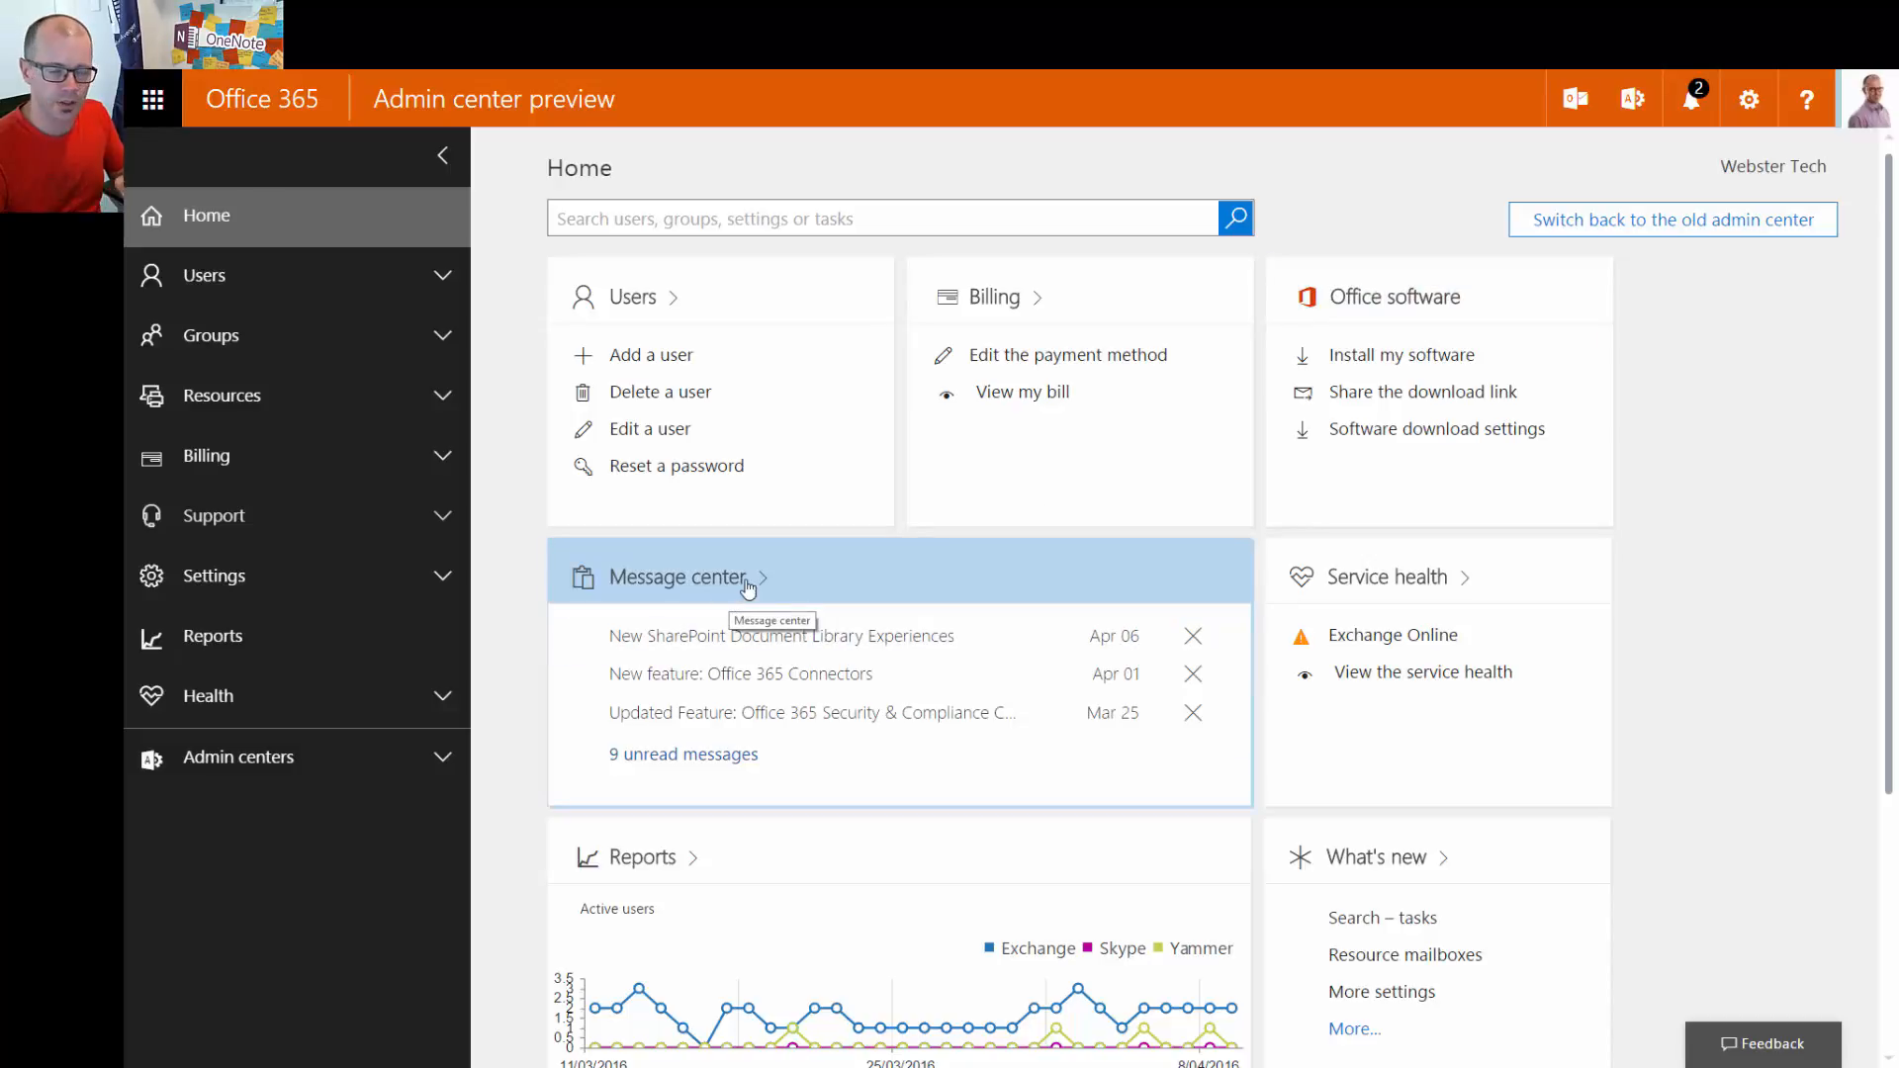
Read the New SharePoint Document Library Experiences notice in Message center, then close it
{"action": "left_click", "coordinate": [885, 645]}
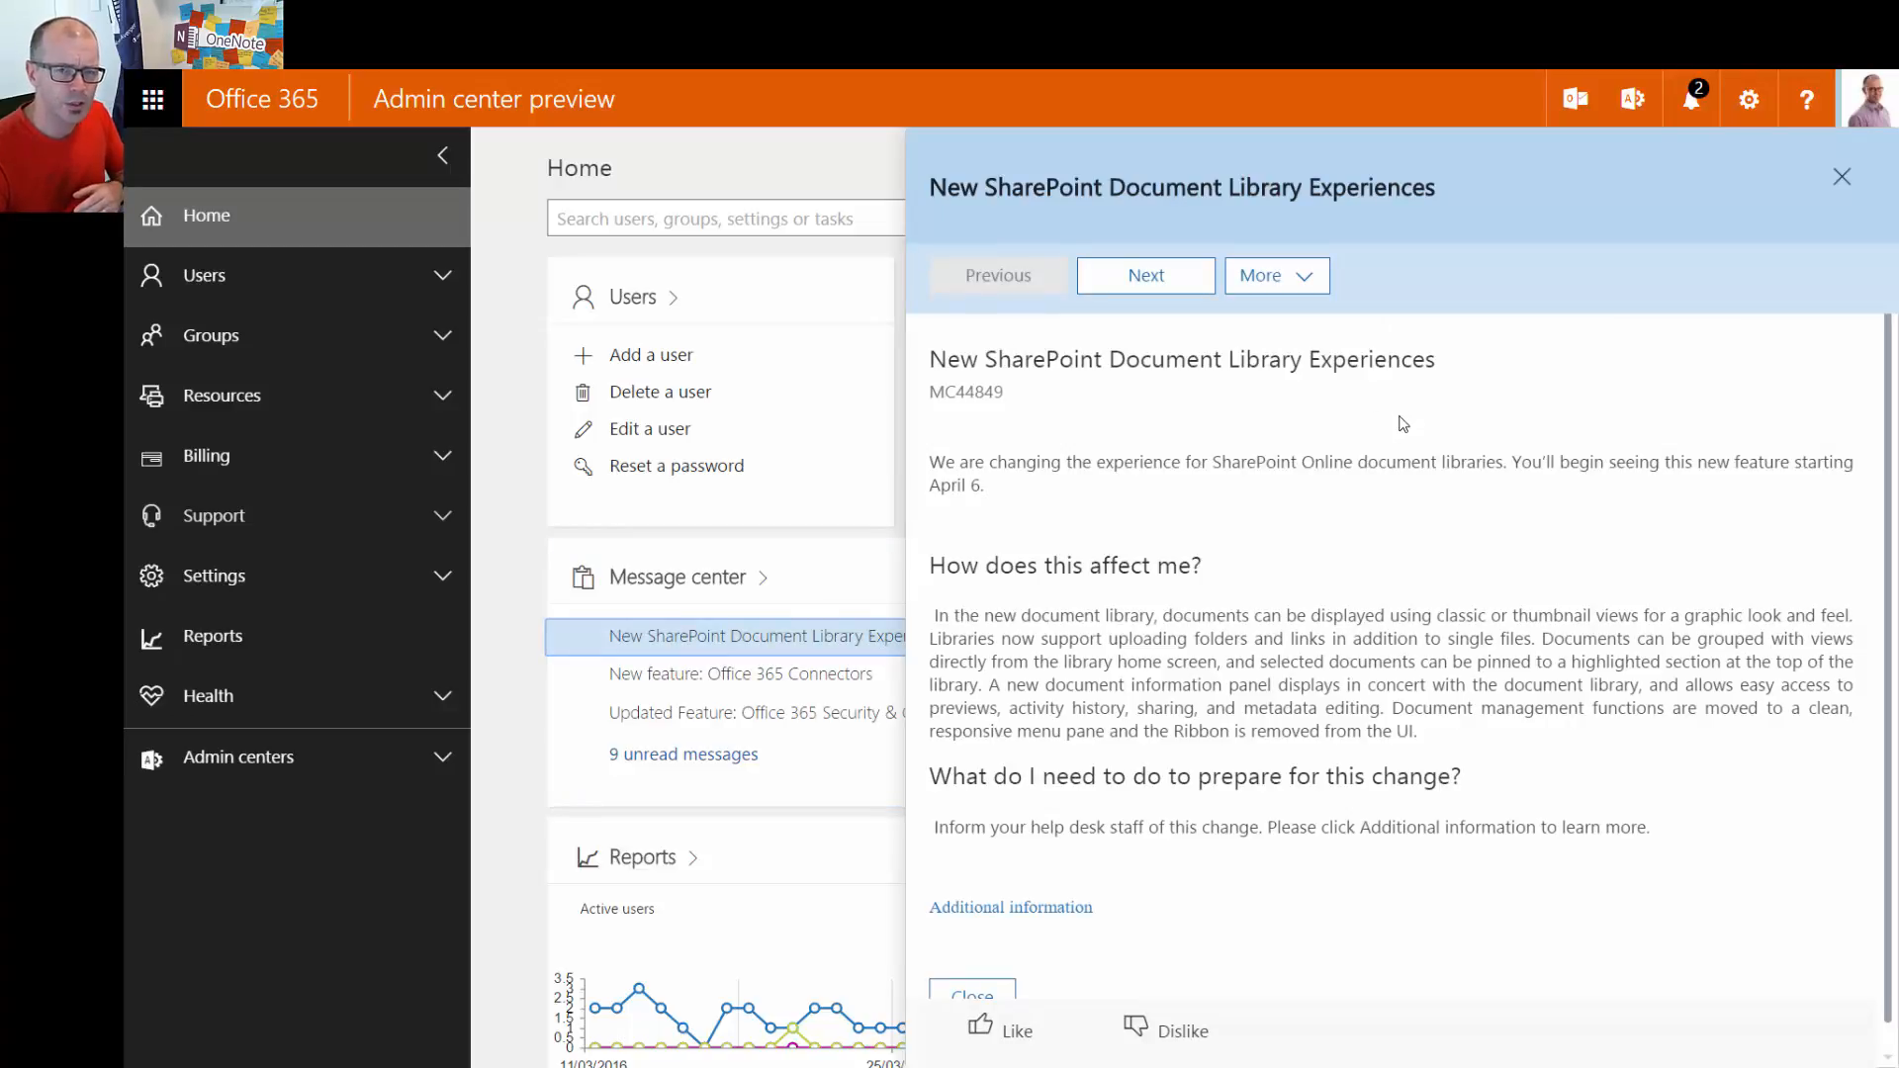
{"action": "left_click", "coordinate": [1842, 179]}
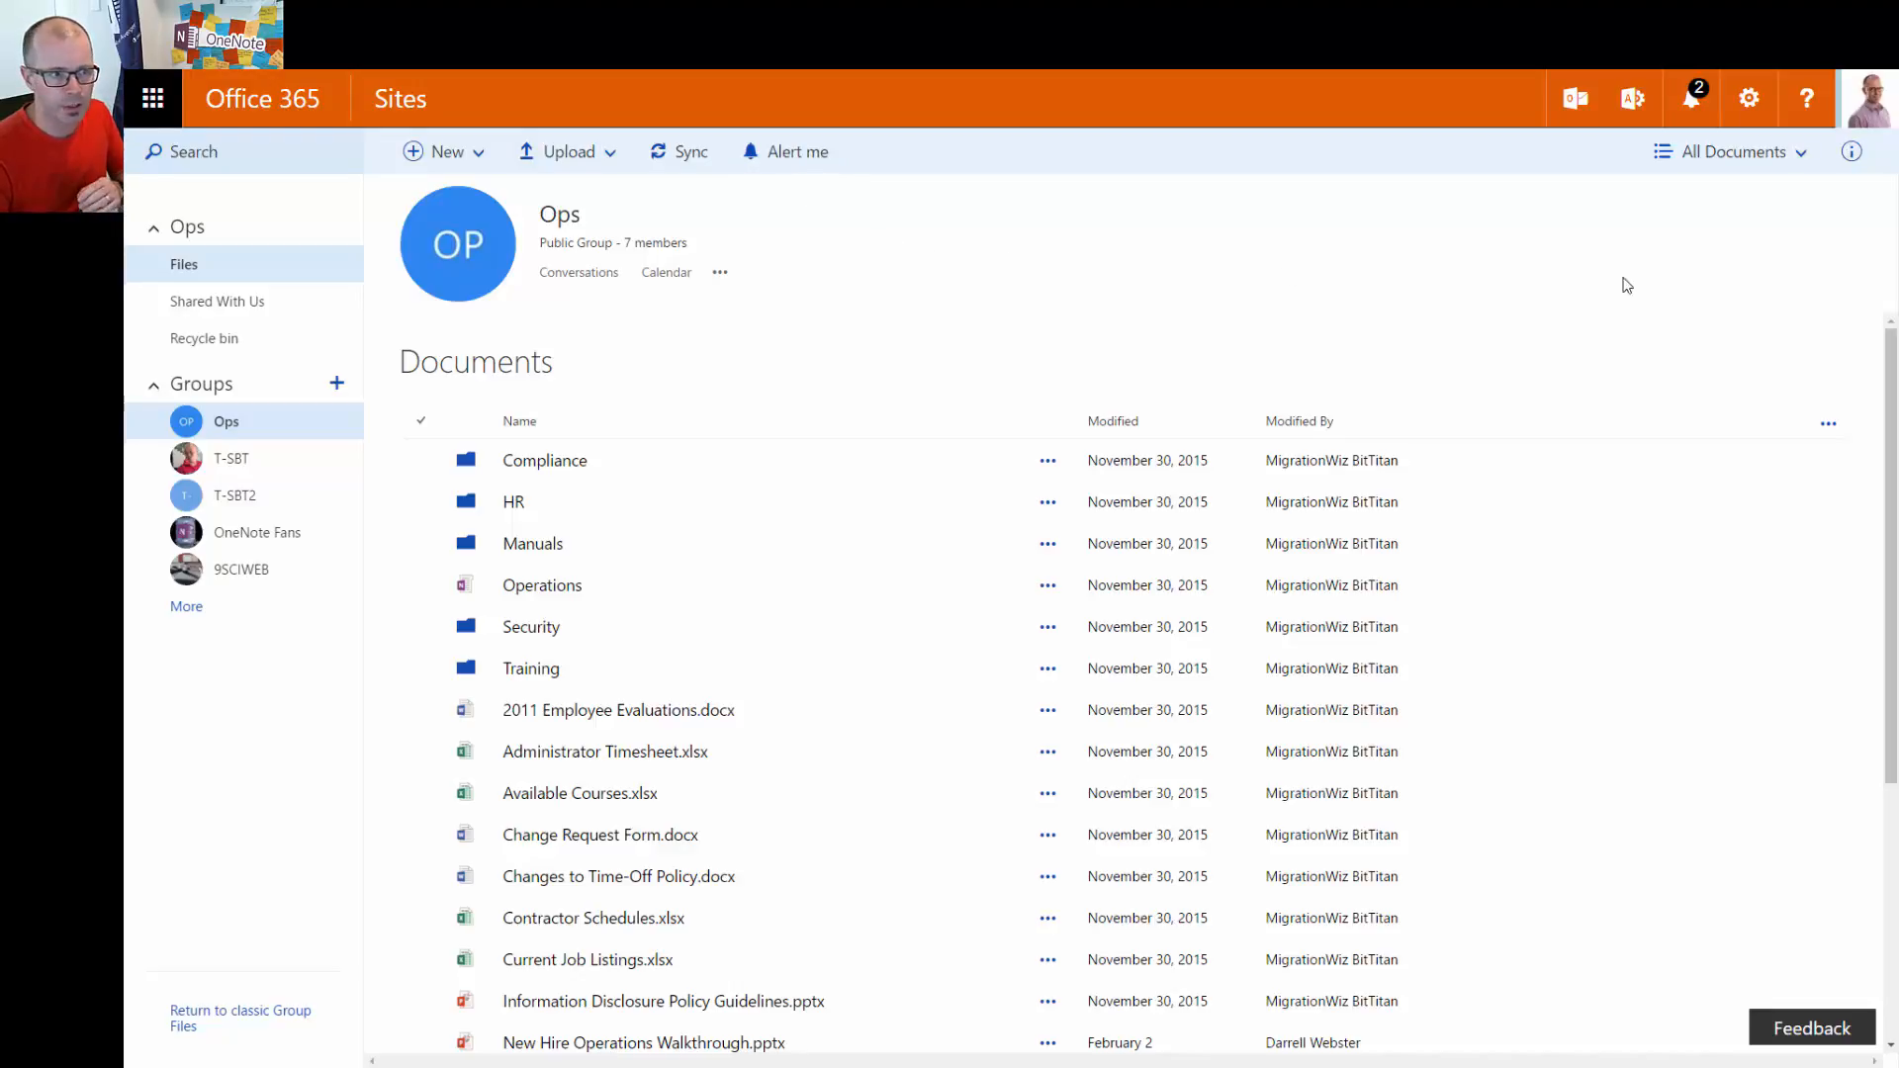
{"action": "left_click", "coordinate": [1768, 165]}
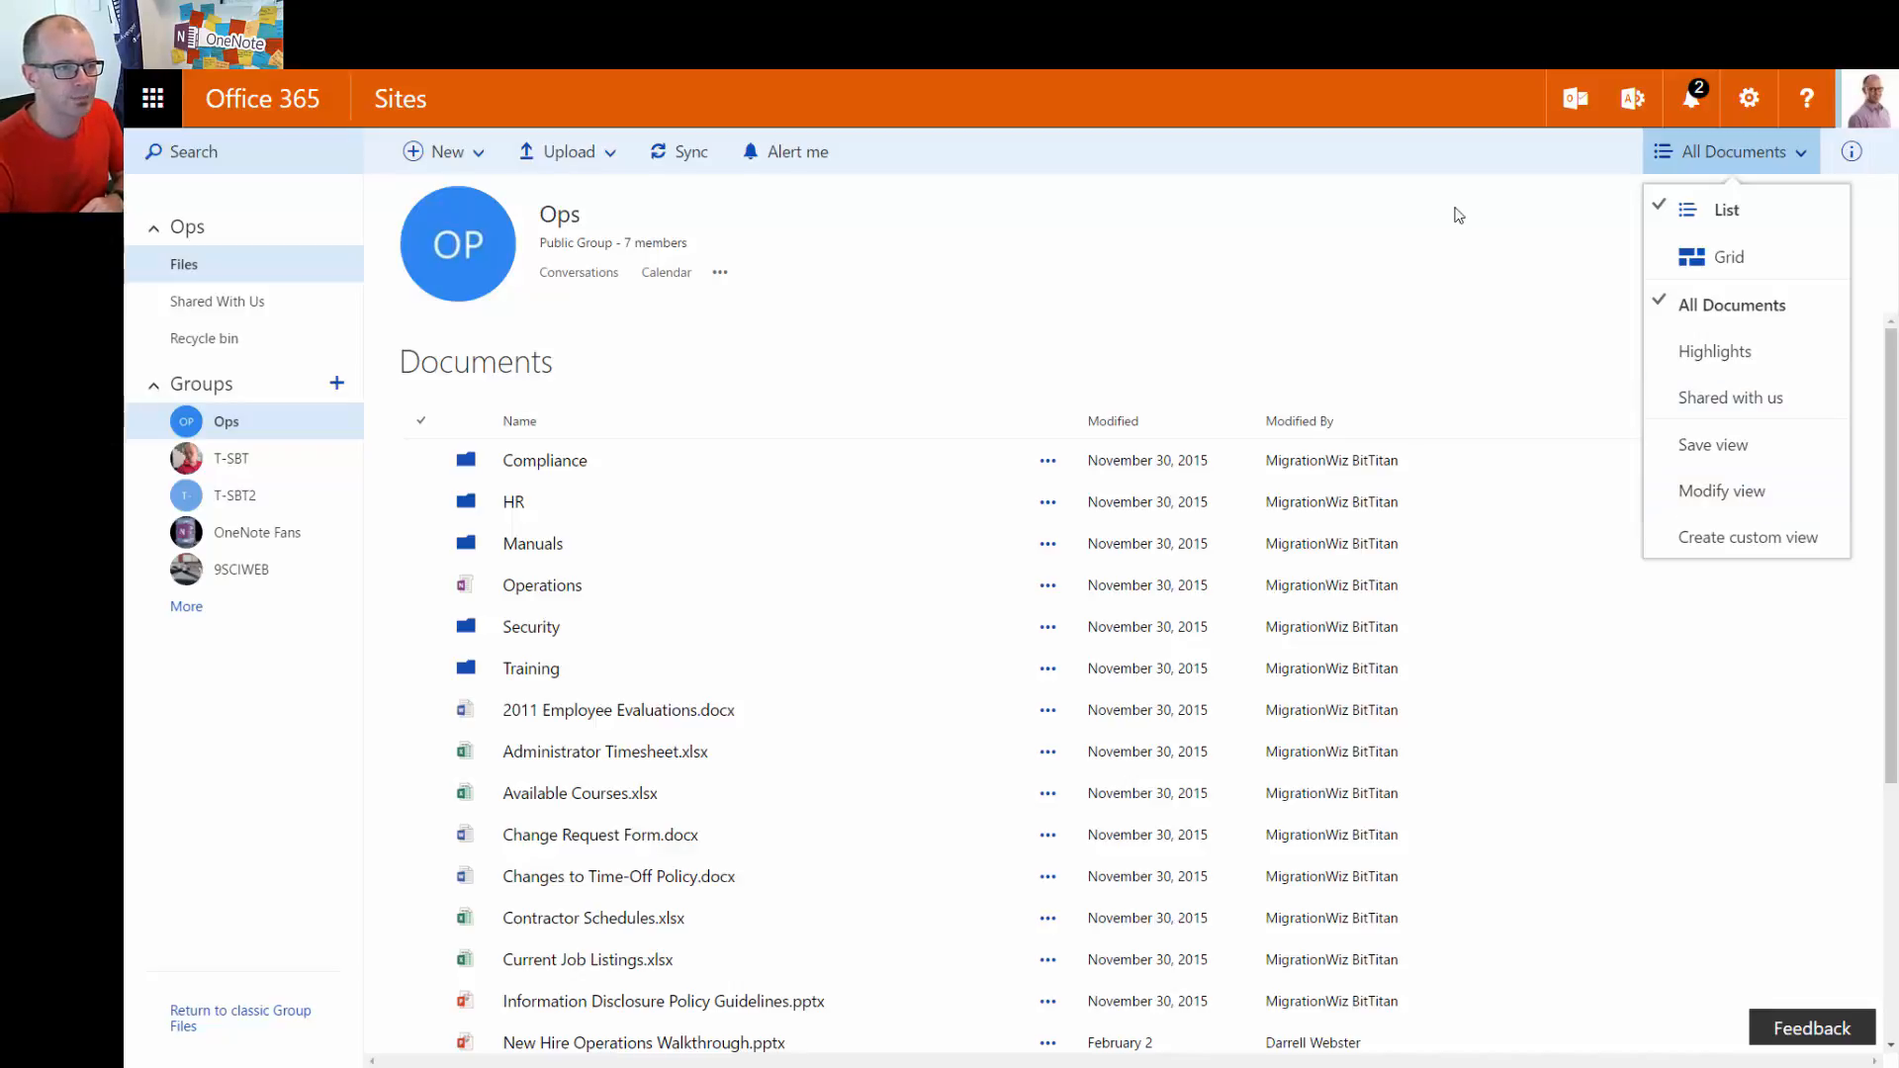
{"action": "left_click", "coordinate": [1431, 263]}
{"action": "left_click", "coordinate": [1750, 102]}
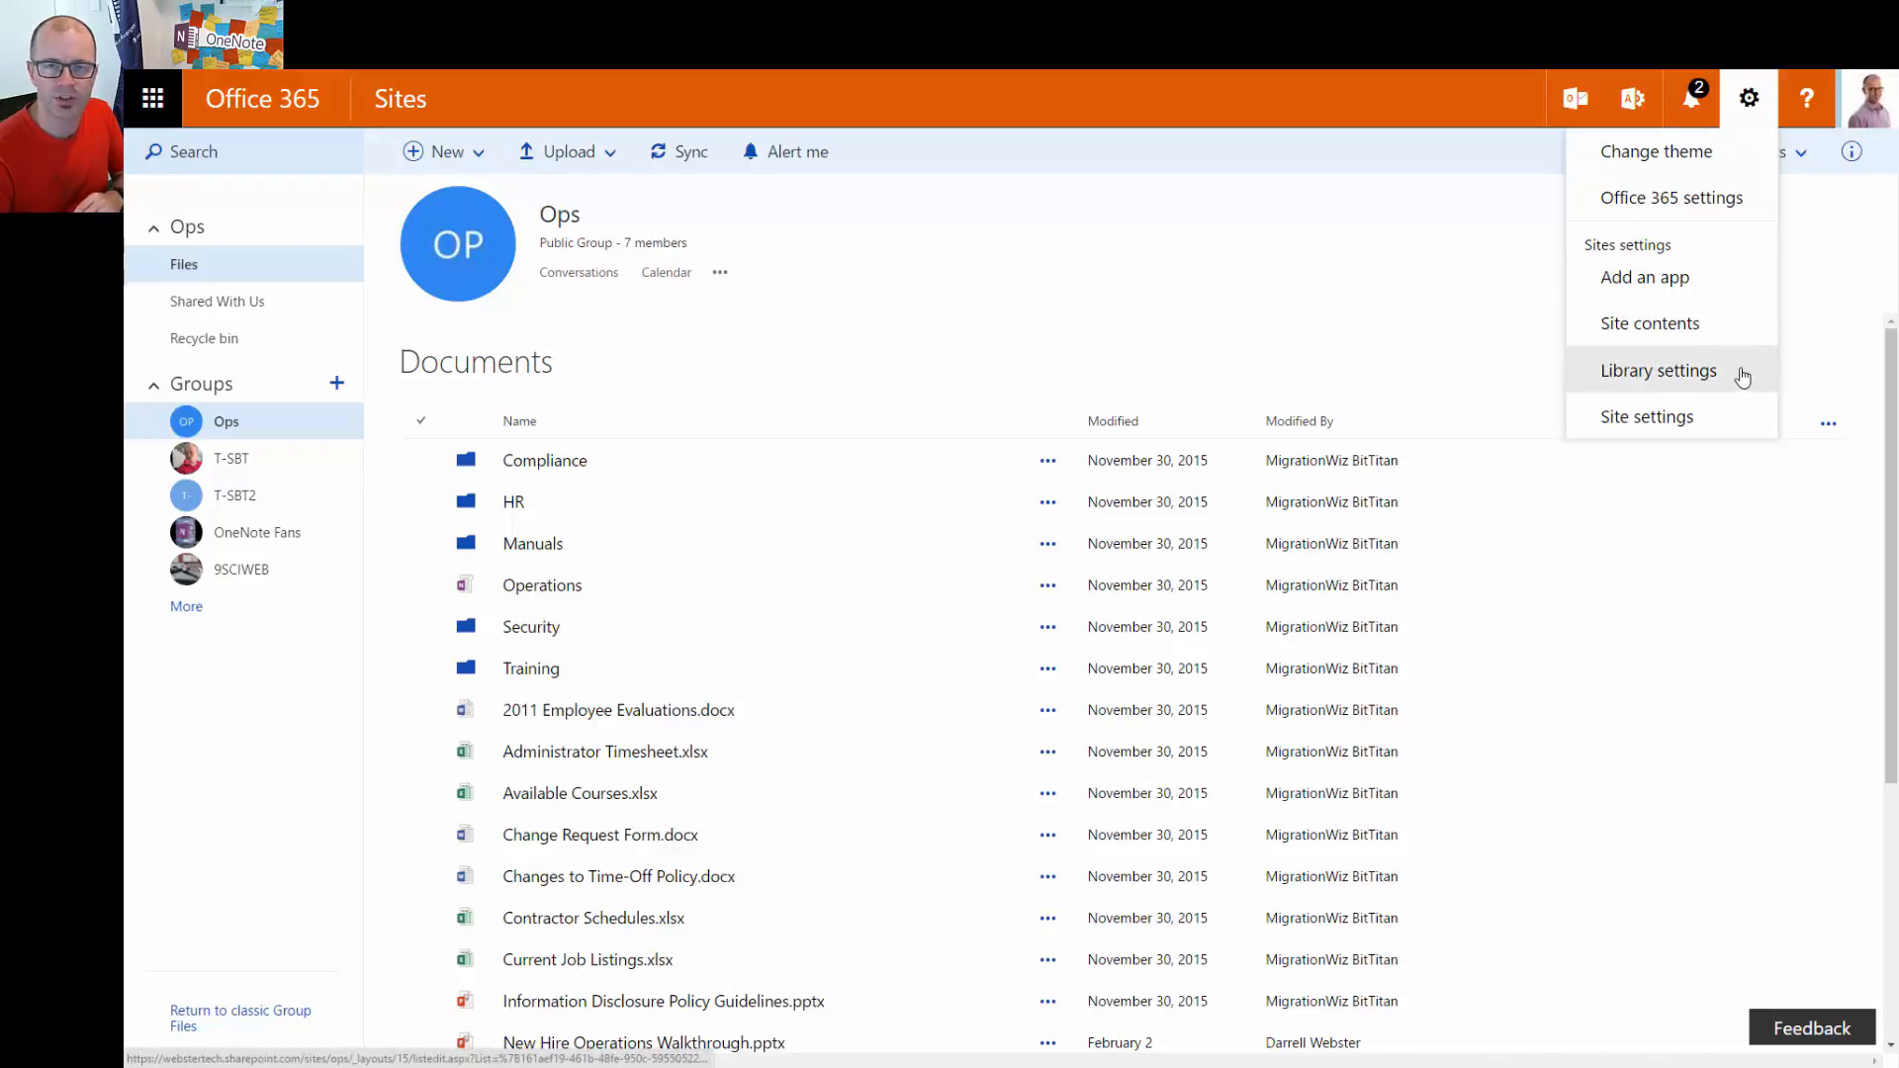
{"action": "left_click", "coordinate": [1818, 315]}
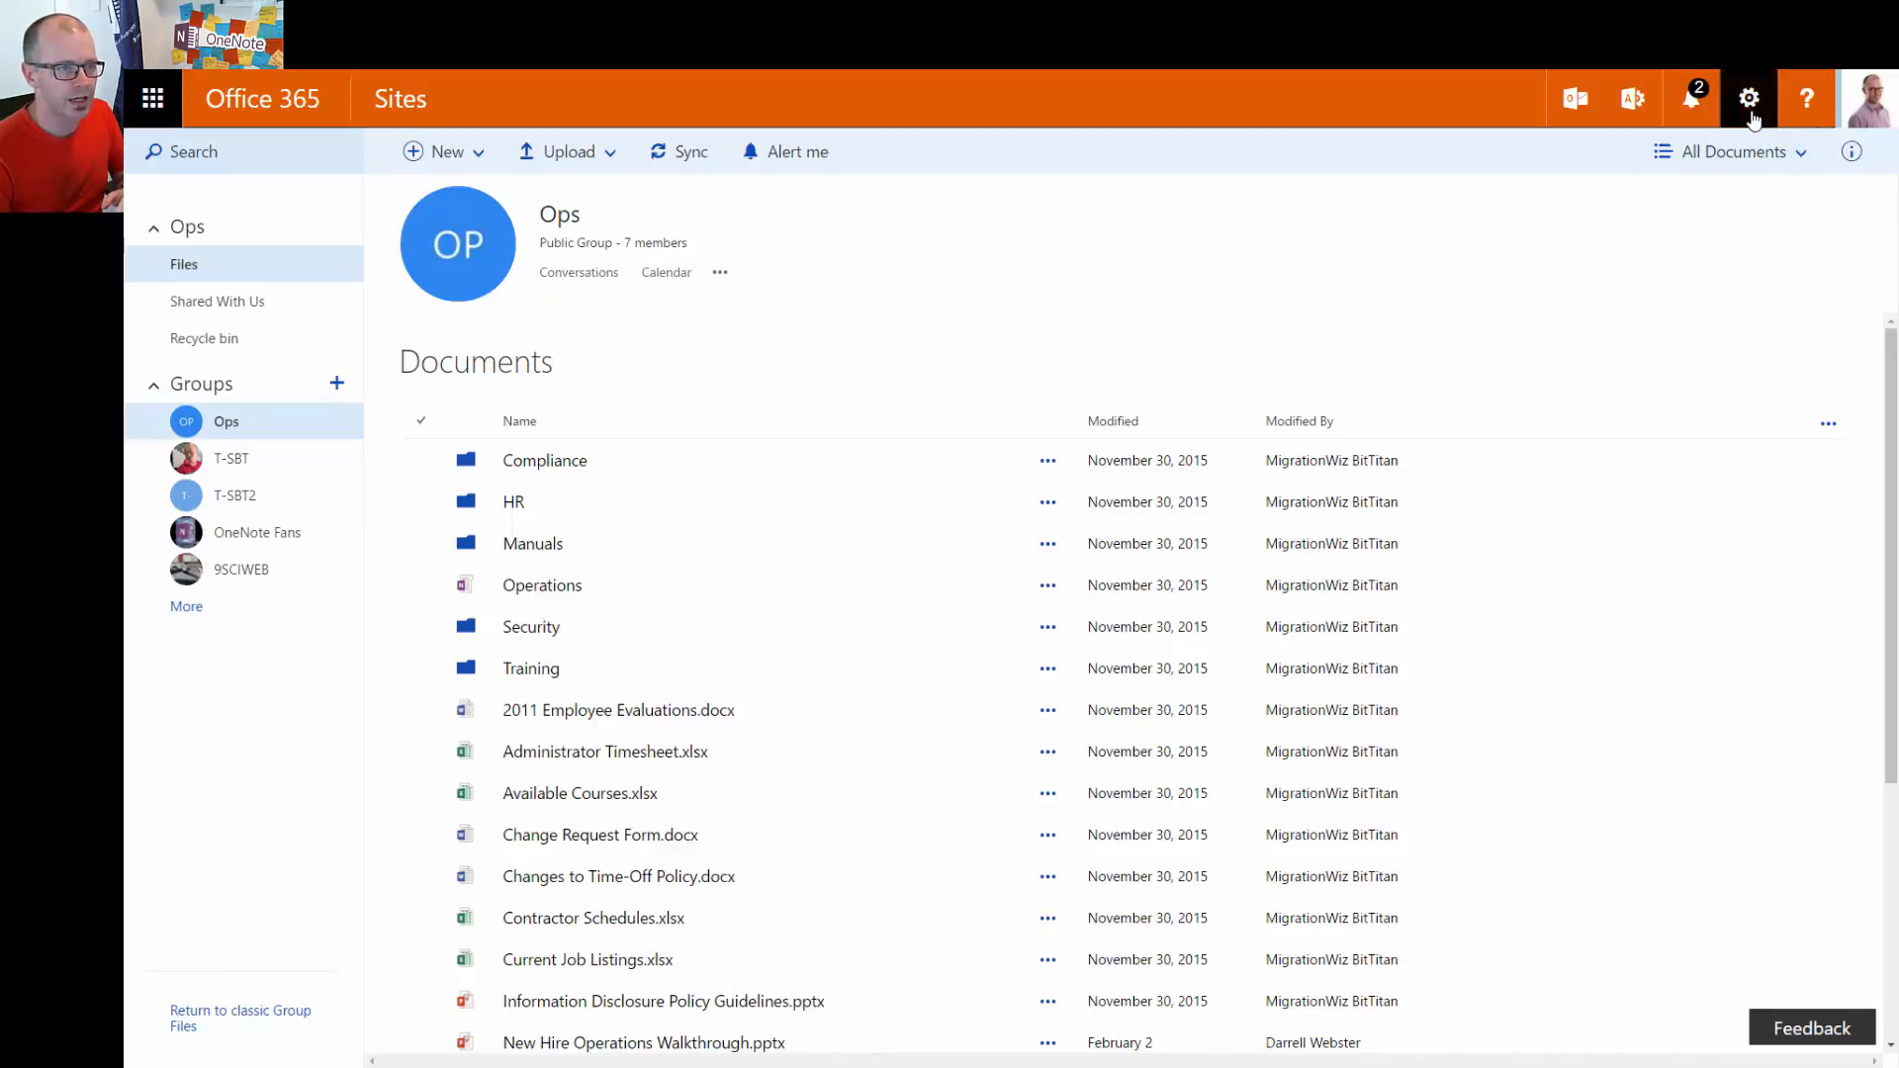
{"action": "left_click", "coordinate": [1753, 114]}
{"action": "left_click", "coordinate": [1646, 372]}
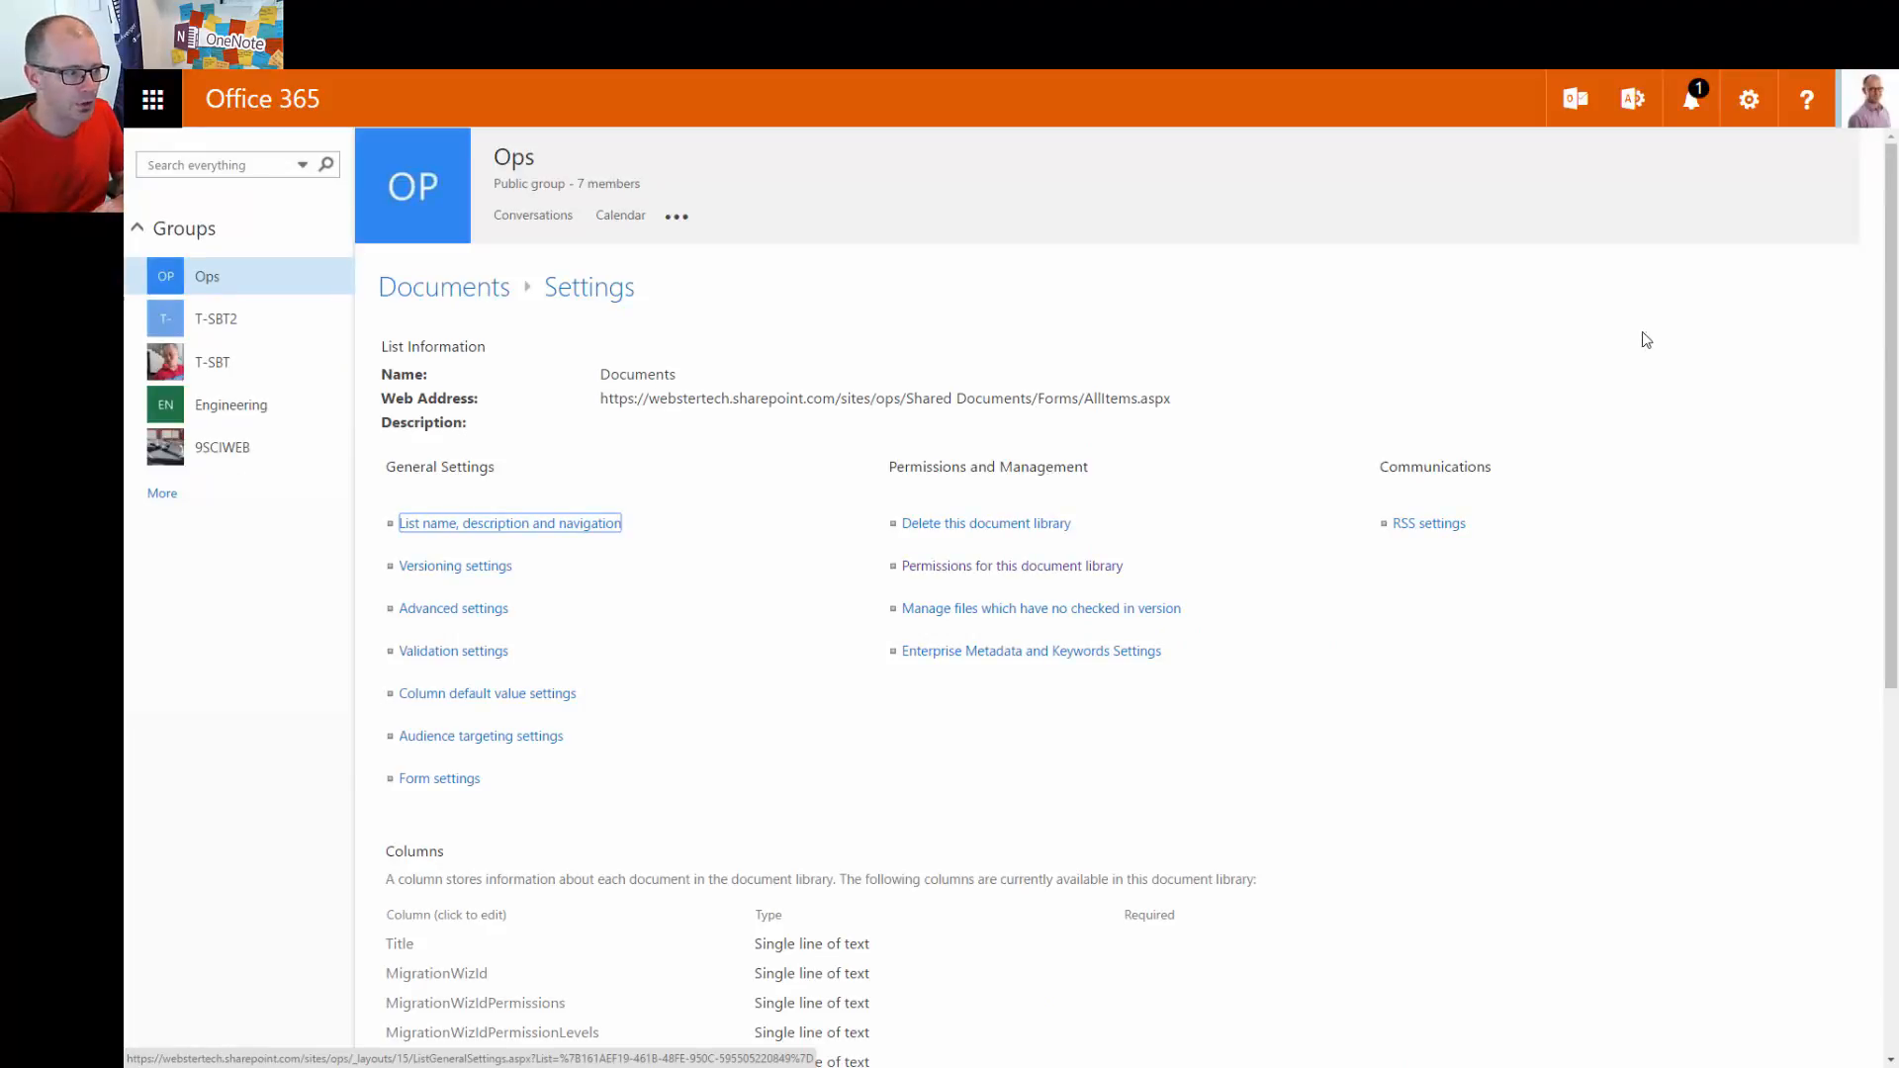
{"action": "key", "text": "alt+Left"}
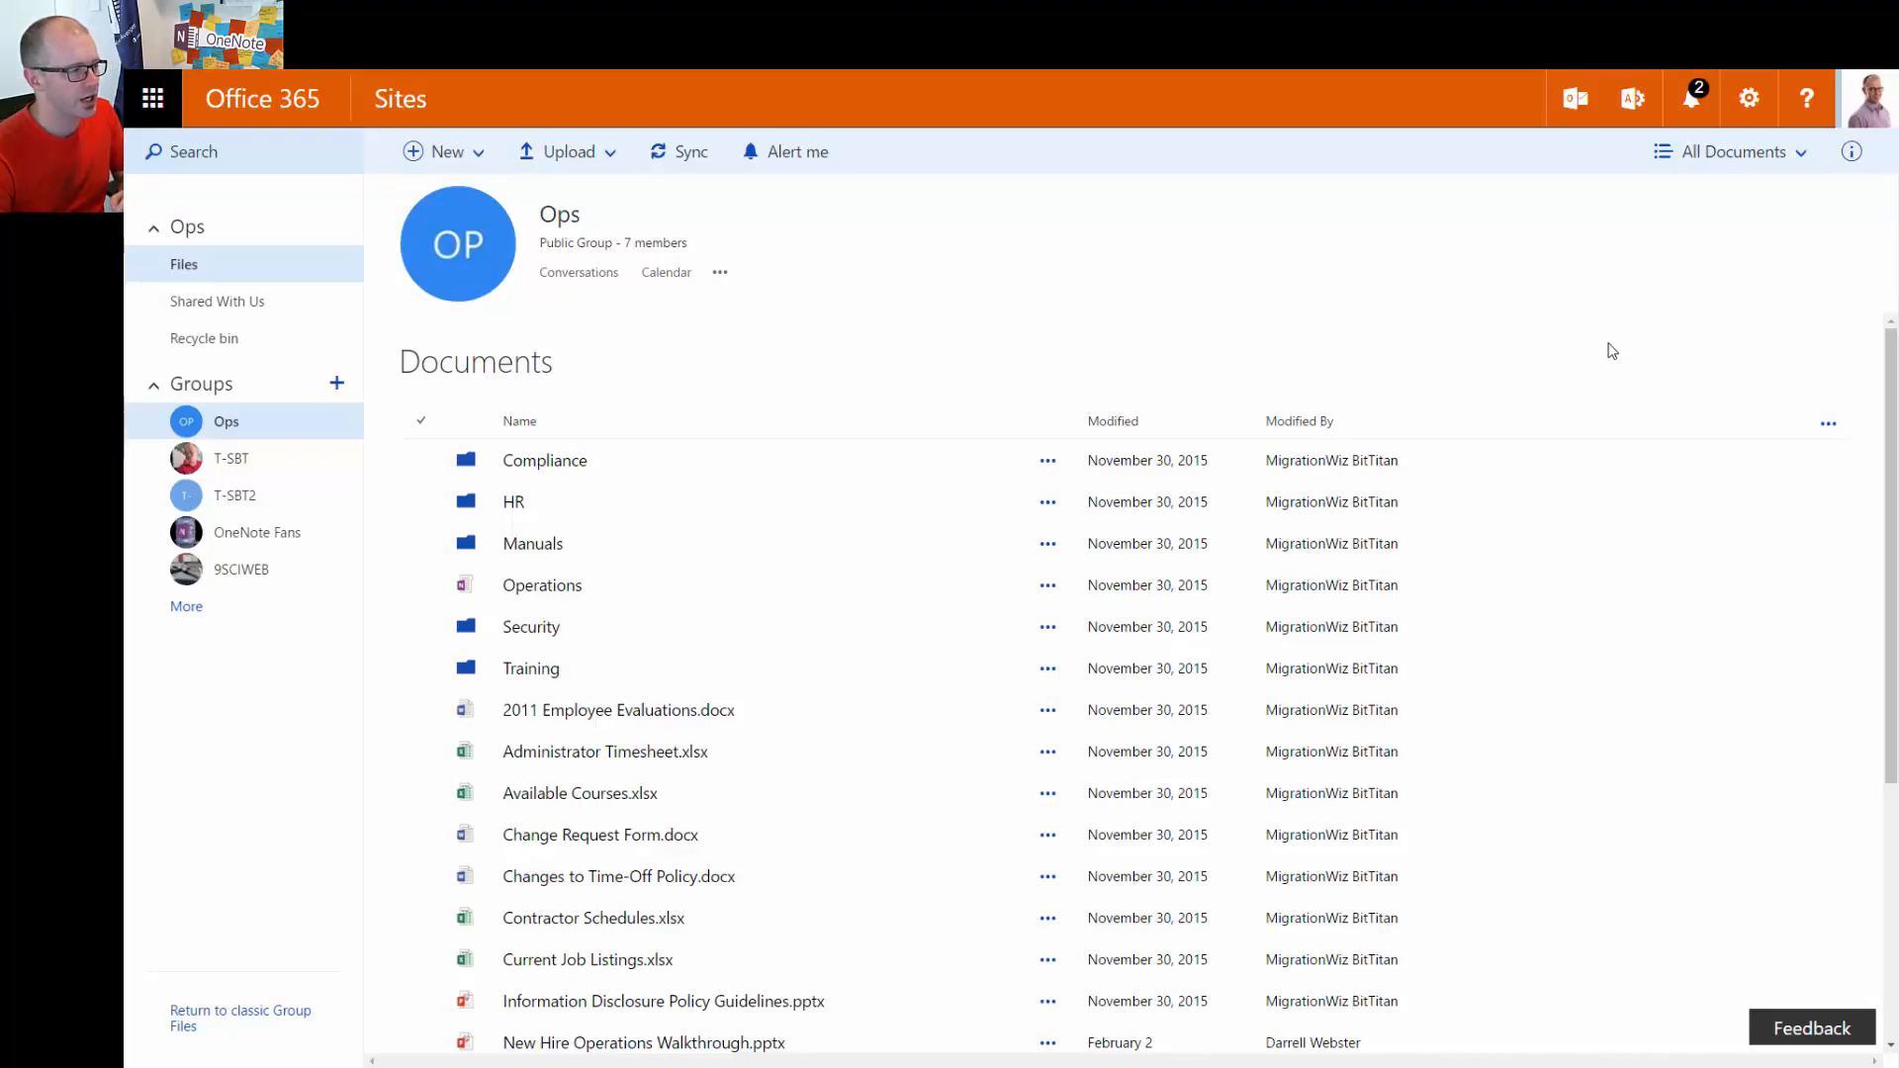
Select the Training folder and view its Shared with list in the Share dialog
{"action": "left_click", "coordinate": [423, 672]}
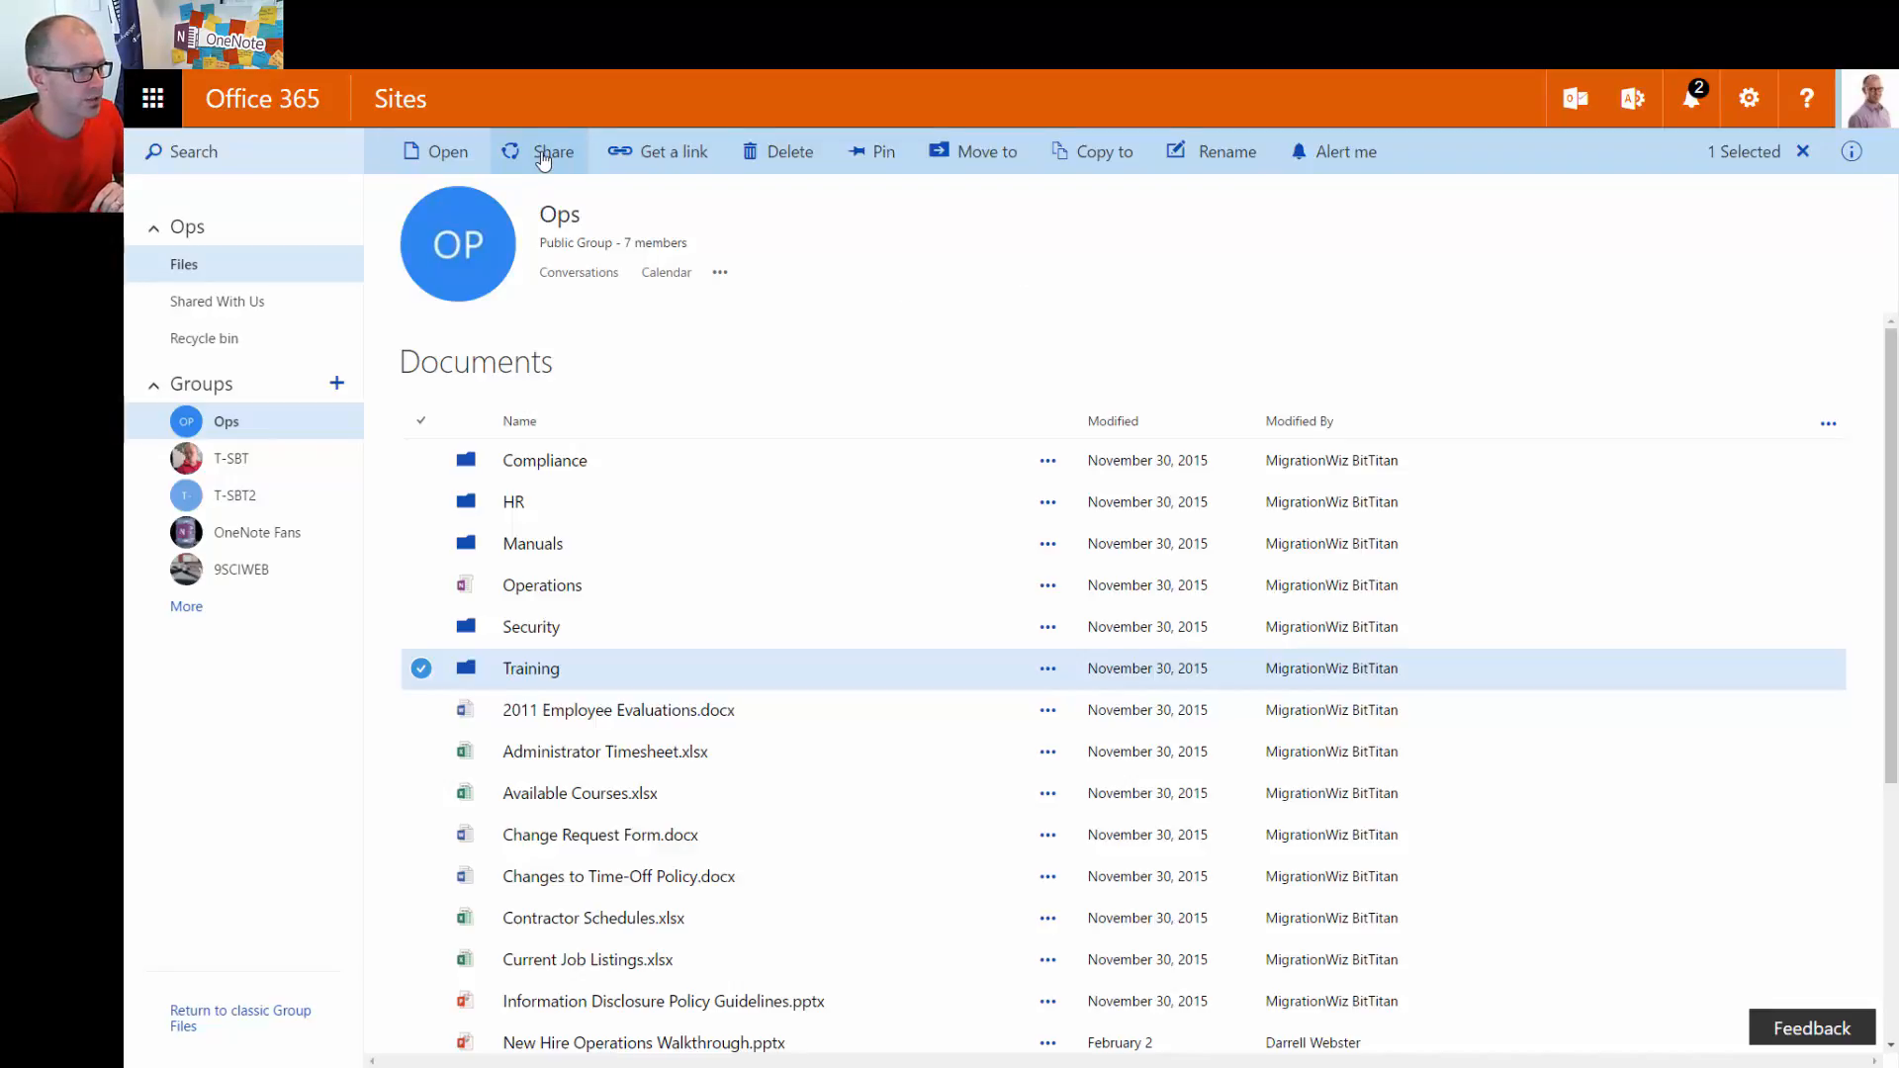
{"action": "left_click", "coordinate": [544, 161]}
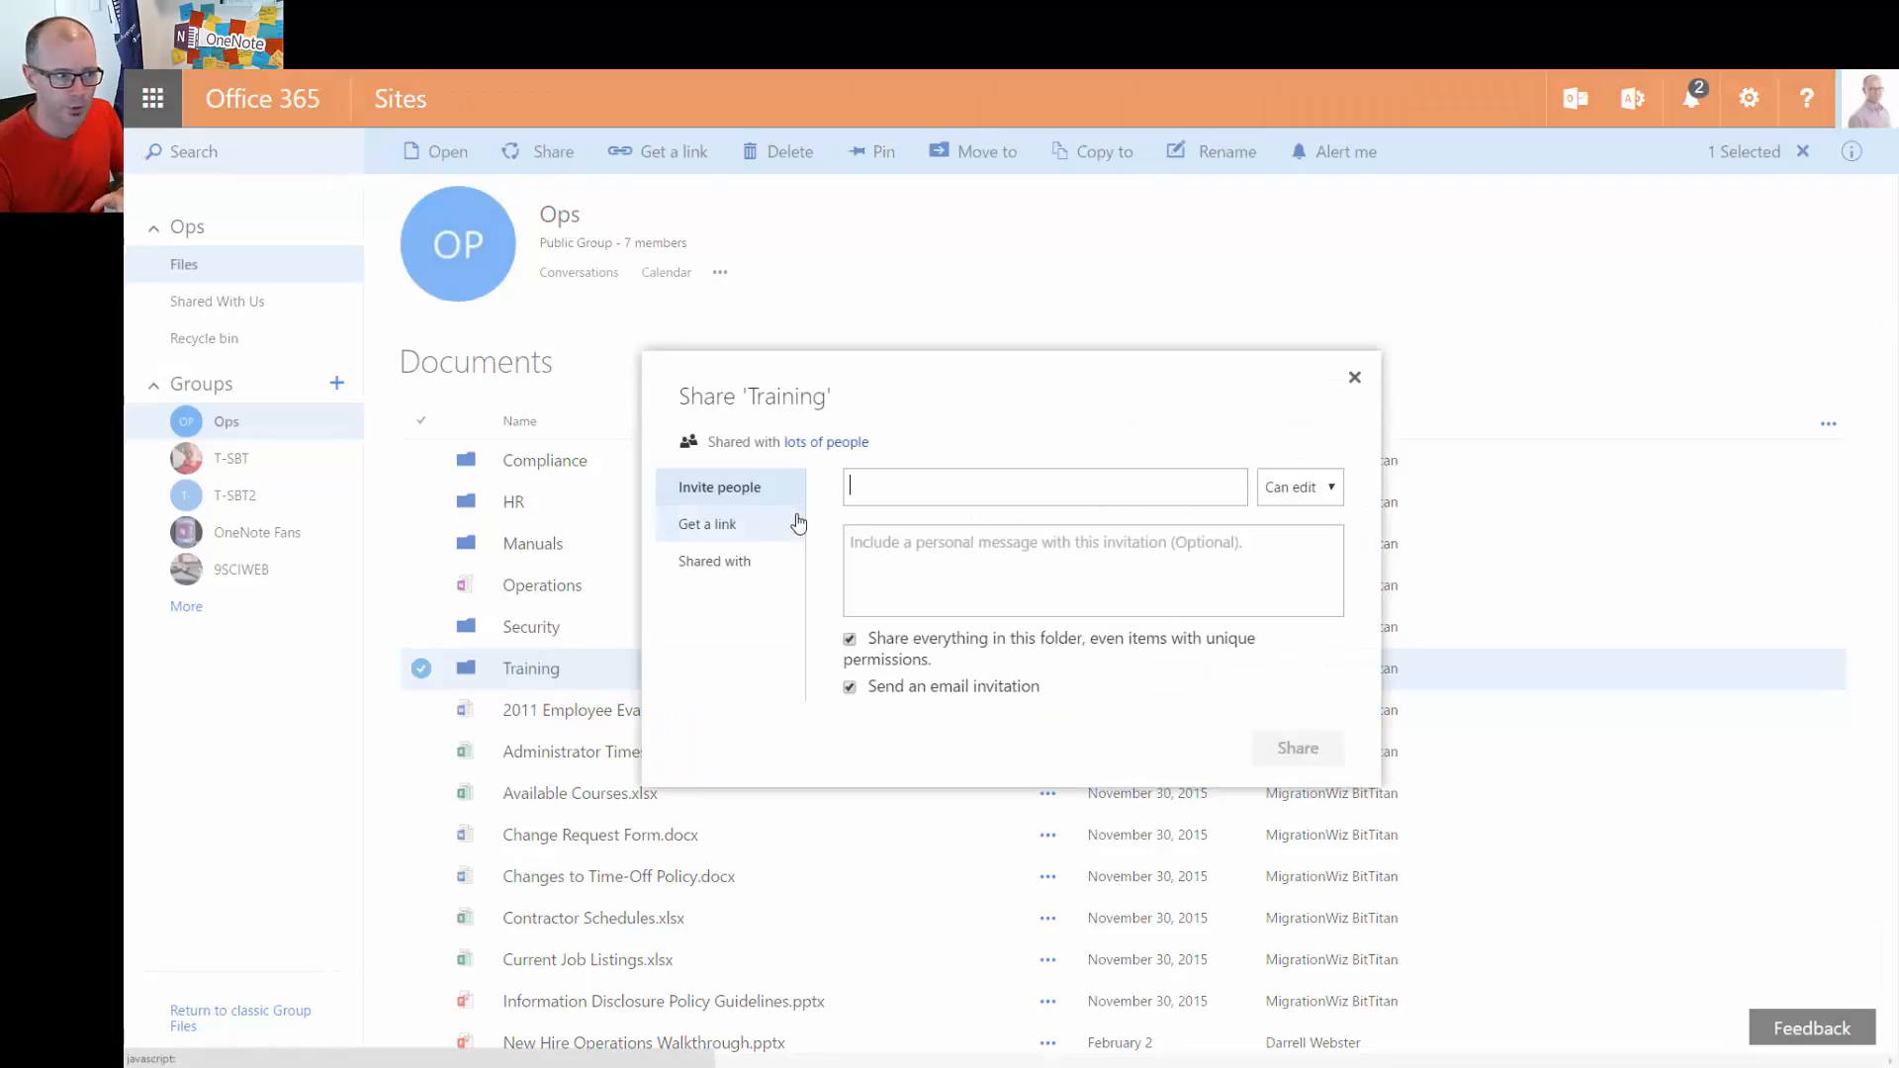
{"action": "left_click", "coordinate": [738, 576]}
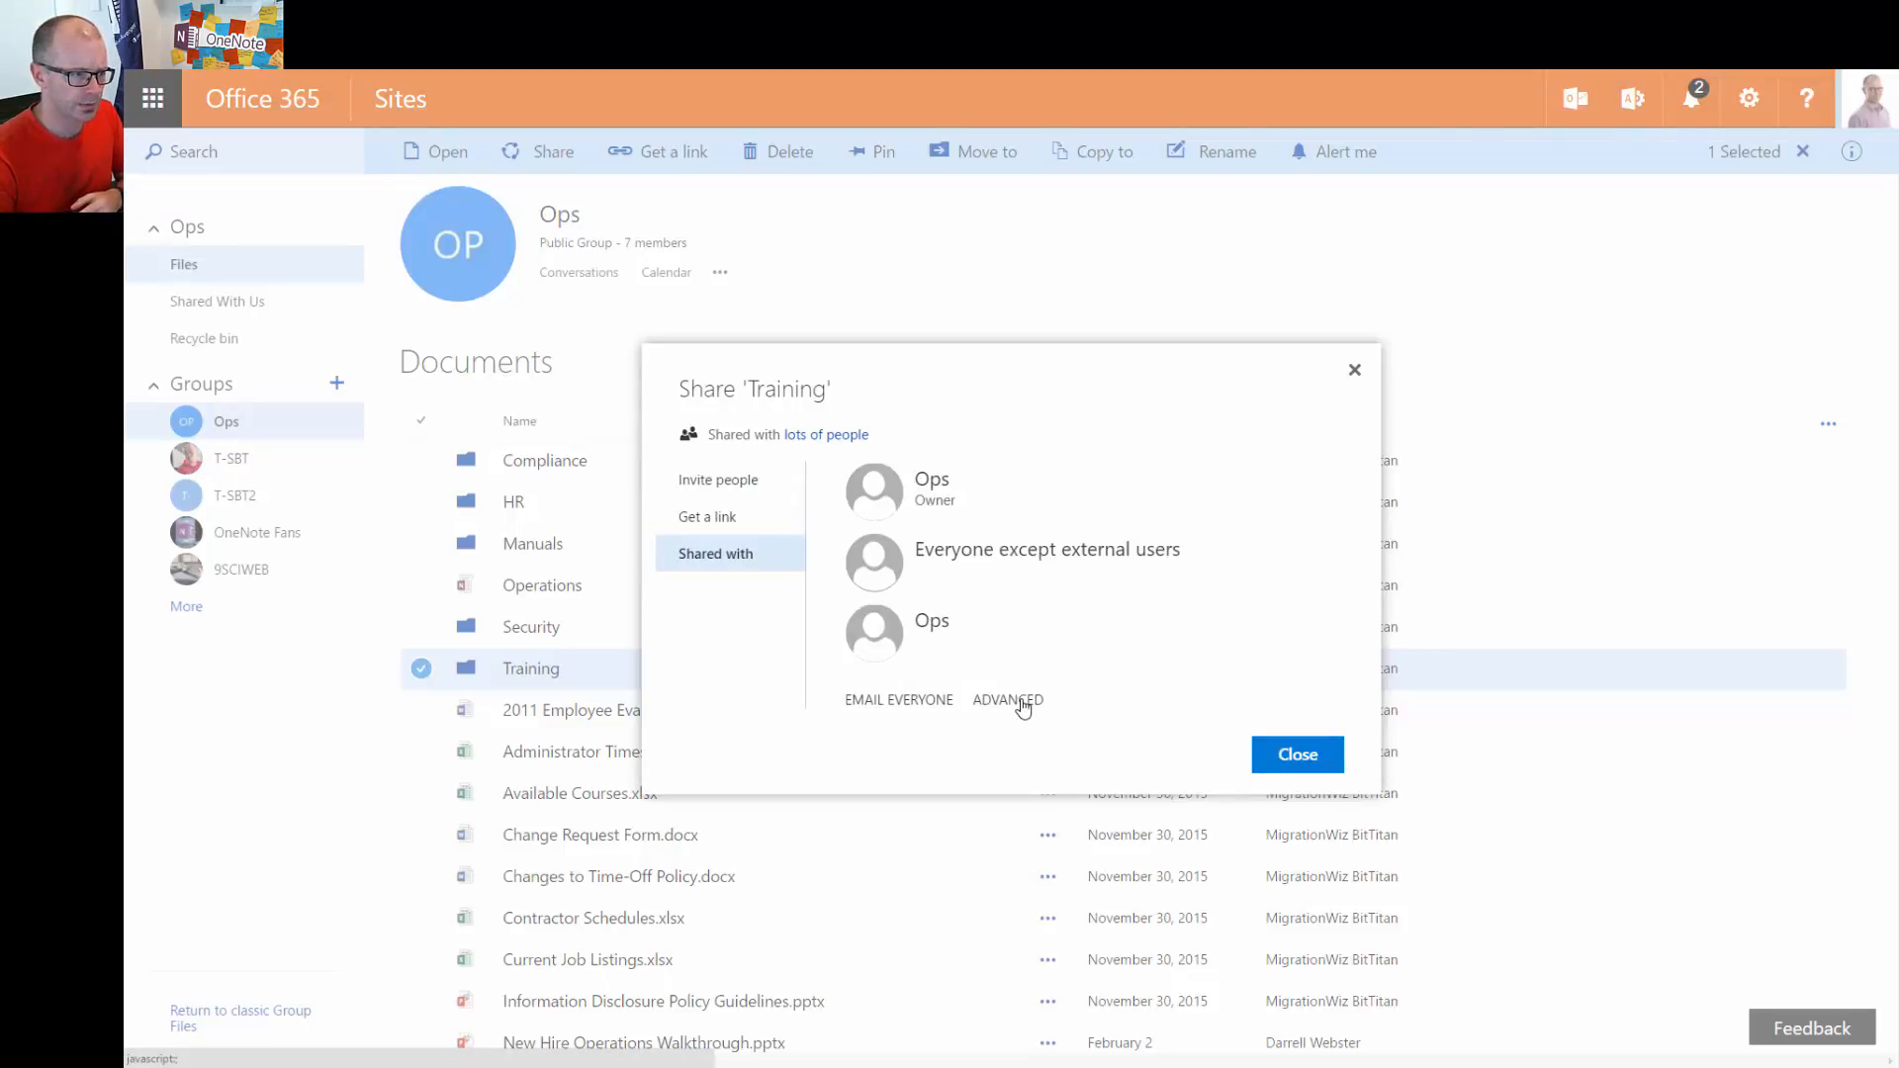
Stop Training inheriting permissions via Advanced > Edit Permissions, confirming unique permissions
{"action": "left_click", "coordinate": [1024, 704]}
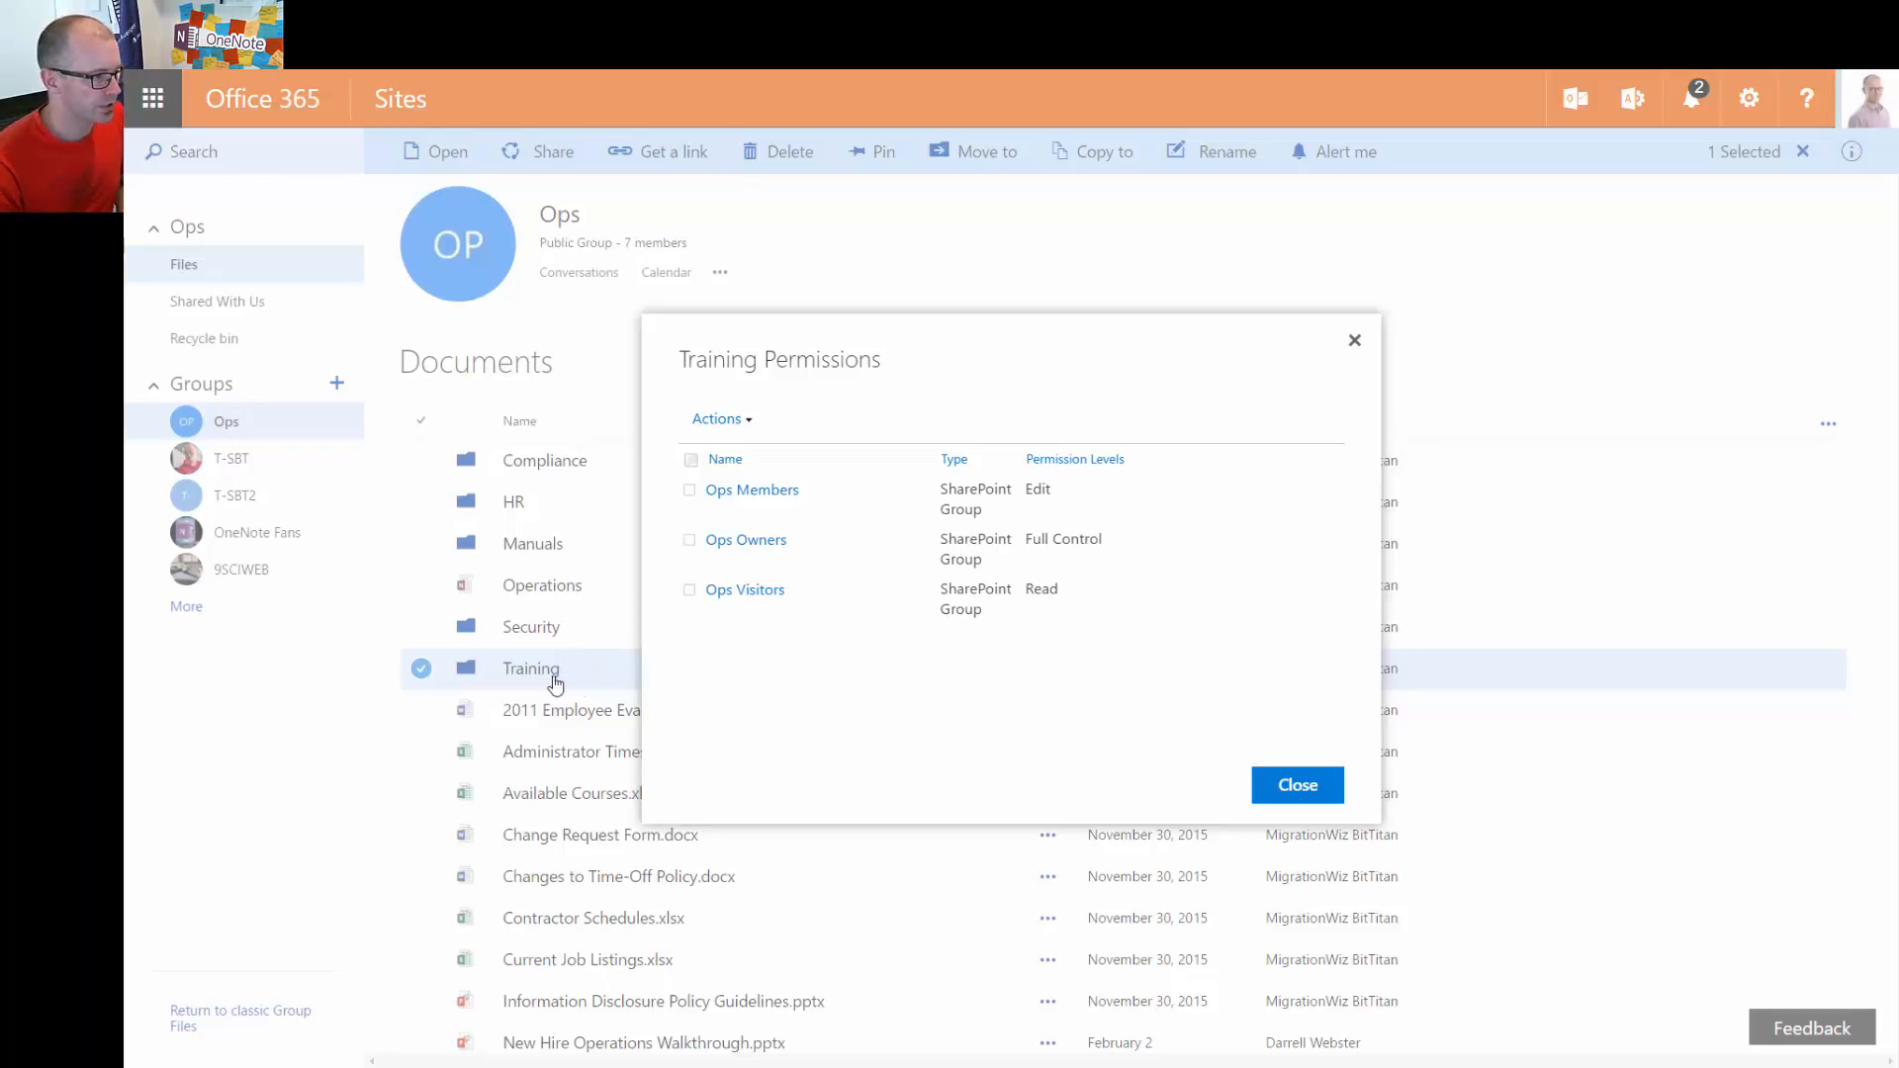
{"action": "left_click", "coordinate": [749, 420]}
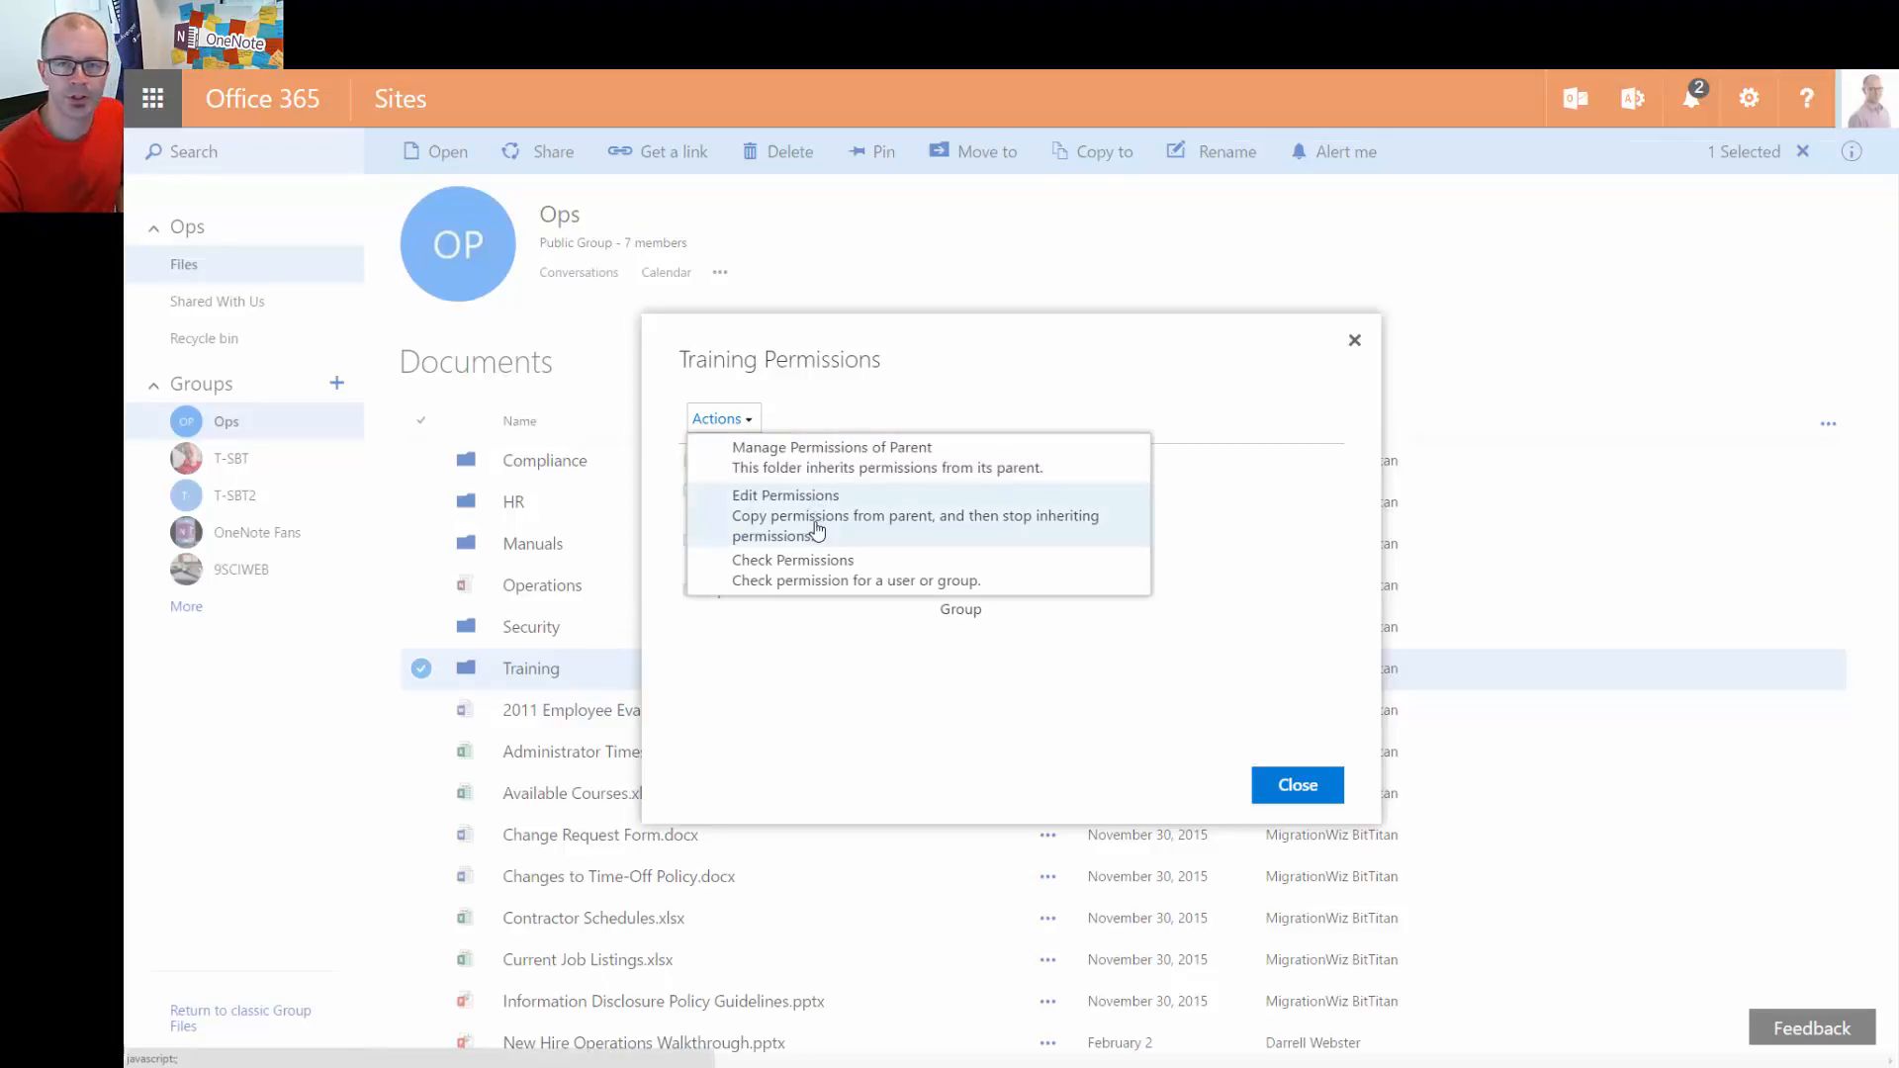
{"action": "left_click", "coordinate": [908, 529]}
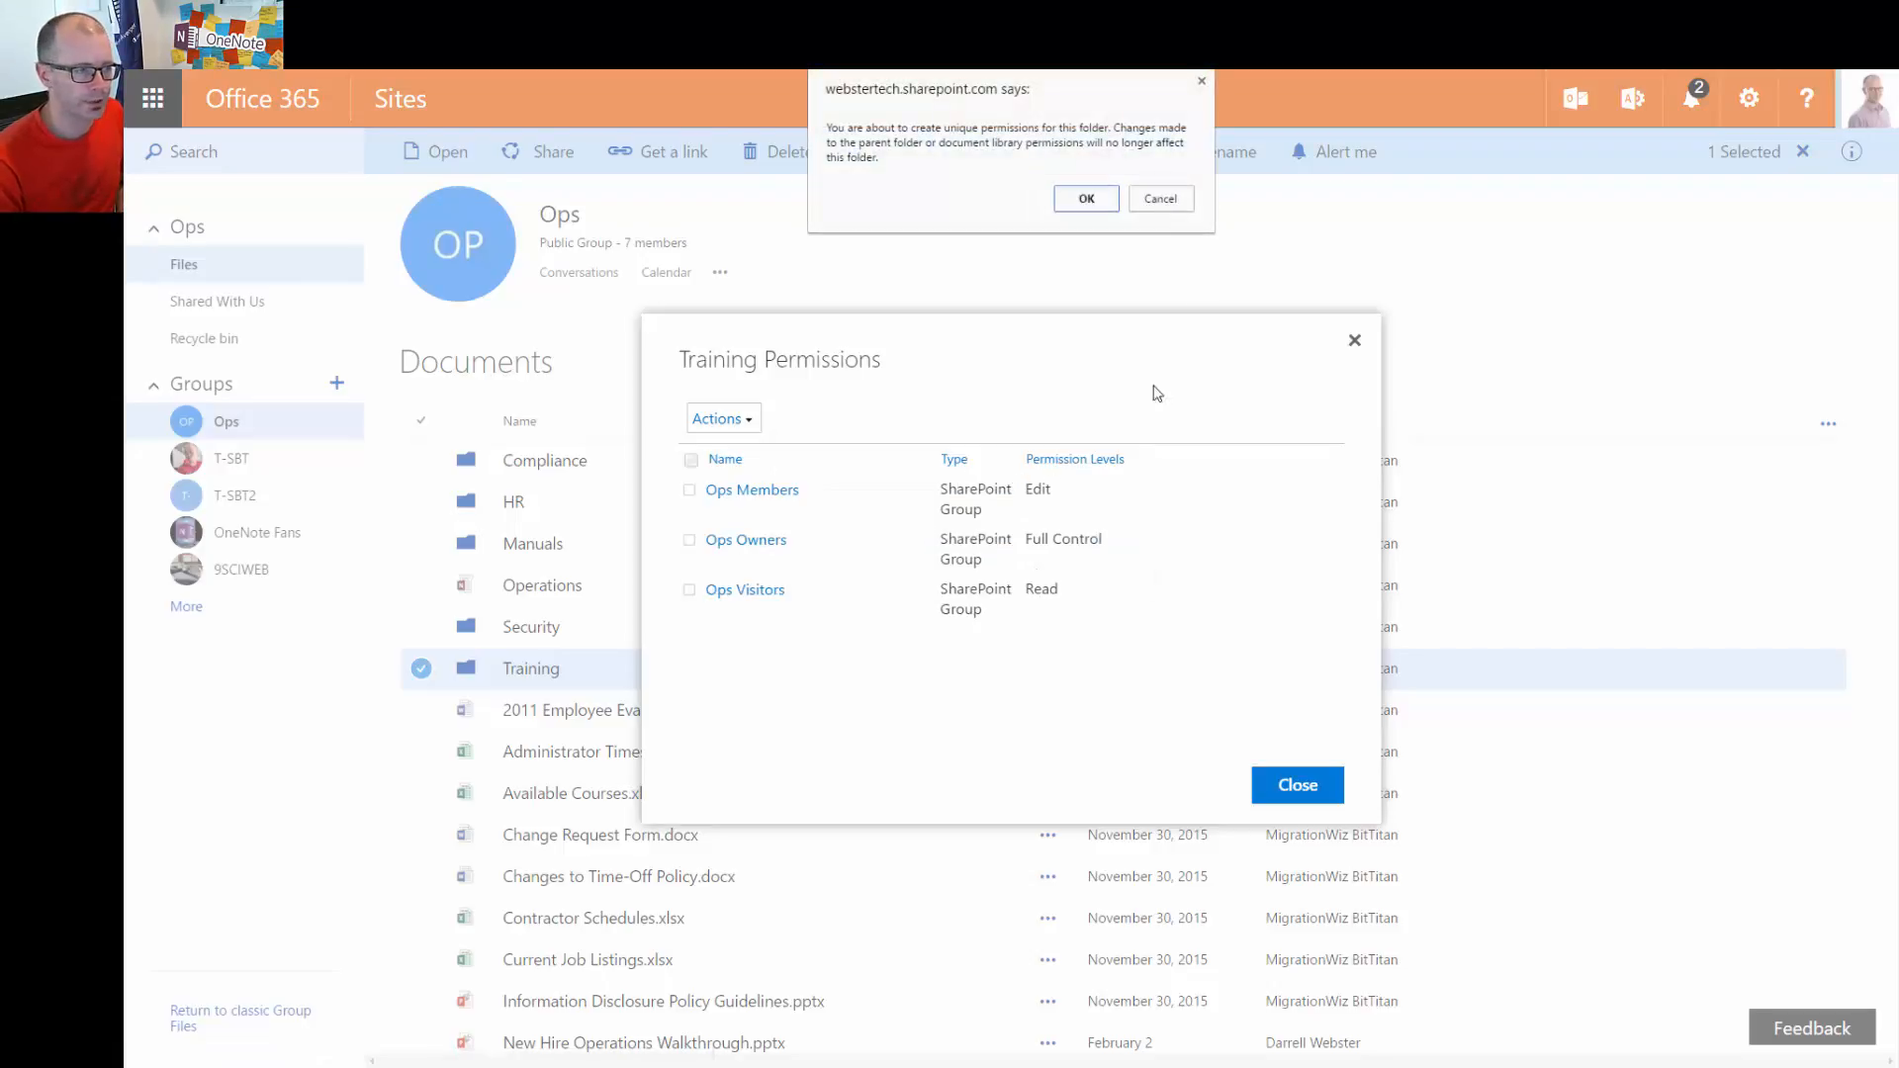
{"action": "left_click", "coordinate": [1088, 200]}
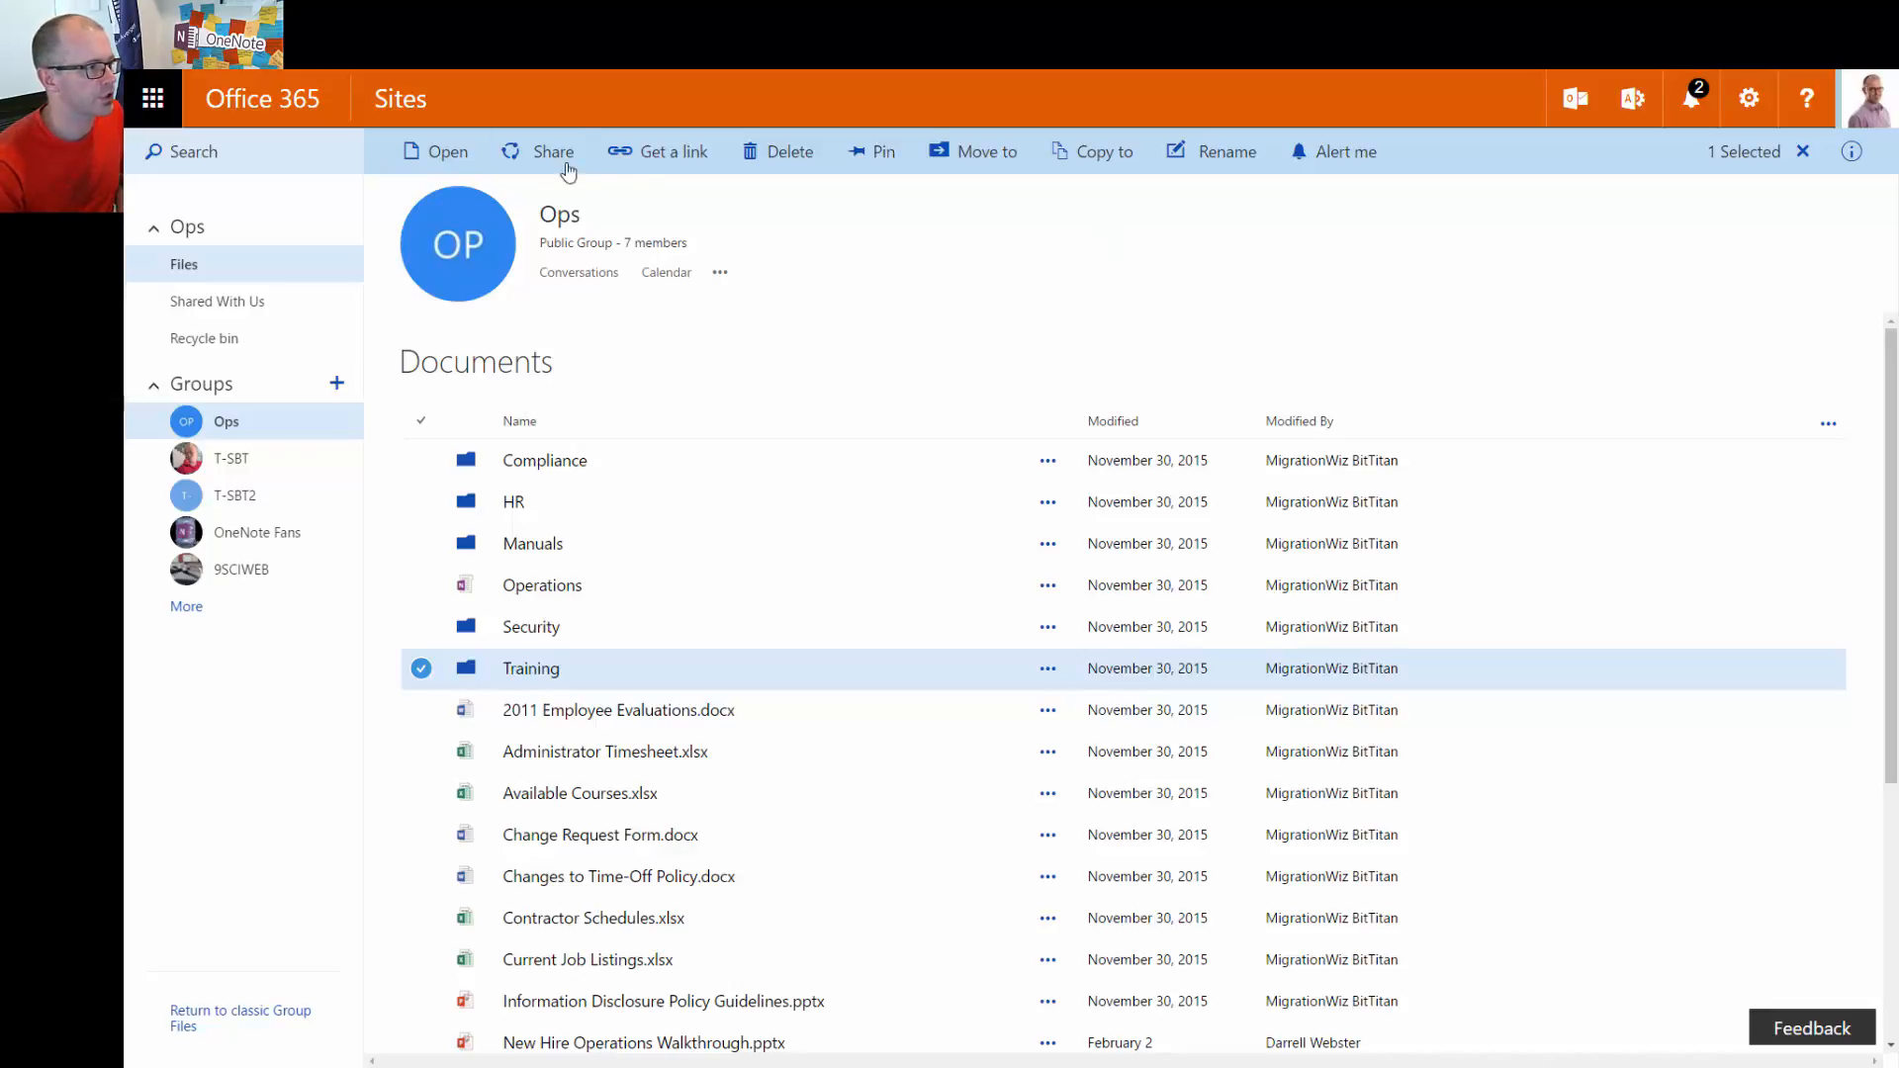
In Training's advanced permissions, remove the Ops Visitors group's Read access and confirm
{"action": "left_click", "coordinate": [555, 158]}
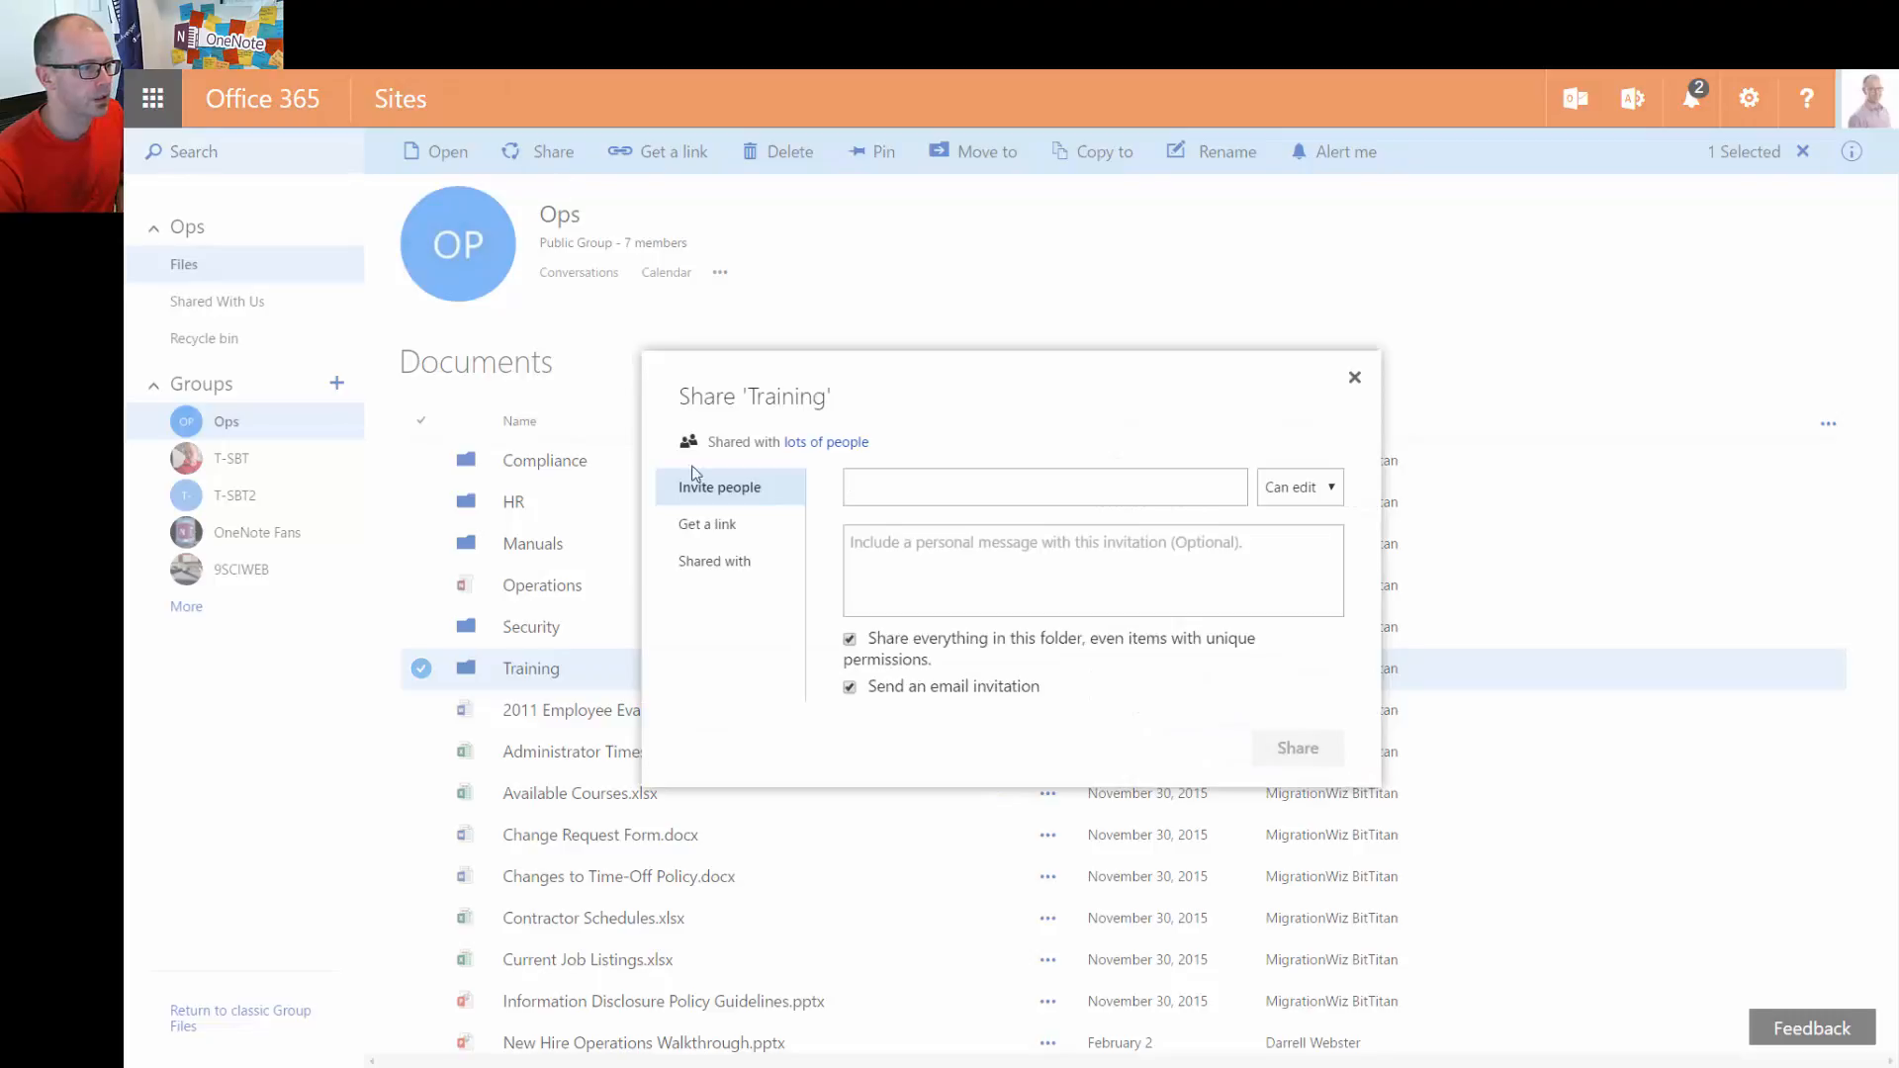
{"action": "left_click", "coordinate": [727, 562]}
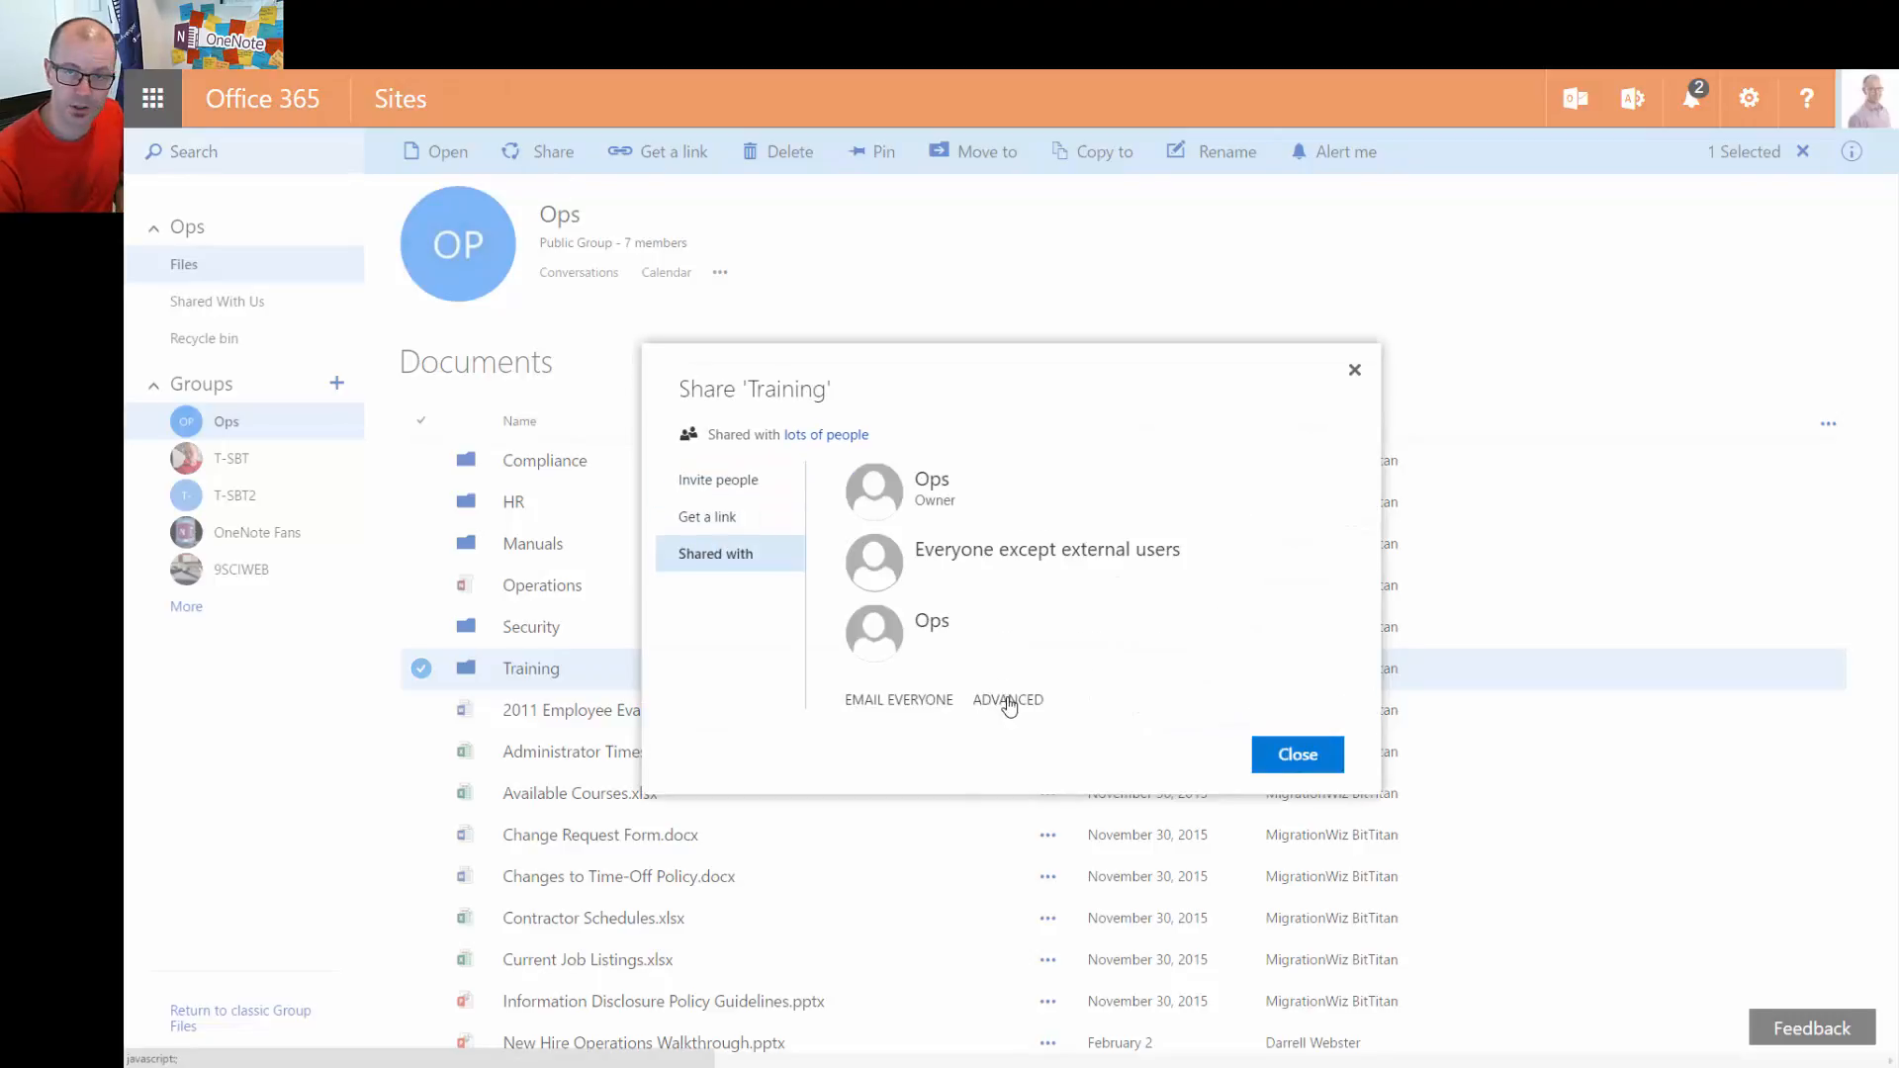
{"action": "left_click", "coordinate": [1009, 701]}
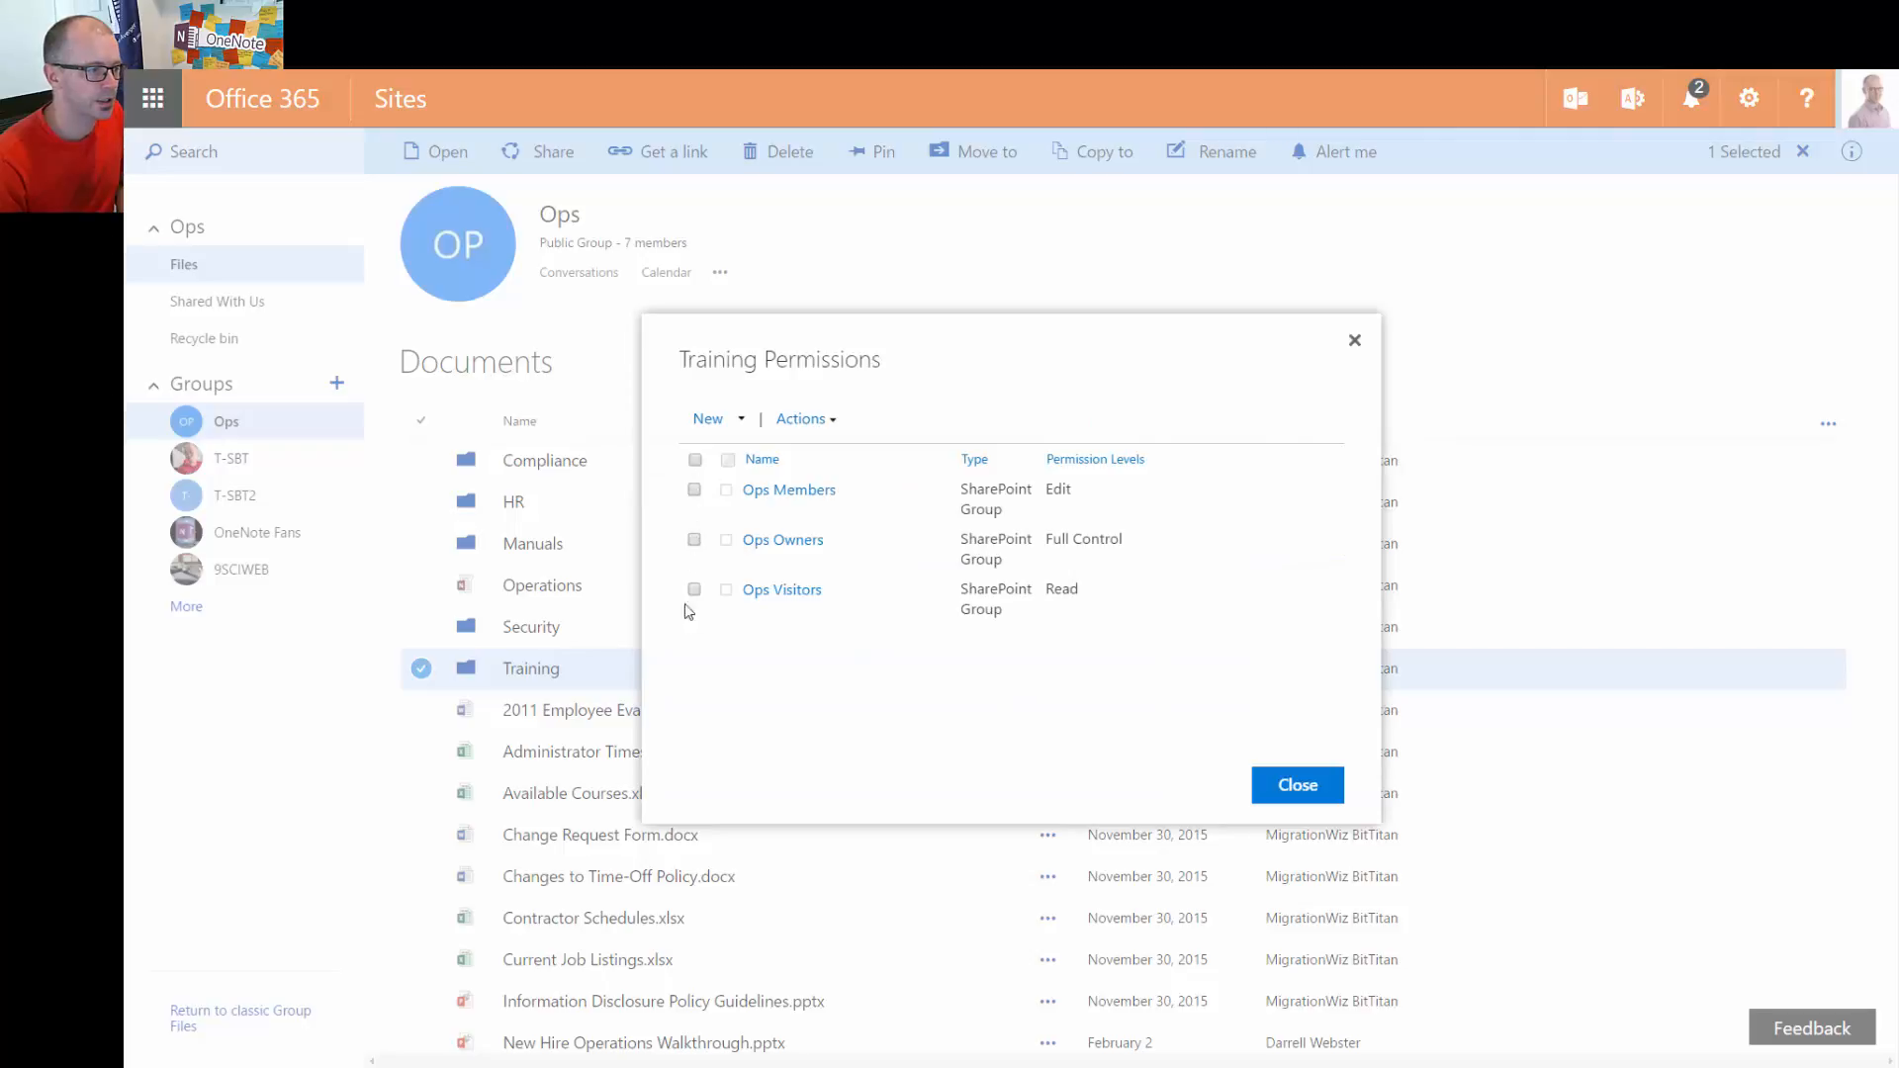
{"action": "left_click", "coordinate": [695, 490]}
{"action": "left_click", "coordinate": [694, 539]}
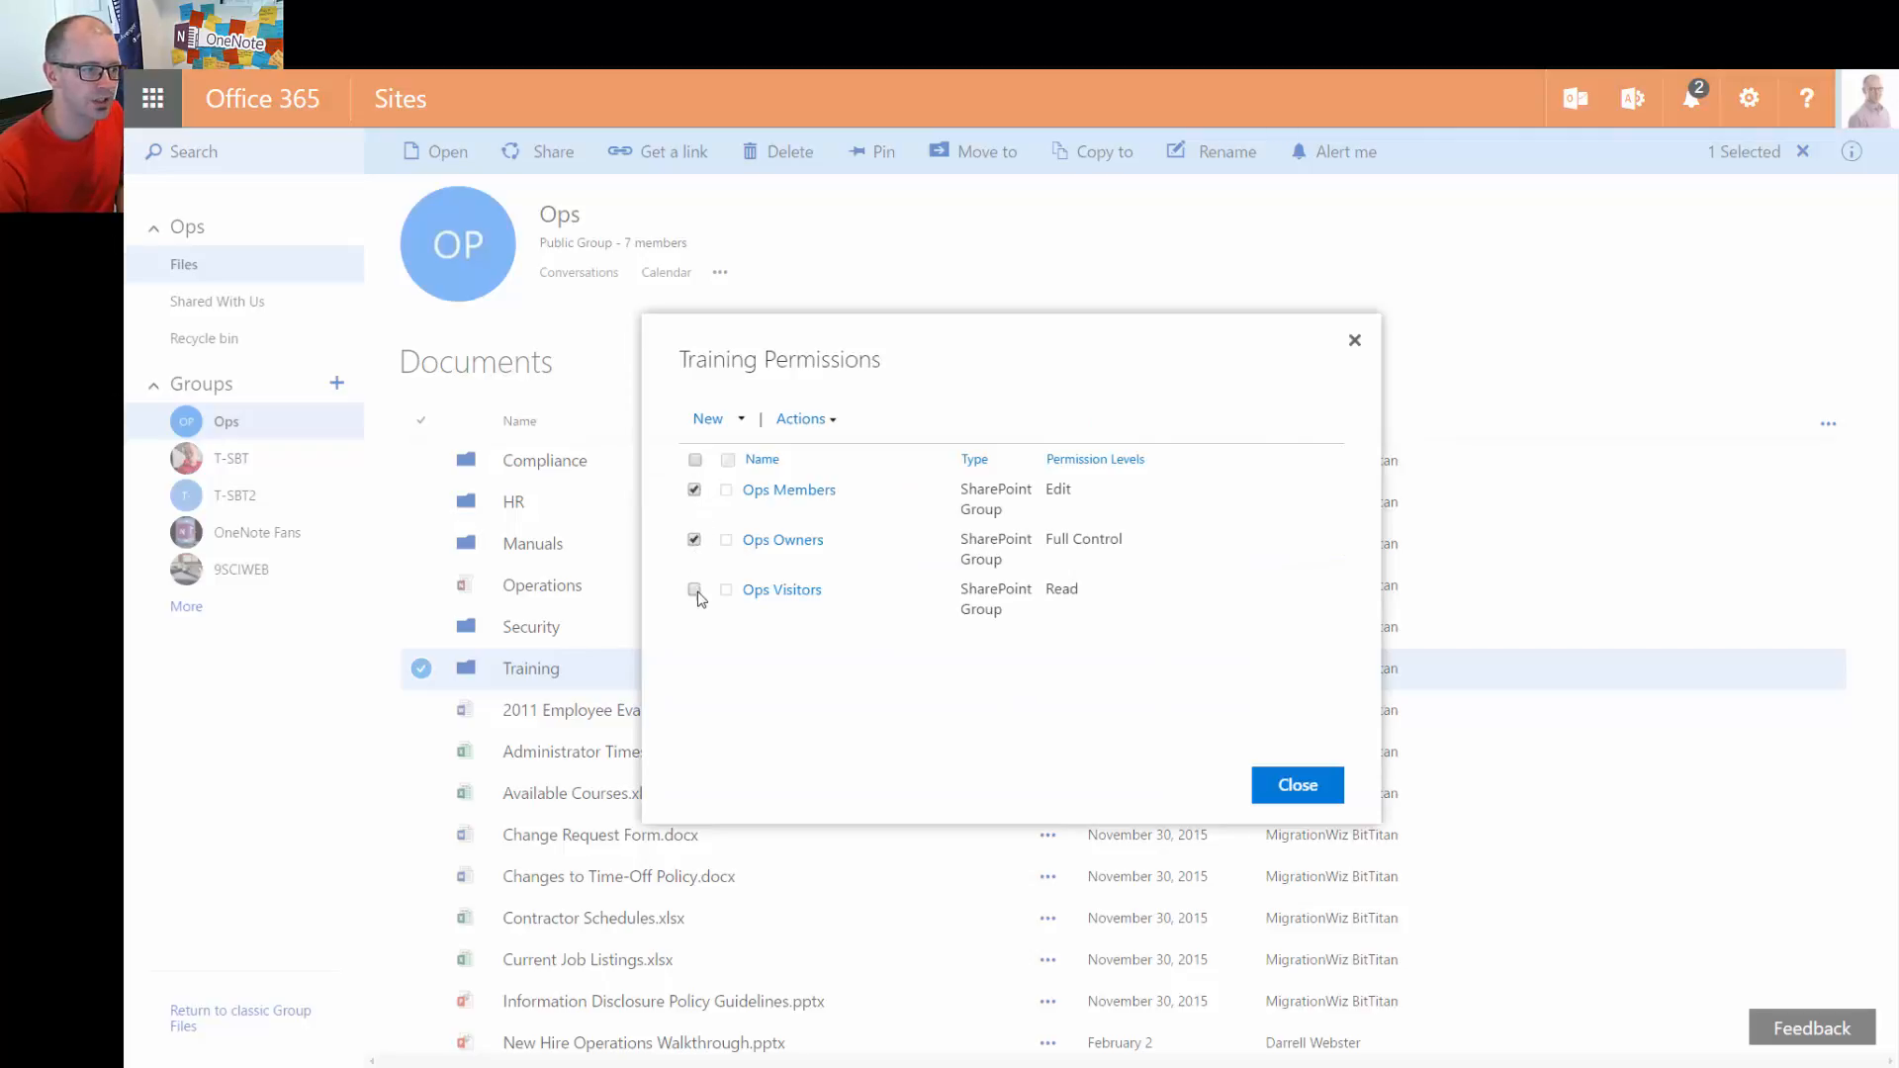
{"action": "left_click", "coordinate": [697, 592]}
{"action": "left_click", "coordinate": [694, 591]}
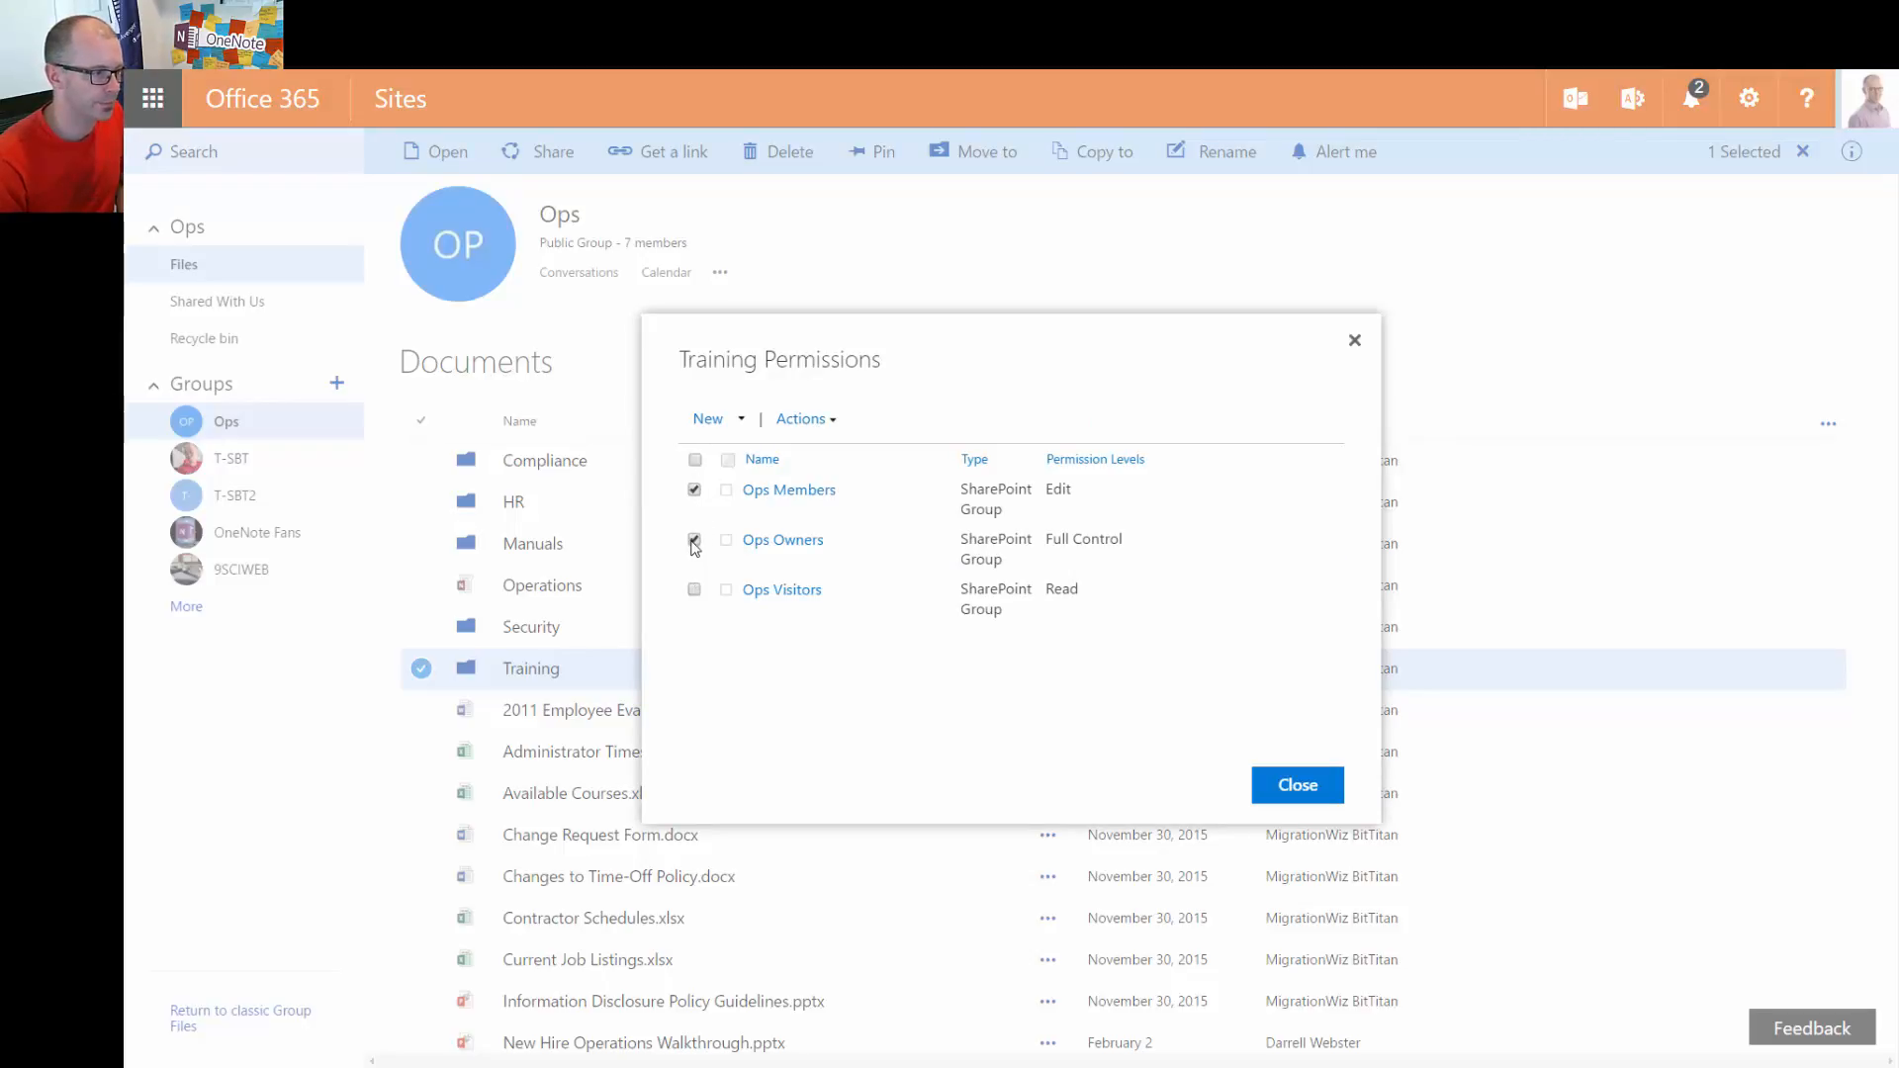
{"action": "left_click", "coordinate": [694, 541]}
{"action": "left_click", "coordinate": [694, 491]}
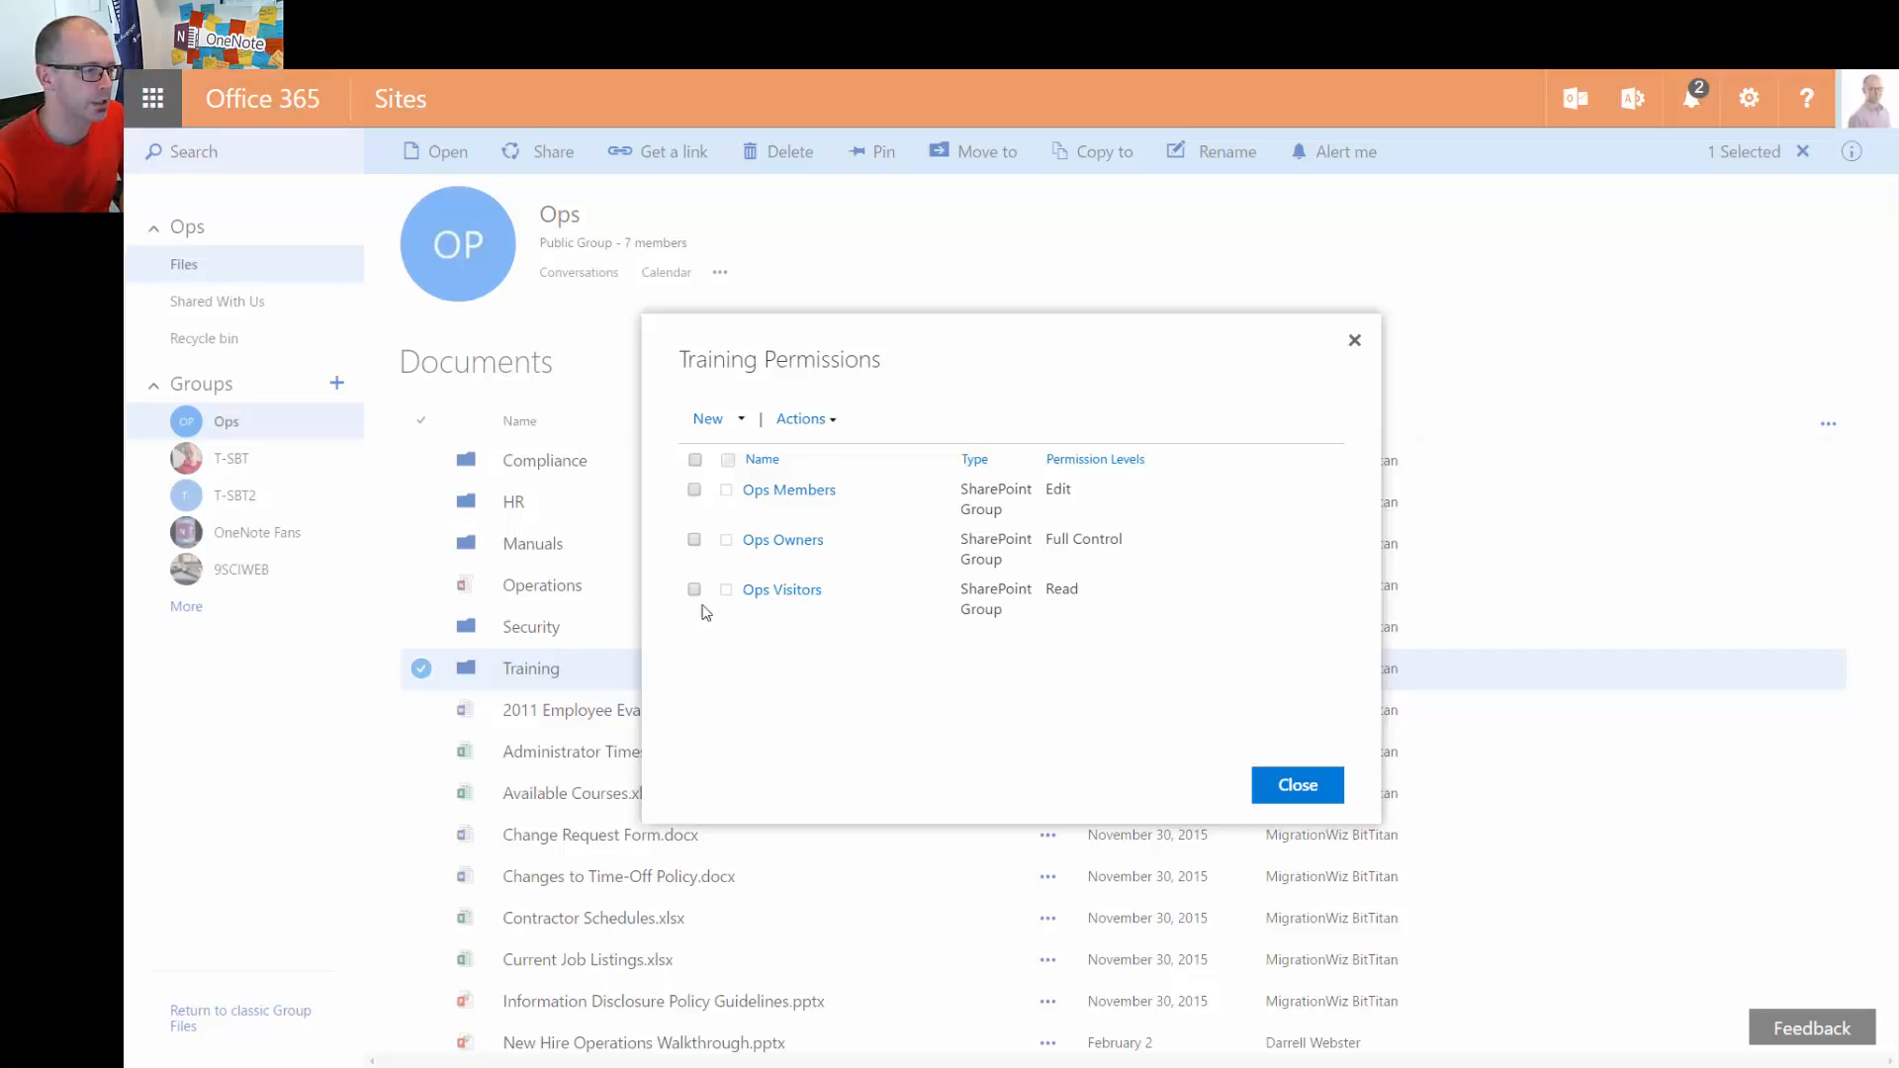
{"action": "left_click", "coordinate": [827, 420]}
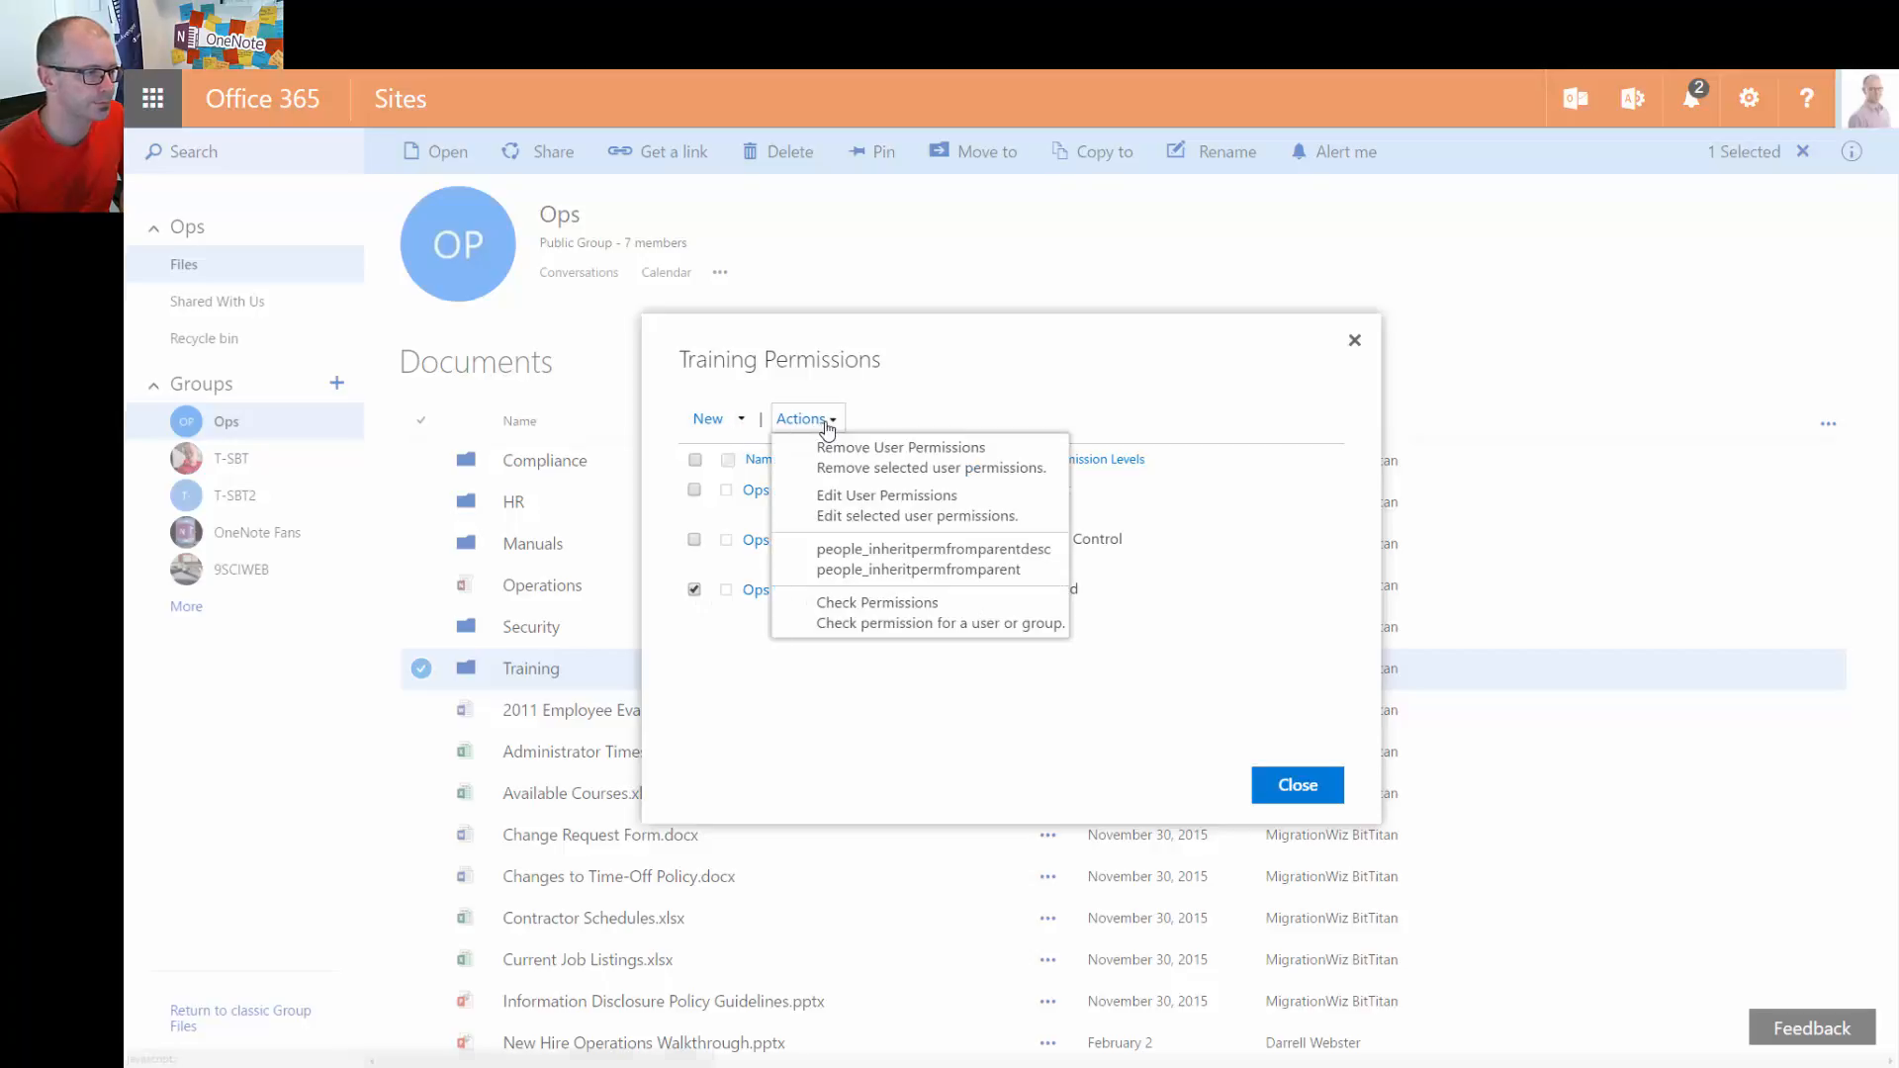
{"action": "left_click", "coordinate": [987, 464]}
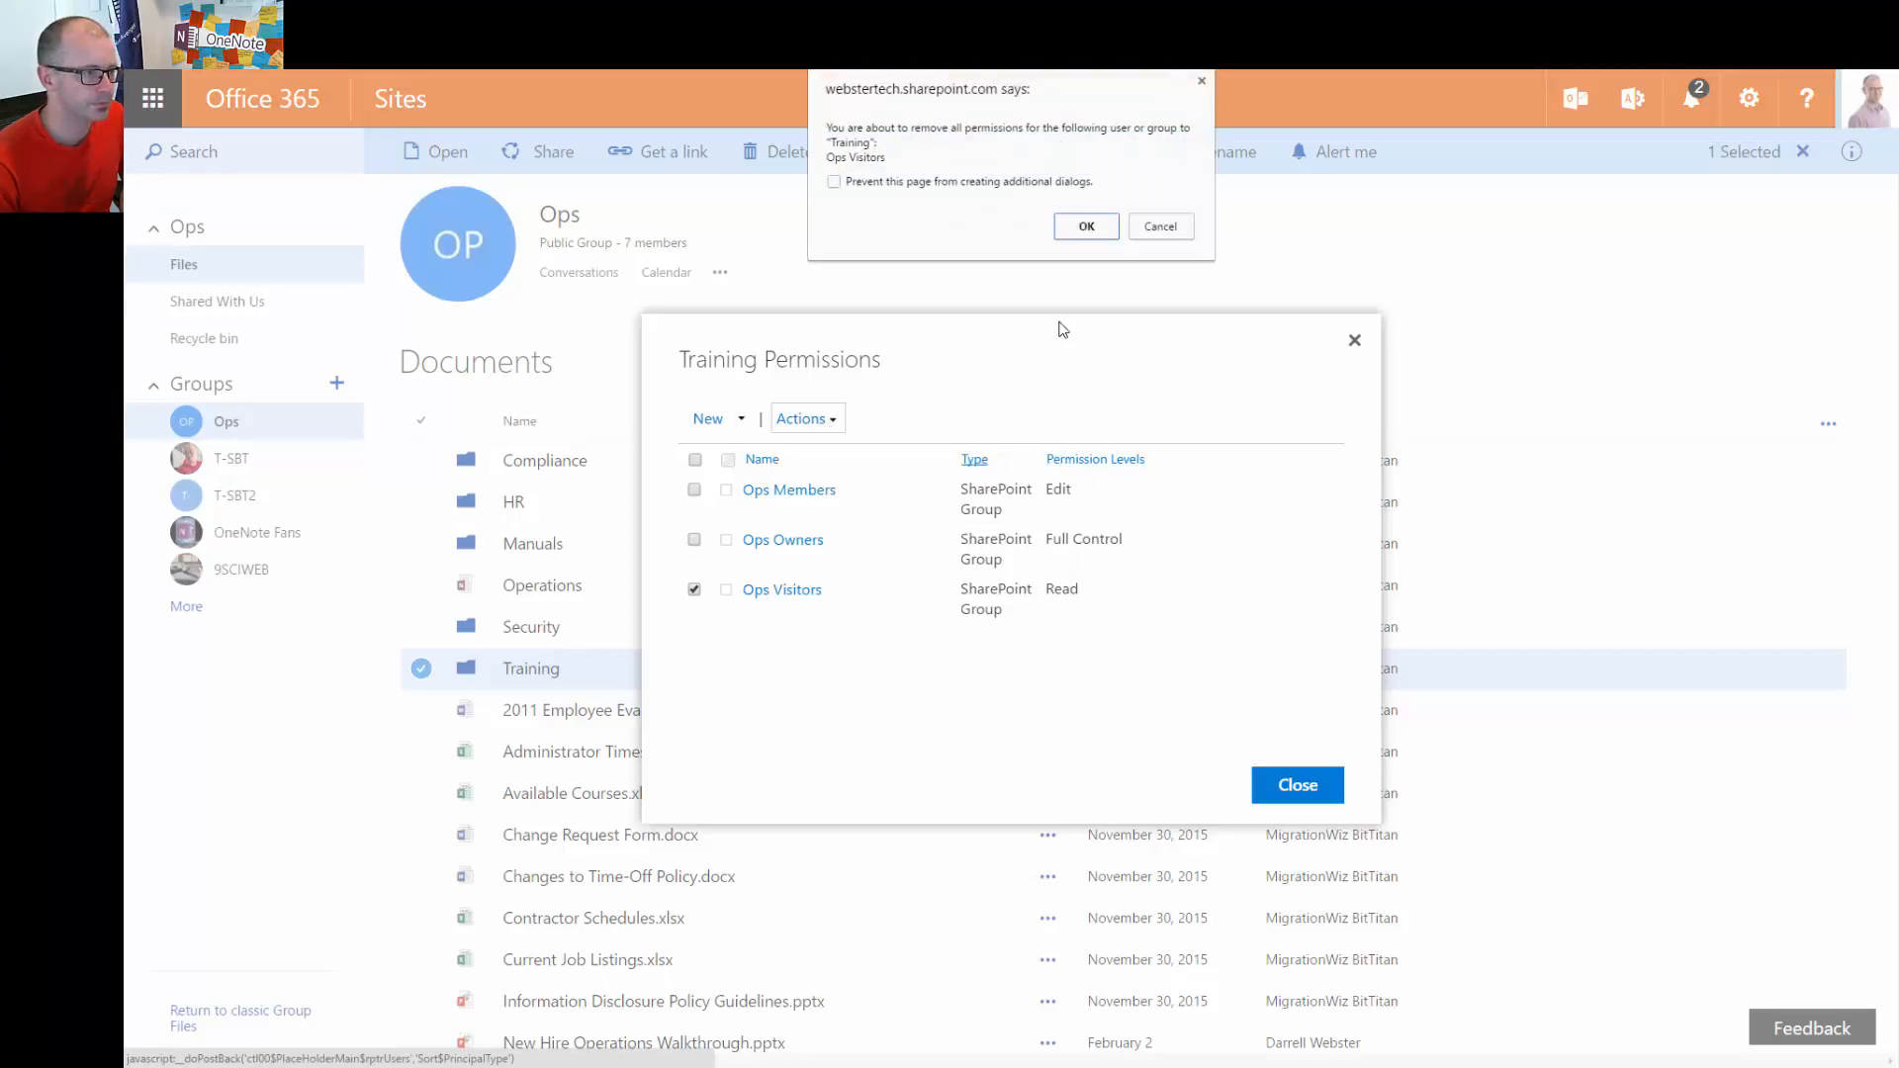
{"action": "left_click", "coordinate": [1091, 227]}
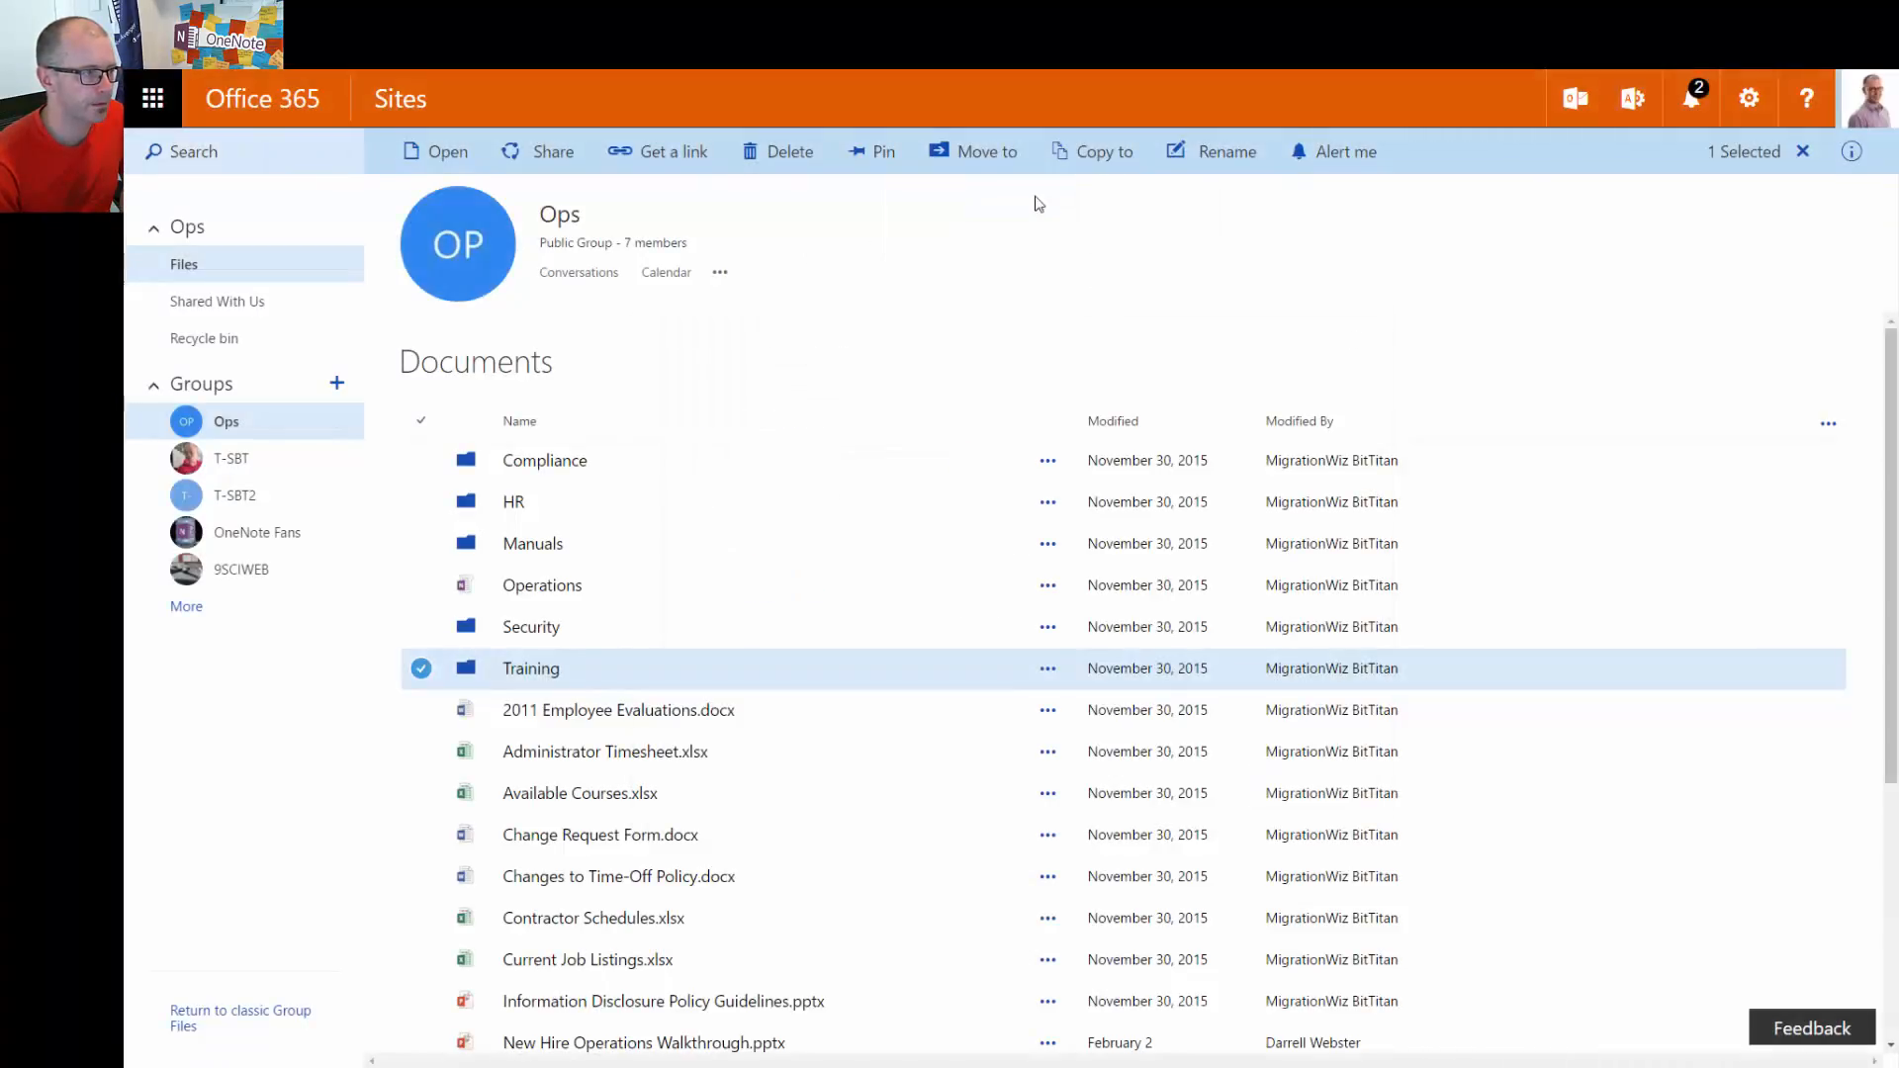
Reopen the Training folder's advanced permissions from Share > Shared with
{"action": "left_click", "coordinate": [539, 156]}
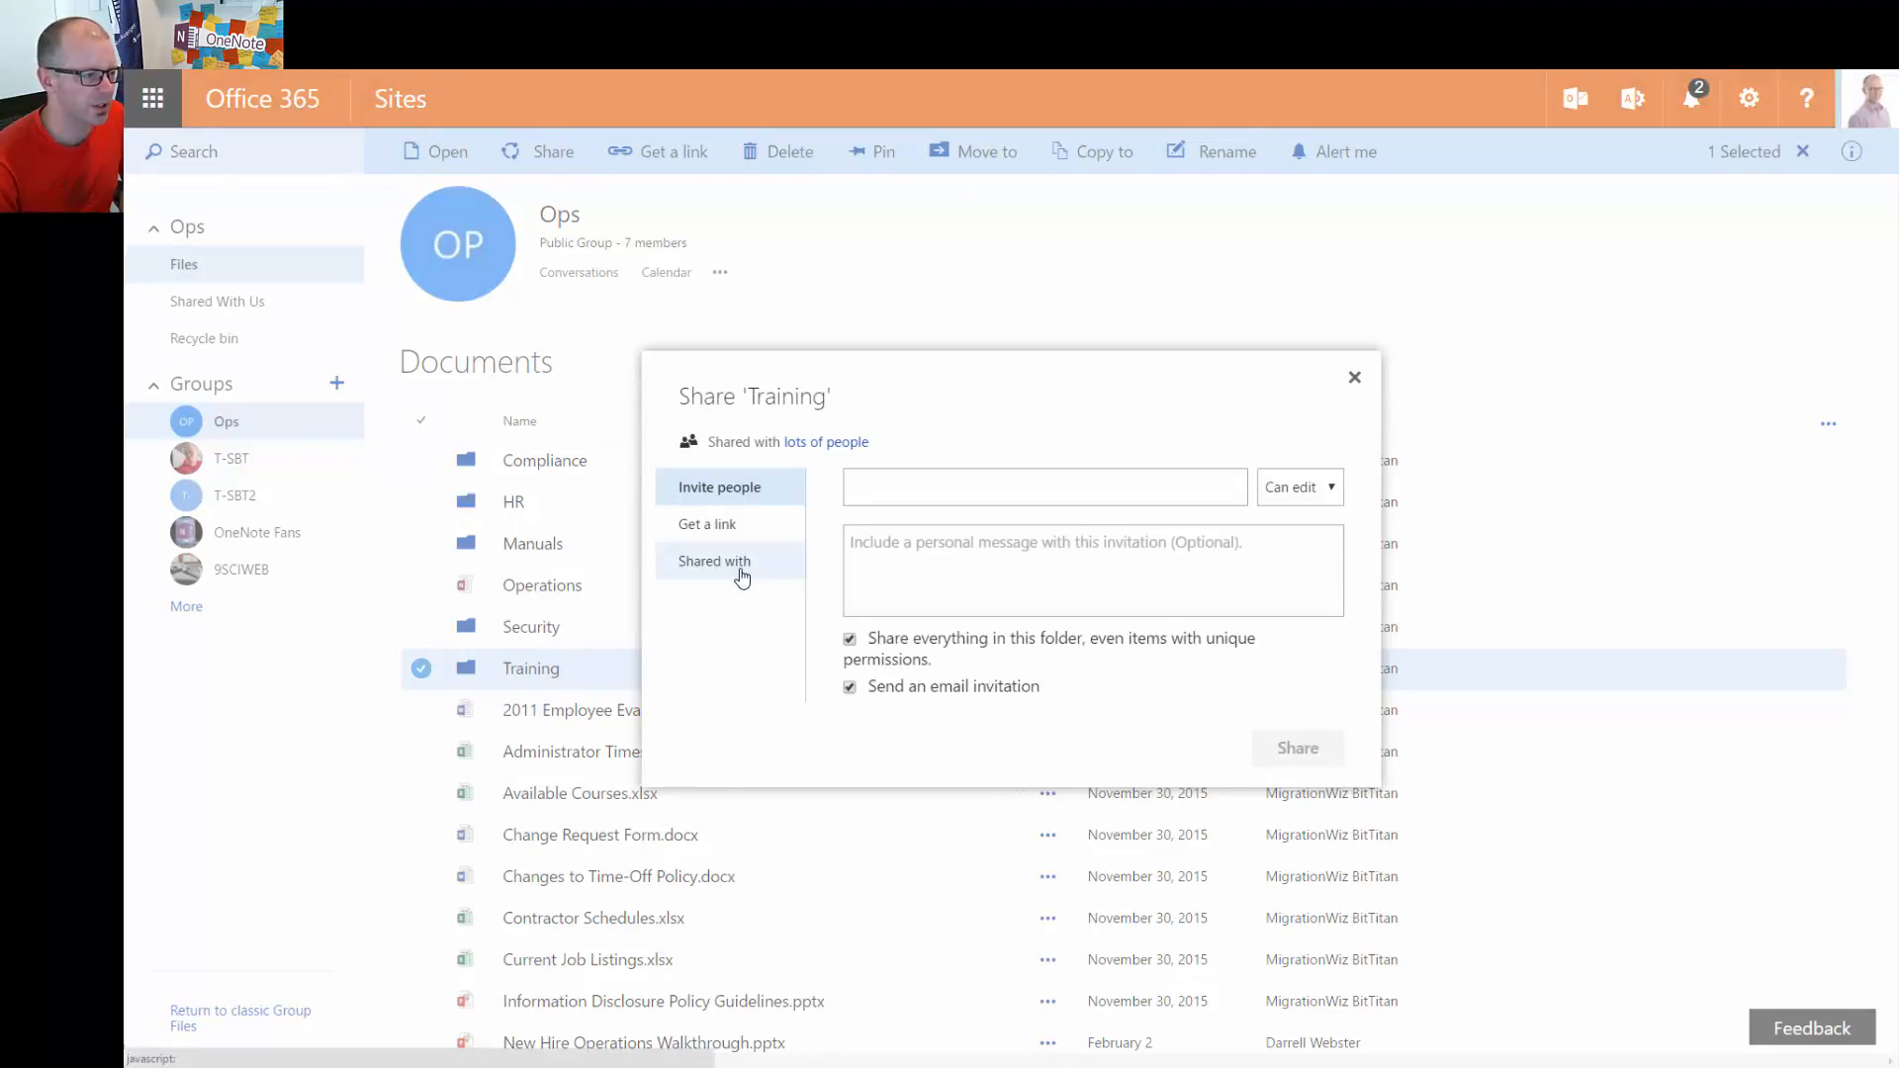
{"action": "left_click", "coordinate": [743, 575]}
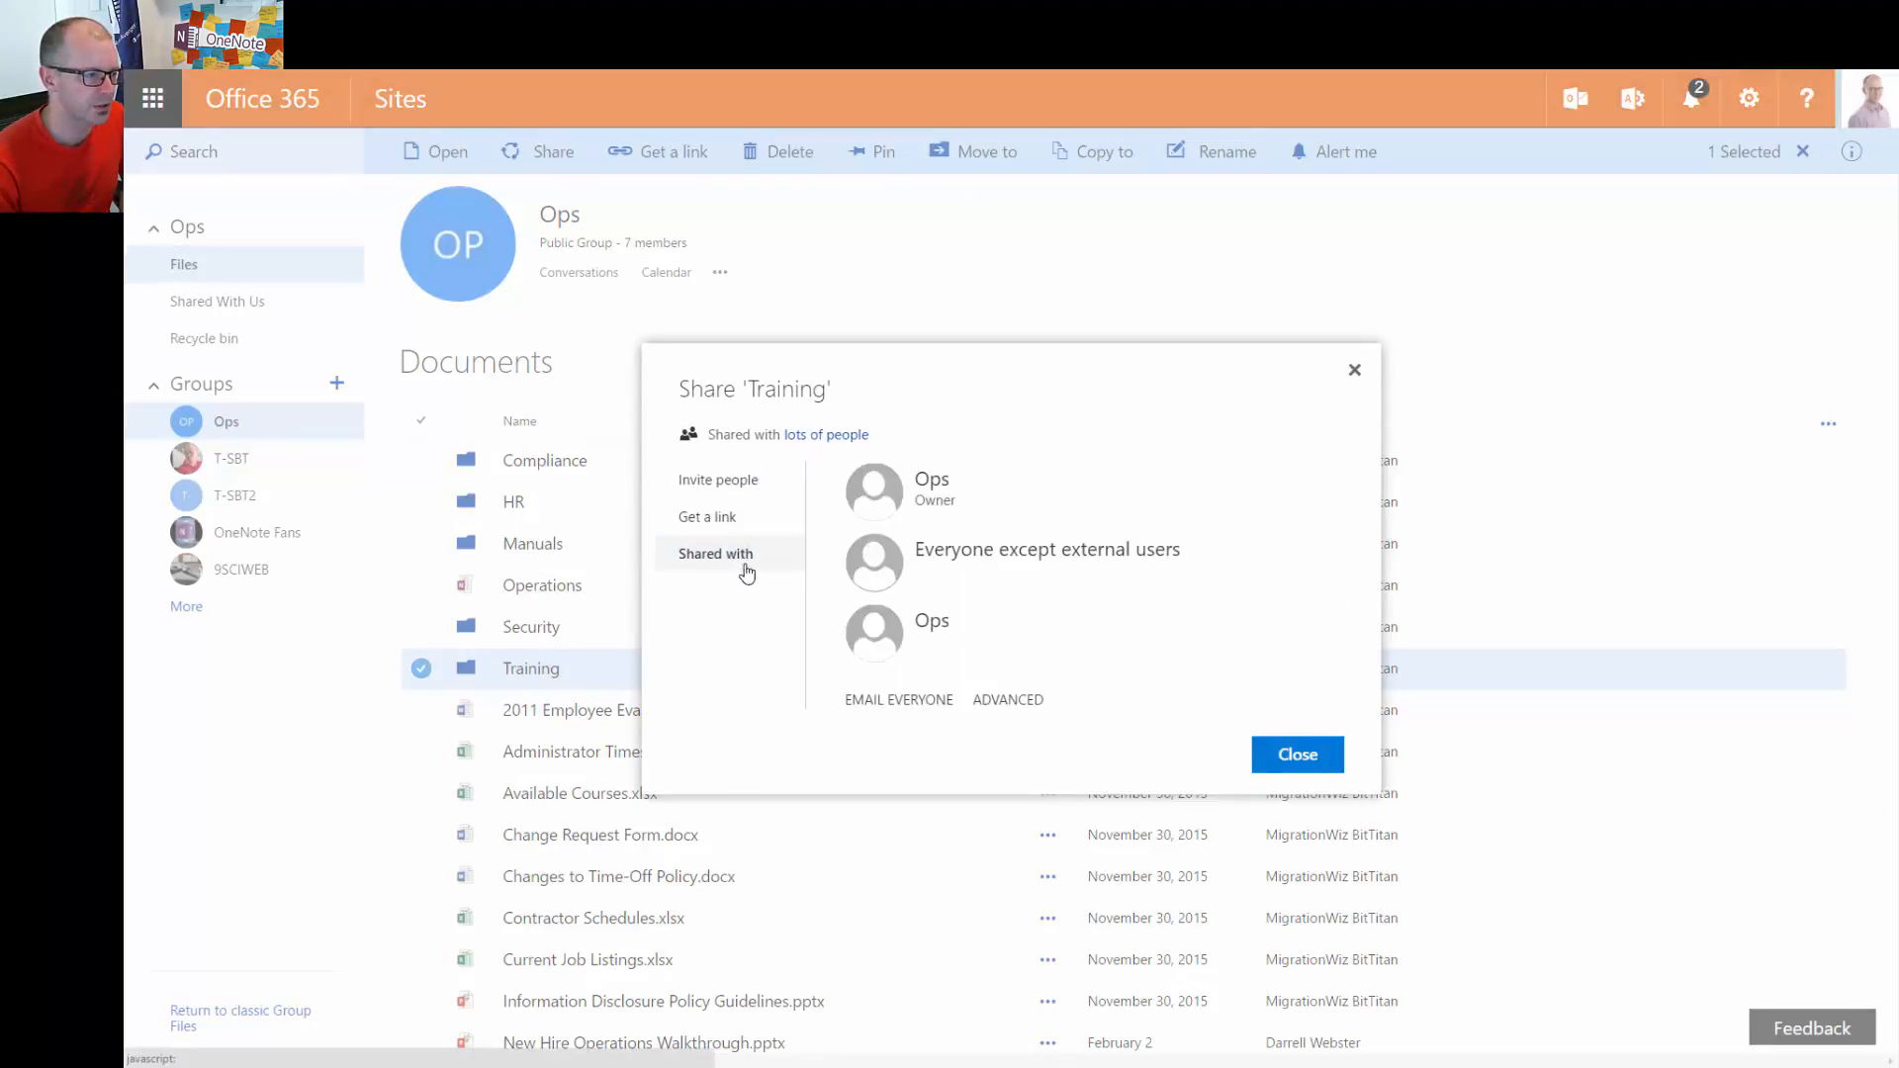
{"action": "left_click", "coordinate": [1009, 700]}
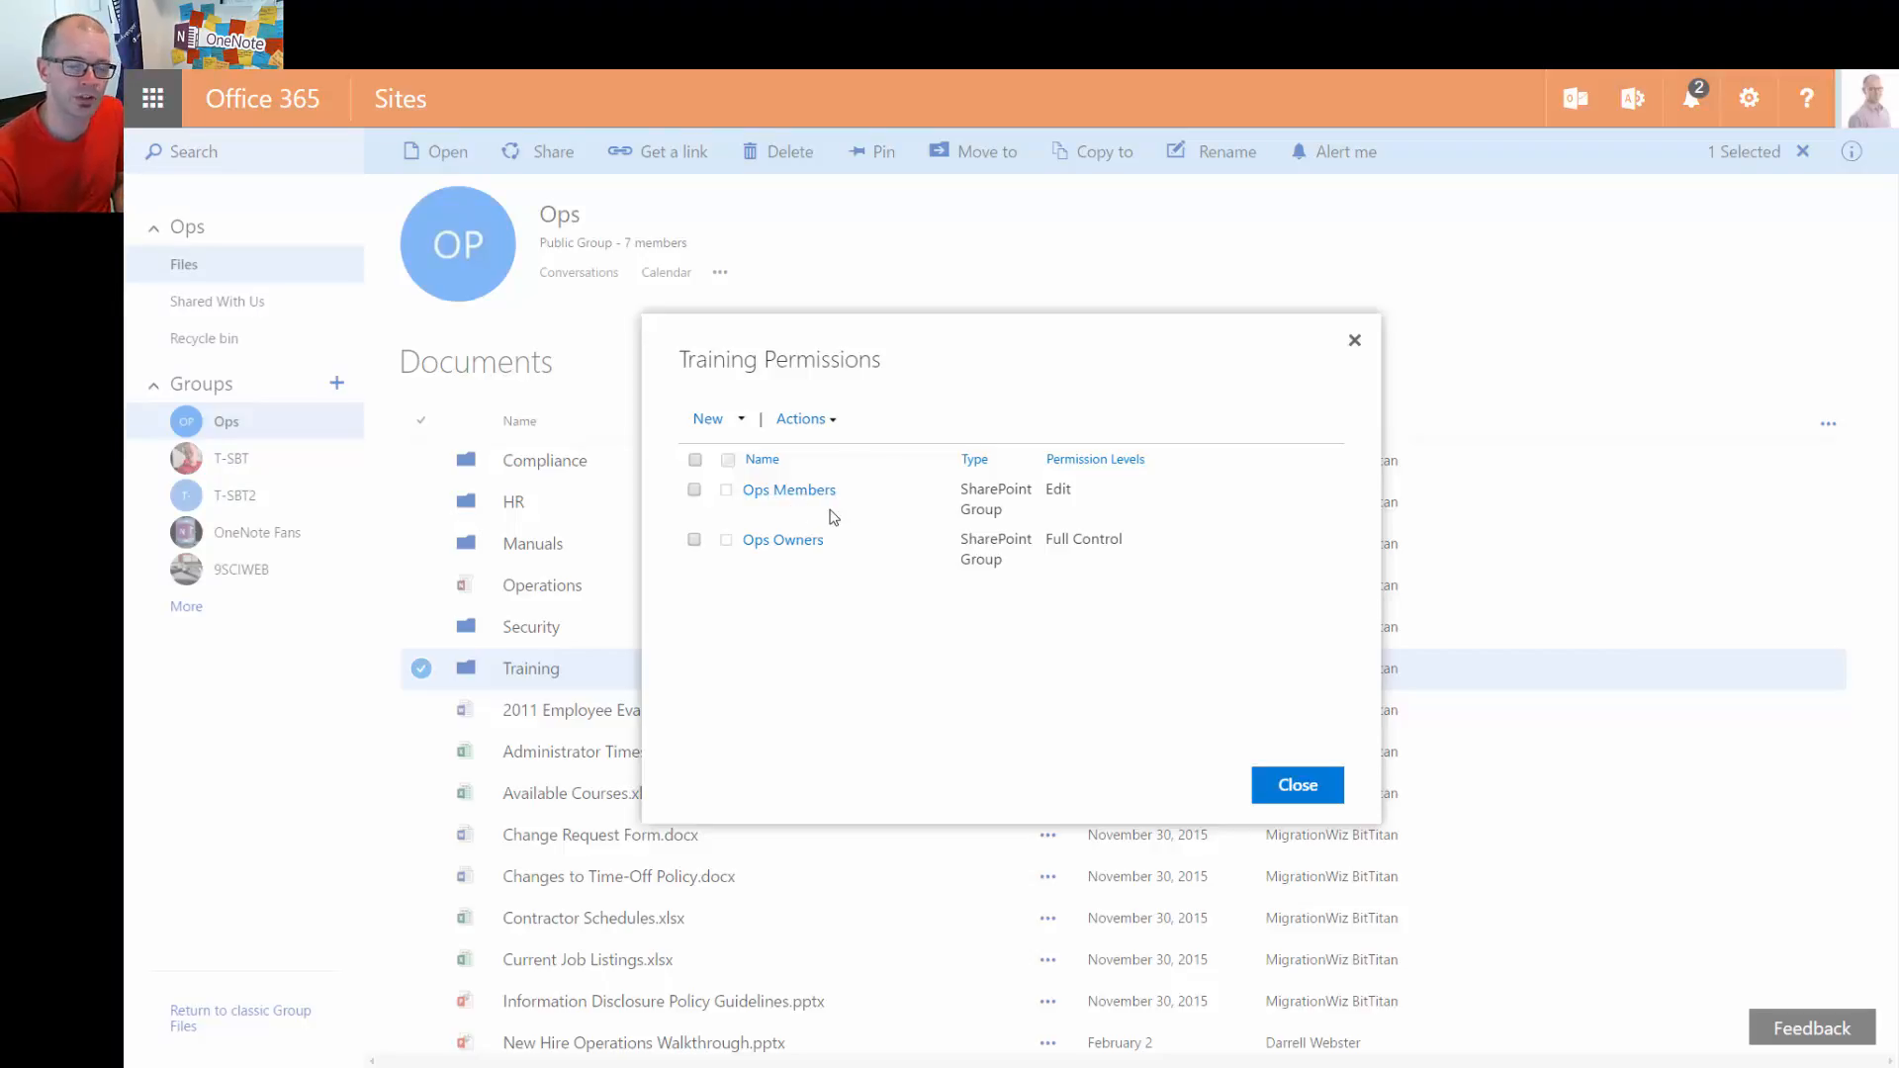
Open Edit Permissions for Ops Members and scroll to the permission level checkboxes
{"action": "left_click", "coordinate": [694, 490]}
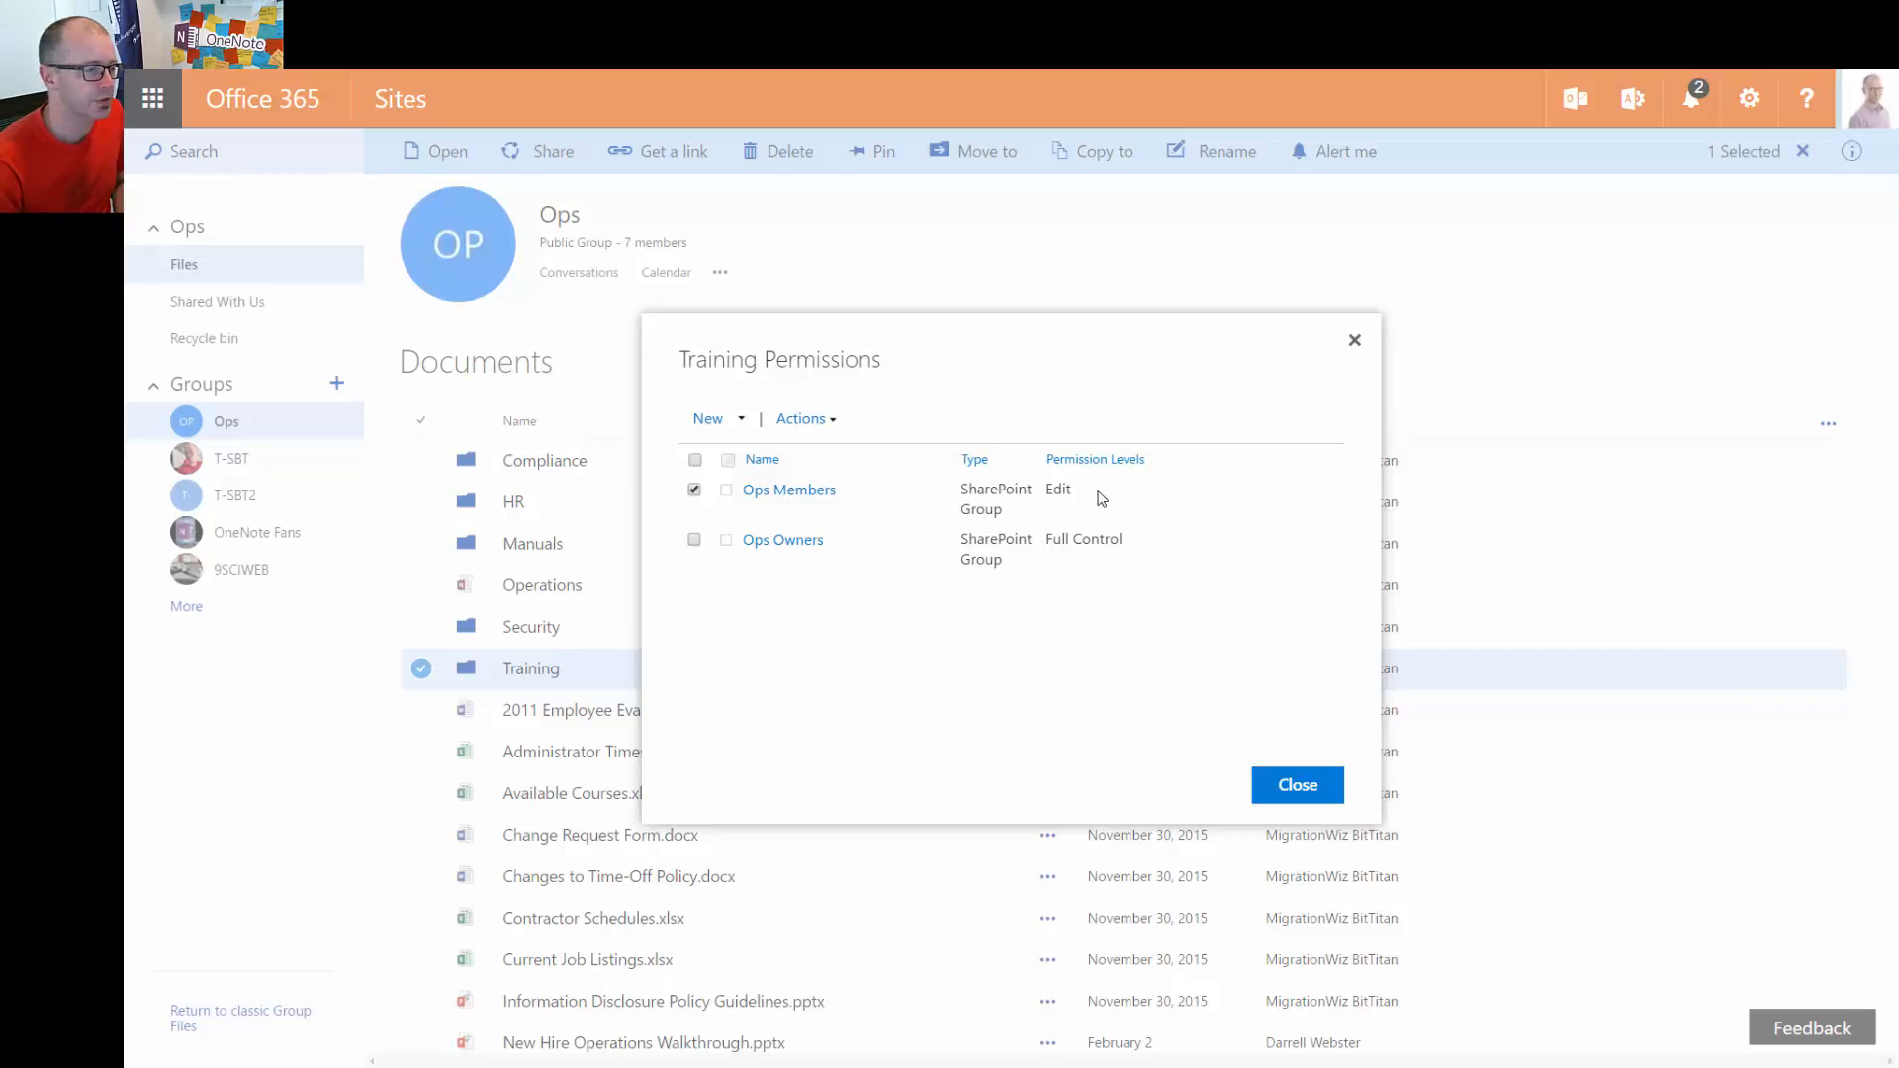
{"action": "left_click", "coordinate": [835, 422]}
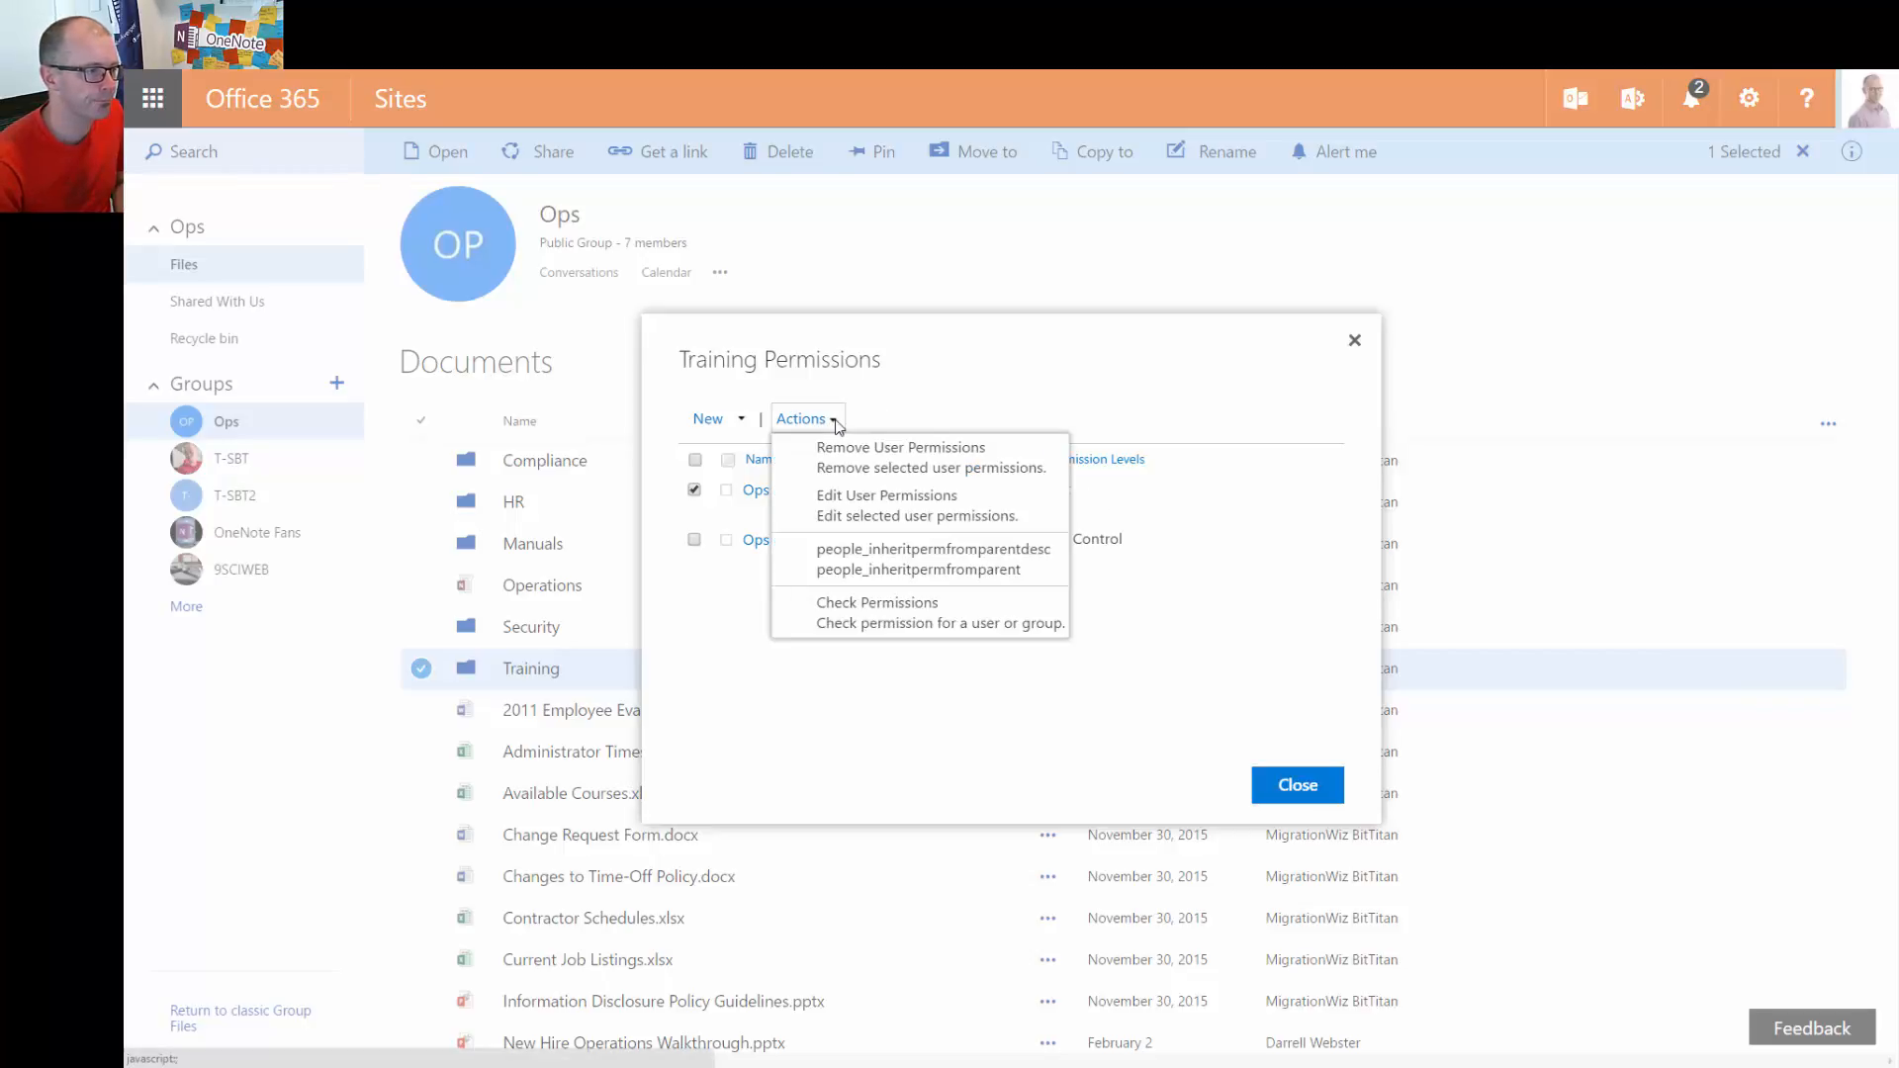
{"action": "left_click", "coordinate": [935, 512]}
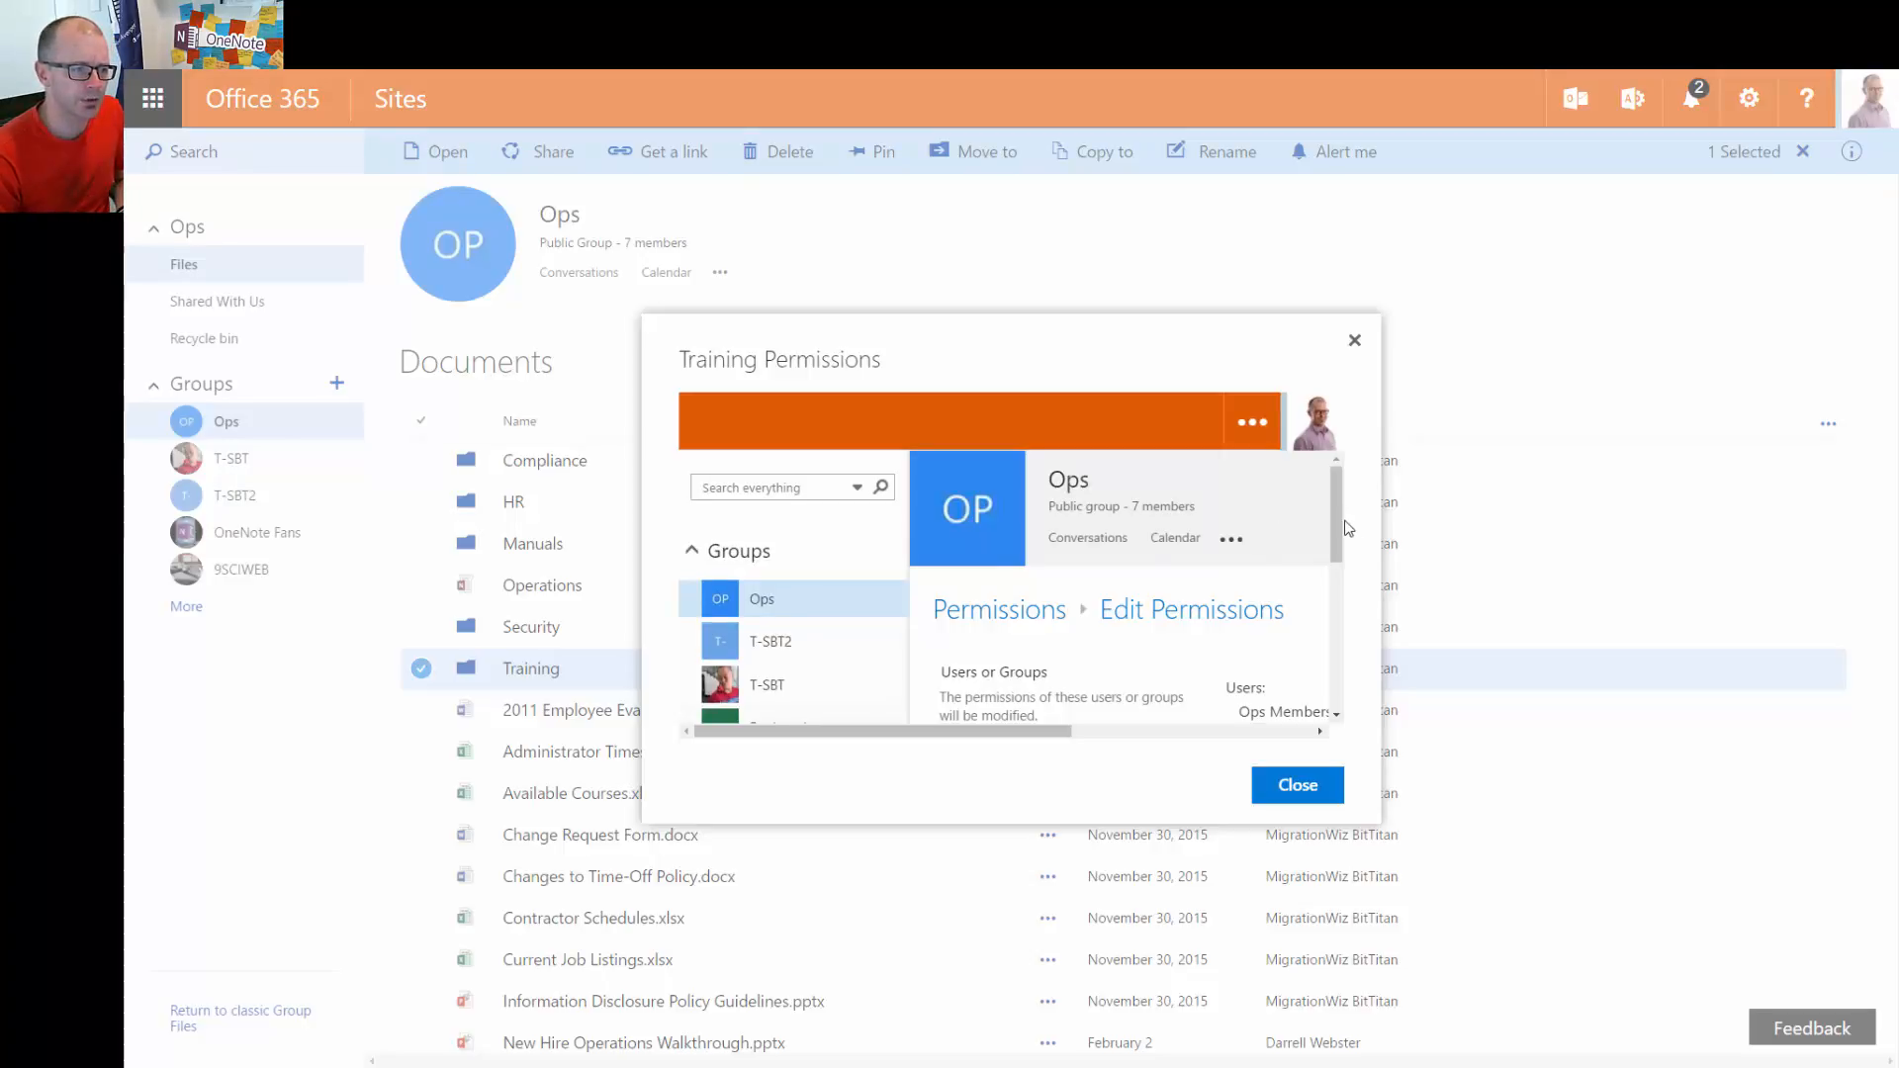
{"action": "left_click_drag", "start_coordinate": [1343, 529], "coordinate": [1332, 568]}
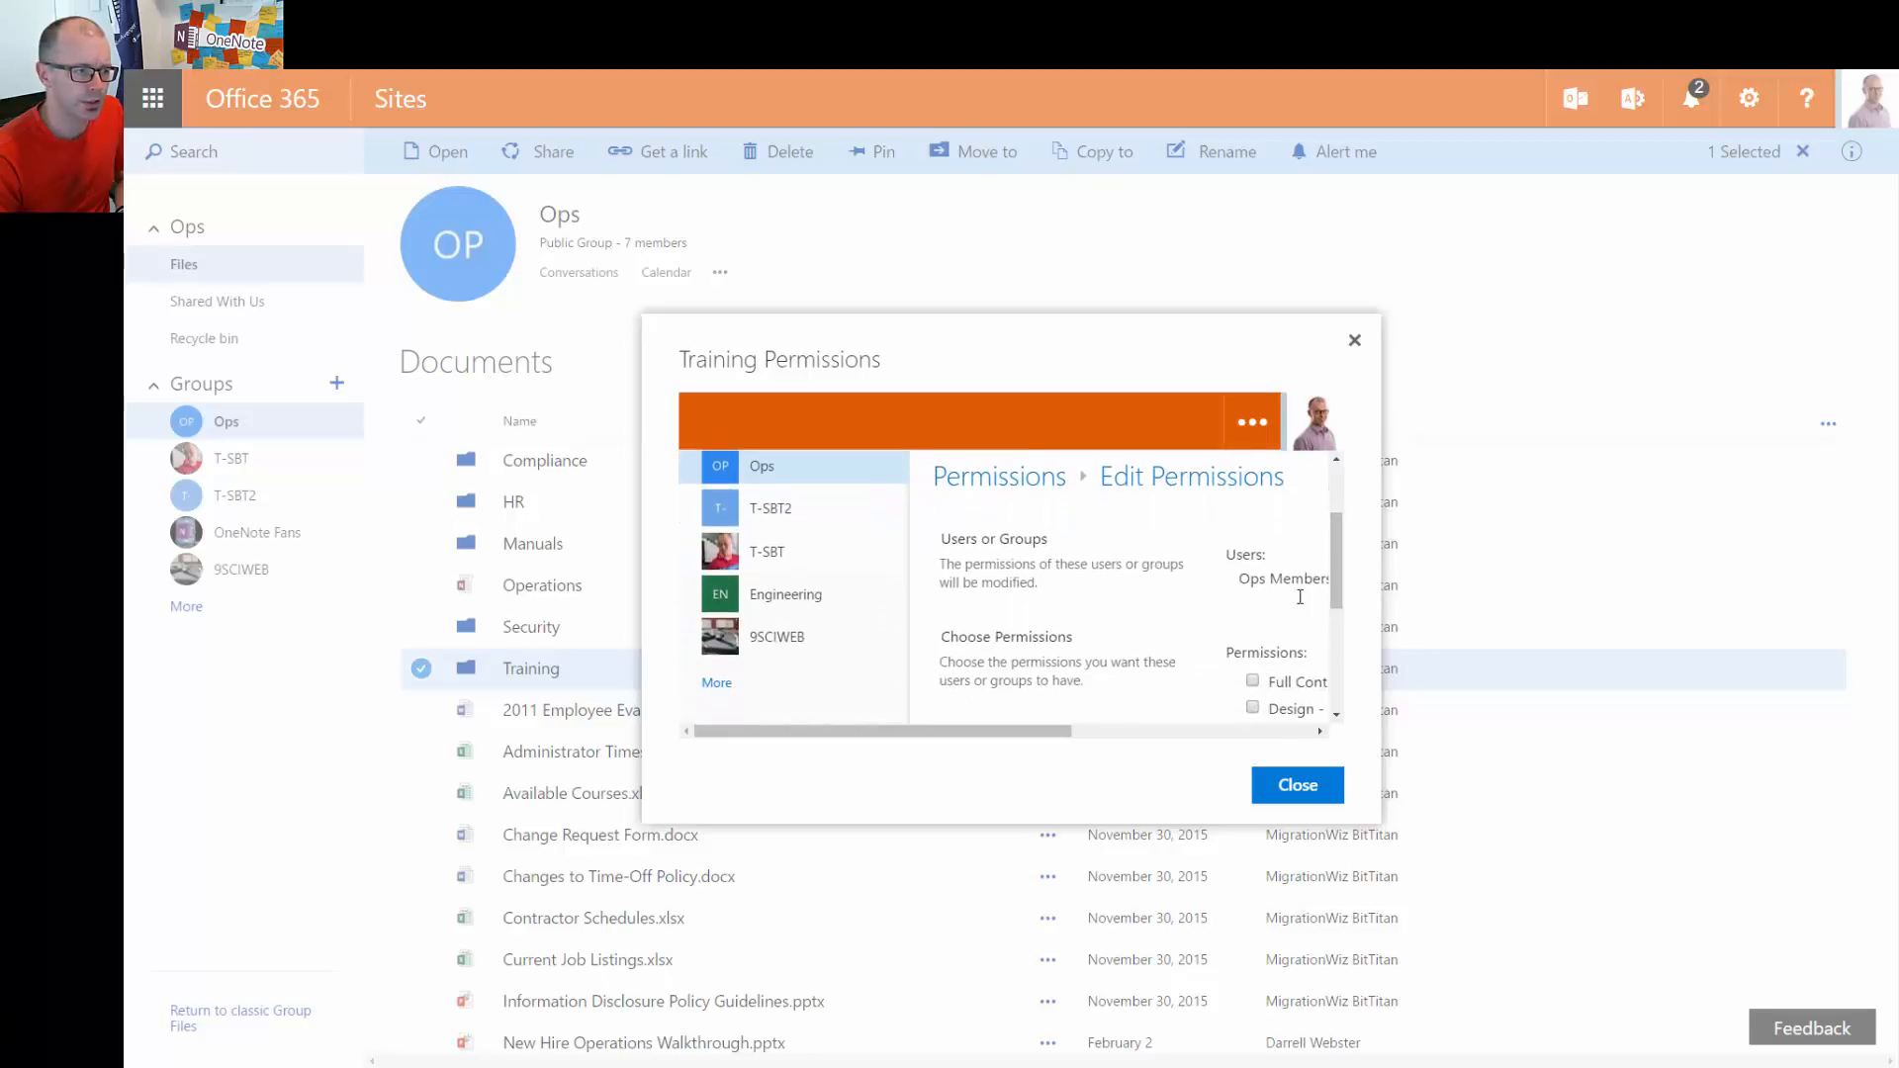
{"action": "left_click_drag", "start_coordinate": [1061, 734], "coordinate": [1198, 734]}
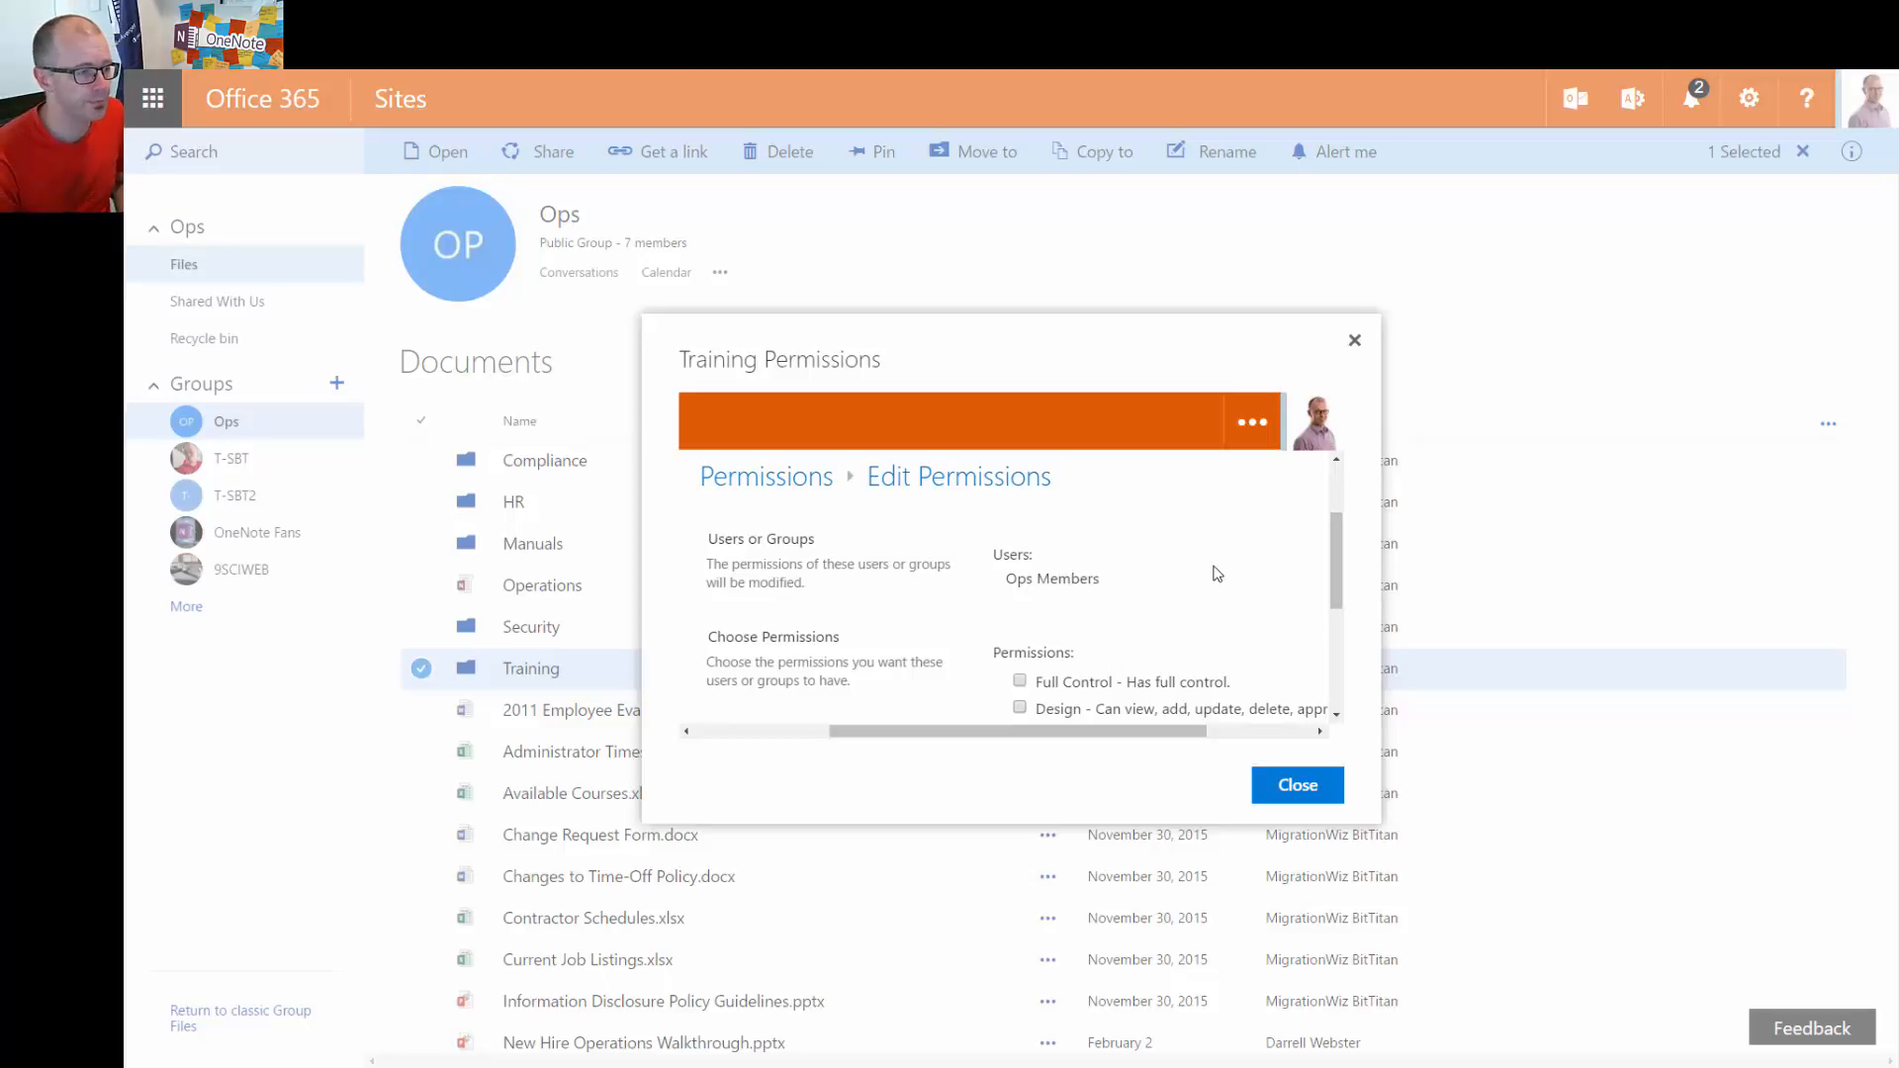
{"action": "left_click_drag", "start_coordinate": [1115, 737], "coordinate": [1063, 737]}
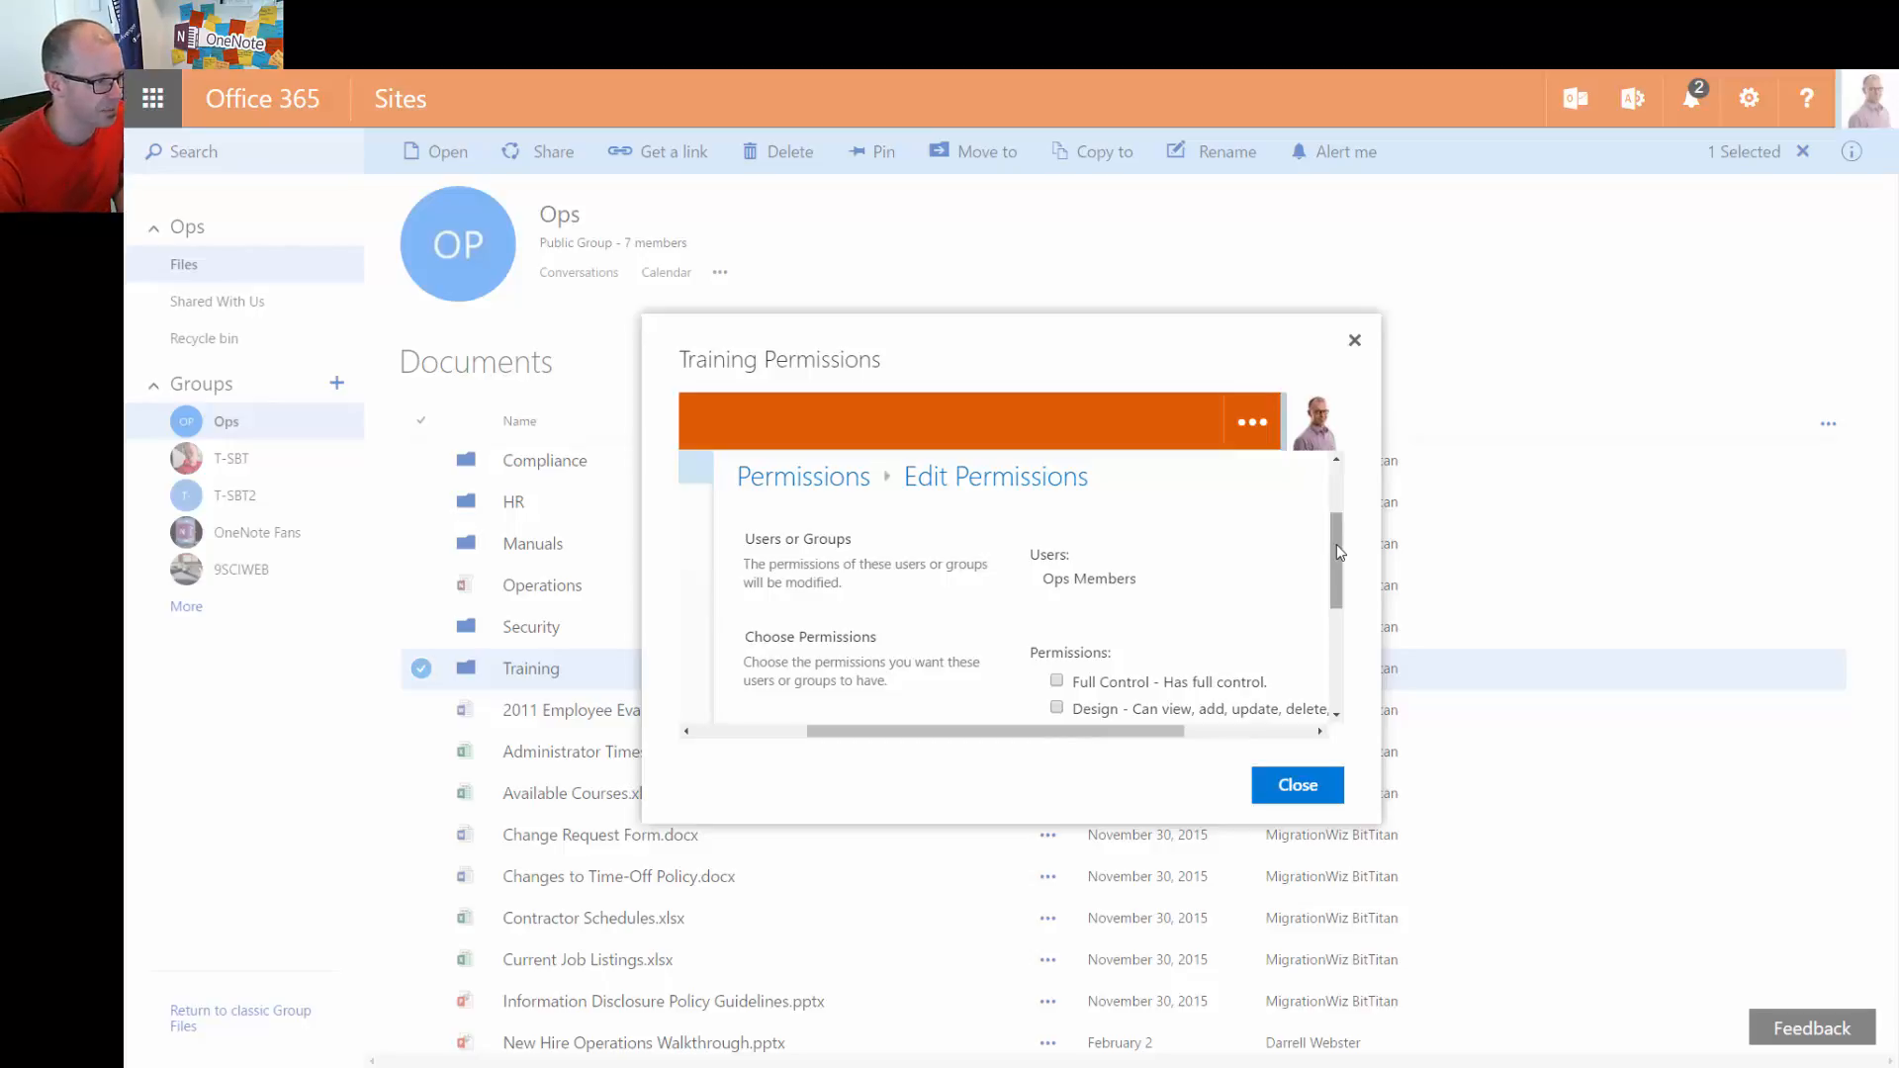
{"action": "left_click_drag", "start_coordinate": [1338, 551], "coordinate": [1347, 605]}
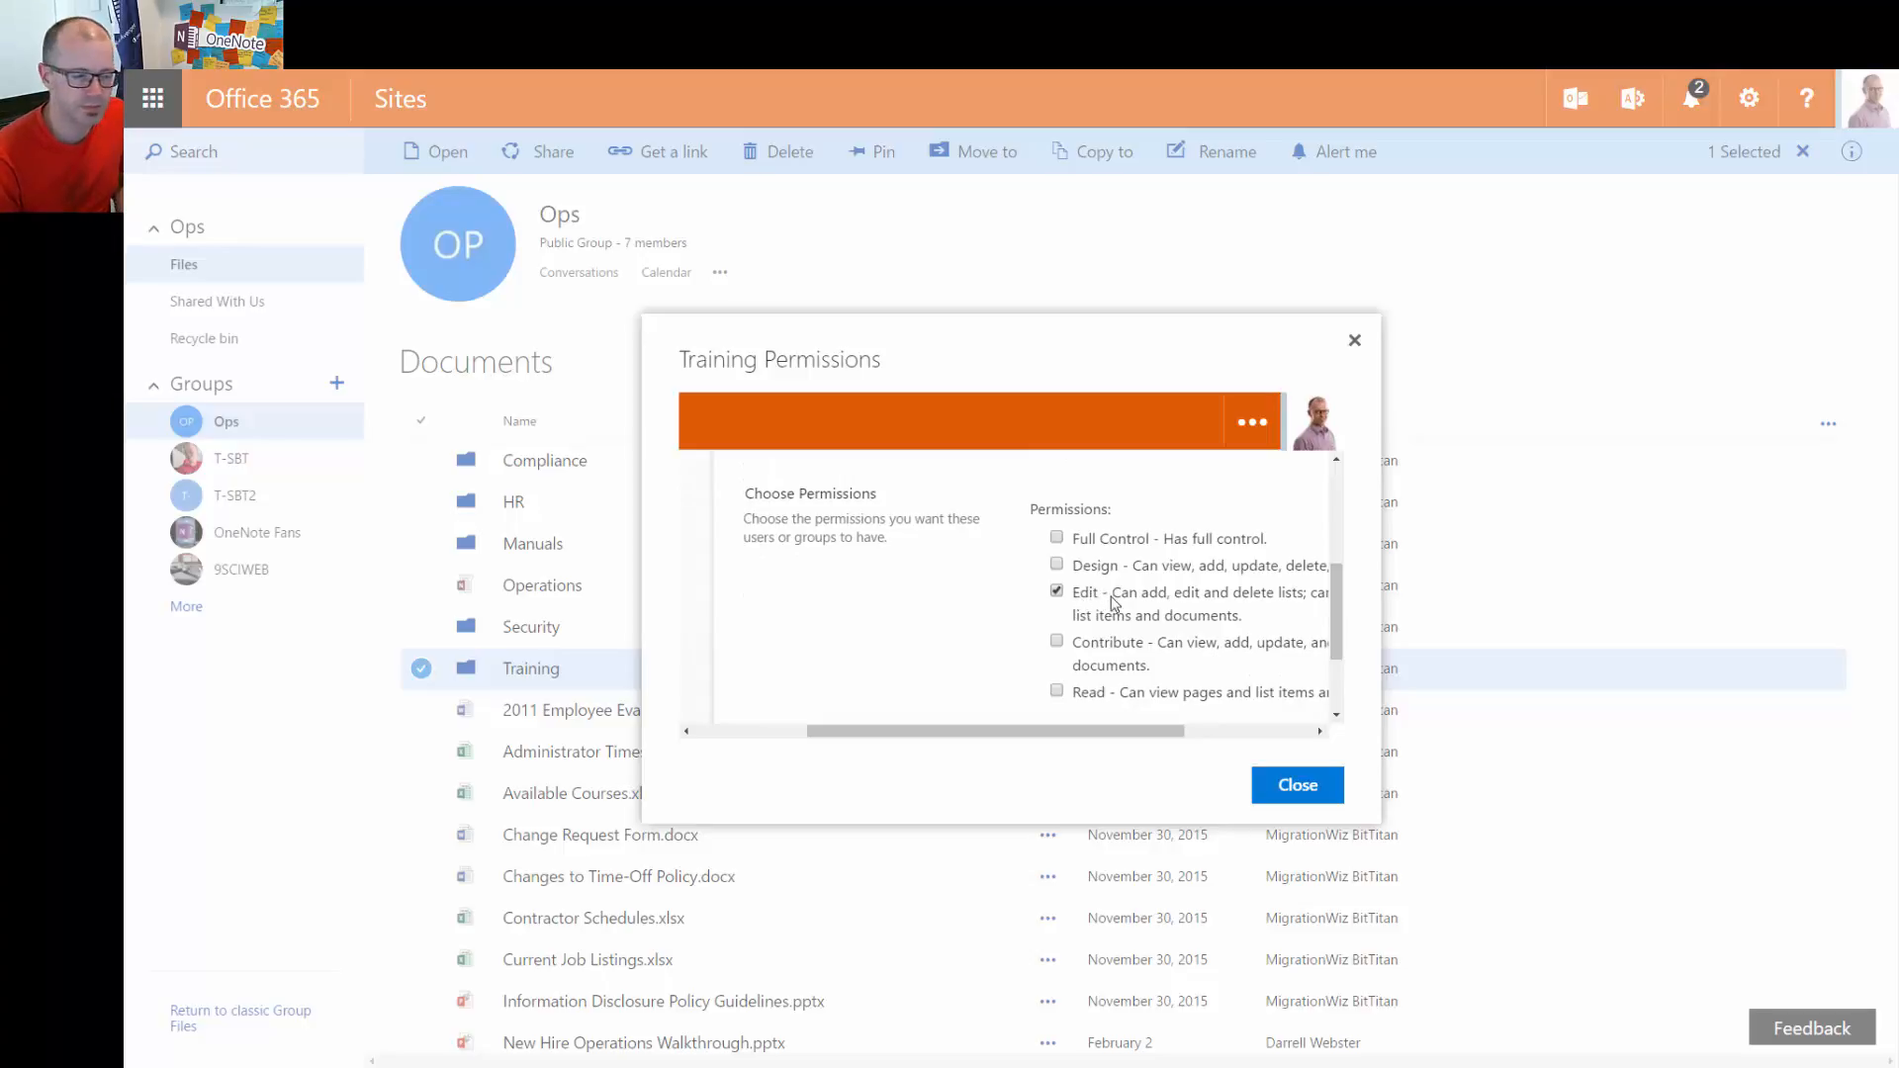
Change Ops Members from Edit to Read, save, close Training Permissions, and reopen Share
{"action": "left_click_drag", "start_coordinate": [1335, 598], "coordinate": [1334, 601]}
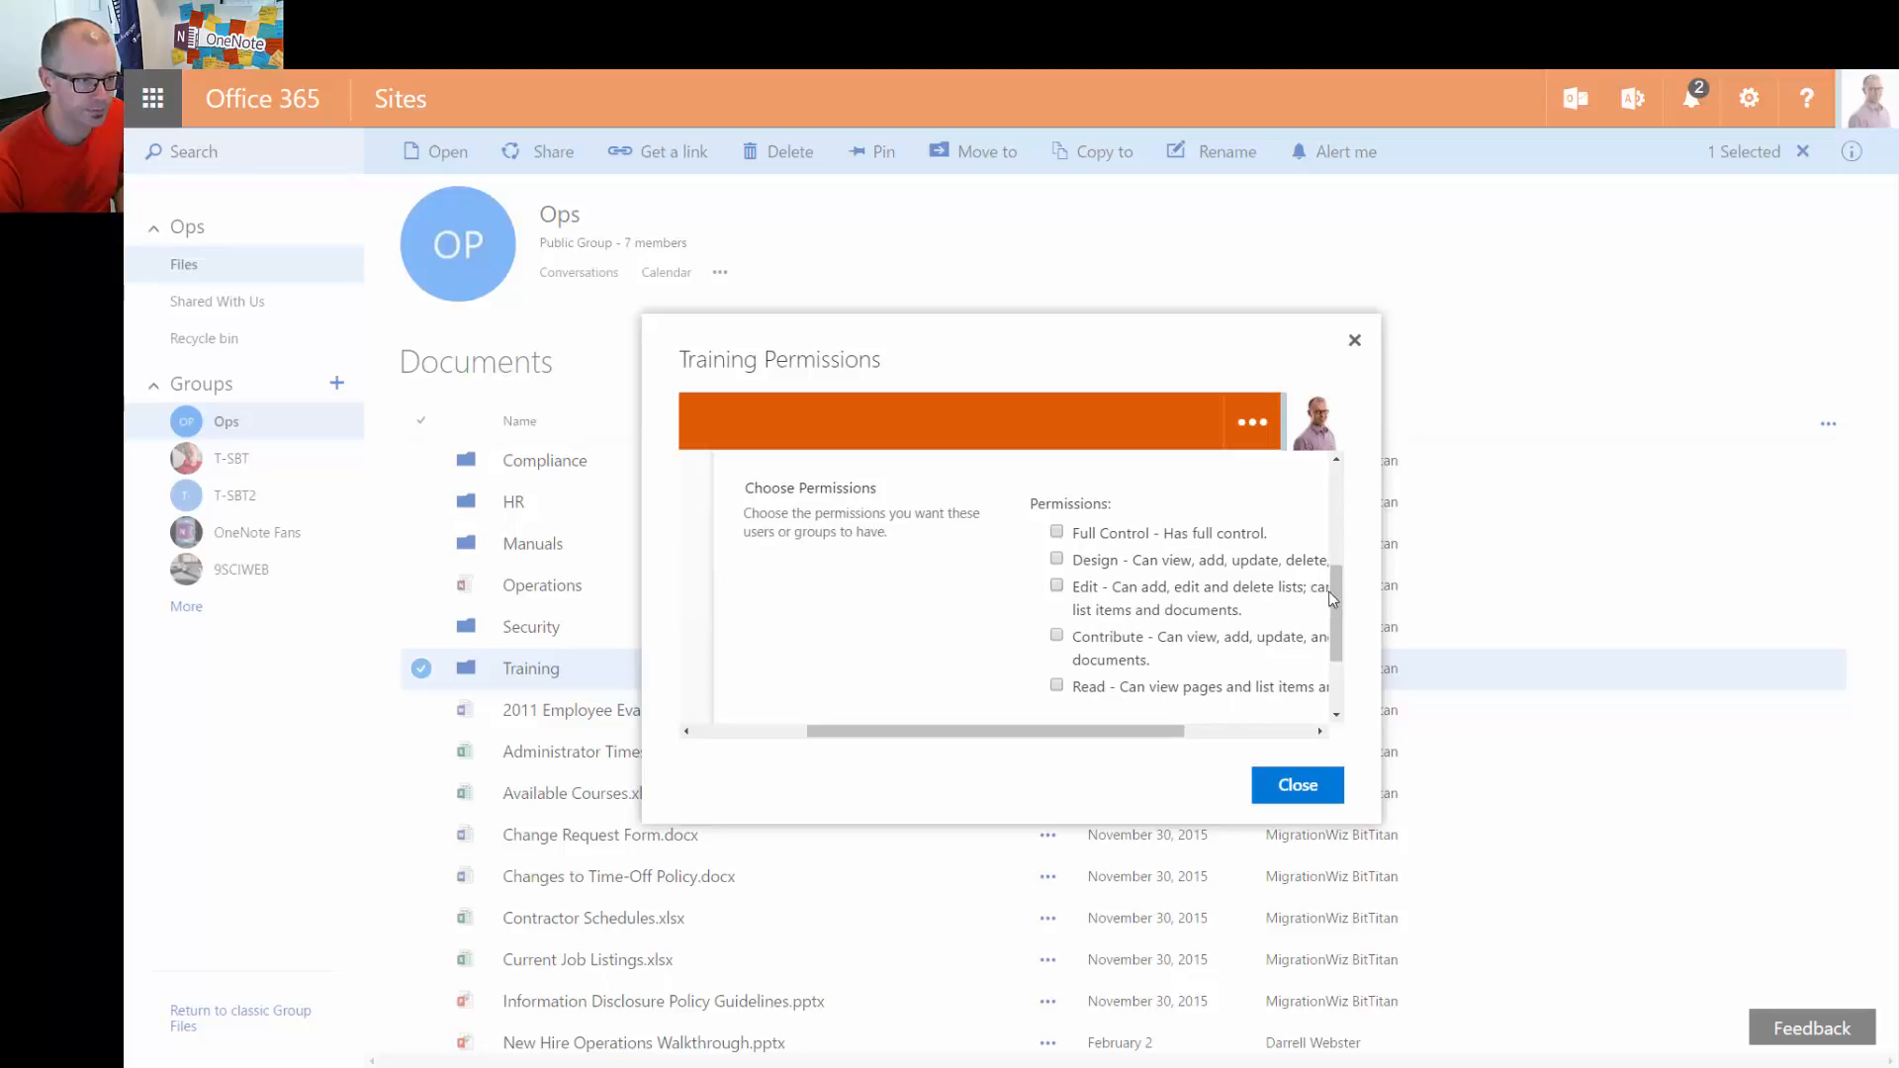
{"action": "left_click_drag", "start_coordinate": [1336, 588], "coordinate": [1337, 620]}
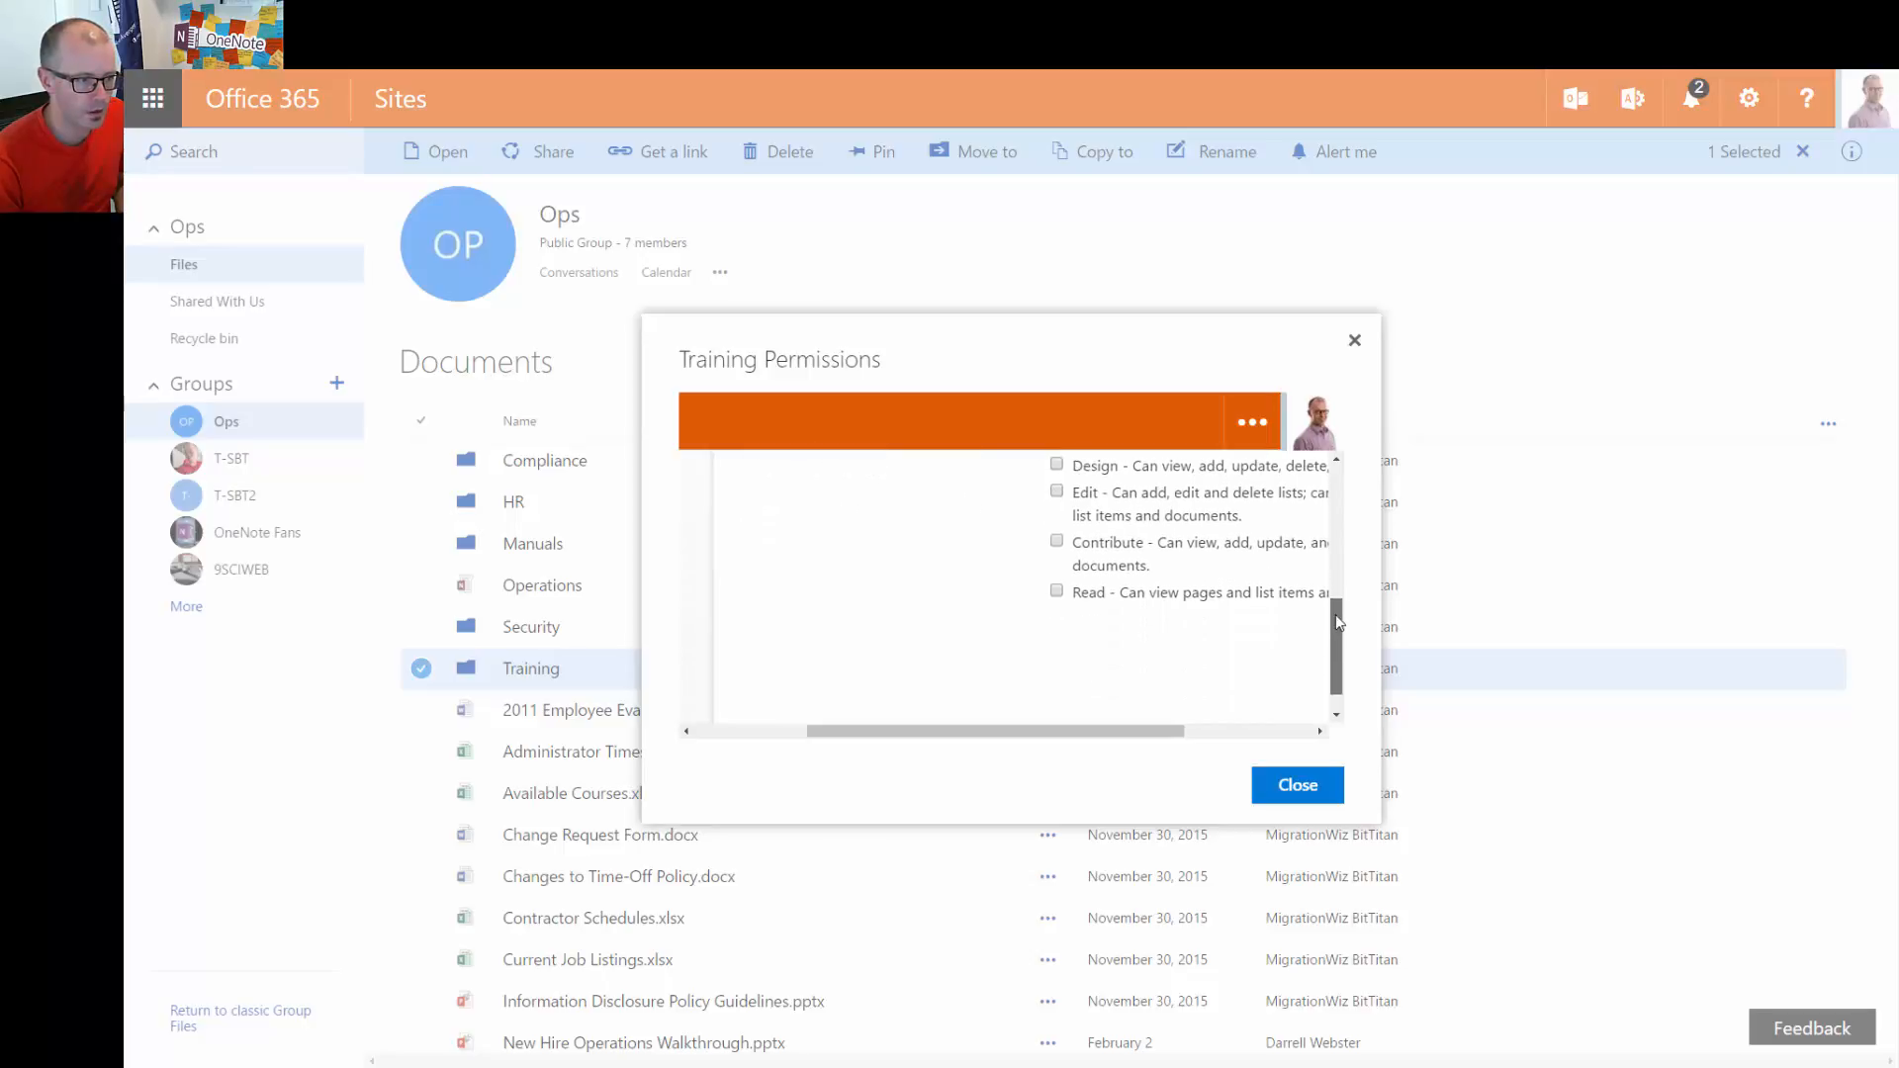
{"action": "left_click", "coordinate": [1057, 590]}
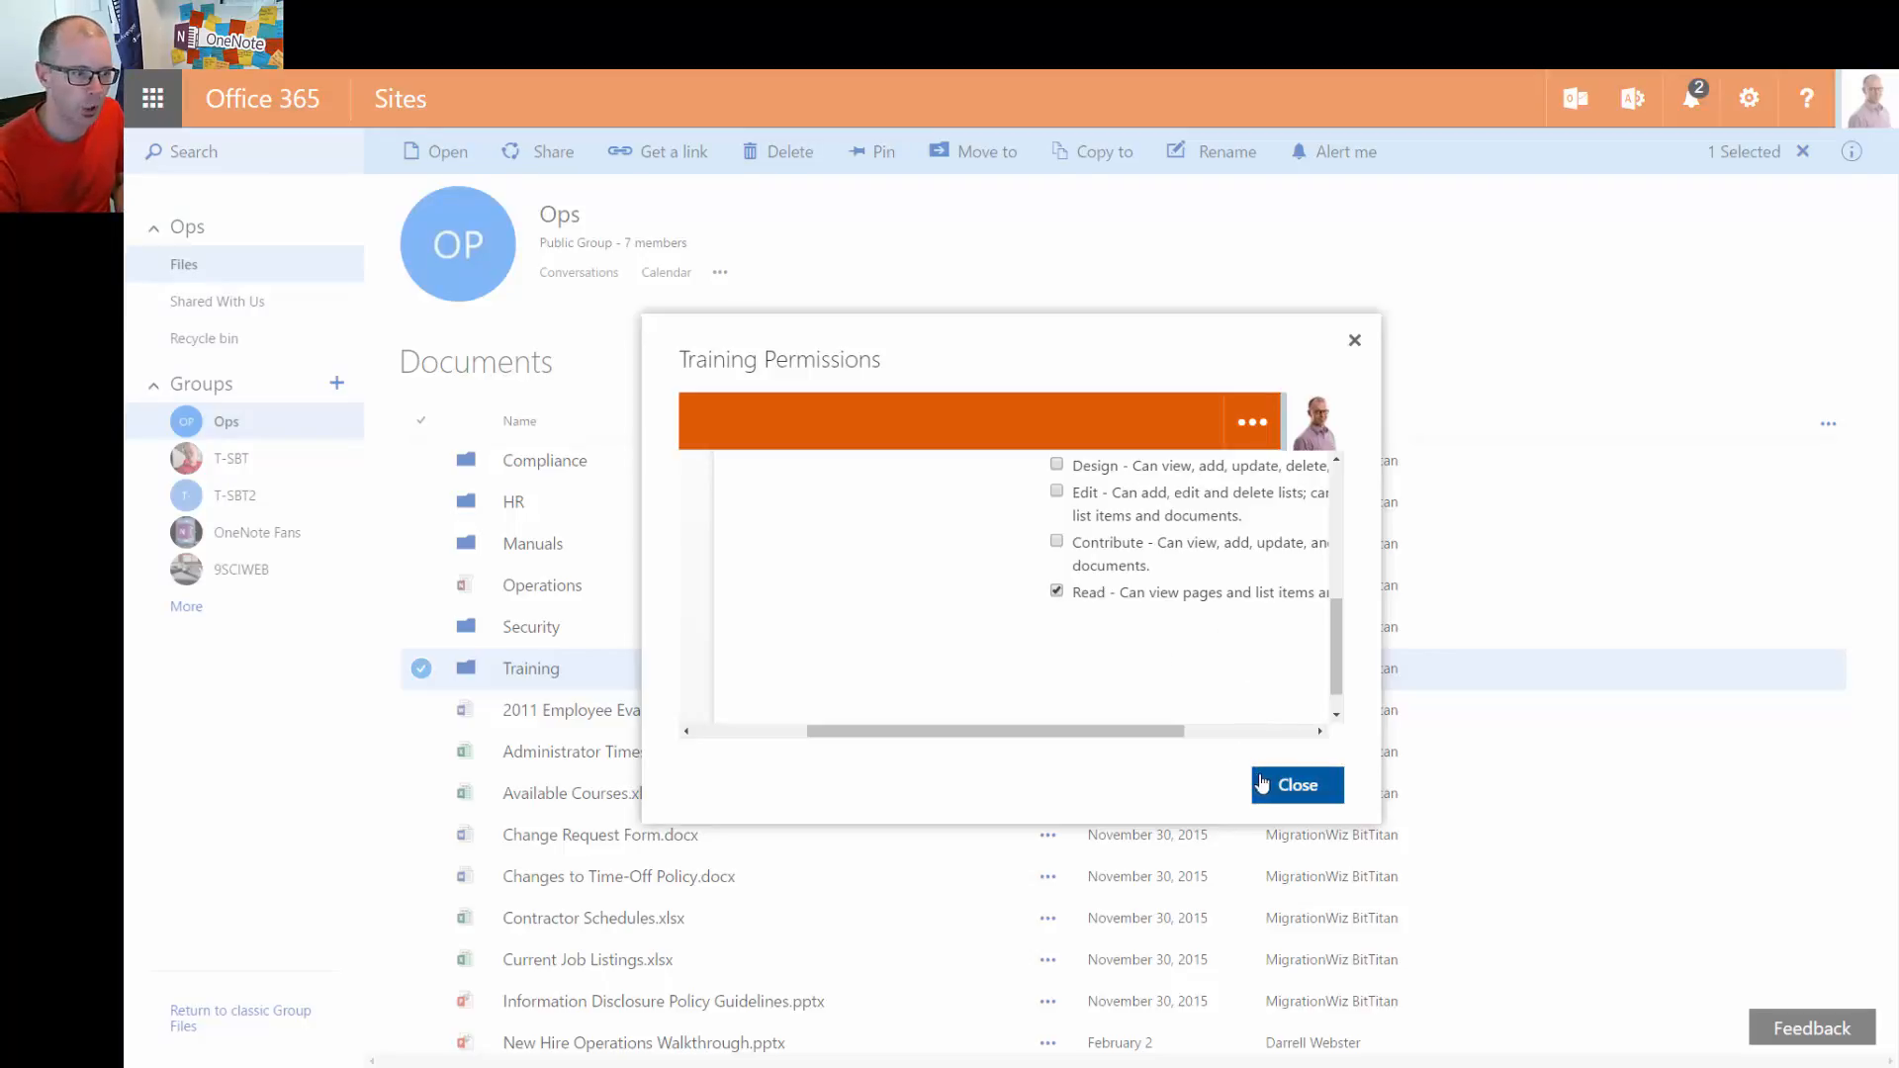
{"action": "left_click_drag", "start_coordinate": [1179, 730], "coordinate": [1346, 729]}
{"action": "left_click_drag", "start_coordinate": [1343, 658], "coordinate": [1343, 671]}
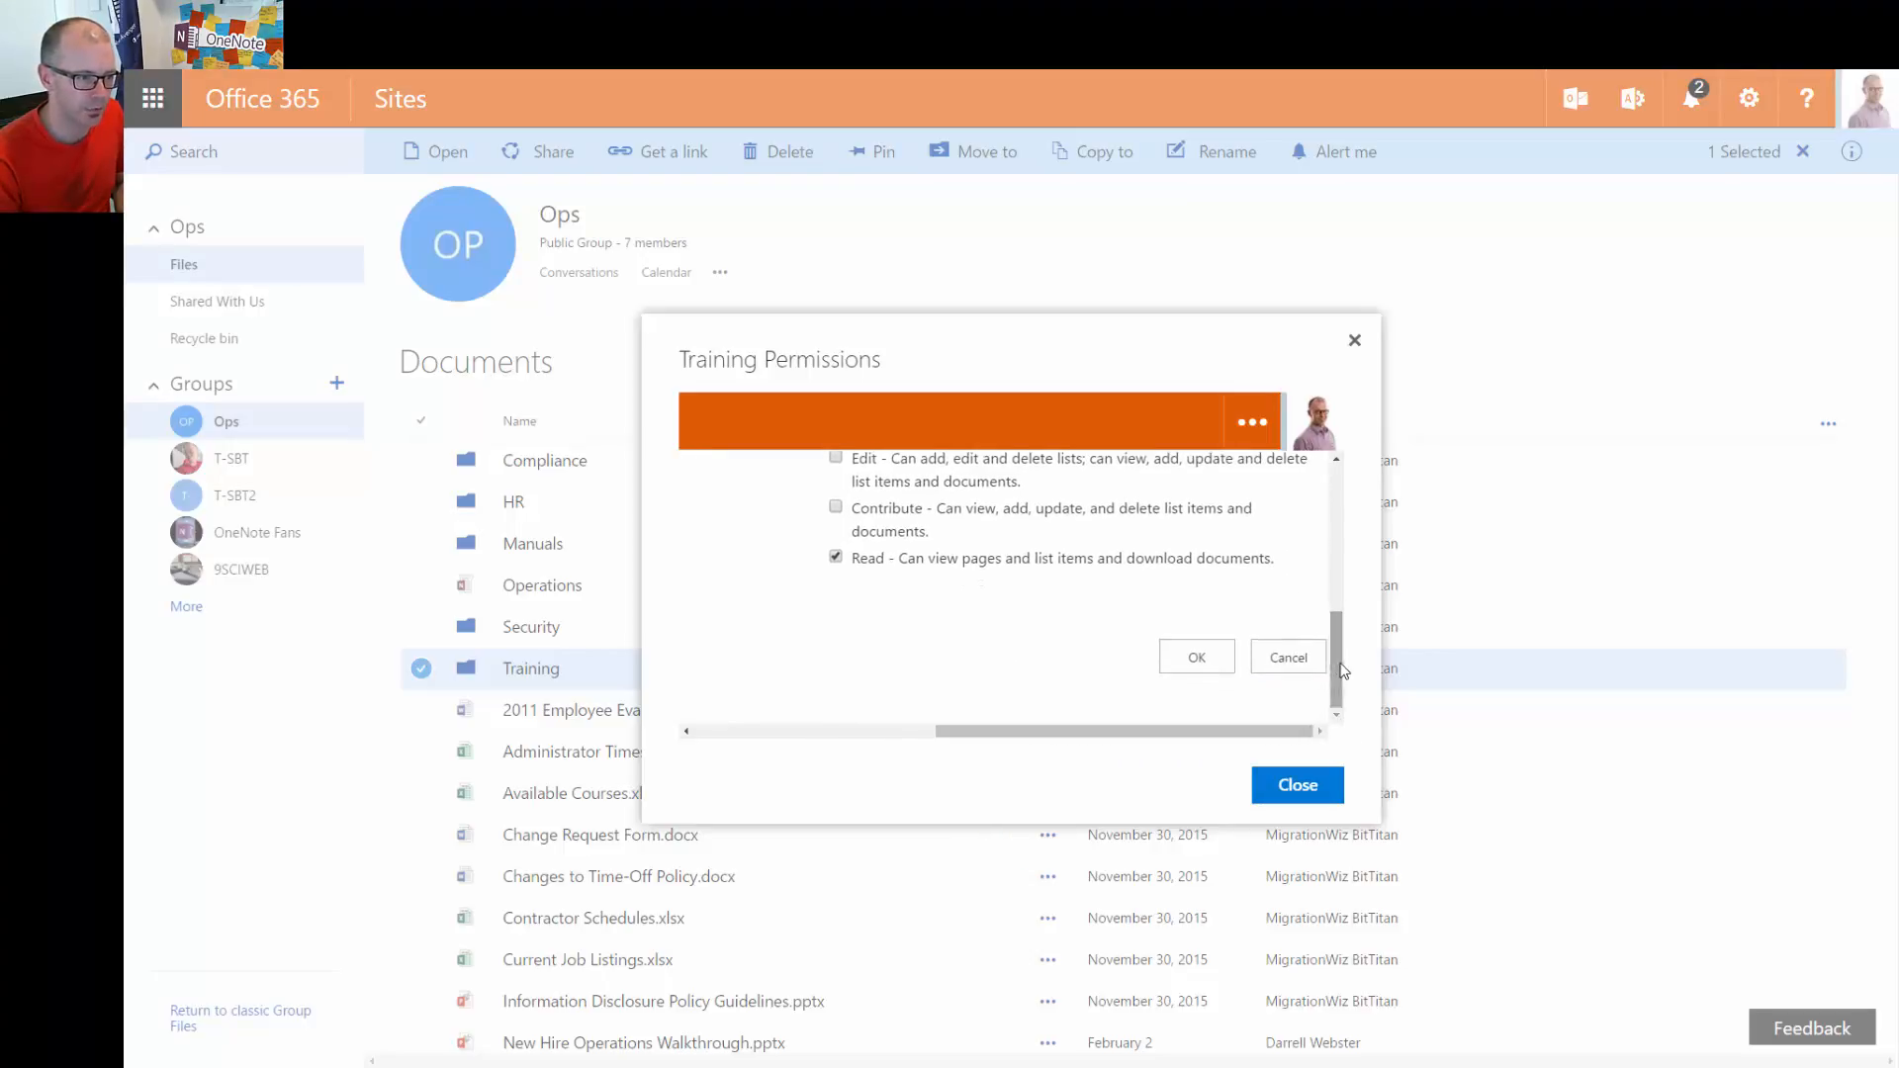
{"action": "left_click", "coordinate": [1194, 669]}
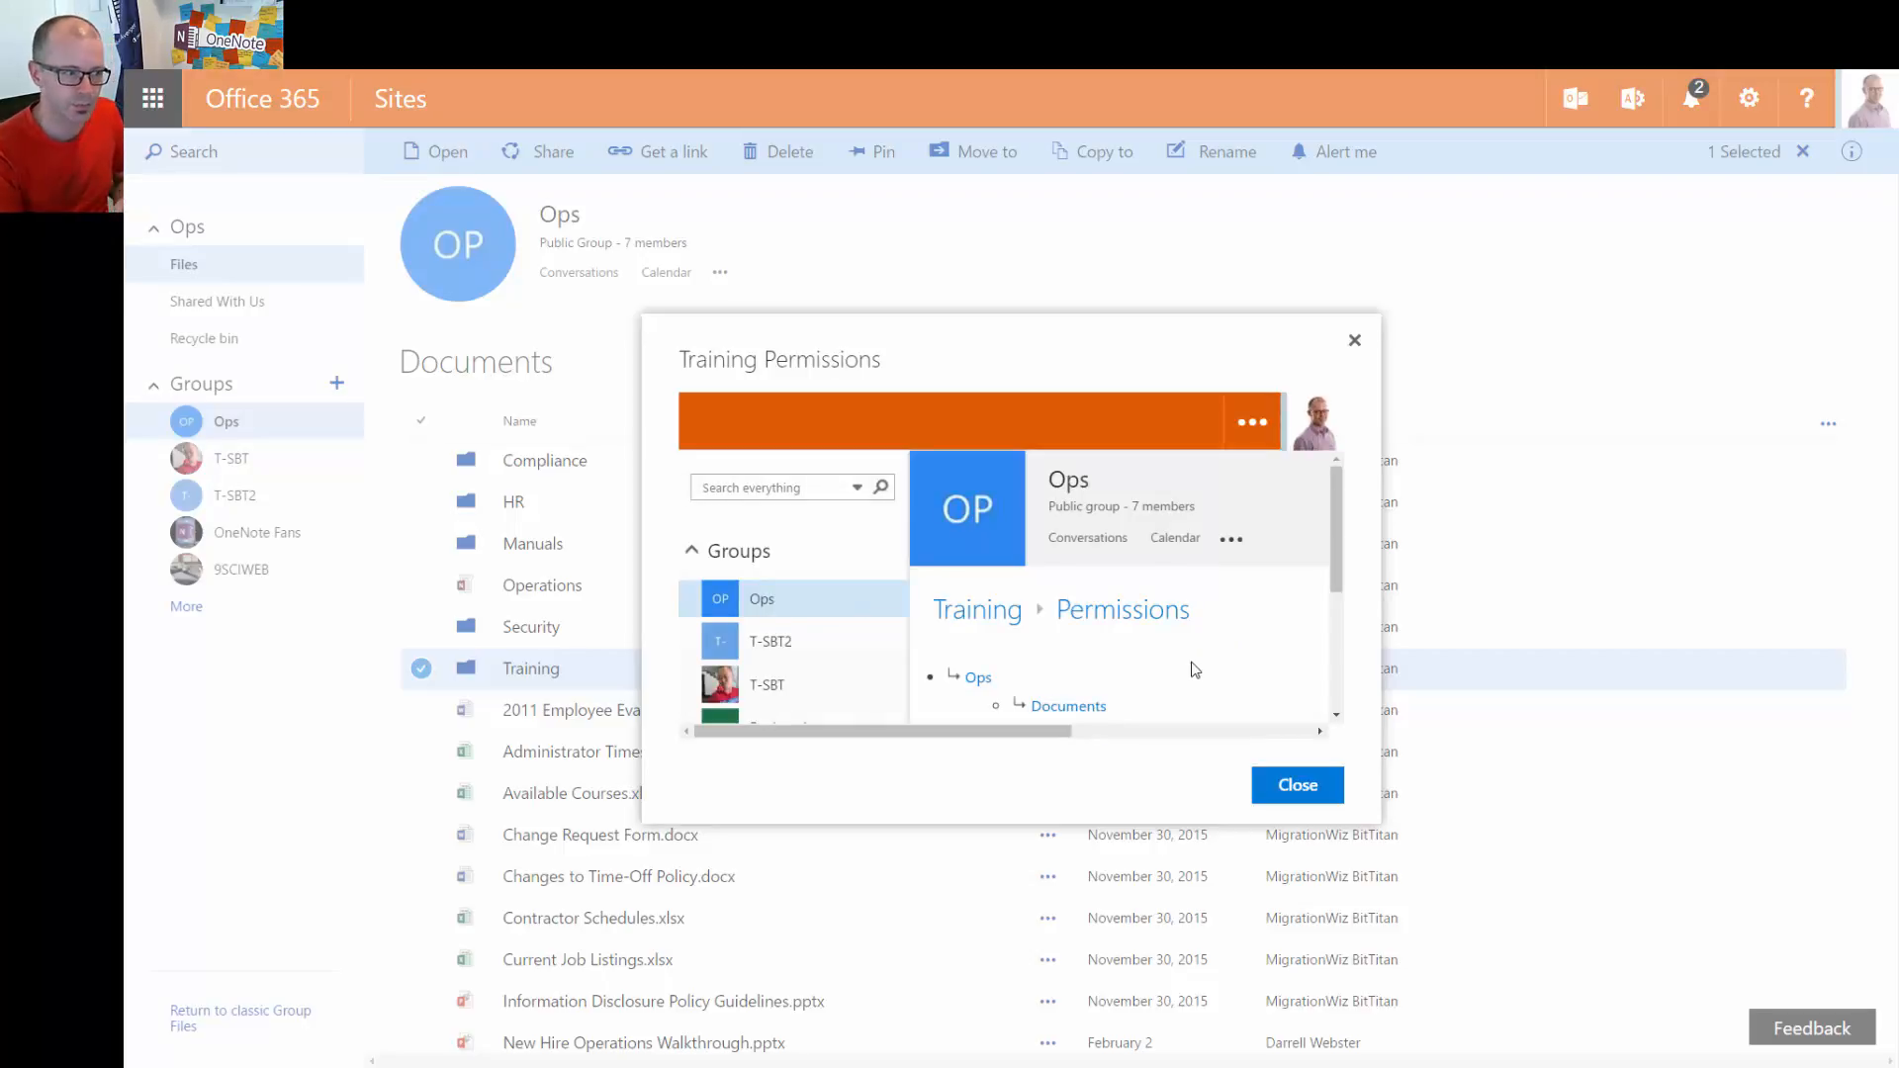
{"action": "left_click", "coordinate": [1306, 797]}
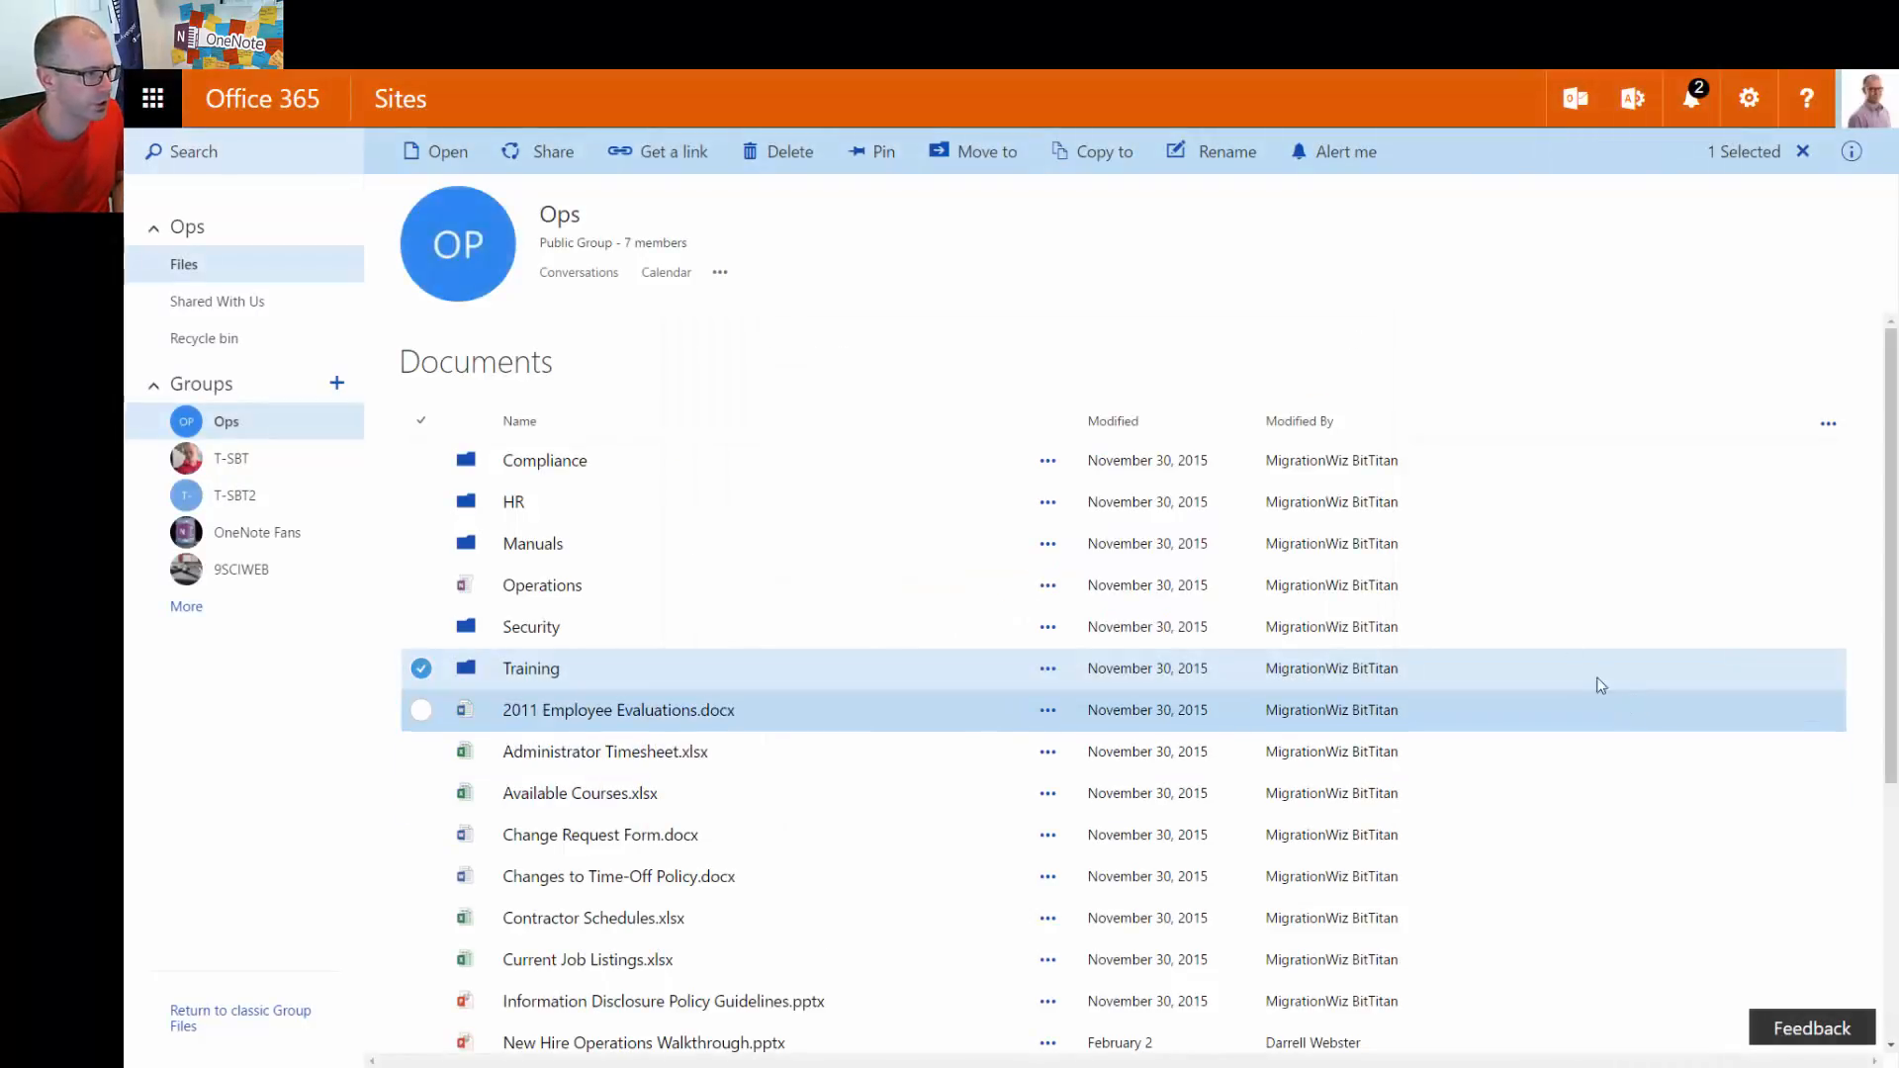
{"action": "left_click", "coordinate": [526, 153]}
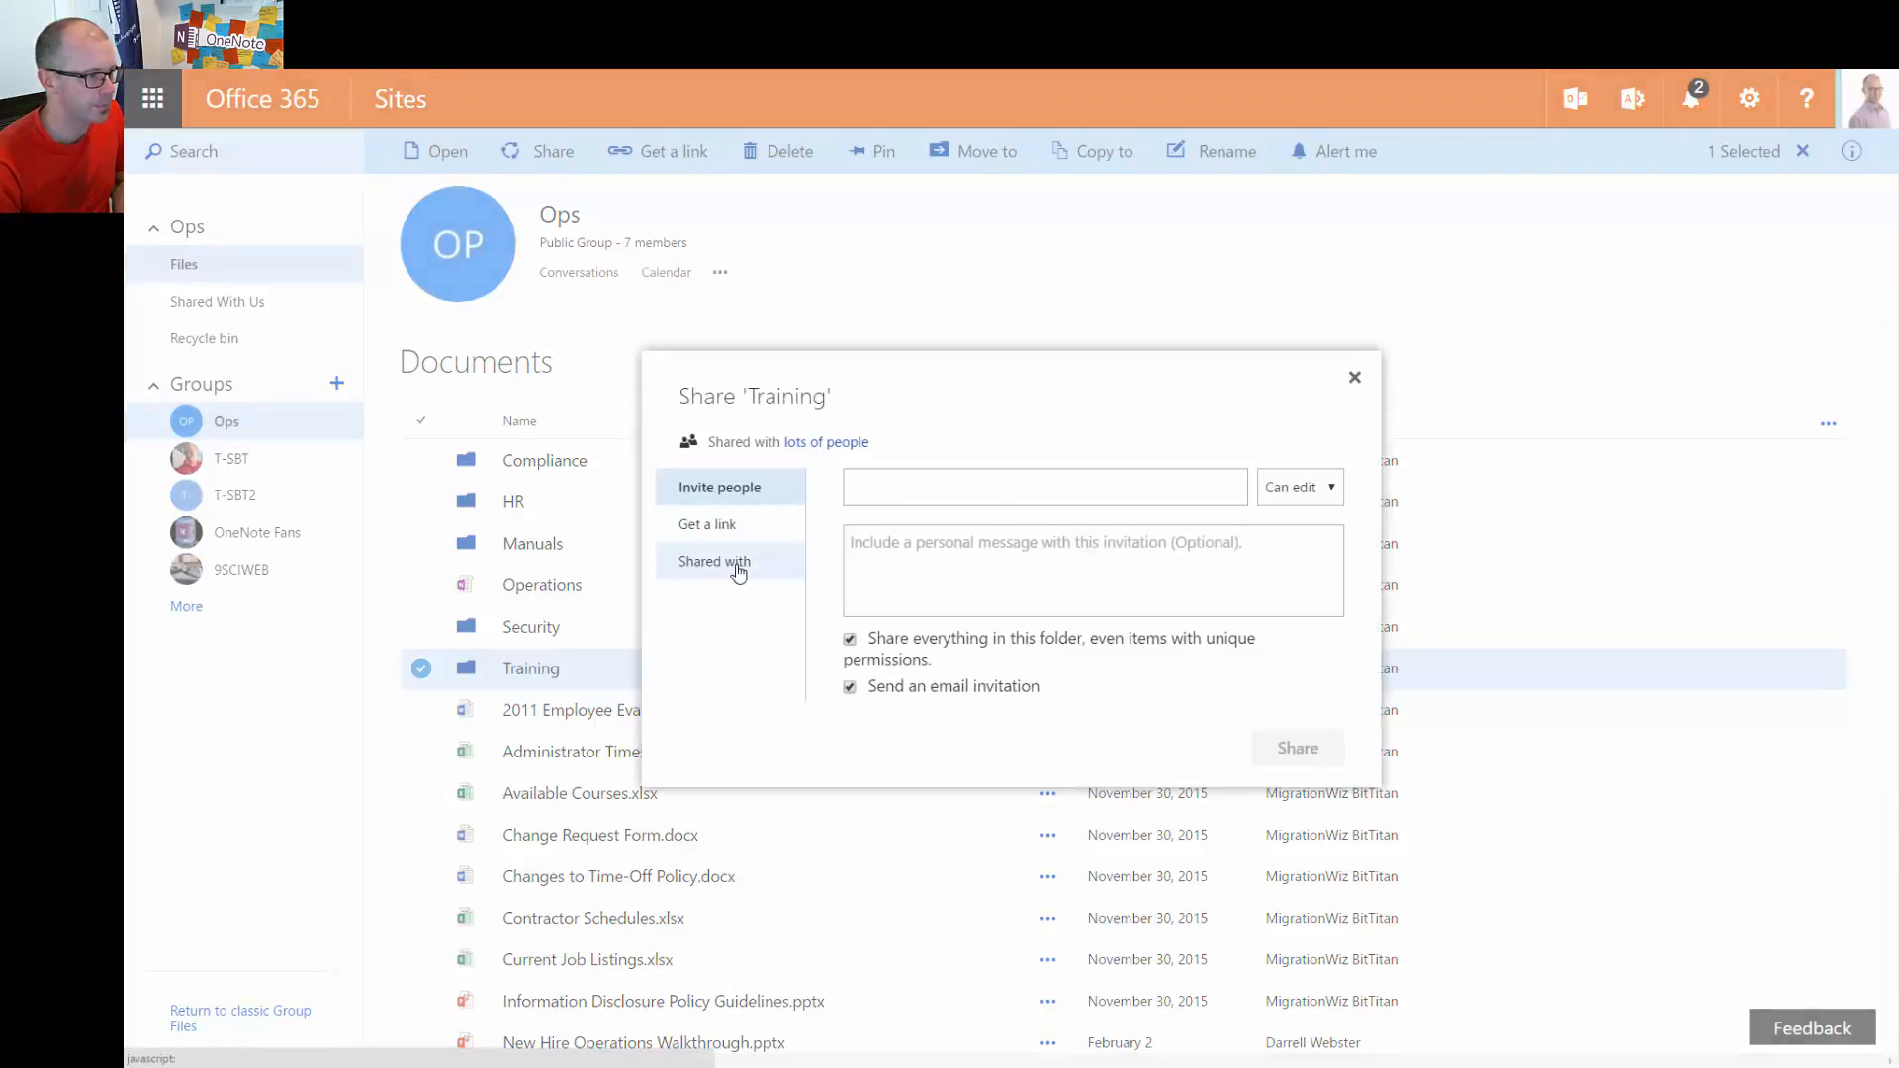
Open Shared with > Advanced to confirm Ops Members has Read and Ops Owners Full Control
{"action": "left_click", "coordinate": [738, 572]}
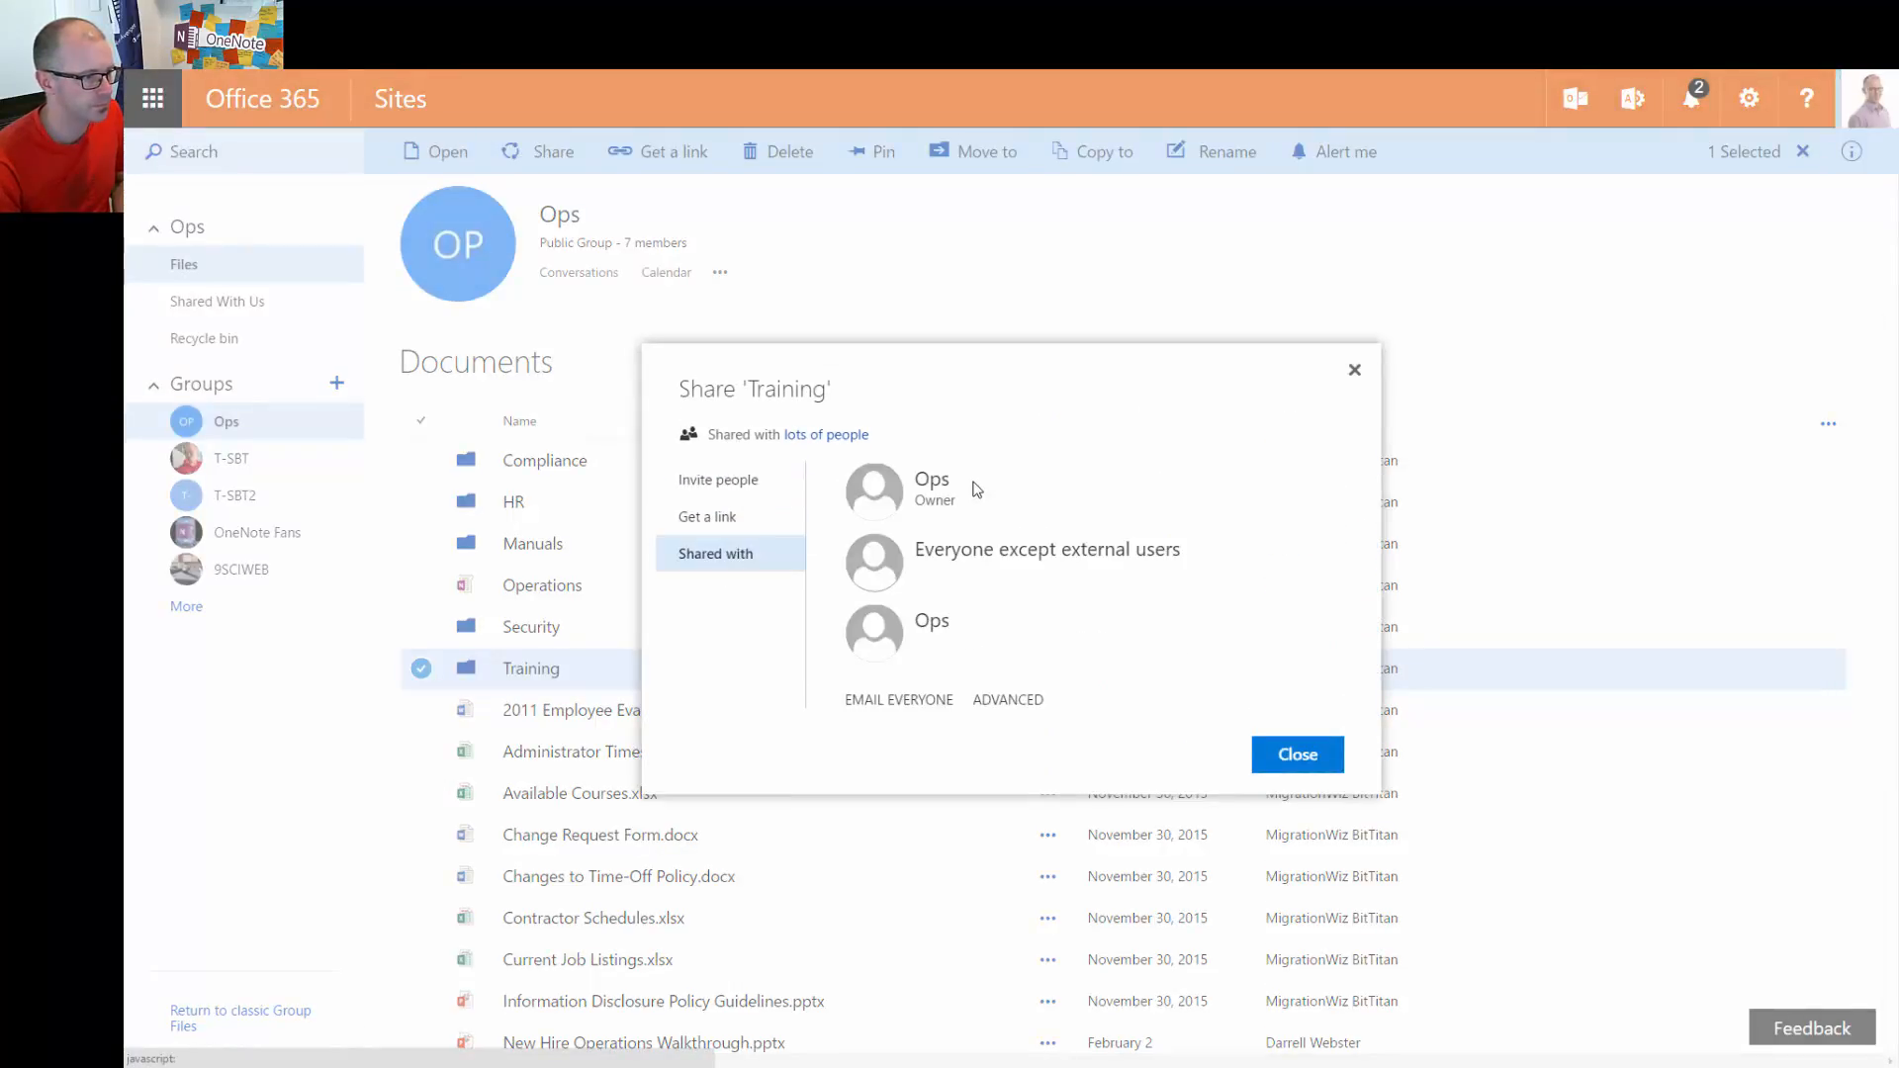
{"action": "left_click", "coordinate": [1008, 700]}
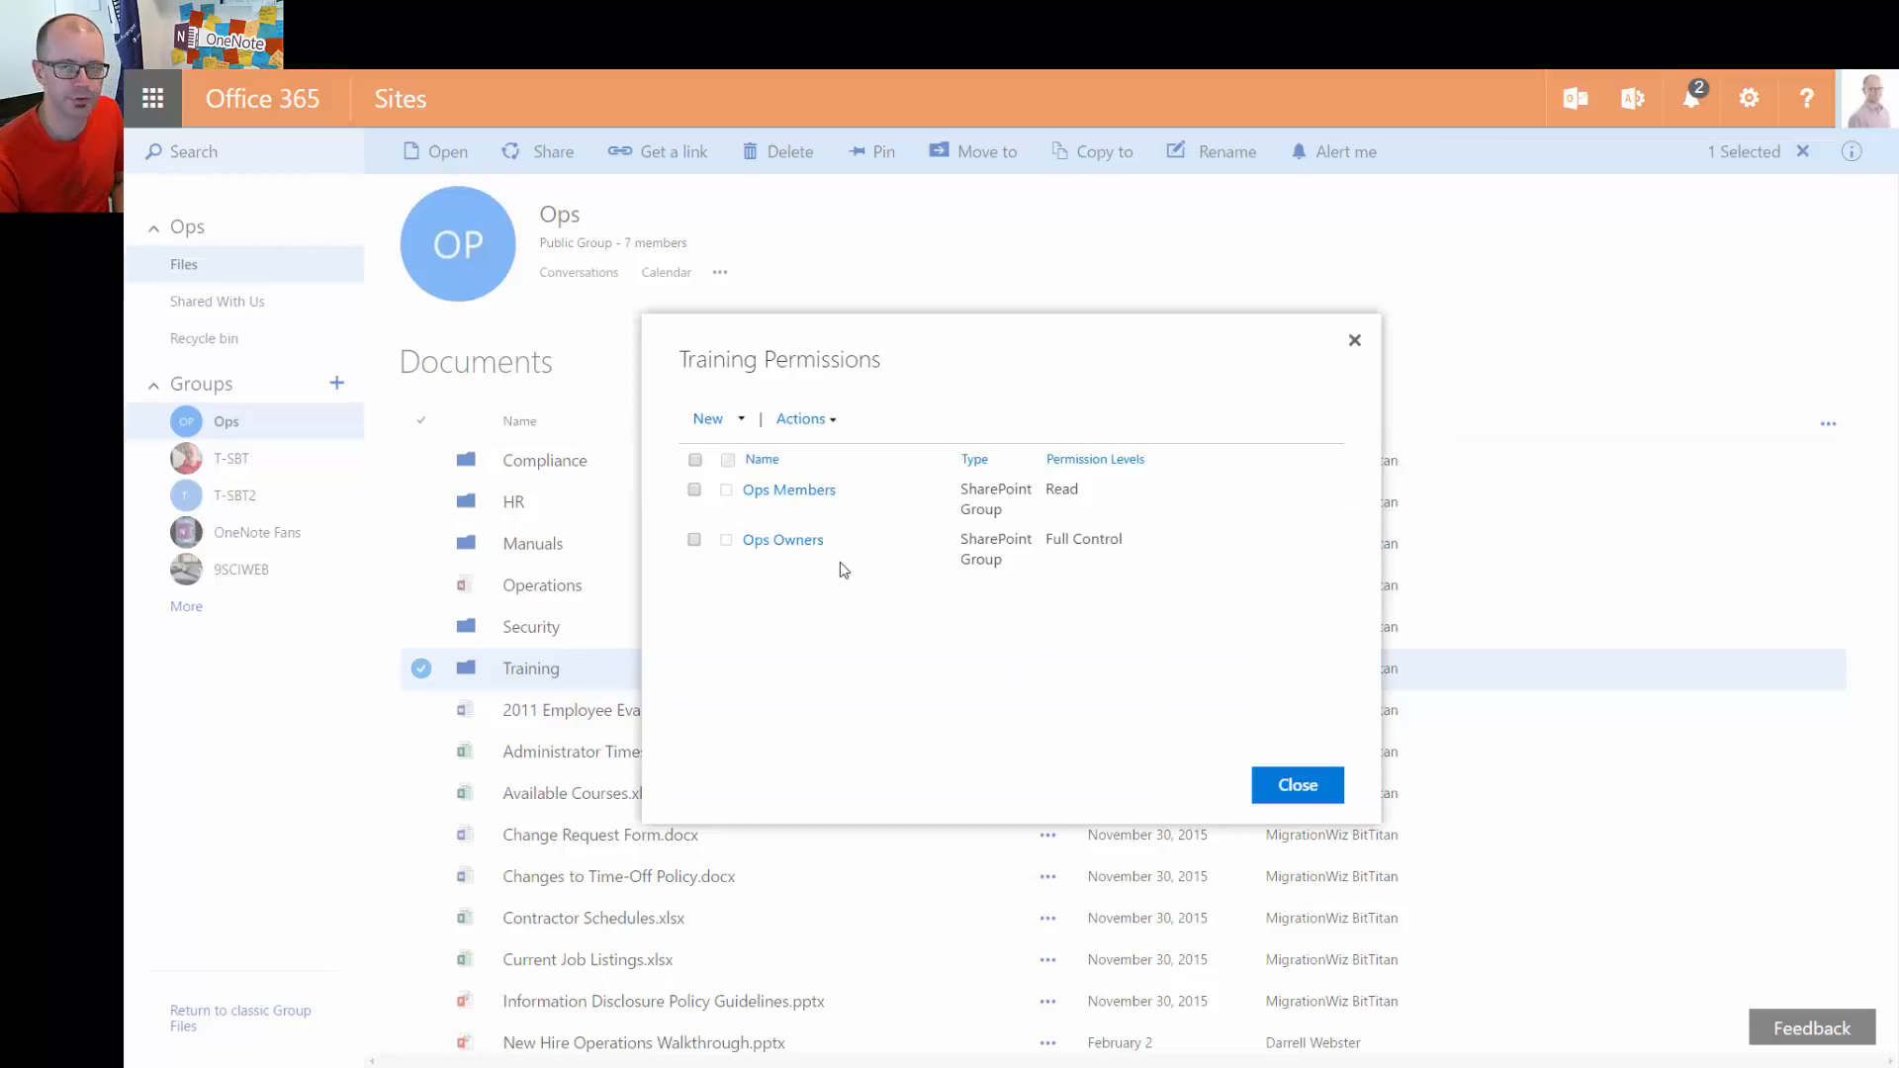
Choose New > Add Users in Training Permissions to open the invite form
{"action": "left_click", "coordinate": [742, 421]}
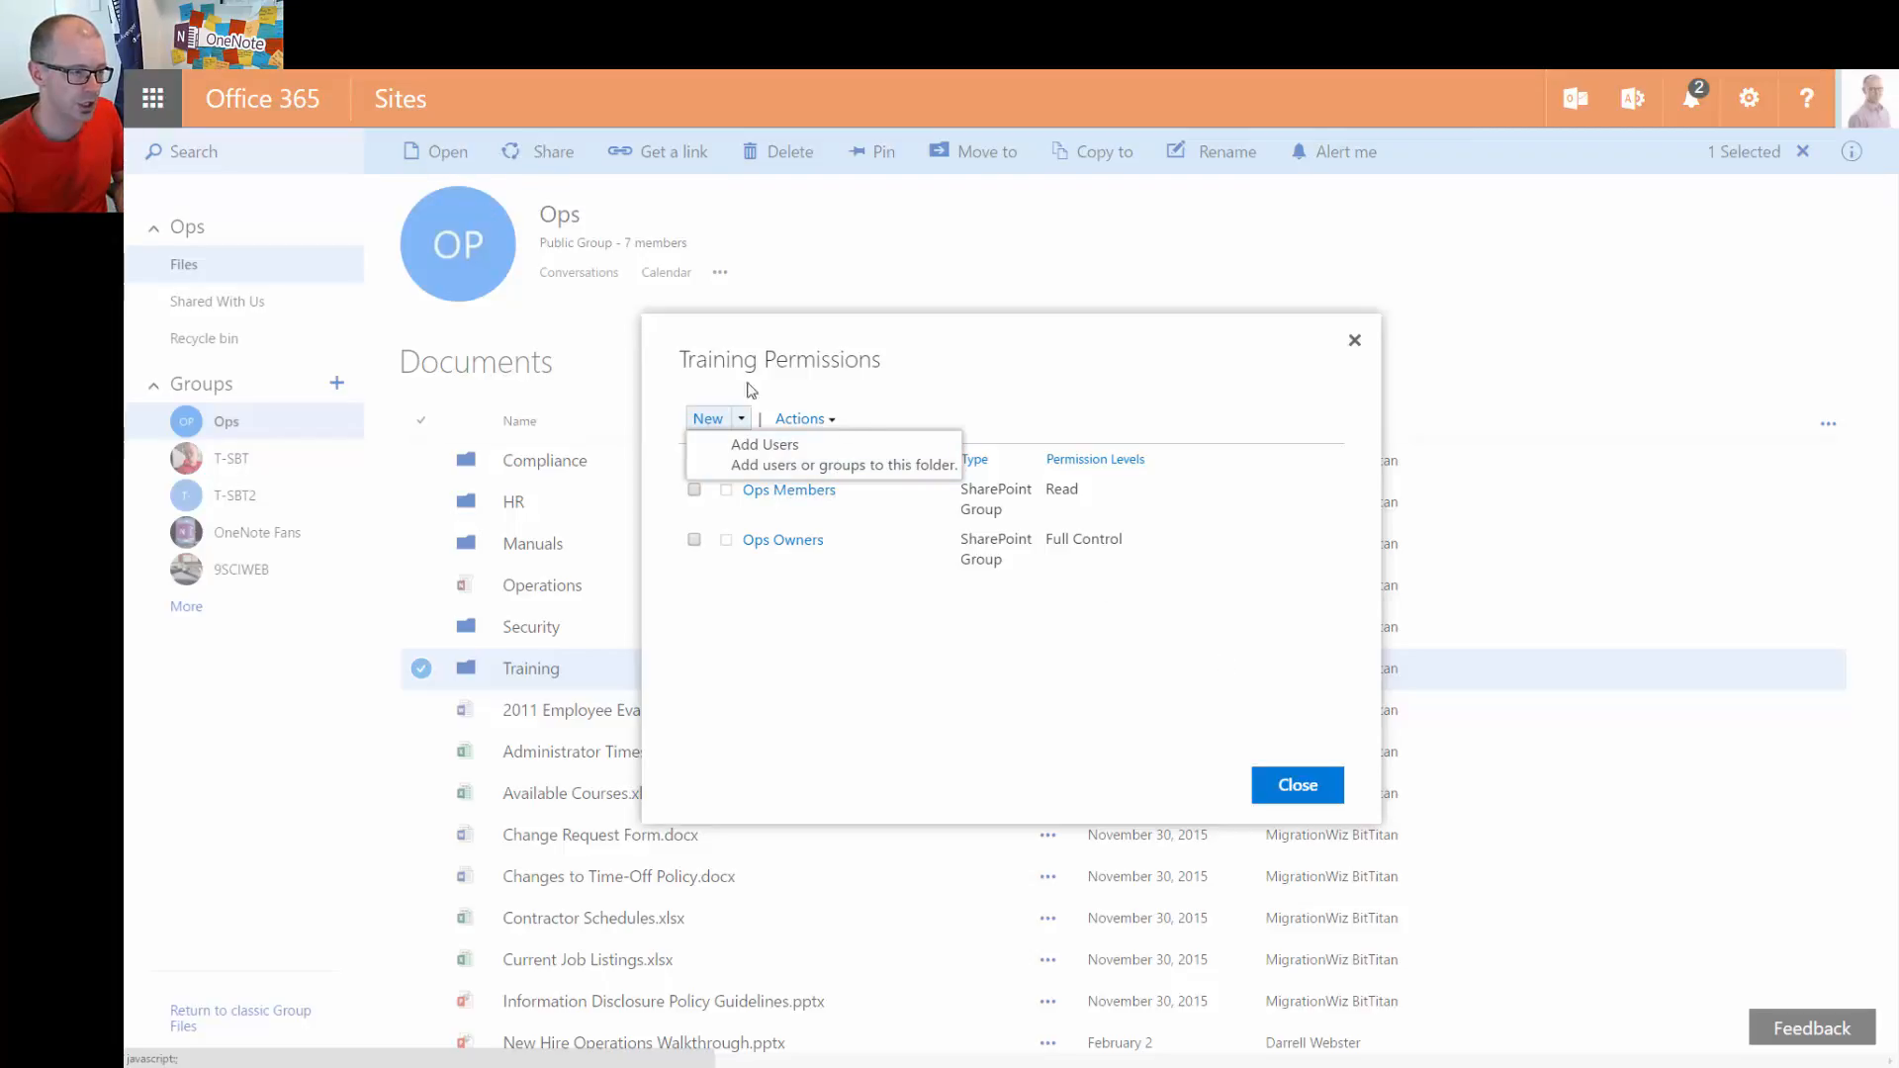
{"action": "left_click", "coordinate": [864, 455]}
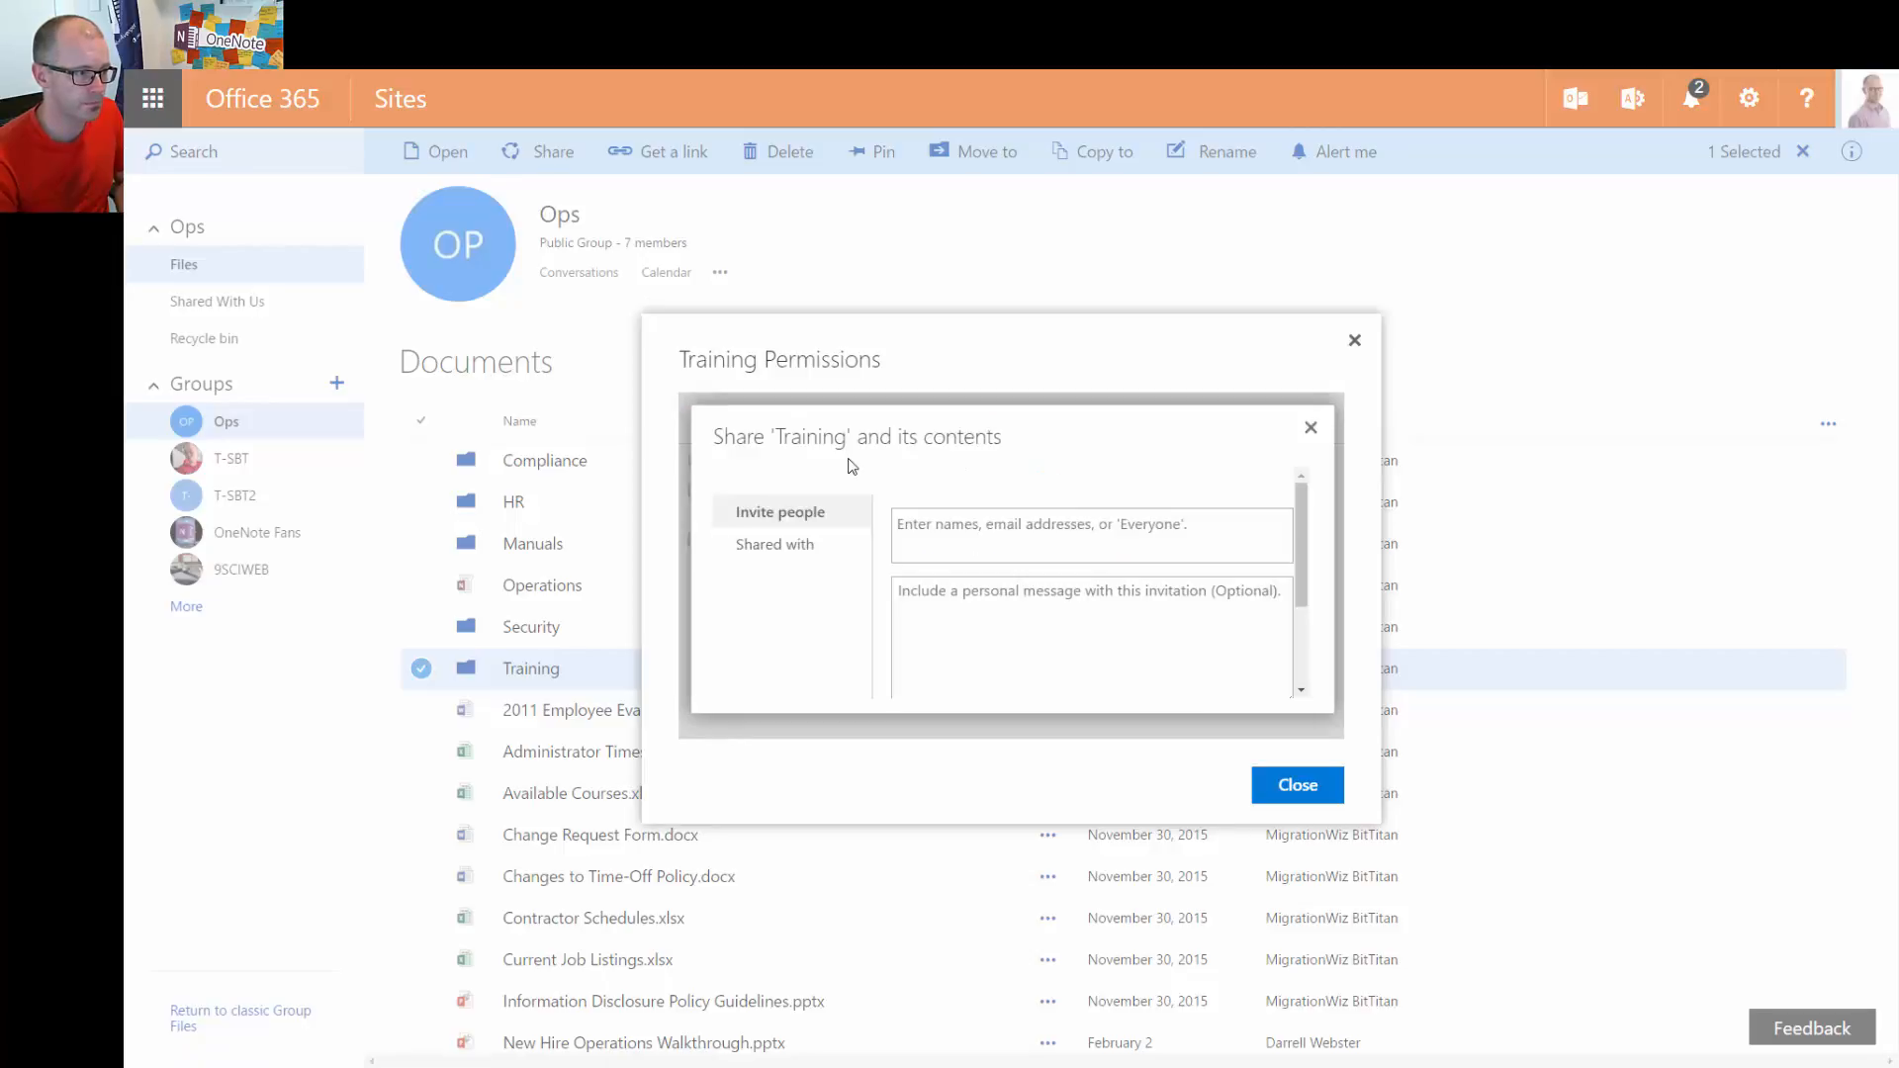
Enter a colleague's name in Invite people, scroll the dialog, then close without sharing
{"action": "left_click", "coordinate": [953, 543]}
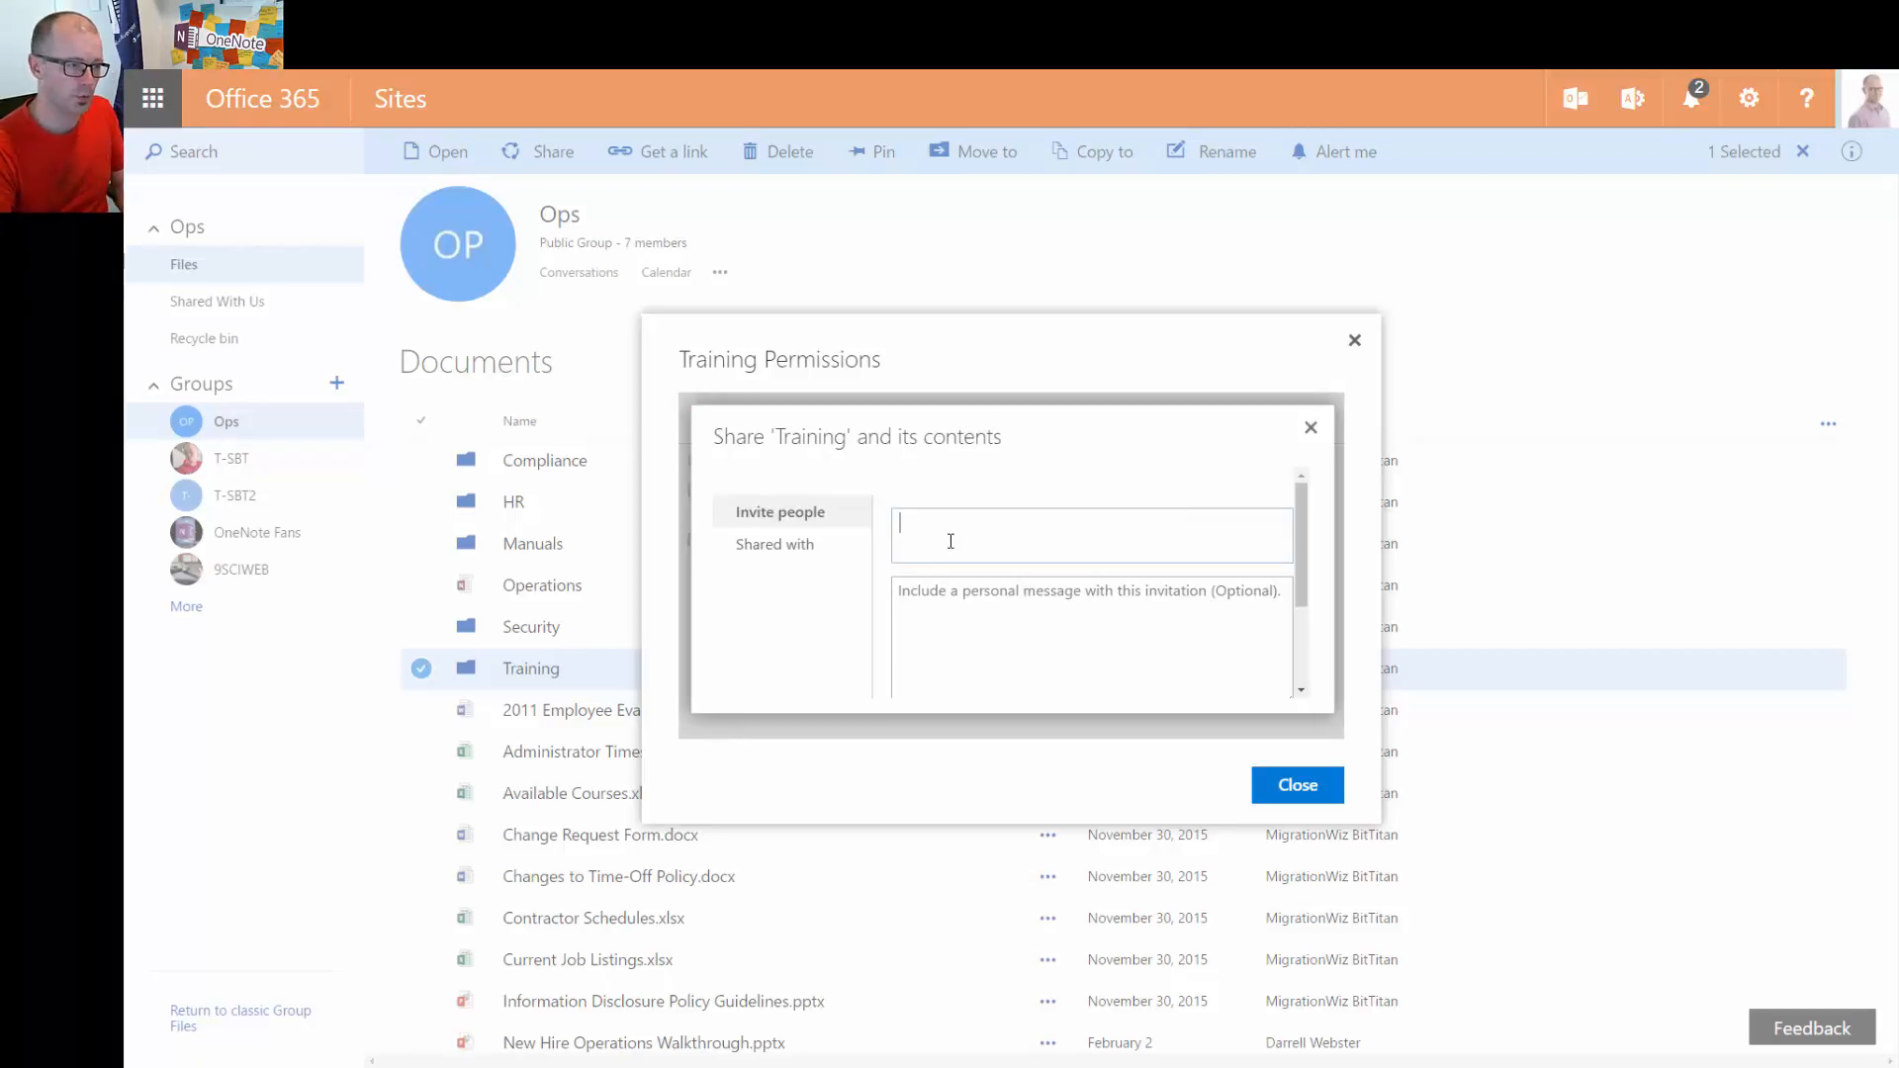
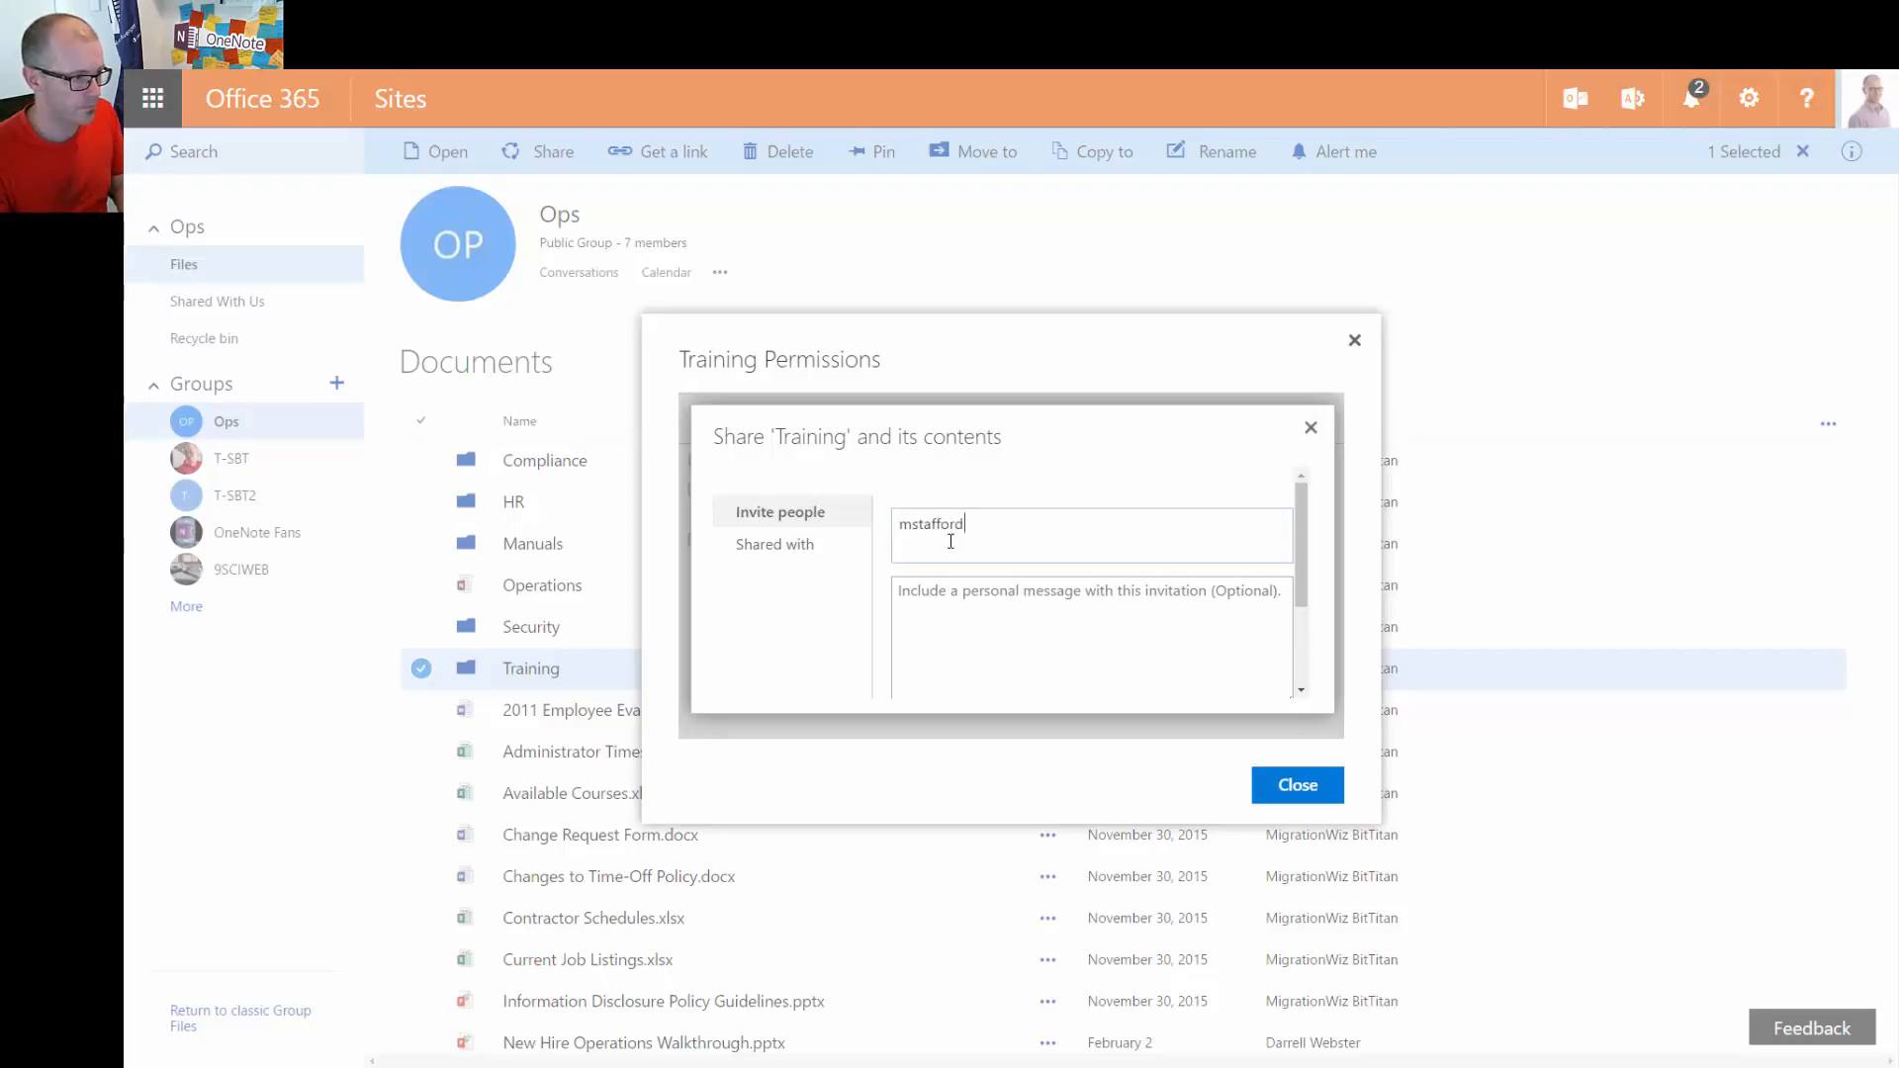
{"action": "left_click", "coordinate": [956, 586]}
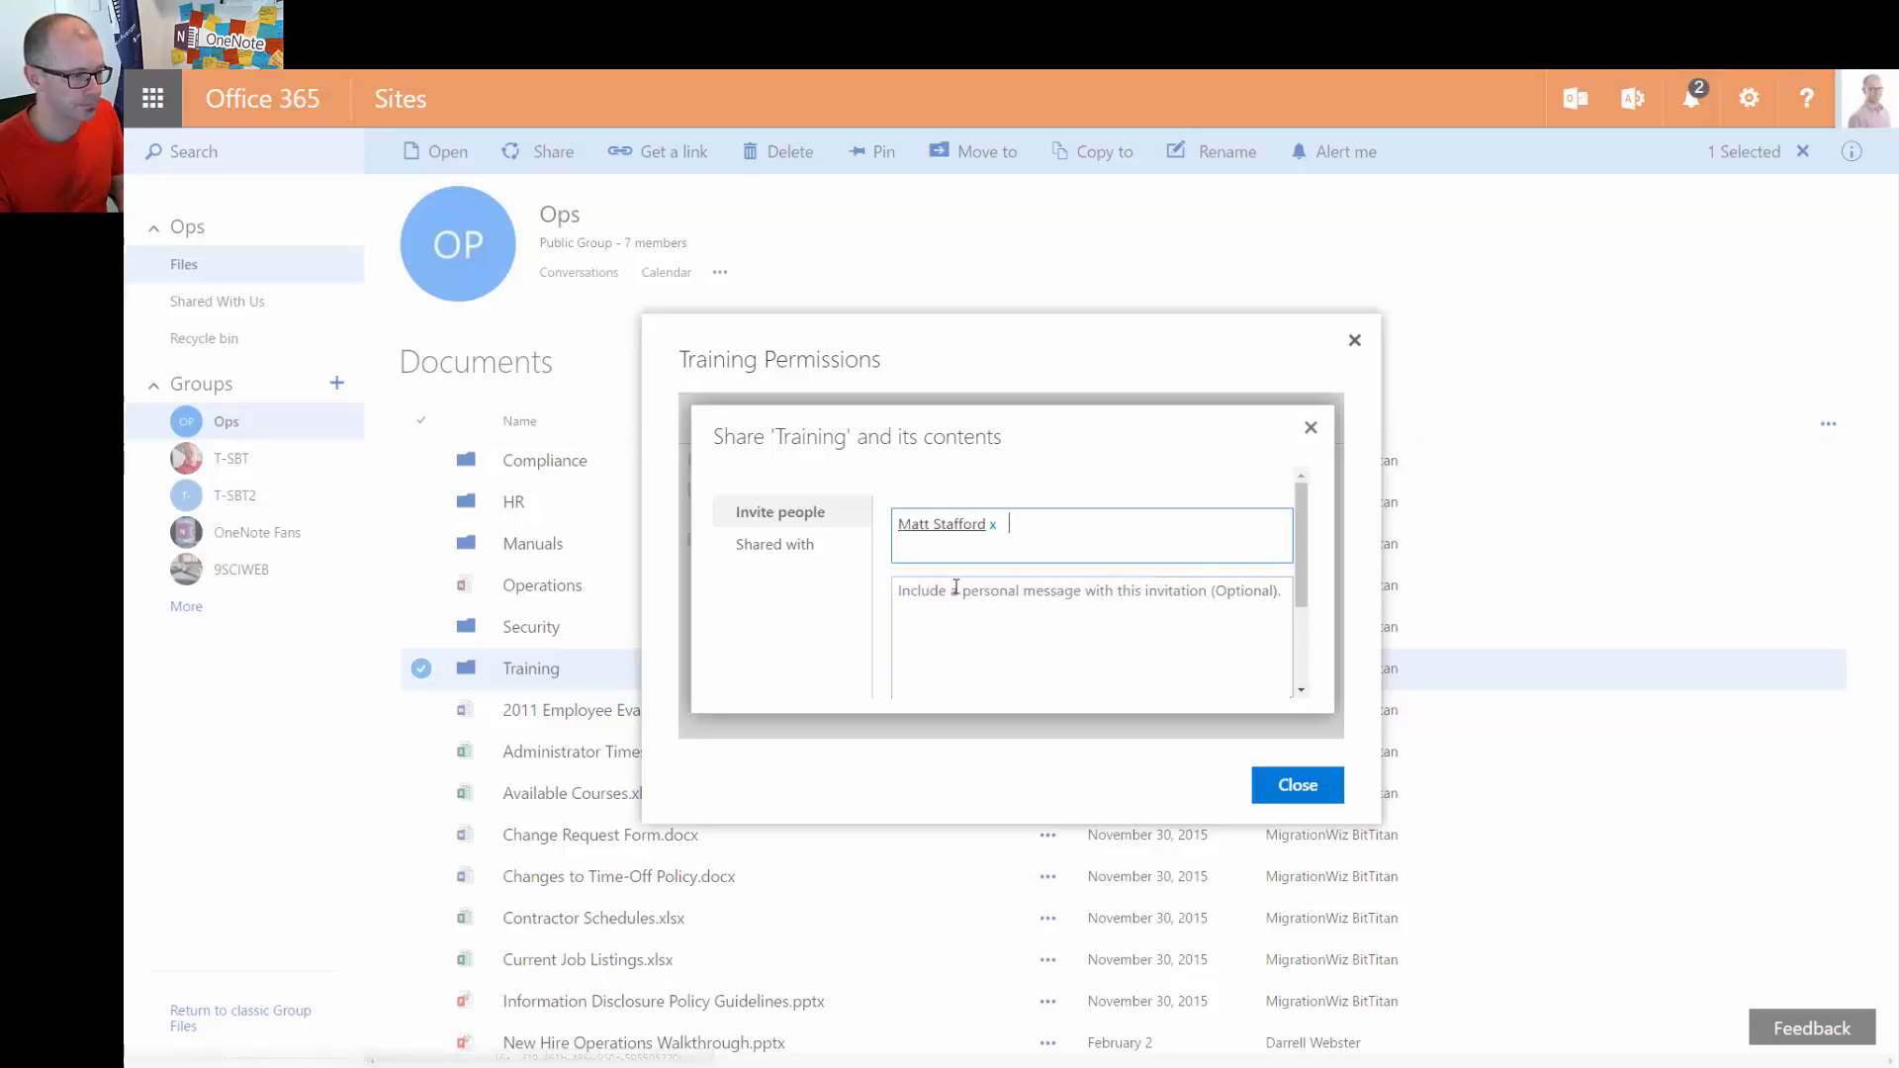
{"action": "scroll", "coordinate": [1309, 626], "scroll_direction": "down", "scroll_amount": 1}
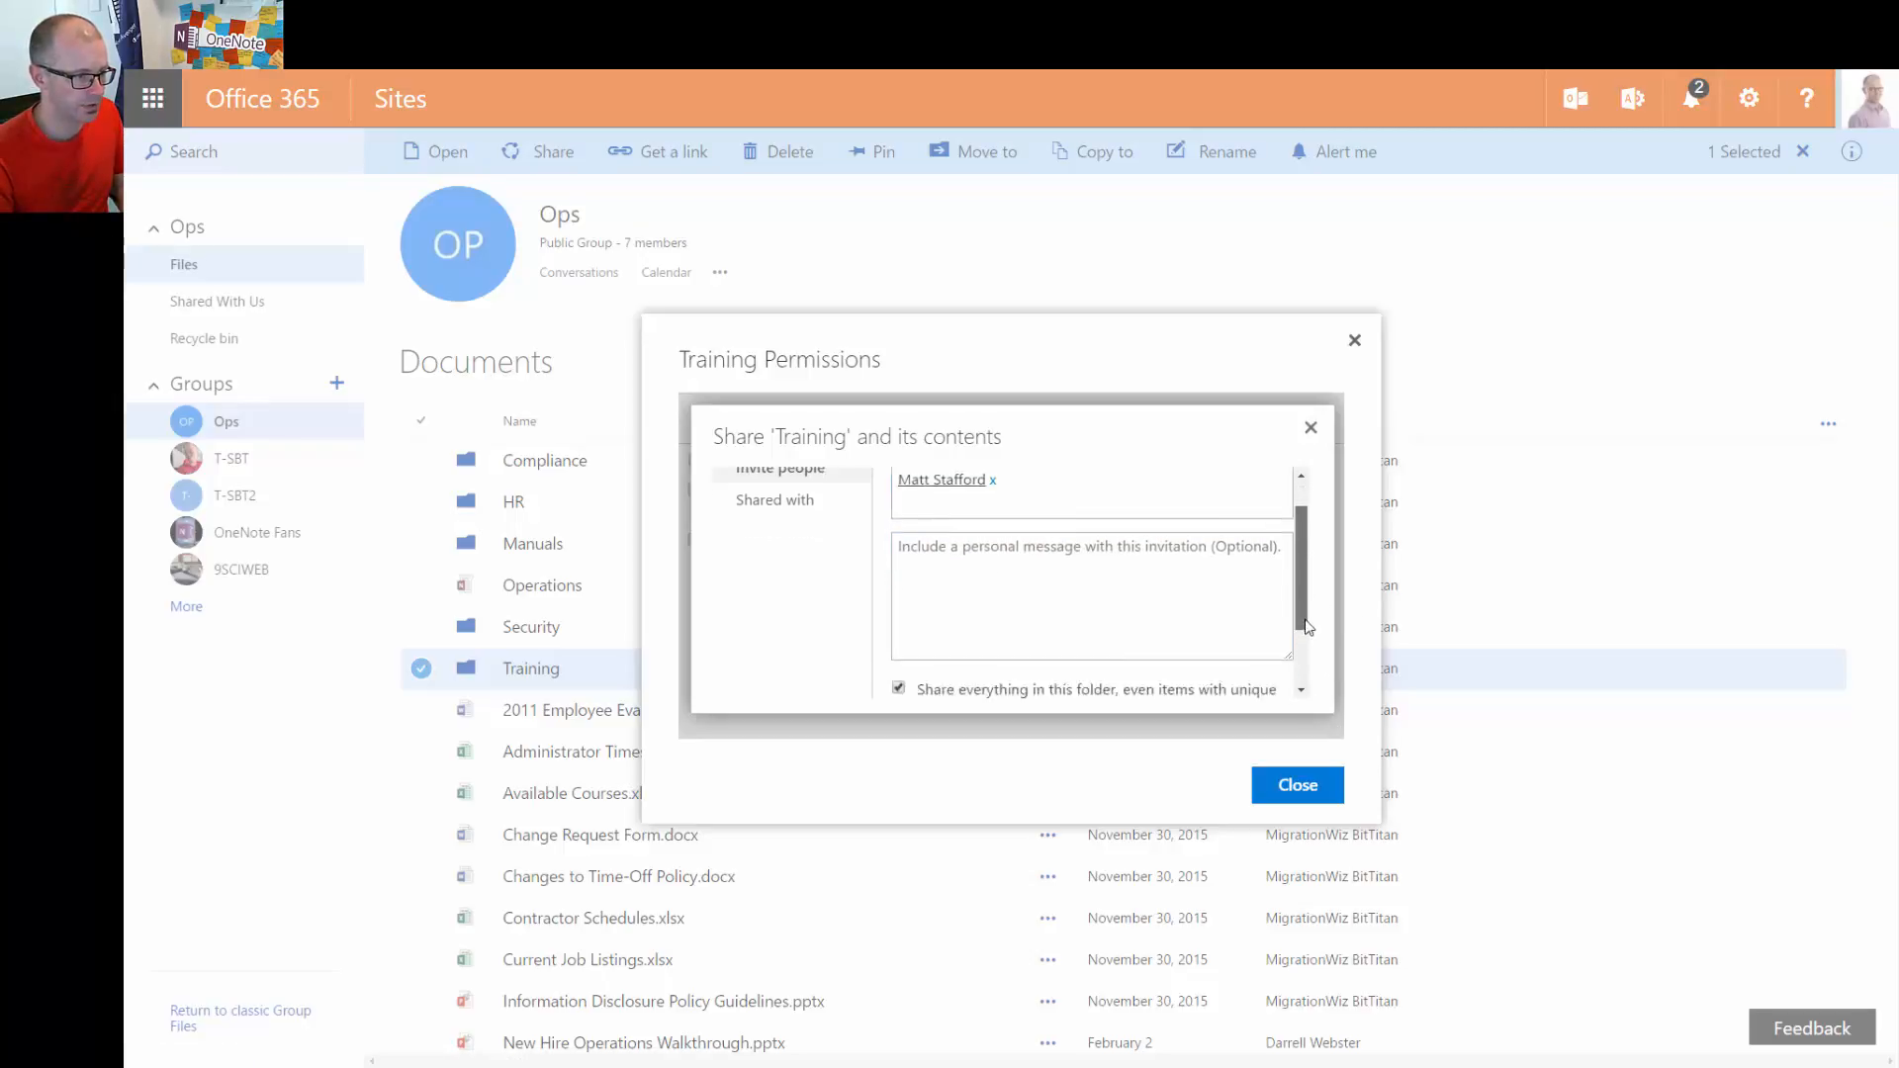
{"action": "left_click_drag", "start_coordinate": [1309, 626], "coordinate": [1314, 674]}
{"action": "scroll", "coordinate": [1316, 674], "scroll_direction": "up", "scroll_amount": 3}
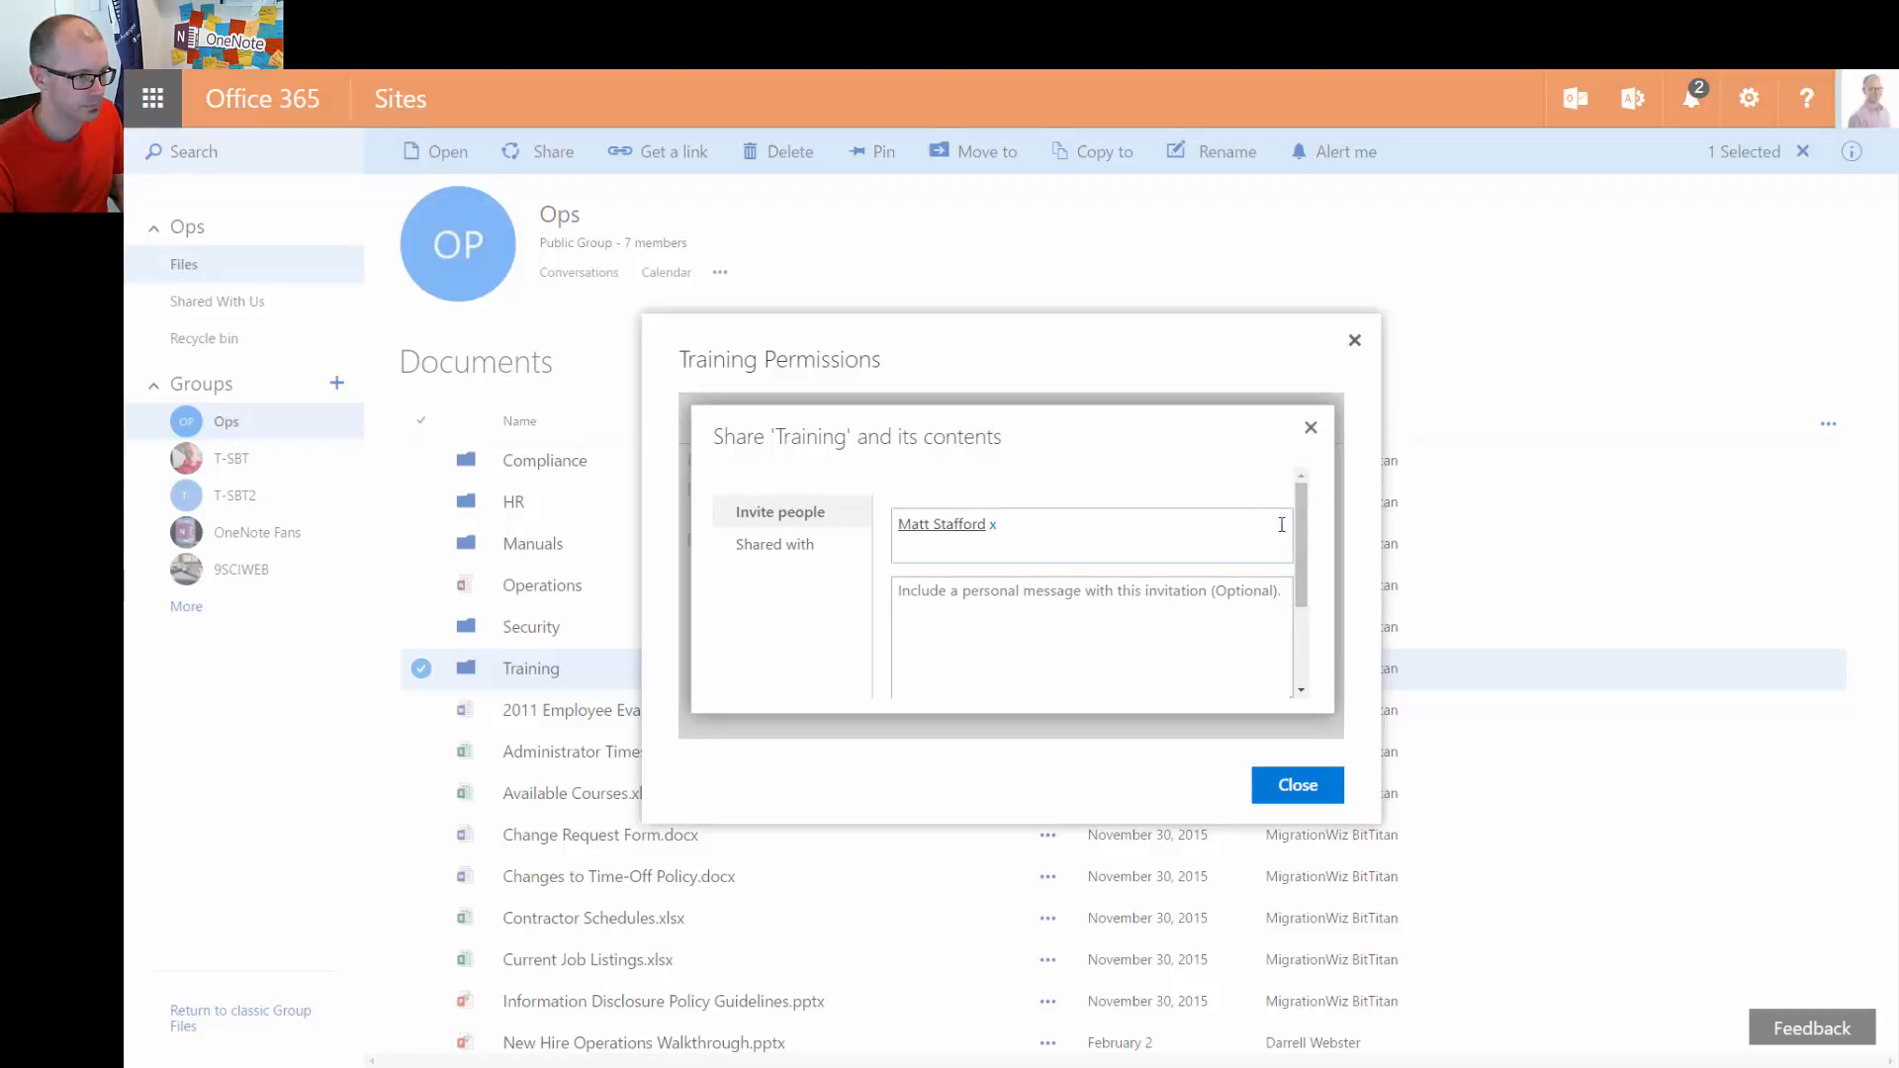
{"action": "scroll", "coordinate": [1316, 667], "scroll_direction": "down", "scroll_amount": 3}
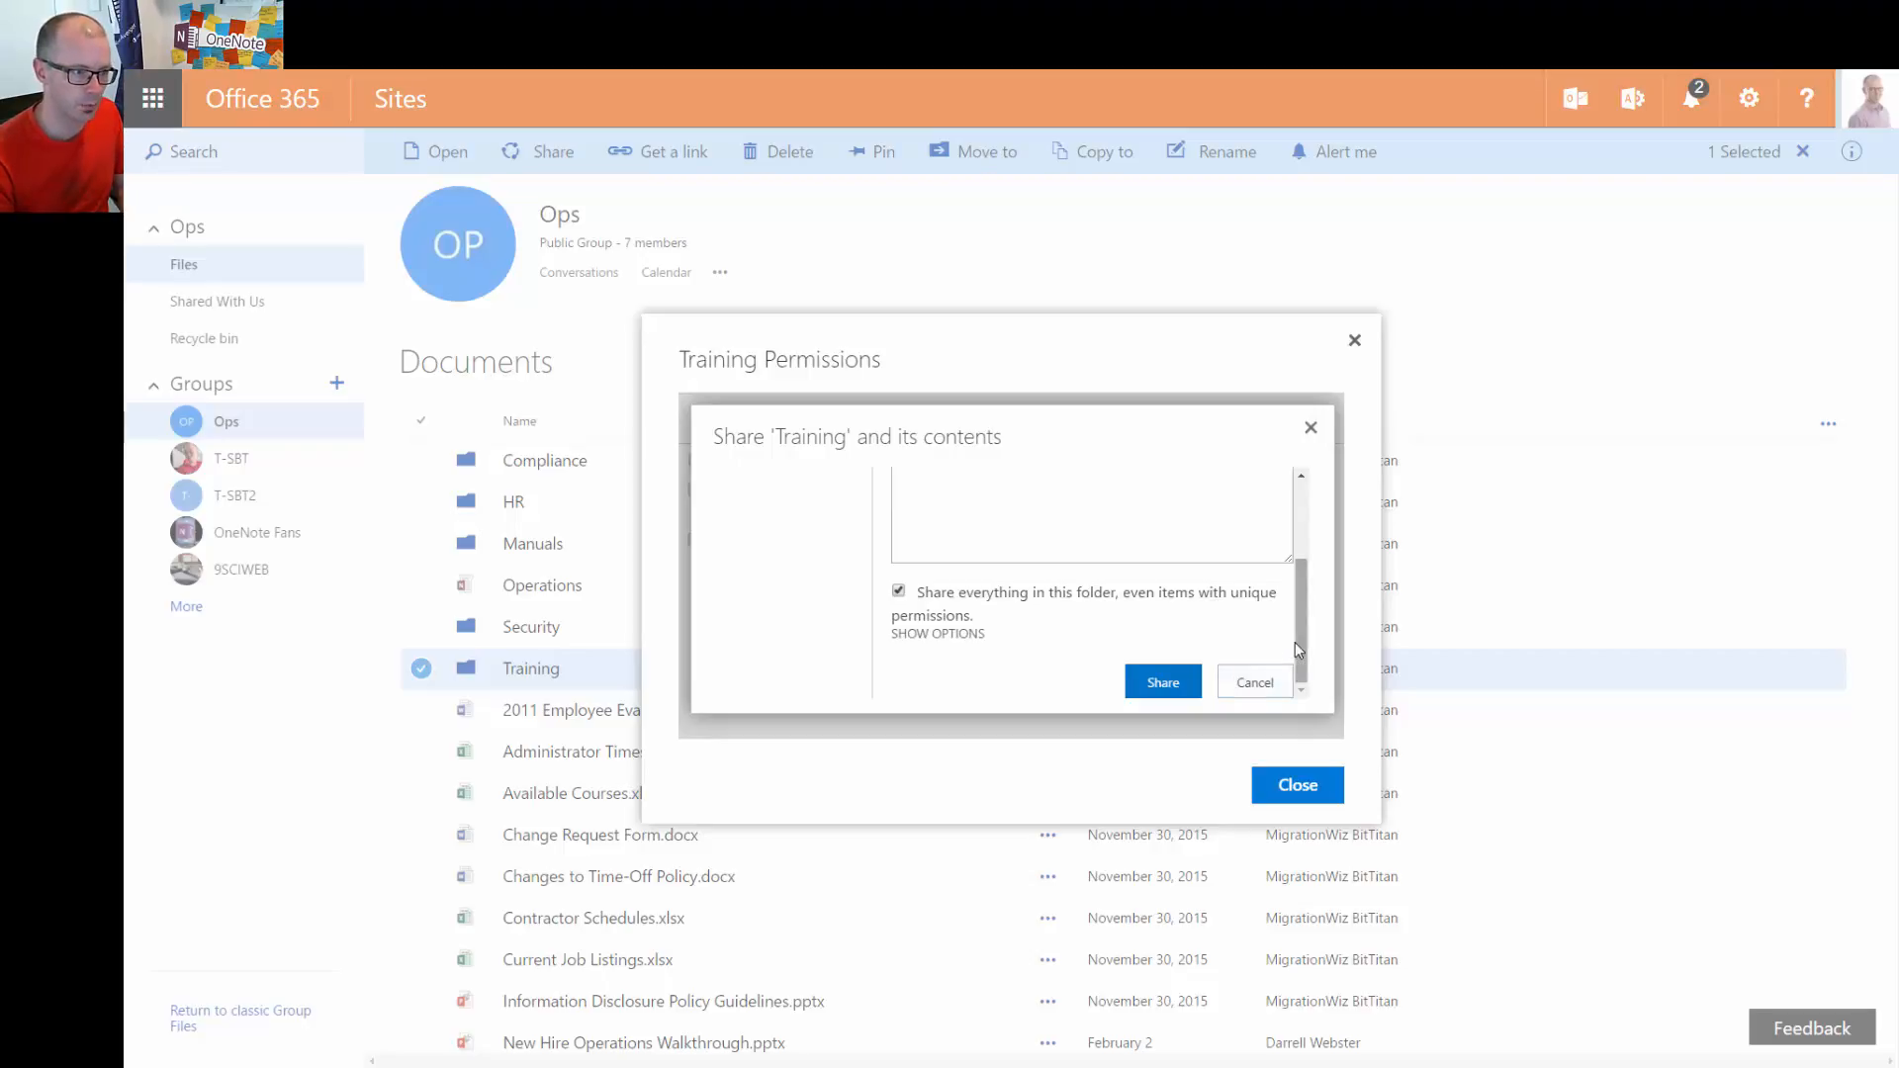
{"action": "left_click_drag", "start_coordinate": [1296, 643], "coordinate": [1291, 535]}
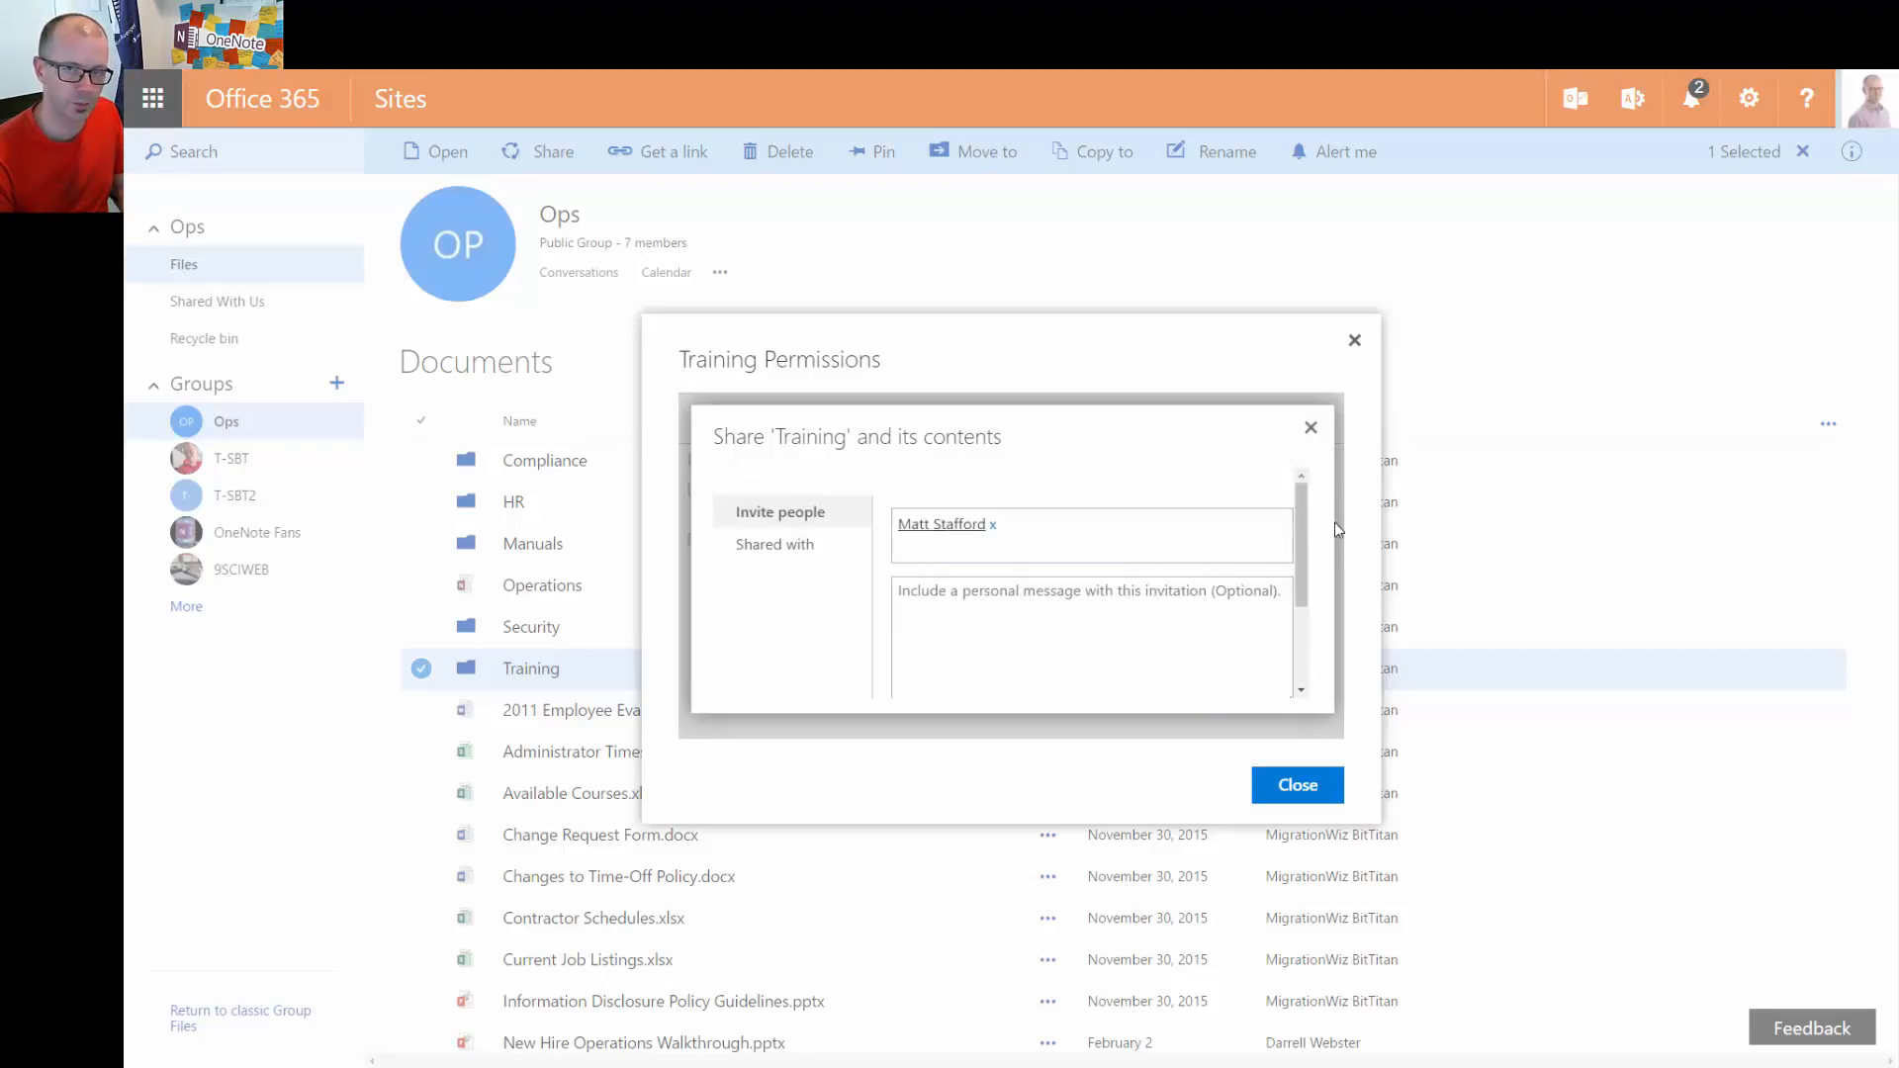
{"action": "left_click_drag", "start_coordinate": [1302, 520], "coordinate": [1322, 708]}
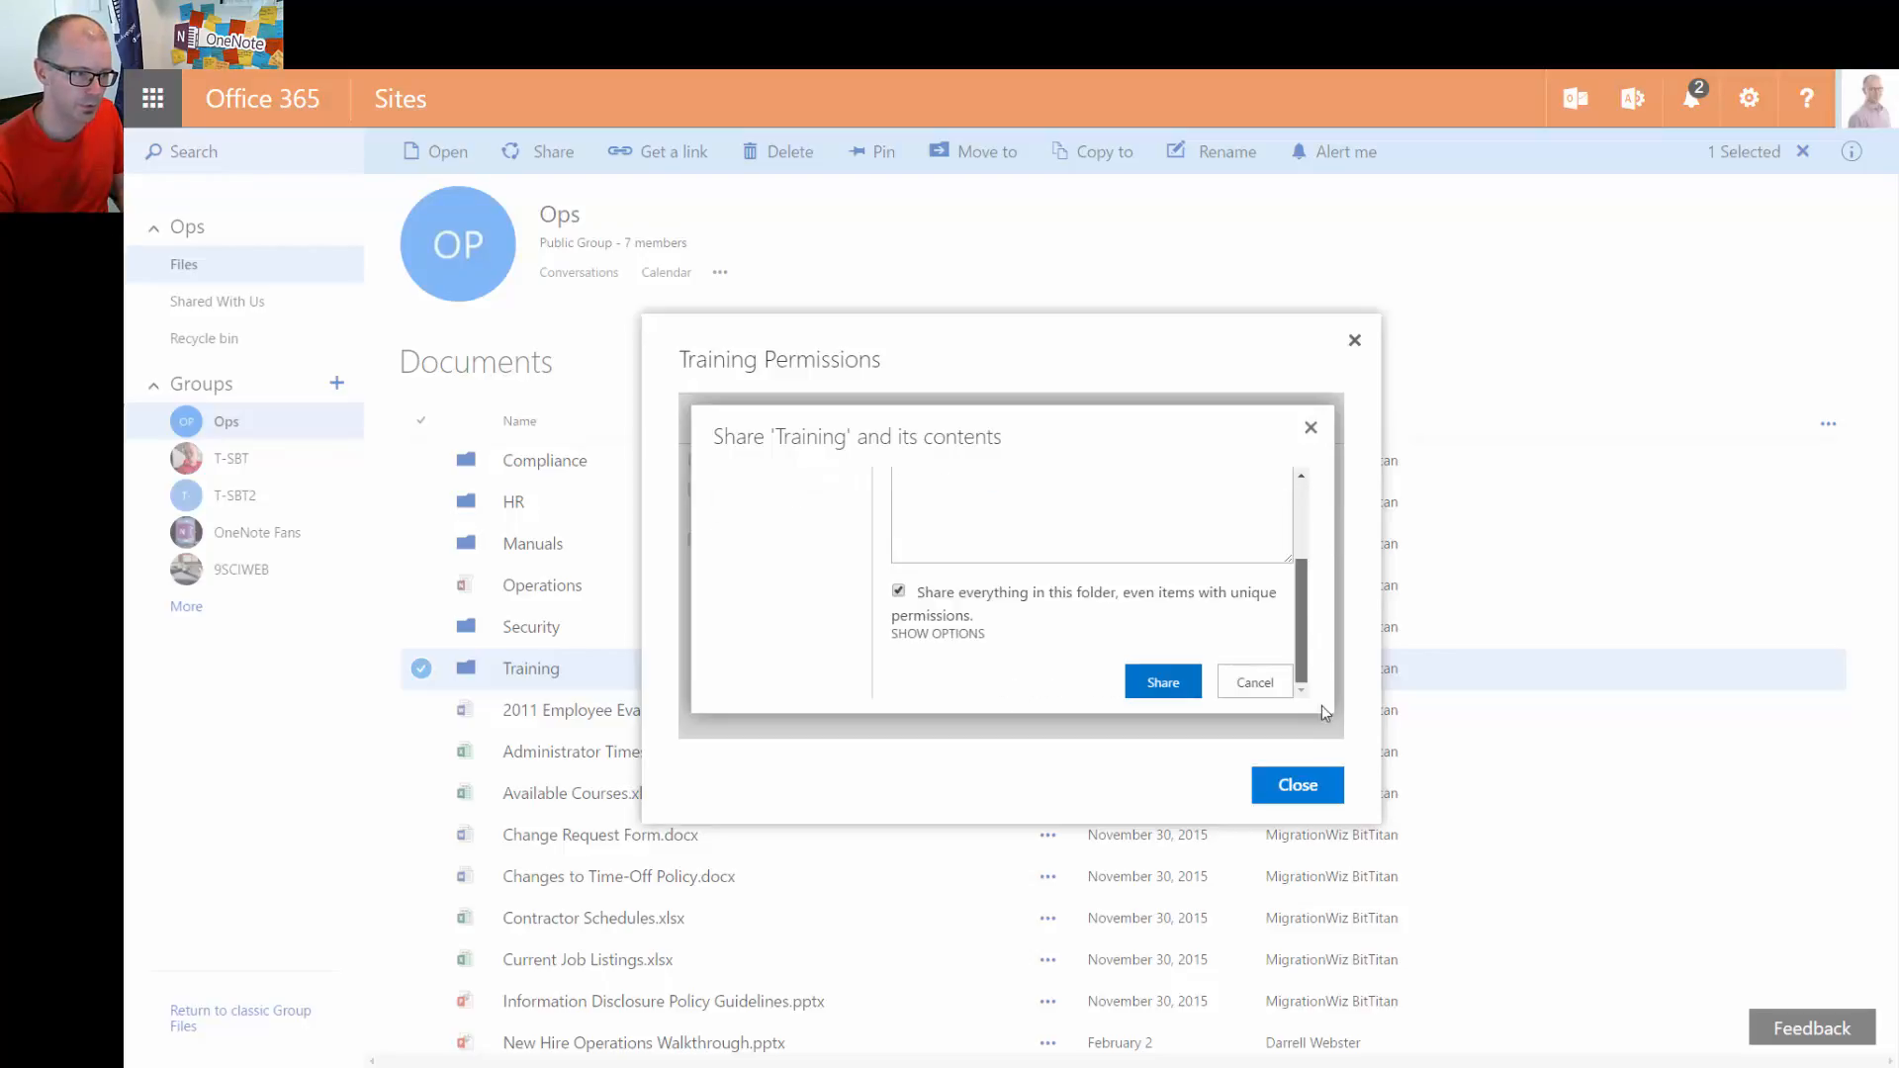
{"action": "left_click", "coordinate": [1307, 784]}
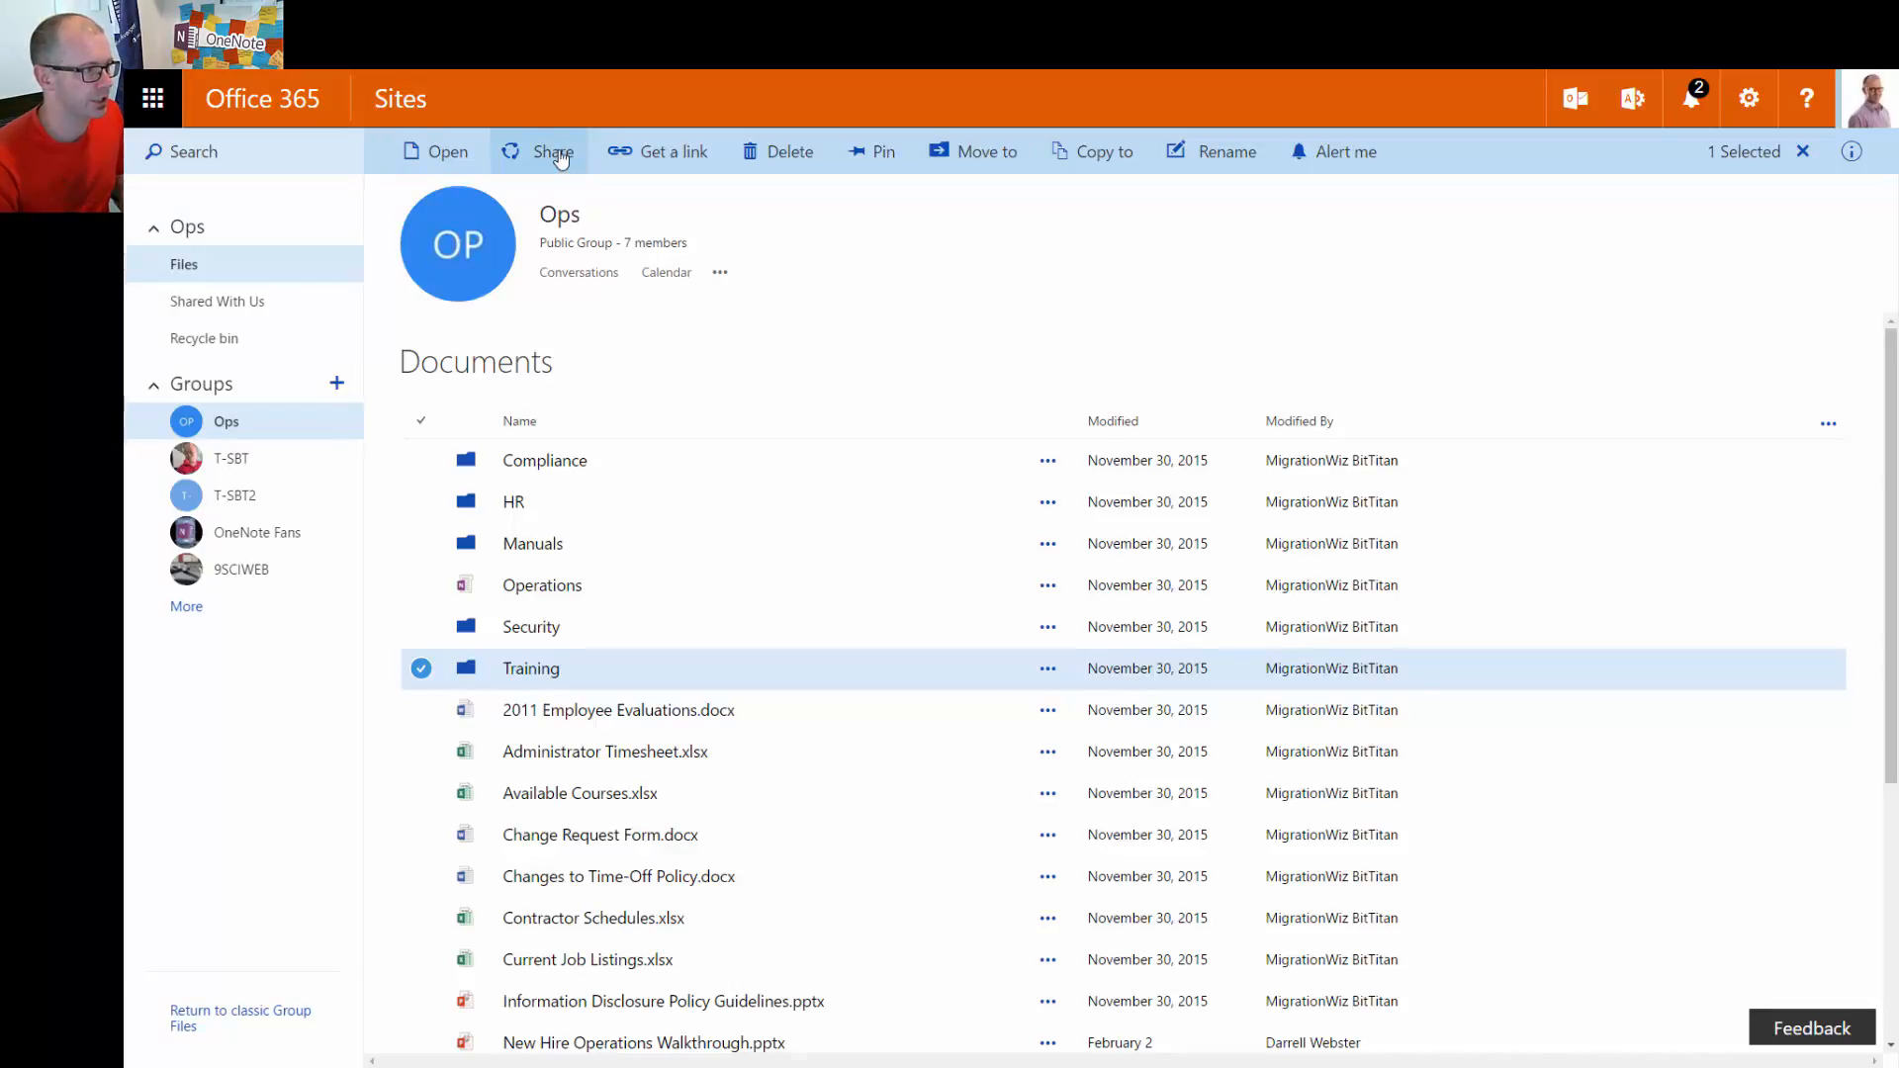
Add a colleague as an invitee in the Training folder's Share dialog
{"action": "left_click", "coordinate": [554, 152]}
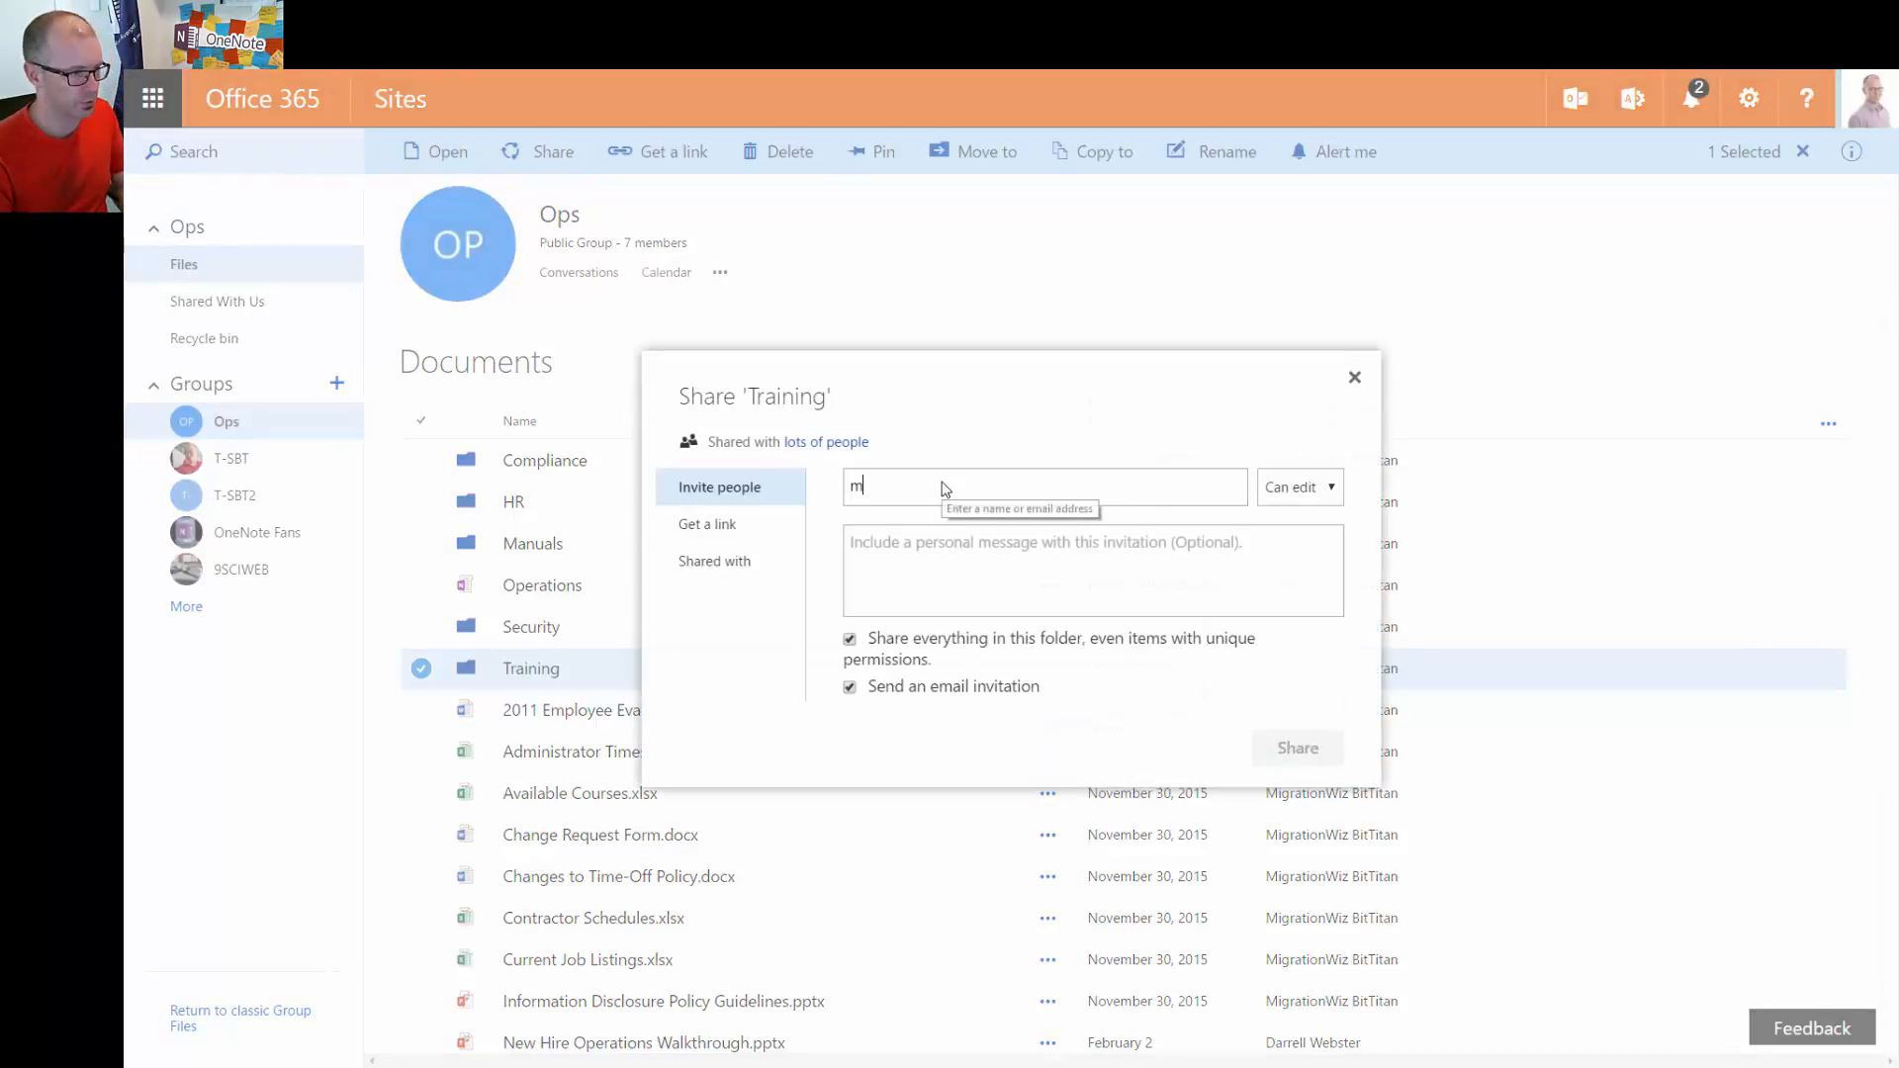
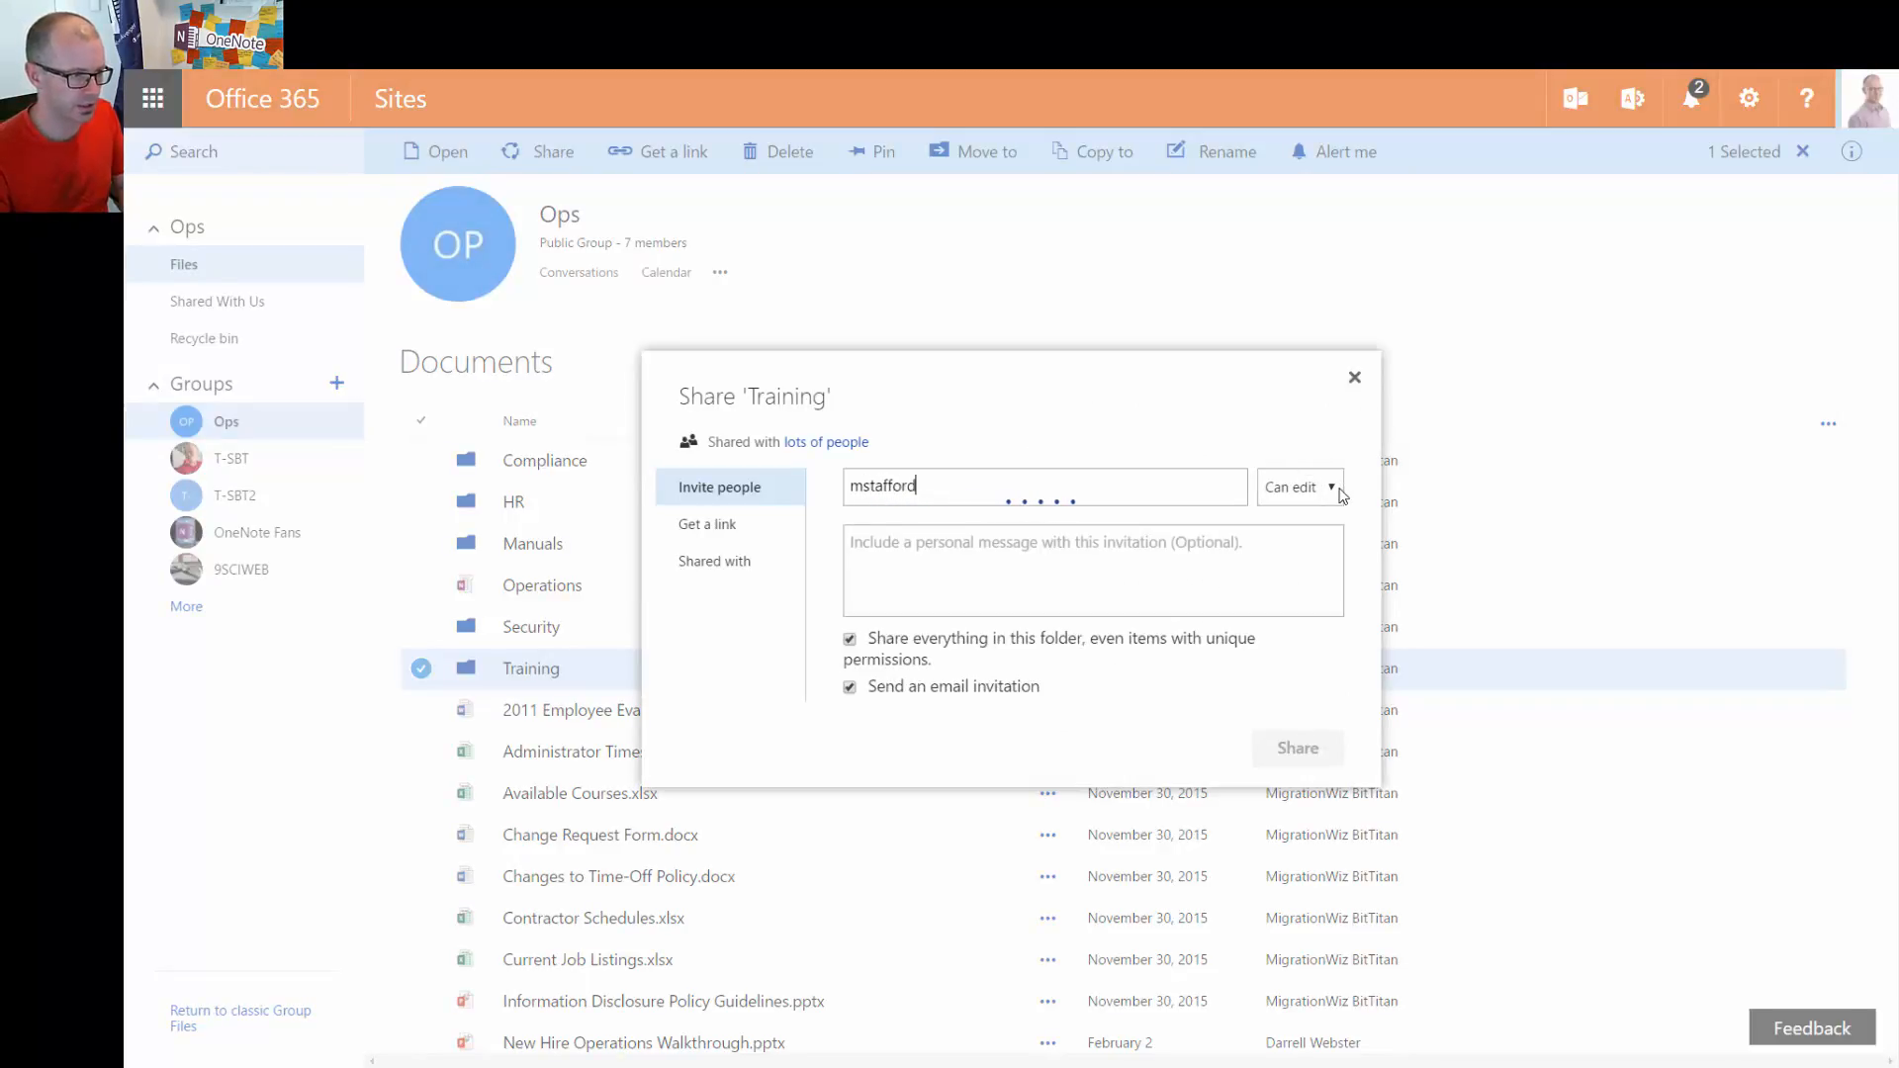
{"action": "left_click", "coordinate": [1051, 534]}
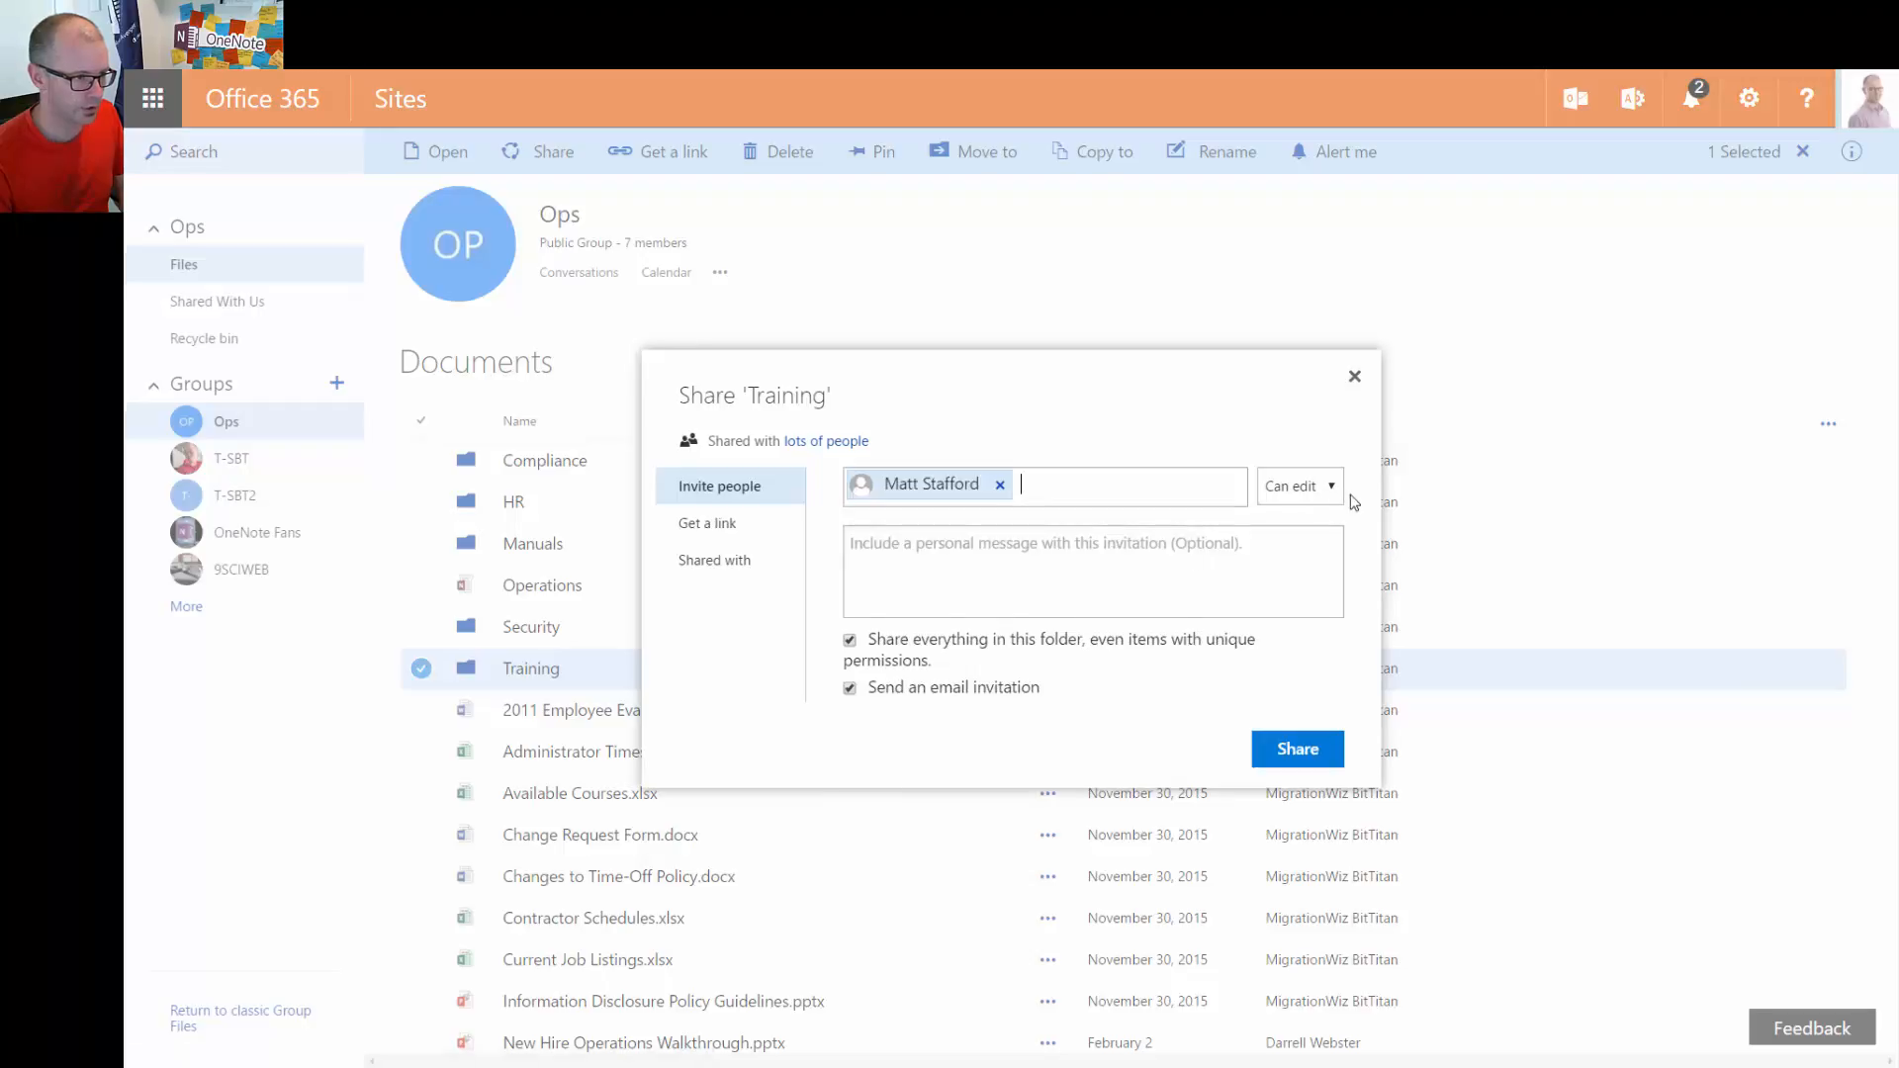
Keep Can edit access, turn off the email invitation, and share Training
{"action": "left_click", "coordinate": [1332, 492]}
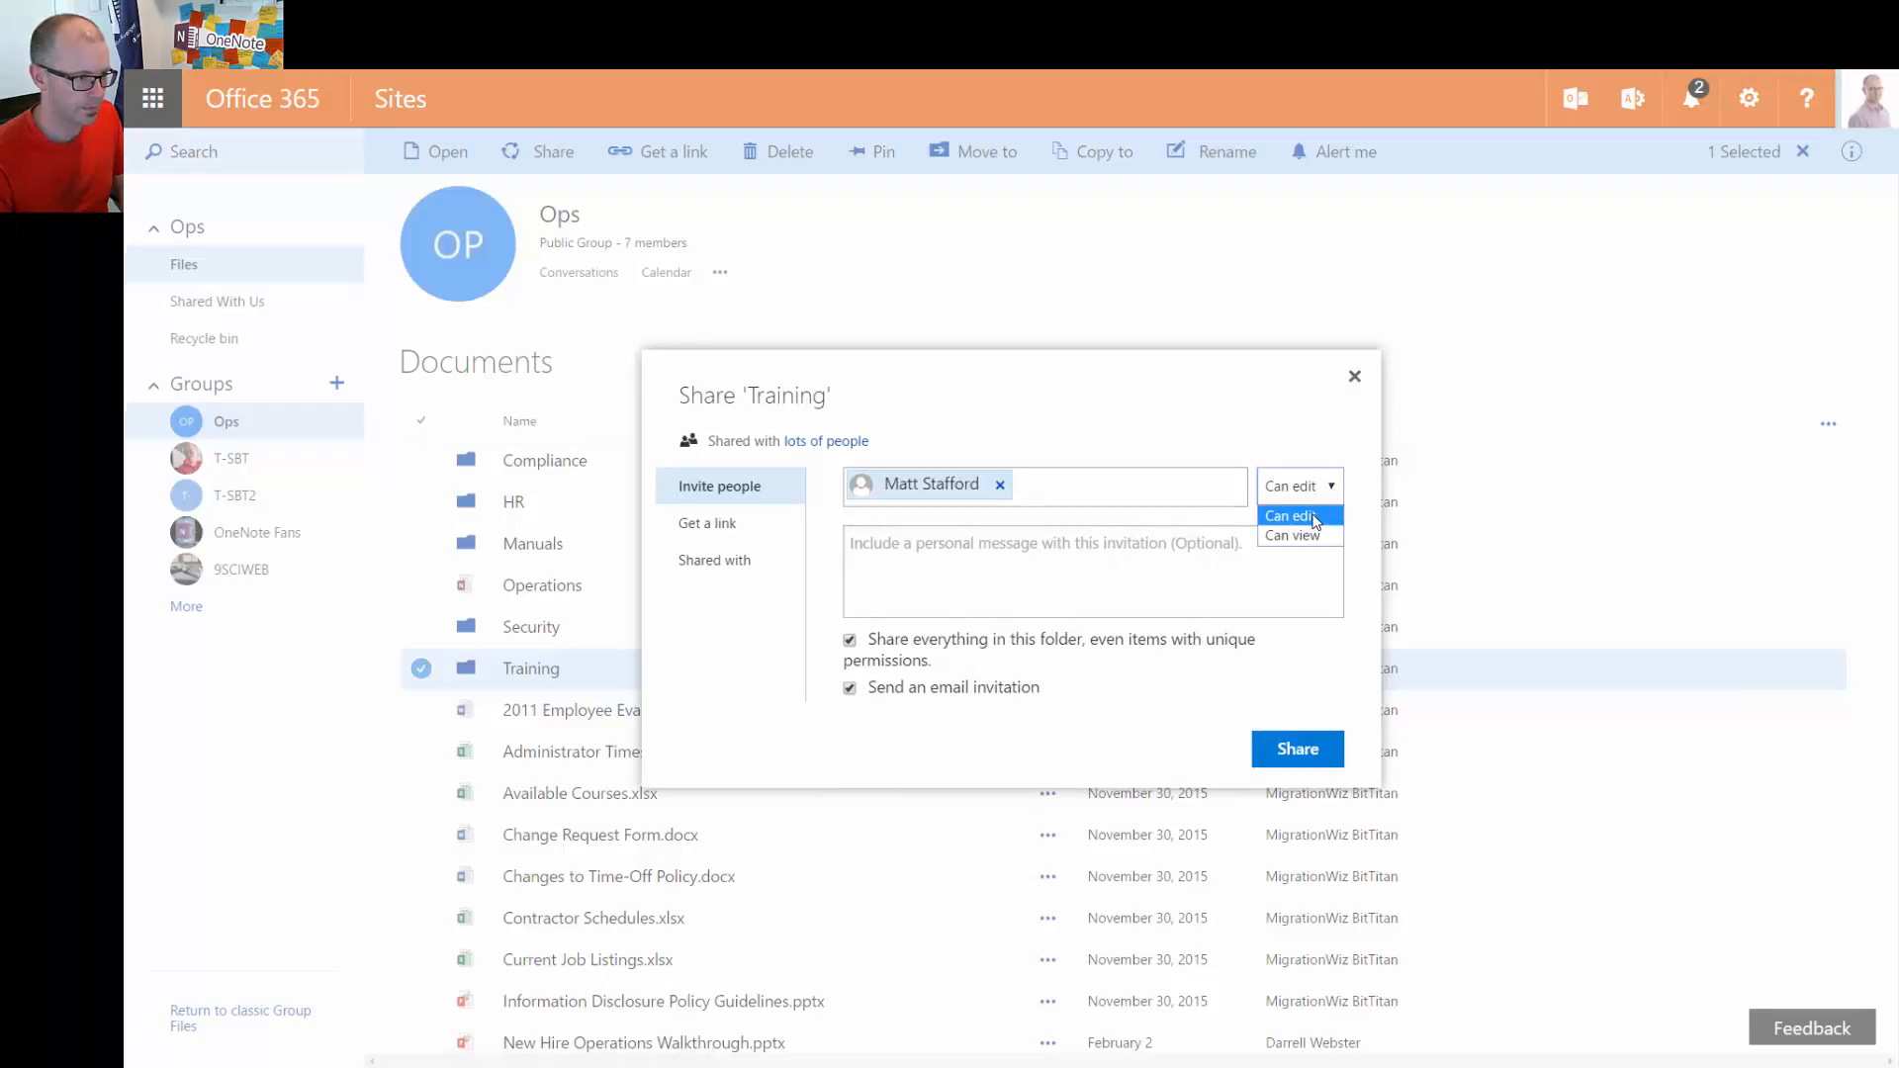
{"action": "left_click", "coordinate": [1253, 417]}
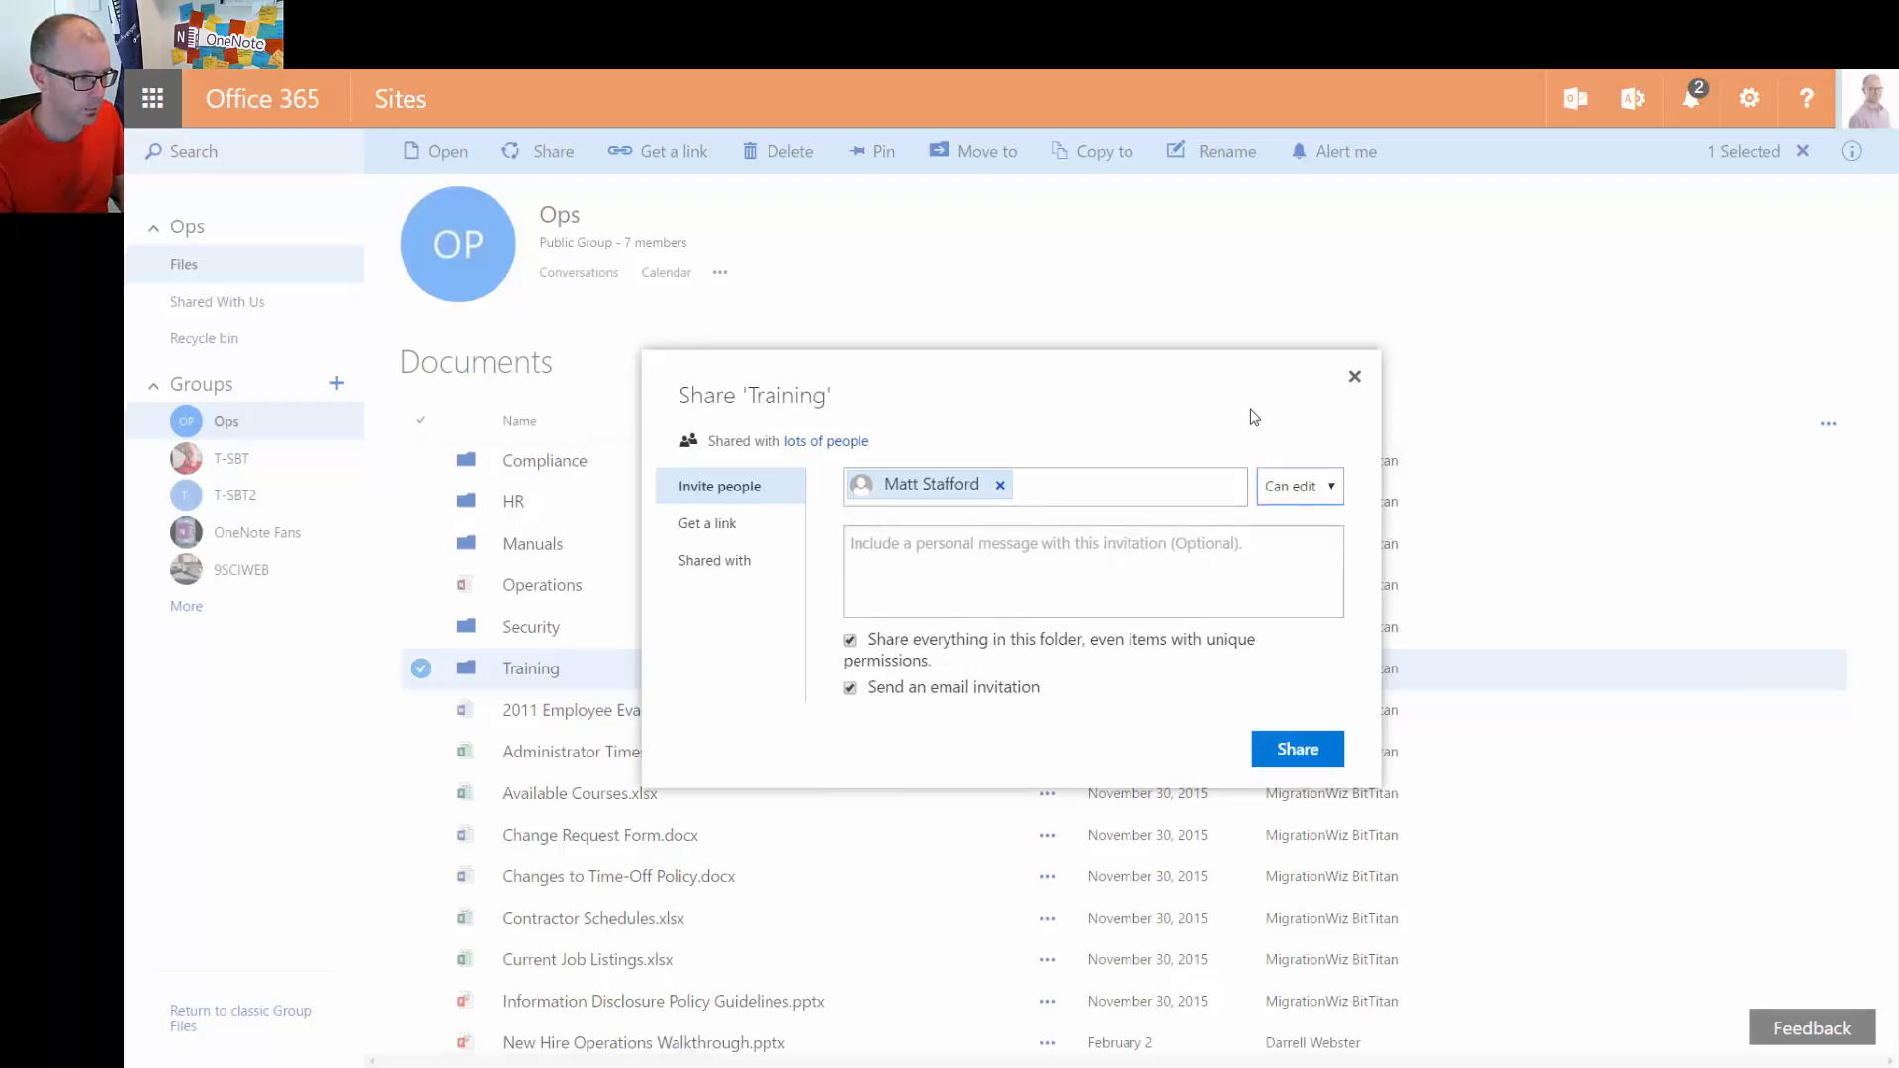
{"action": "left_click", "coordinate": [848, 690]}
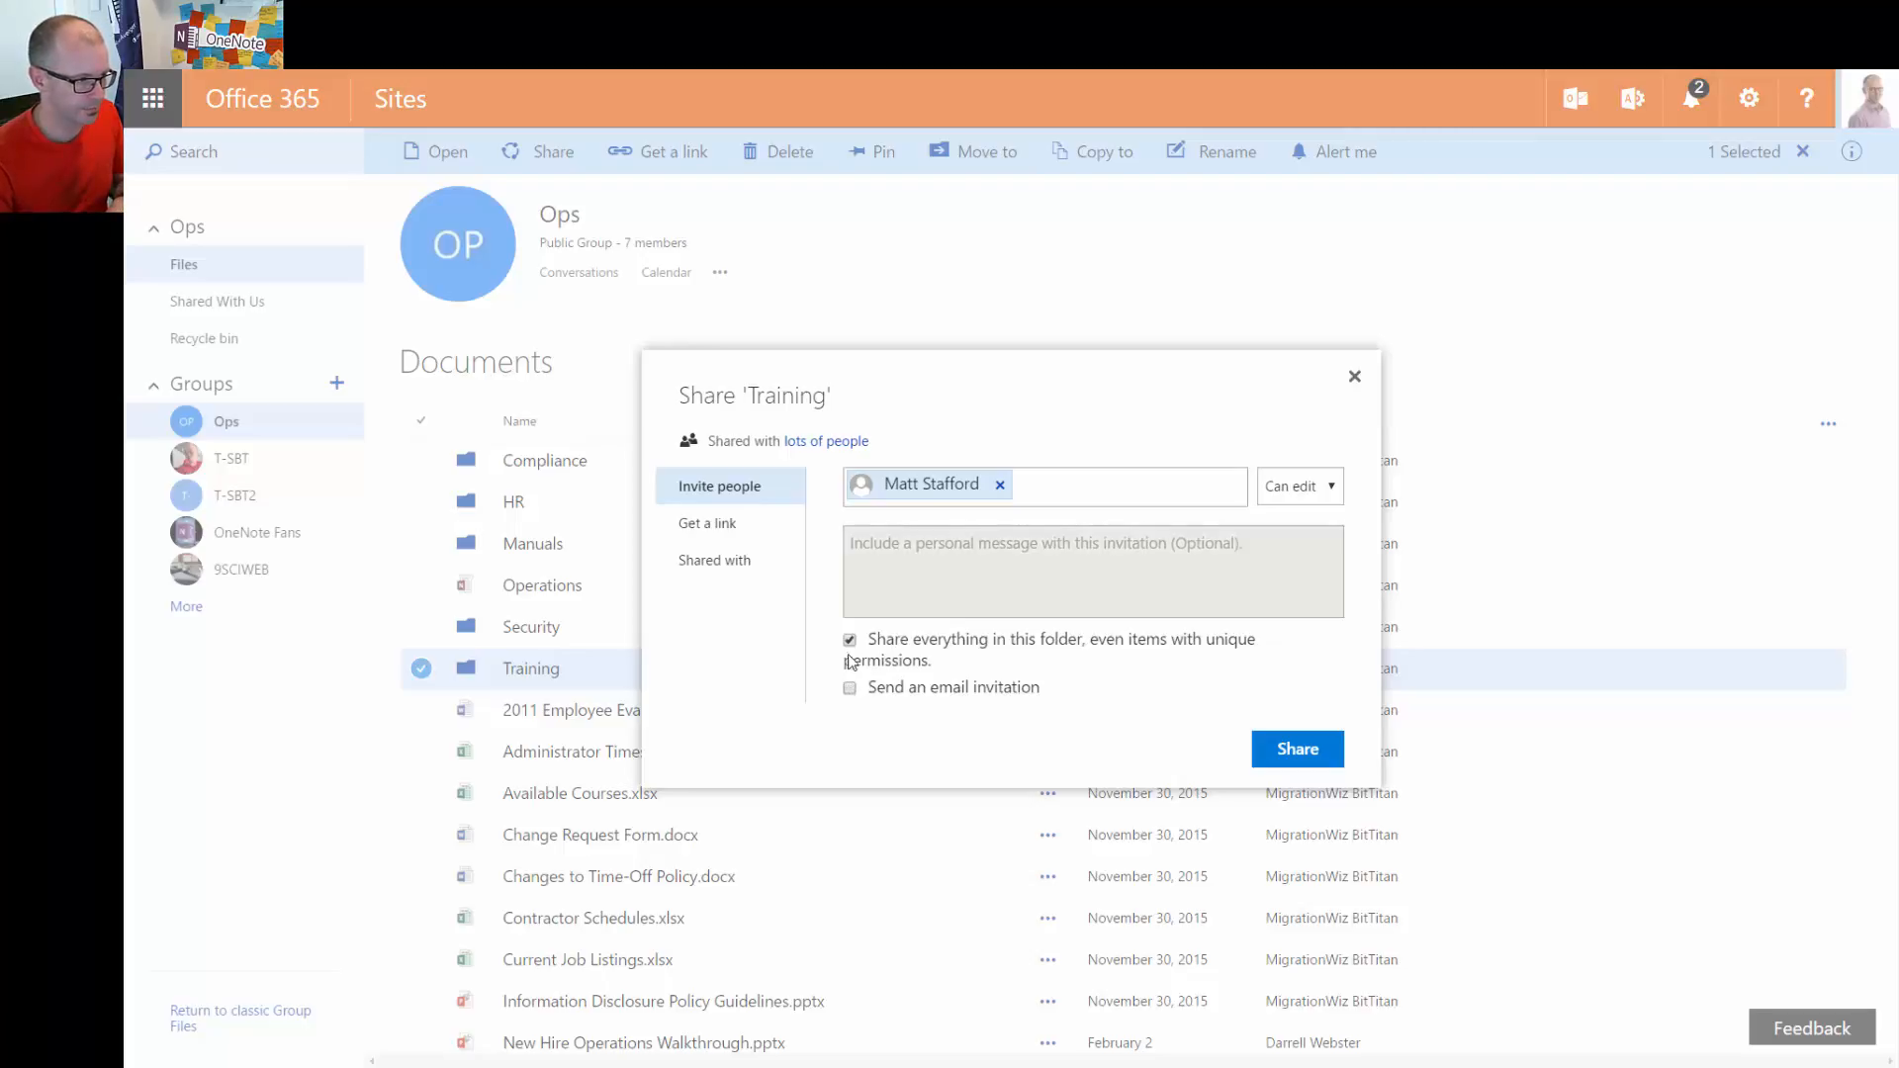
{"action": "left_click", "coordinate": [1326, 757]}
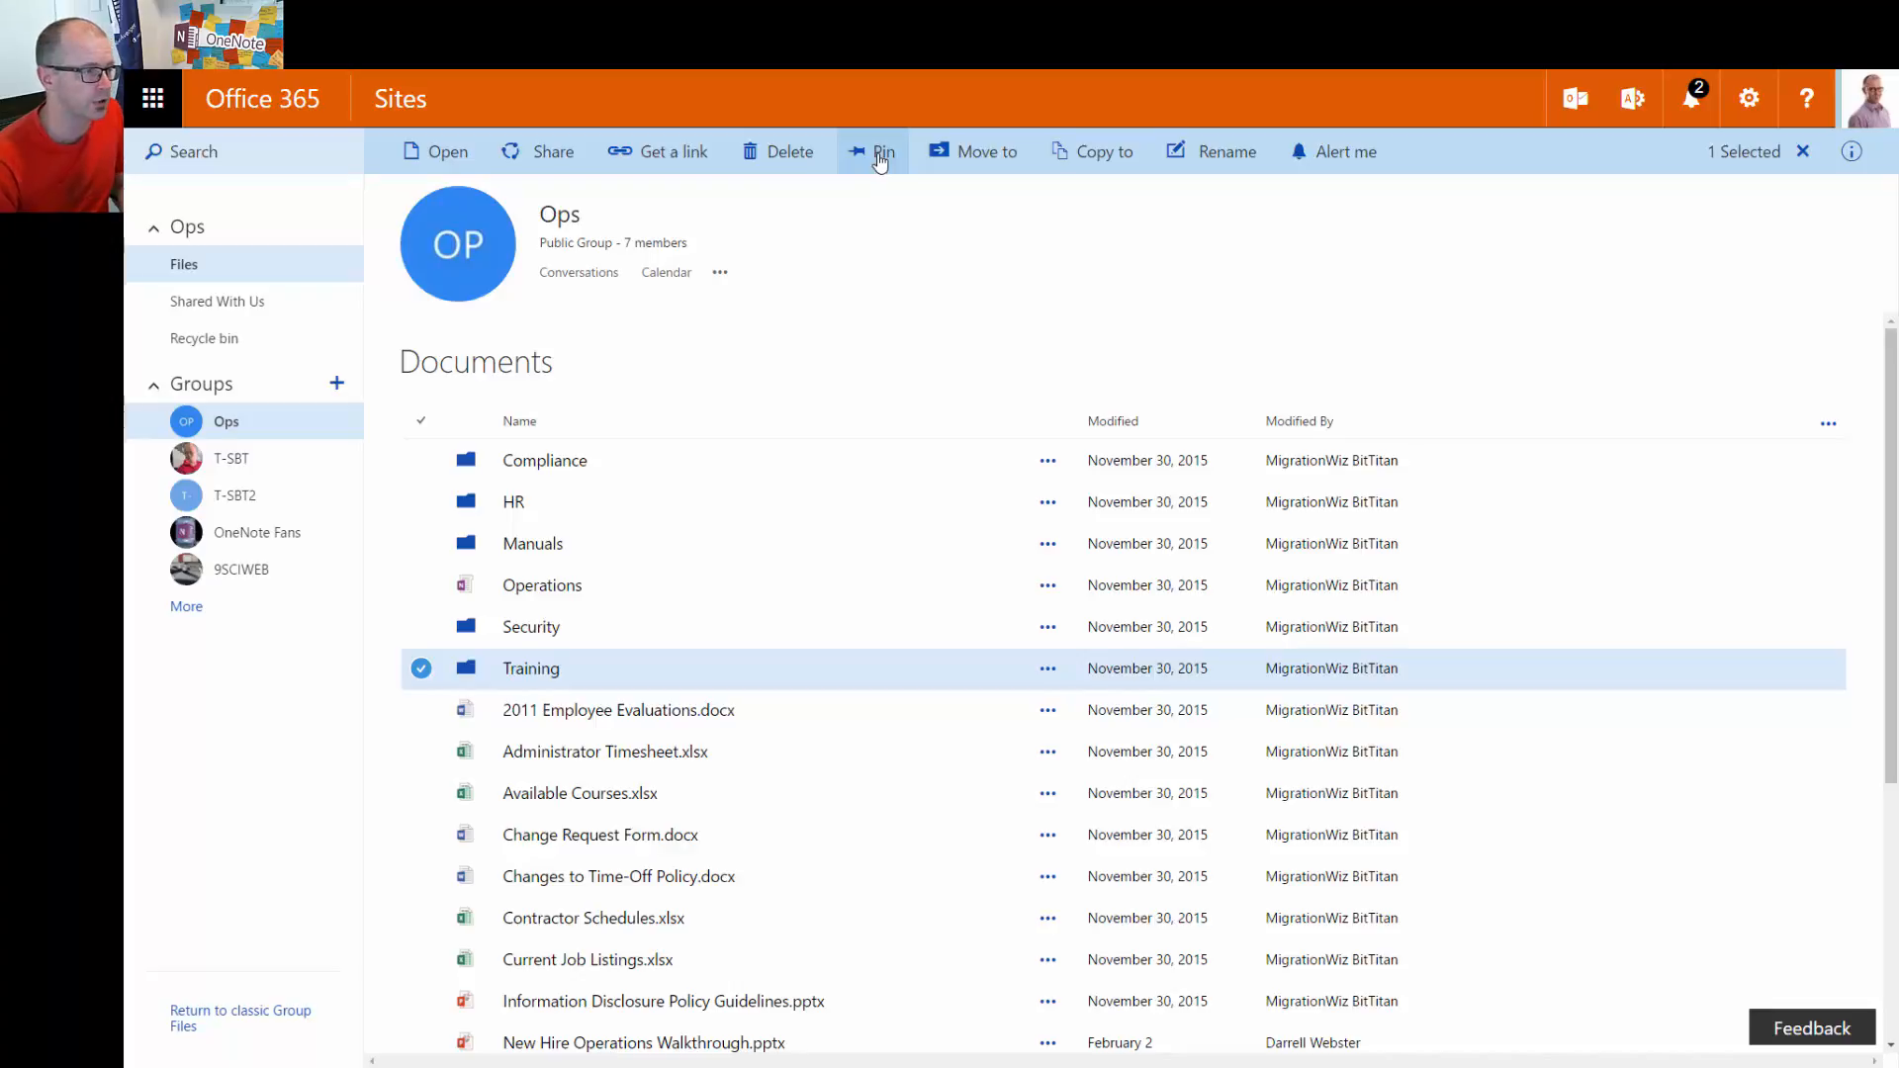
Pin the Training folder and Information Disclosure Policy Guidelines.pptx as top tiles
{"action": "left_click", "coordinate": [881, 155]}
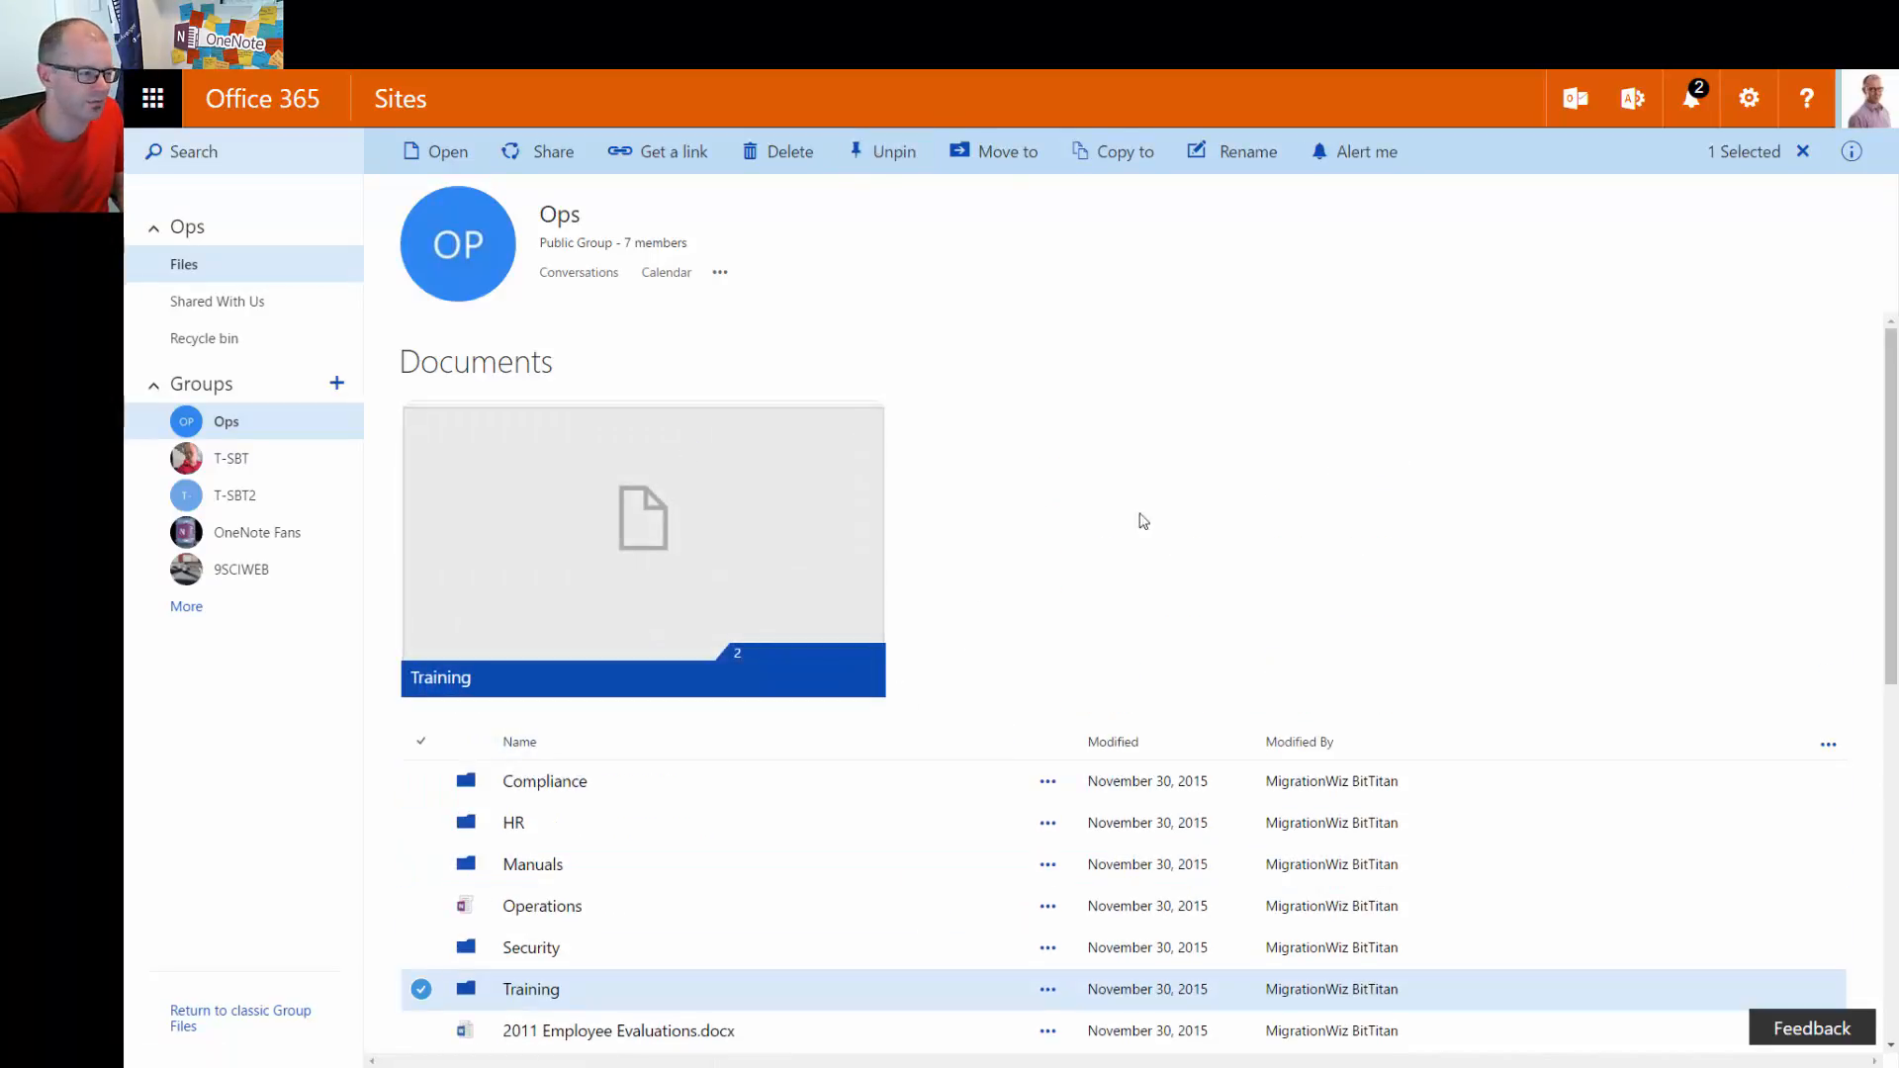
{"action": "scroll", "coordinate": [1060, 715], "scroll_direction": "down", "scroll_amount": 3}
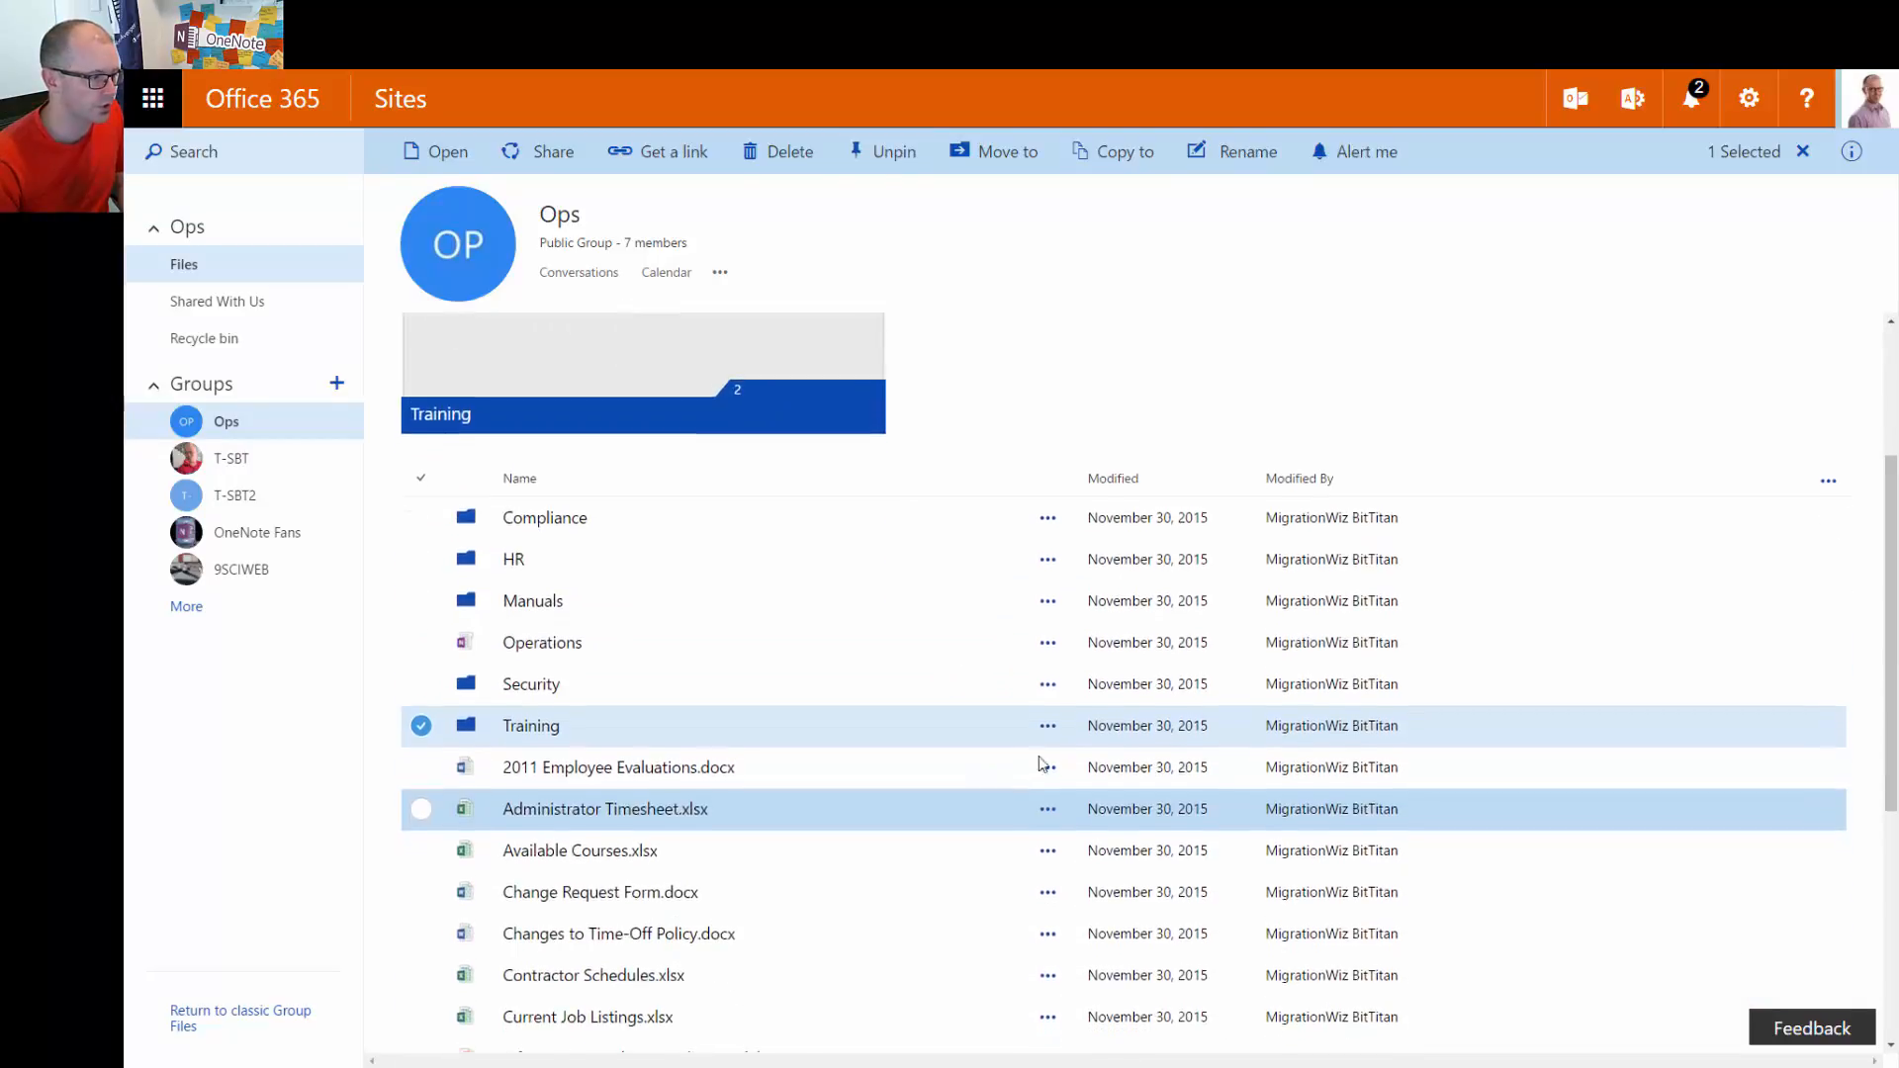
{"action": "left_click", "coordinate": [421, 712]}
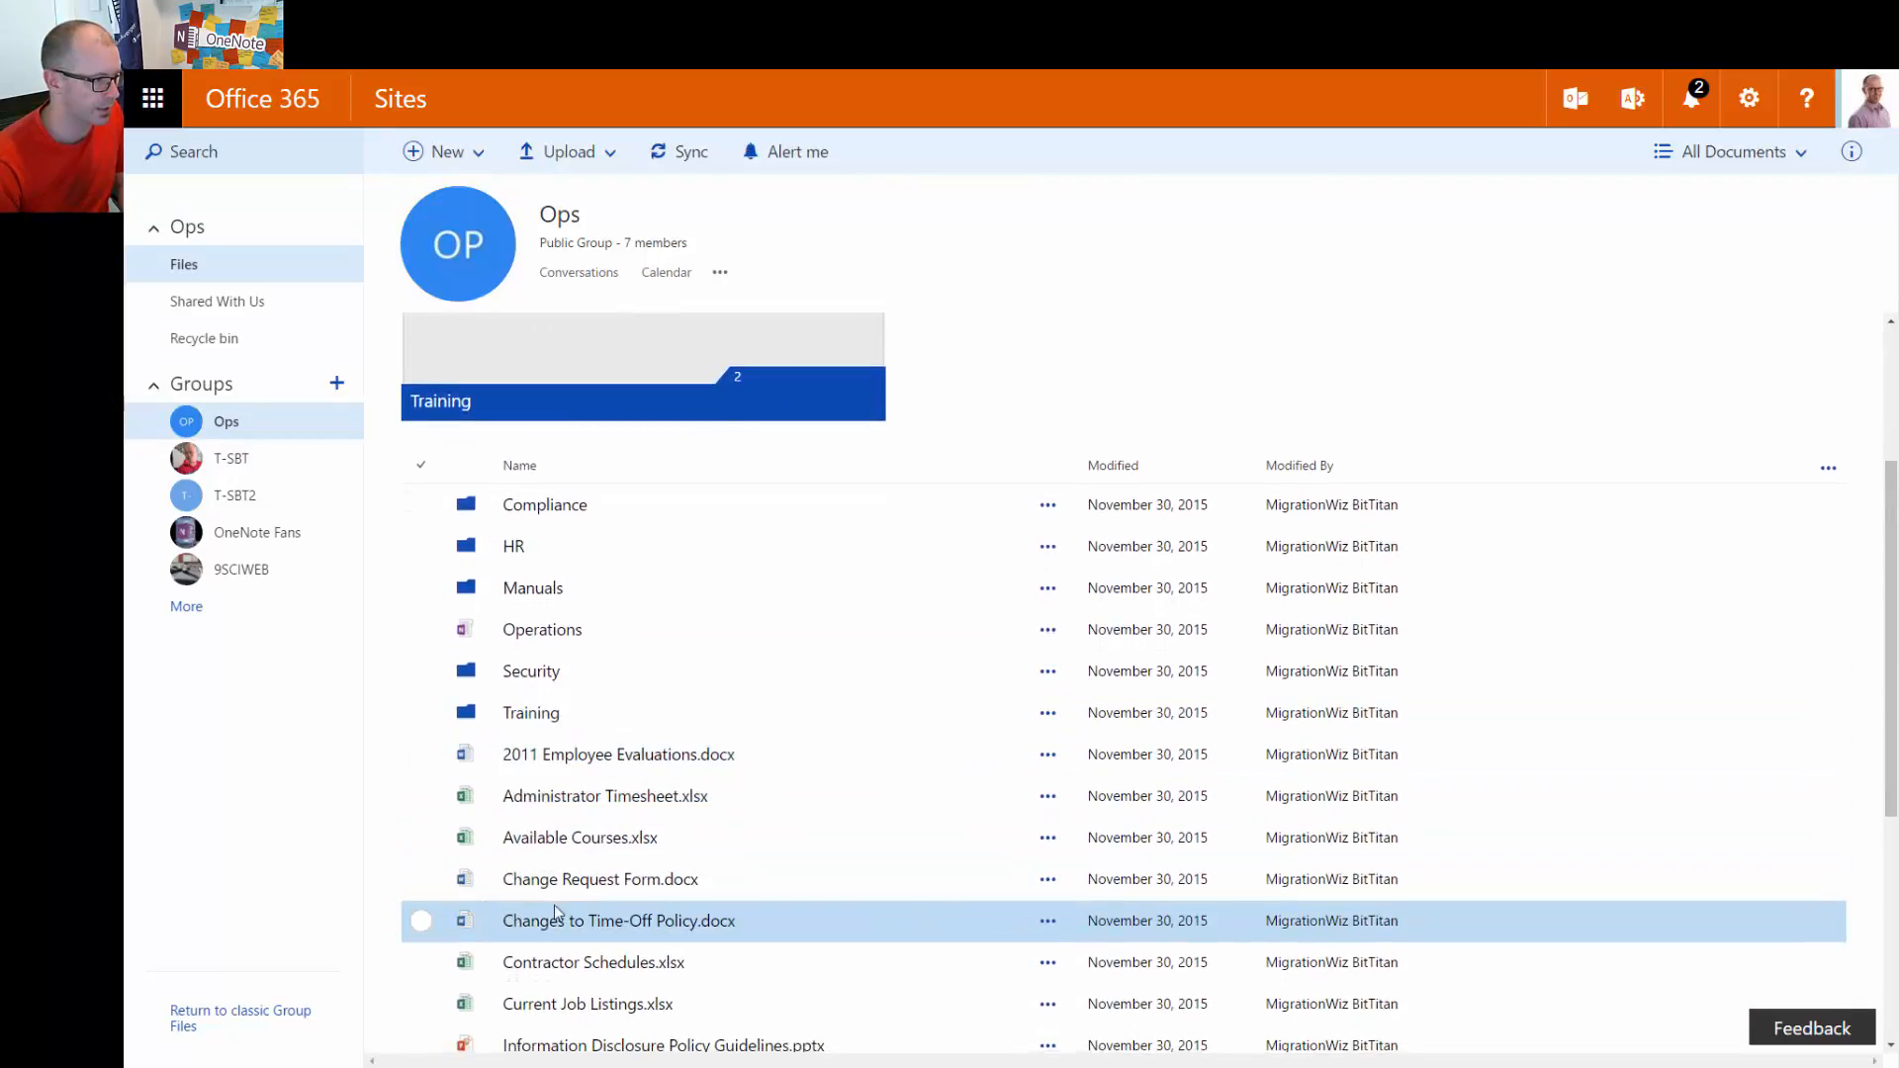
{"action": "left_click", "coordinate": [421, 964]}
{"action": "left_click", "coordinate": [422, 965]}
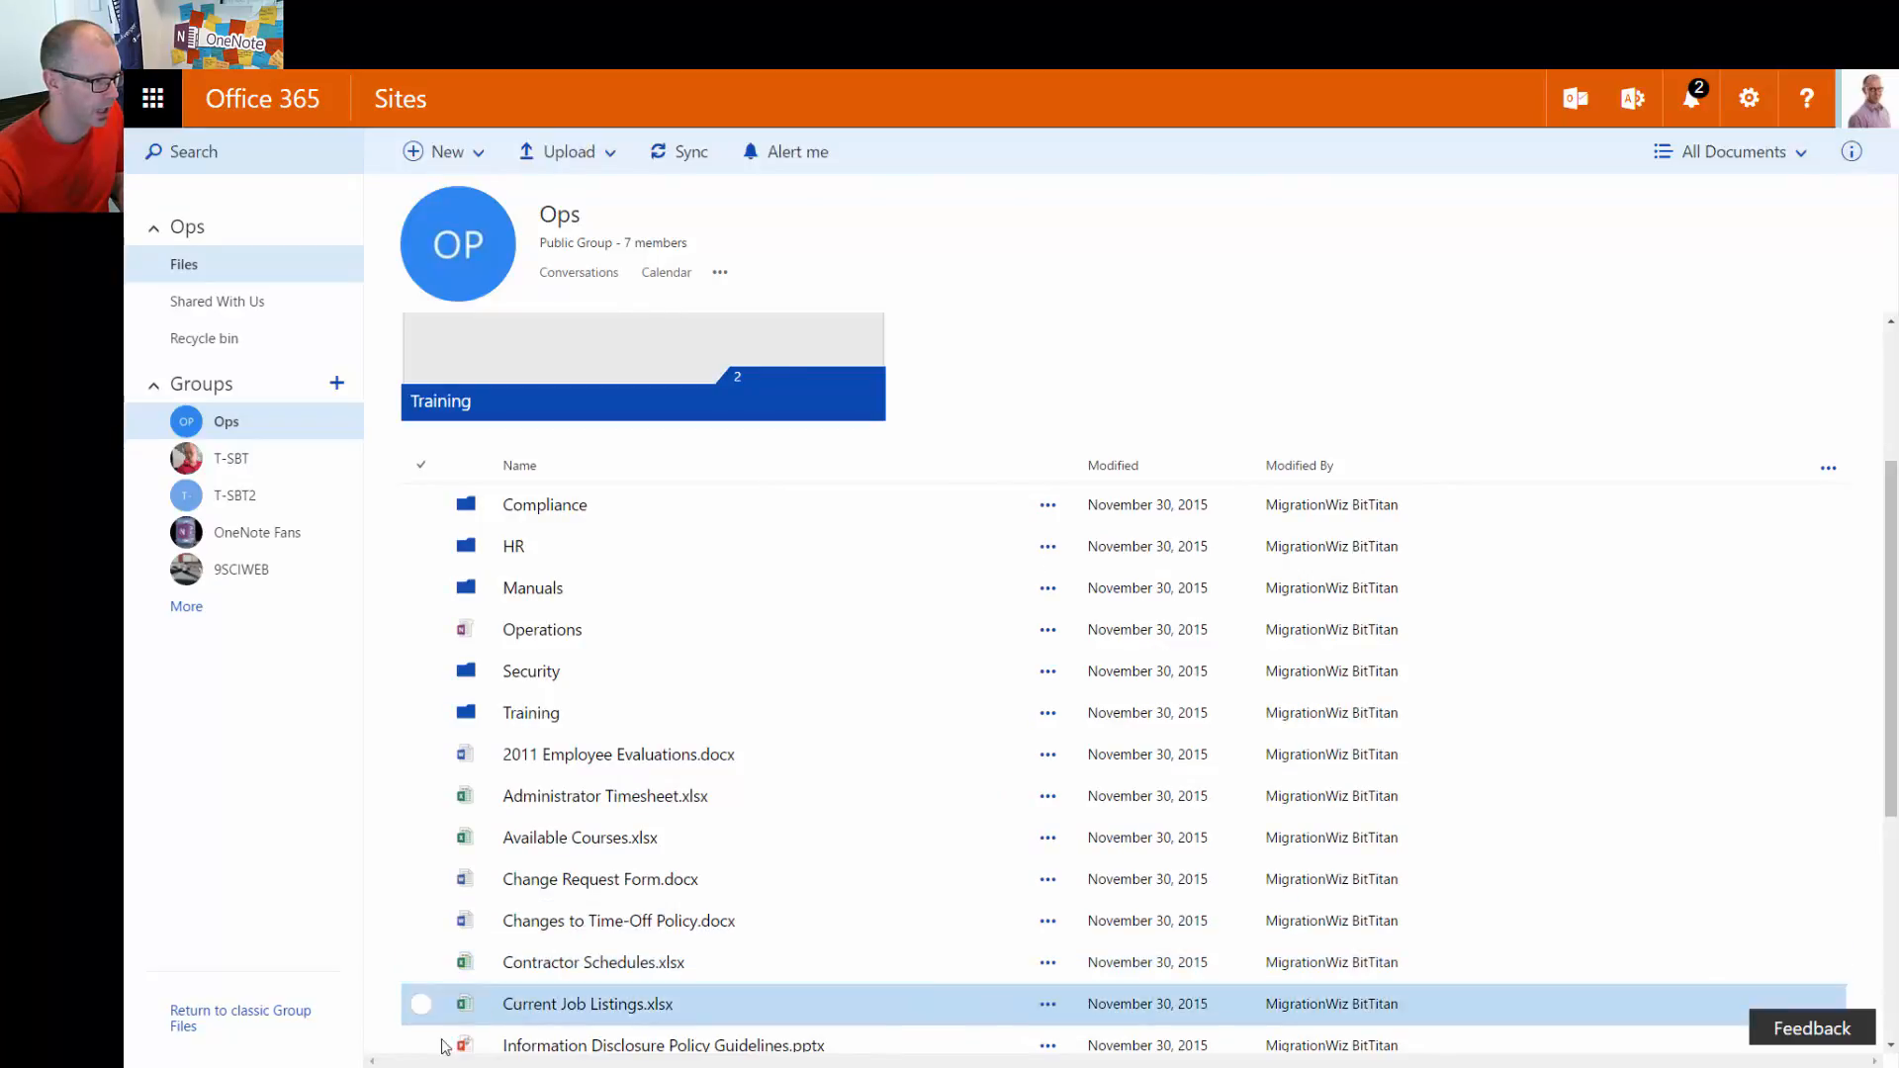
{"action": "left_click", "coordinate": [422, 1045]}
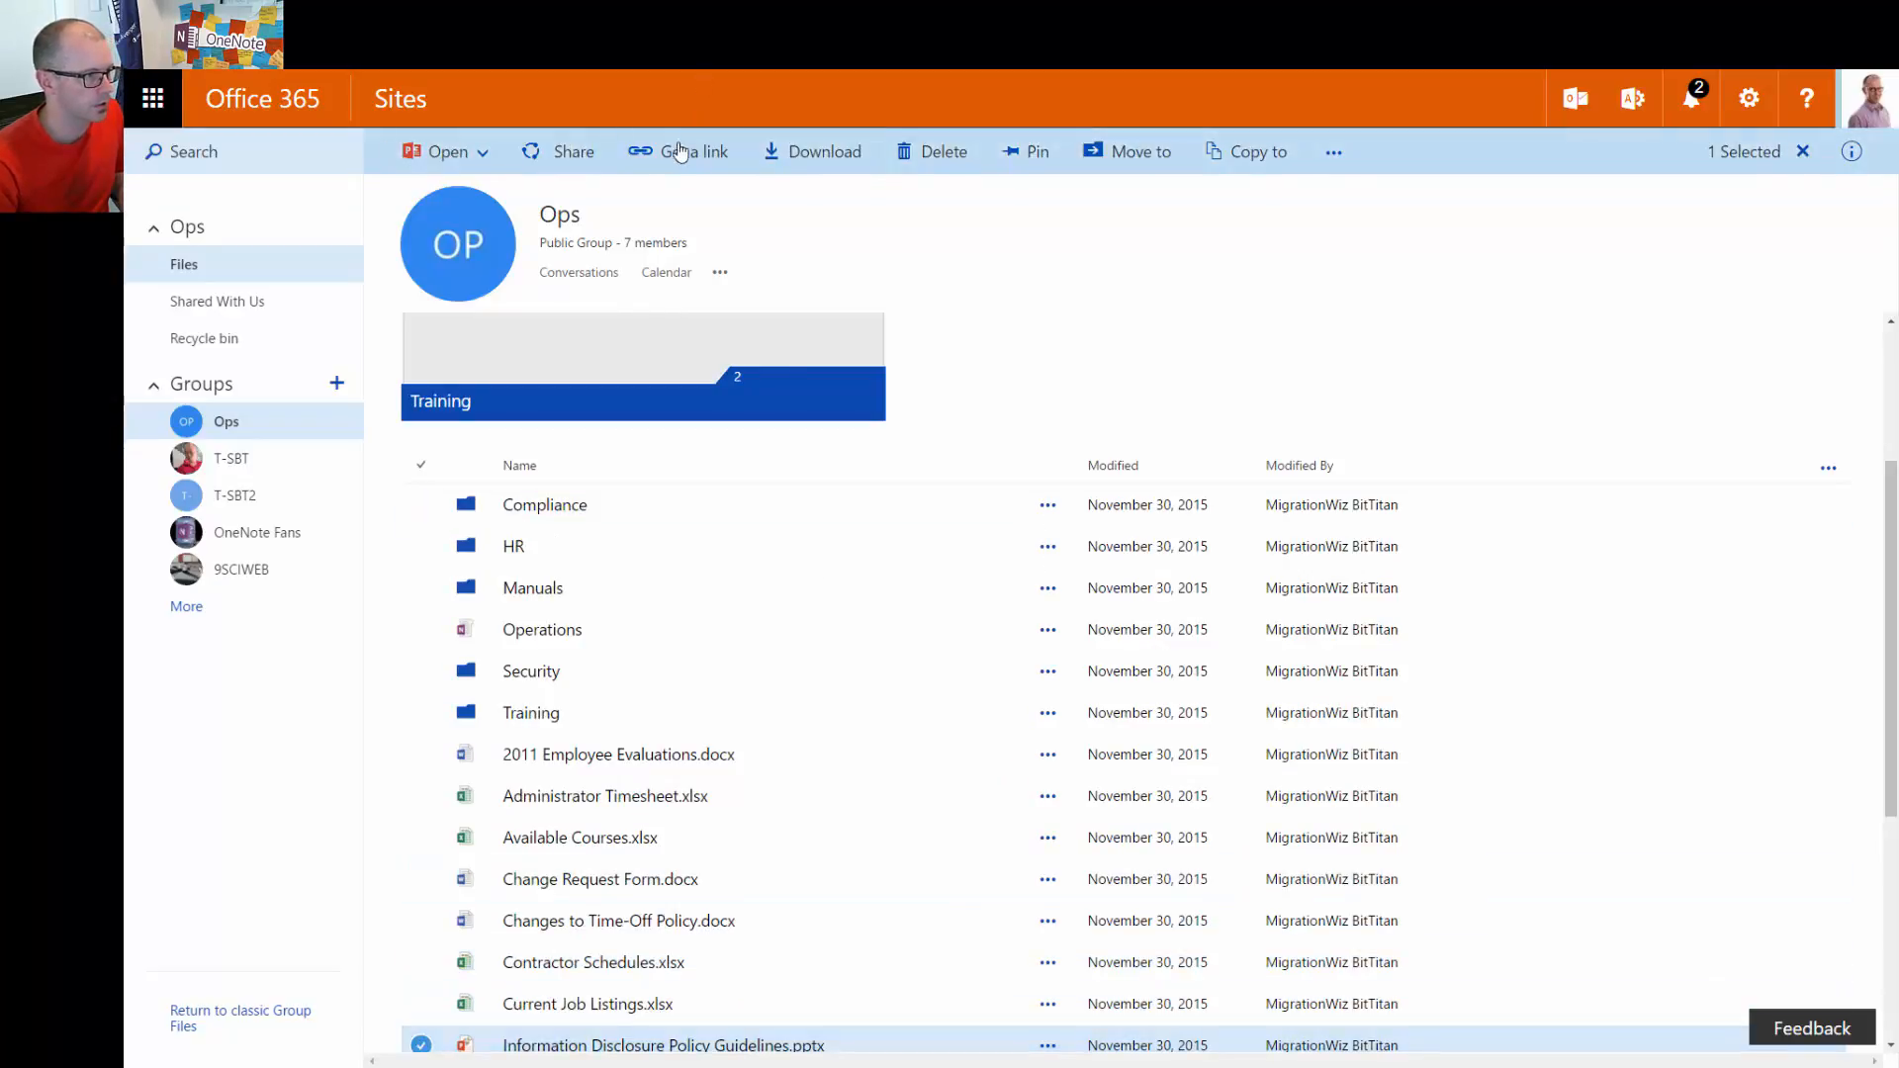
{"action": "left_click", "coordinate": [1029, 158]}
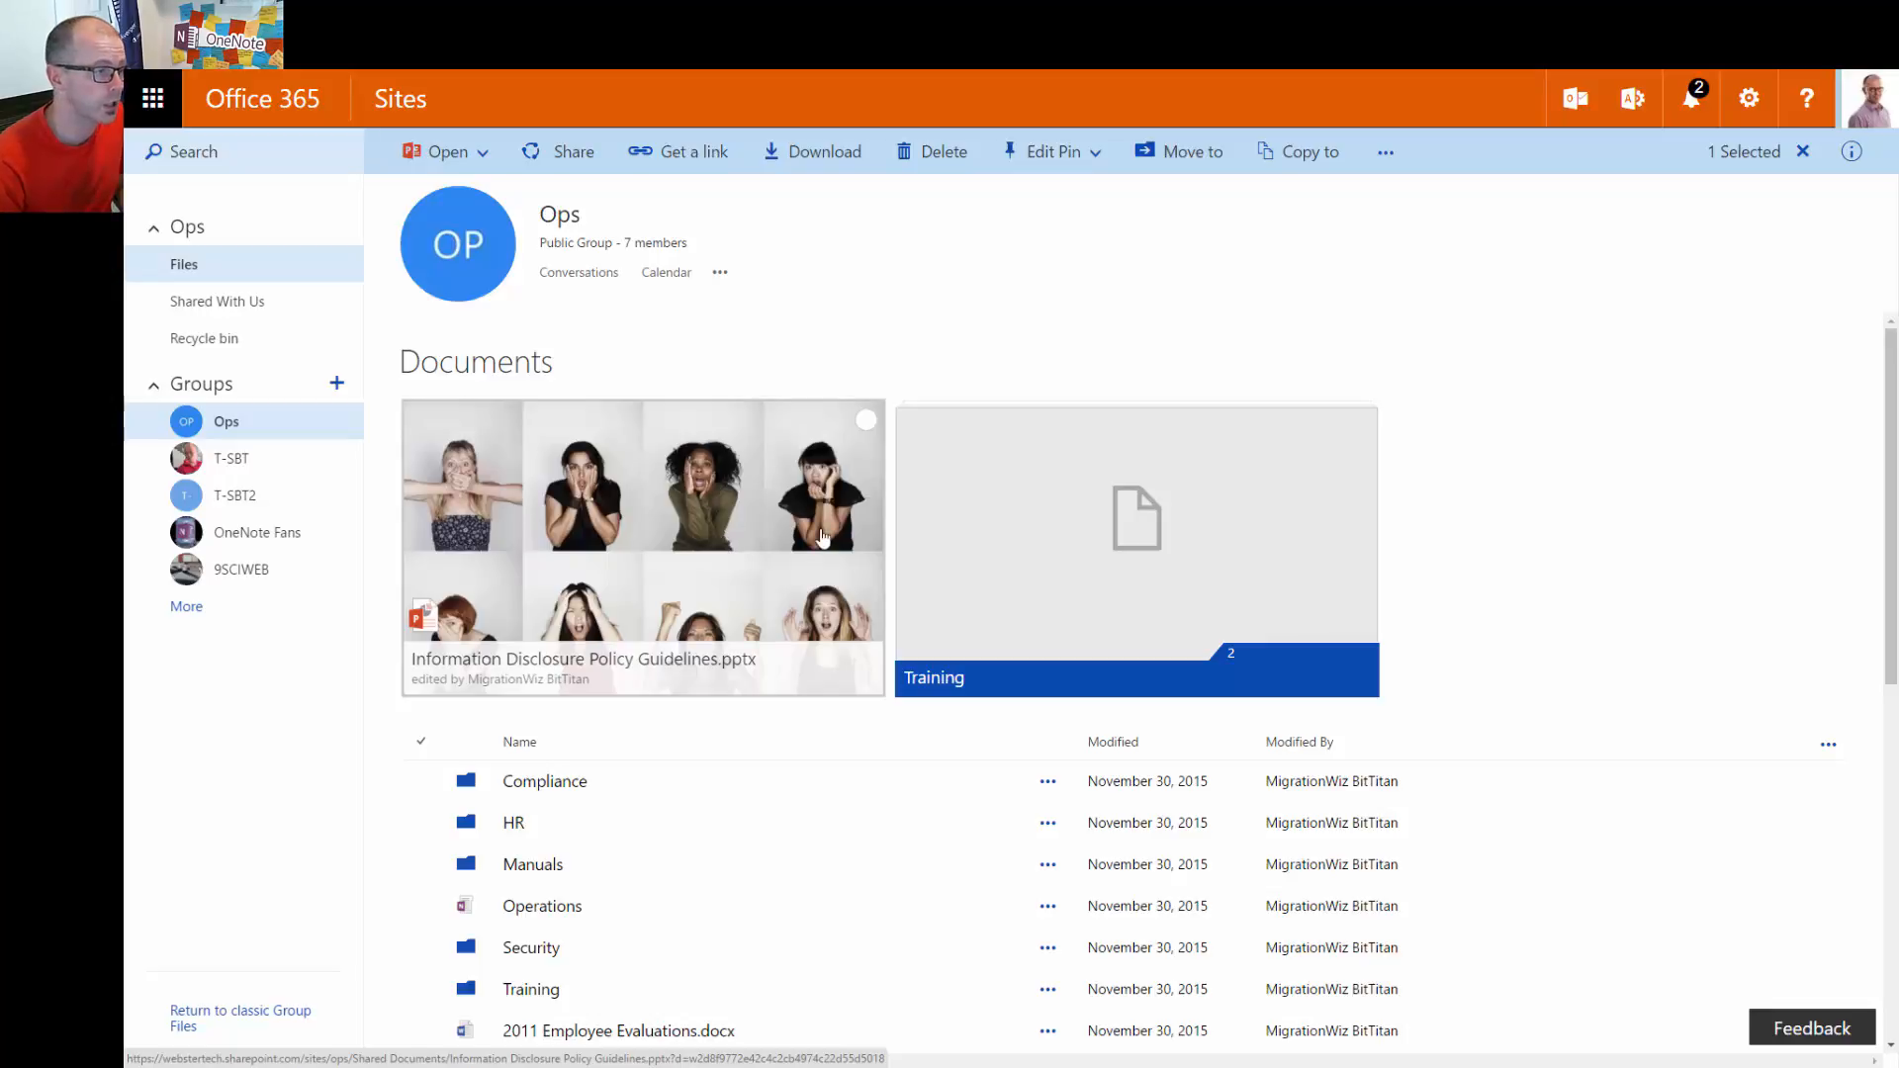
Select only Administrator Timesheet.xlsx and move its pinned tile one place right
{"action": "scroll", "coordinate": [722, 827], "scroll_direction": "down", "scroll_amount": 1}
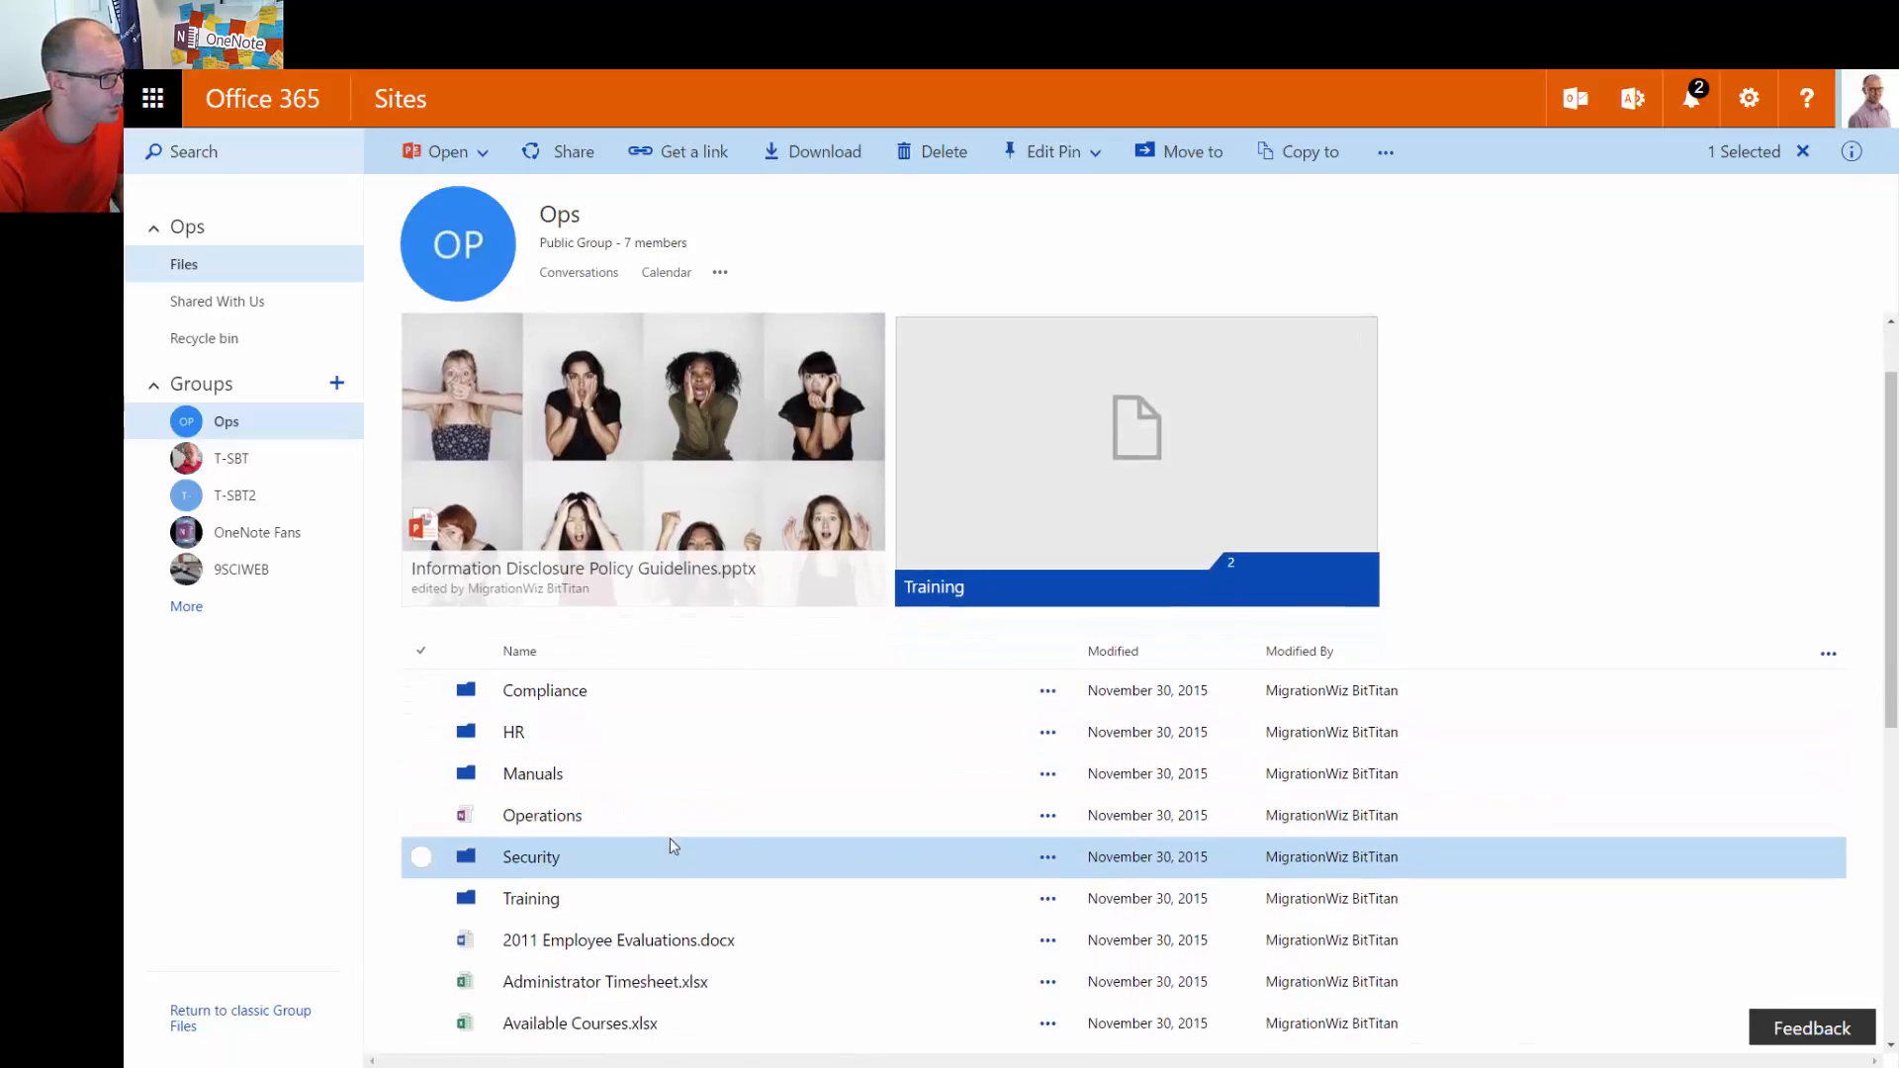
{"action": "left_click", "coordinate": [422, 983]}
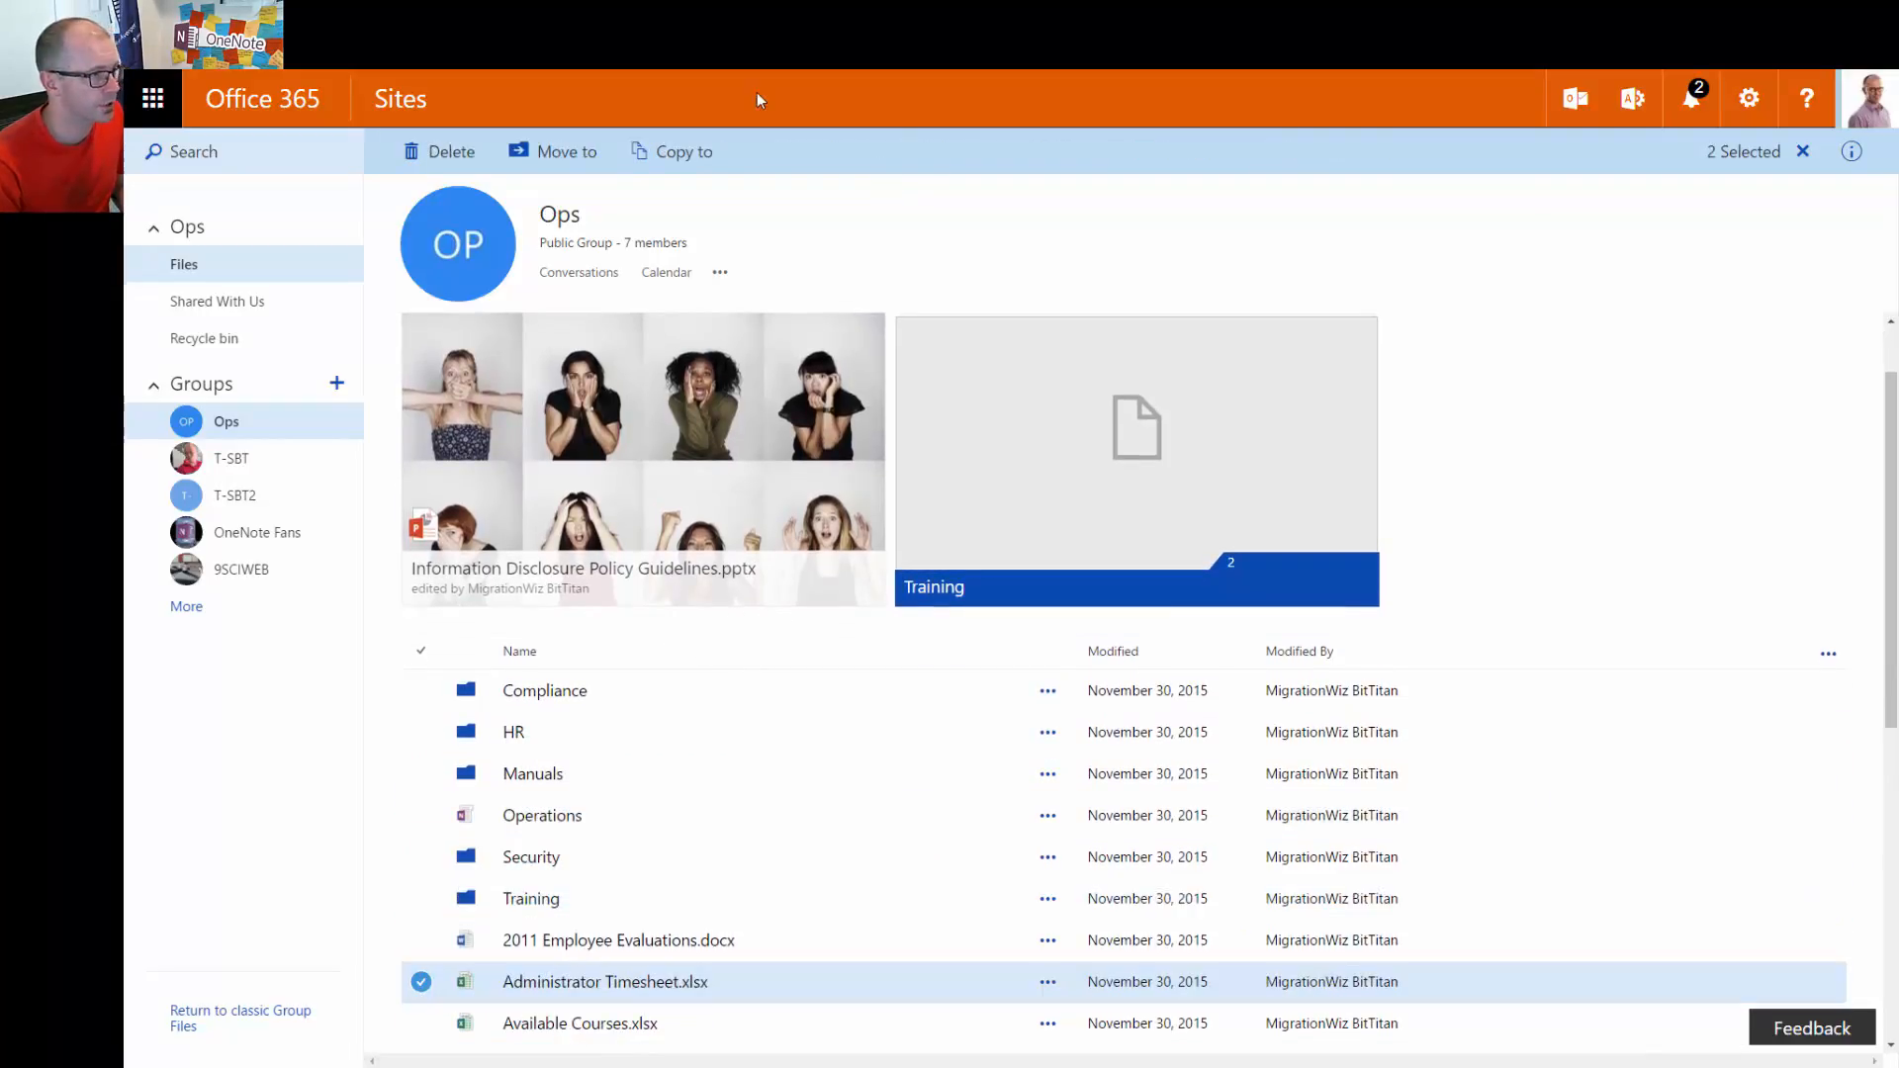
{"action": "scroll", "coordinate": [782, 880], "scroll_direction": "down", "scroll_amount": 4}
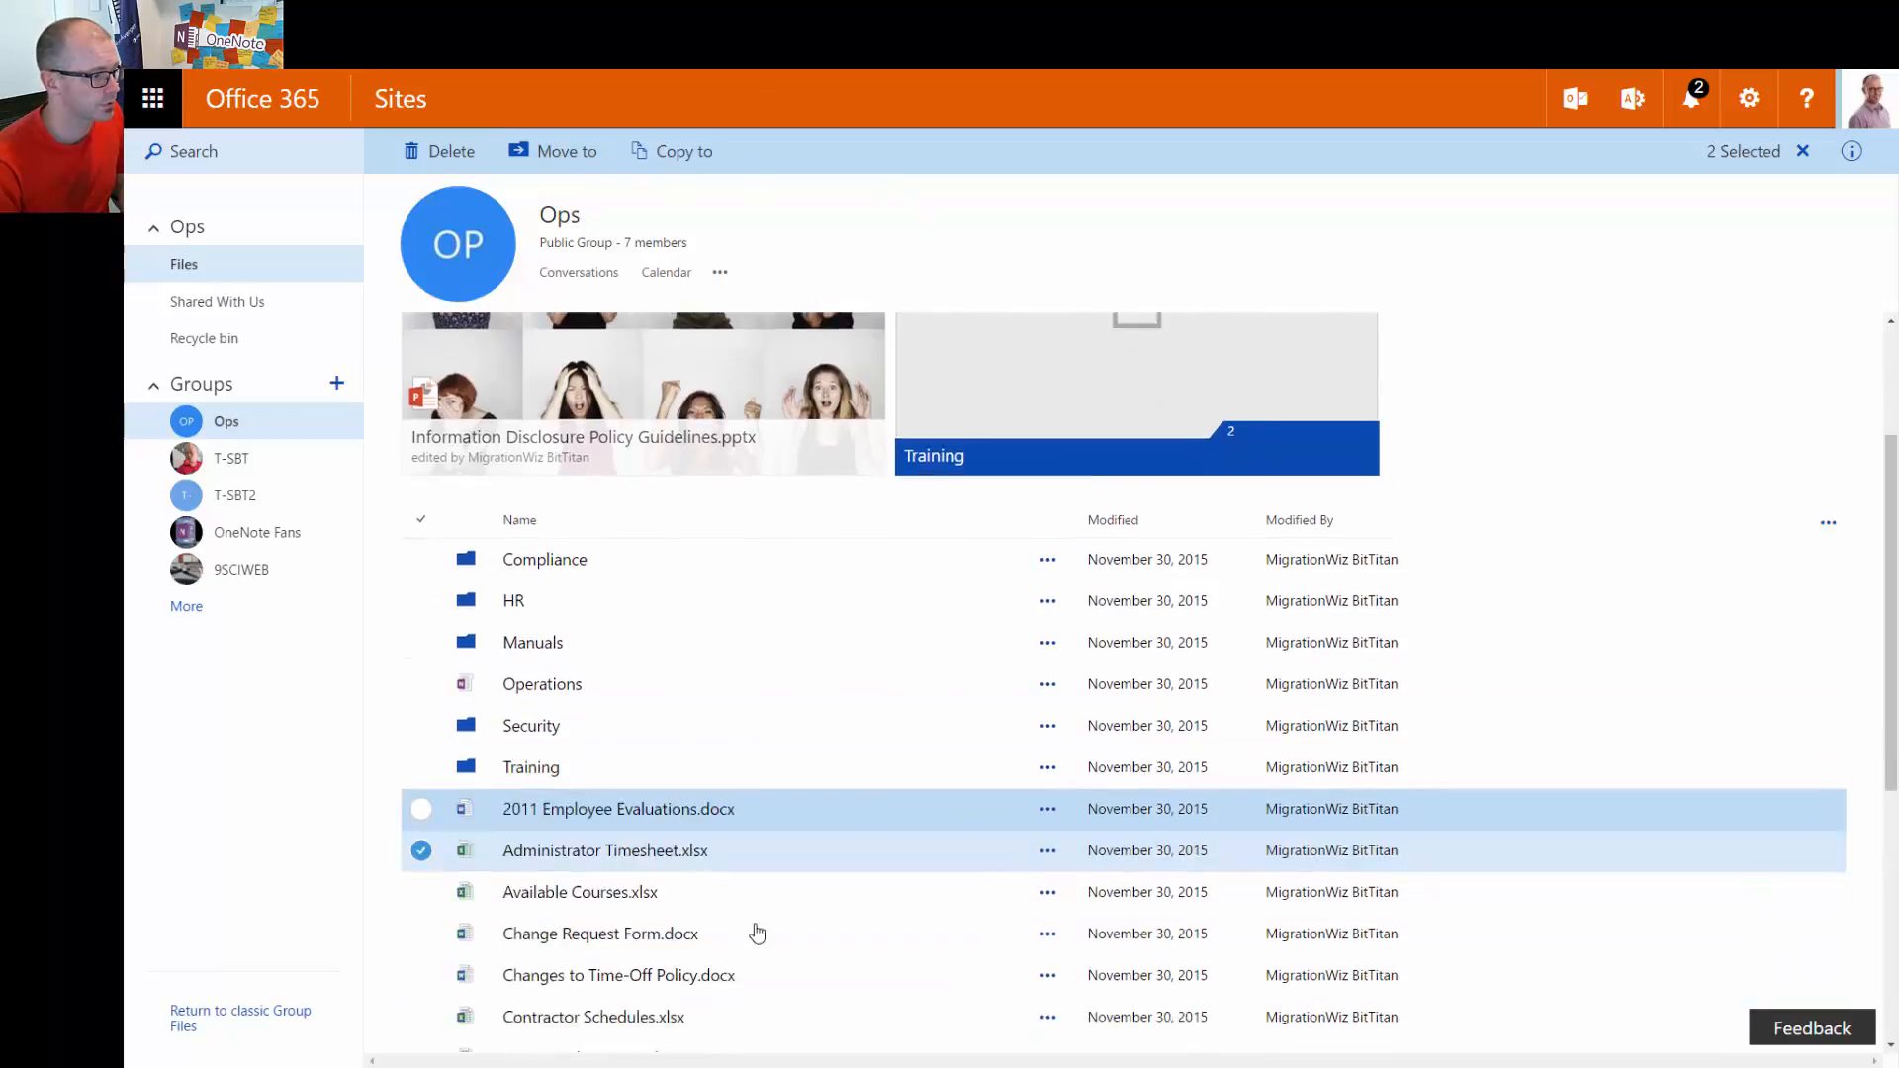
{"action": "left_click", "coordinate": [422, 861]}
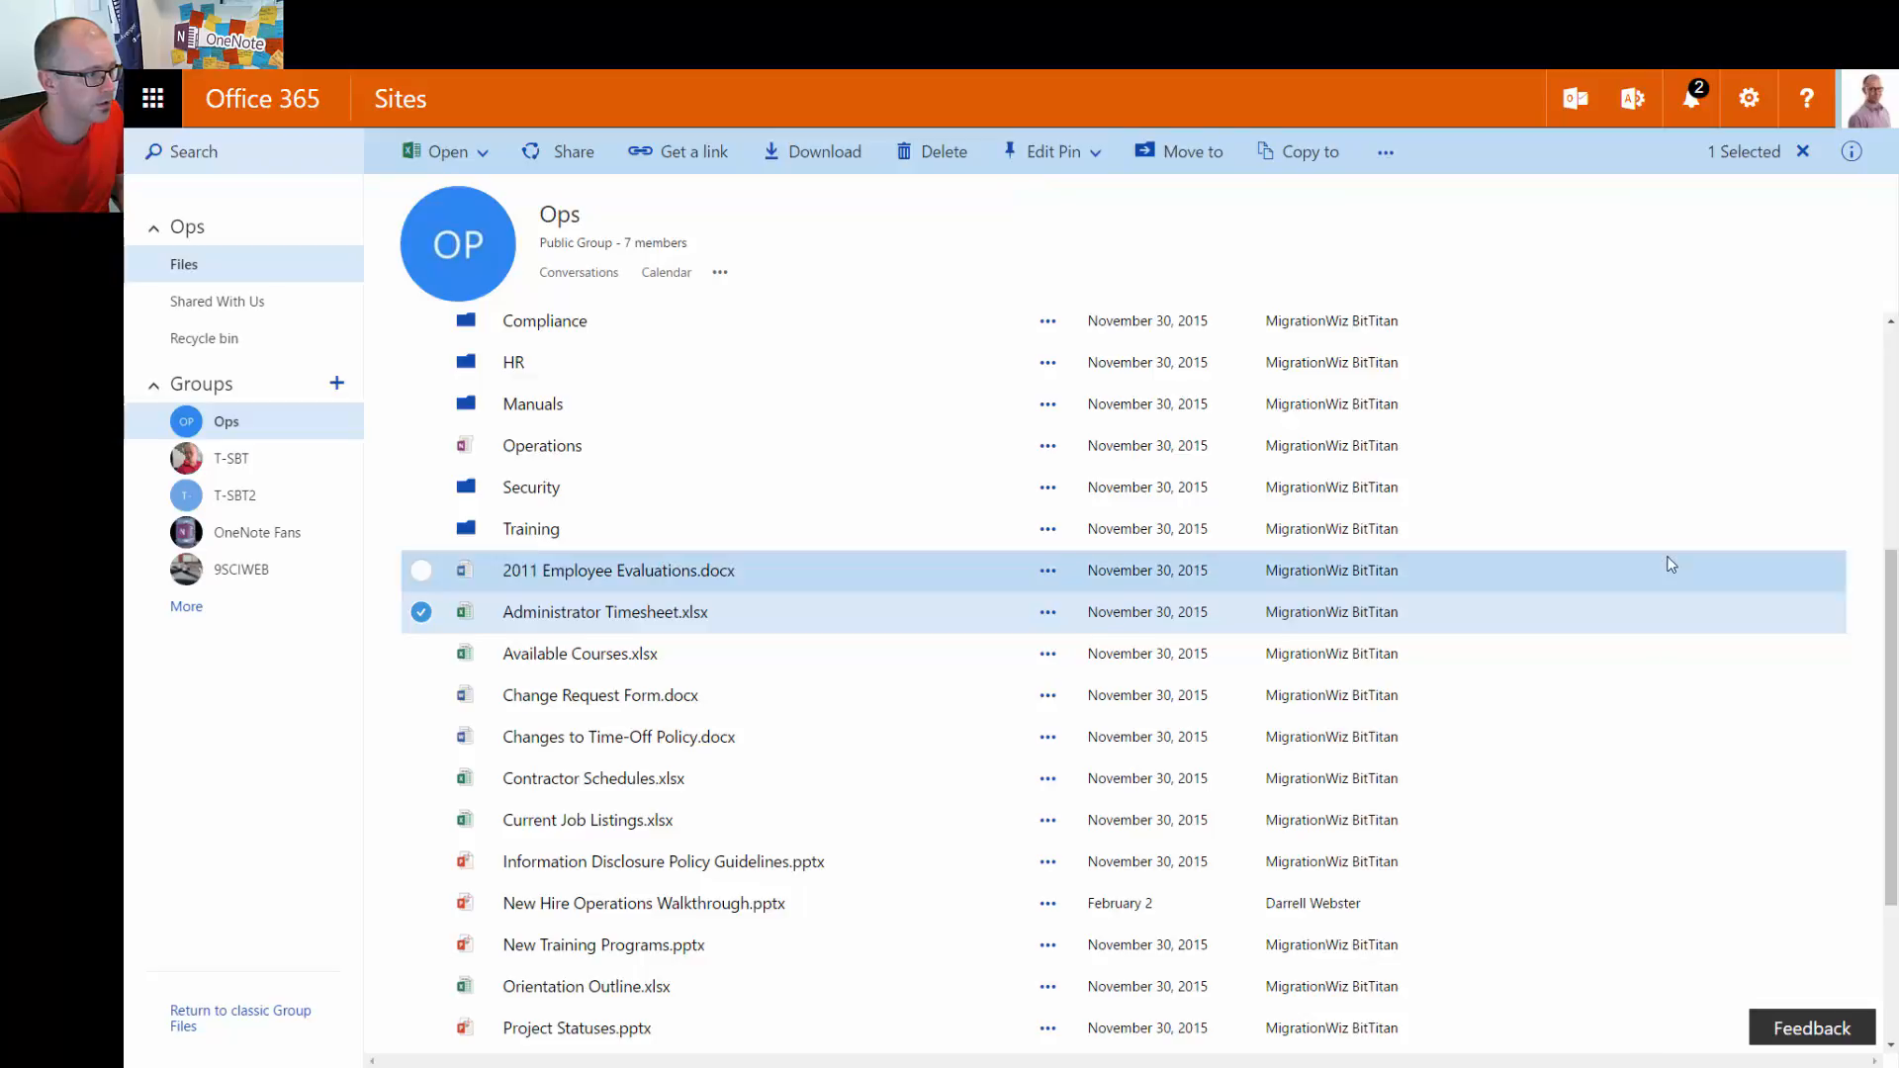
{"action": "scroll", "coordinate": [1670, 559], "scroll_direction": "up", "scroll_amount": 5}
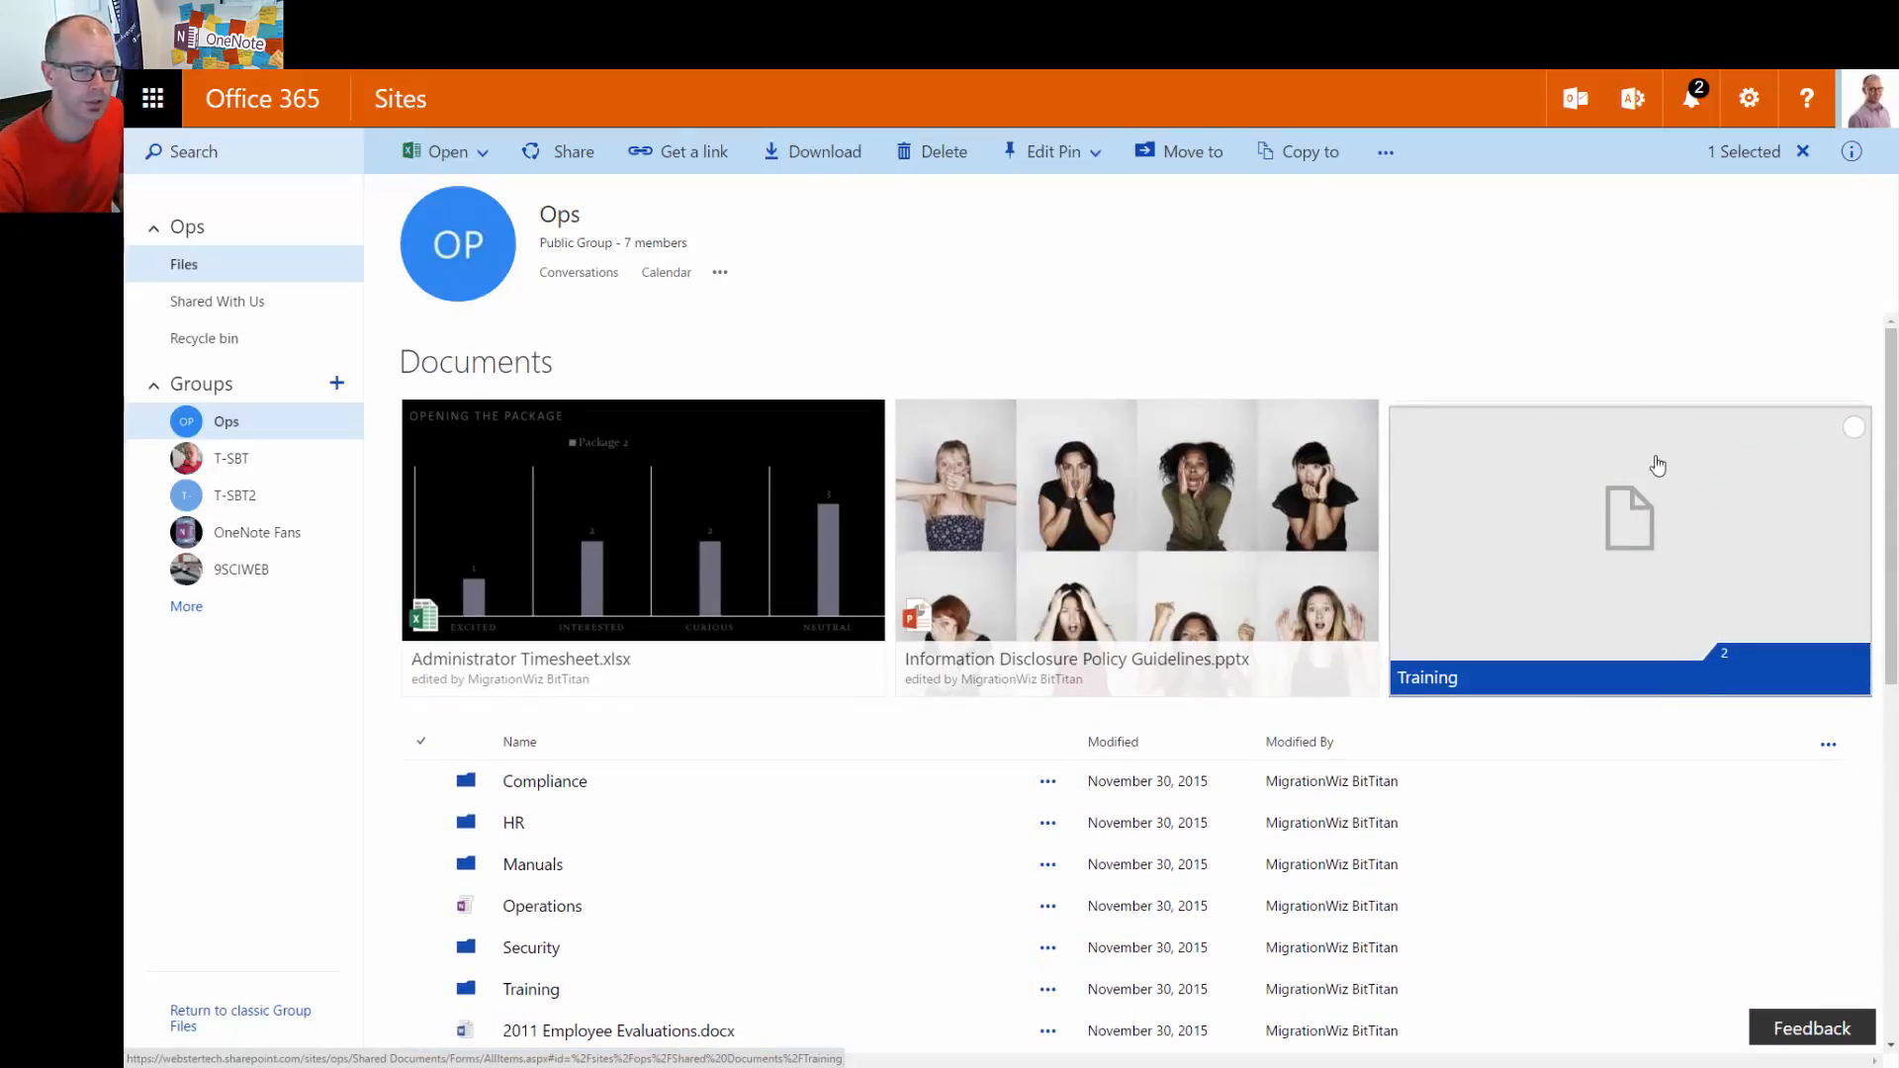
{"action": "left_click", "coordinate": [1100, 155]}
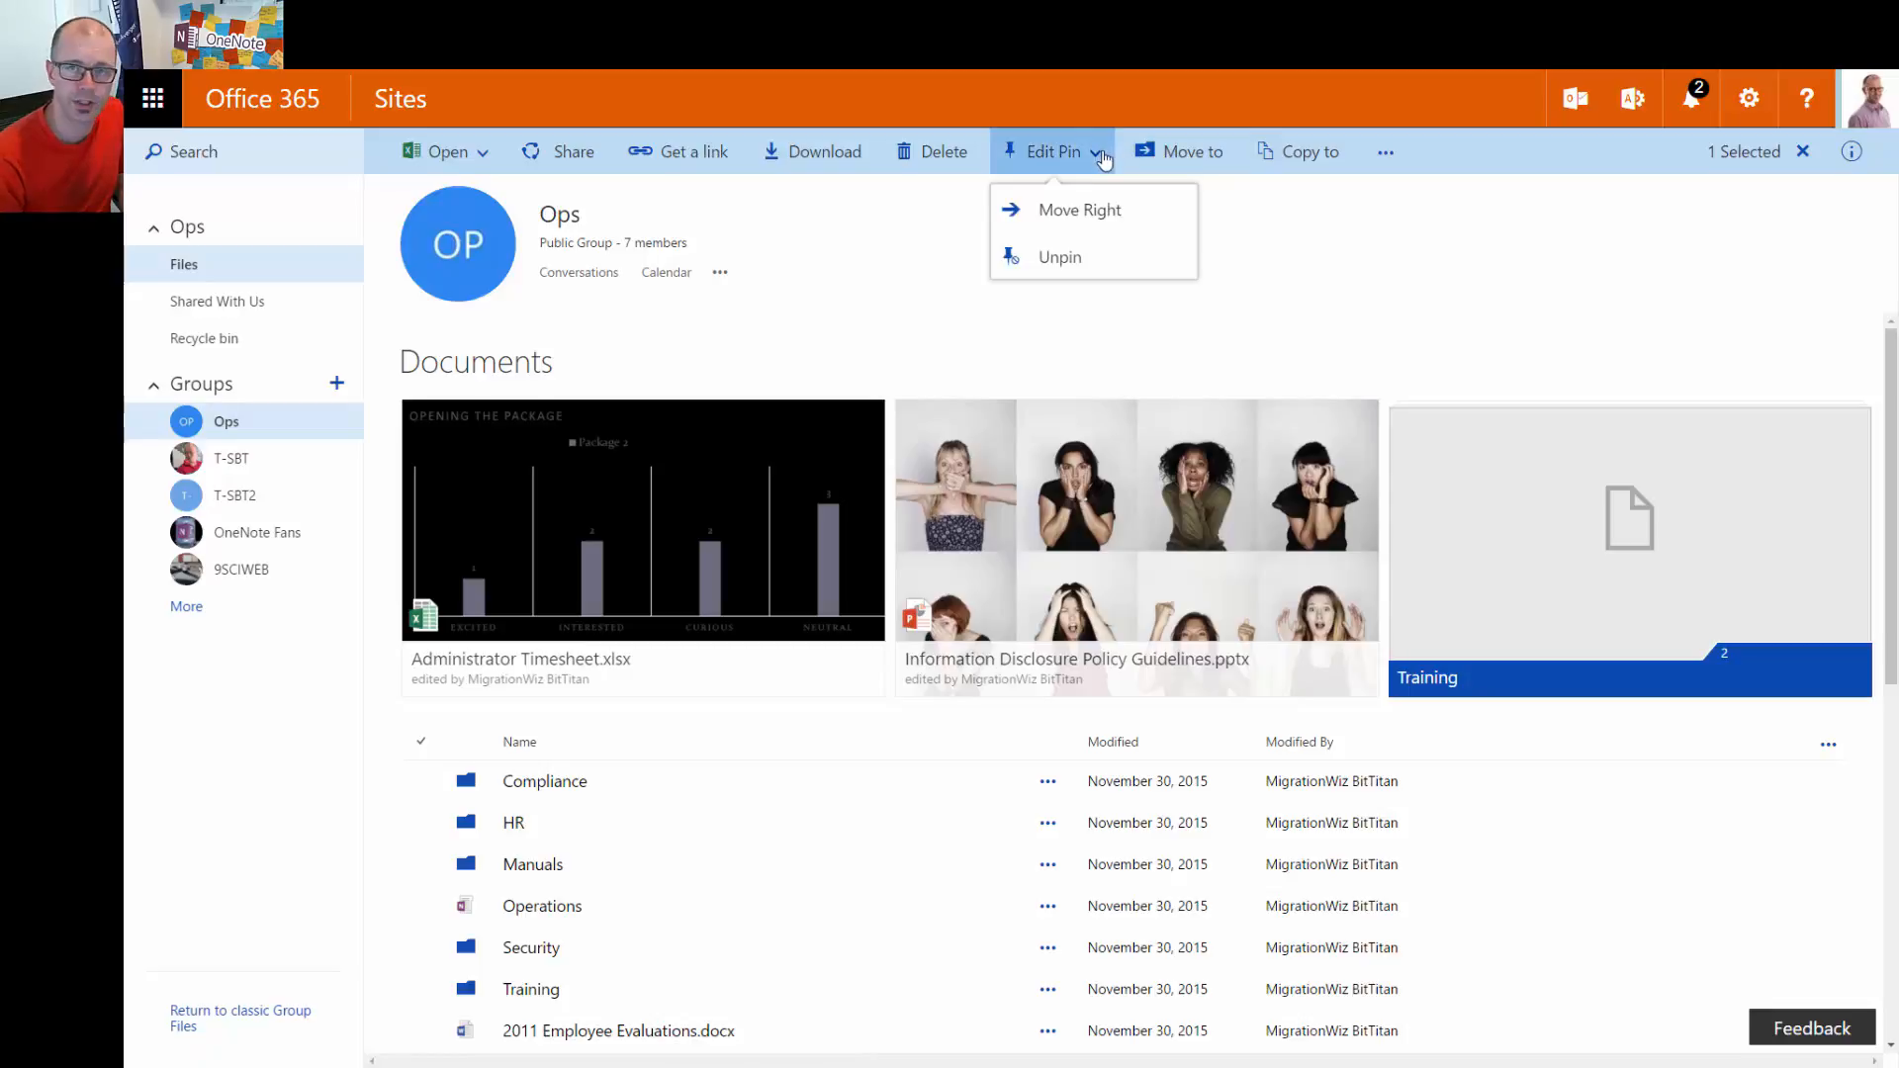
{"action": "left_click", "coordinate": [1085, 225]}
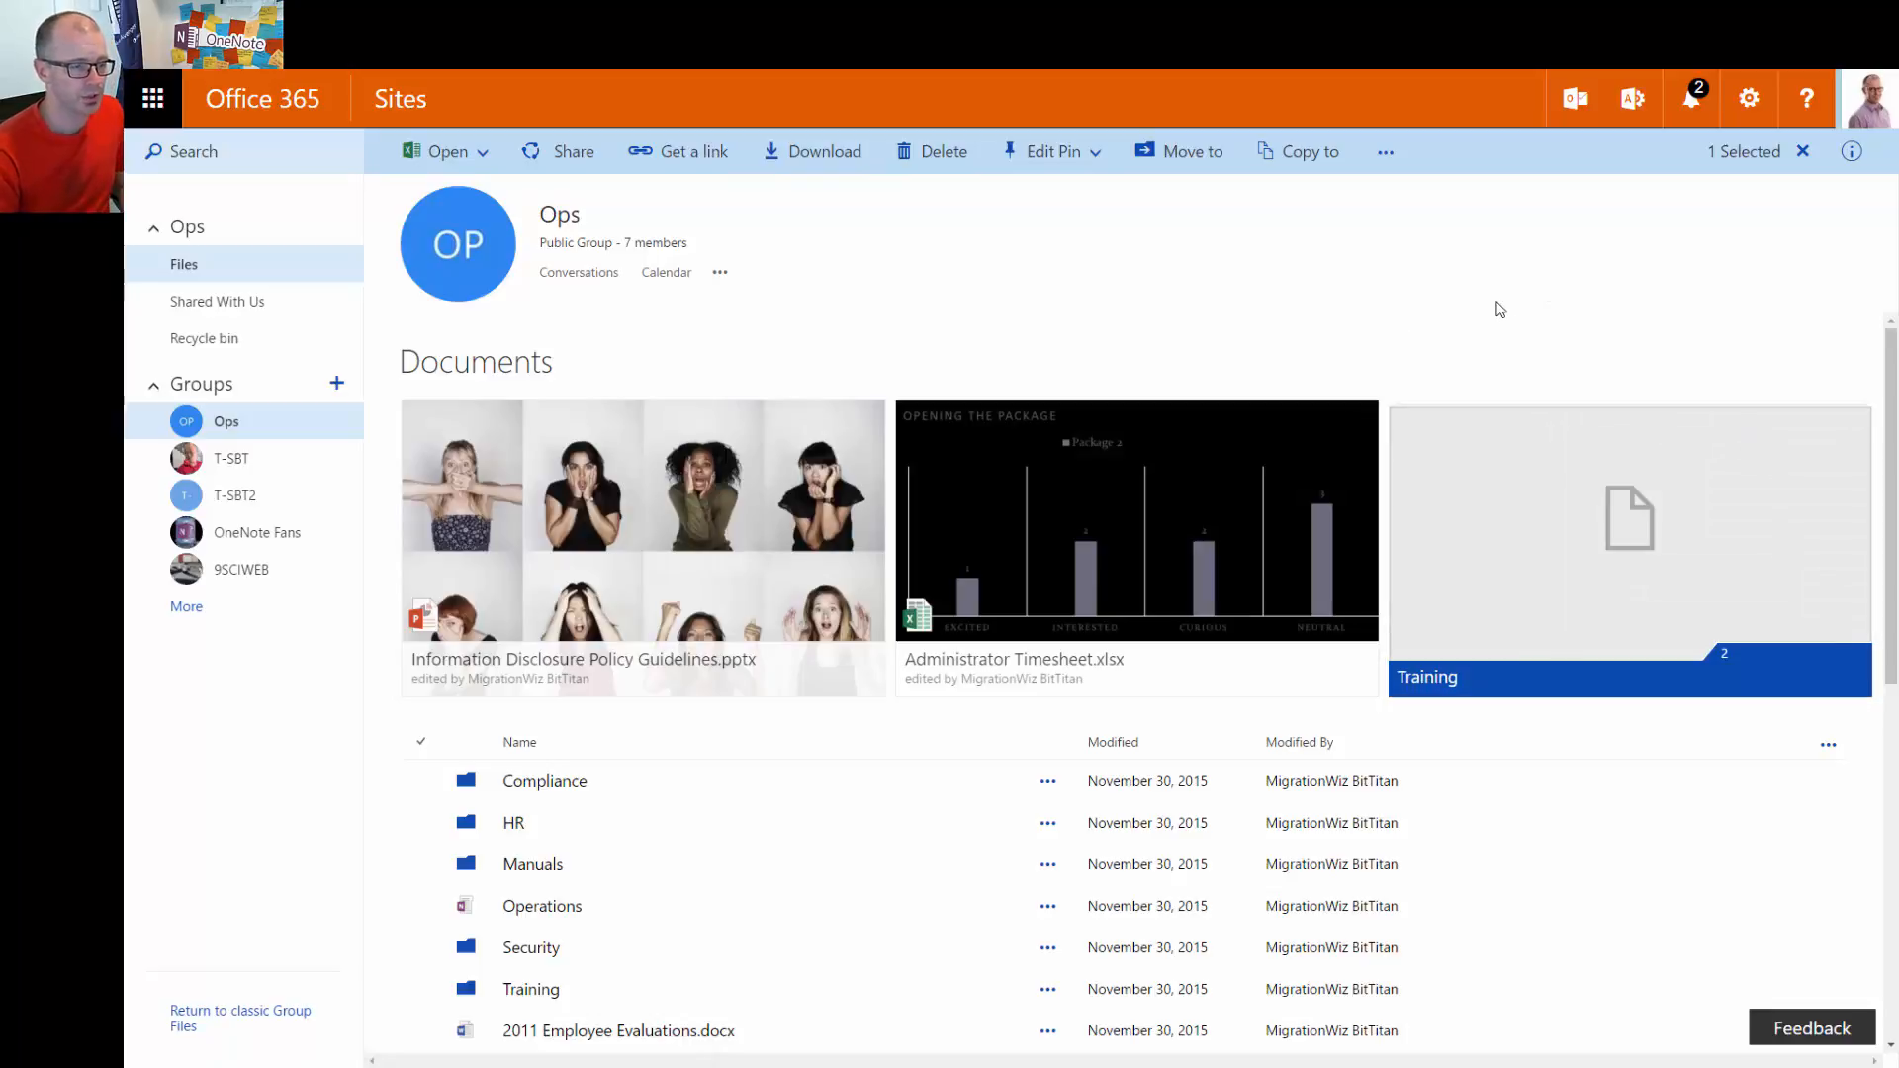
{"action": "left_click", "coordinate": [1518, 536]}
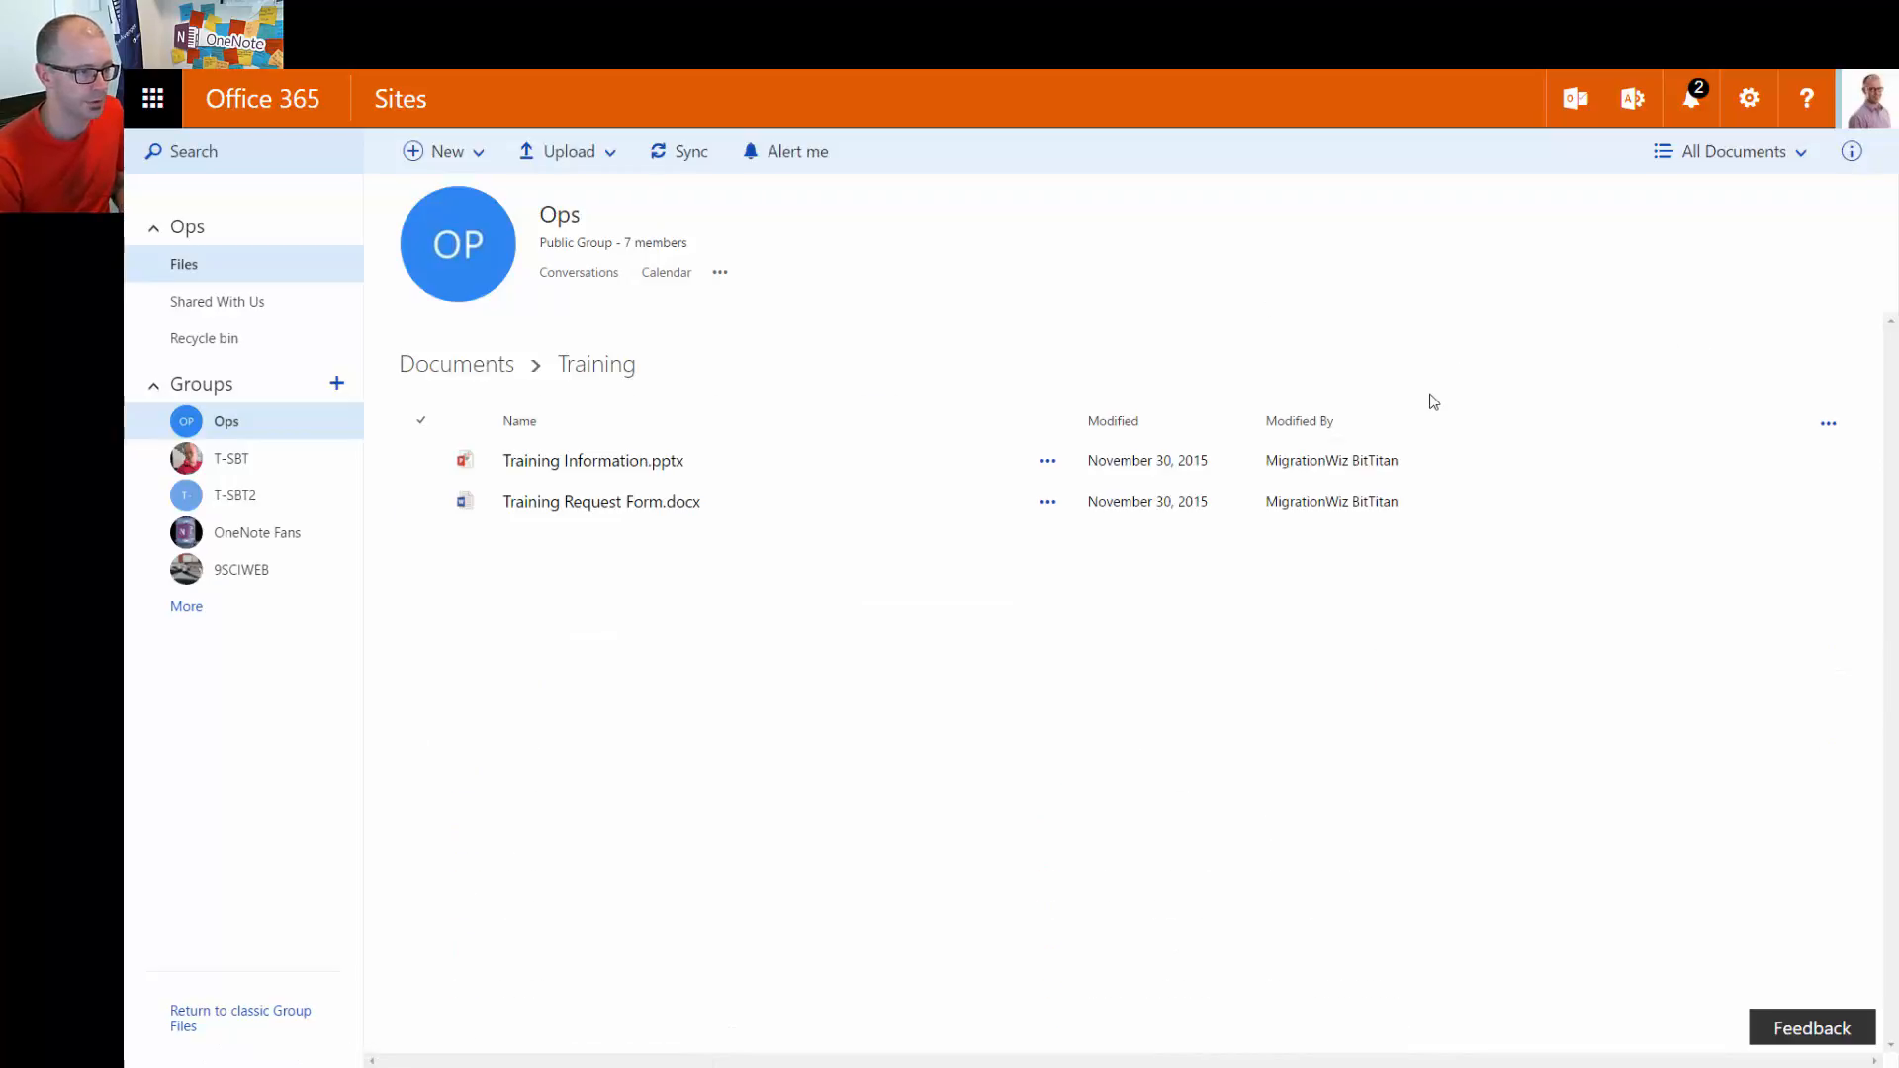
{"action": "key", "text": "alt+Left"}
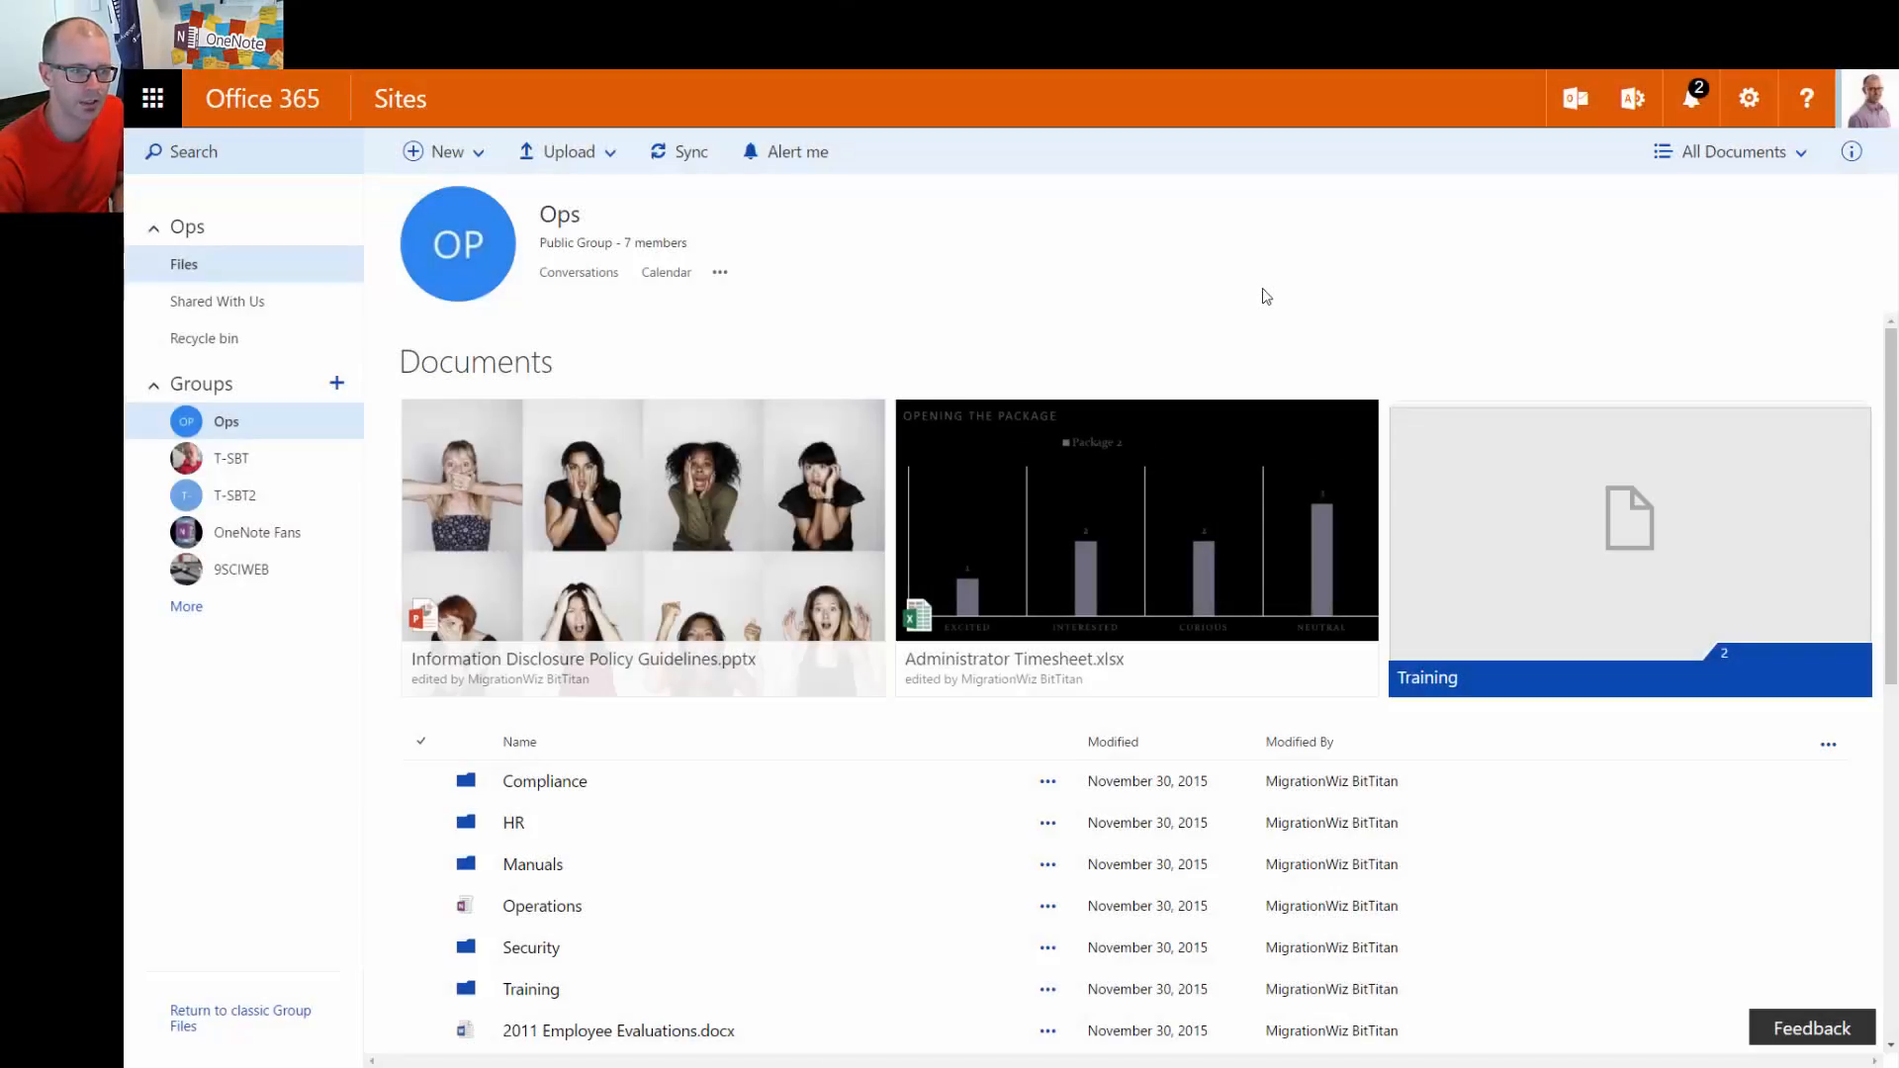
Open Library settings for Ops Documents from the gear menu
{"action": "left_click", "coordinate": [1749, 153]}
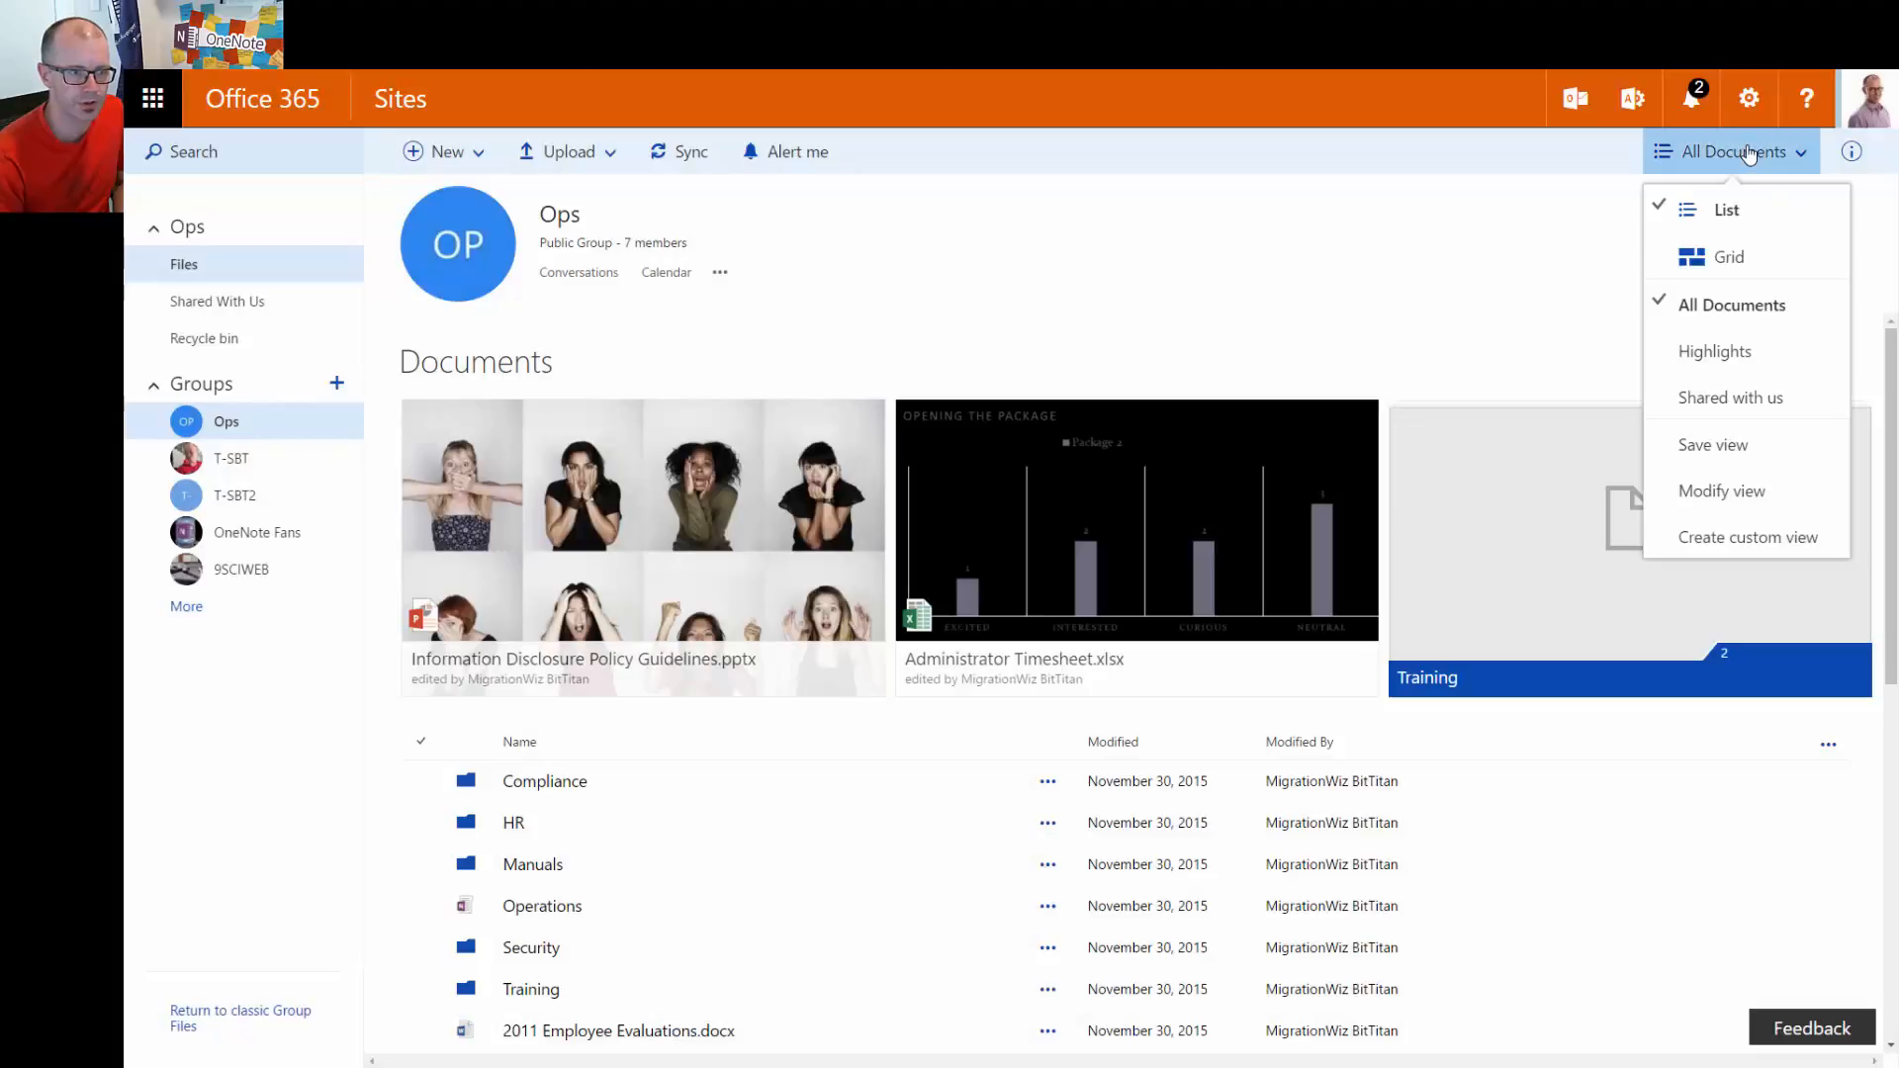
{"action": "left_click", "coordinate": [1488, 273]}
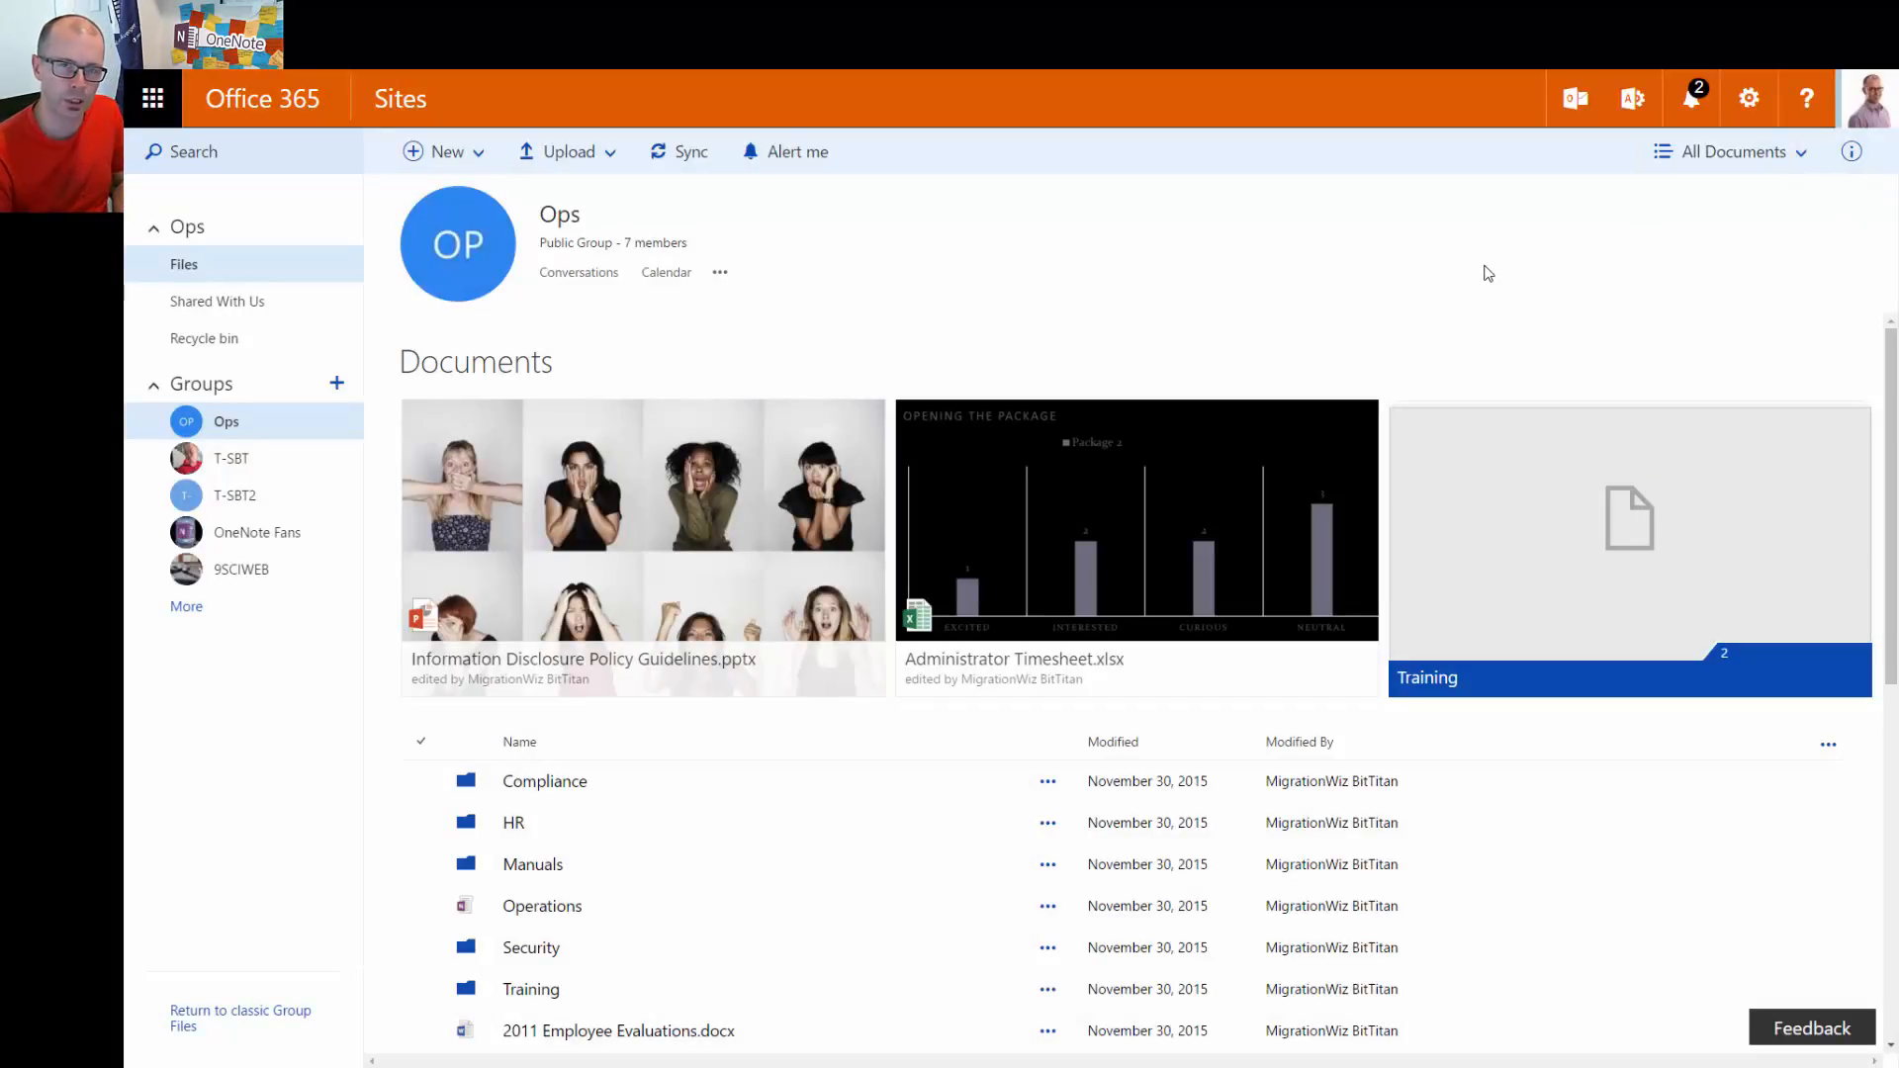
{"action": "left_click", "coordinate": [1749, 99]}
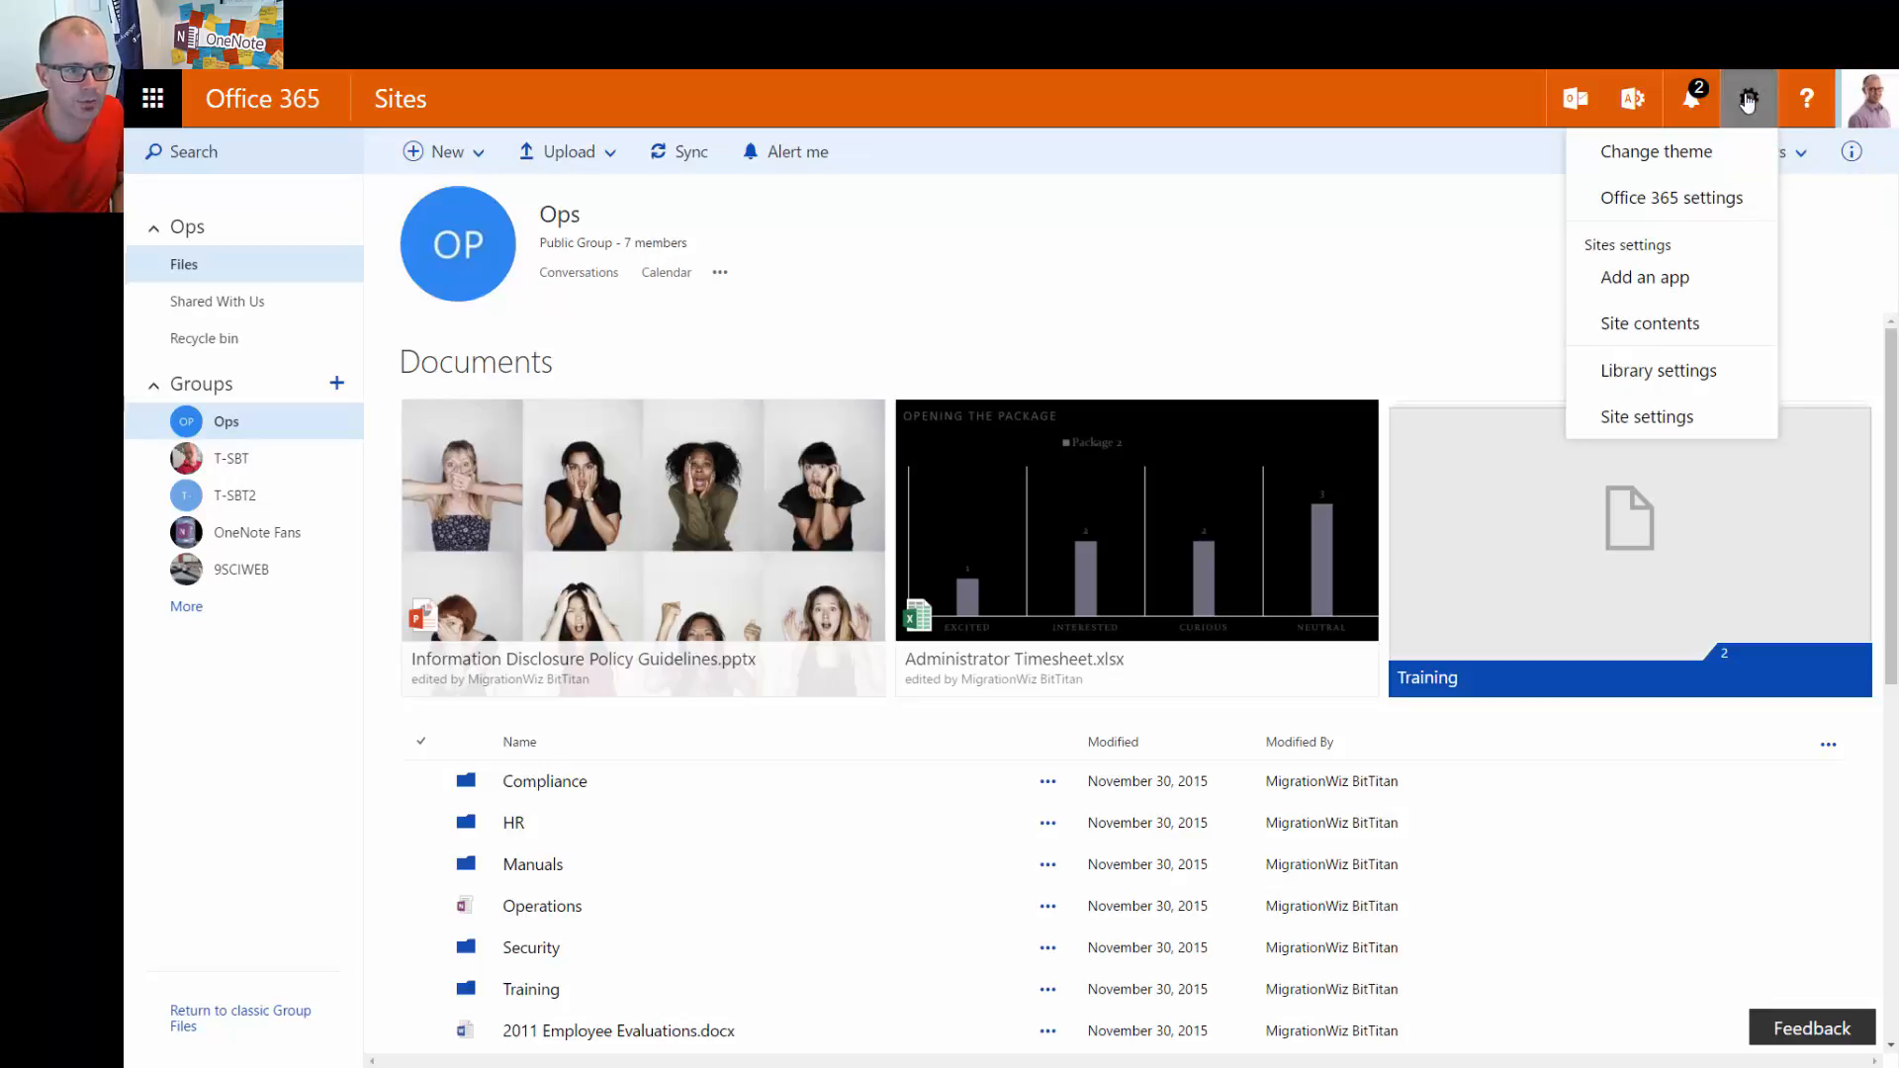
{"action": "left_click", "coordinate": [1711, 373]}
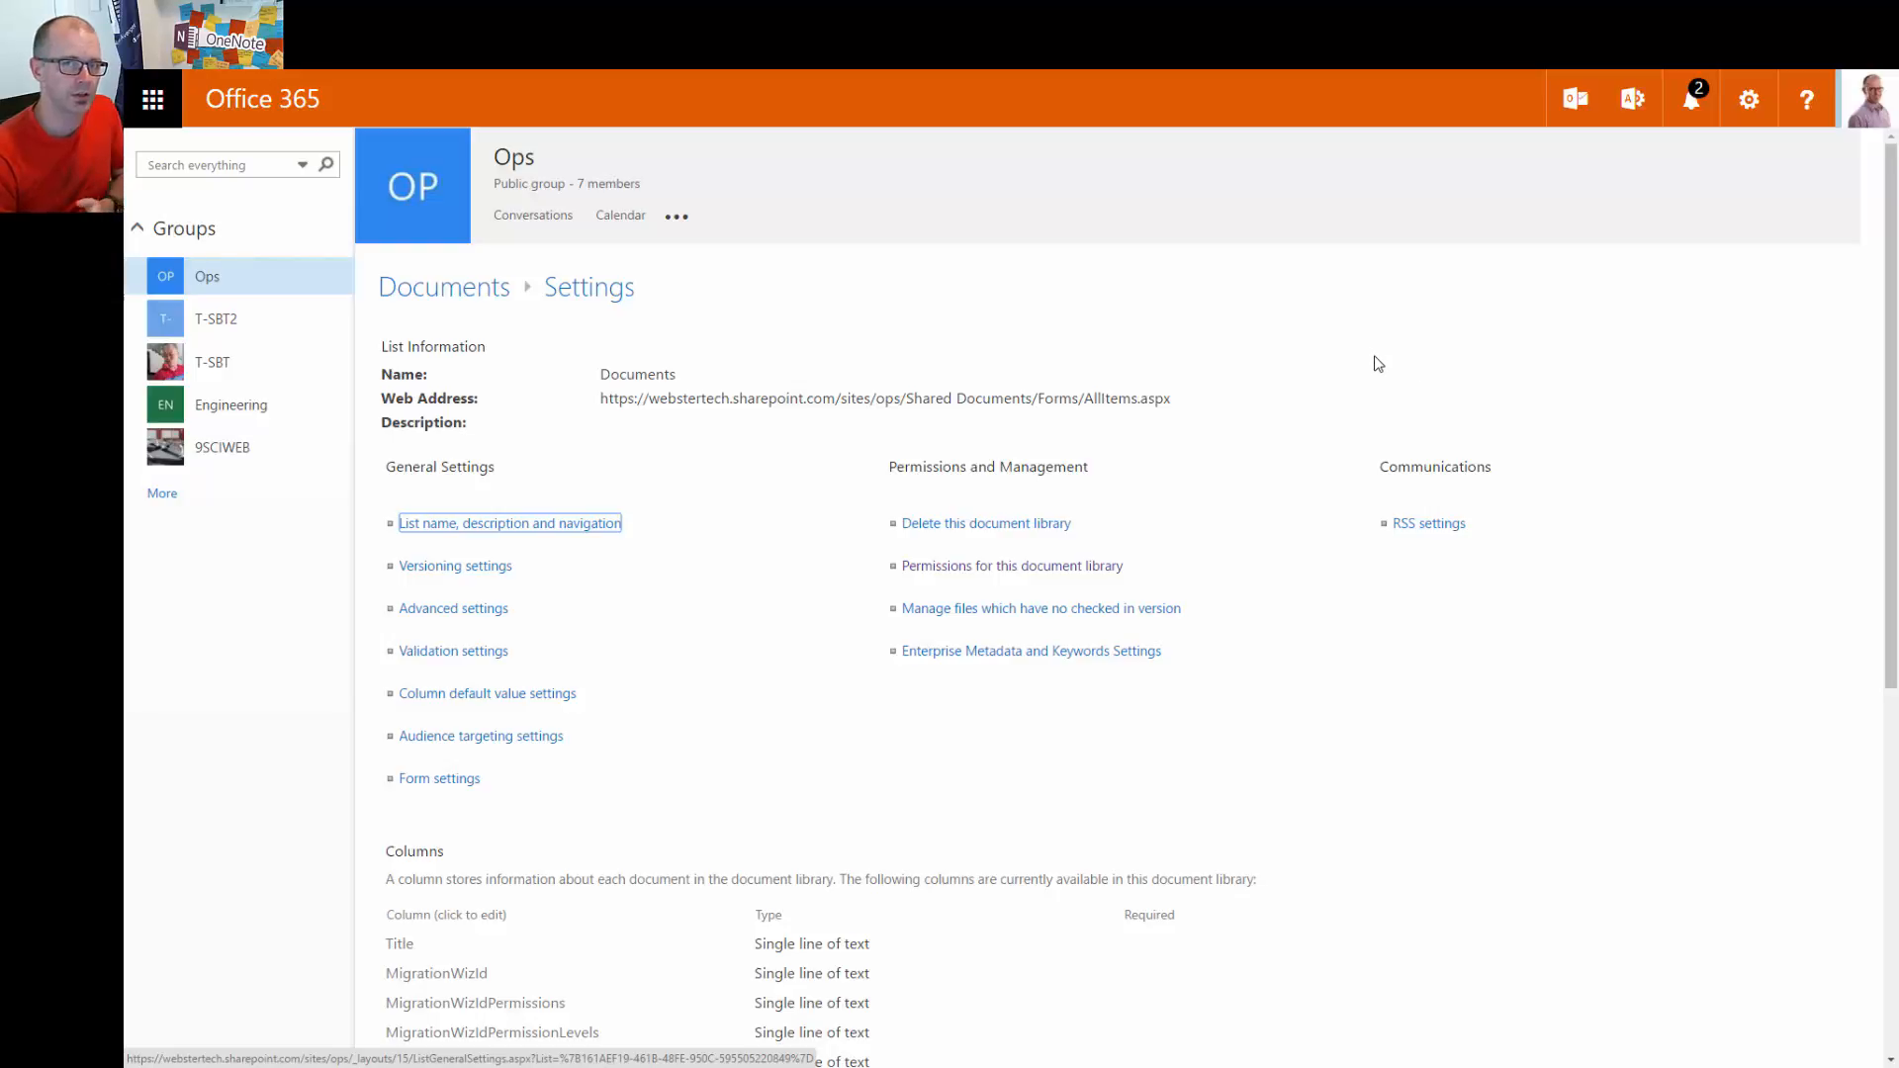
Turn on 'Add an Enterprise Keywords column to this list' in Enterprise Metadata and Keywords Settings
{"action": "left_click", "coordinate": [967, 657]}
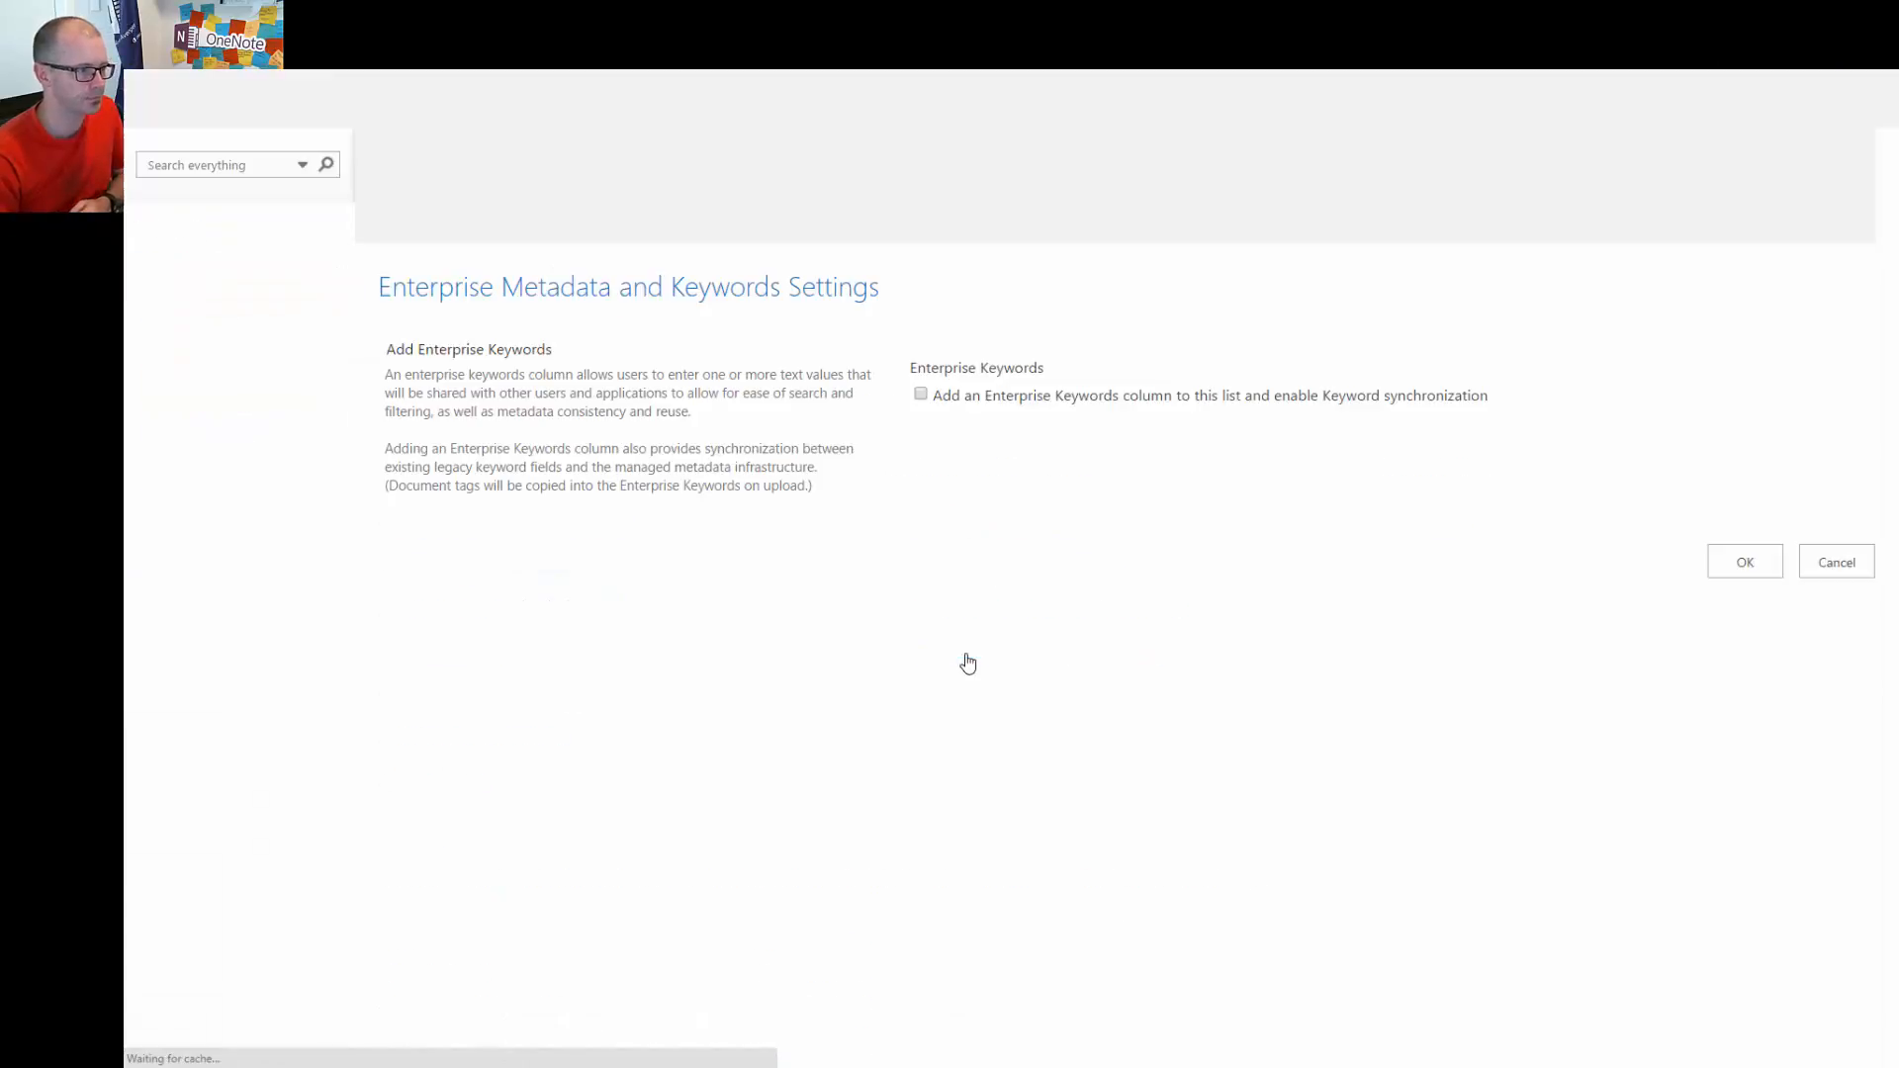
{"action": "left_click", "coordinate": [921, 395]}
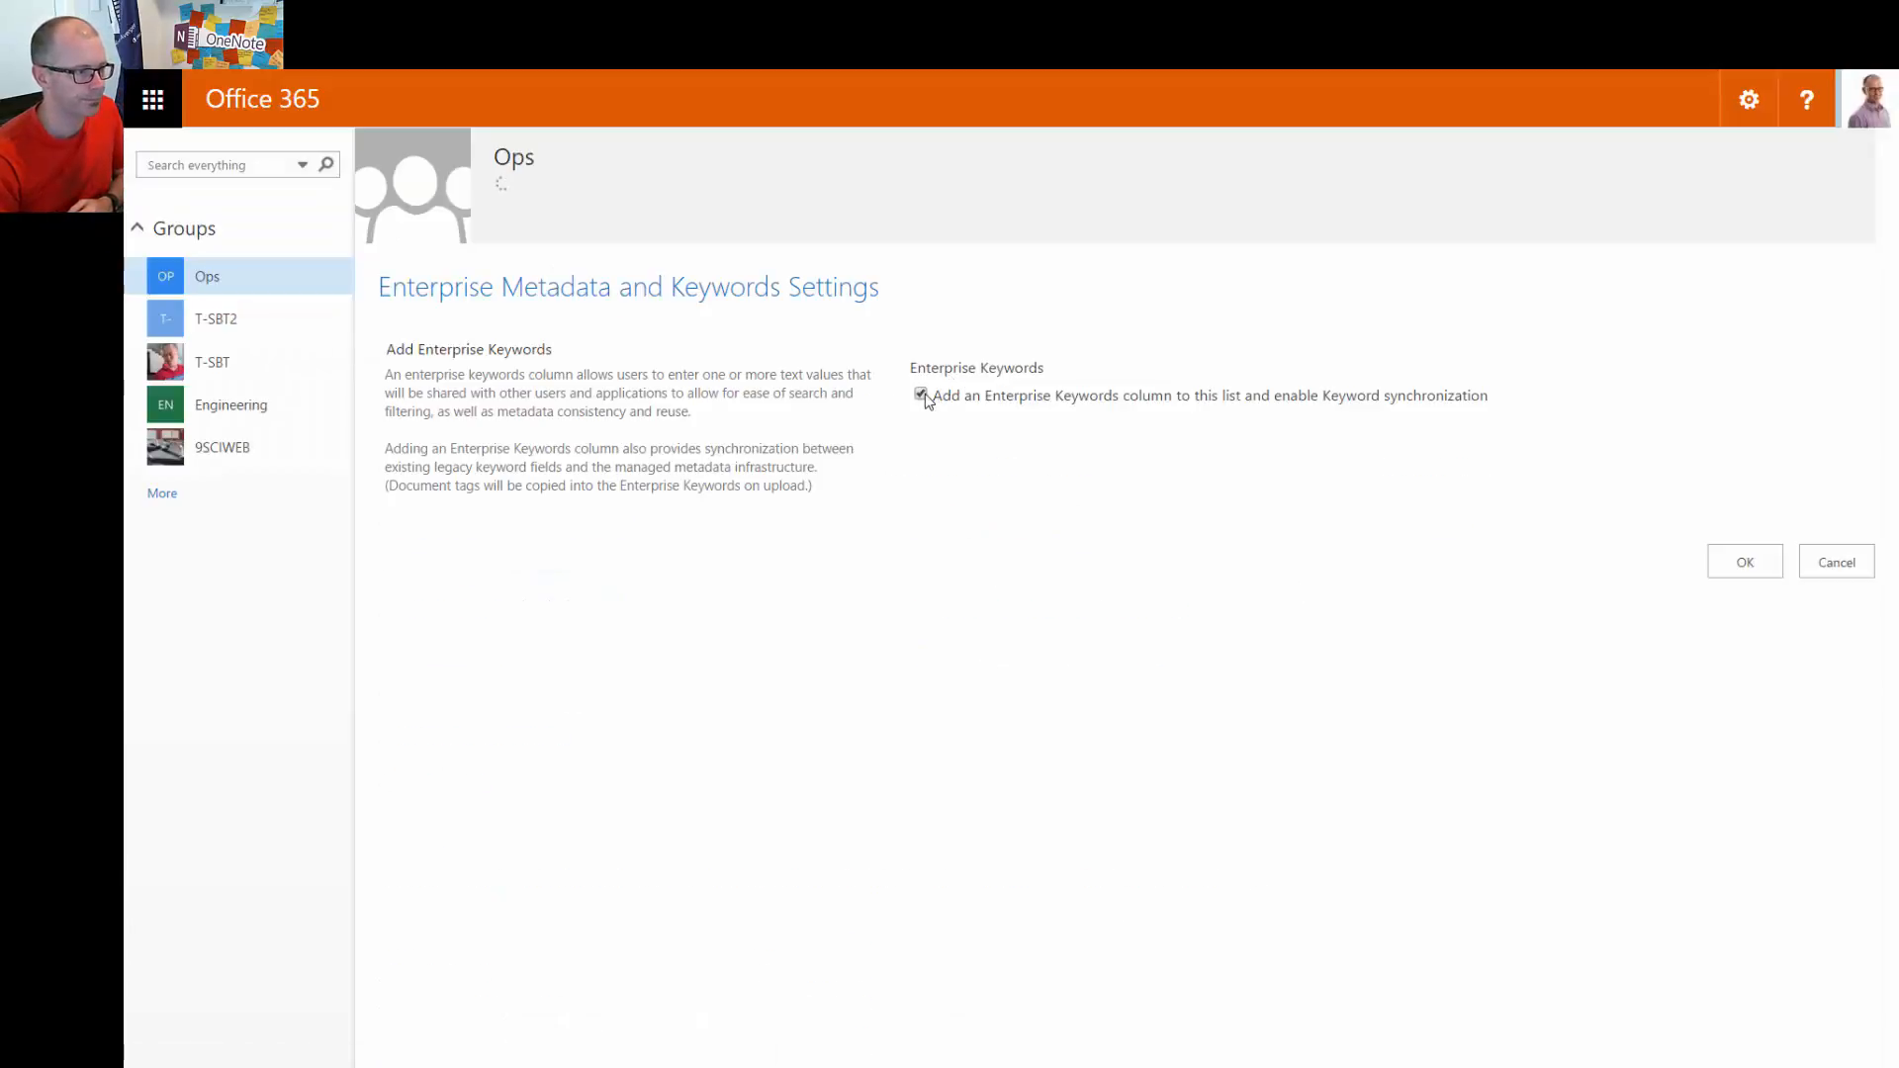
{"action": "left_click", "coordinate": [1746, 562]}
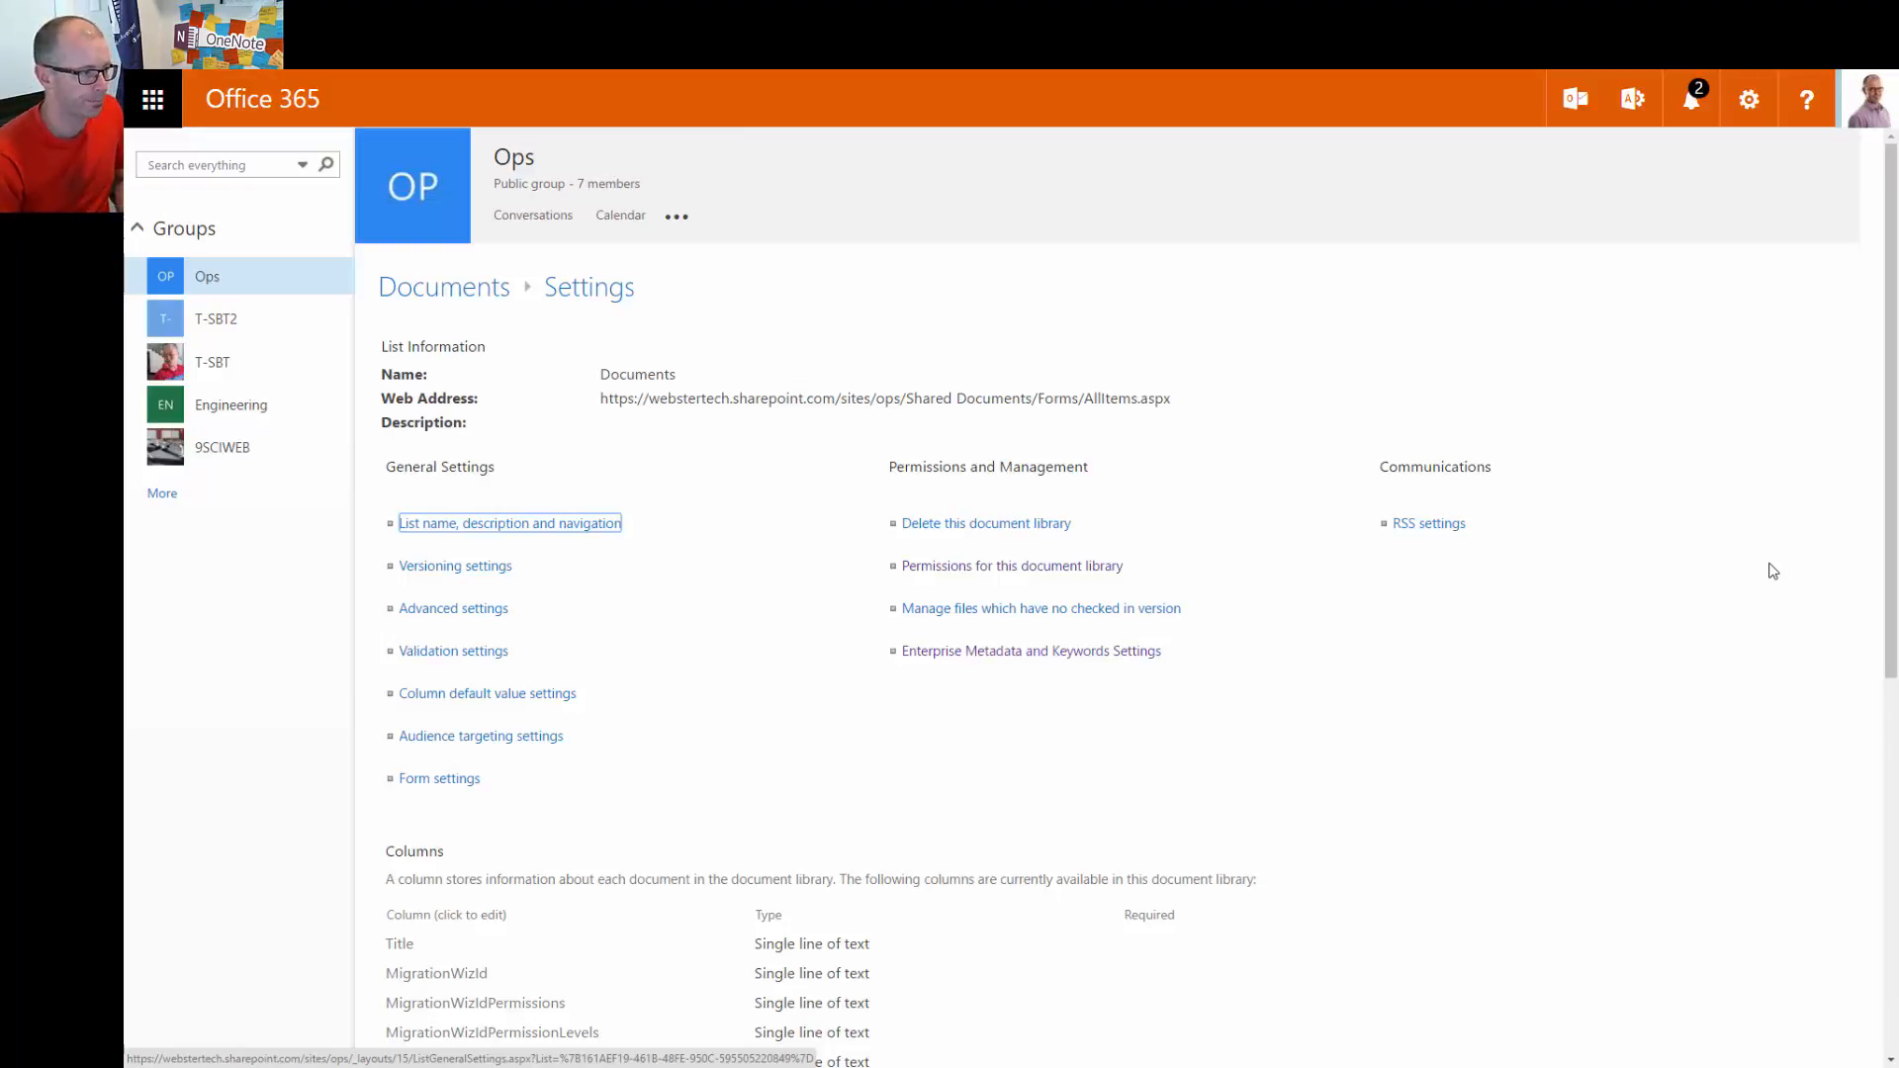
{"action": "scroll", "coordinate": [1736, 560], "scroll_direction": "down", "scroll_amount": 2}
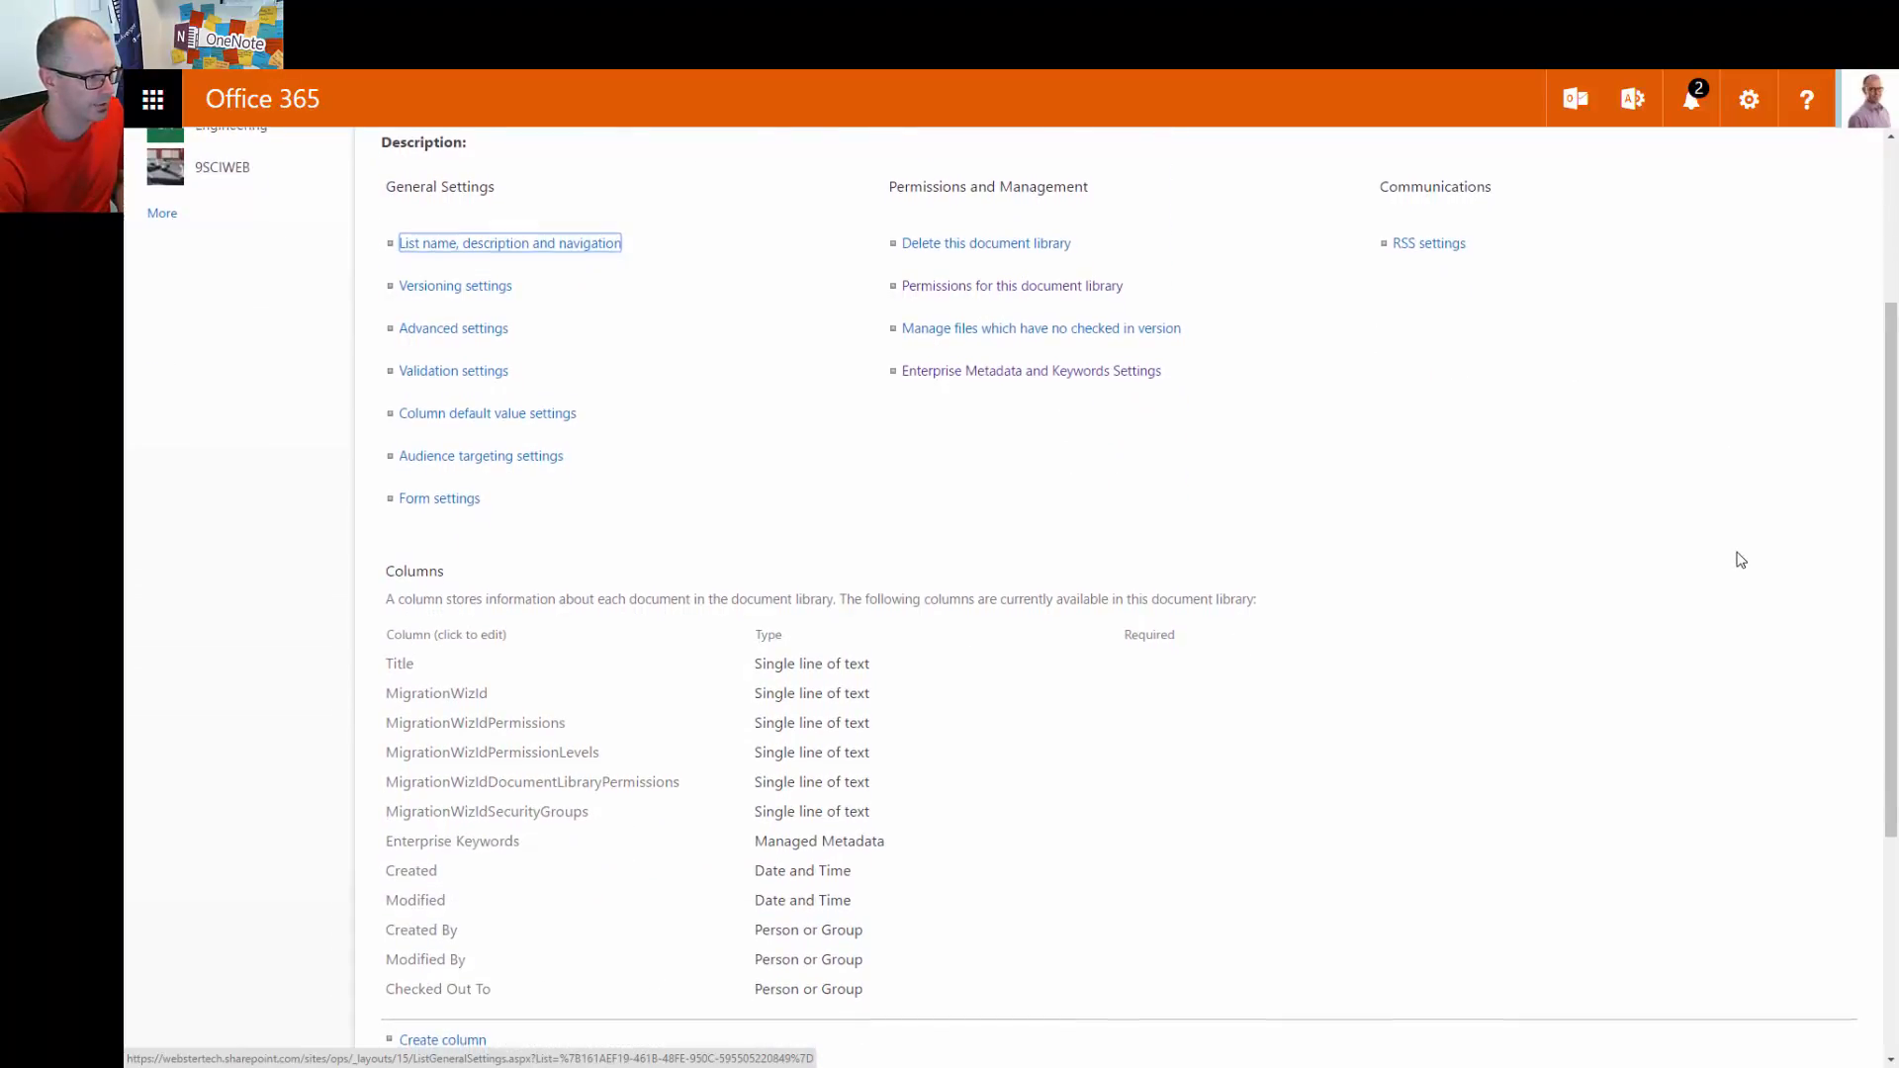
{"action": "scroll", "coordinate": [1741, 559], "scroll_direction": "down", "scroll_amount": 1}
{"action": "scroll", "coordinate": [1741, 558], "scroll_direction": "down", "scroll_amount": 1}
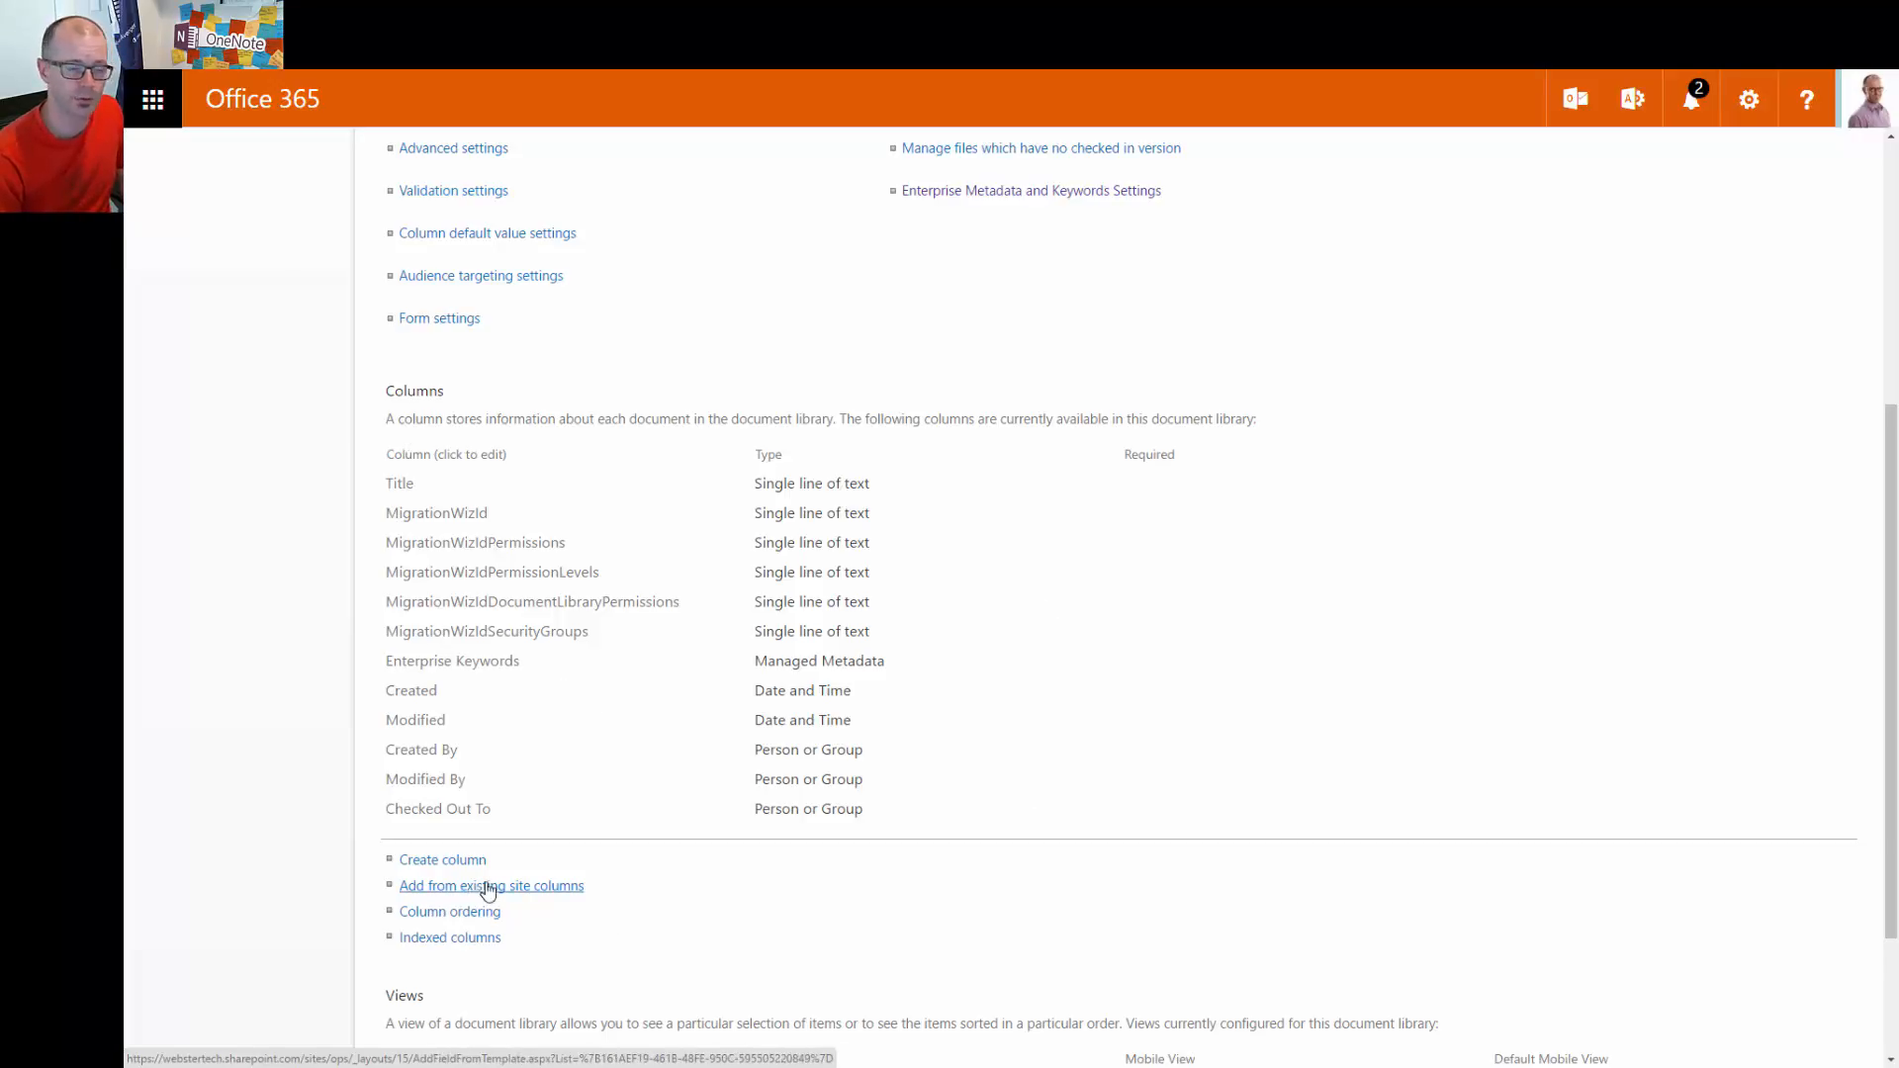
{"action": "scroll", "coordinate": [791, 833], "scroll_direction": "down", "scroll_amount": 1}
{"action": "scroll", "coordinate": [797, 833], "scroll_direction": "down", "scroll_amount": 2}
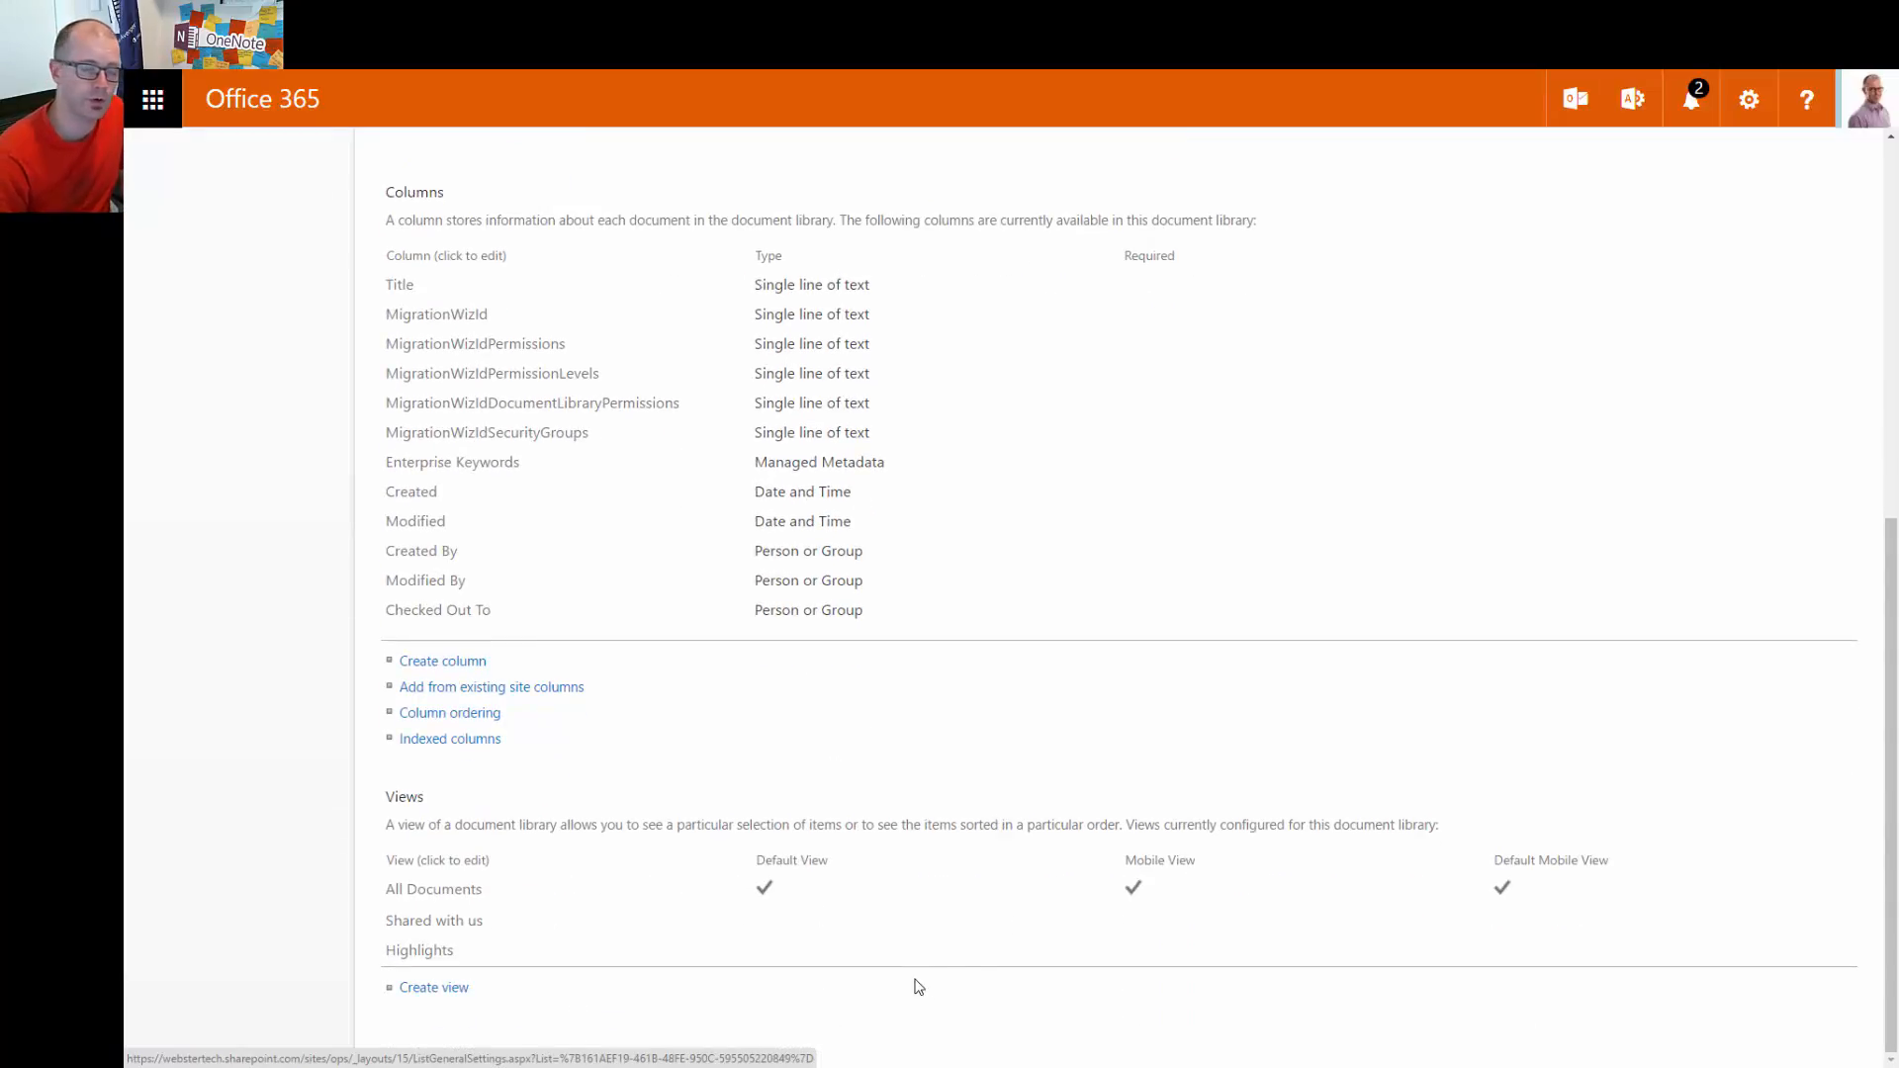
{"action": "left_click", "coordinate": [443, 952]}
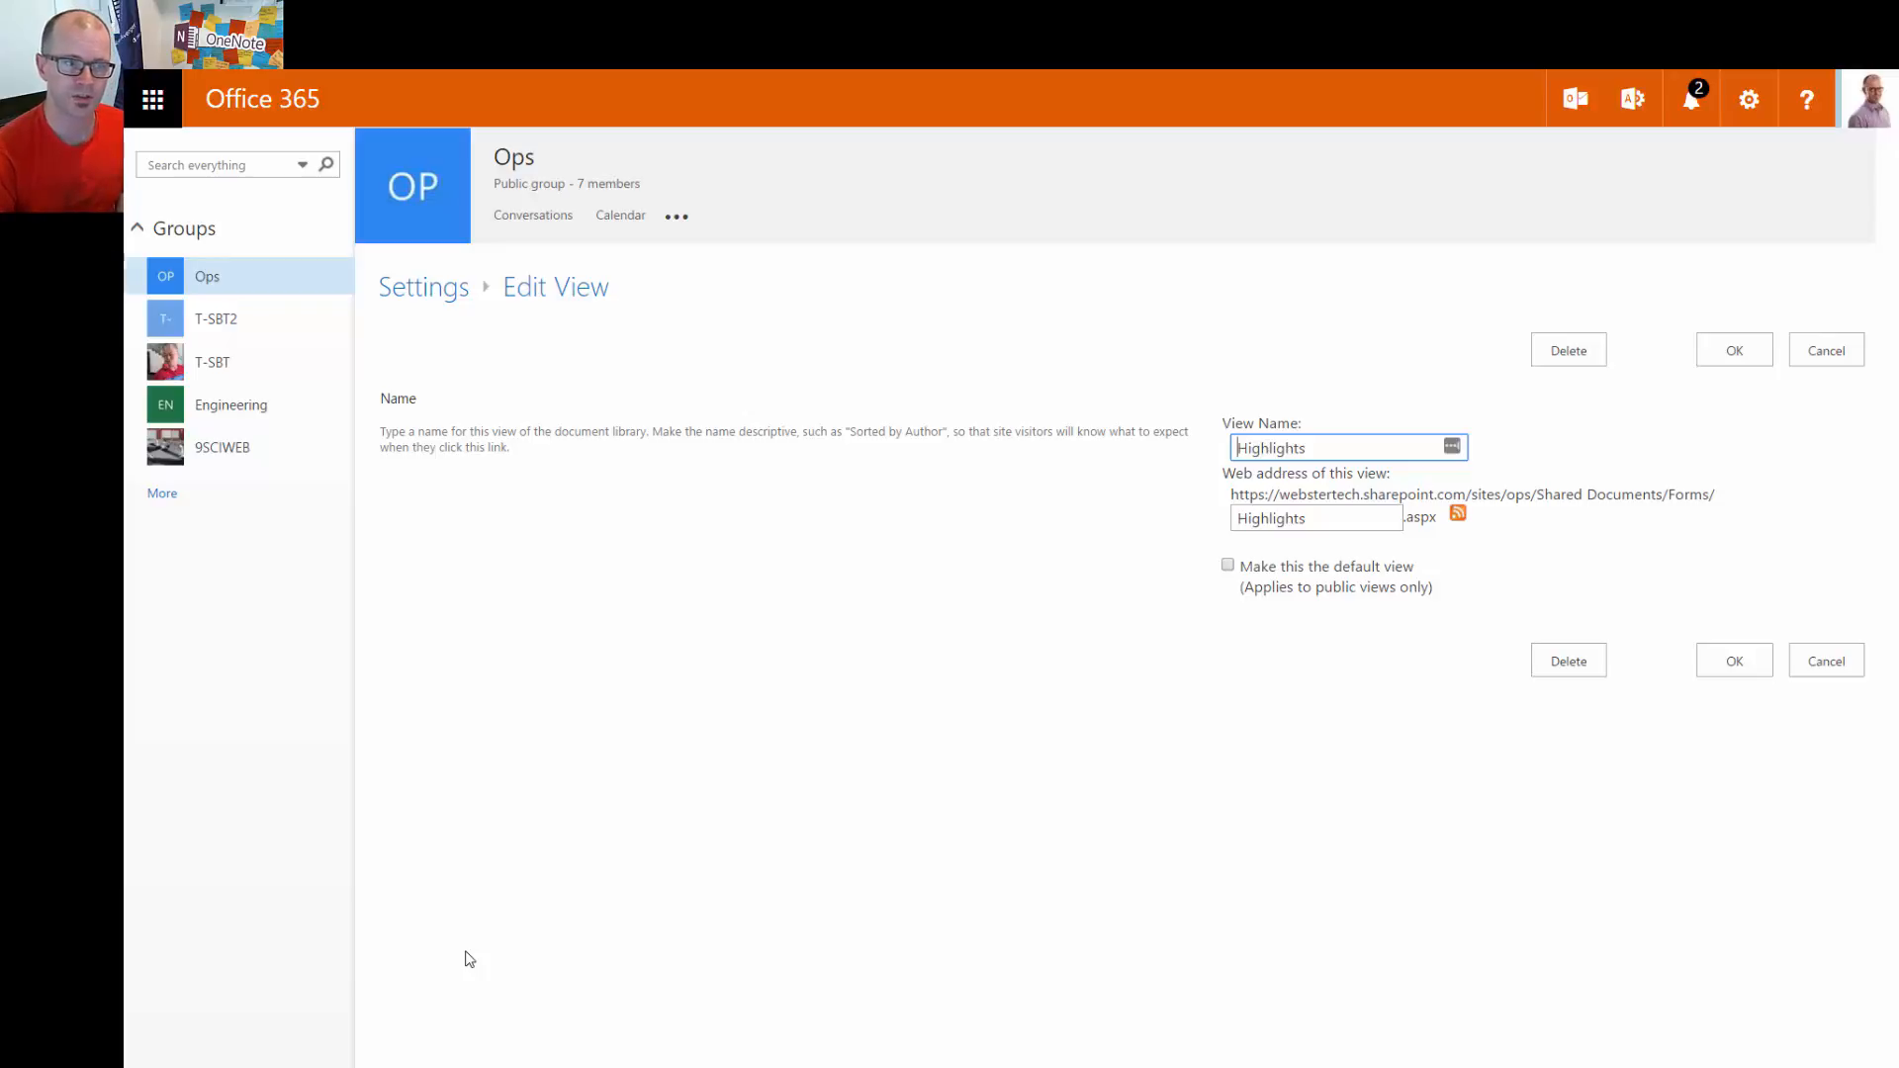
{"action": "left_click", "coordinate": [1860, 670]}
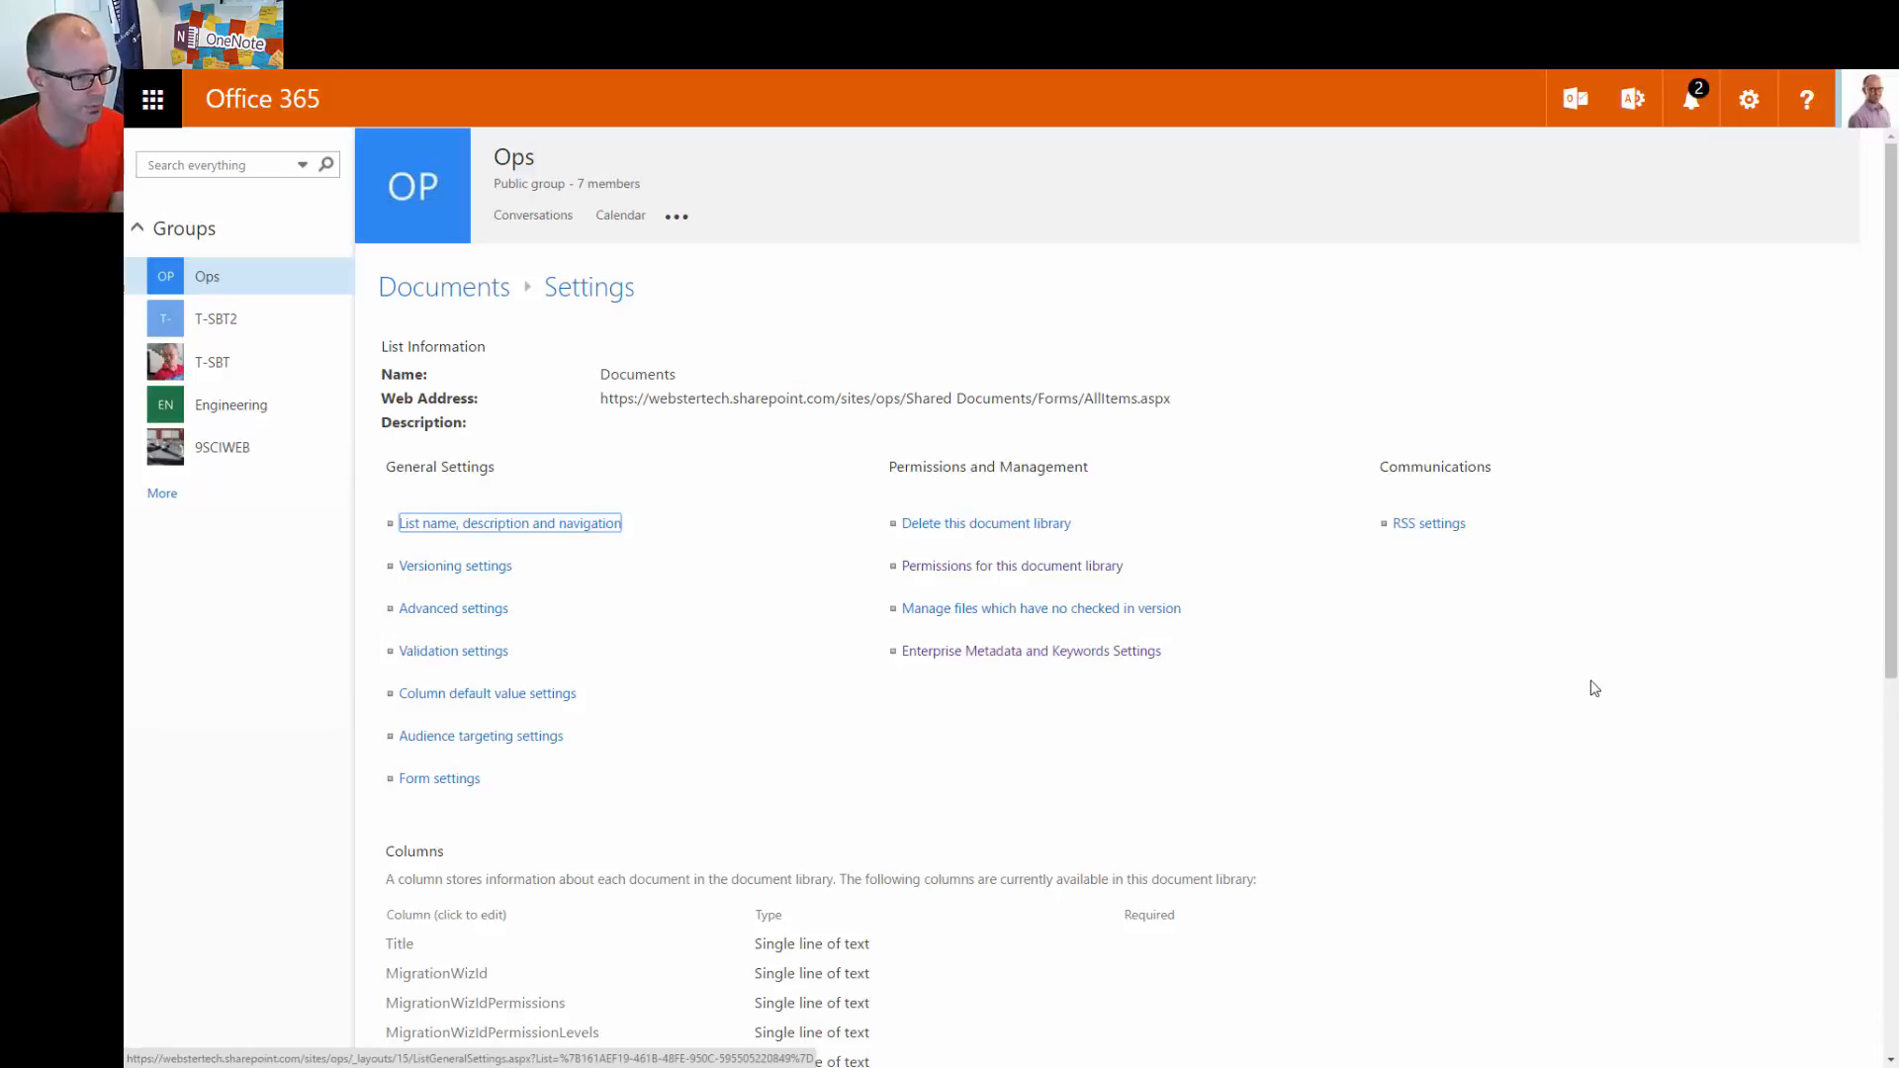
{"action": "scroll", "coordinate": [1599, 682], "scroll_direction": "down", "scroll_amount": 2}
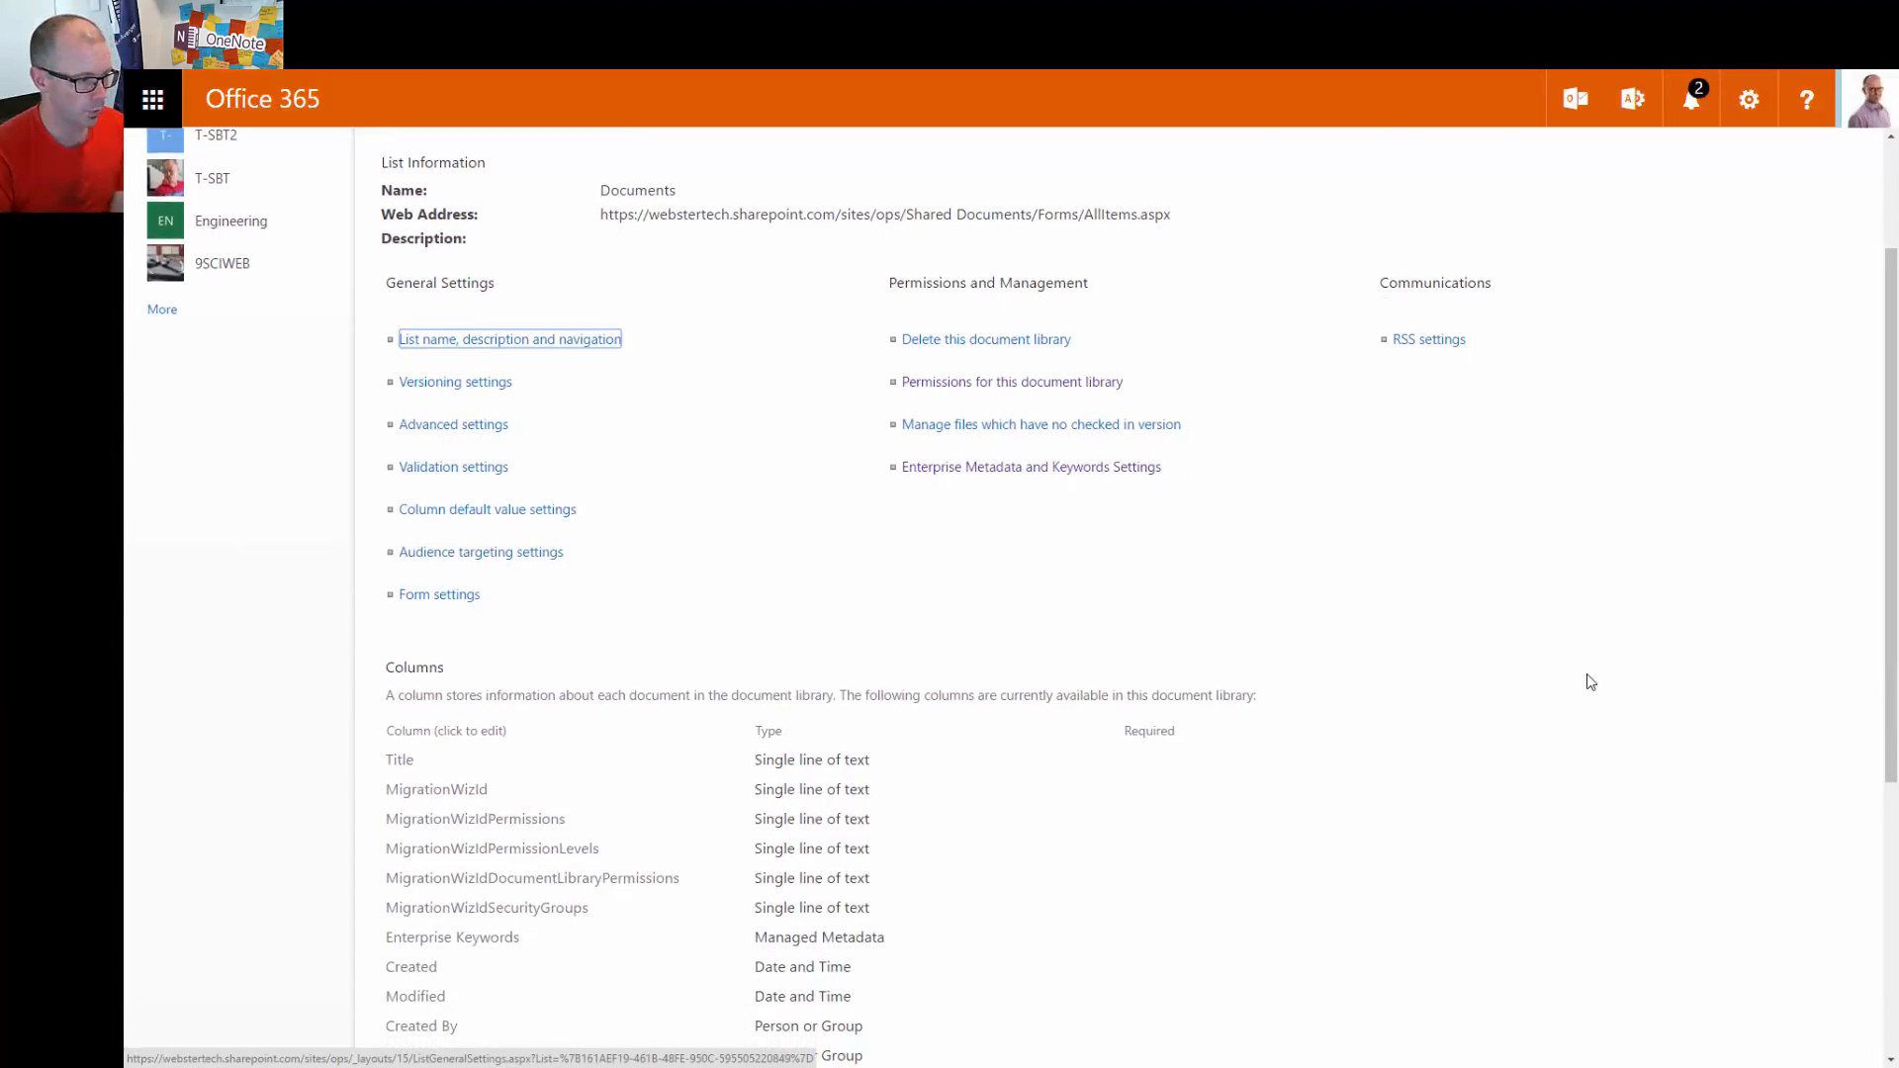
{"action": "scroll", "coordinate": [1590, 682], "scroll_direction": "down", "scroll_amount": 5}
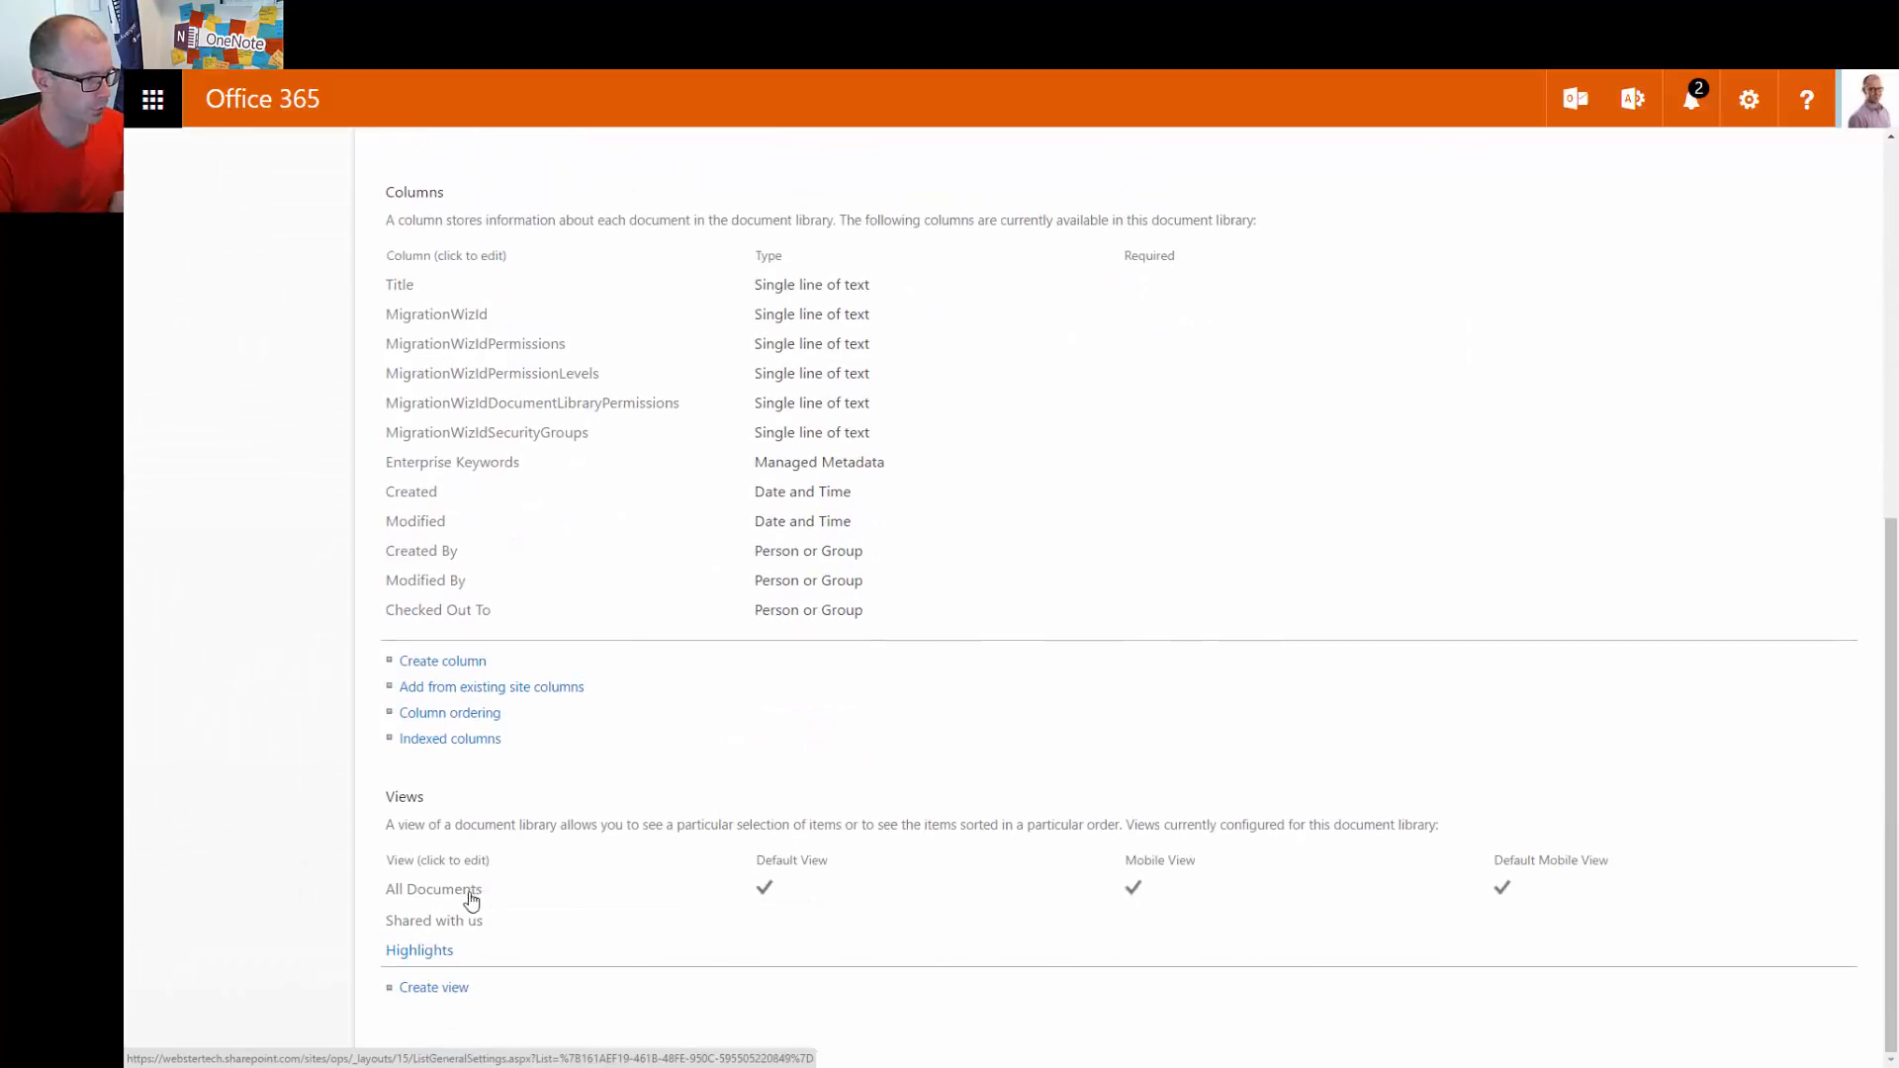
Edit the All Documents view to show the Enterprise Keywords and File Size columns
{"action": "left_click", "coordinate": [457, 895]}
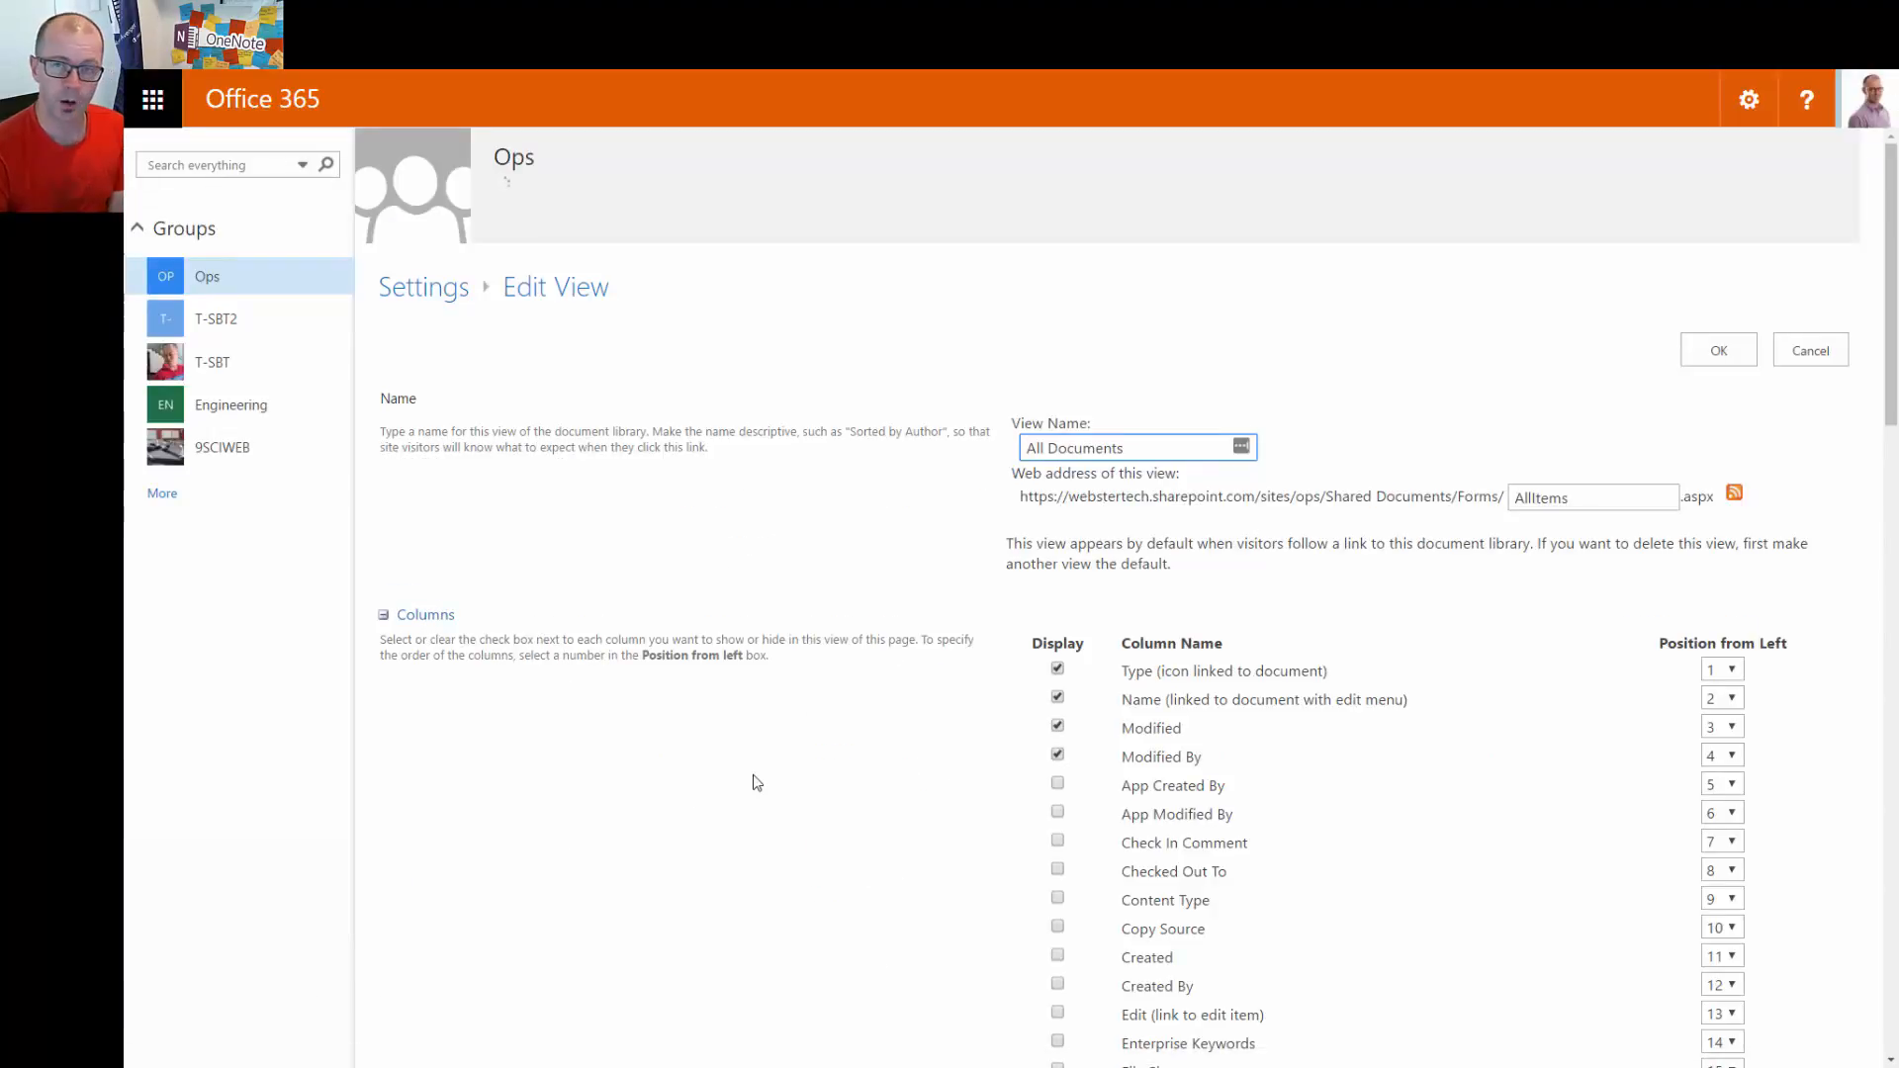
{"action": "scroll", "coordinate": [771, 779], "scroll_direction": "down", "scroll_amount": 3}
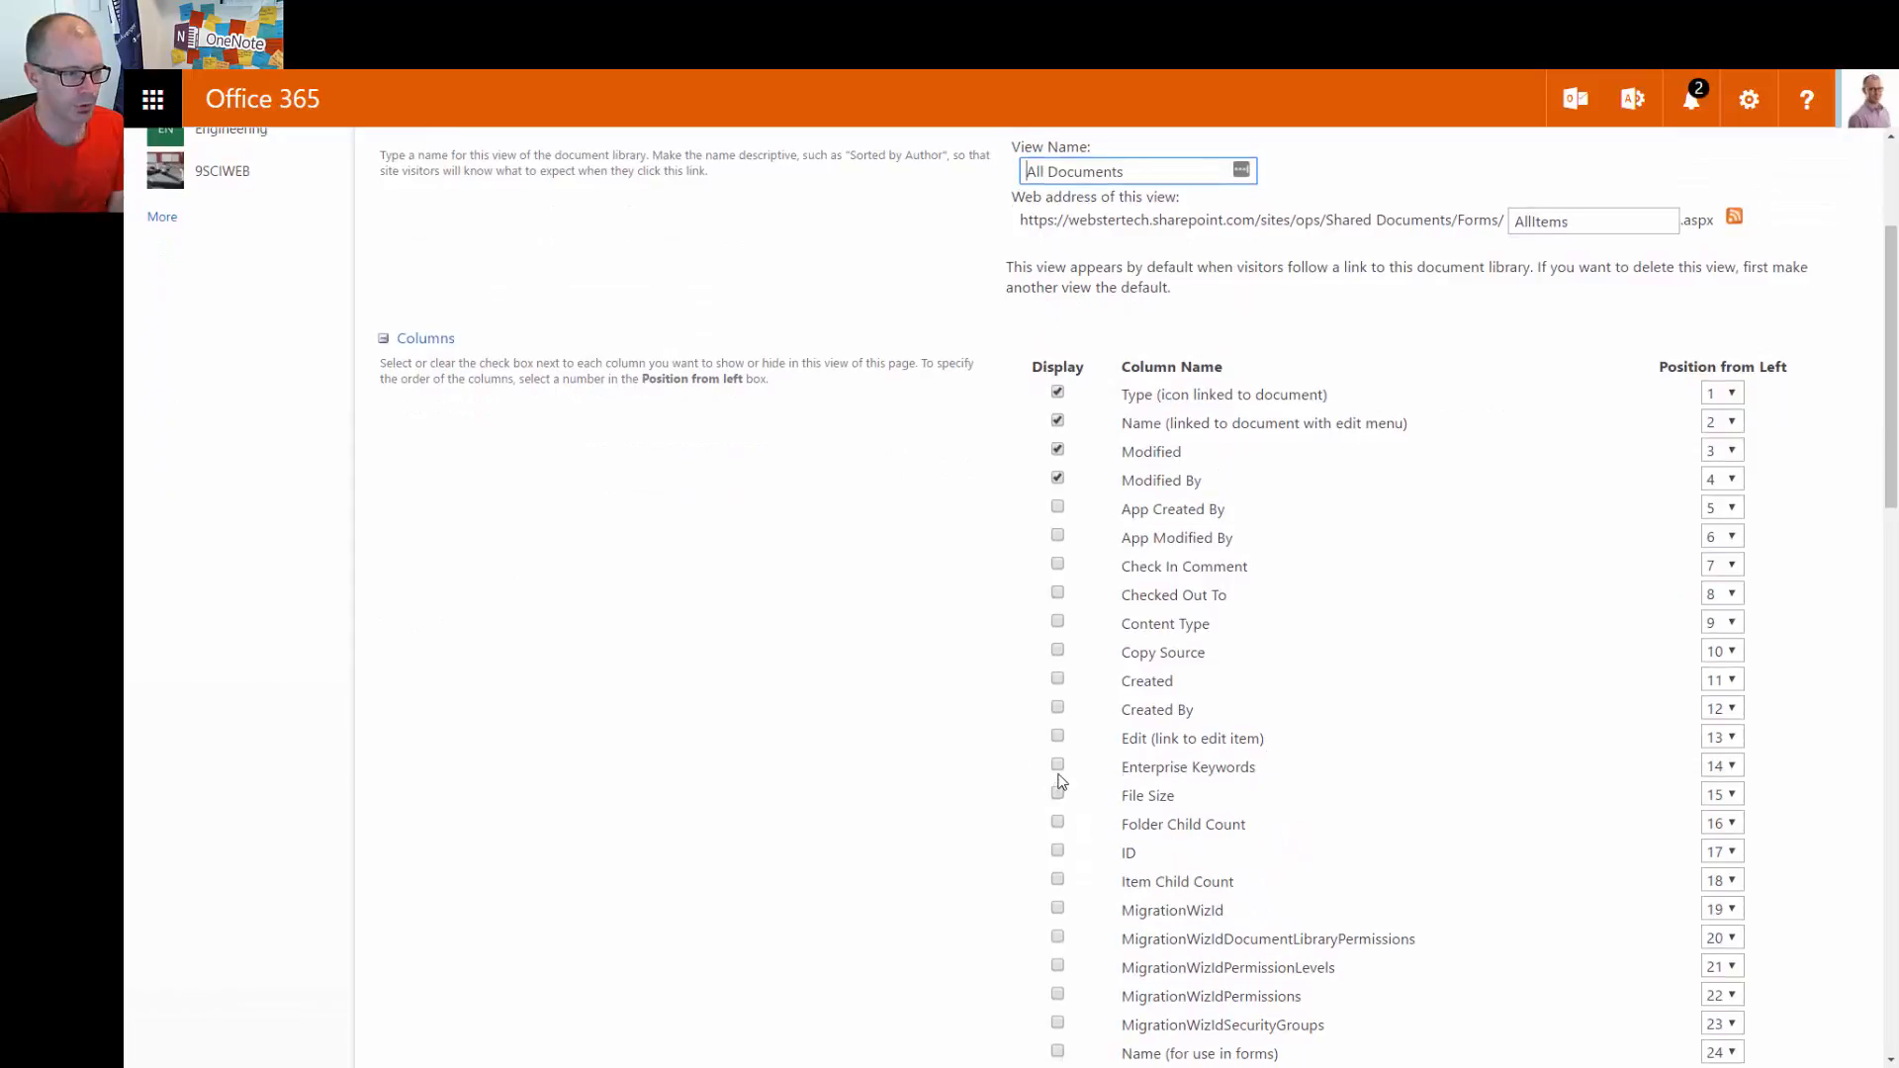
{"action": "left_click", "coordinate": [1059, 769]}
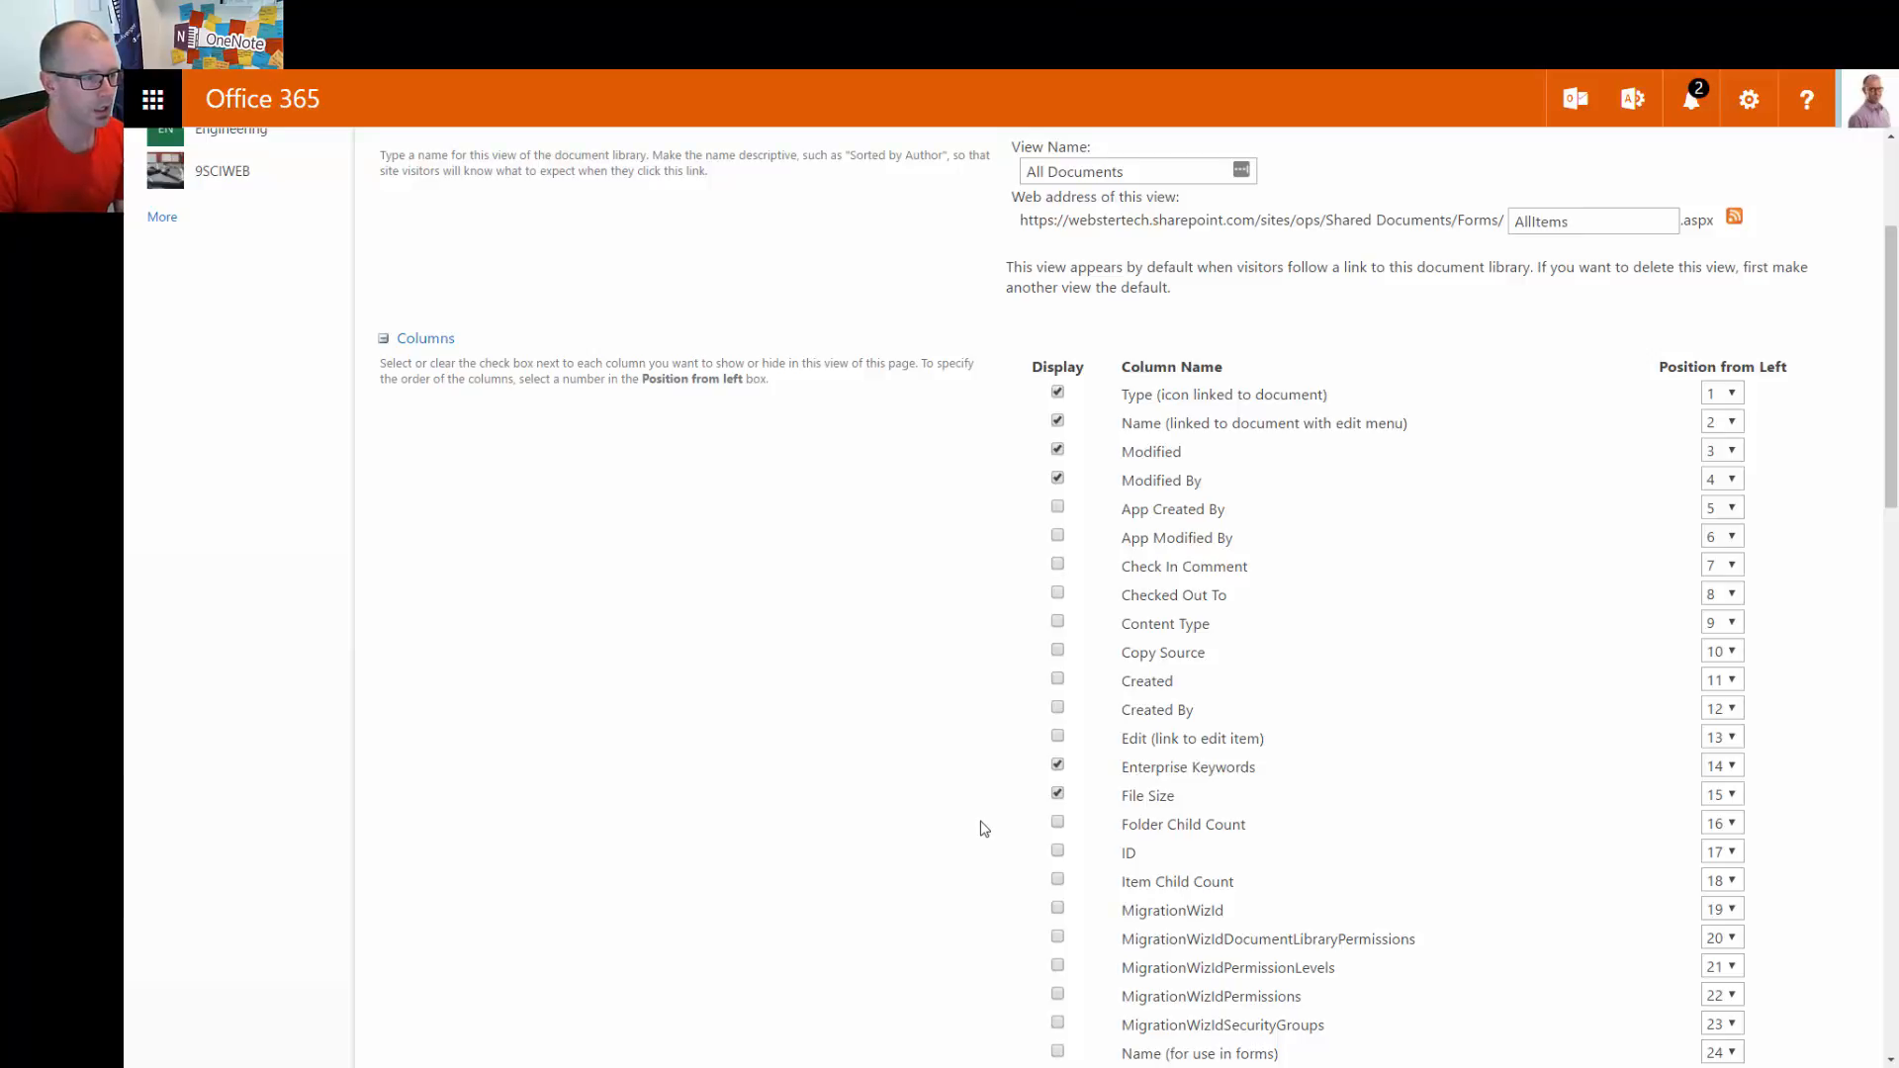
{"action": "left_click", "coordinate": [1057, 565]}
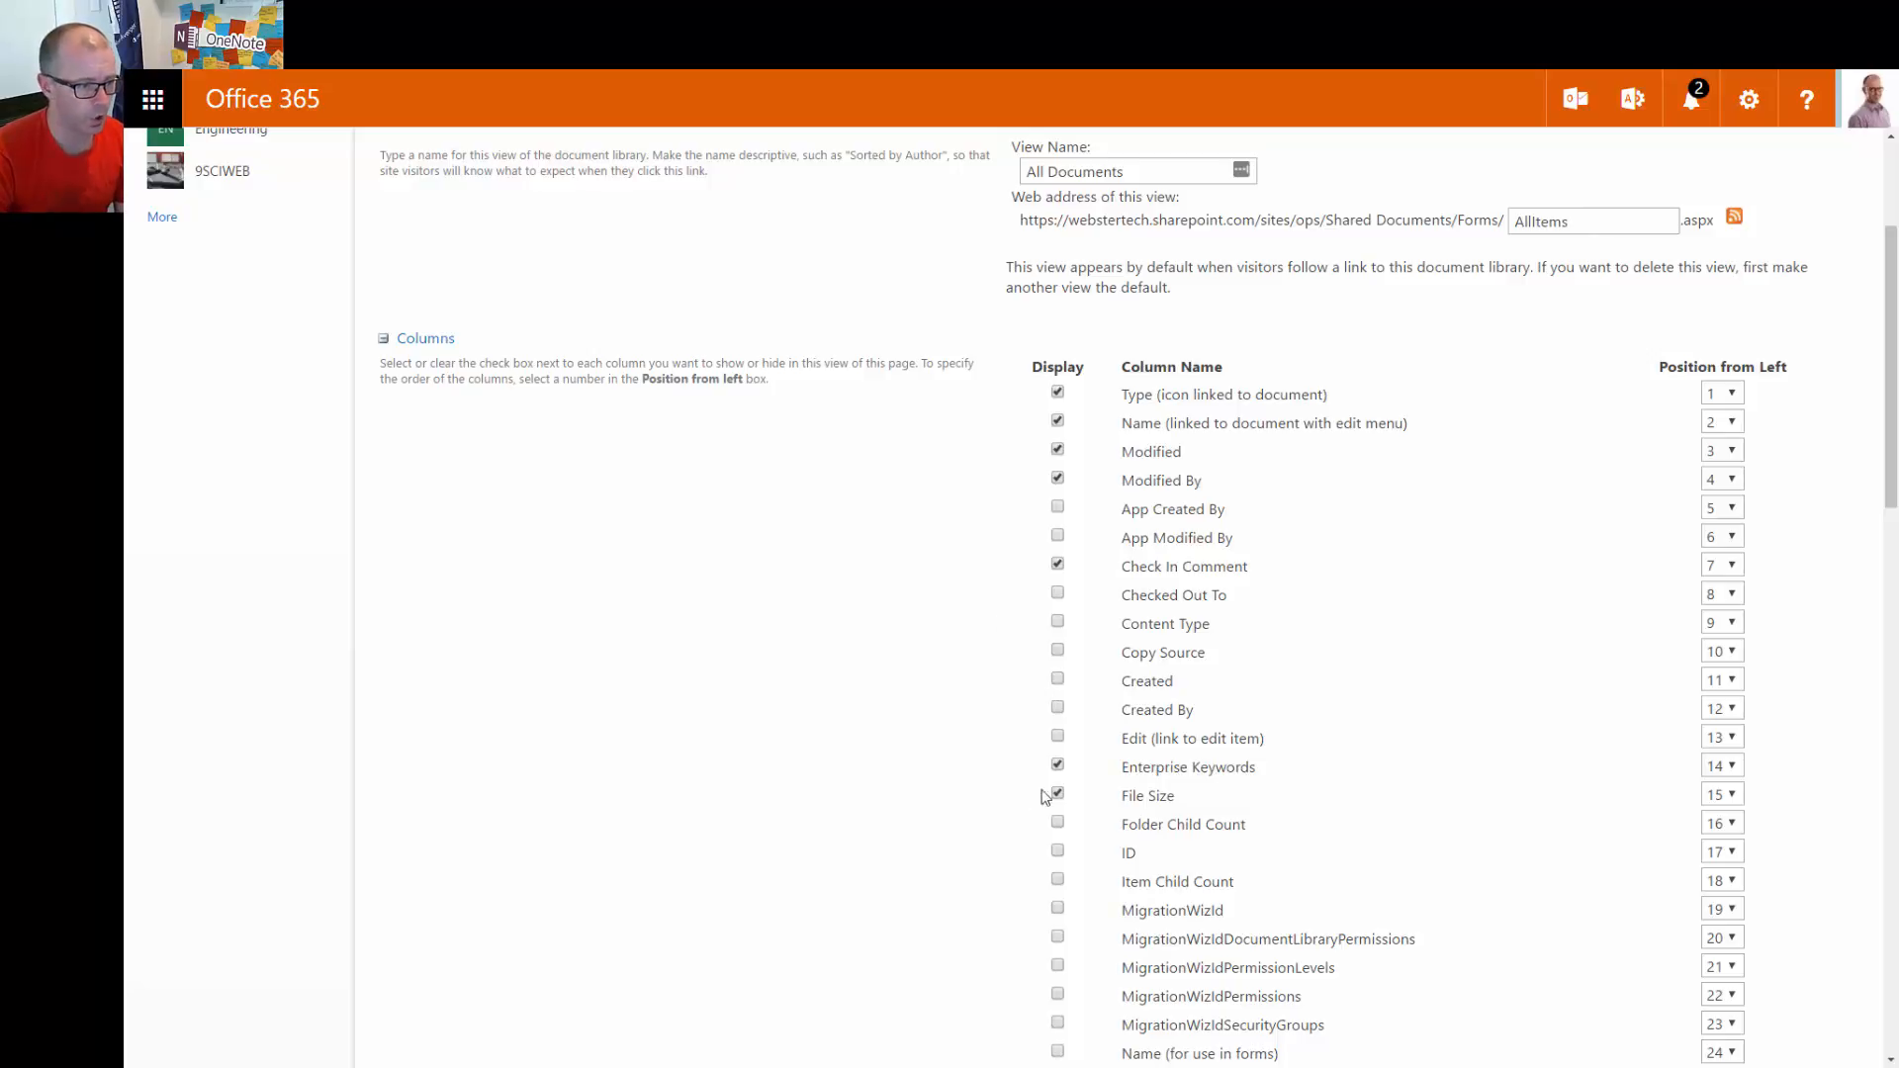
Add the Version column to the view as well and save it
{"action": "scroll", "coordinate": [996, 814], "scroll_direction": "down", "scroll_amount": 3}
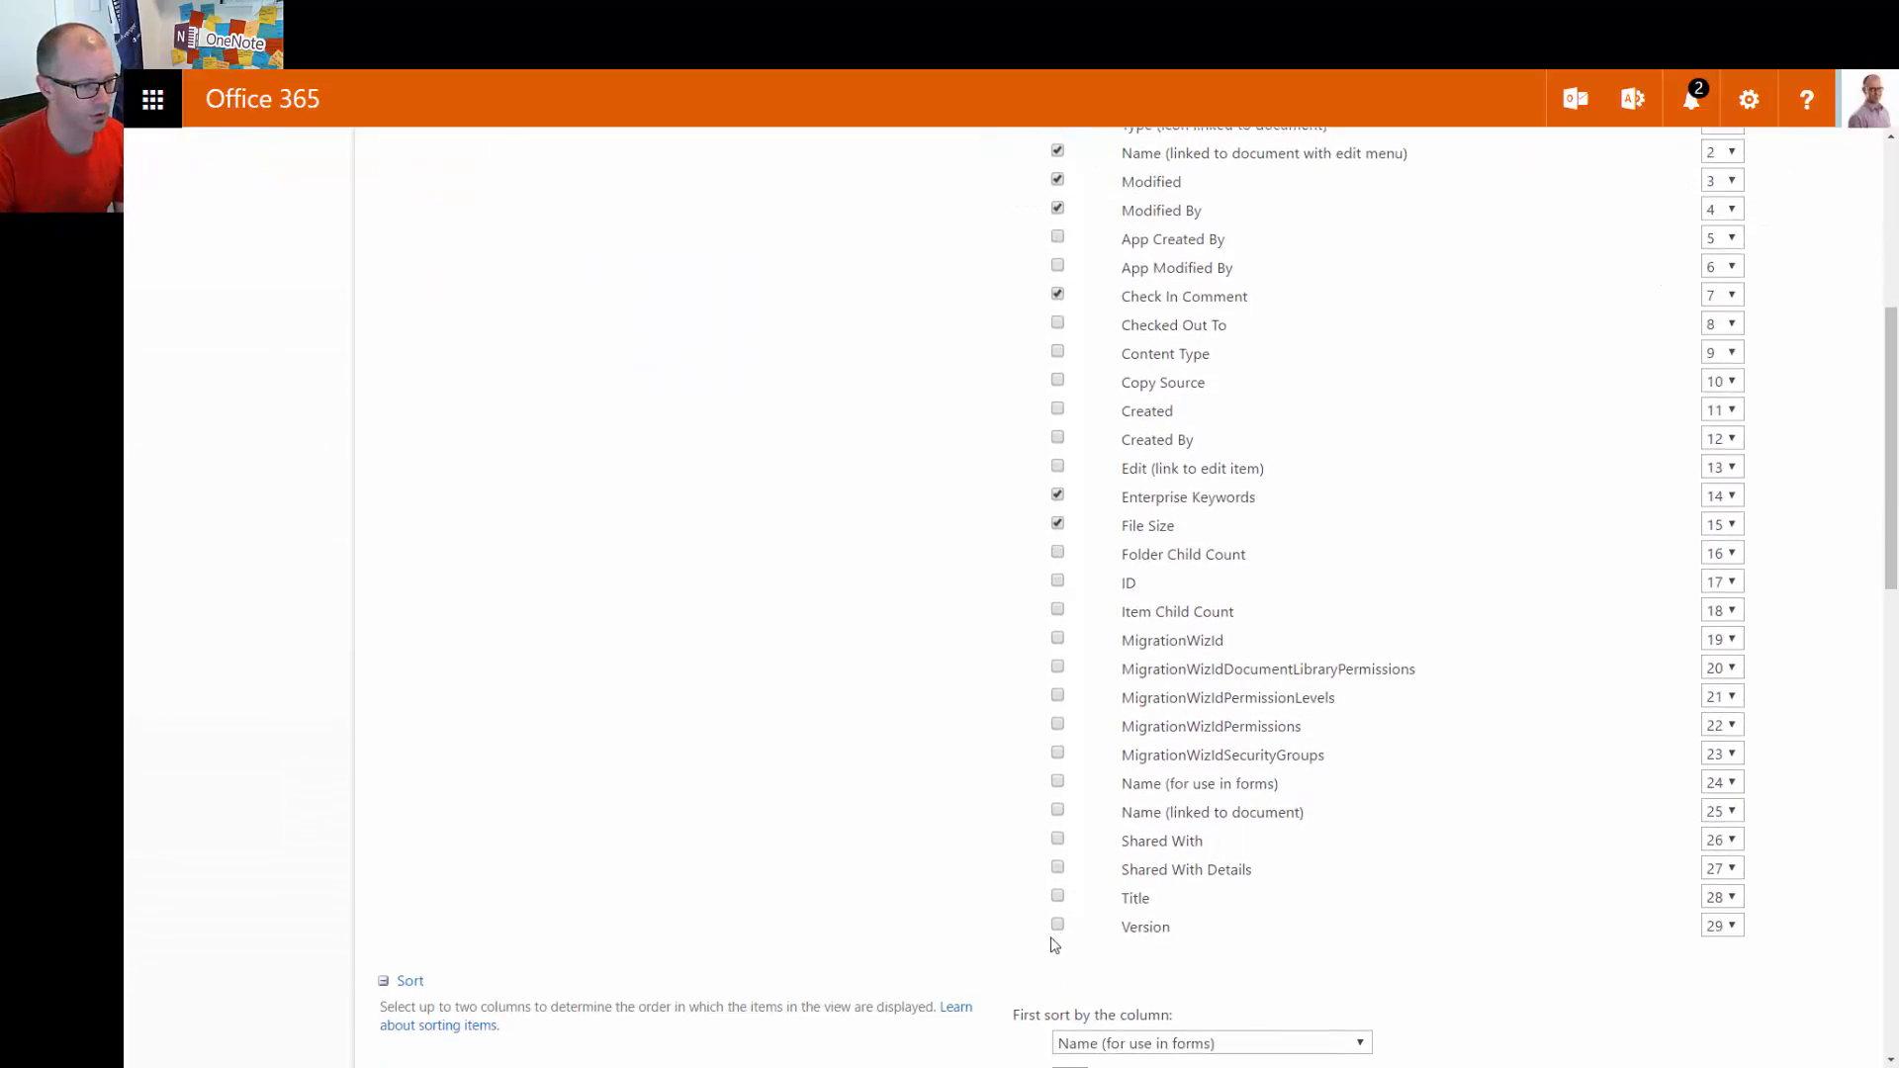
{"action": "left_click", "coordinate": [1057, 924]}
{"action": "scroll", "coordinate": [937, 882], "scroll_direction": "up", "scroll_amount": 2}
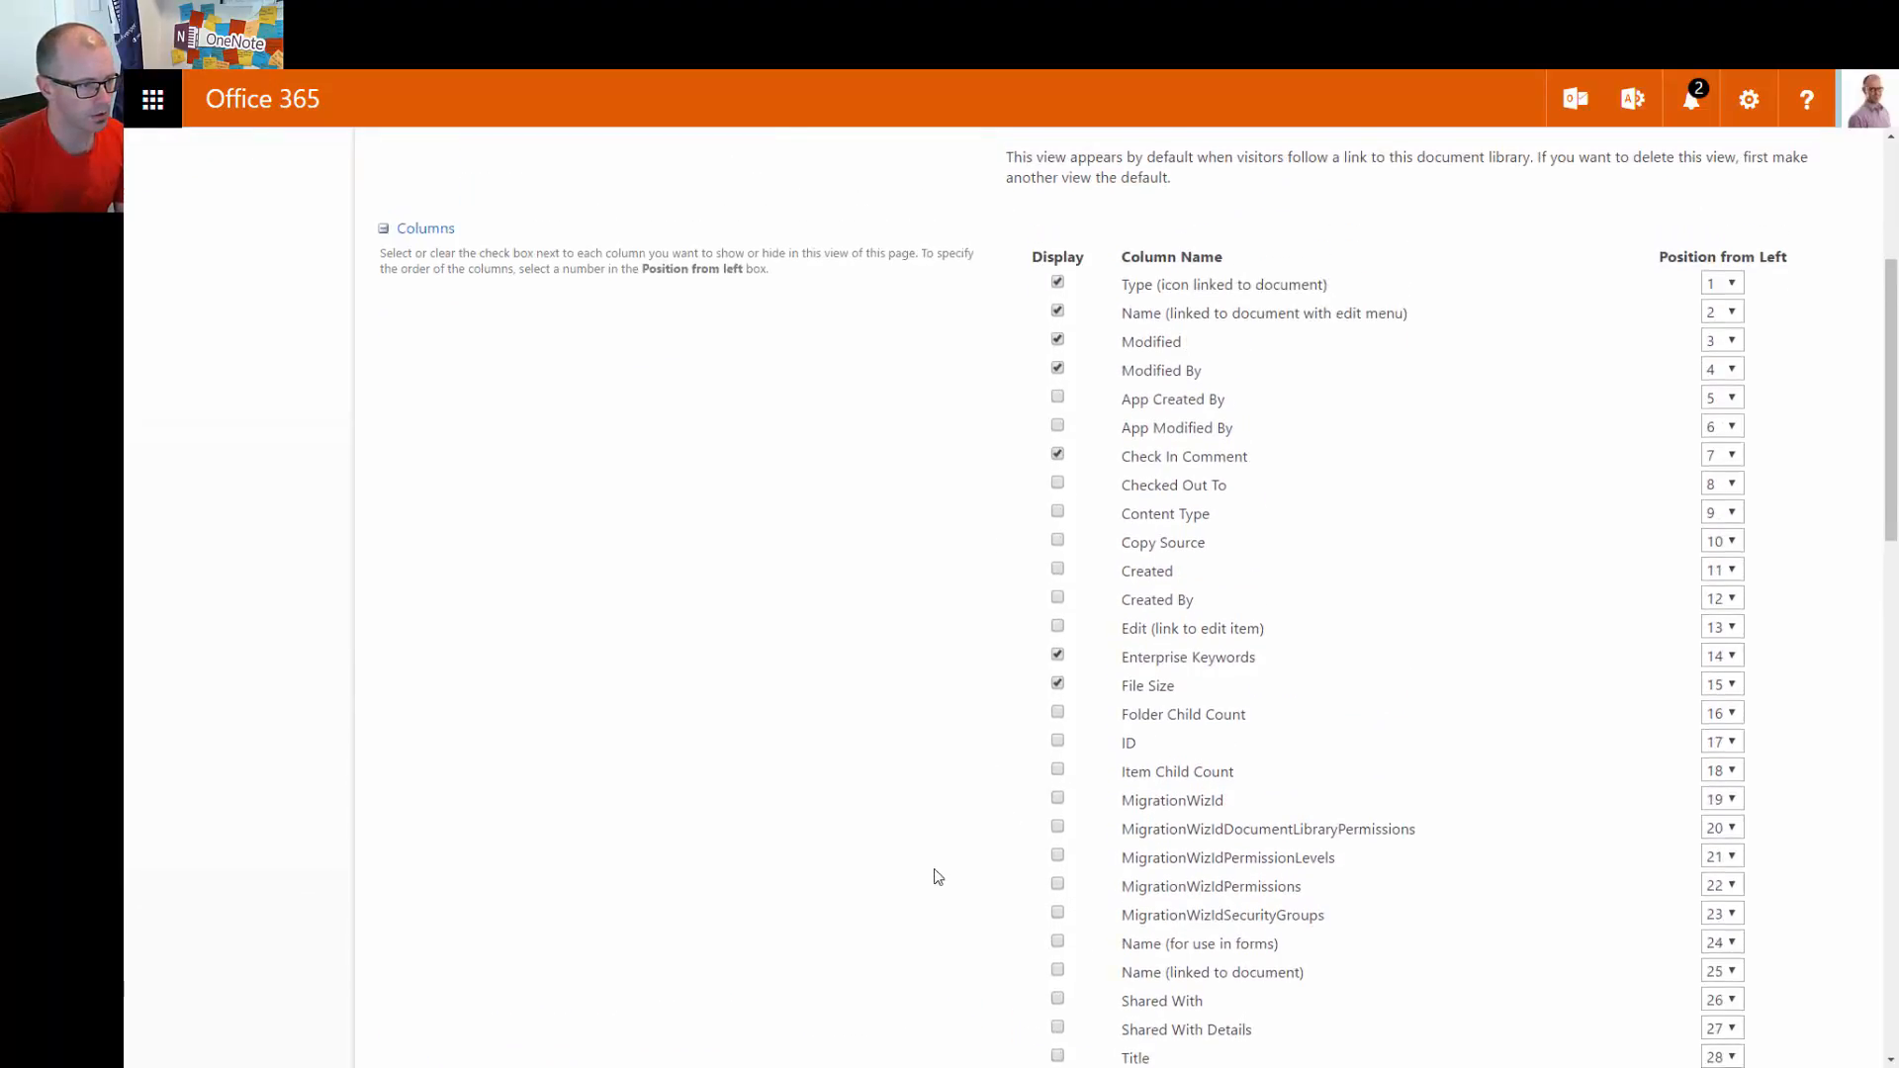
{"action": "scroll", "coordinate": [937, 878], "scroll_direction": "up", "scroll_amount": 1}
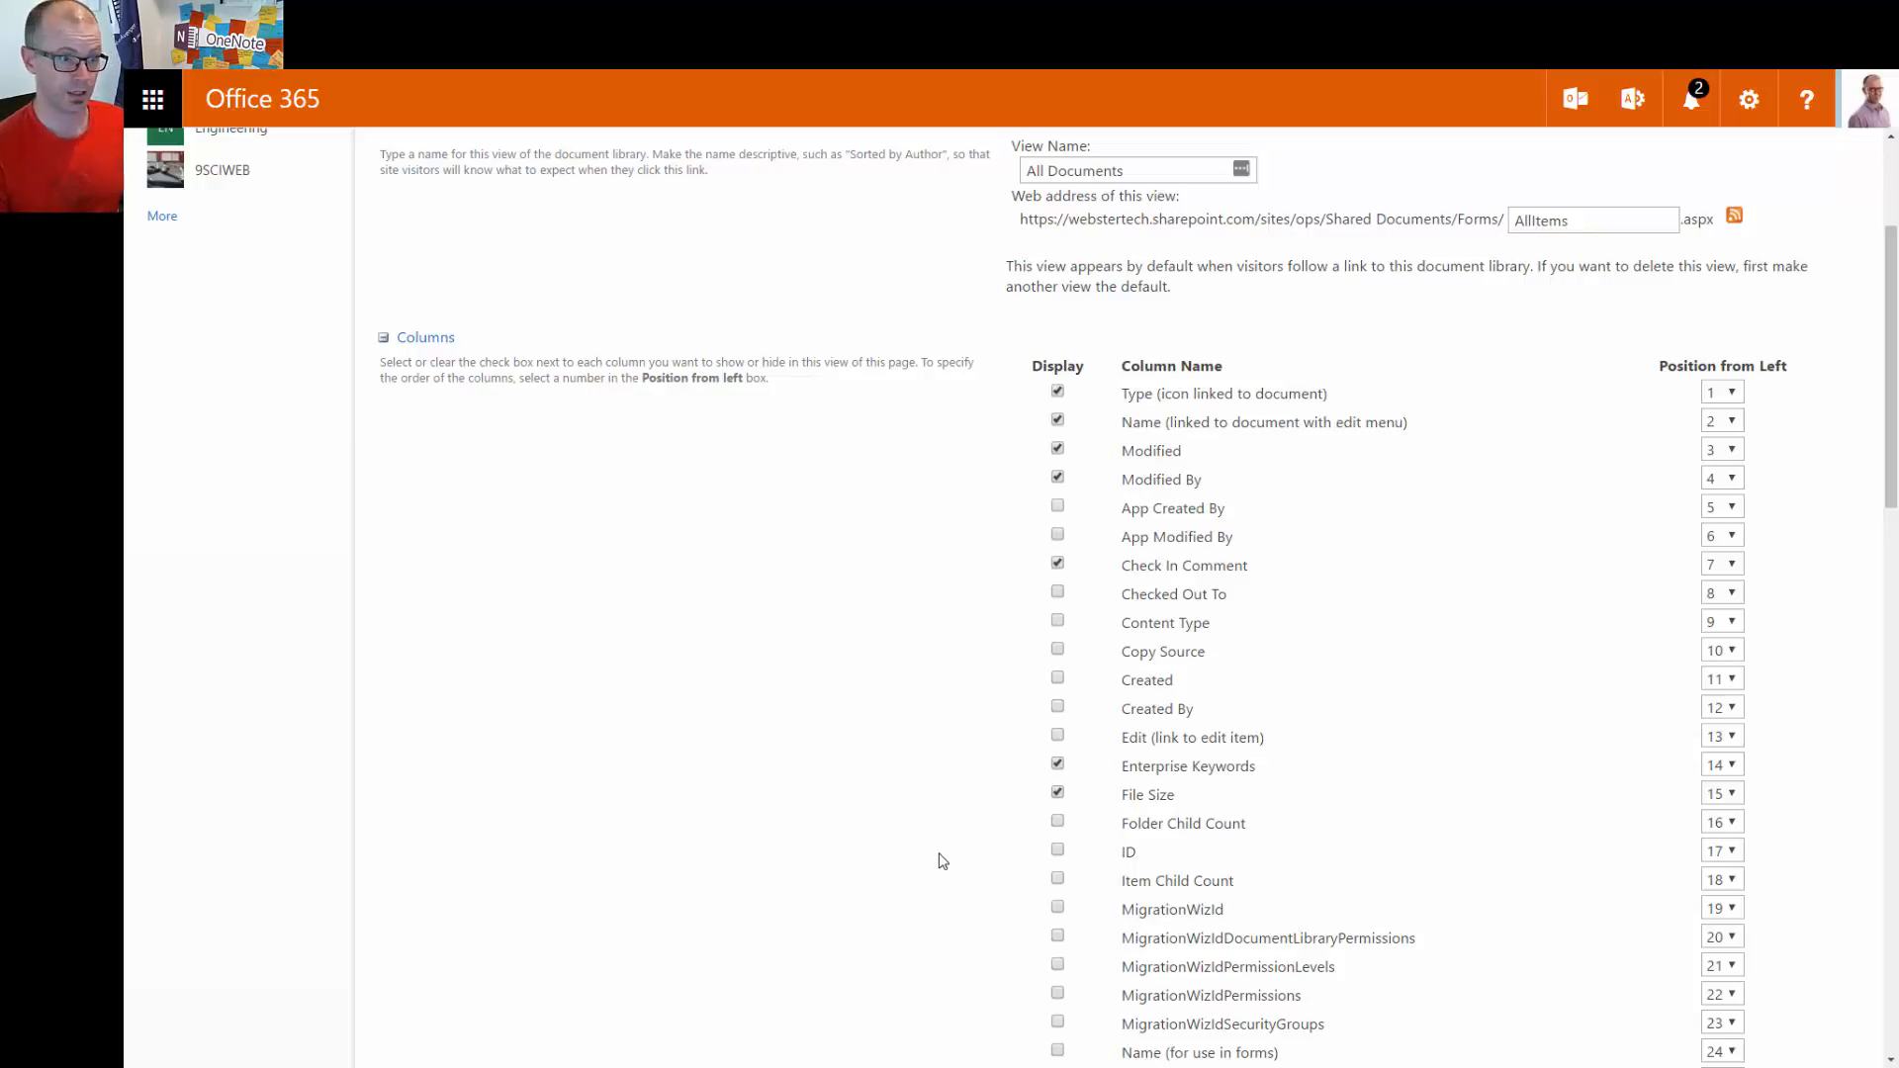
{"action": "scroll", "coordinate": [940, 849], "scroll_direction": "down", "scroll_amount": 3}
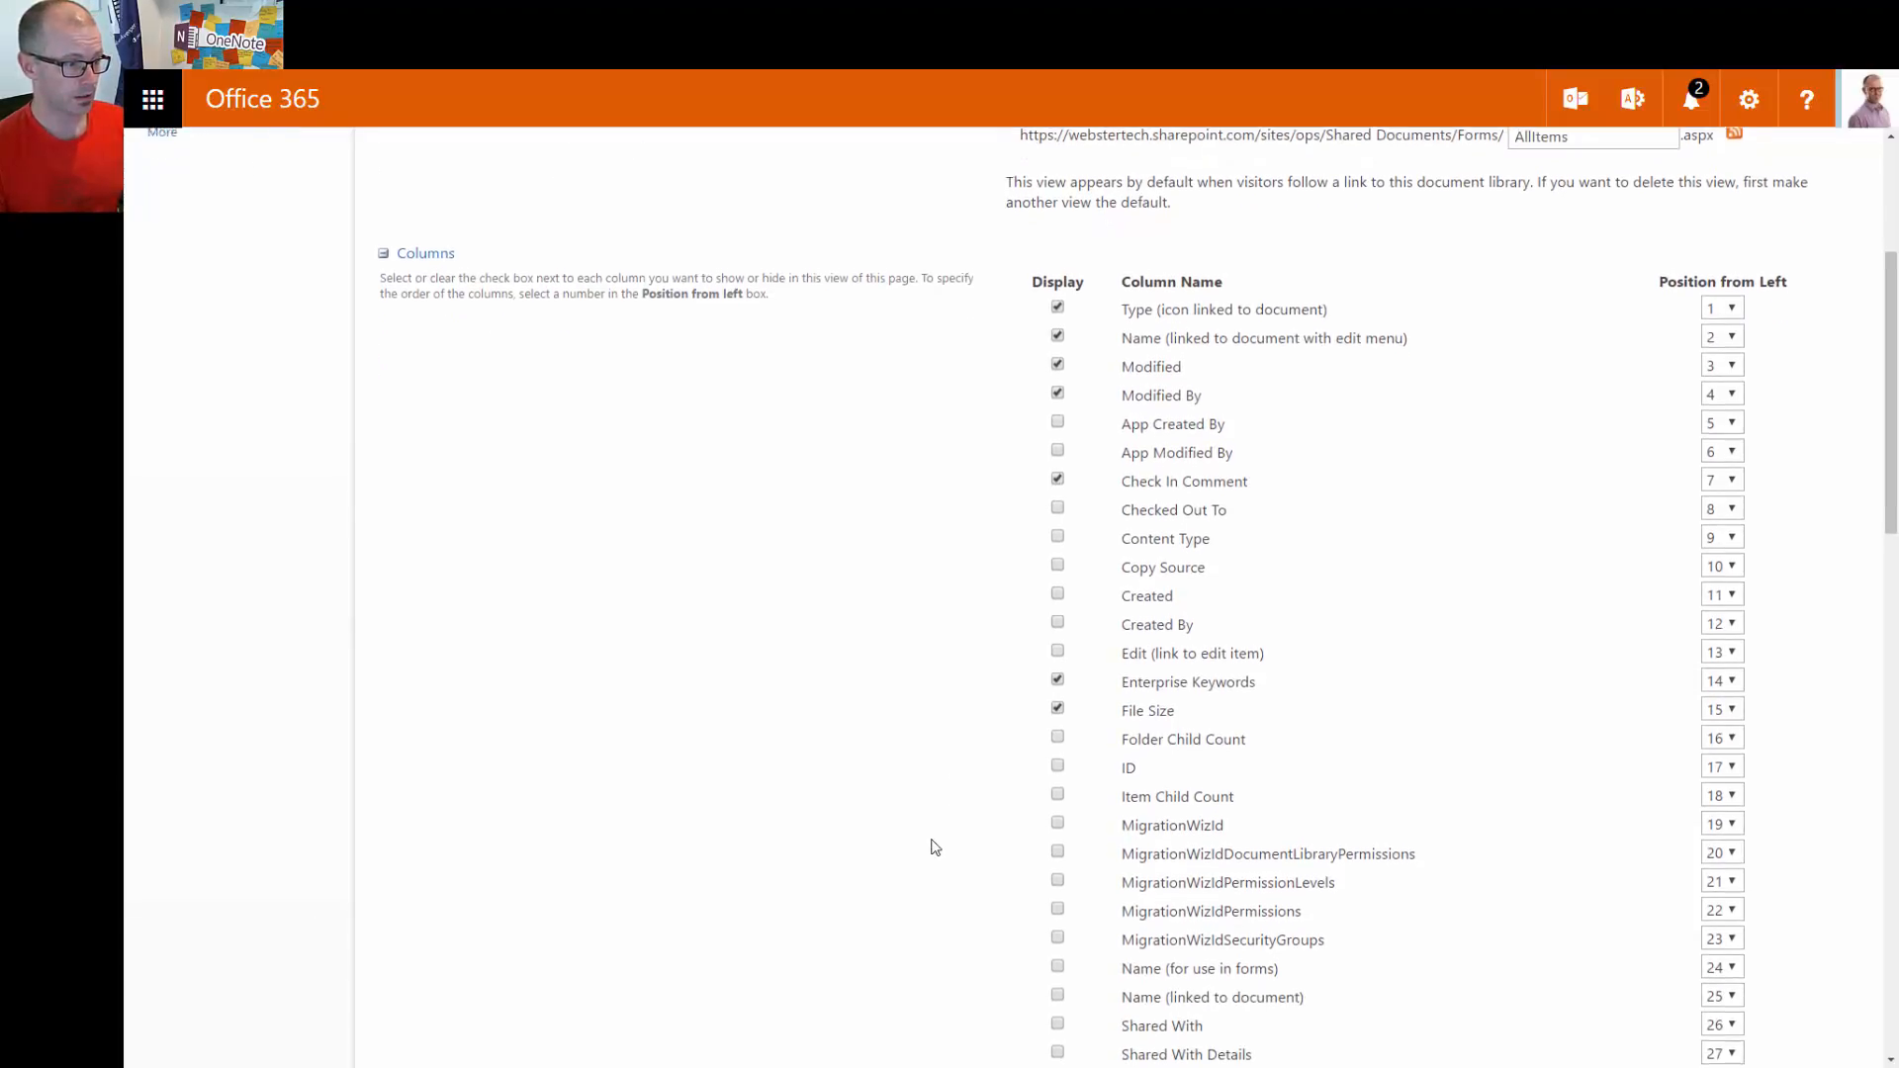
{"action": "scroll", "coordinate": [925, 833], "scroll_direction": "down", "scroll_amount": 3}
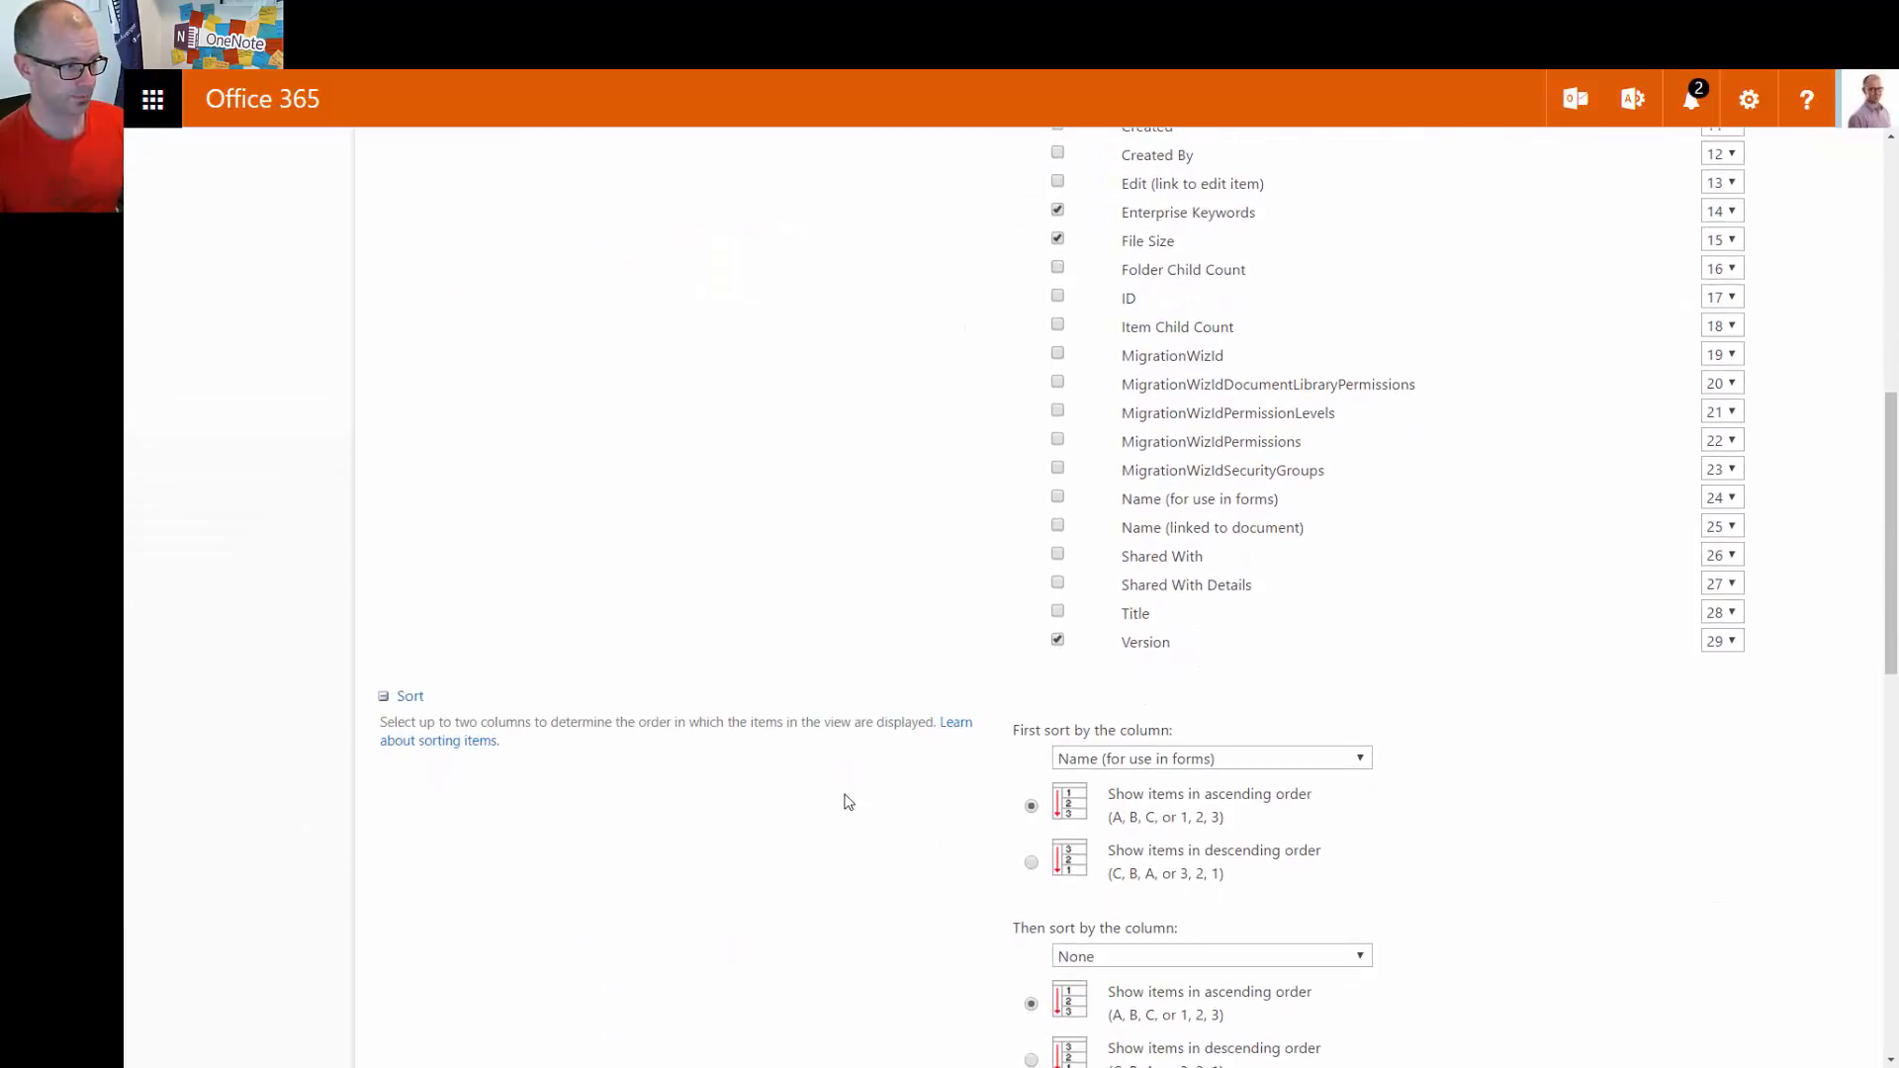
{"action": "scroll", "coordinate": [843, 792], "scroll_direction": "down", "scroll_amount": 2}
{"action": "scroll", "coordinate": [846, 796], "scroll_direction": "down", "scroll_amount": 6}
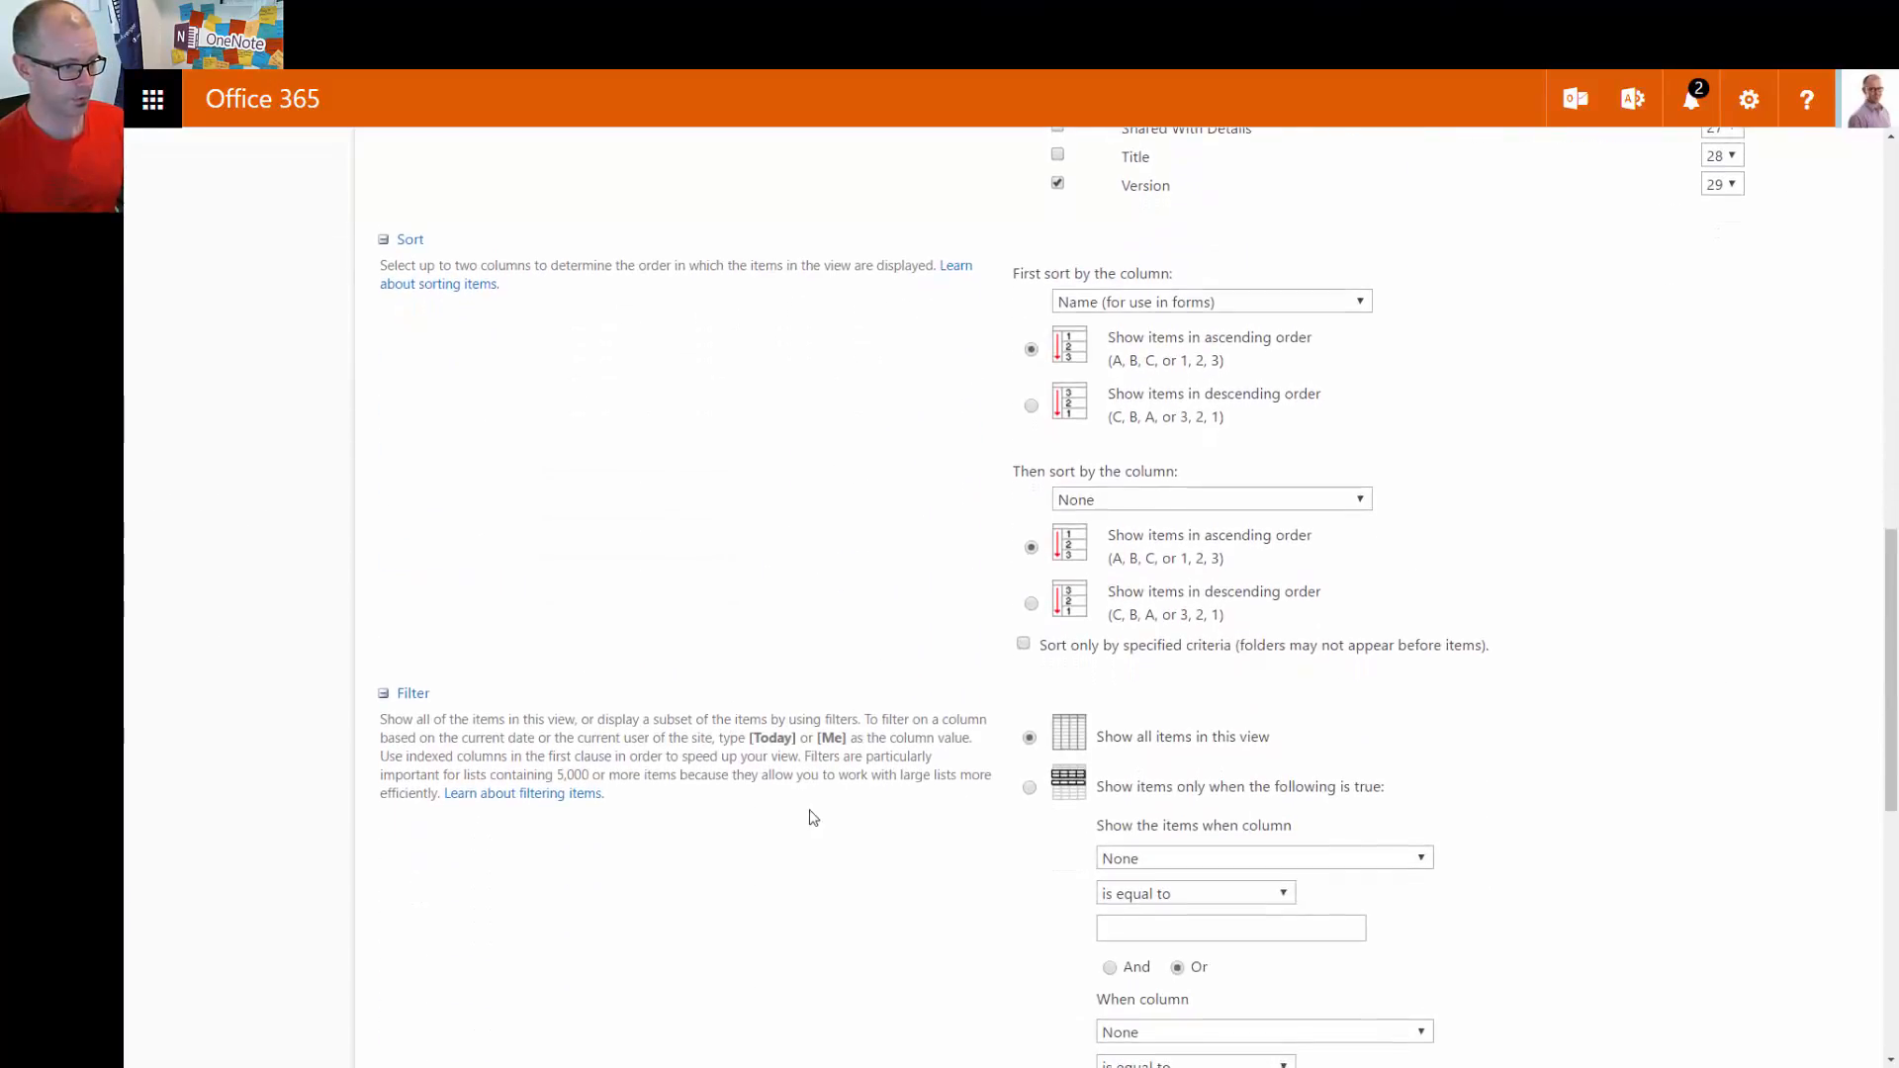
{"action": "scroll", "coordinate": [860, 806], "scroll_direction": "down", "scroll_amount": 5}
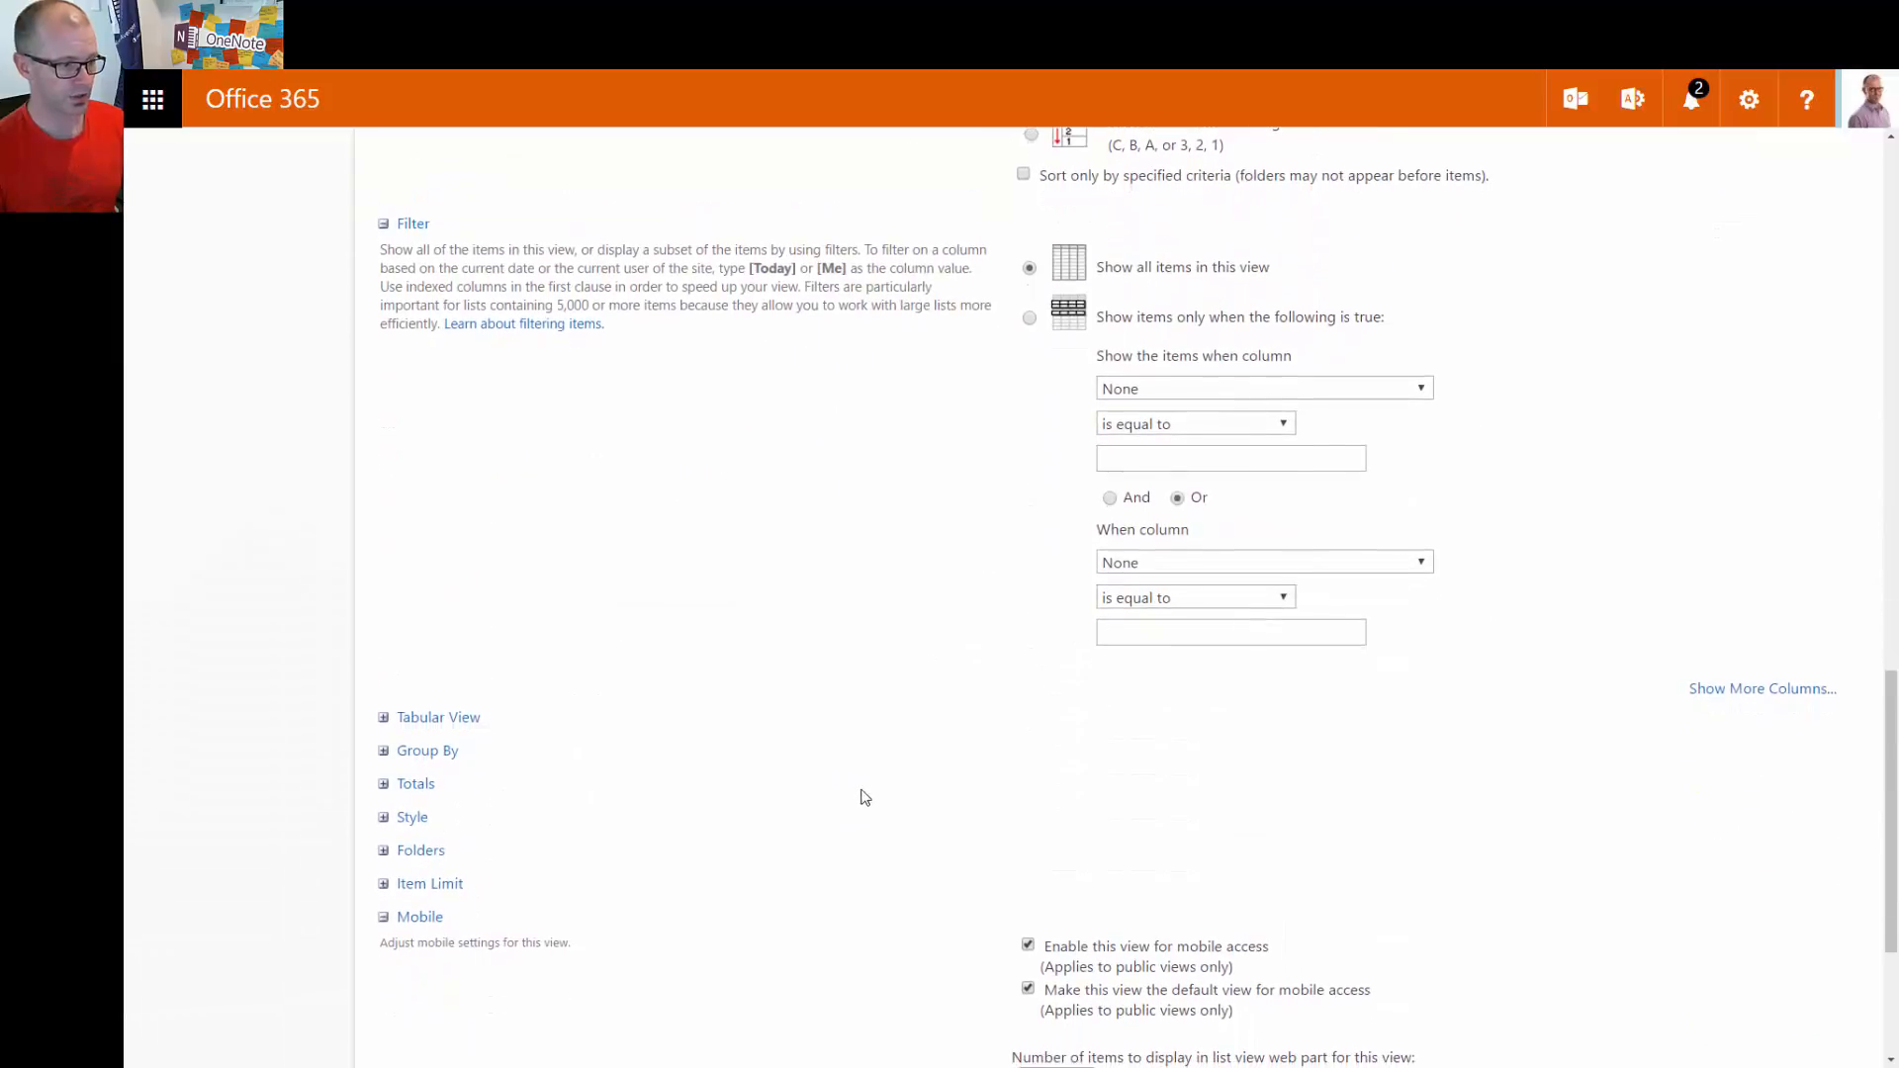
{"action": "left_click", "coordinate": [1718, 988]}
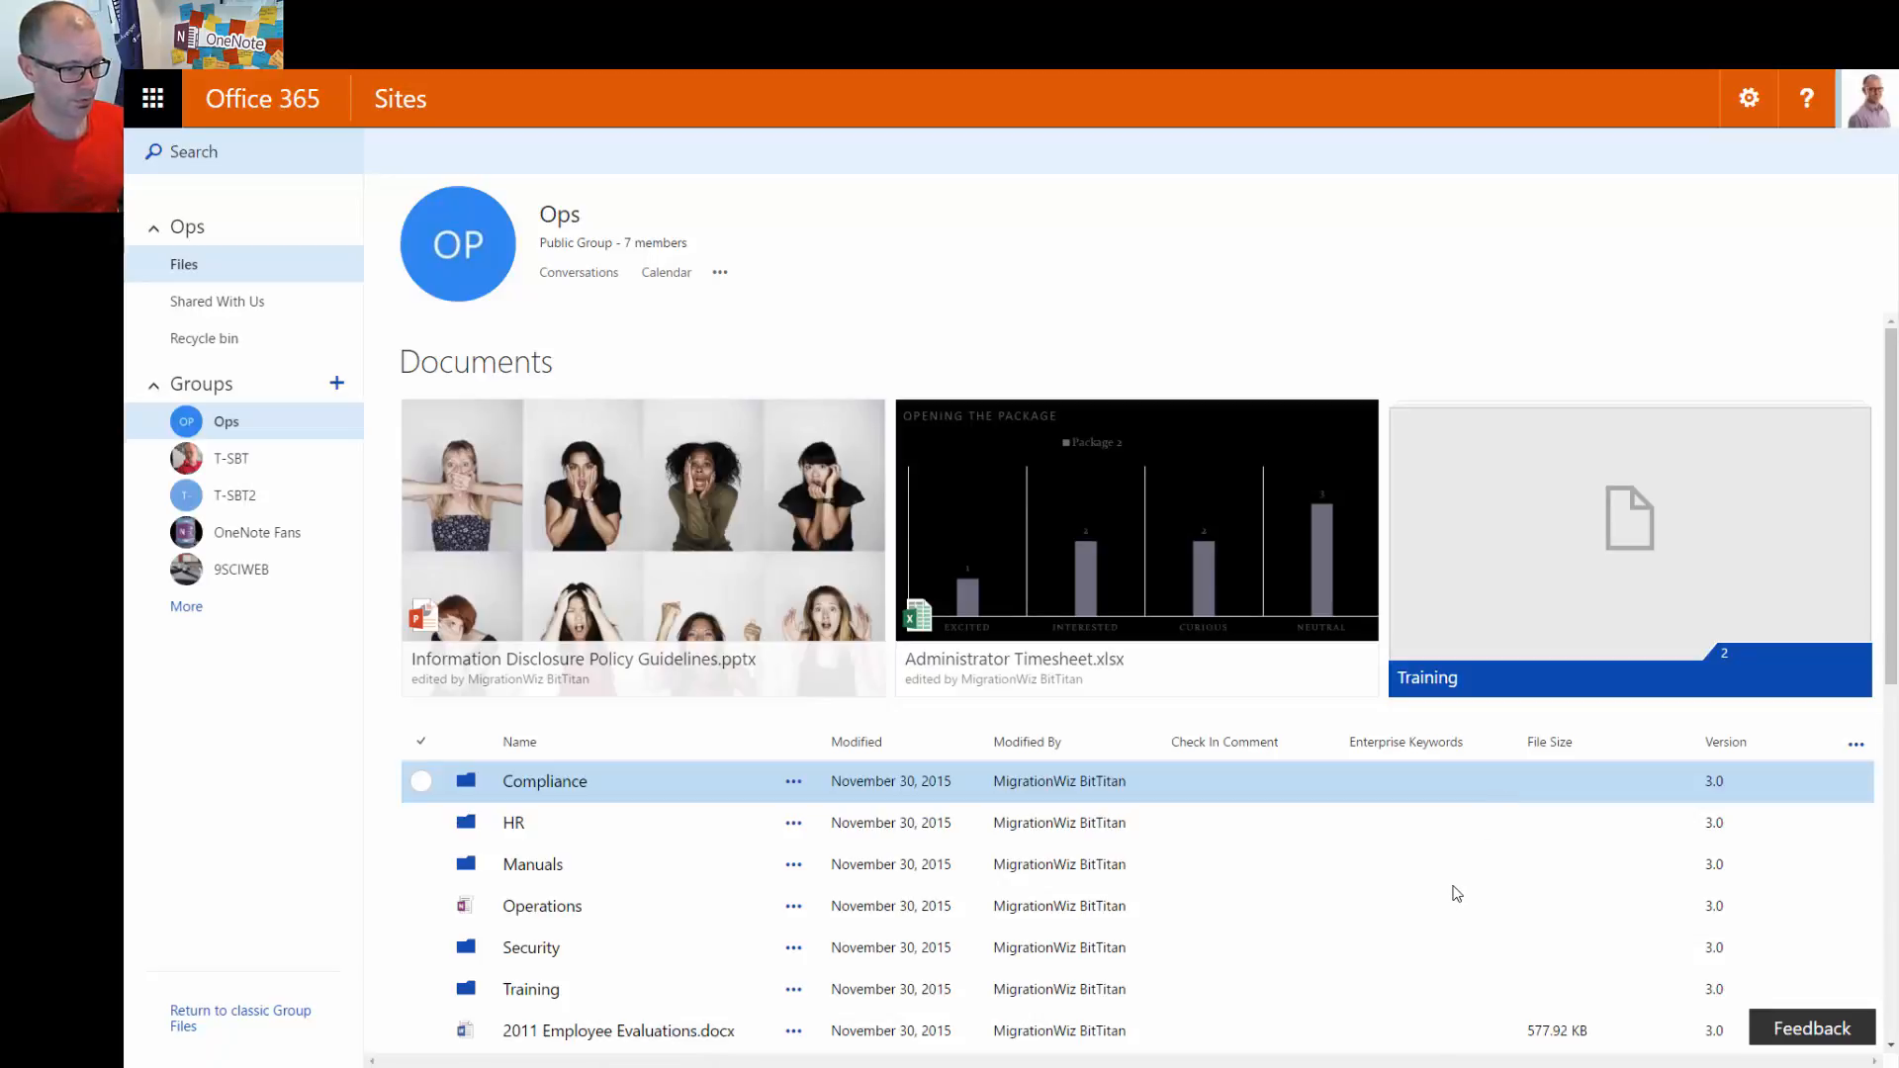
Scroll the Ops library list and open Change Request Form.docx
{"action": "scroll", "coordinate": [1464, 871], "scroll_direction": "down", "scroll_amount": 2}
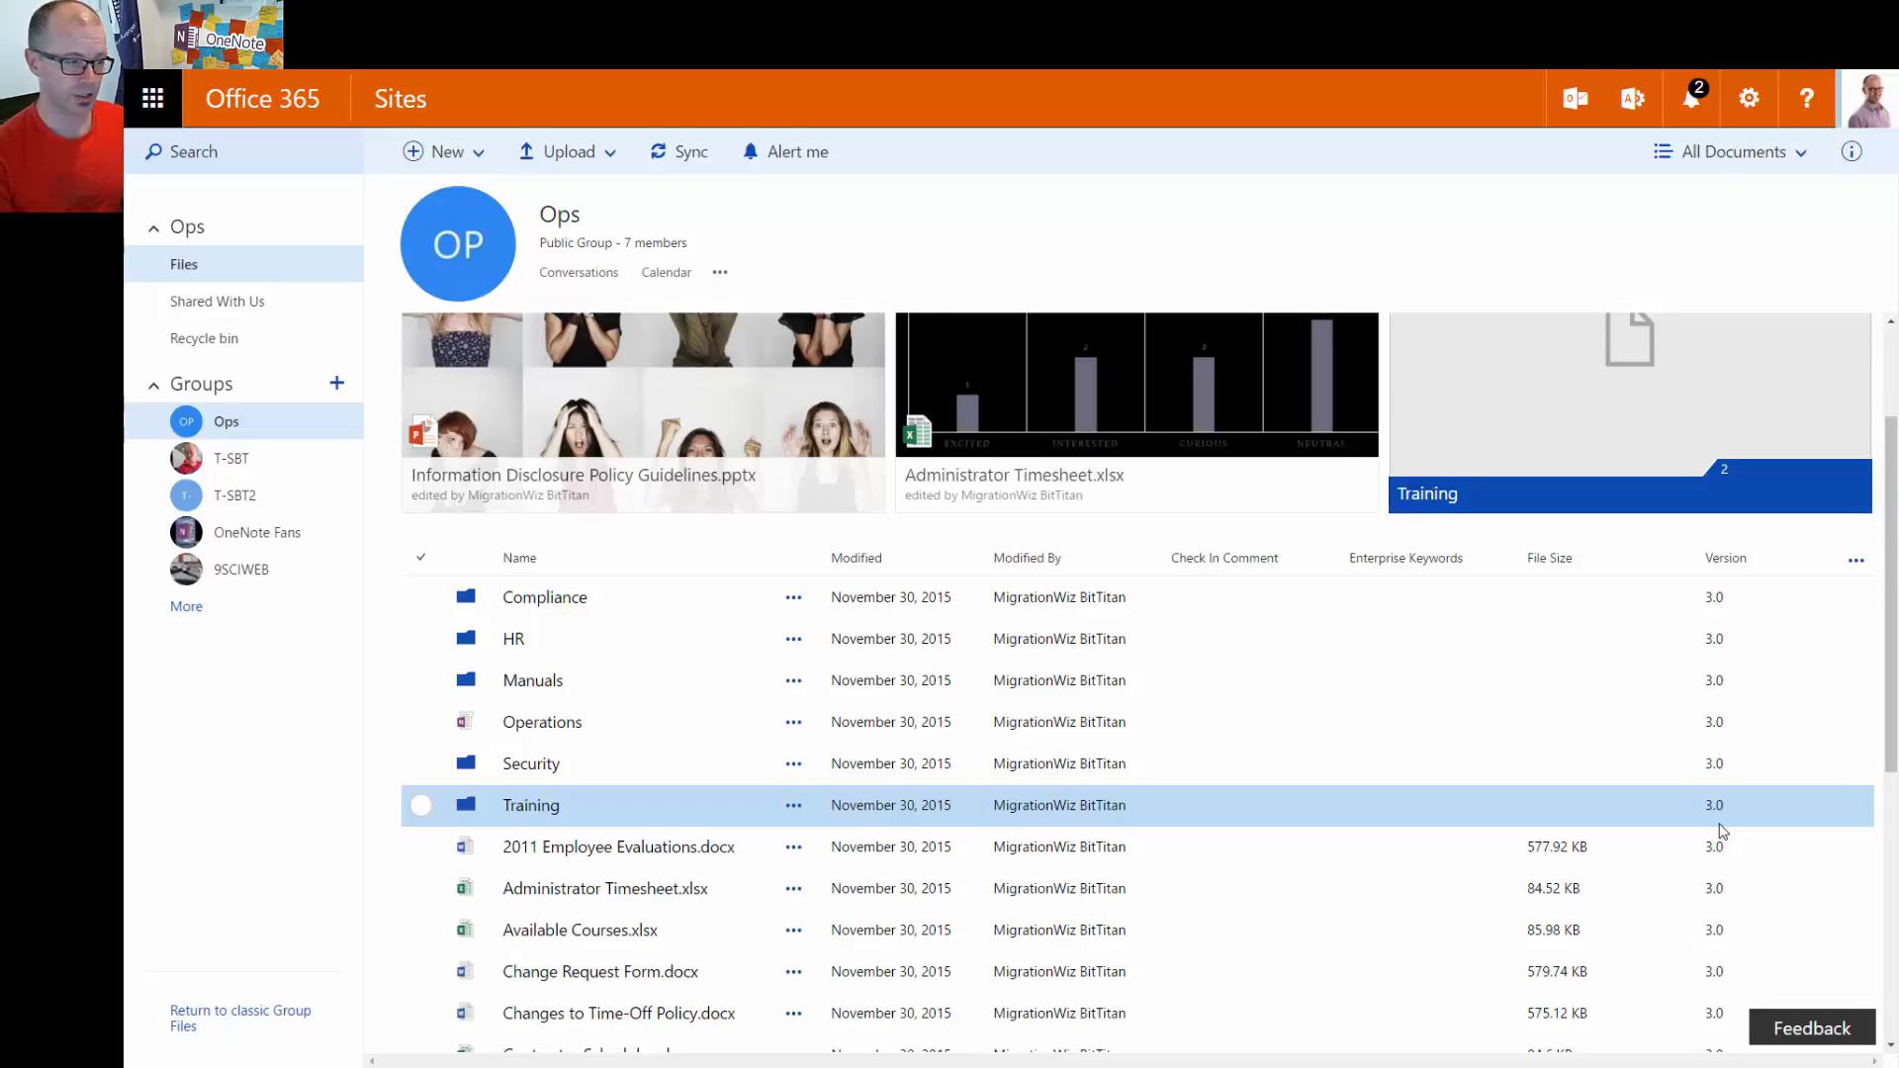
{"action": "scroll", "coordinate": [1460, 882], "scroll_direction": "down", "scroll_amount": 2}
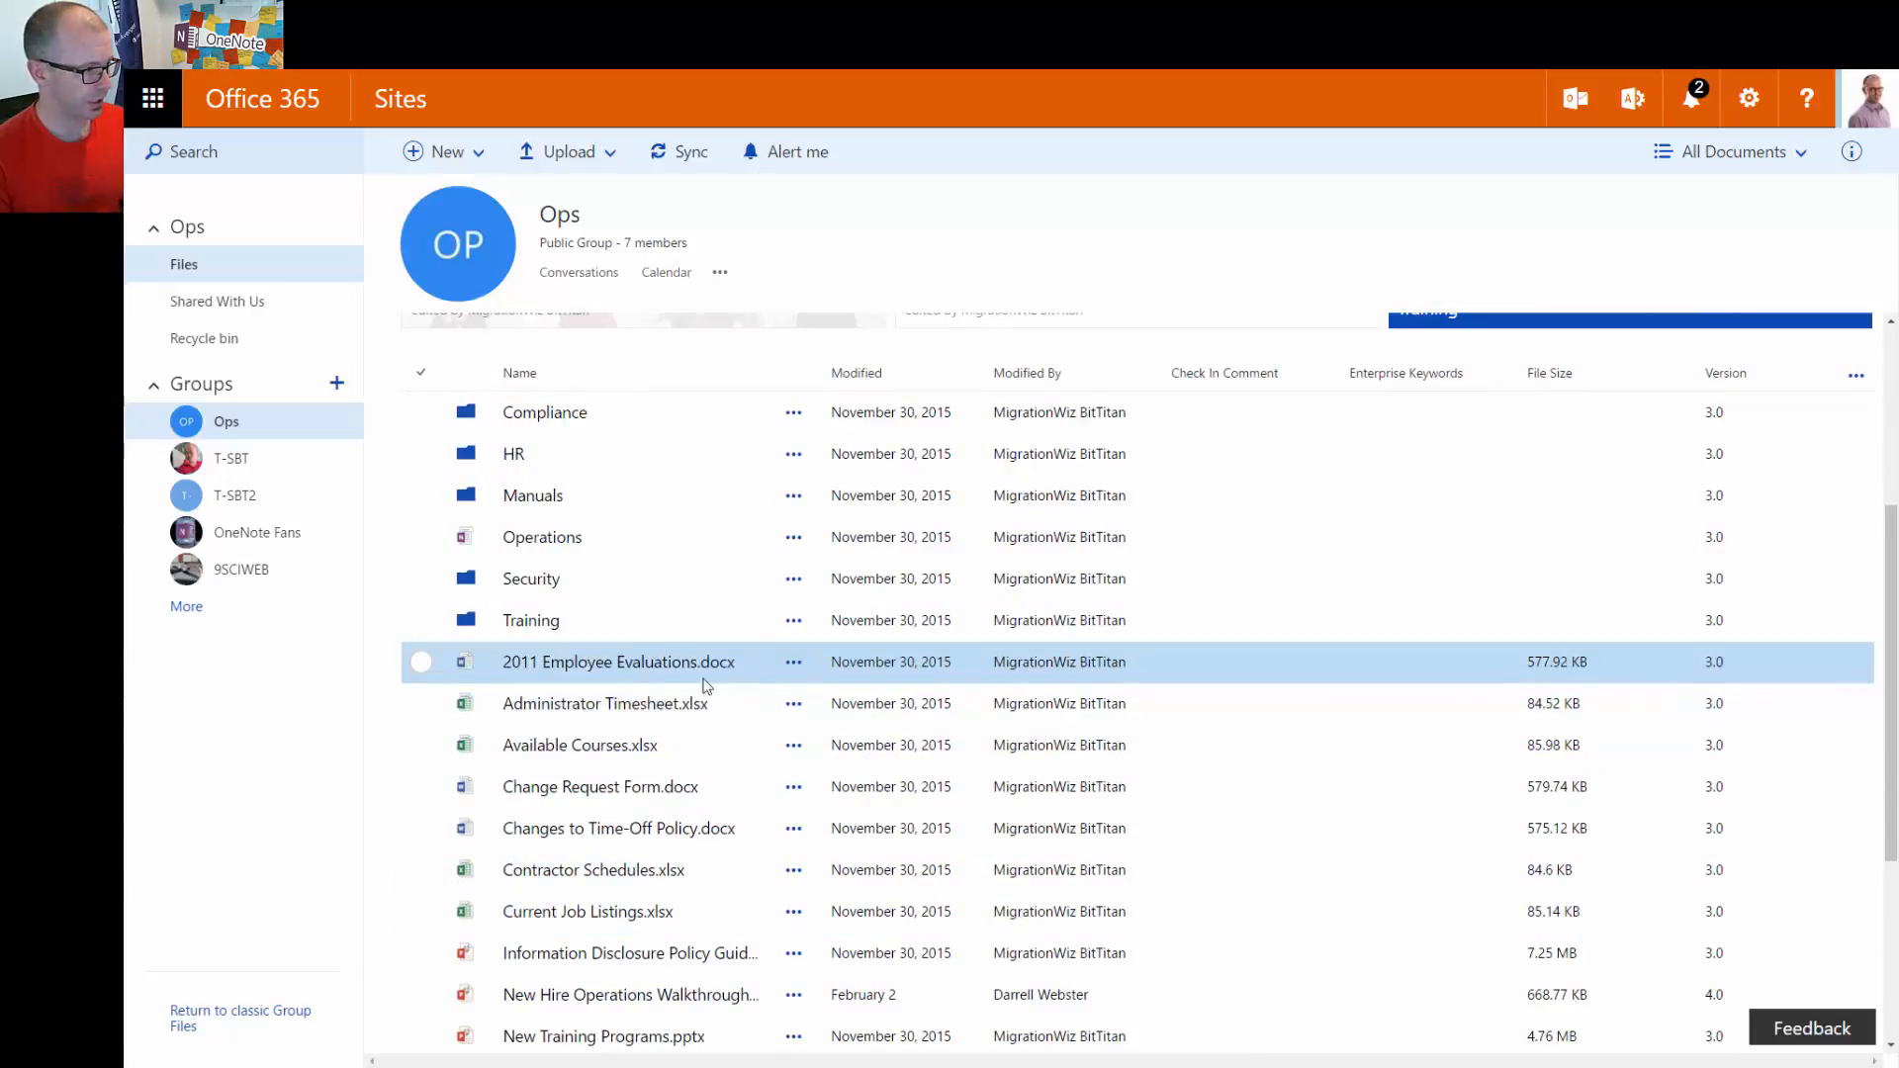
{"action": "left_click", "coordinate": [589, 796]}
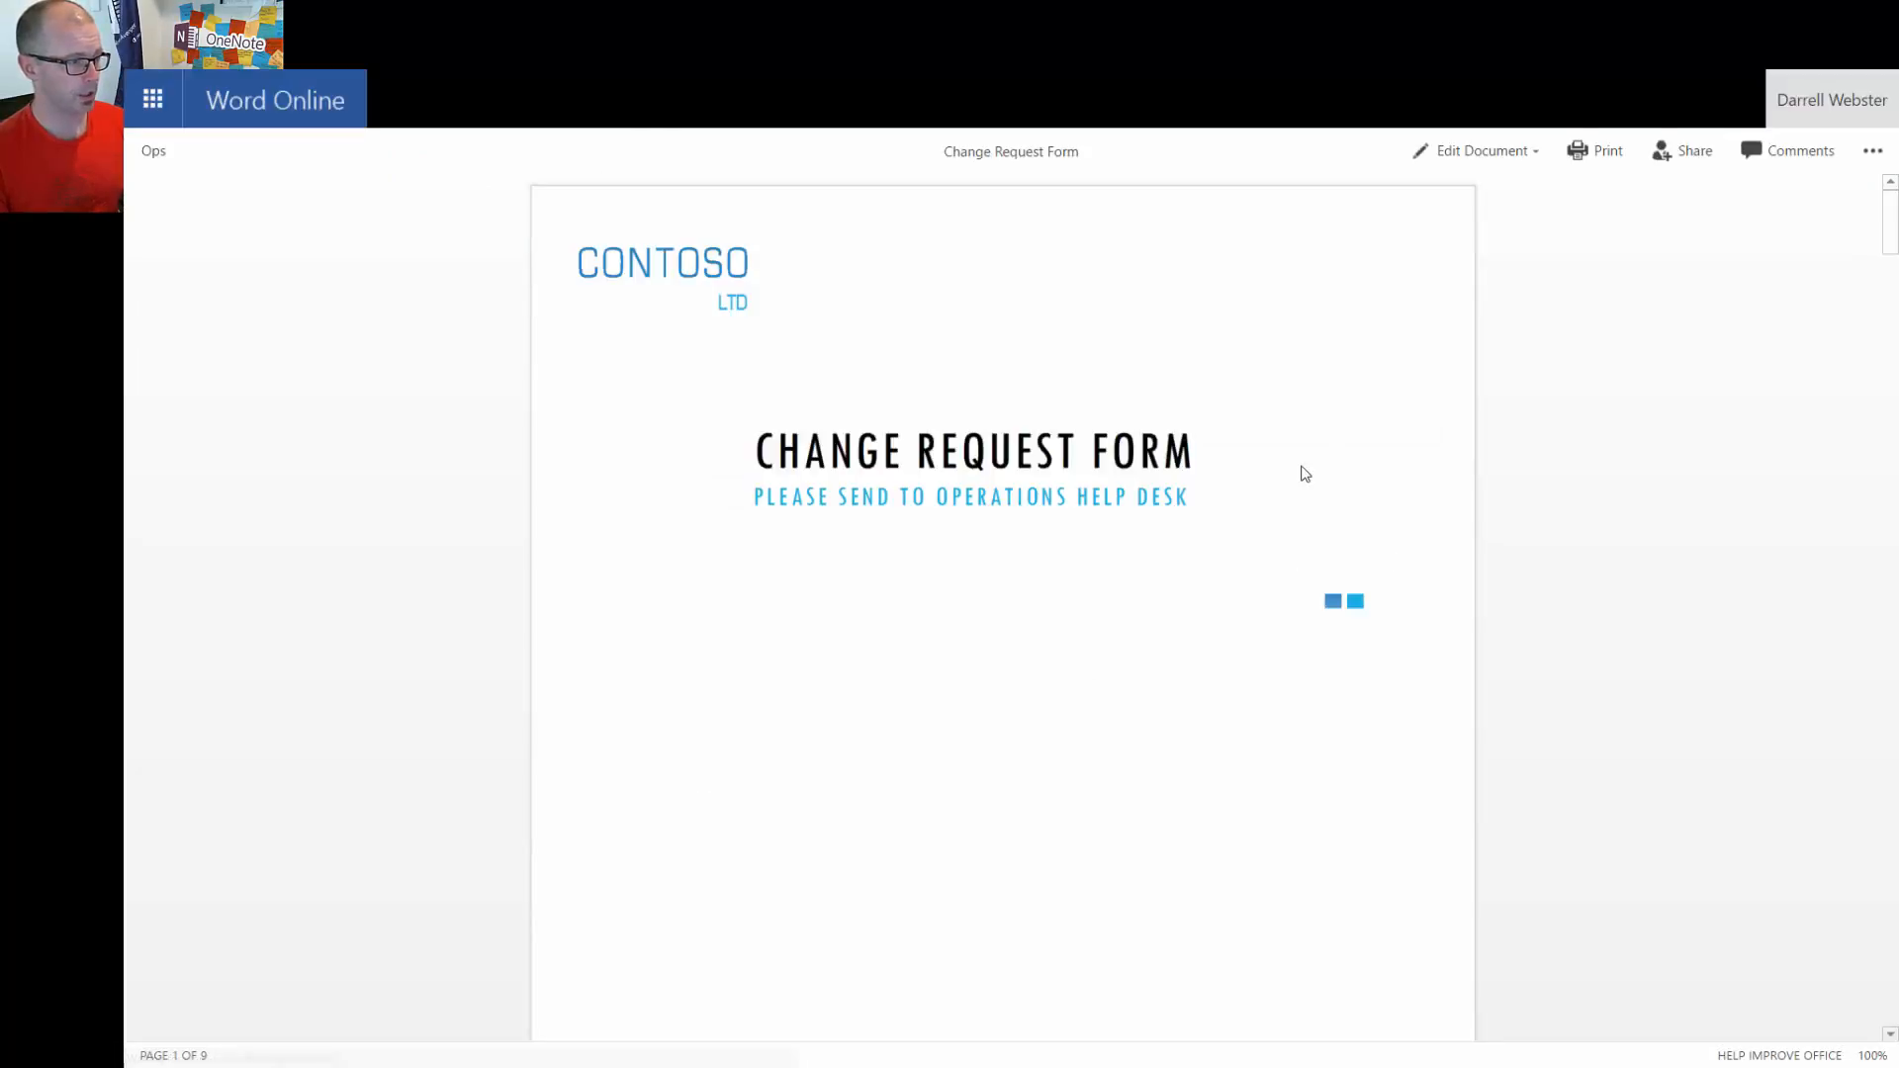
Open the Change Request Form for editing in Word Online
{"action": "left_click", "coordinate": [1505, 150]}
{"action": "left_click", "coordinate": [1504, 277]}
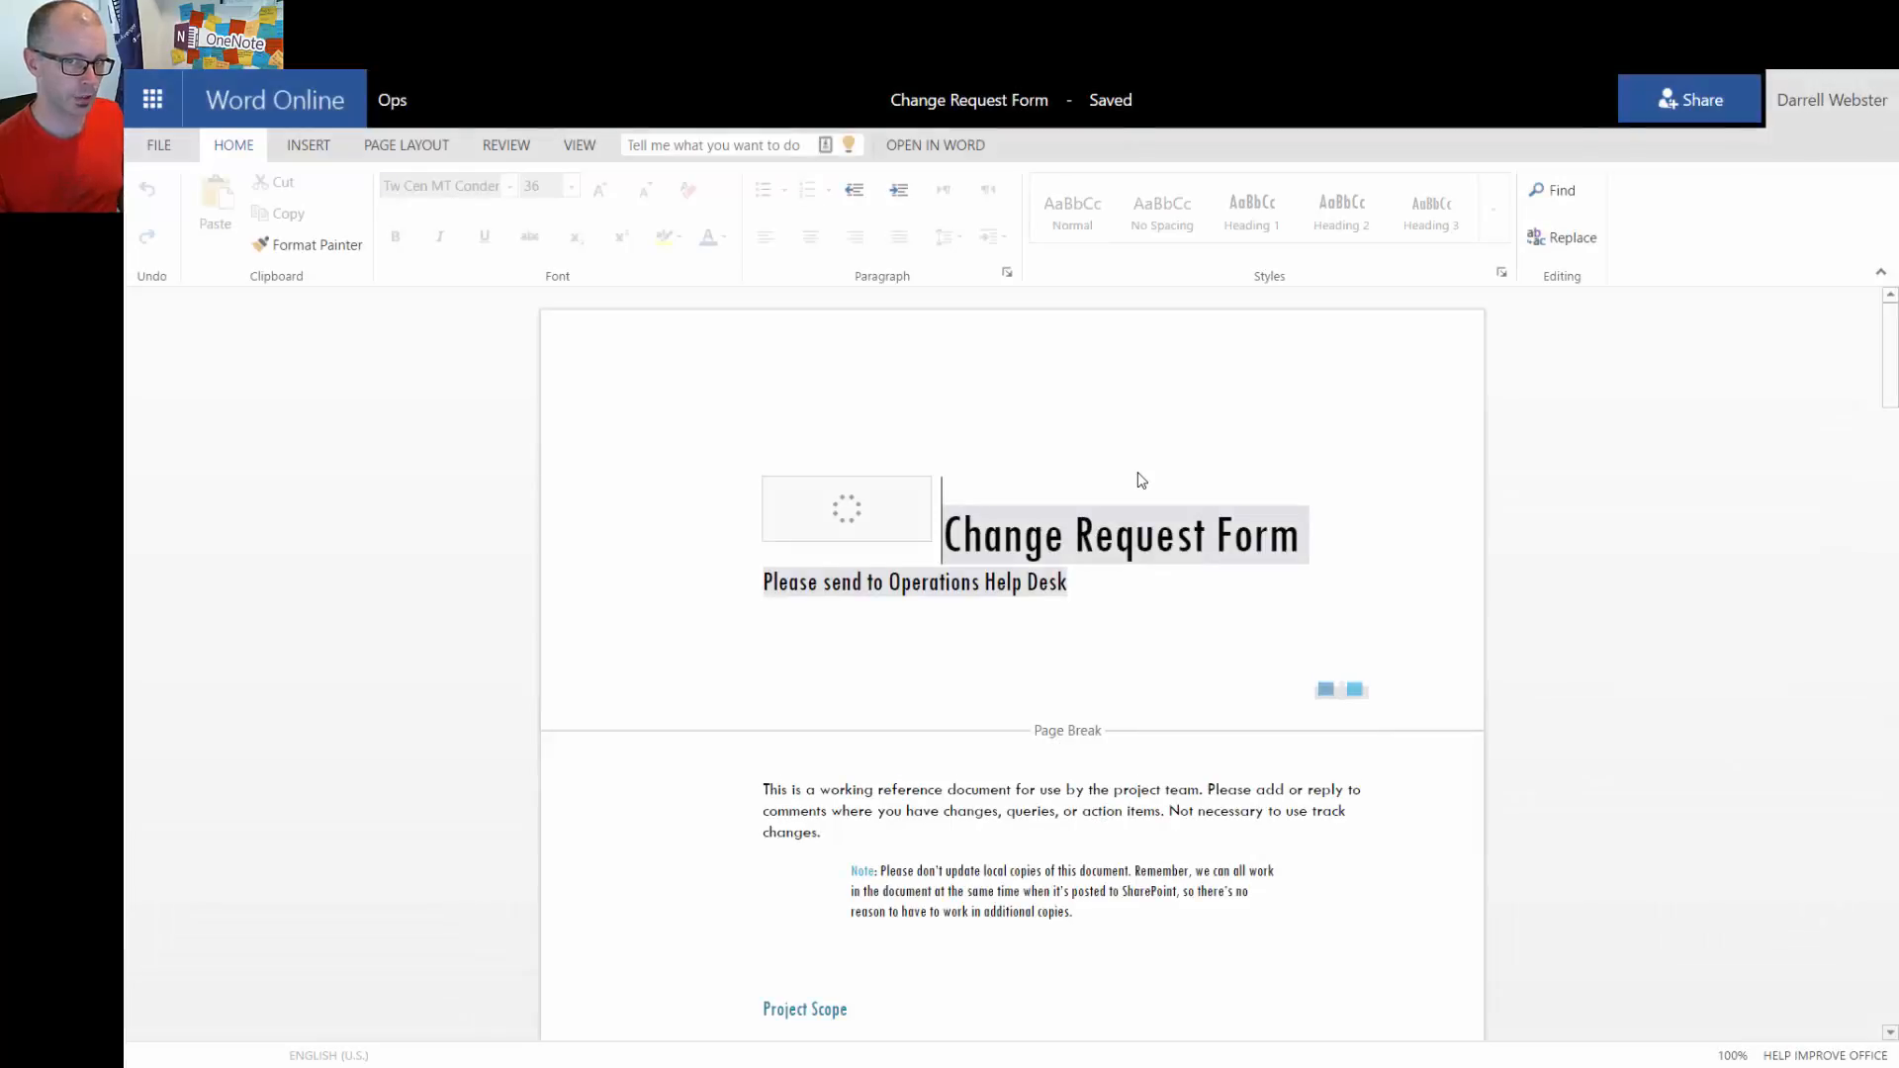
{"action": "left_click", "coordinate": [1300, 546]}
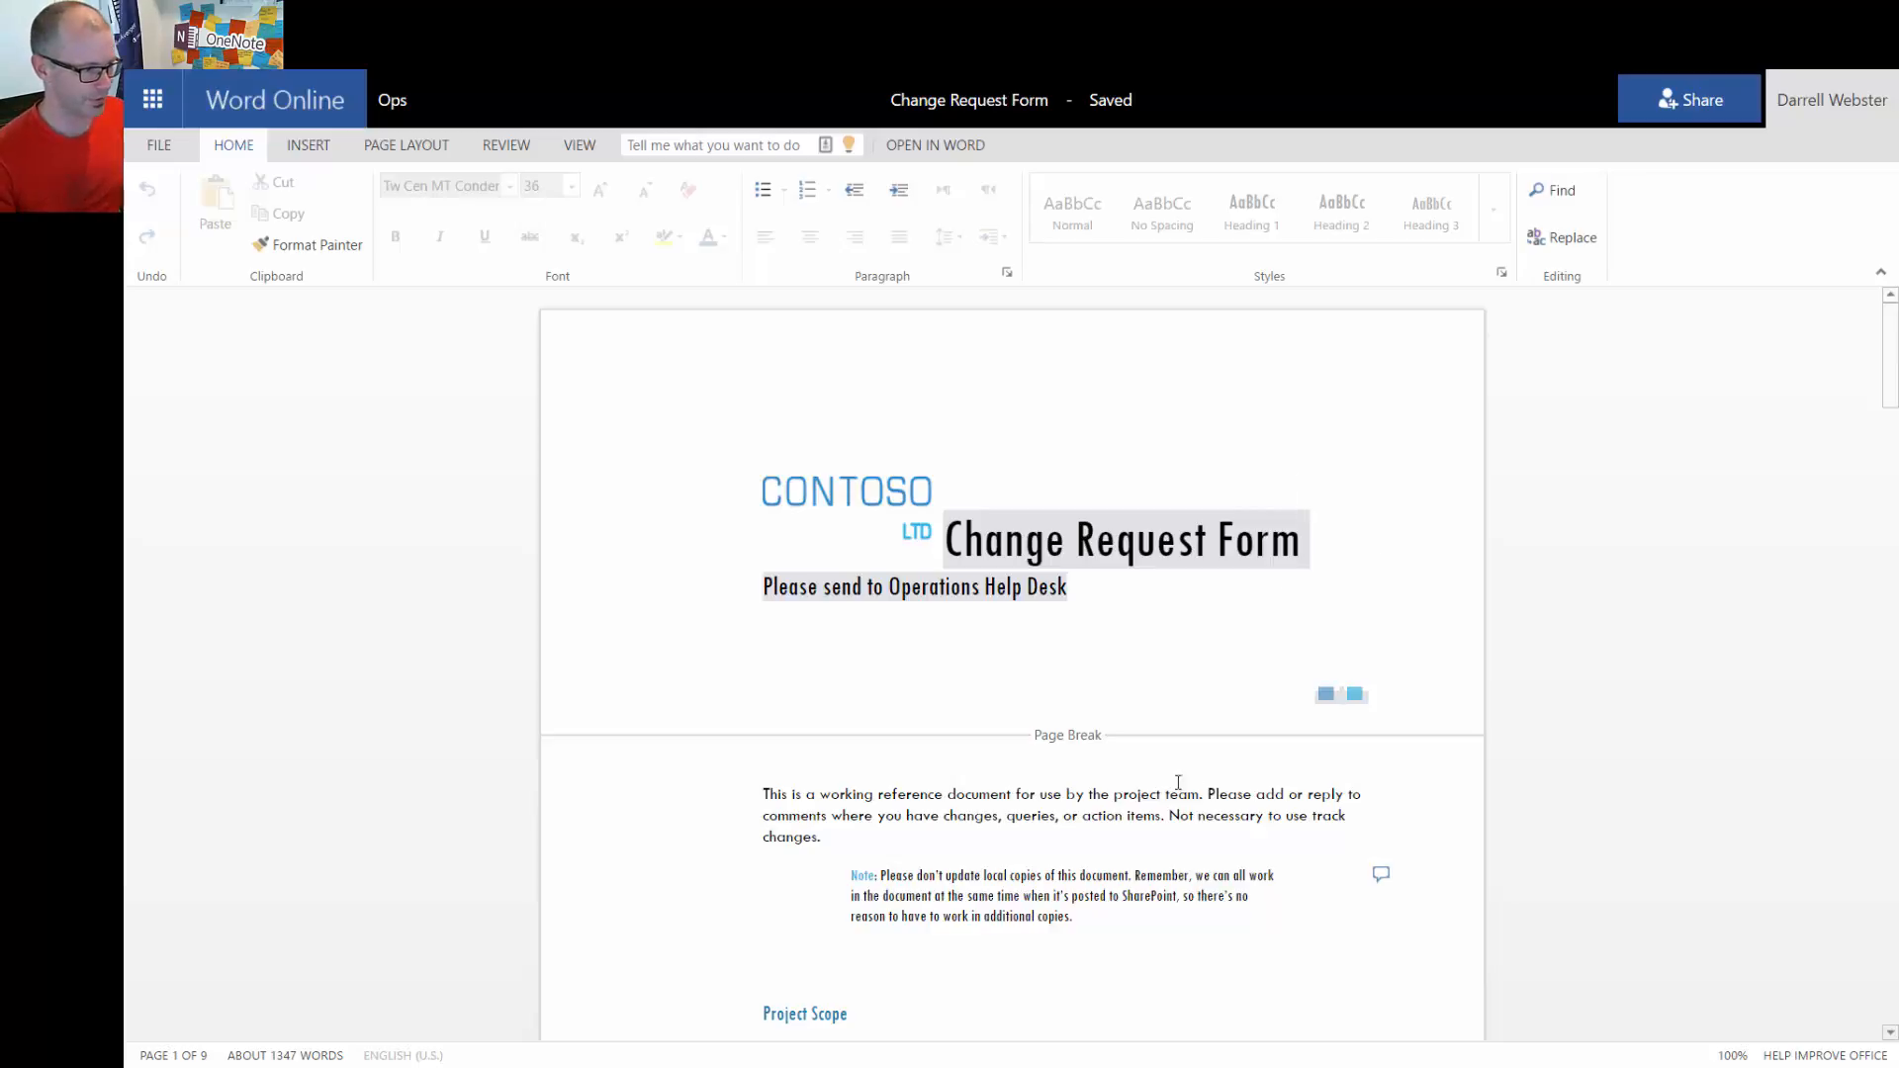
Delete the characters after 'changes' in the first paragraph and return to the Ops library
{"action": "left_click", "coordinate": [871, 832]}
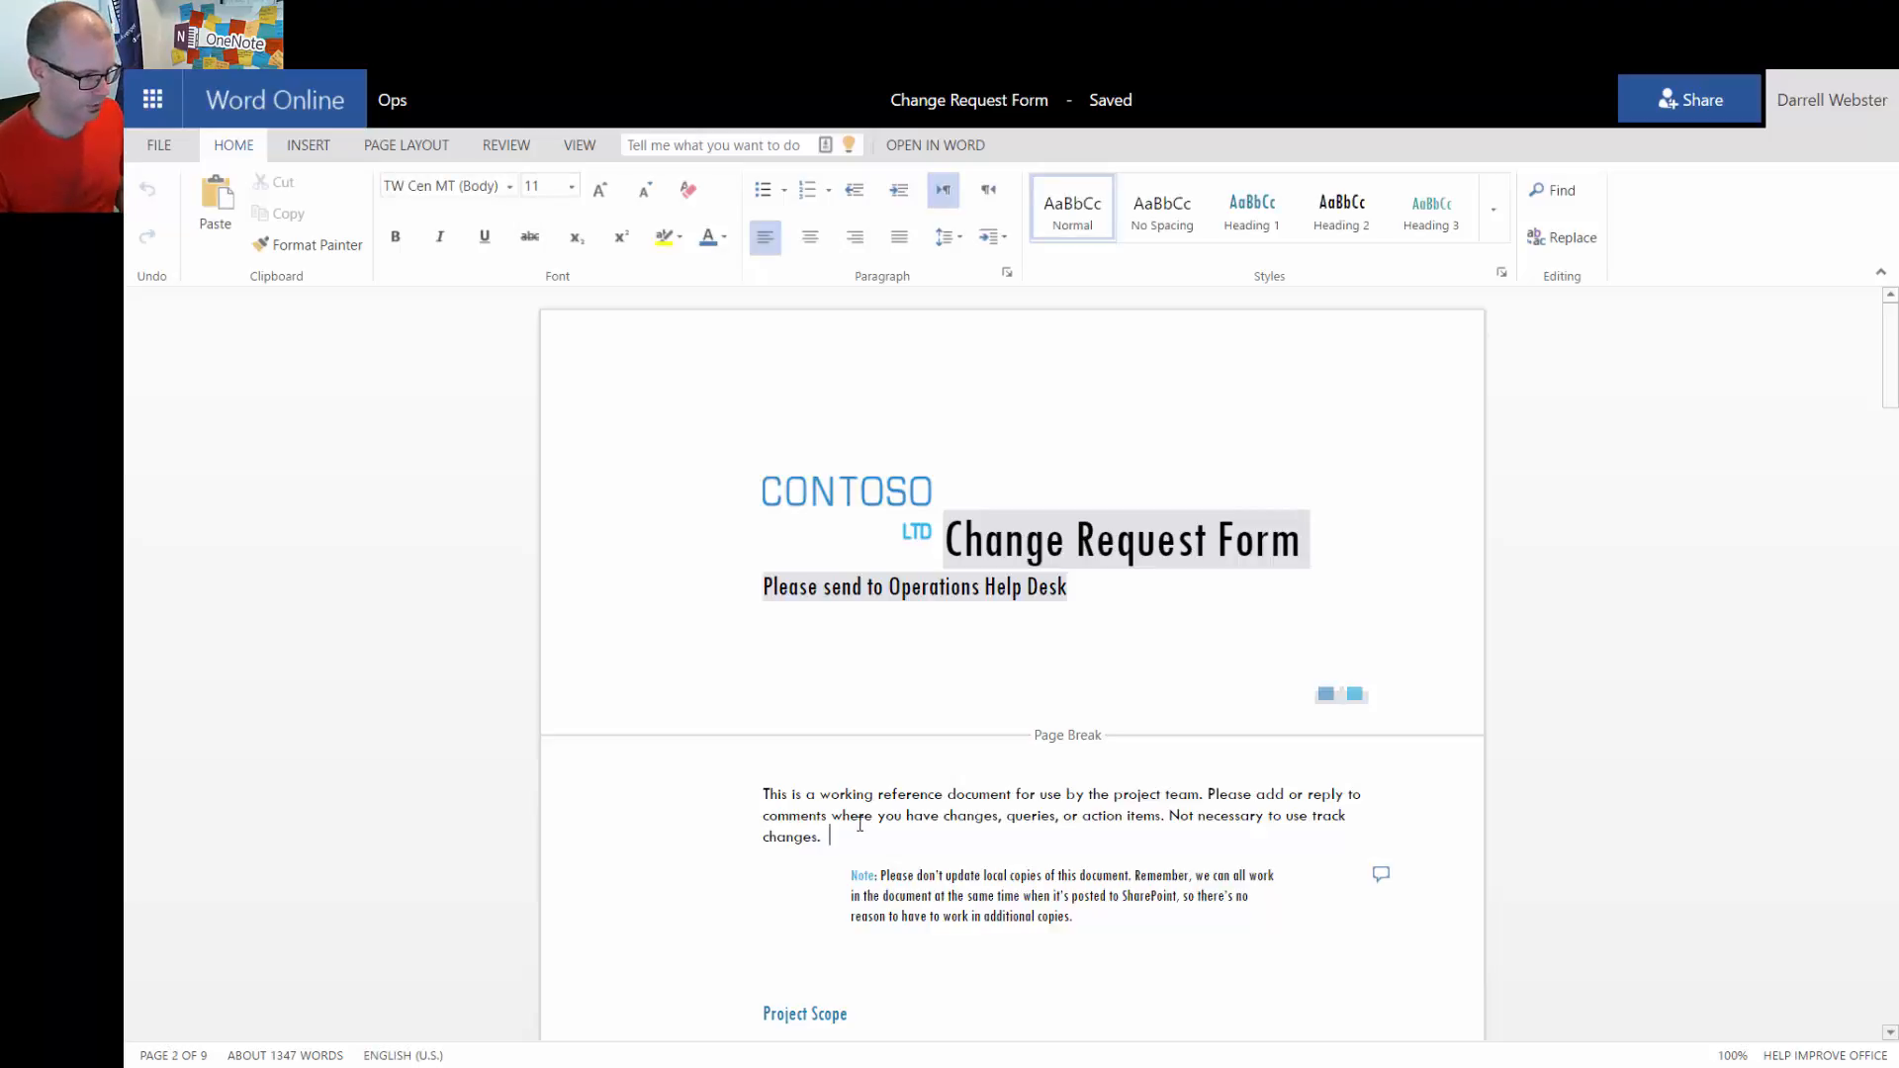
{"action": "key", "text": "BackSpace"}
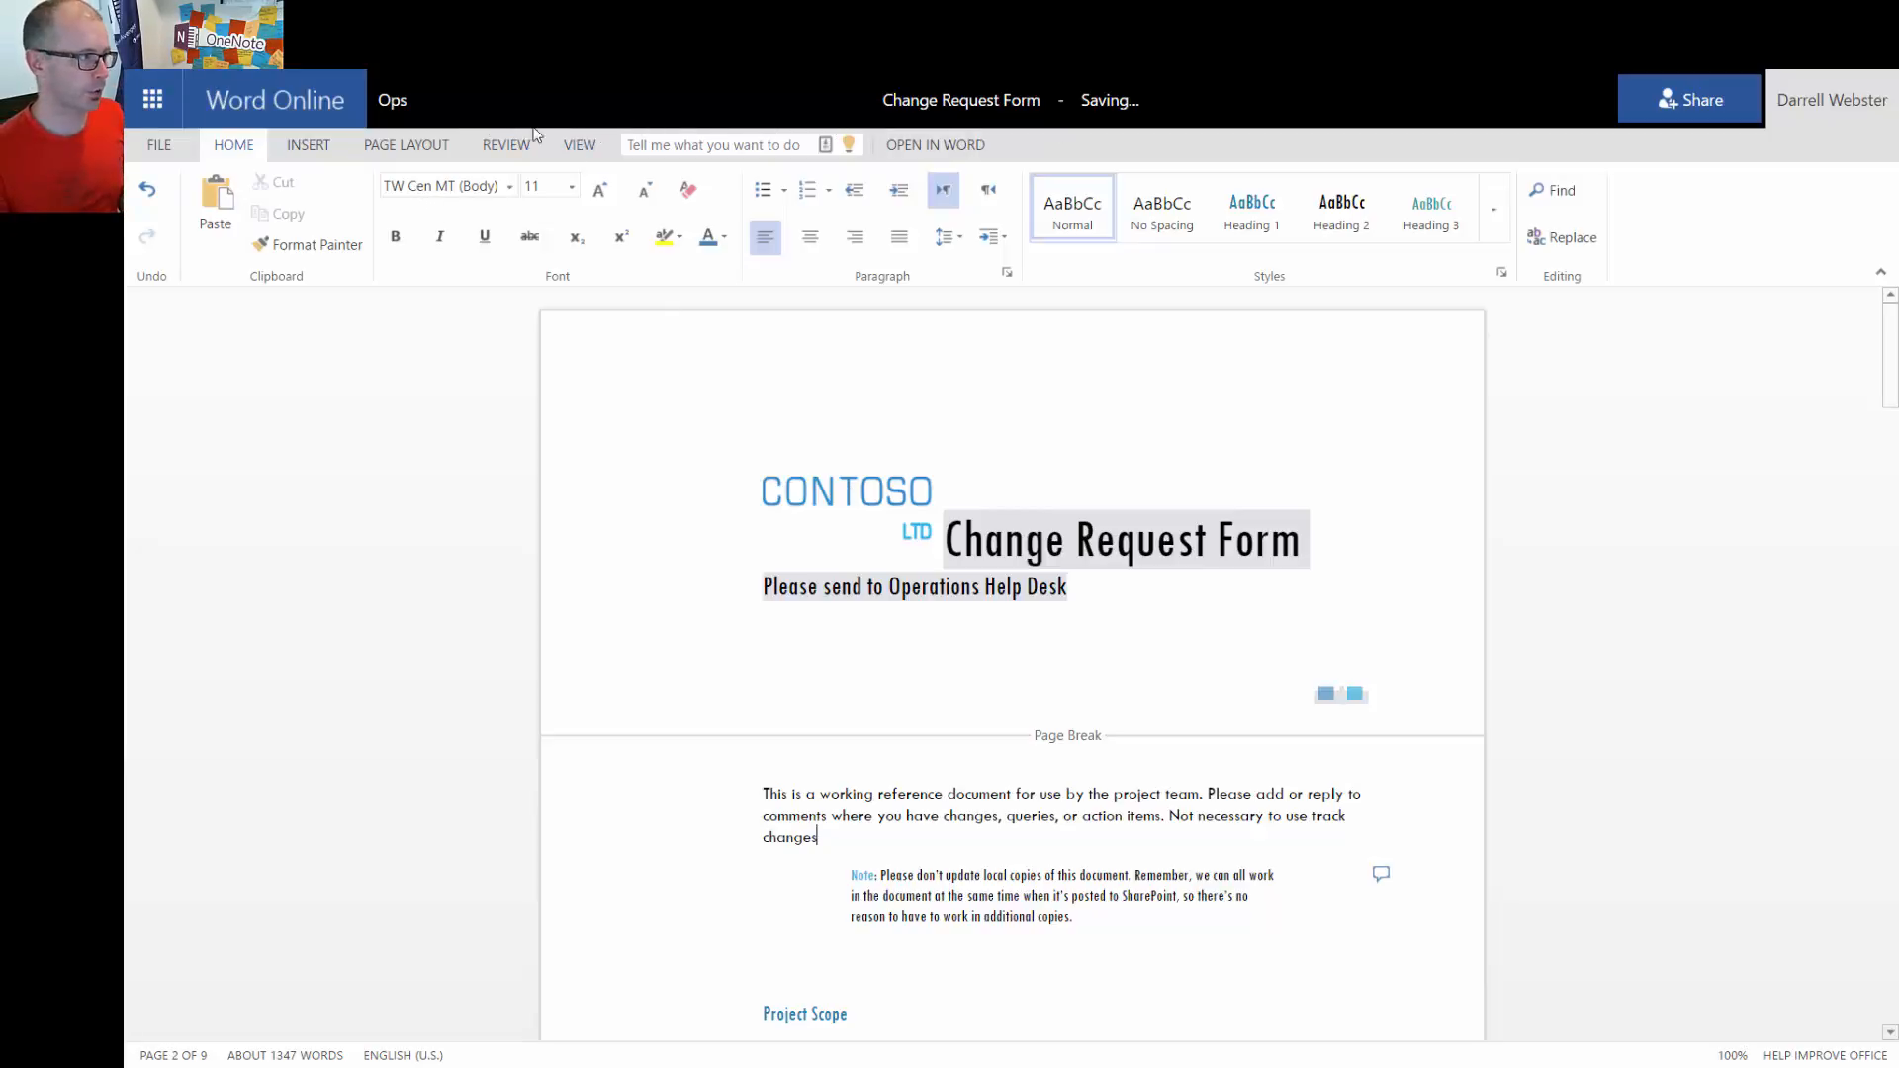
{"action": "left_click", "coordinate": [397, 109]}
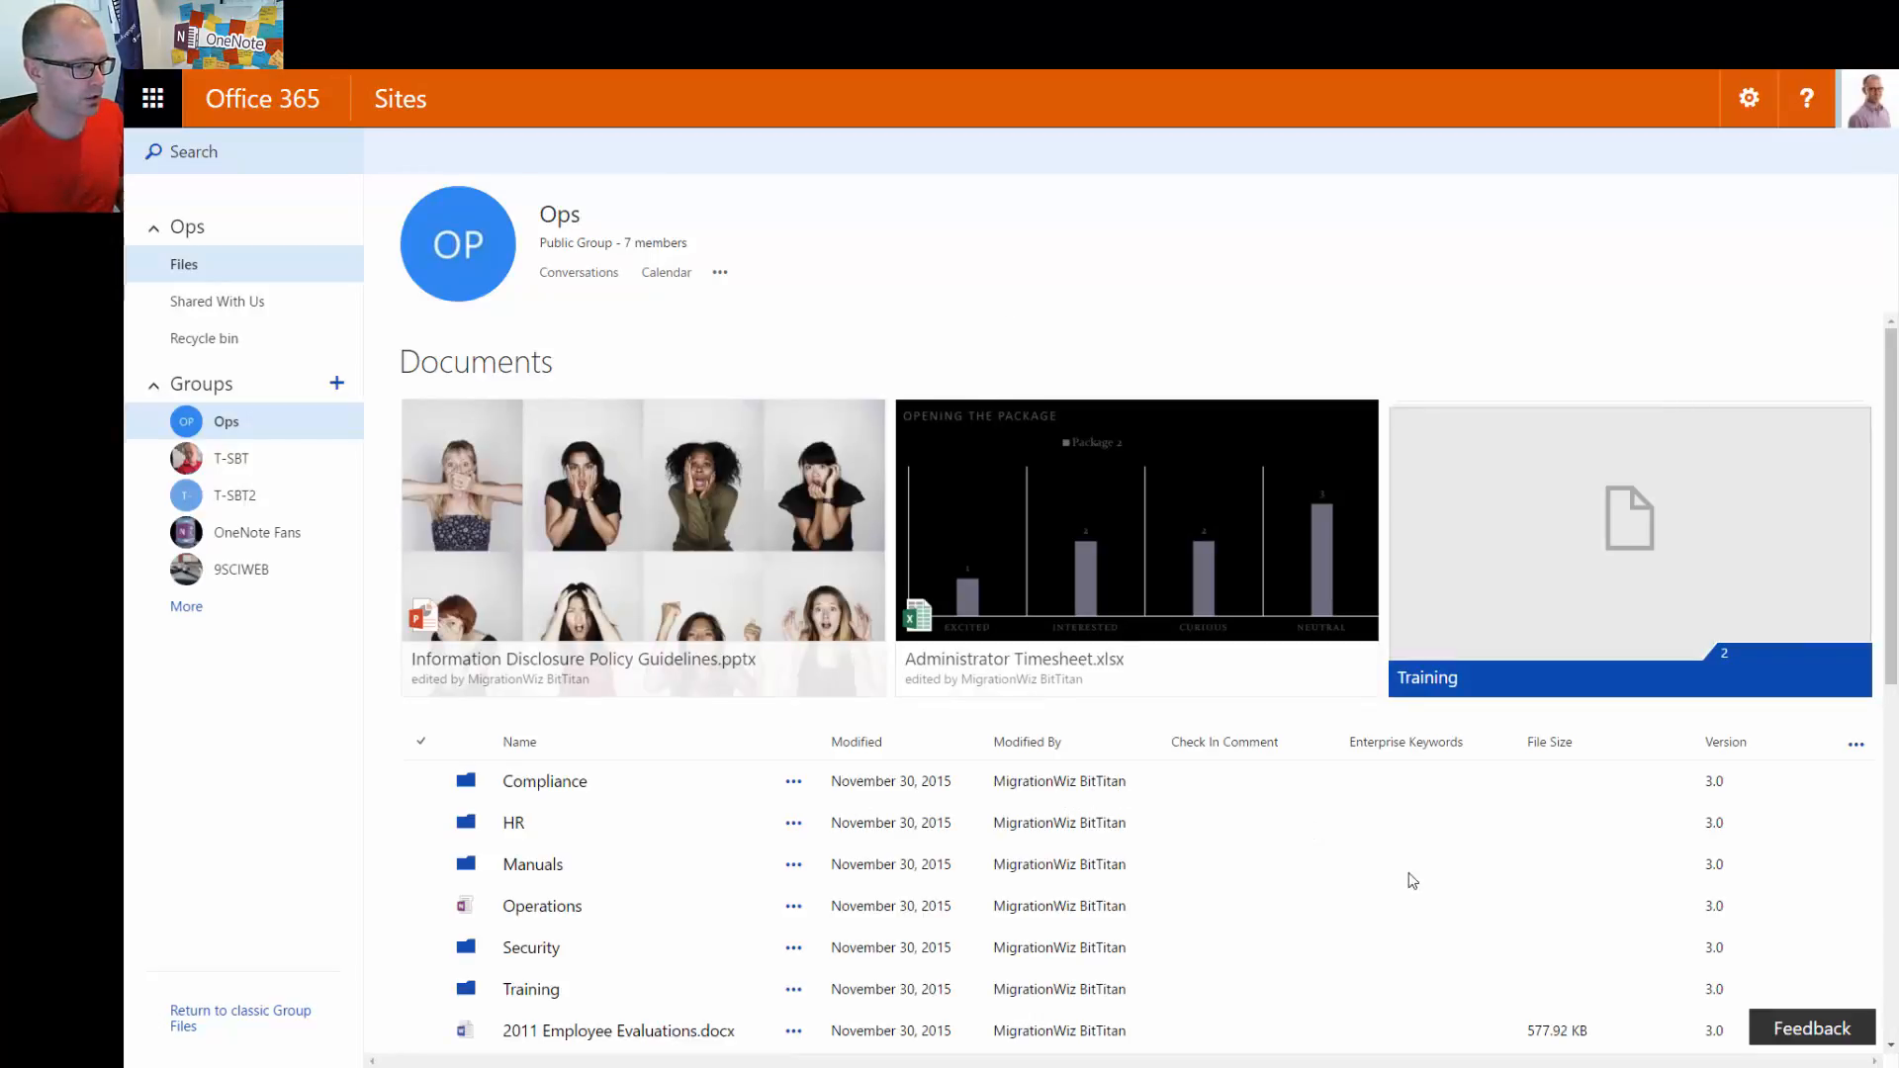
Refresh the Ops library and confirm Change Request Form.docx is at version 4.0
{"action": "scroll", "coordinate": [737, 787], "scroll_direction": "down", "scroll_amount": 3}
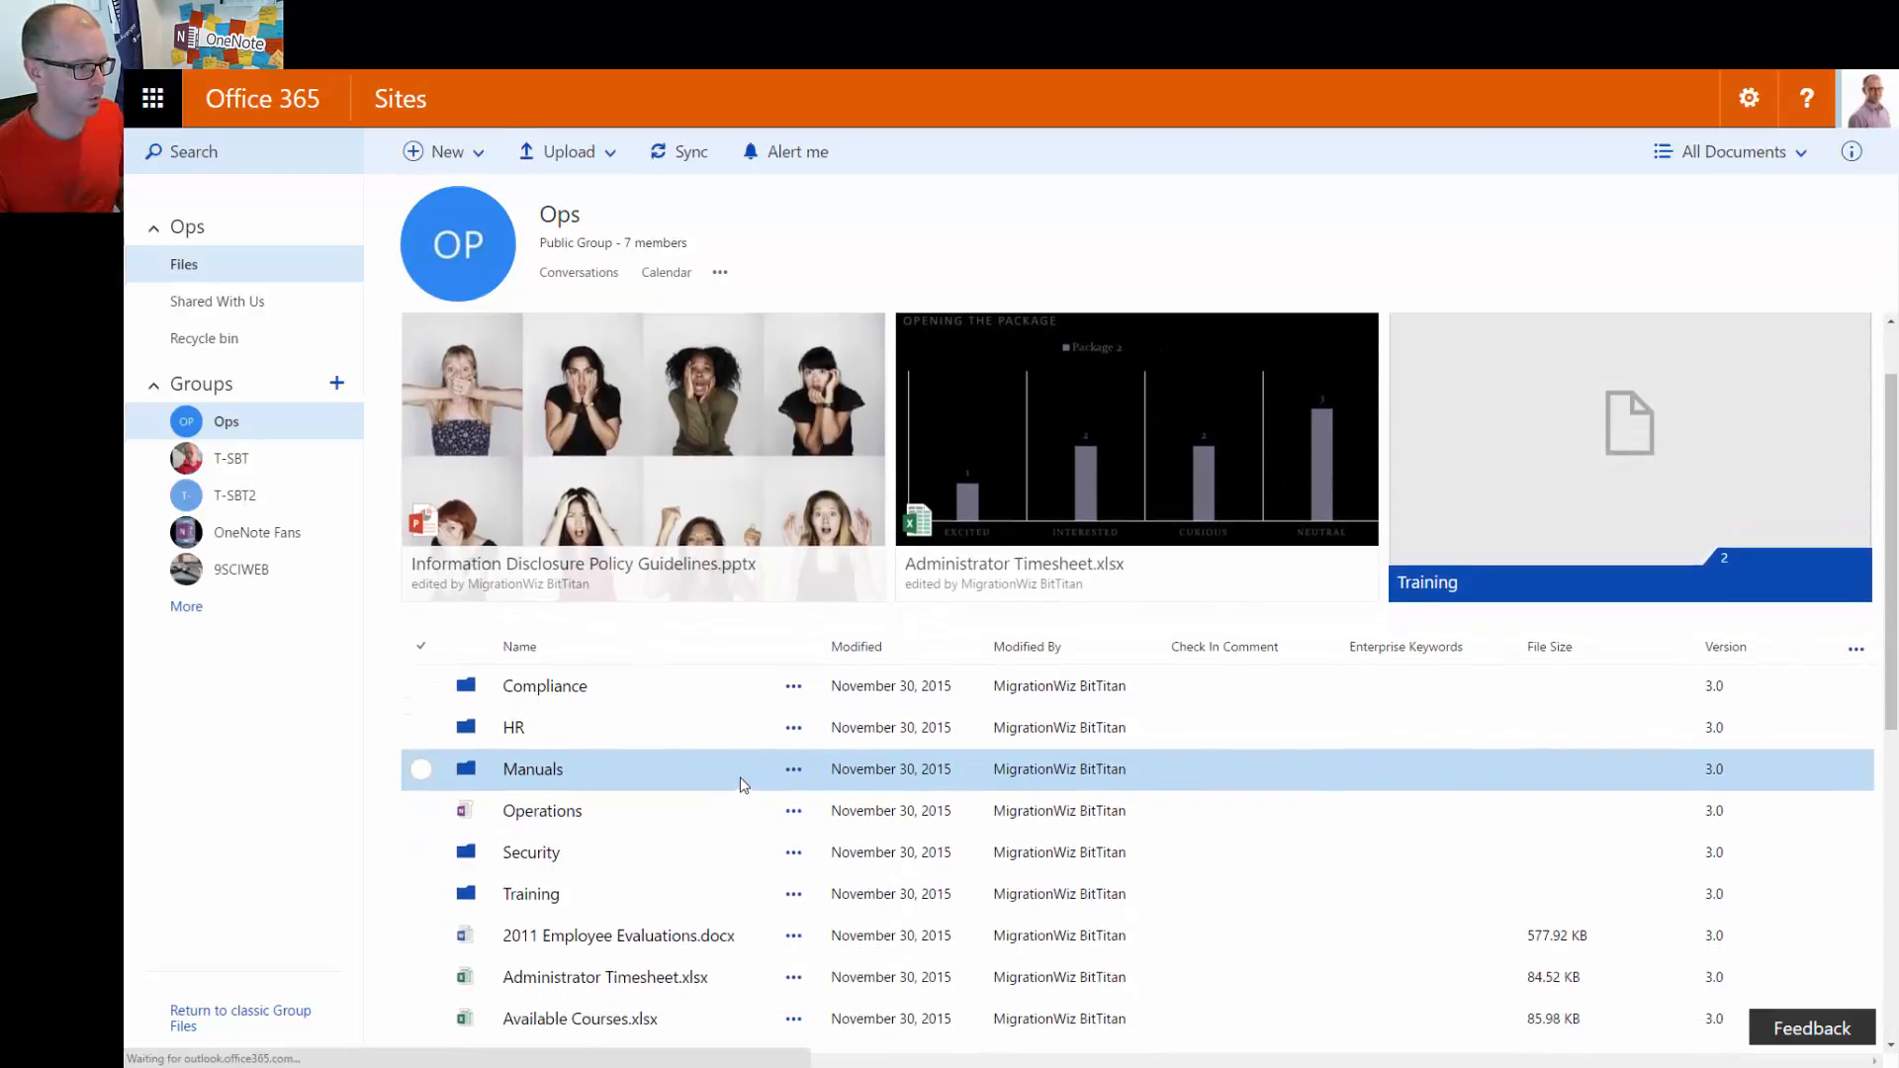
{"action": "scroll", "coordinate": [749, 783], "scroll_direction": "down", "scroll_amount": 1}
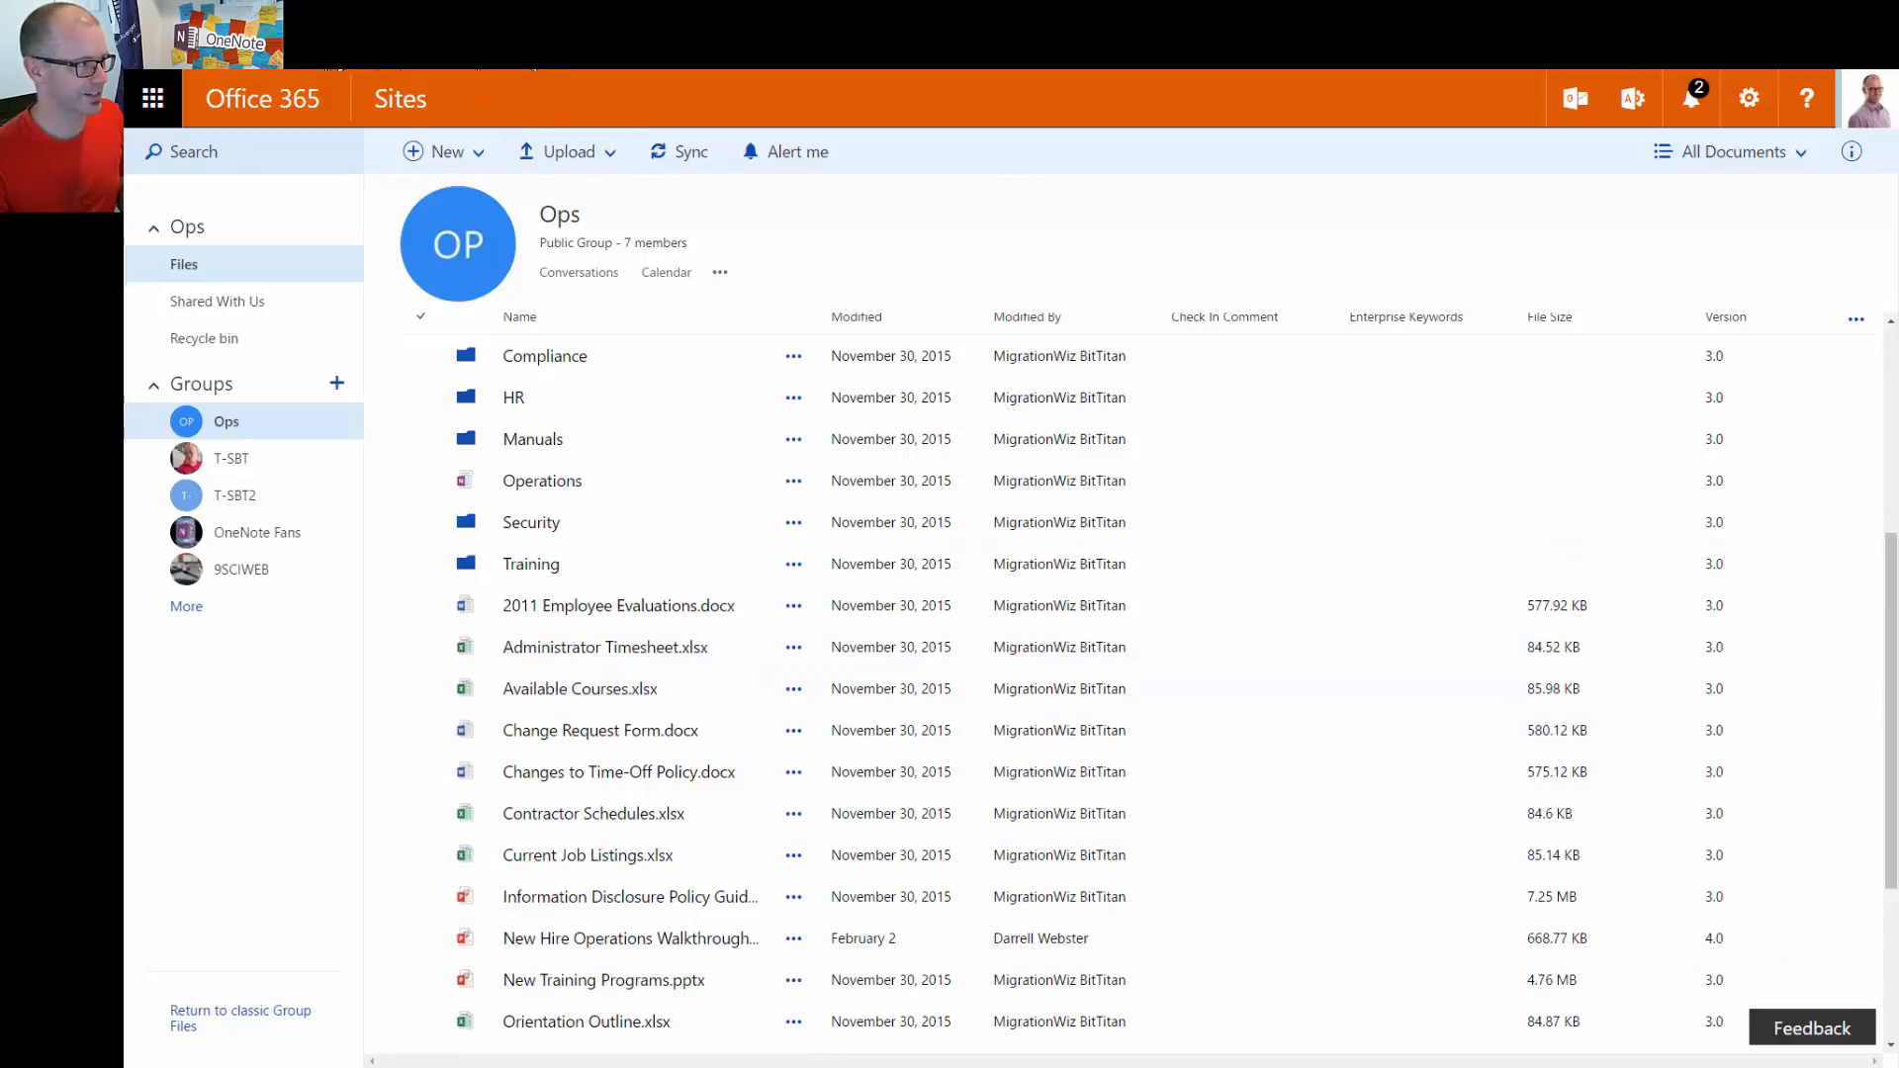
{"action": "left_click", "coordinate": [207, 63]}
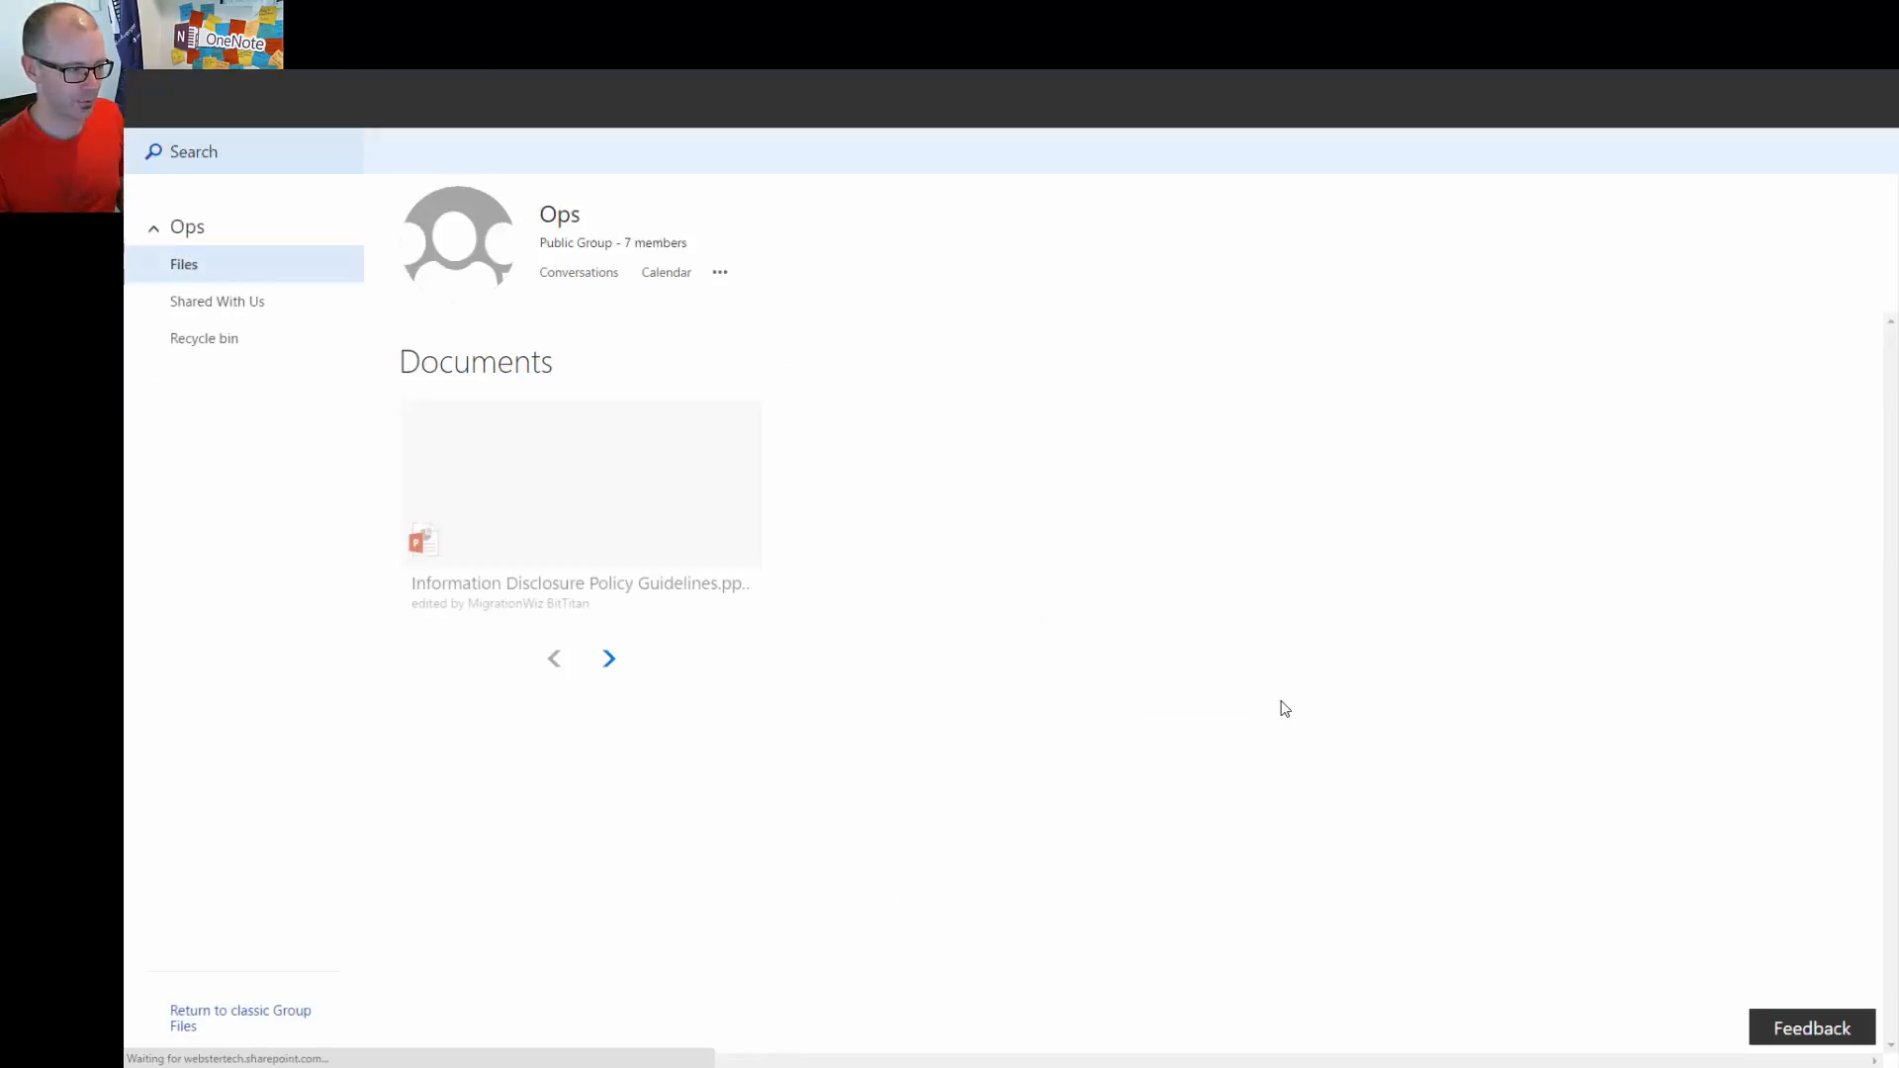
{"action": "scroll", "coordinate": [1420, 831], "scroll_direction": "down", "scroll_amount": 3}
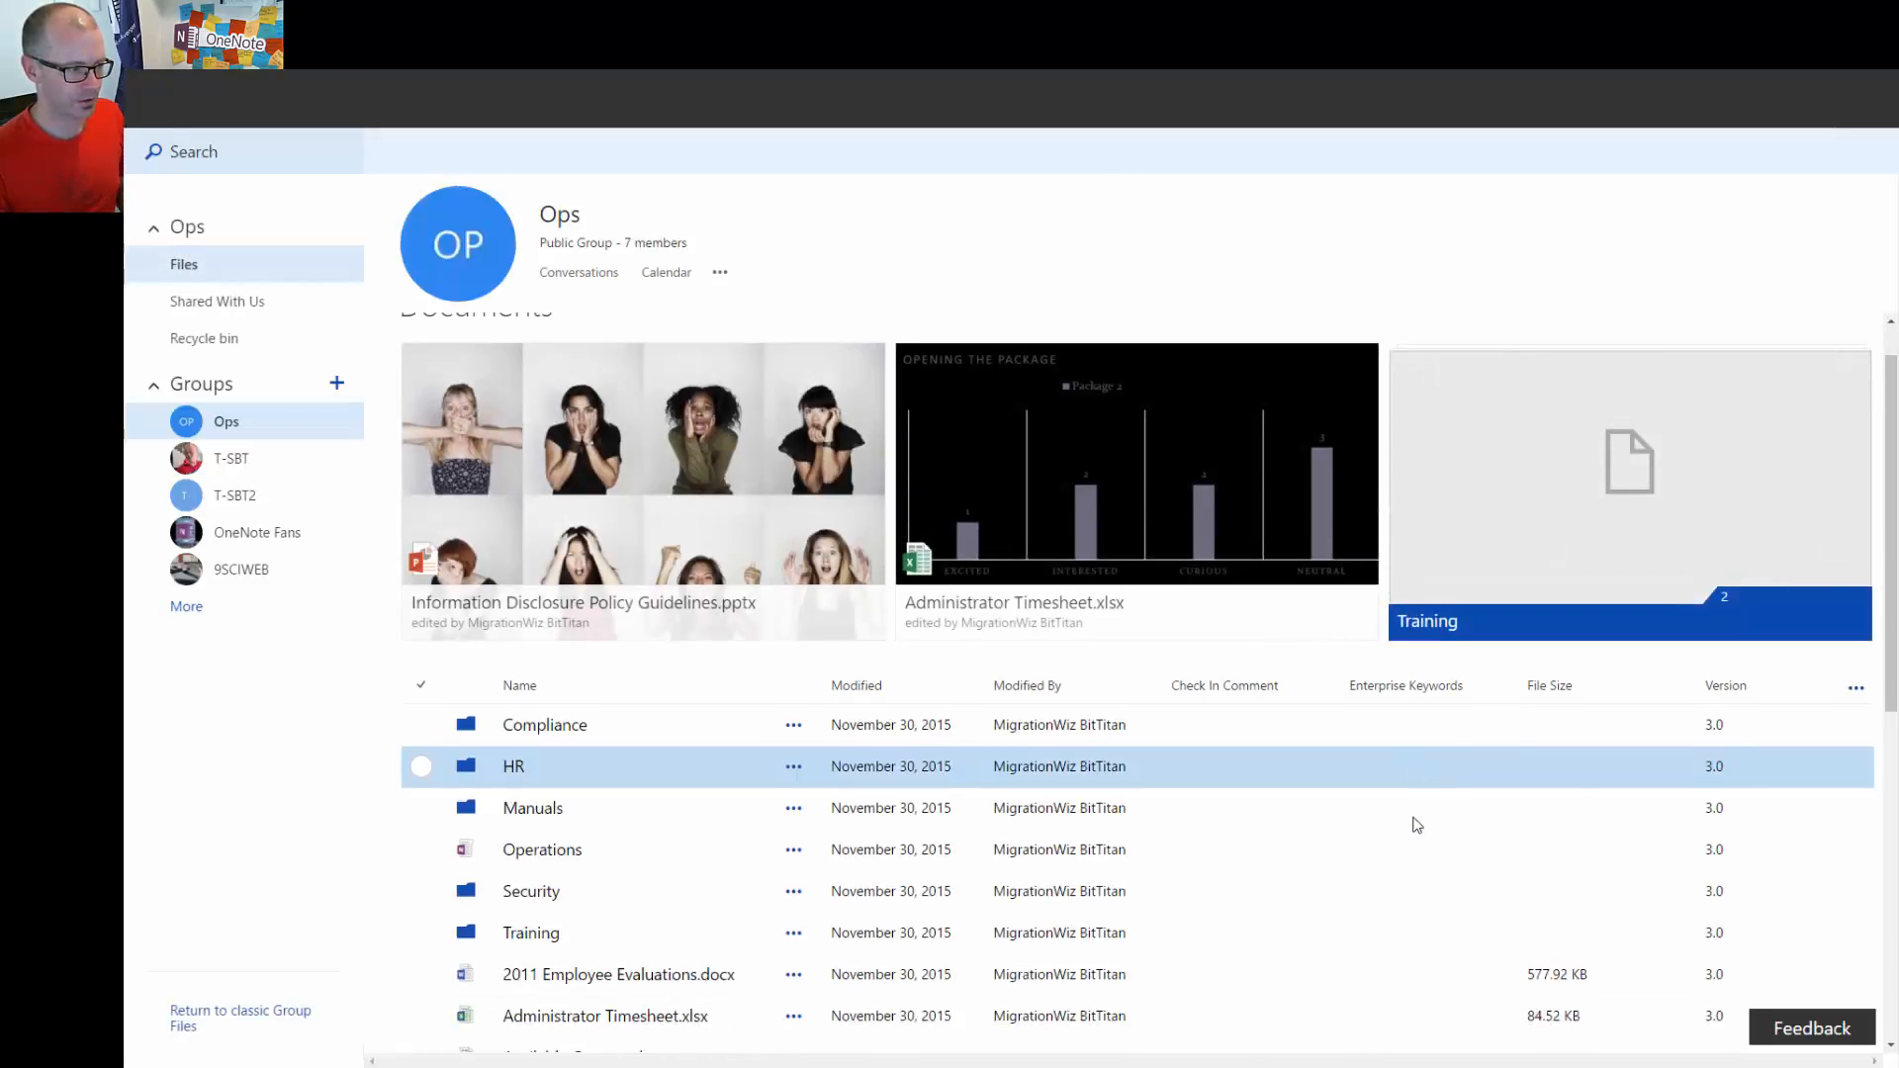
{"action": "scroll", "coordinate": [1405, 809], "scroll_direction": "down", "scroll_amount": 2}
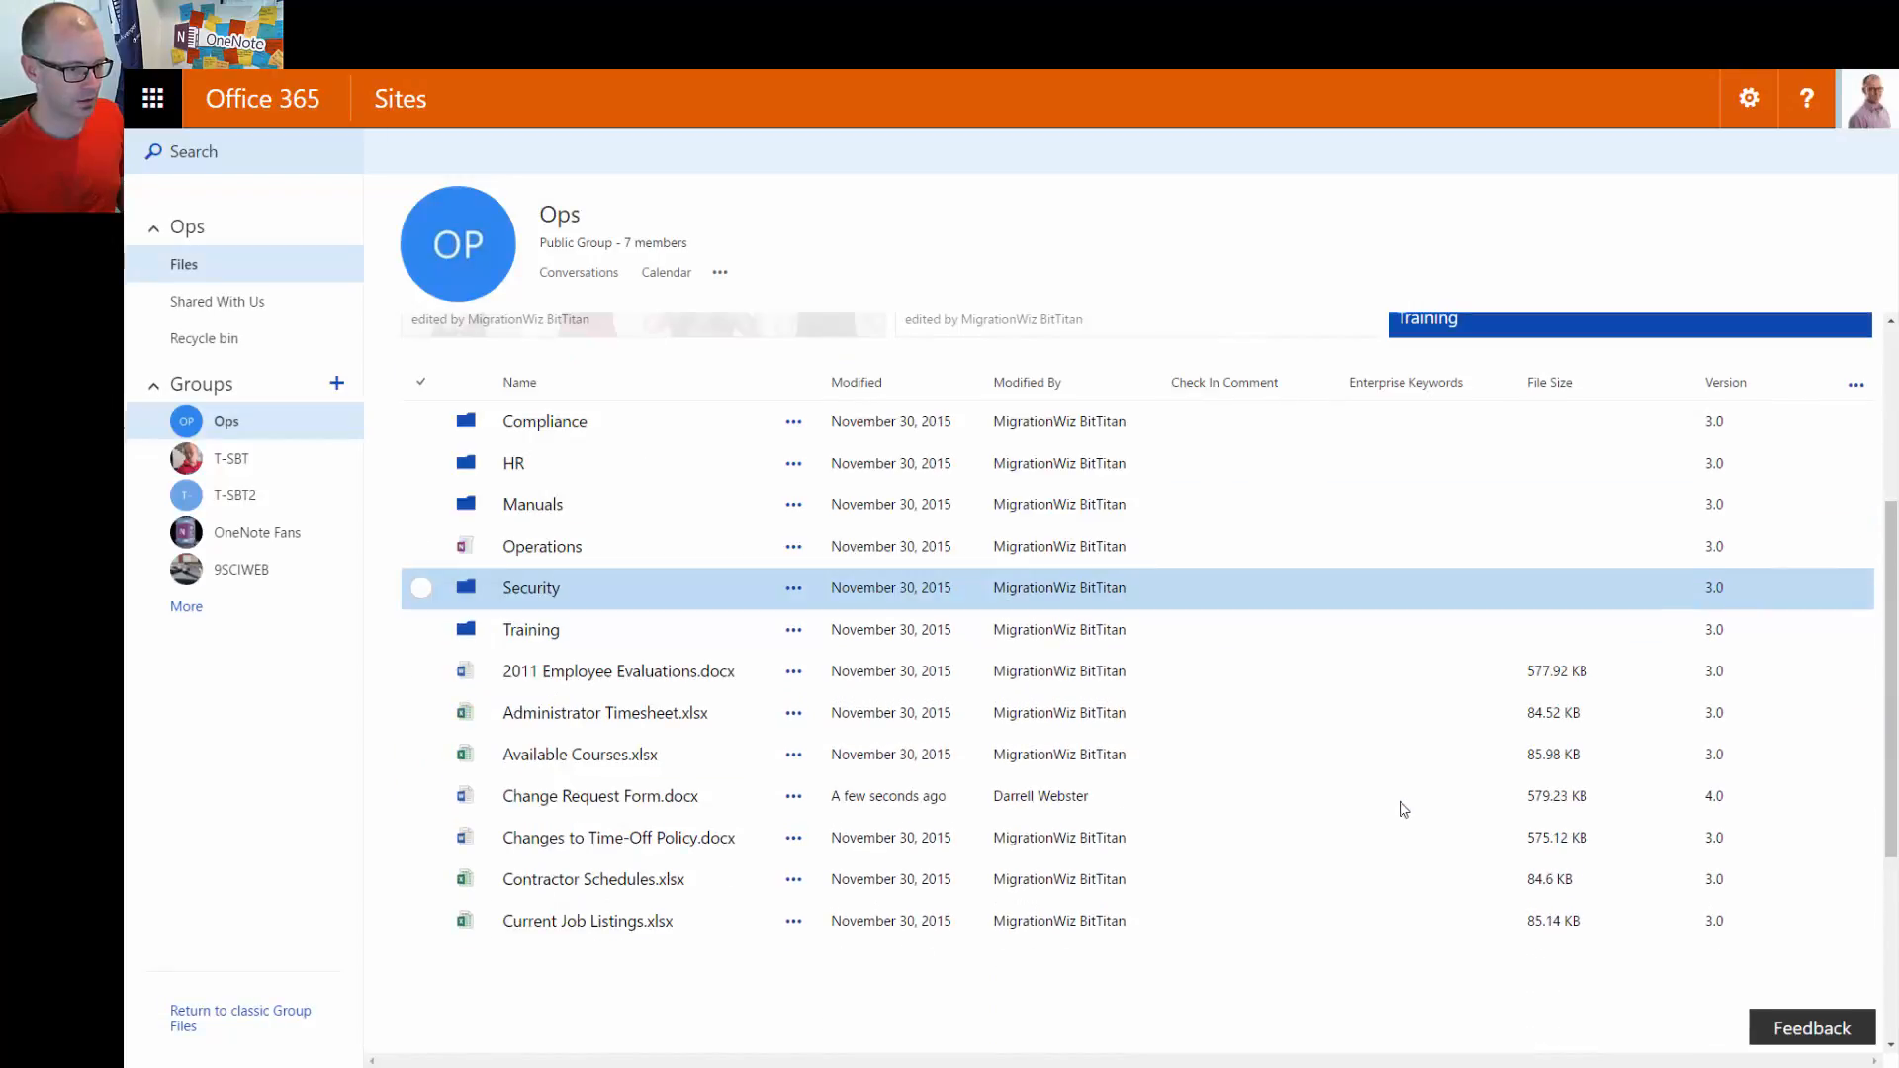
{"action": "scroll", "coordinate": [1401, 809], "scroll_direction": "down", "scroll_amount": 5}
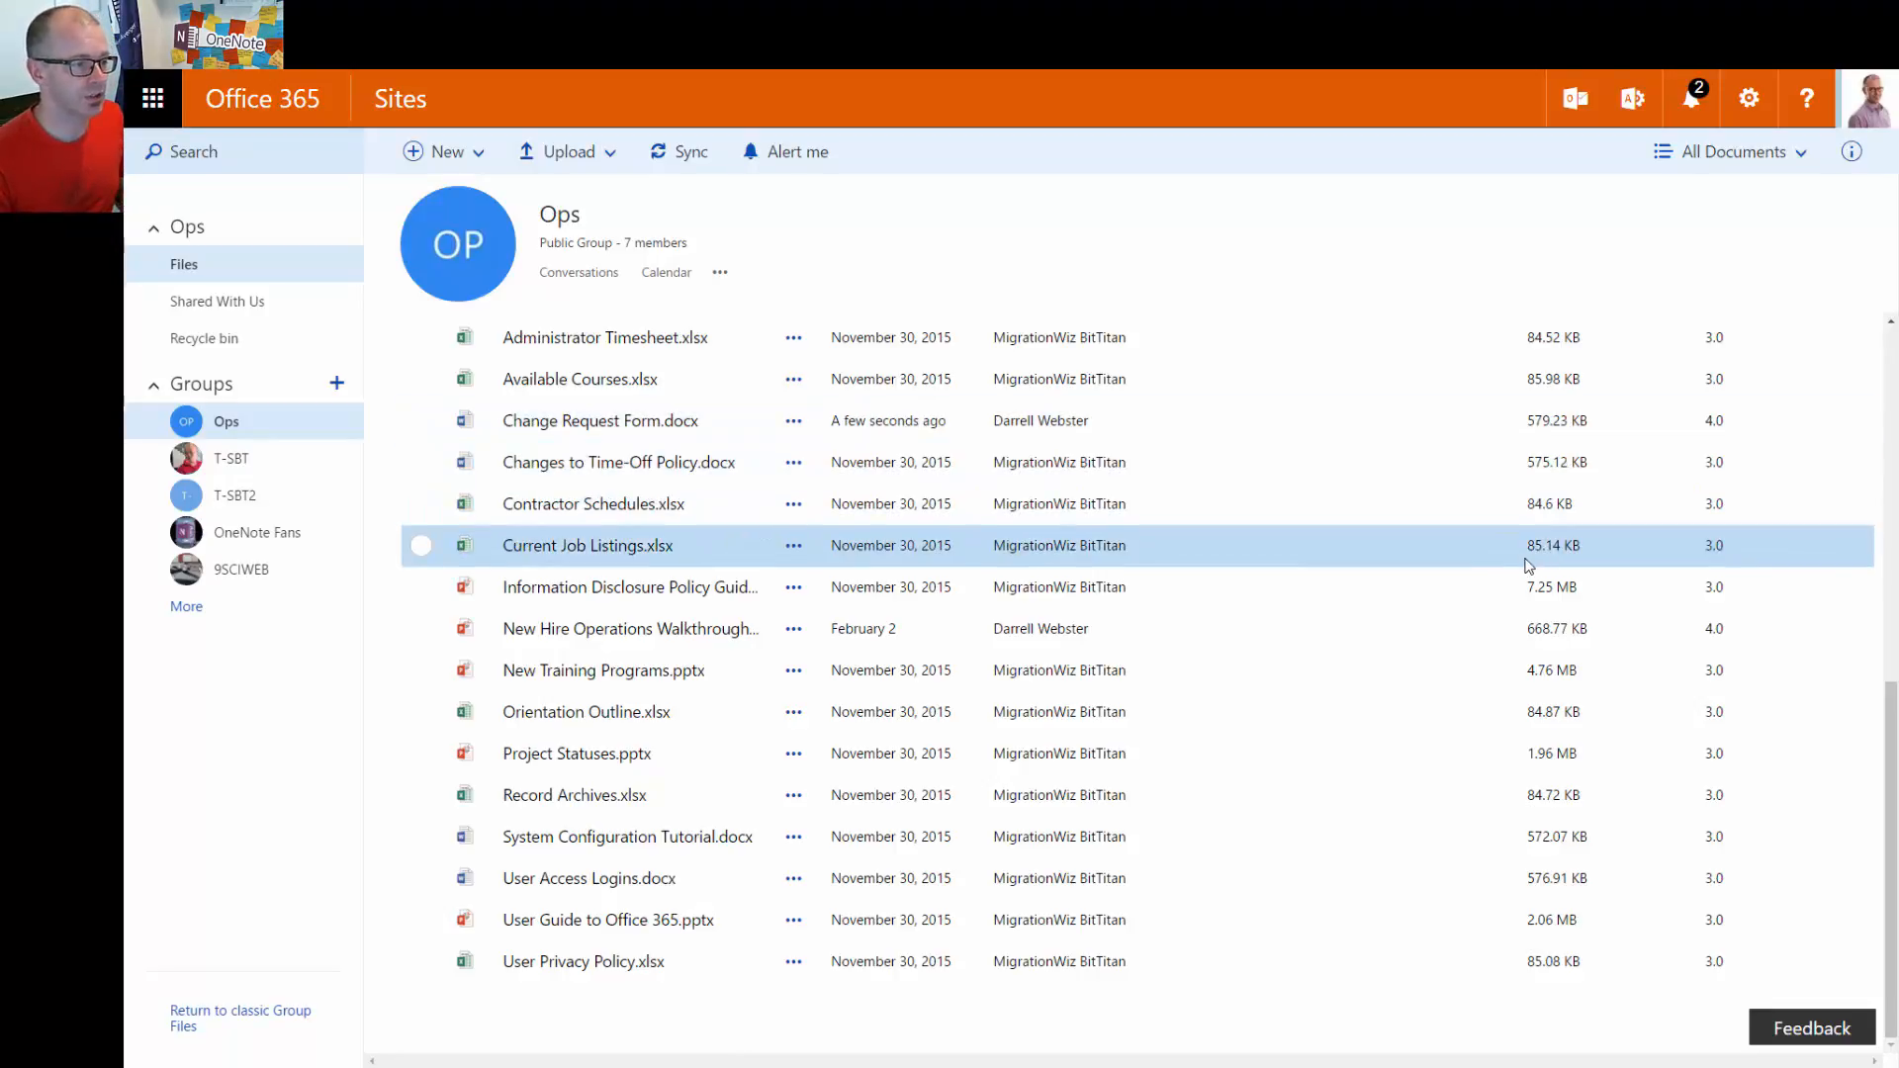
{"action": "scroll", "coordinate": [1430, 580], "scroll_direction": "up", "scroll_amount": 3}
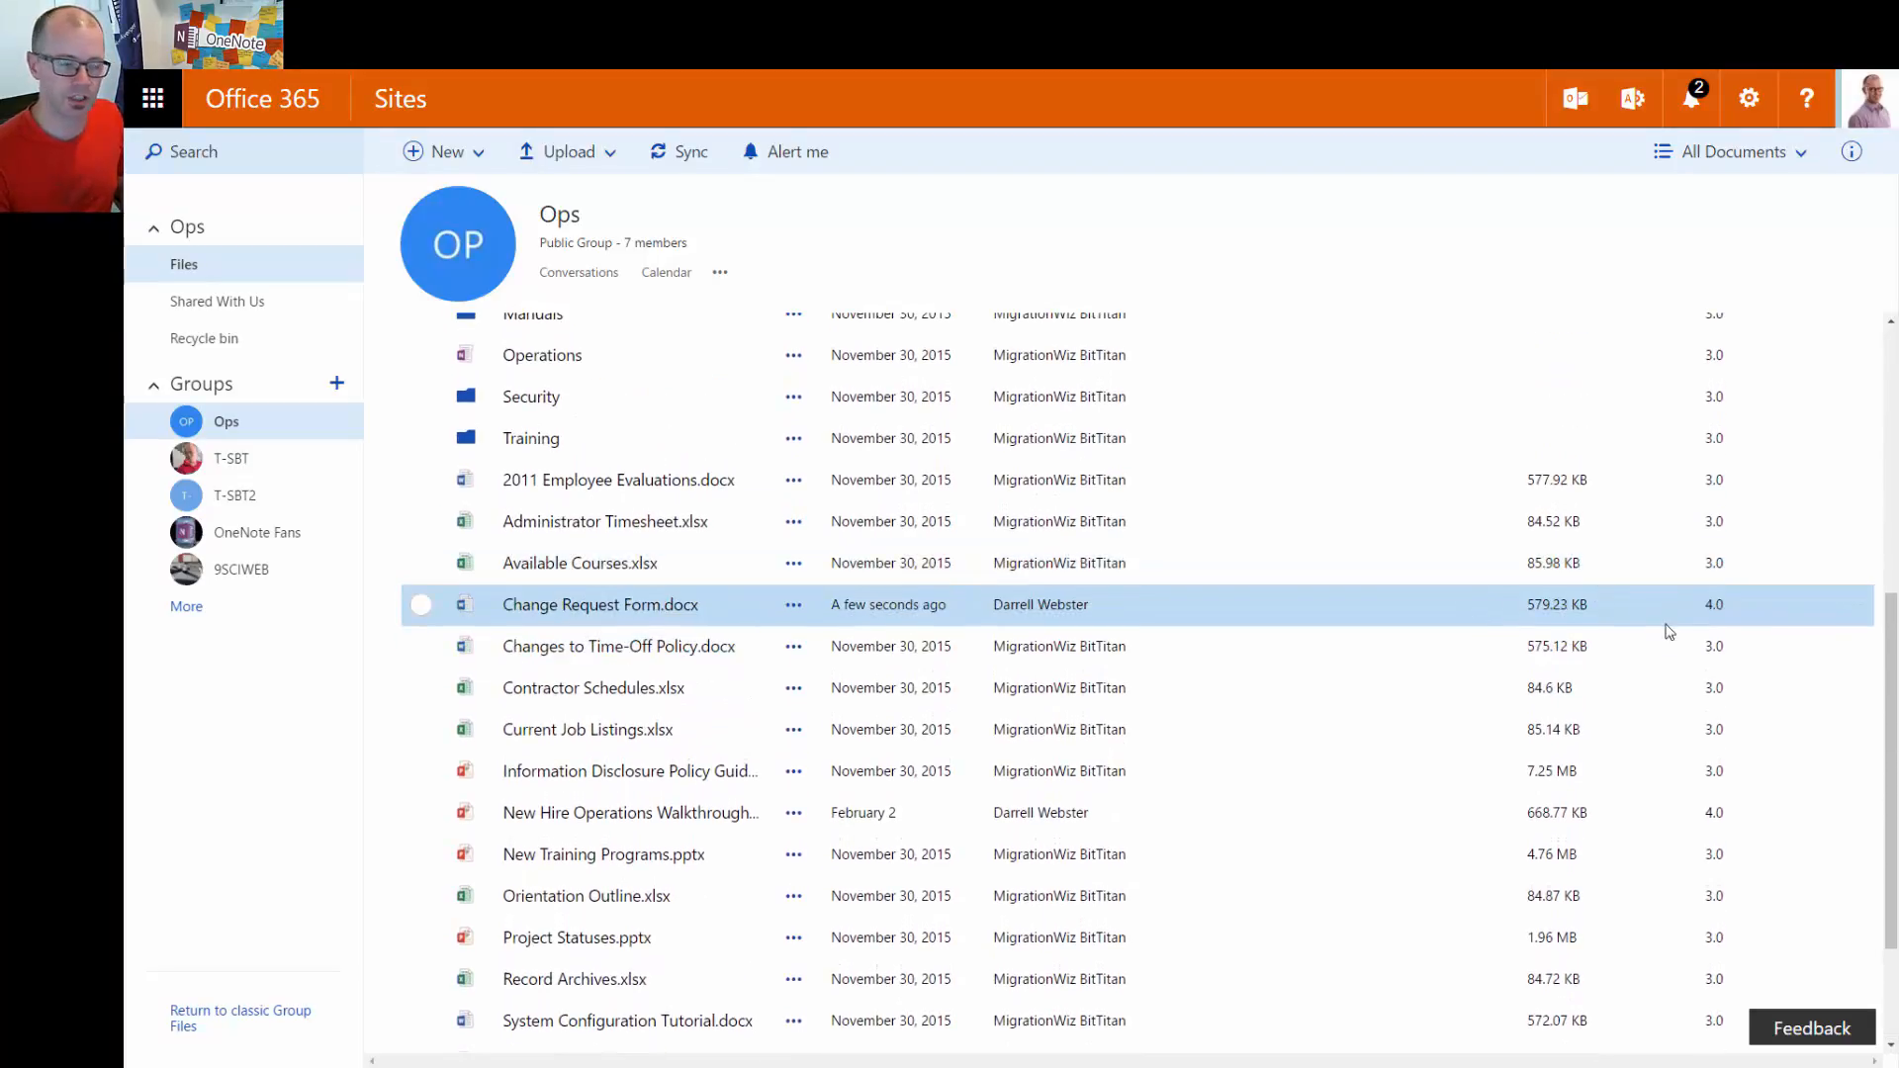
Select Change Request Form.docx and browse its actions menu without choosing an action
{"action": "left_click", "coordinate": [421, 608]}
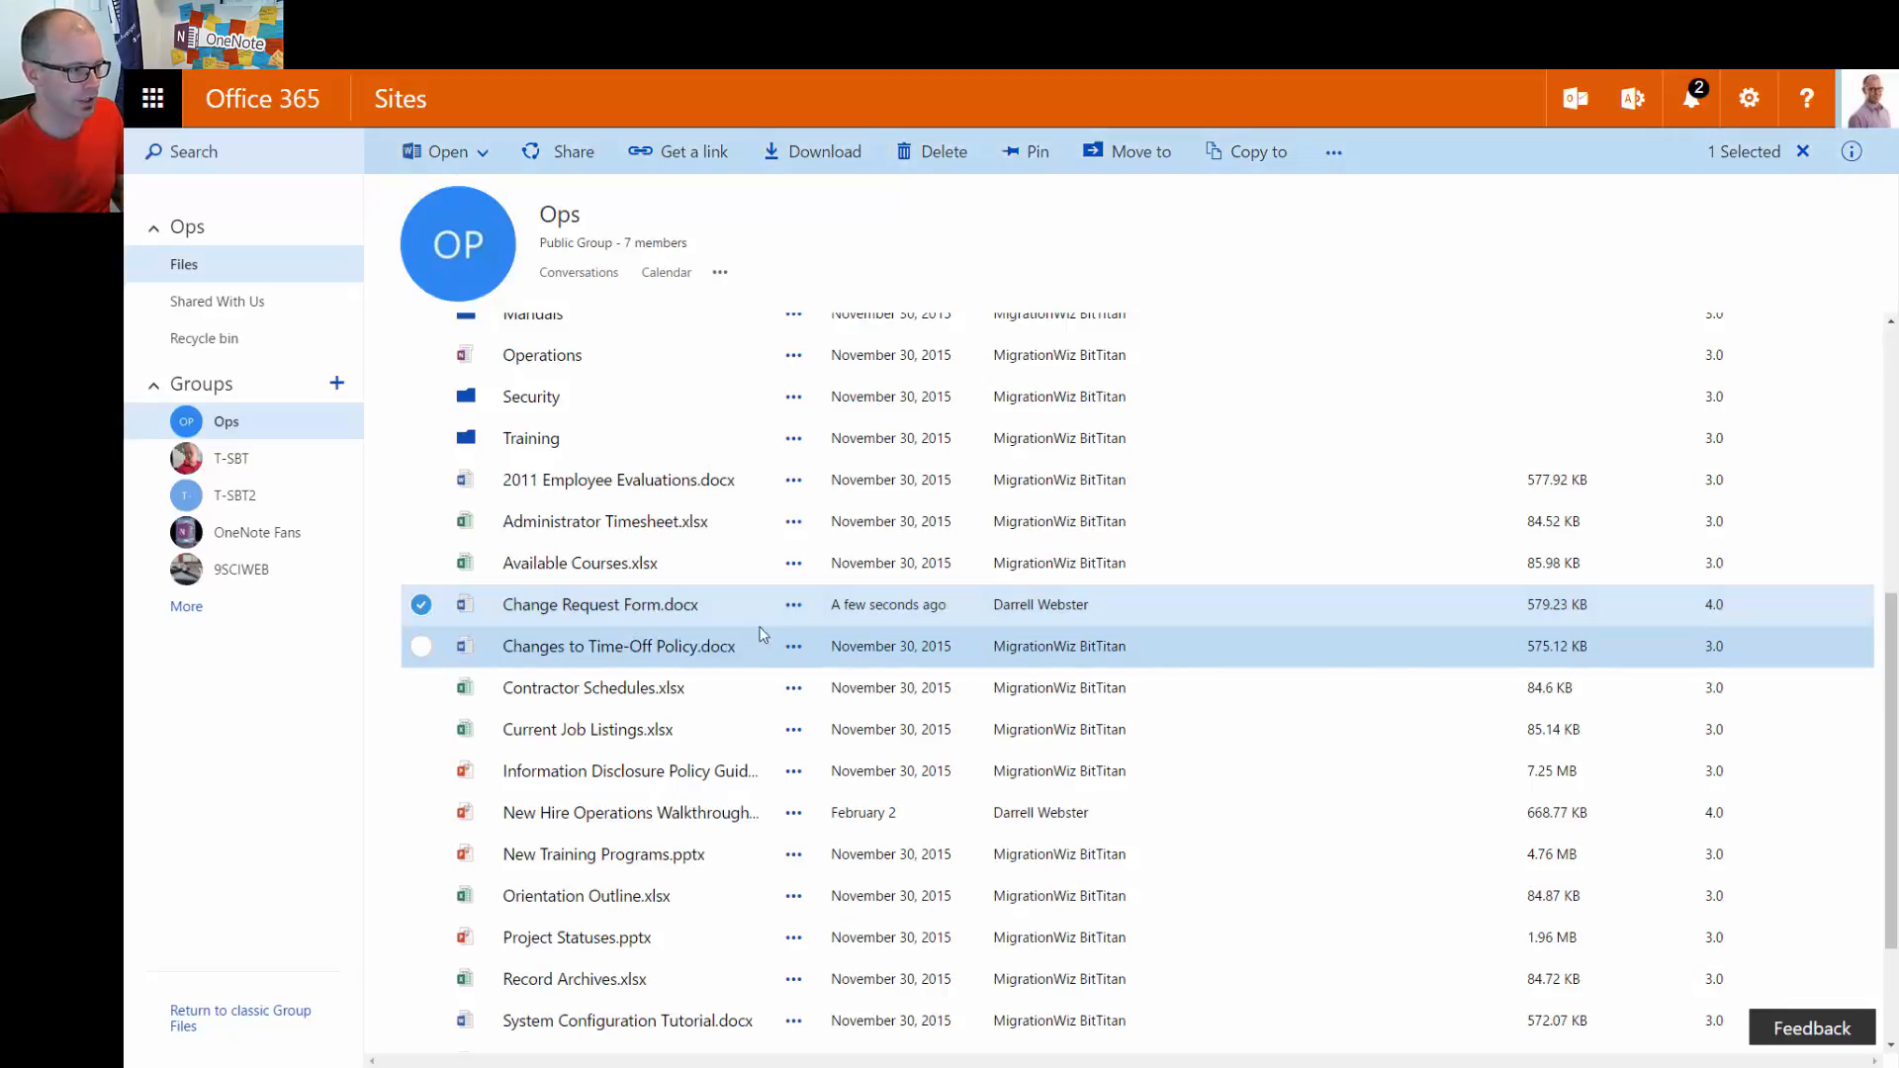
{"action": "left_click", "coordinate": [793, 607]}
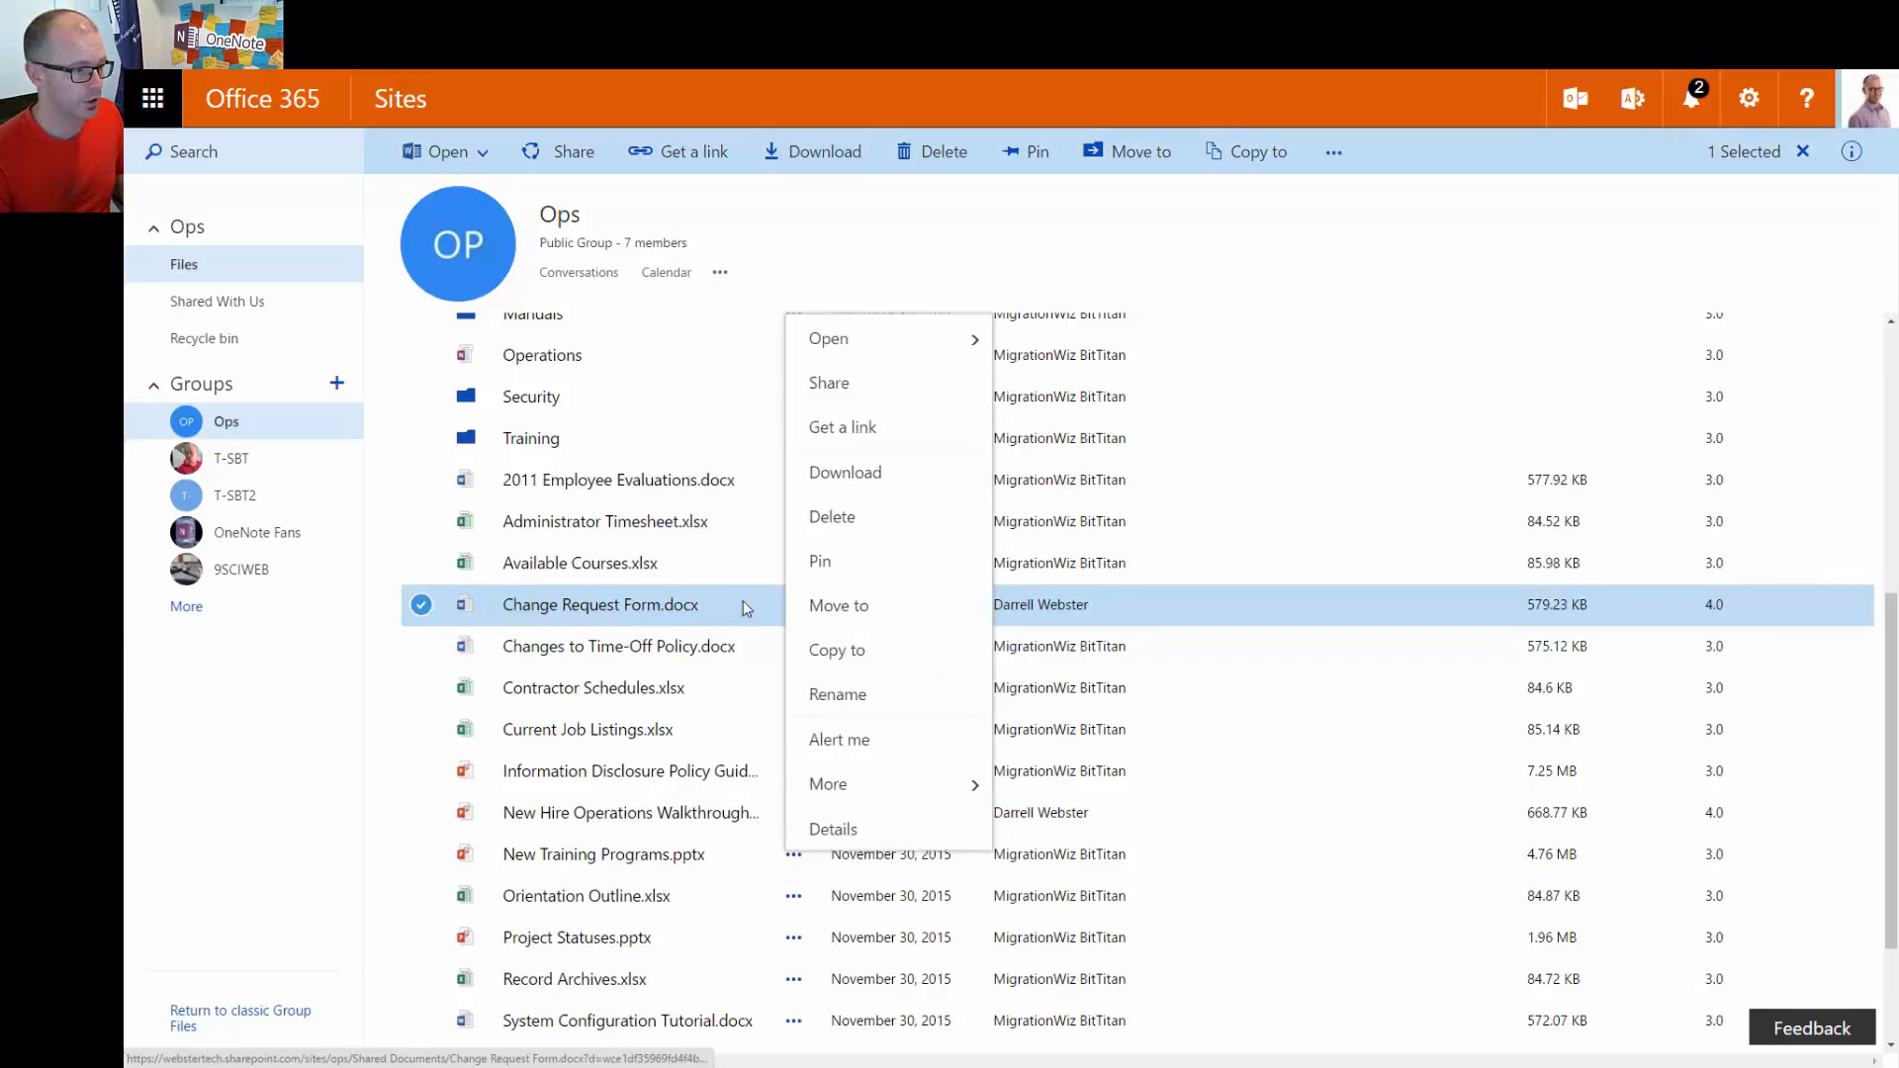
{"action": "left_click", "coordinate": [1284, 208]}
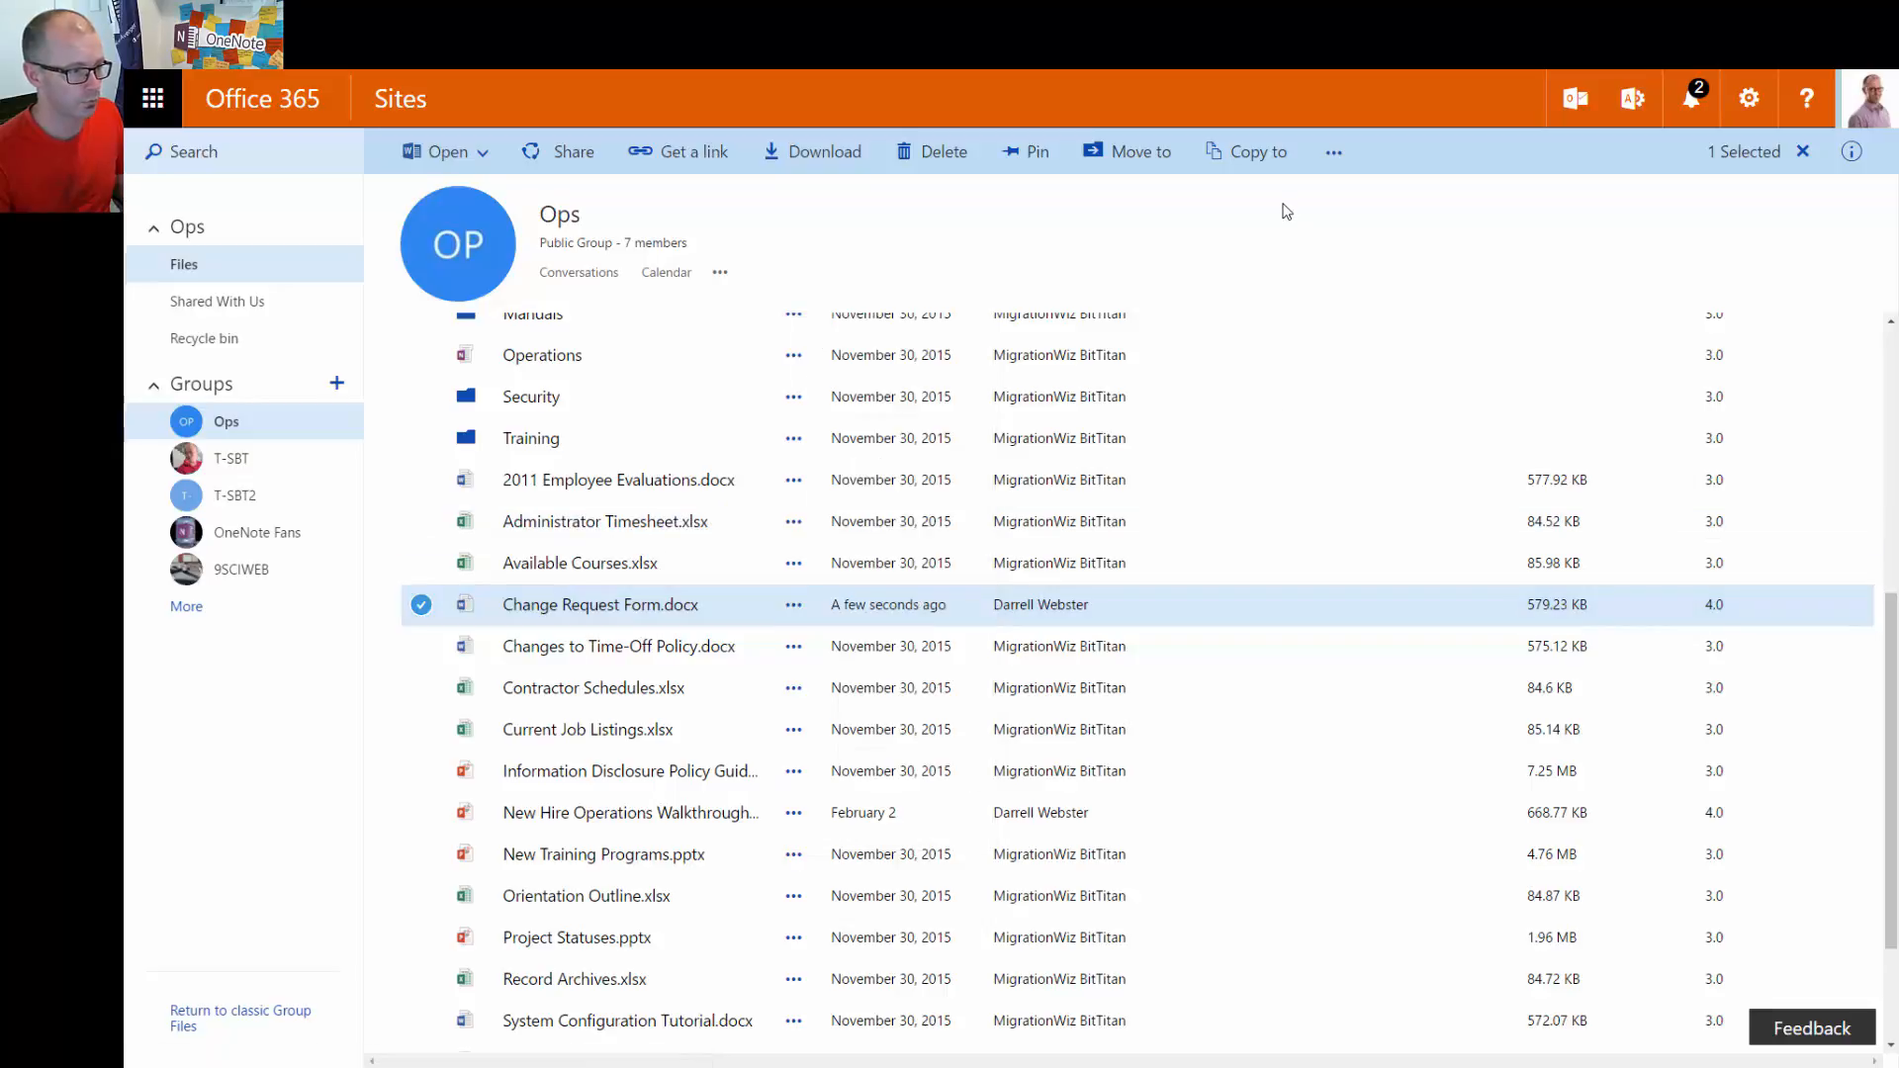
{"action": "right_click", "coordinate": [700, 606]}
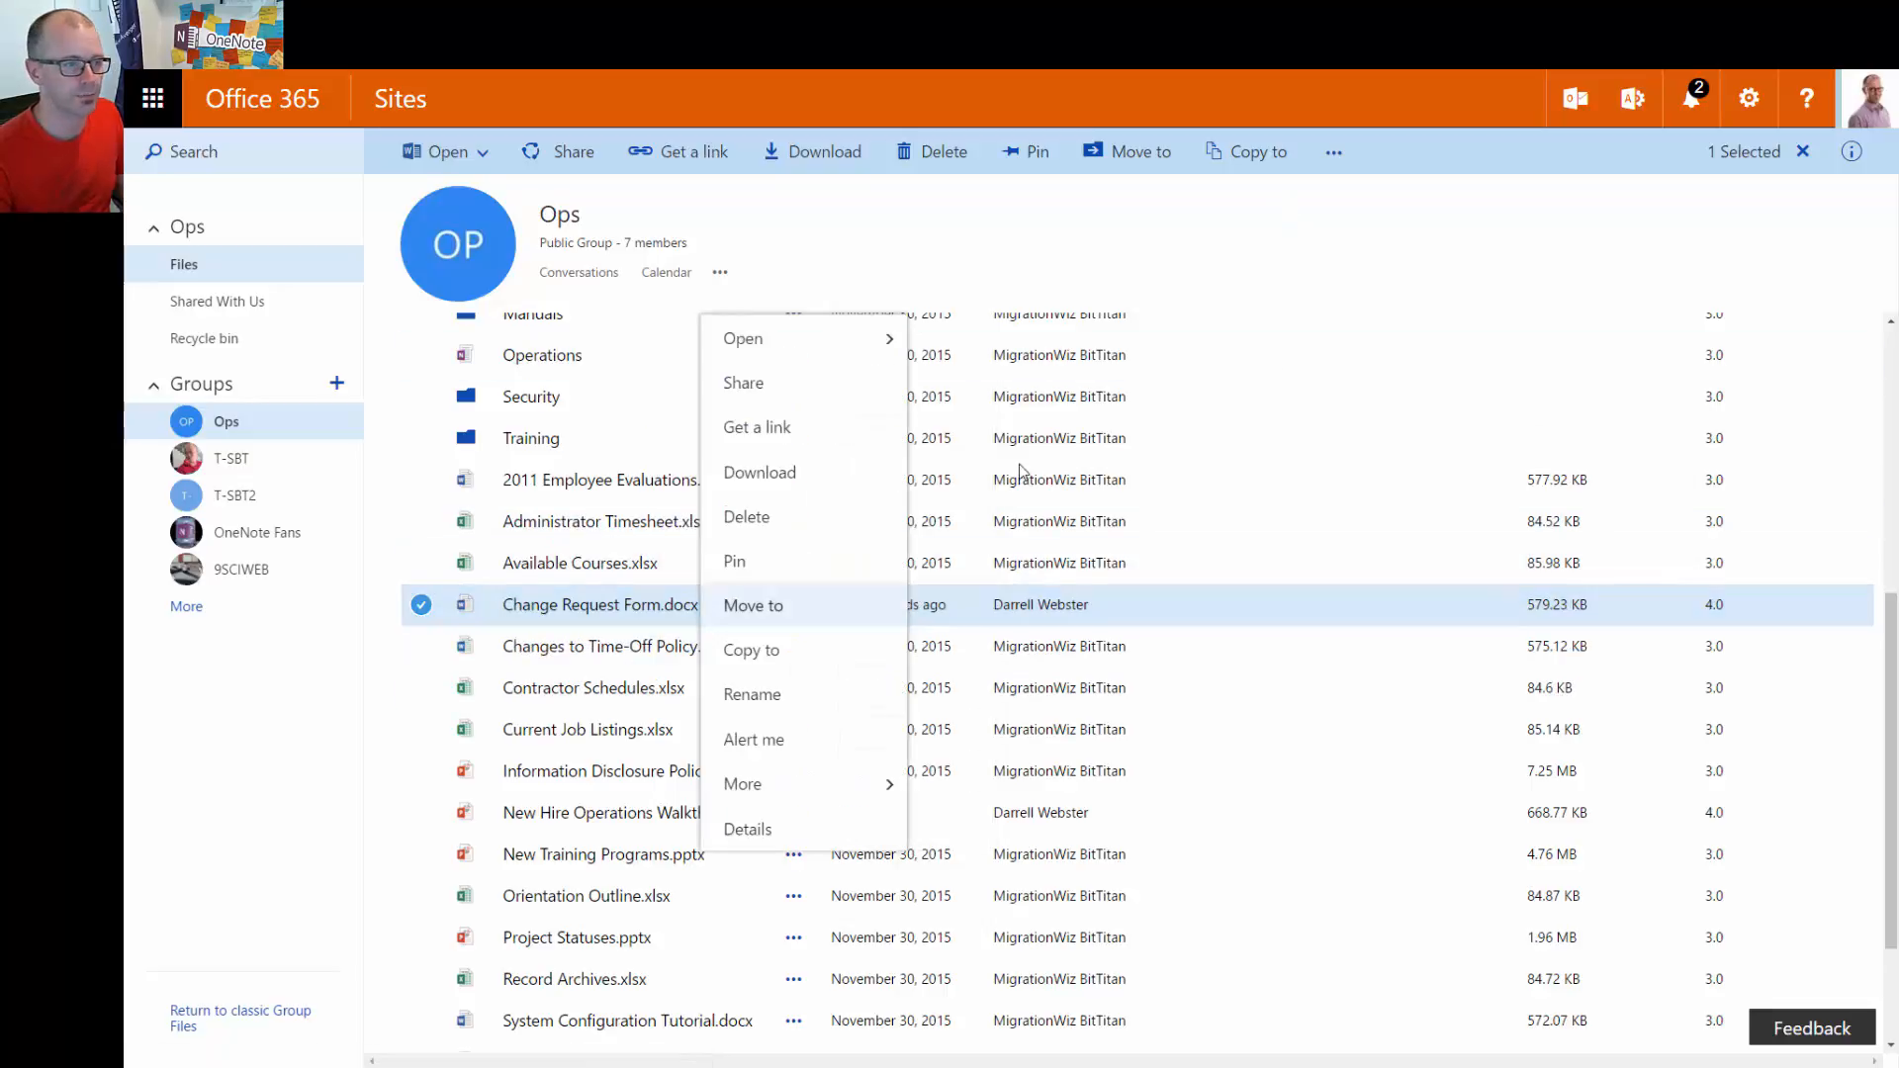
{"action": "left_click", "coordinate": [1243, 267]}
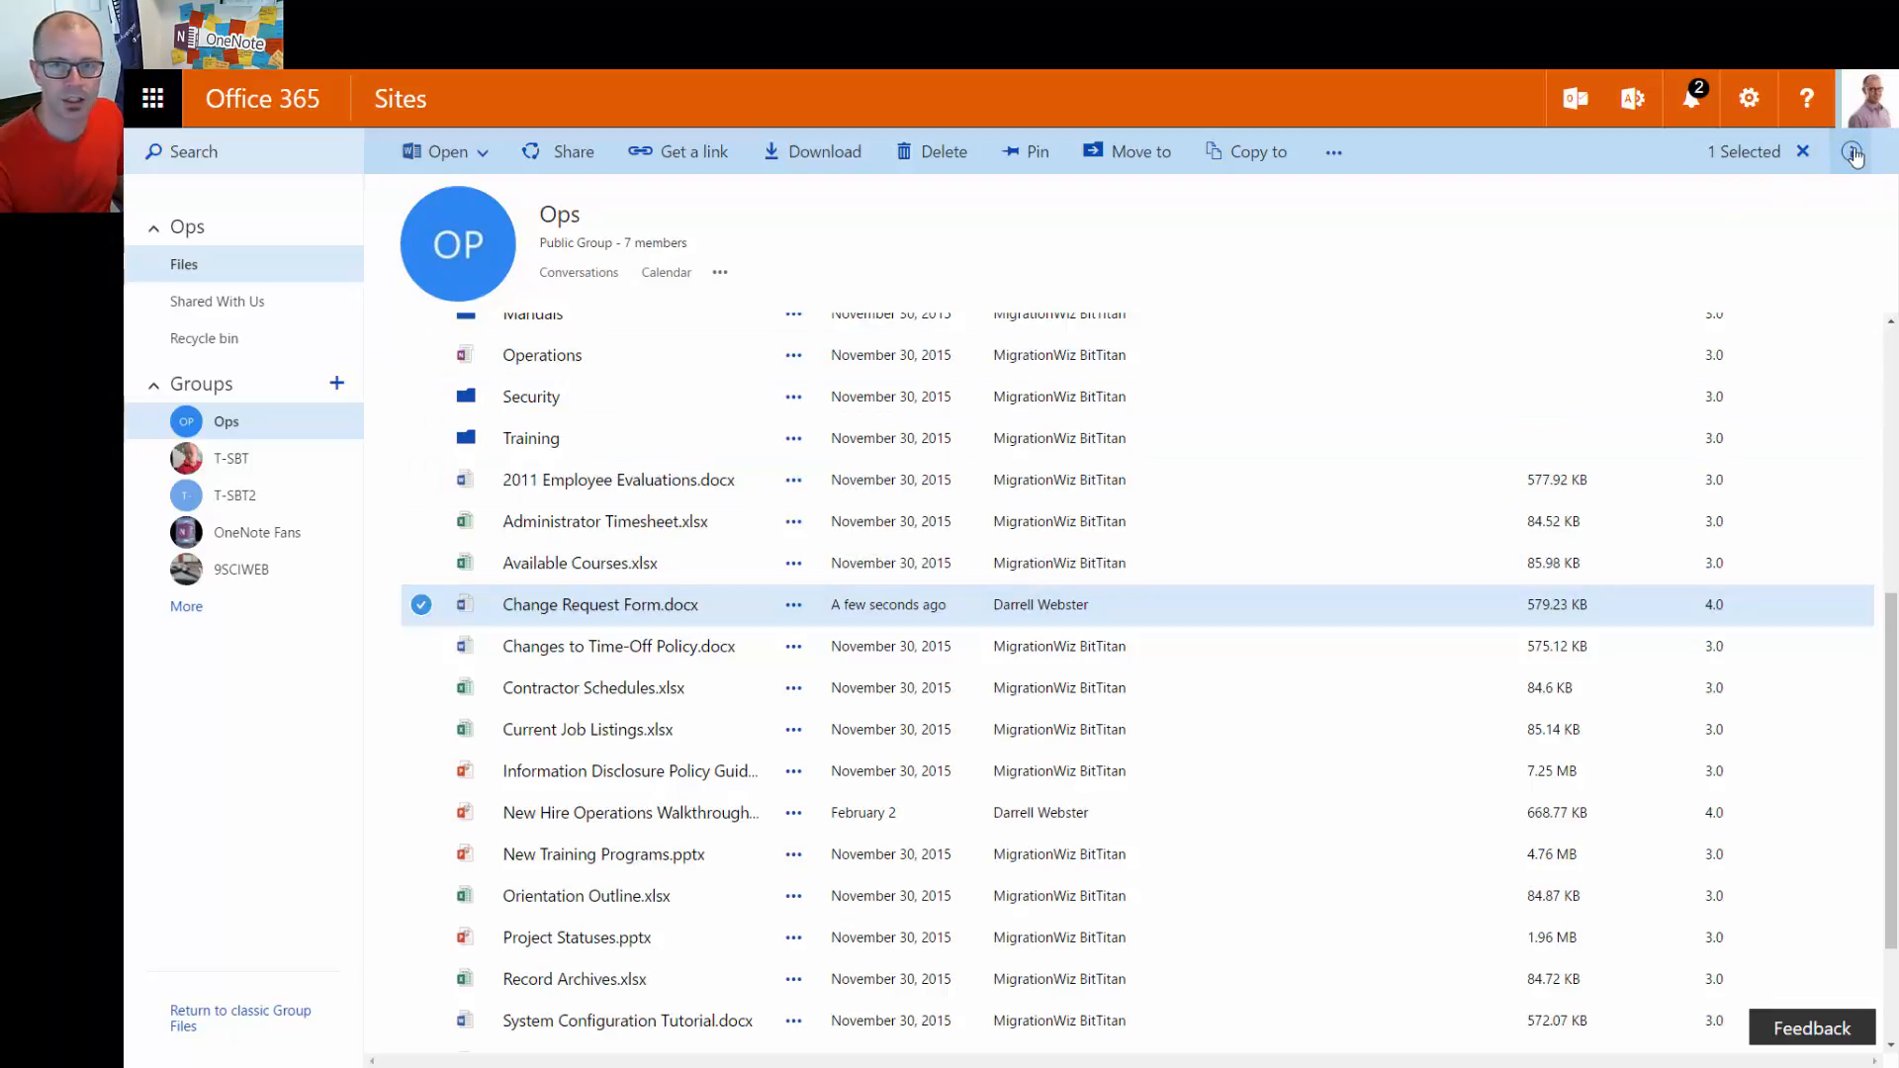
Show the file's details pane, review it, then close it to restore the full-width list
{"action": "left_click", "coordinate": [1851, 156]}
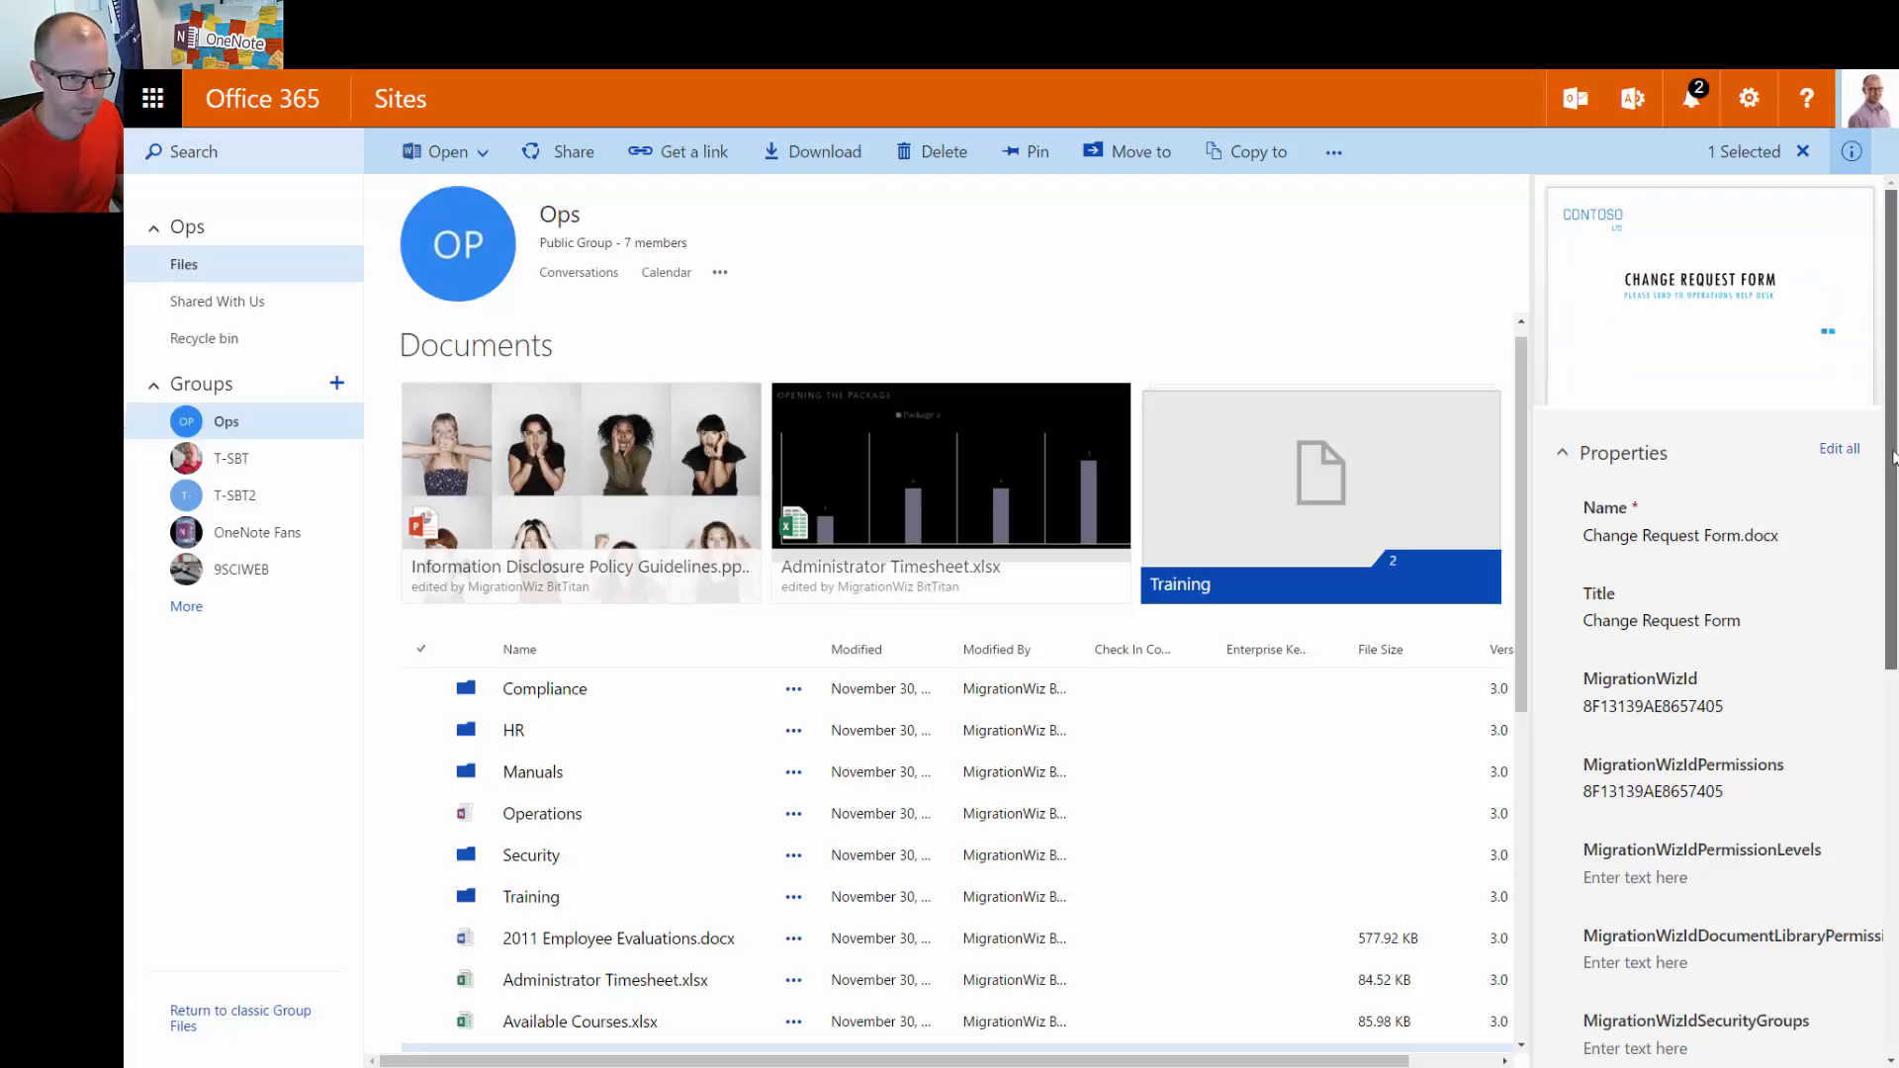
{"action": "scroll", "coordinate": [1892, 457], "scroll_direction": "down", "scroll_amount": 4}
{"action": "scroll", "coordinate": [1892, 457], "scroll_direction": "down", "scroll_amount": 3}
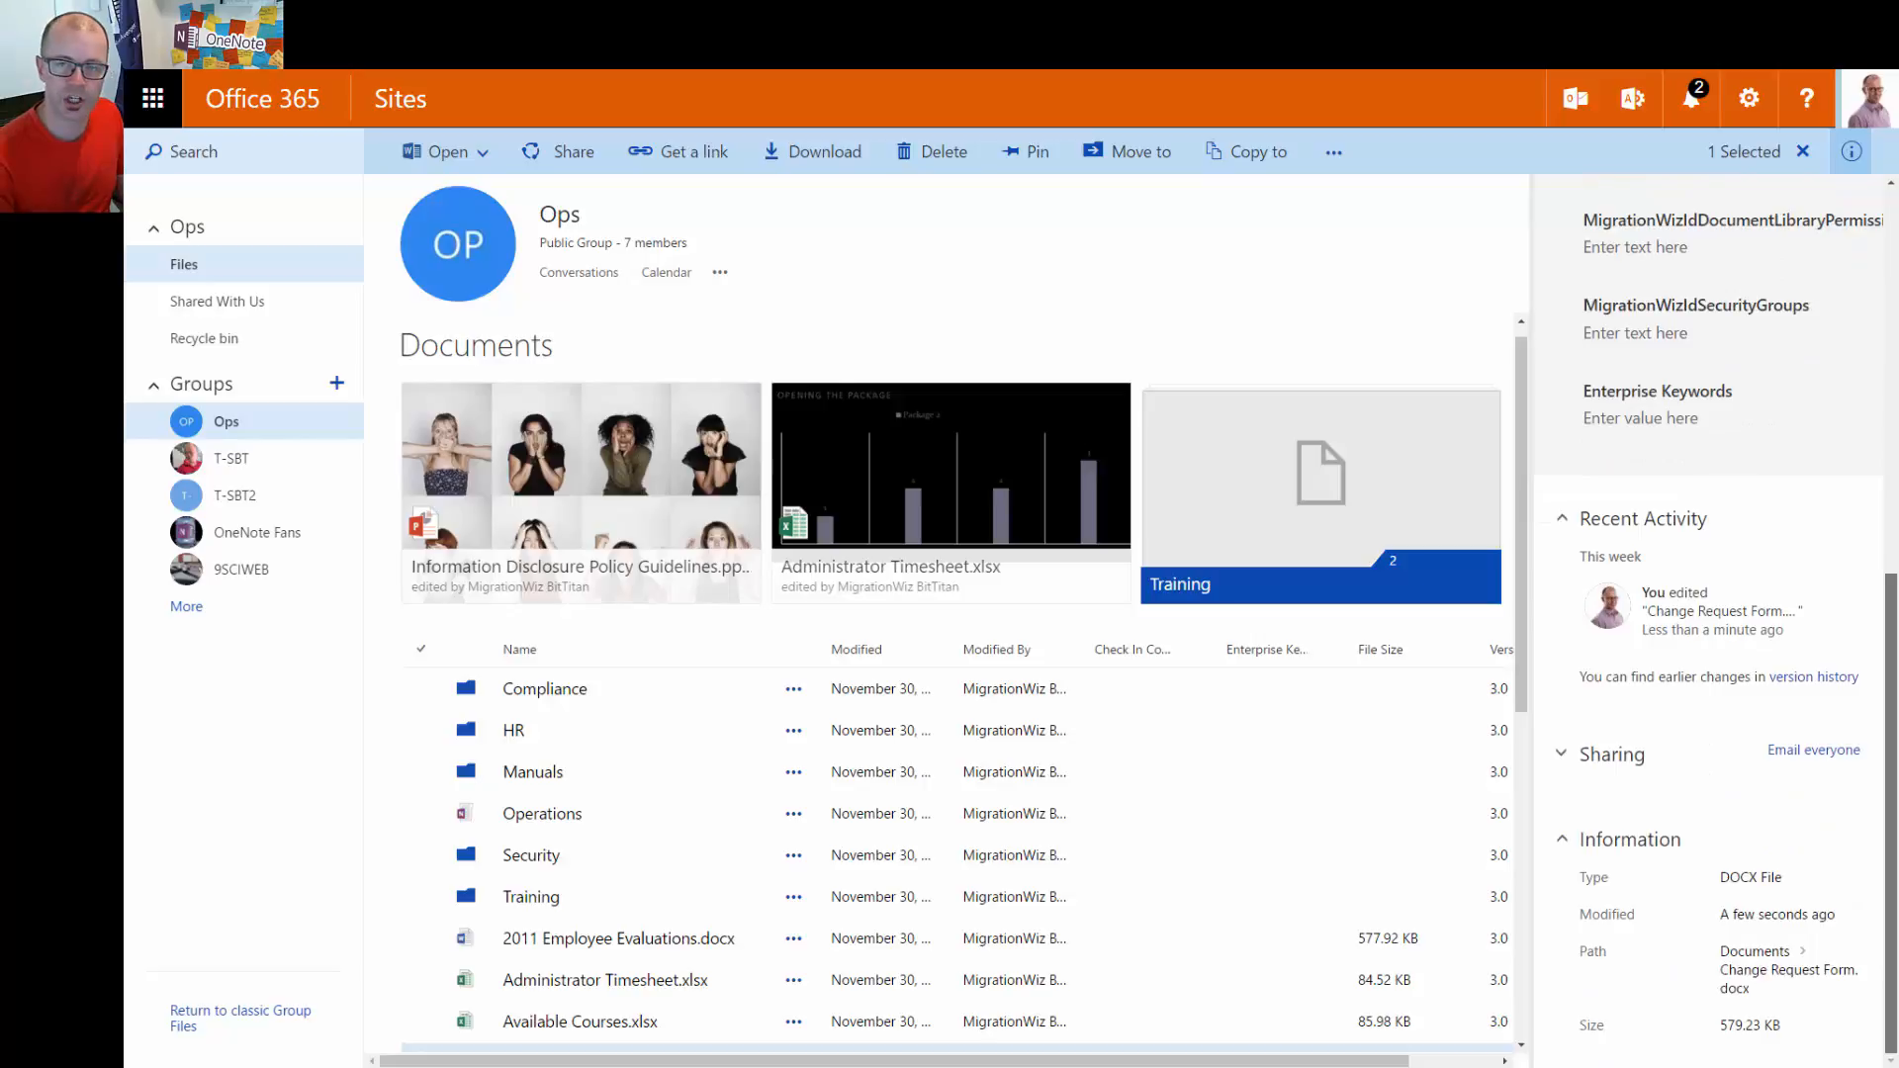
{"action": "scroll", "coordinate": [1759, 319], "scroll_direction": "up", "scroll_amount": 7}
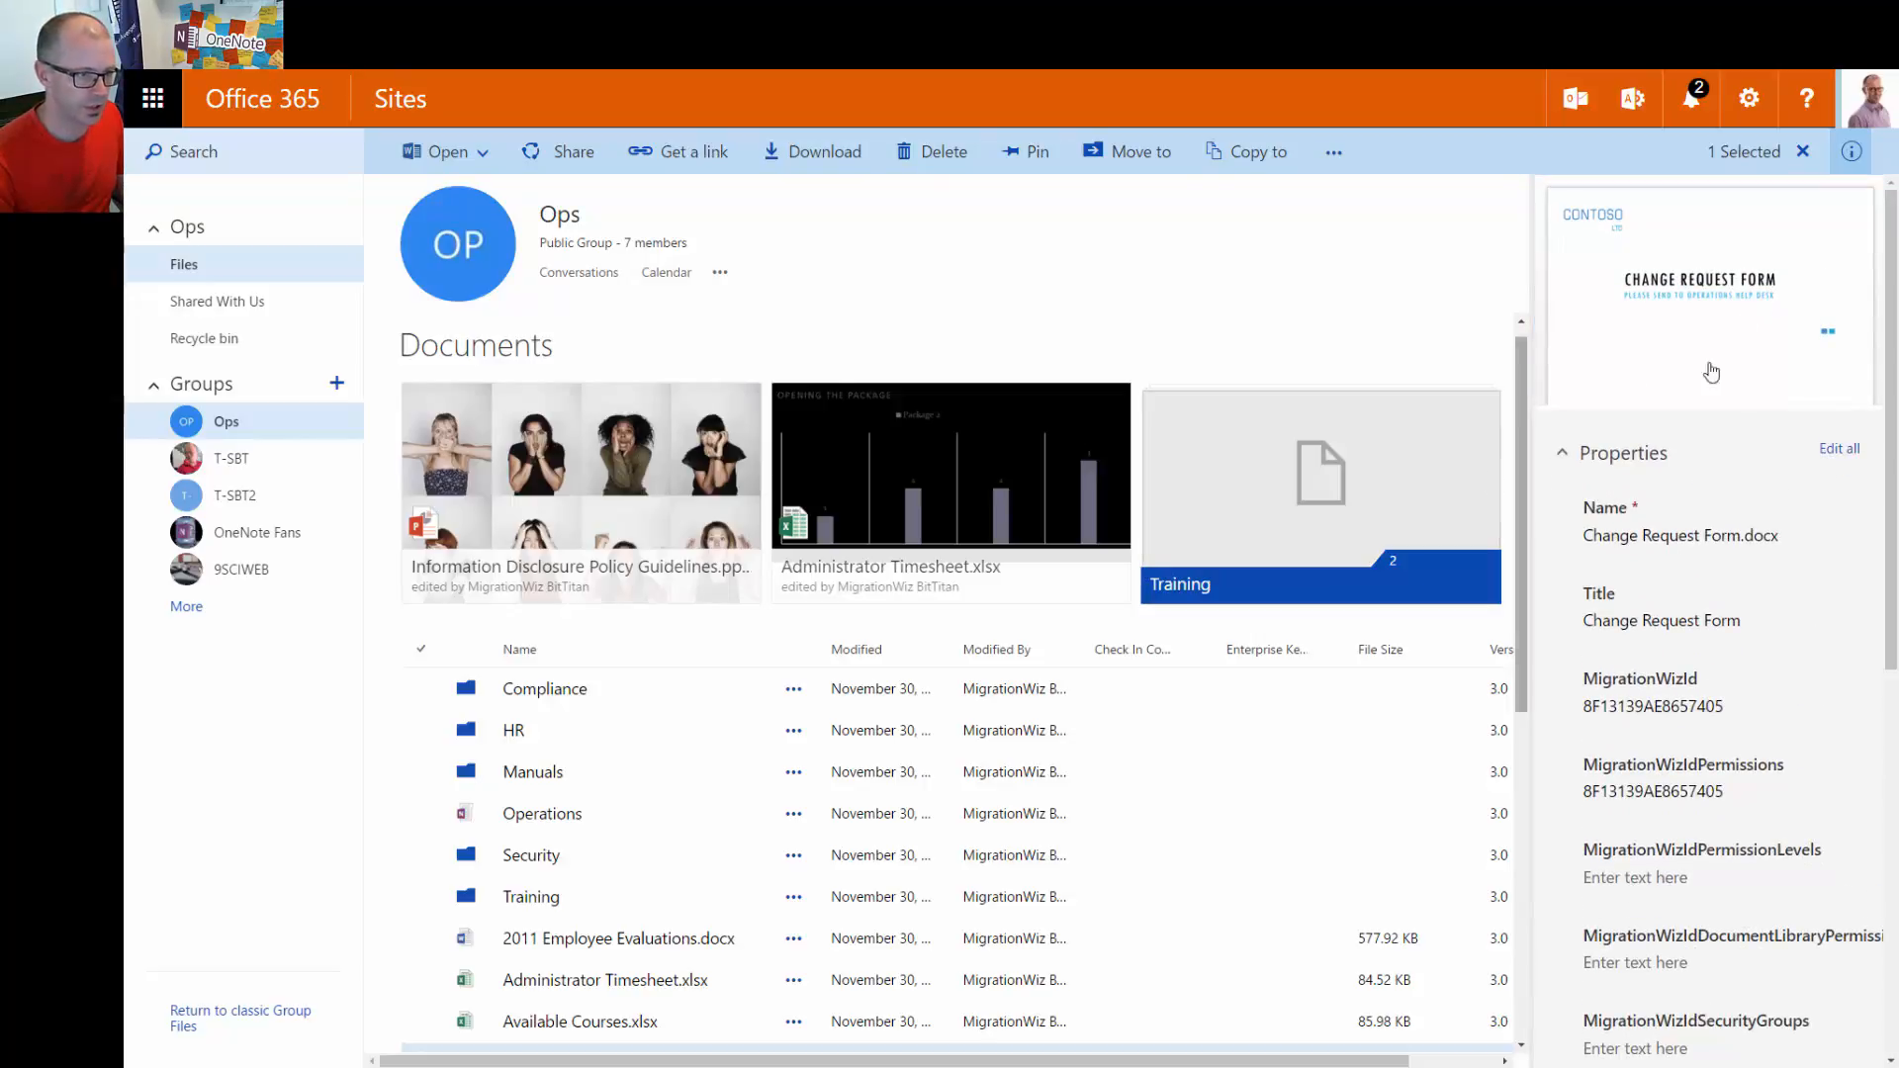
{"action": "left_click", "coordinate": [1852, 153]}
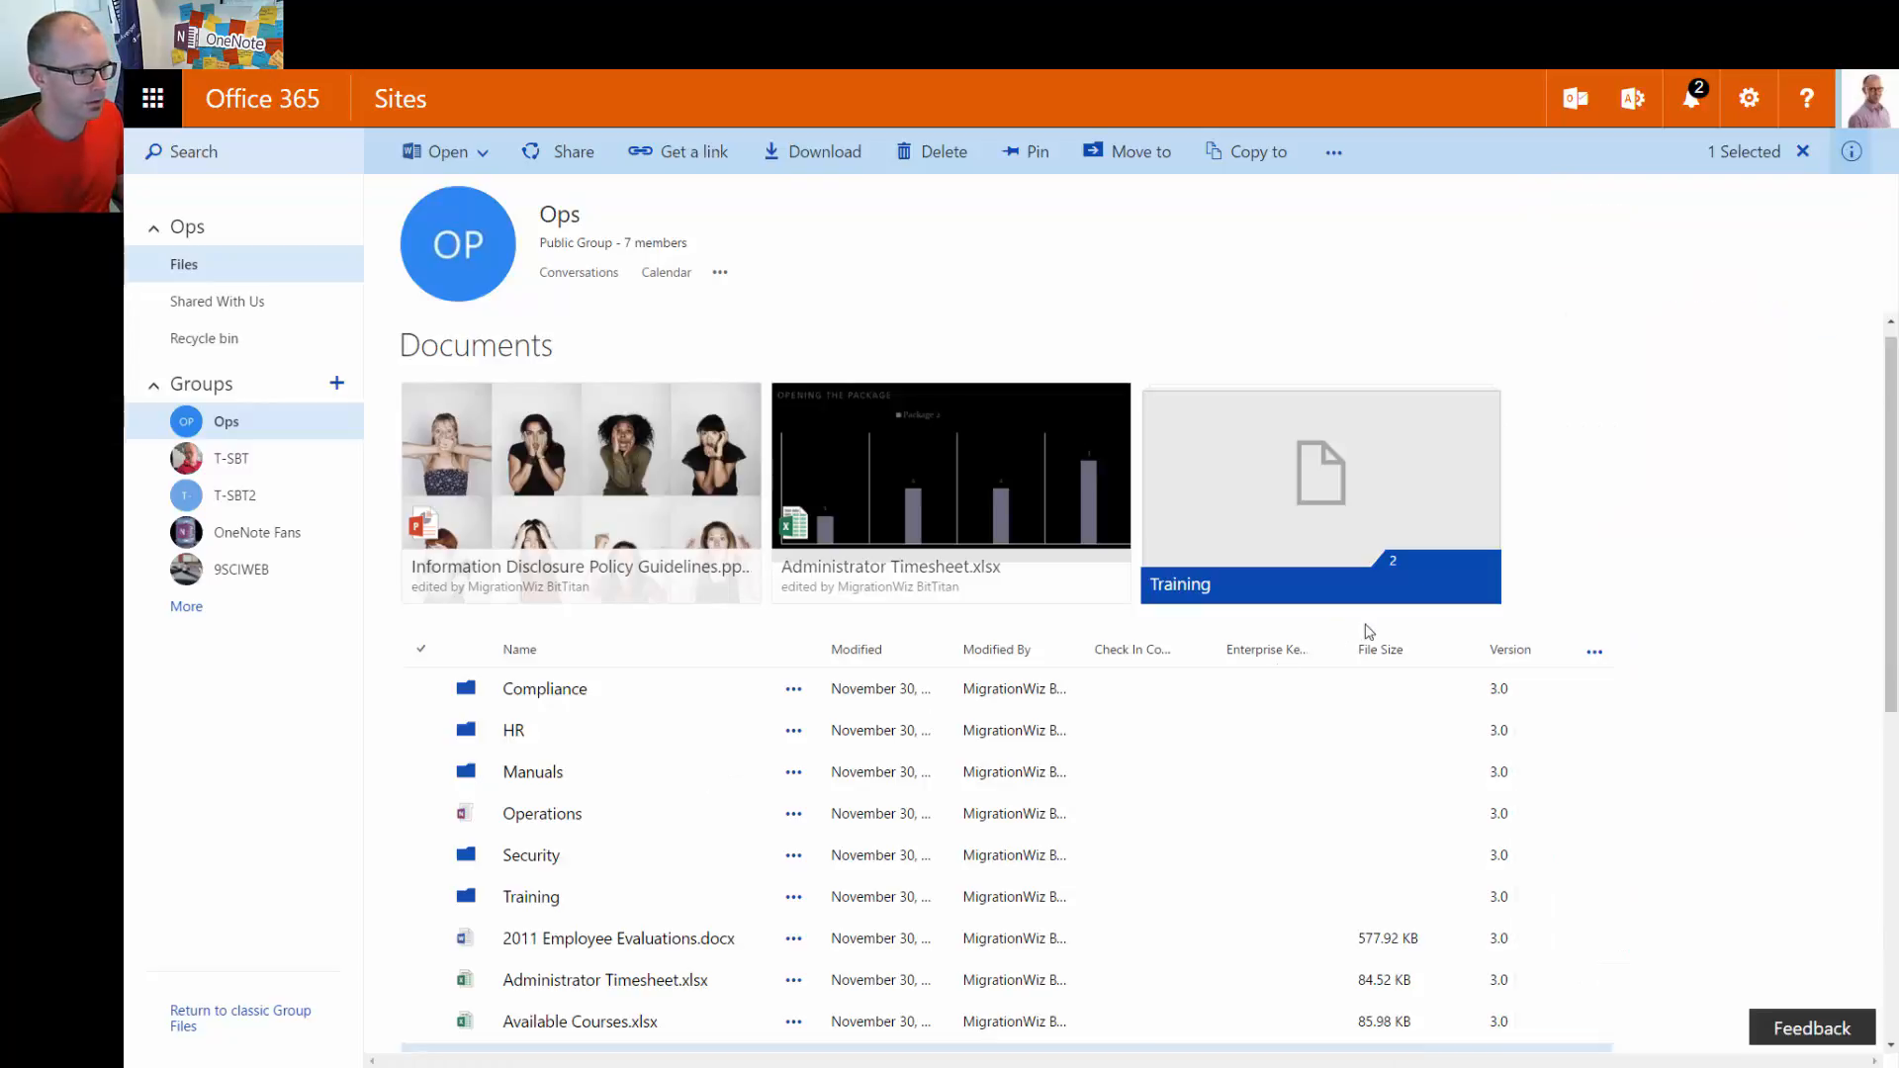
{"action": "scroll", "coordinate": [1492, 763], "scroll_direction": "down", "scroll_amount": 4}
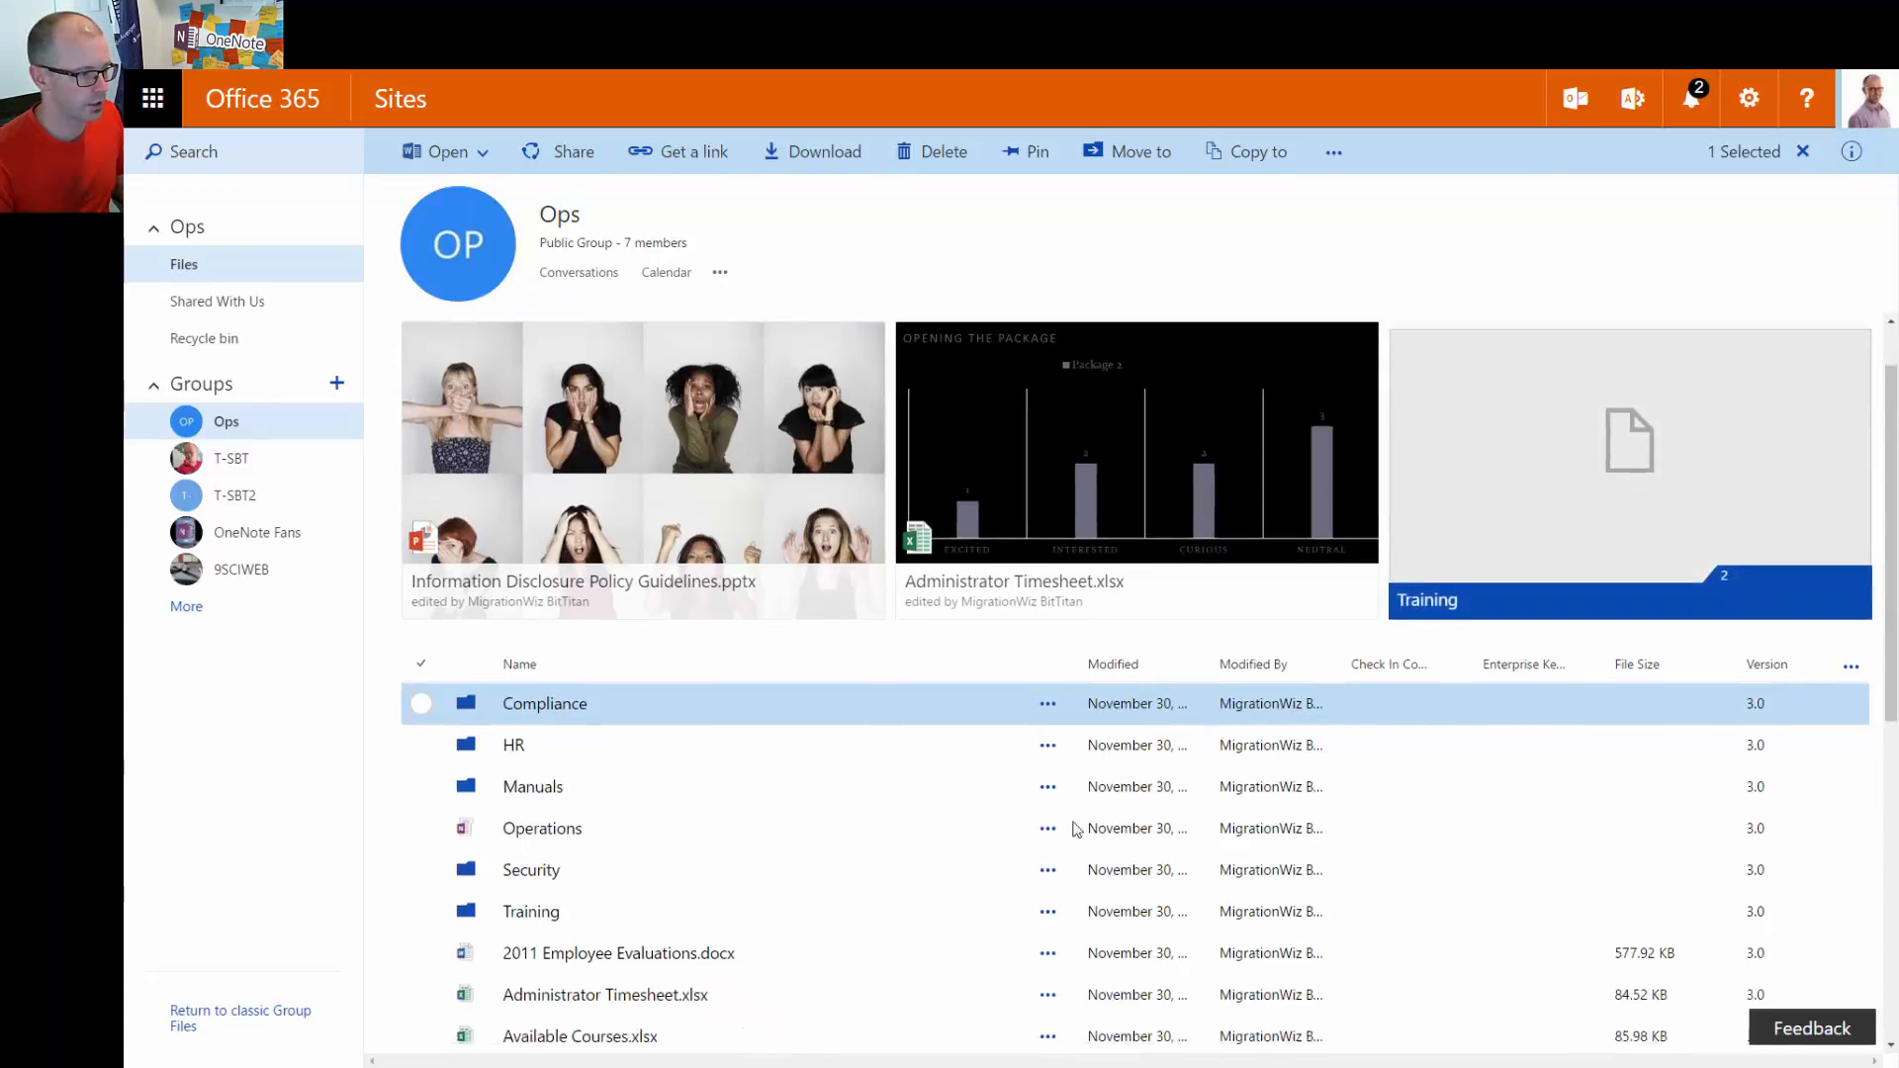
Choose Edit properties from the More menu for Change Request Form.docx
{"action": "right_click", "coordinate": [634, 773]}
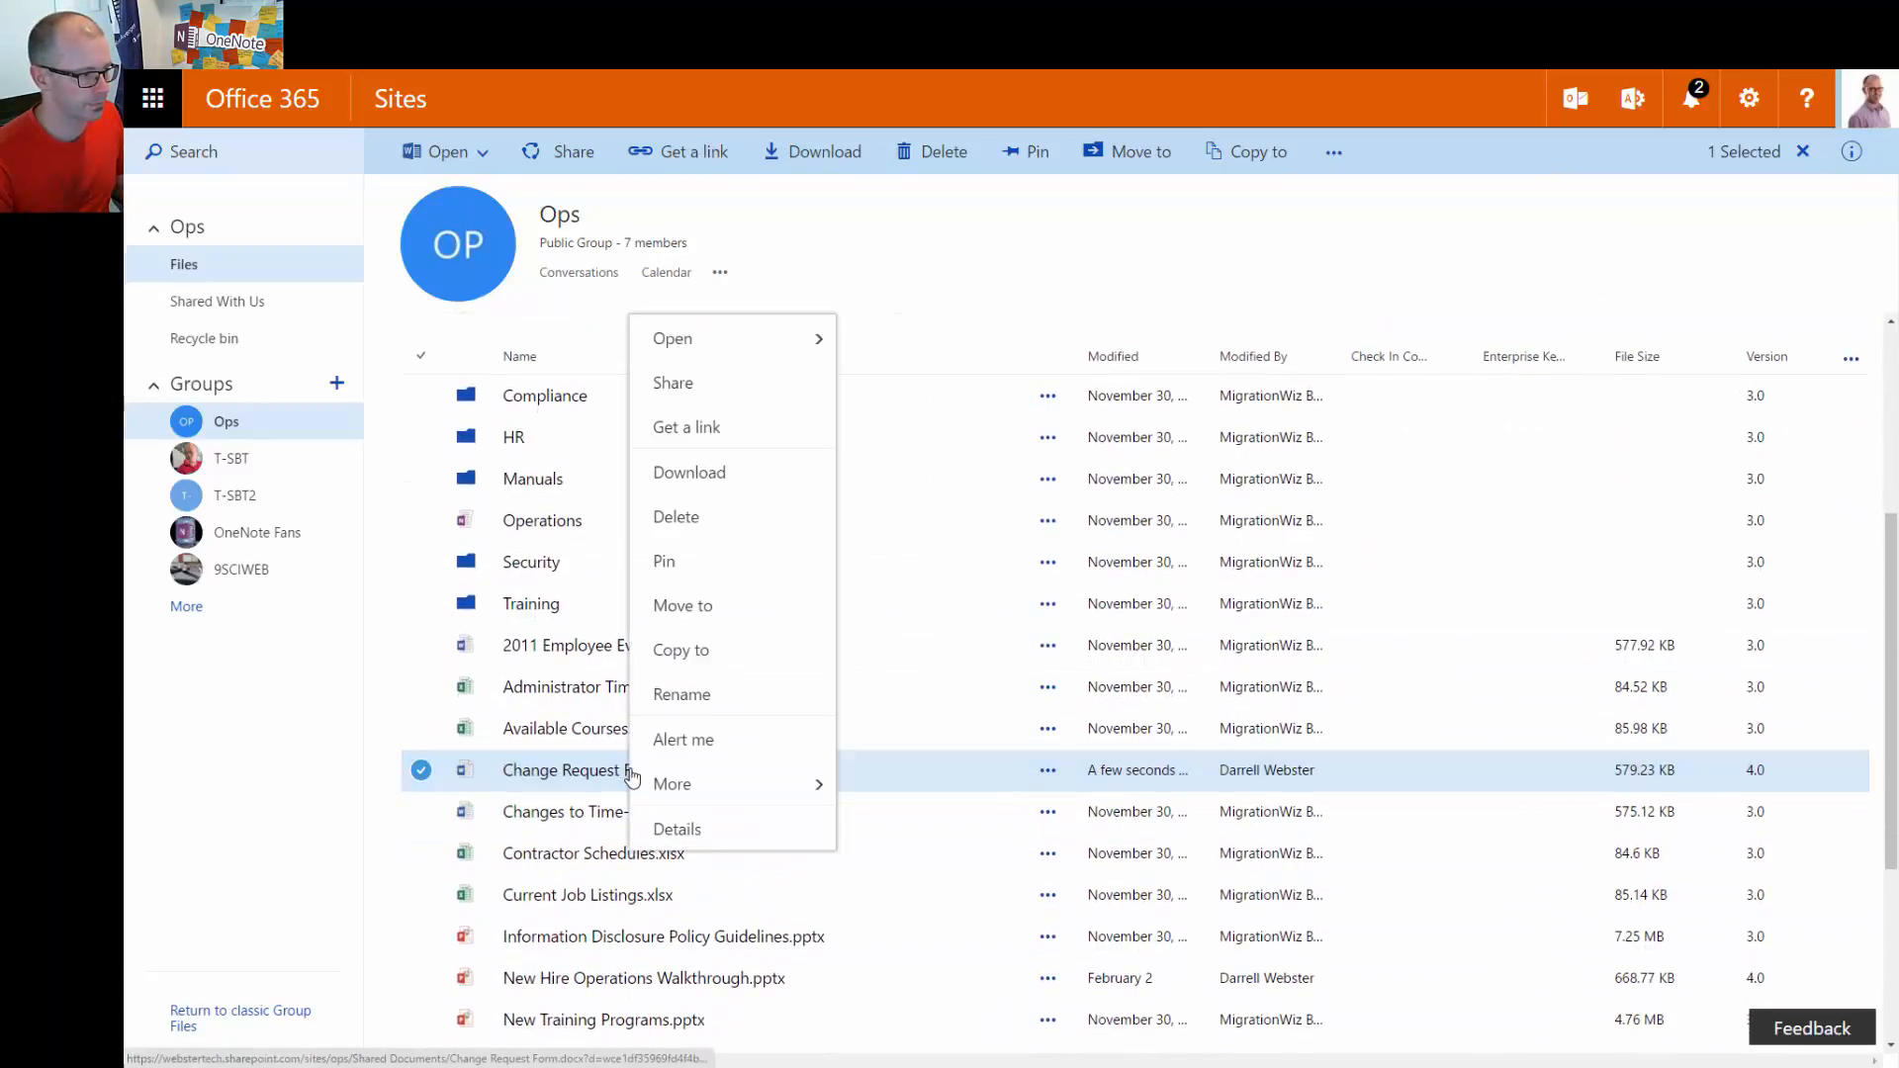
{"action": "mouse_move", "coordinate": [787, 788]}
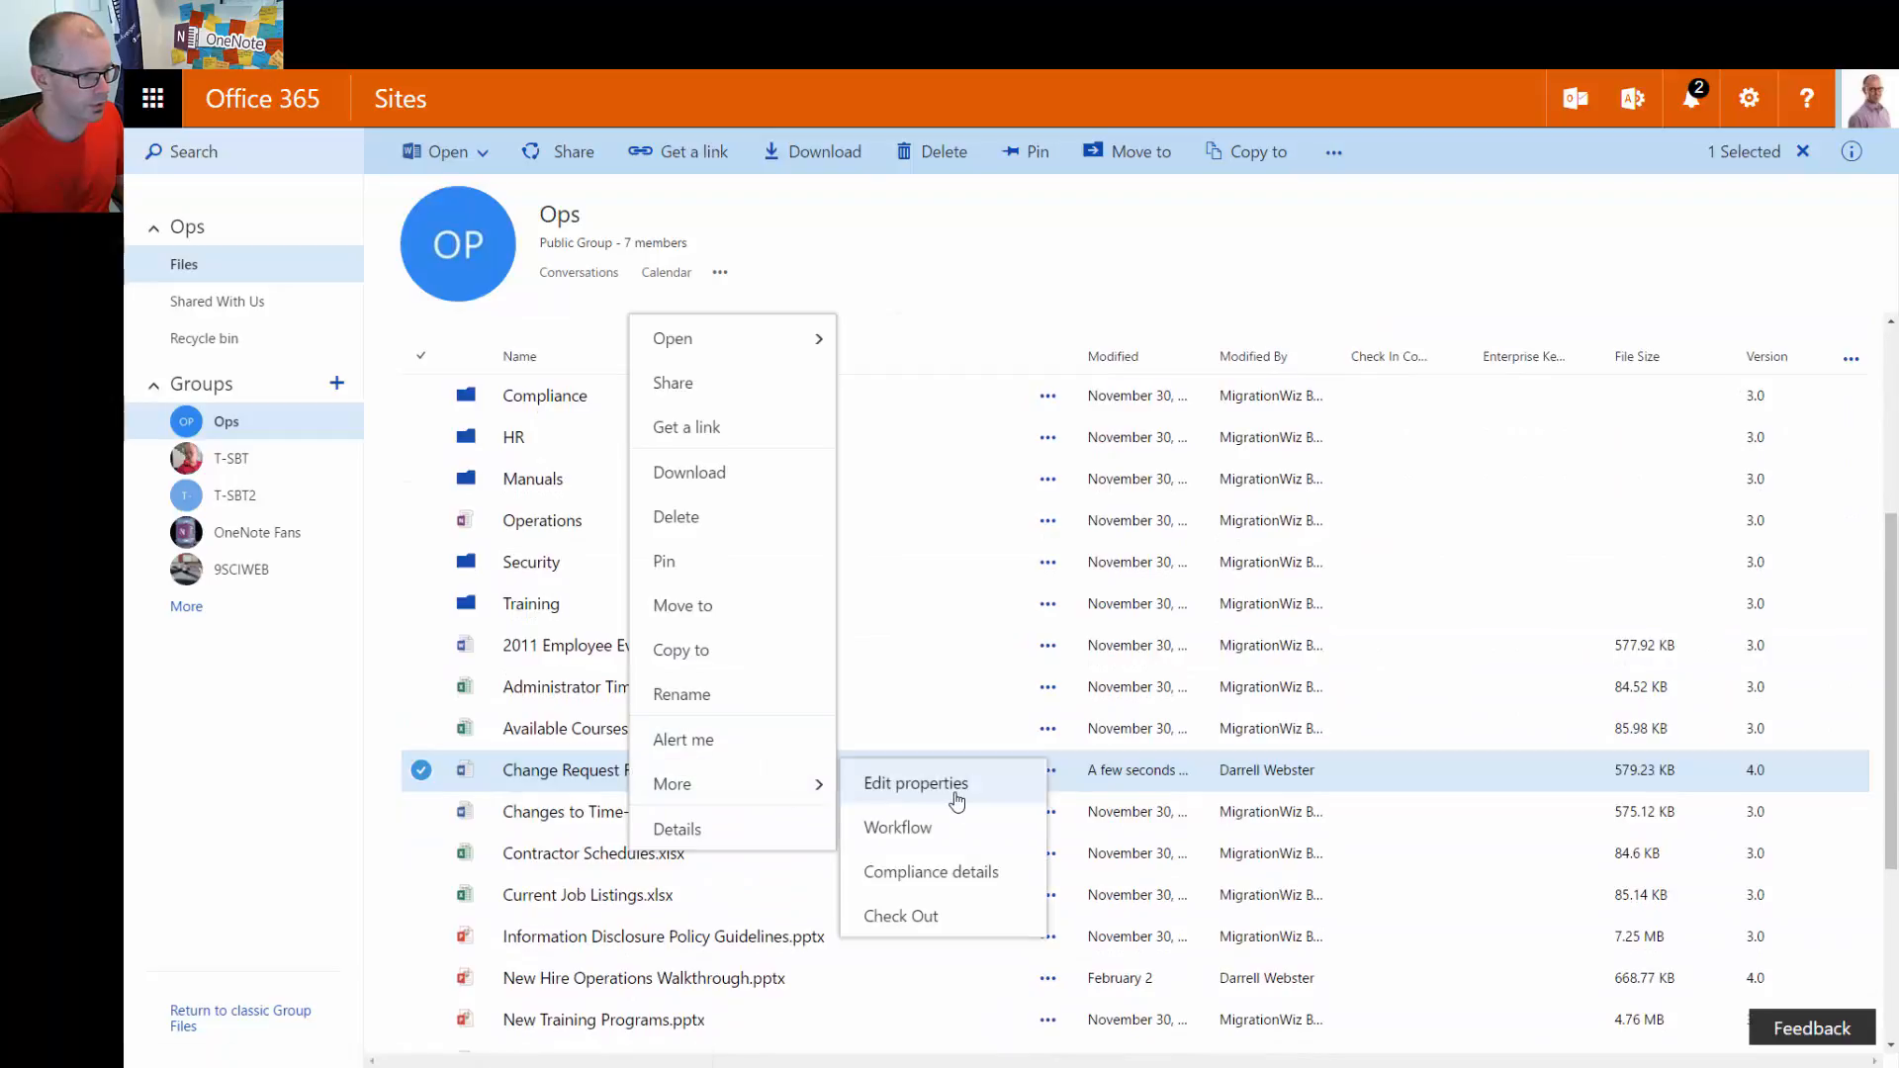
{"action": "left_click", "coordinate": [956, 799]}
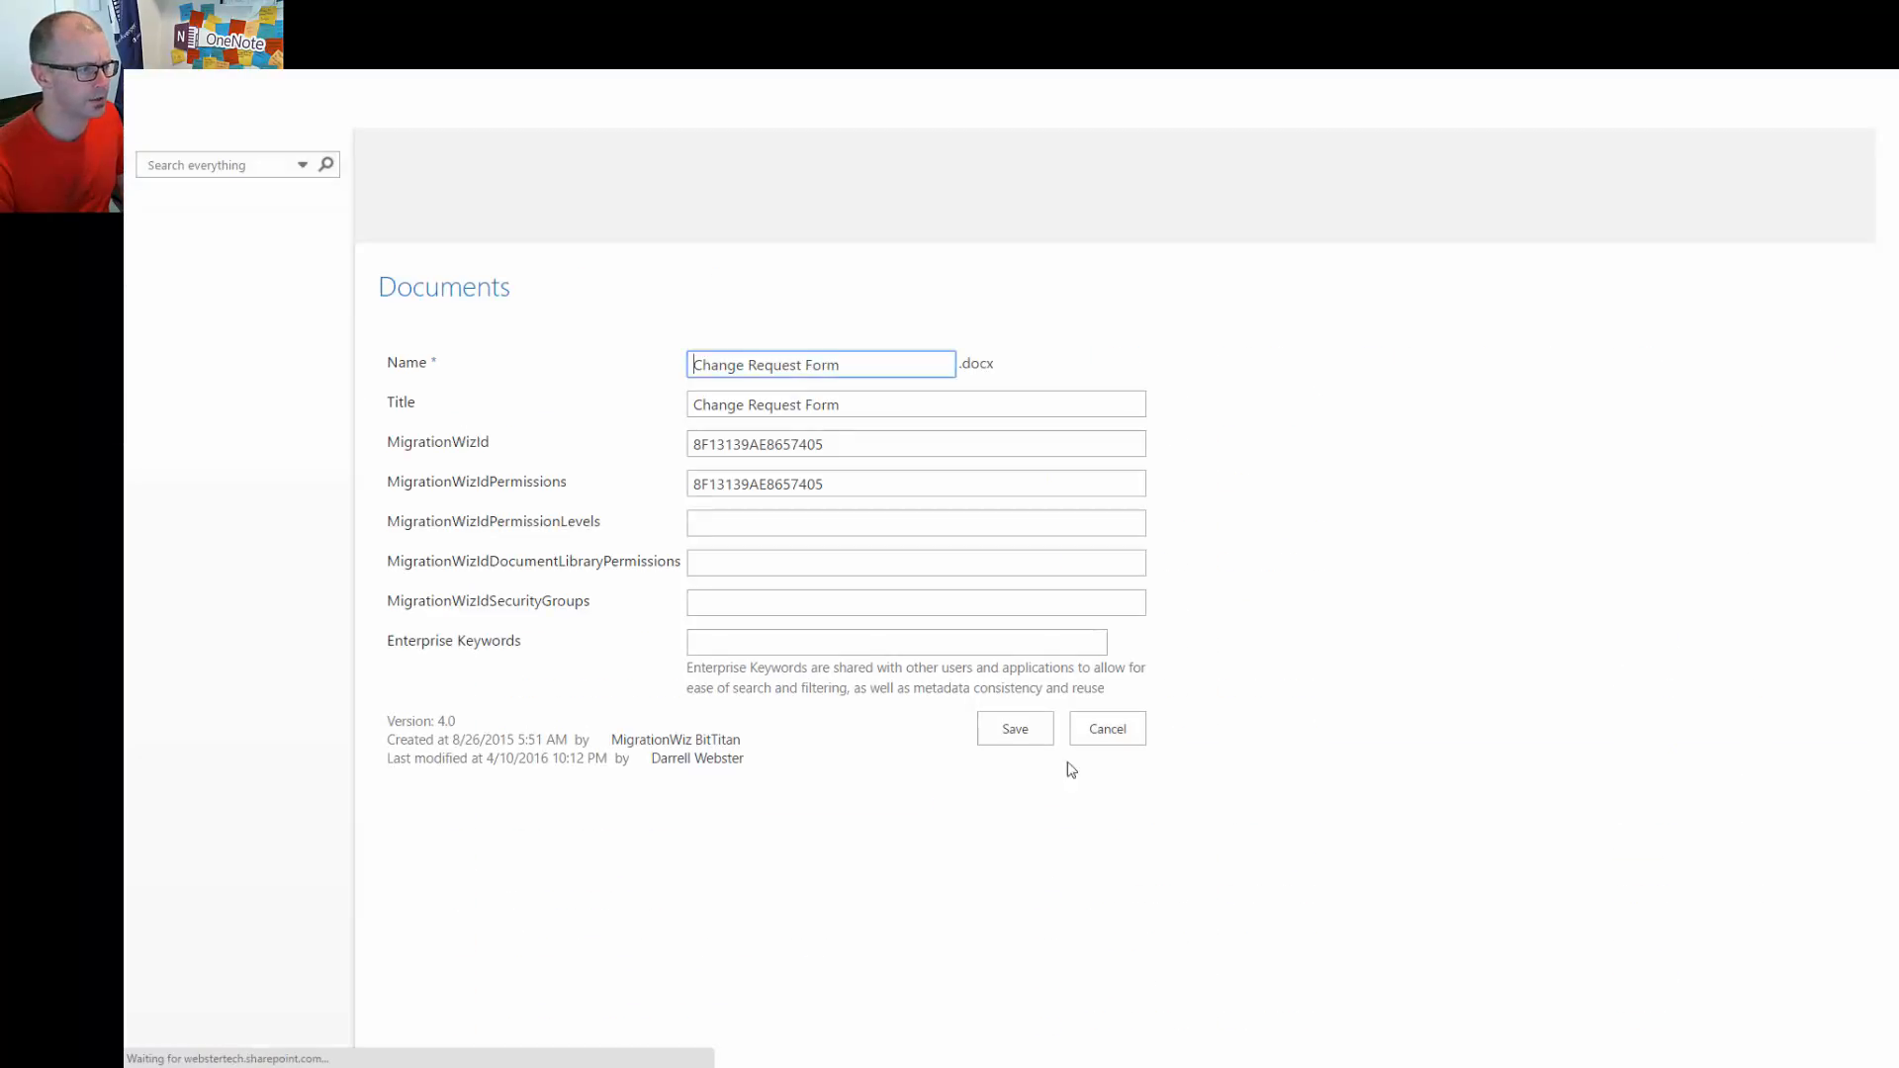
Enter Enterprise Keywords Form, Change and Procedure, fixing the typo, and save the properties
{"action": "left_click", "coordinate": [797, 640]}
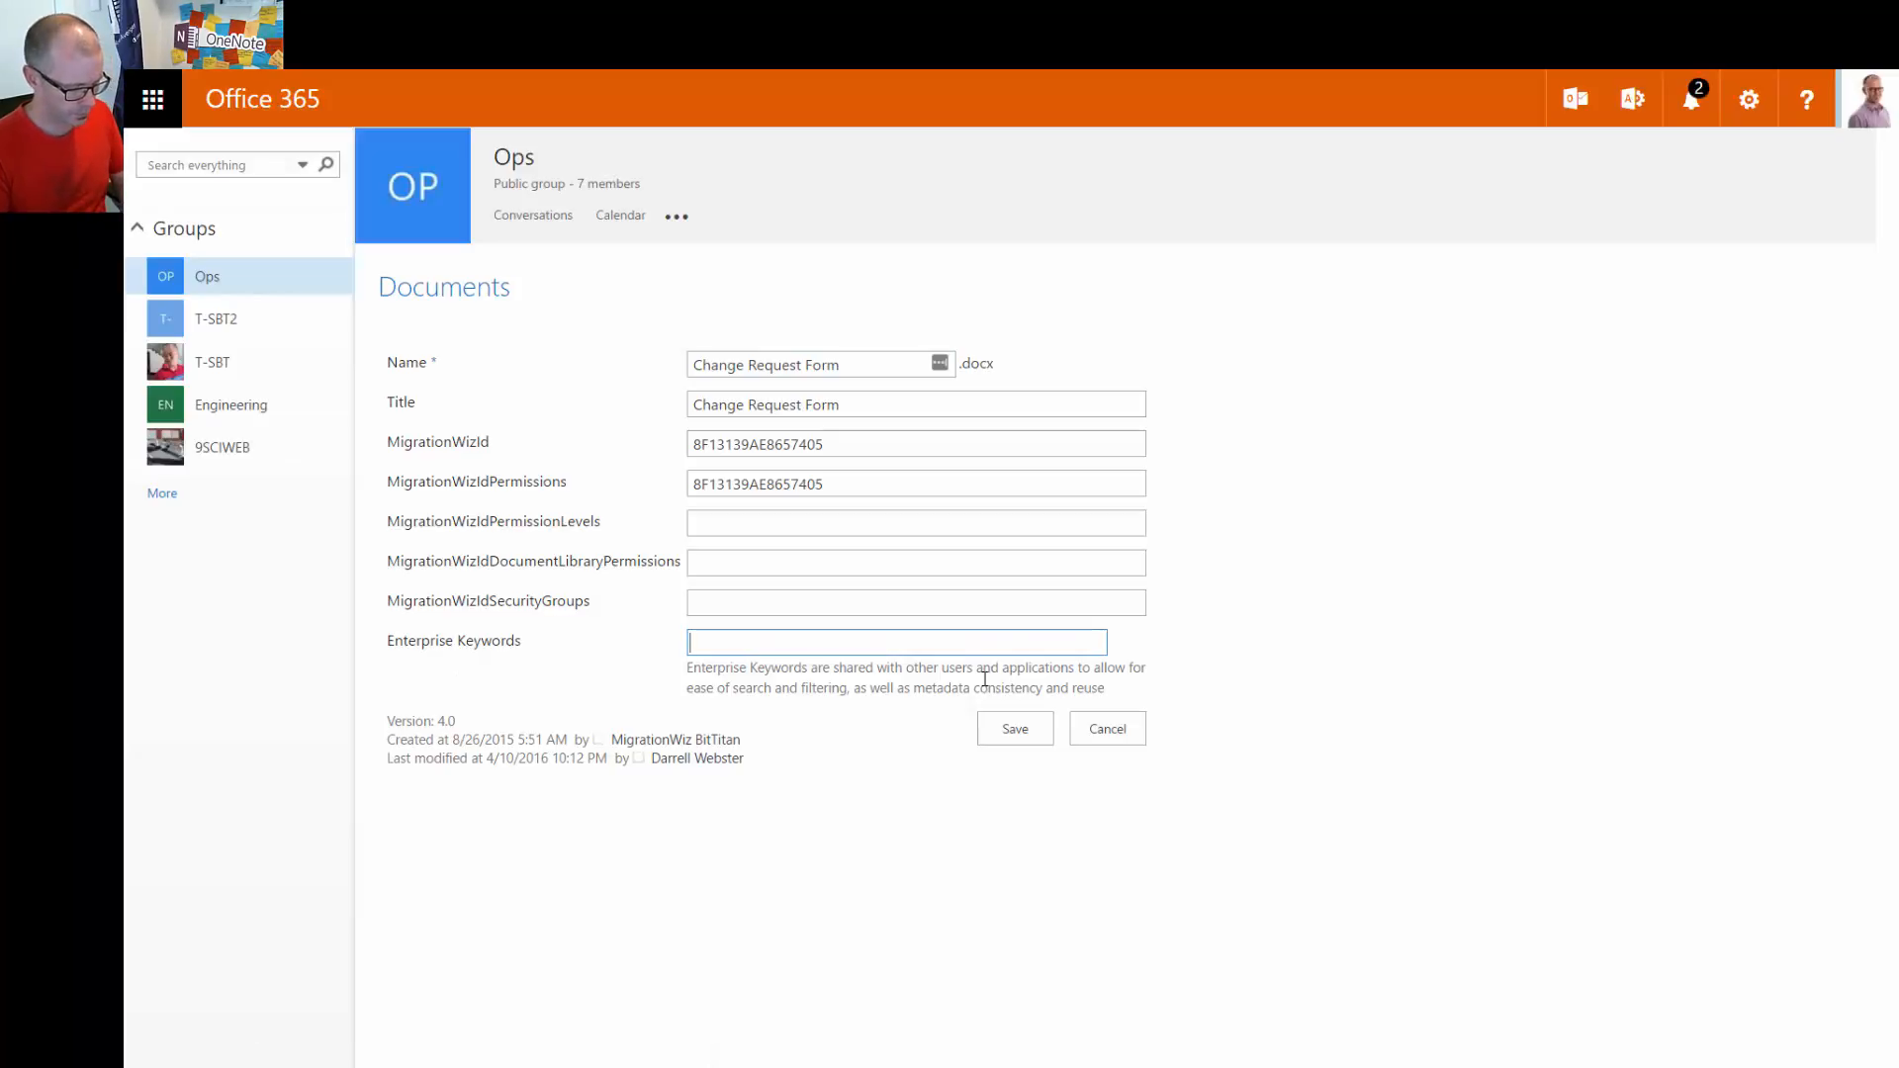
{"action": "type", "text": "Form"}
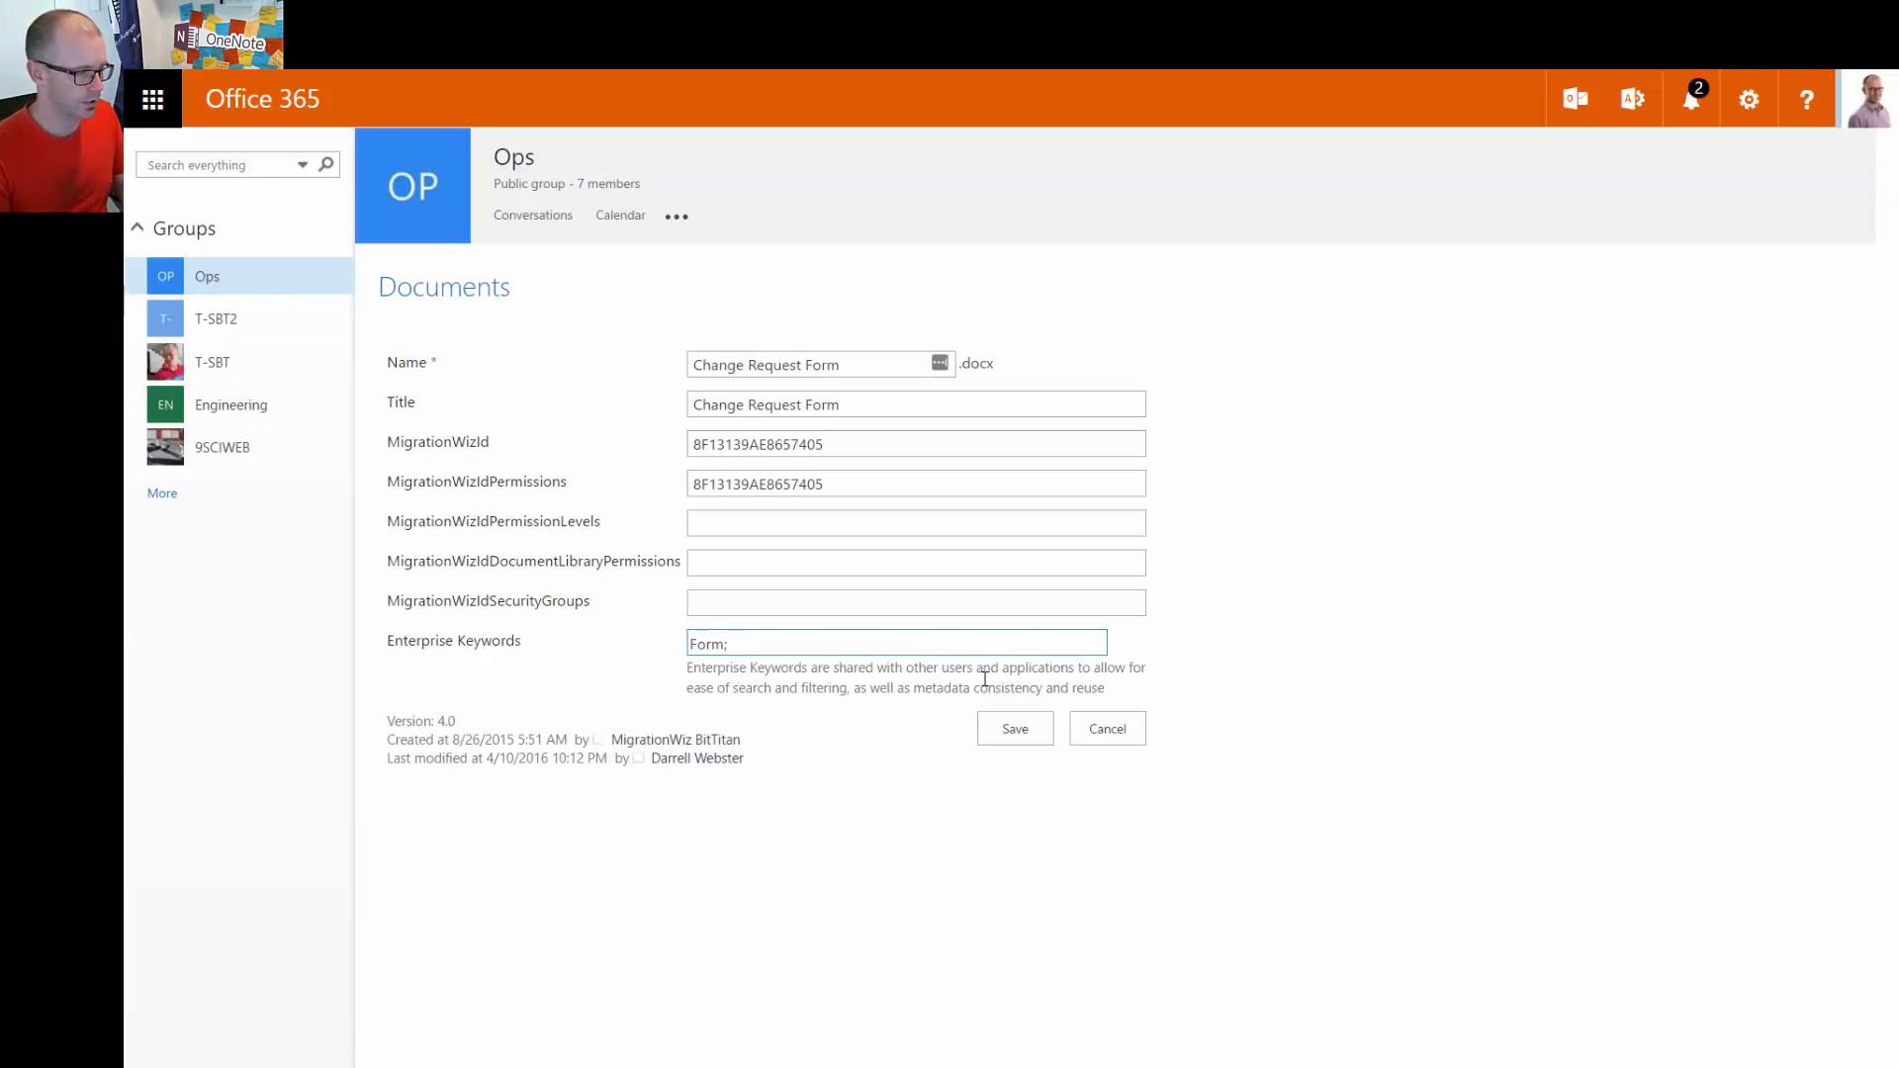
{"action": "type", "text": "; Change;"}
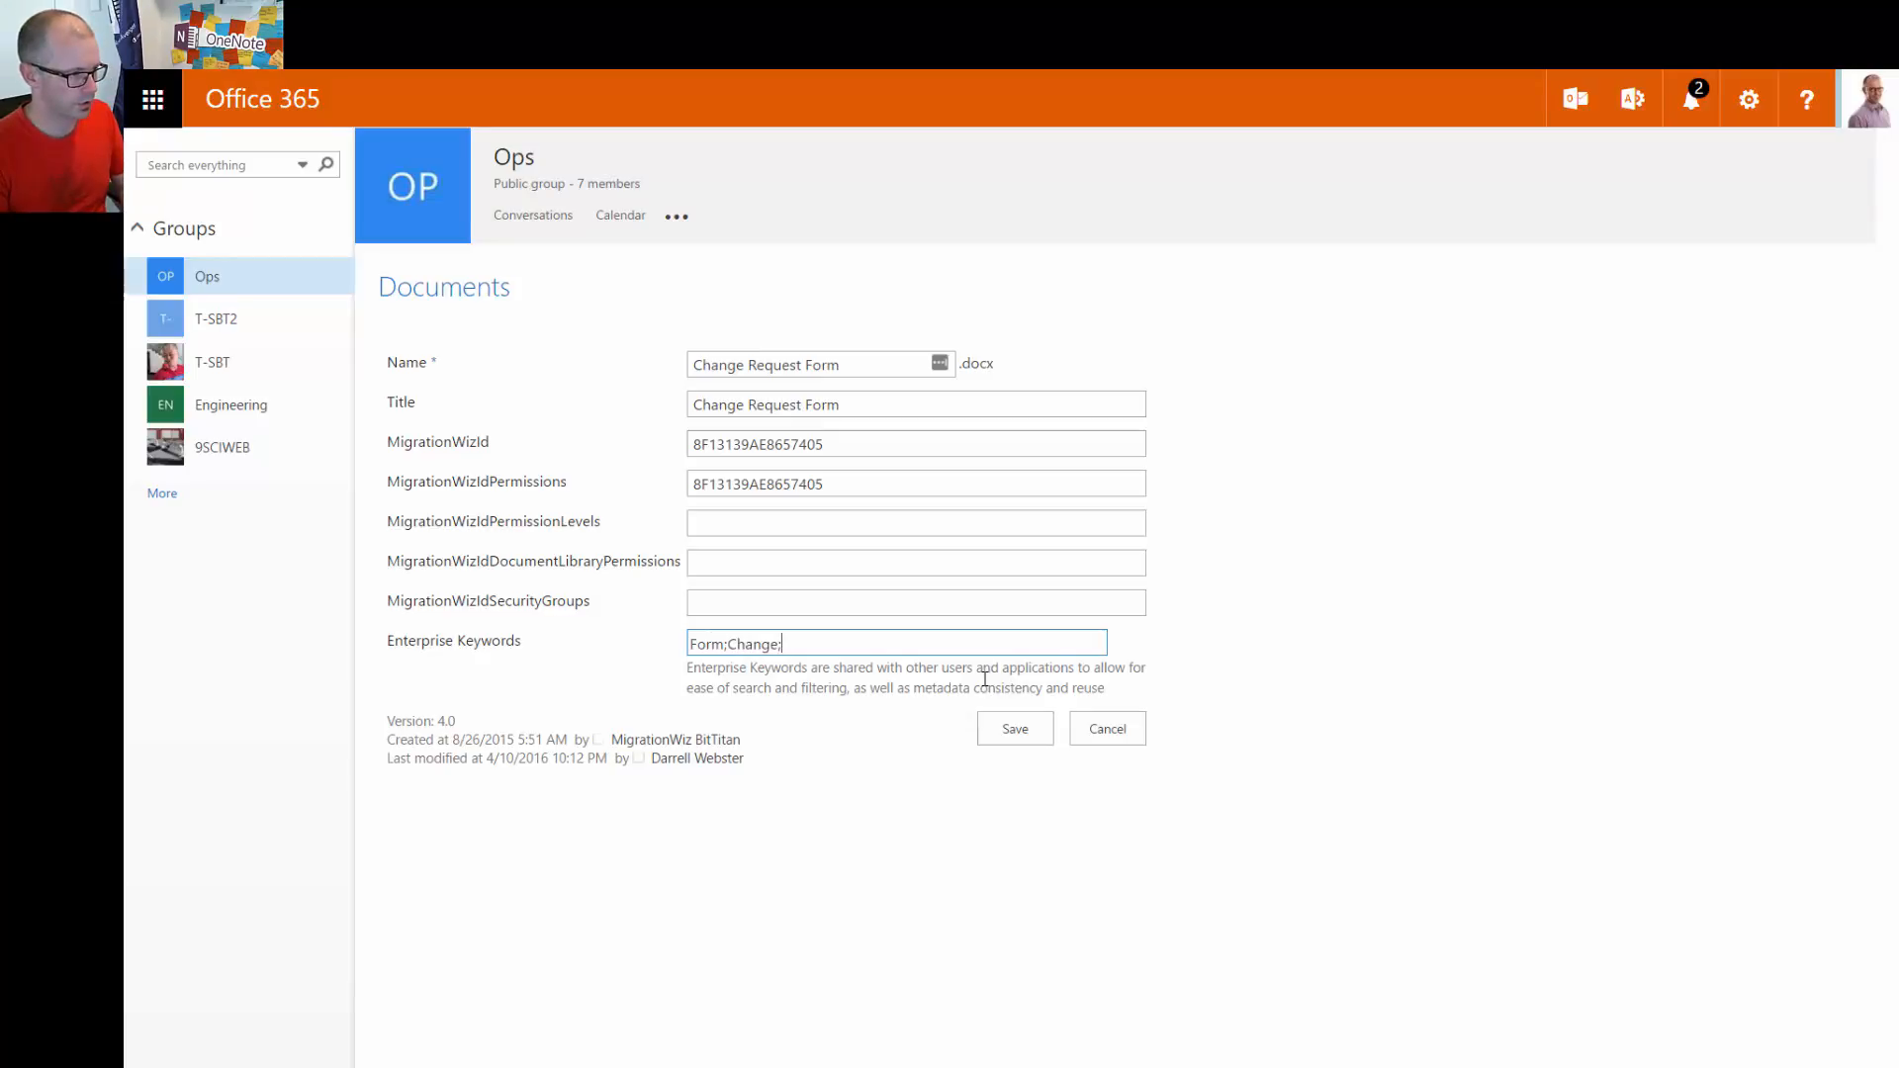
{"action": "type", "text": "Proce"}
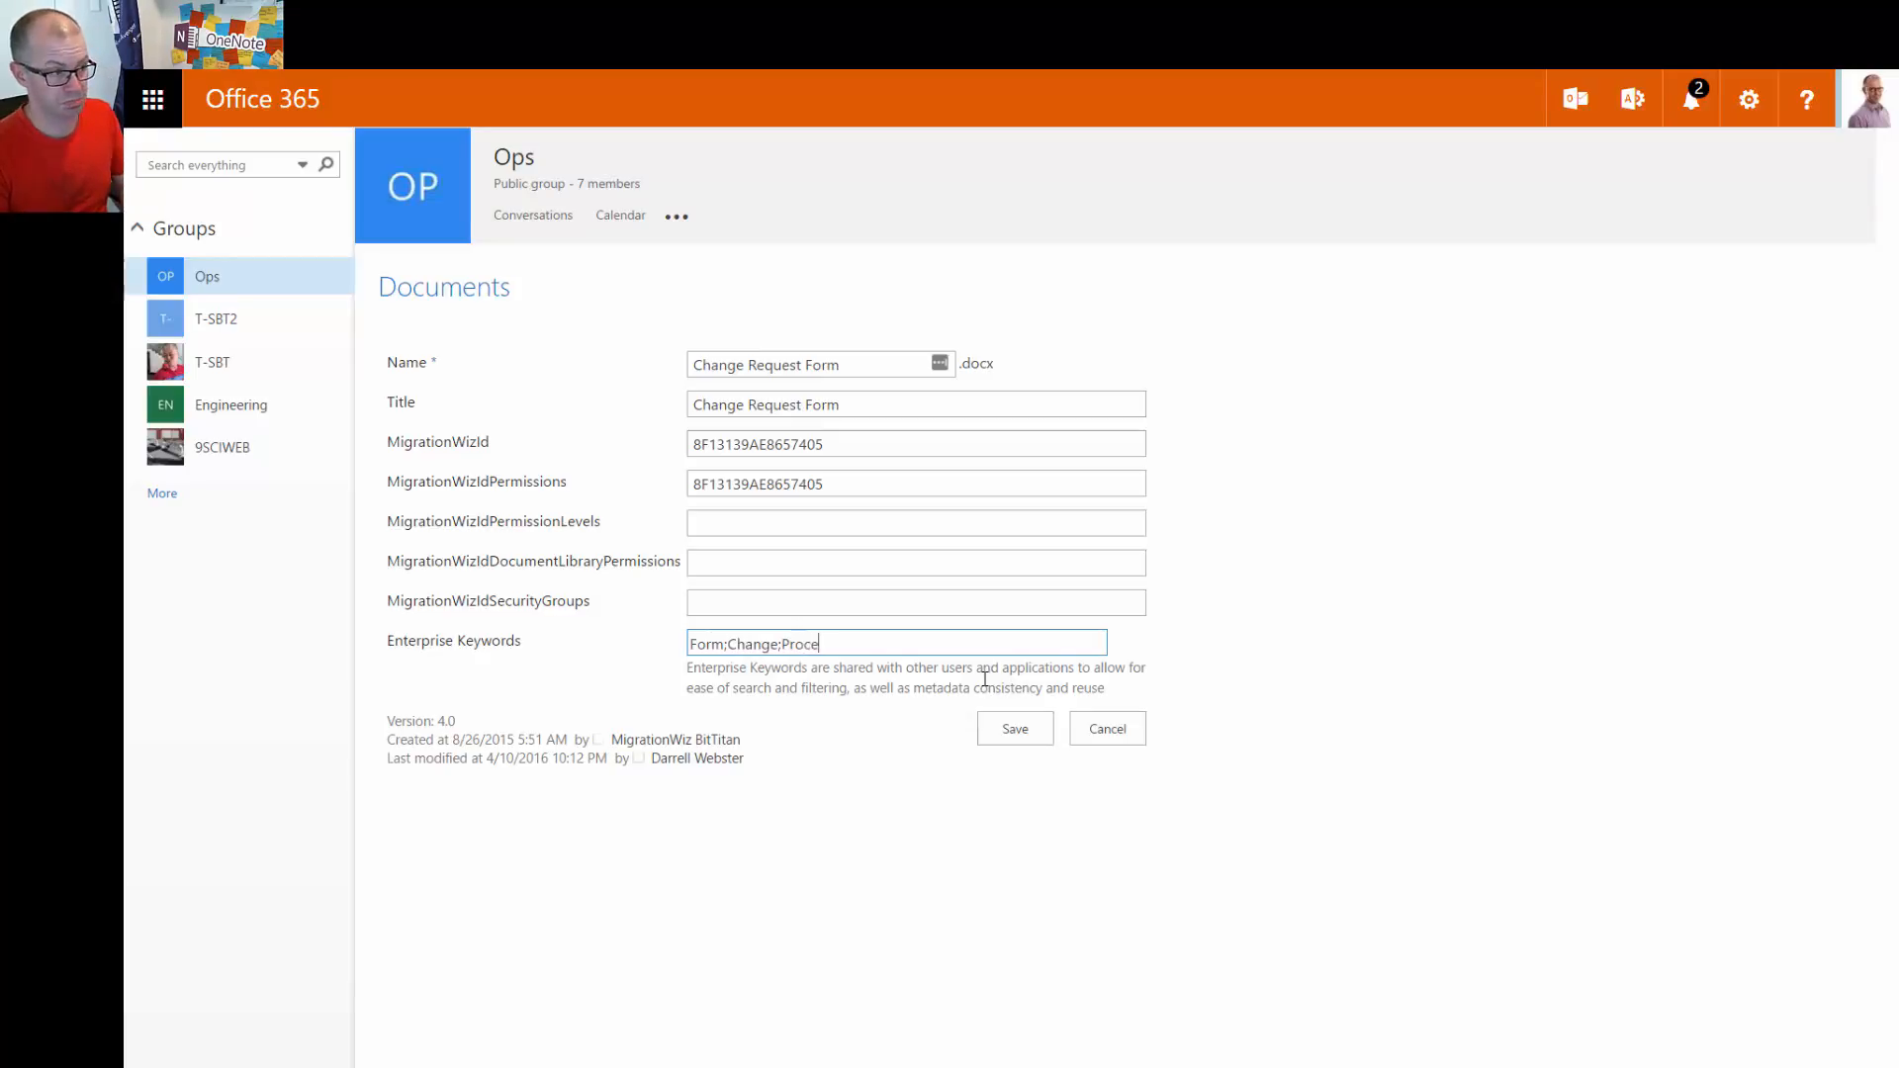
{"action": "type", "text": "u"}
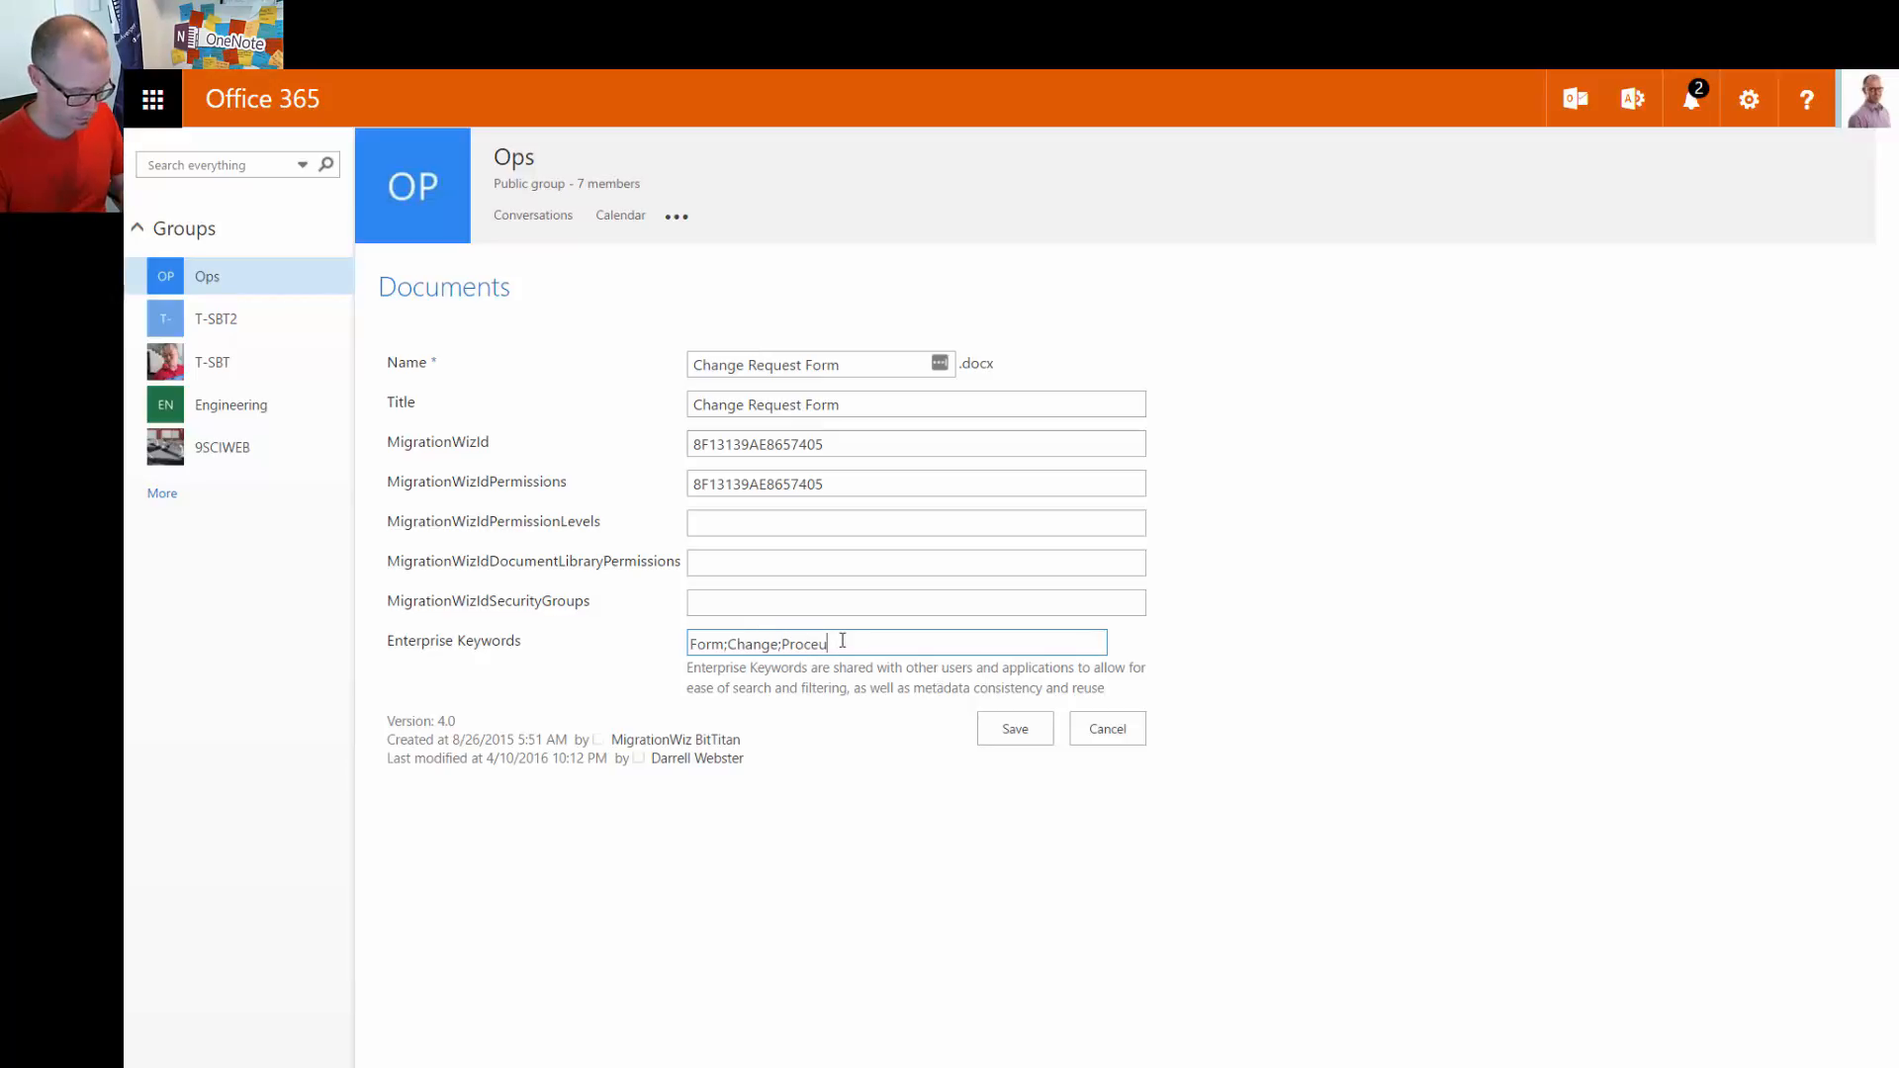
{"action": "double_click", "coordinate": [813, 643]}
{"action": "key", "text": "BackSpace"}
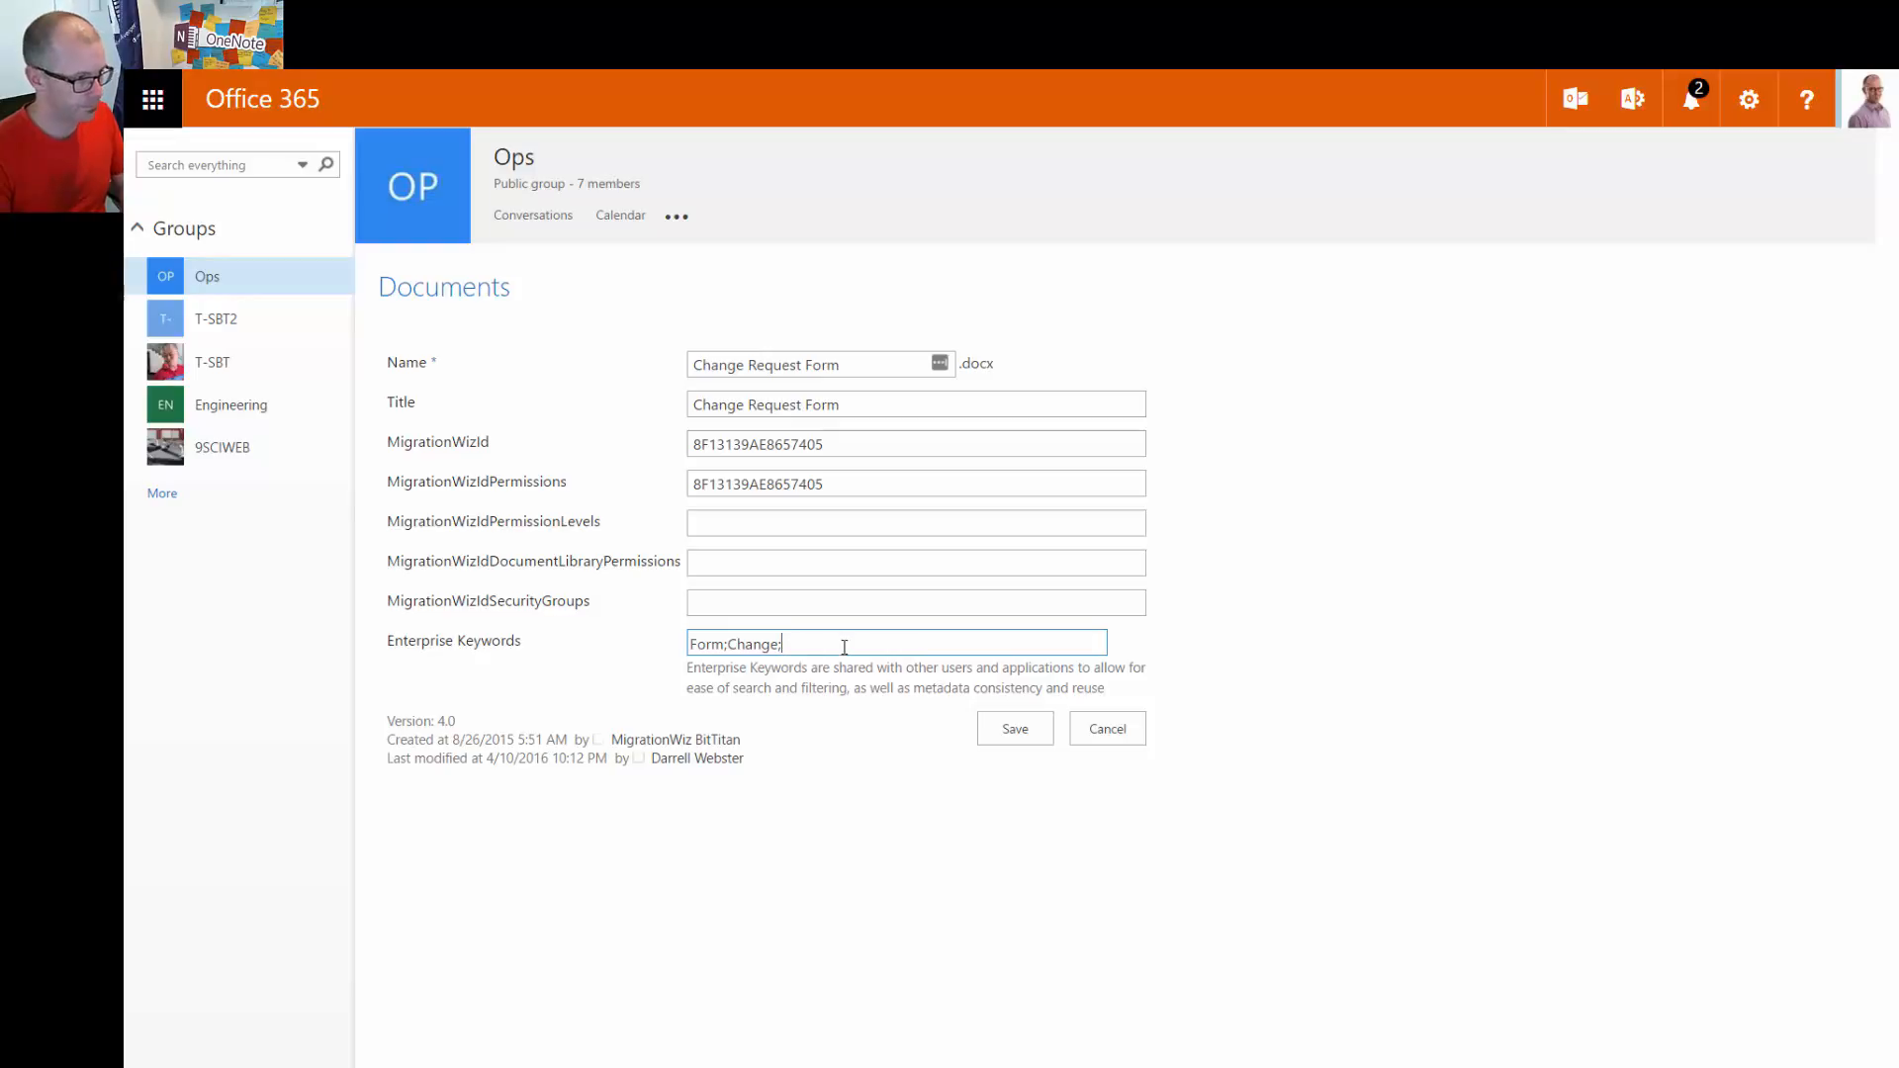
{"action": "type", "text": "Procedure;"}
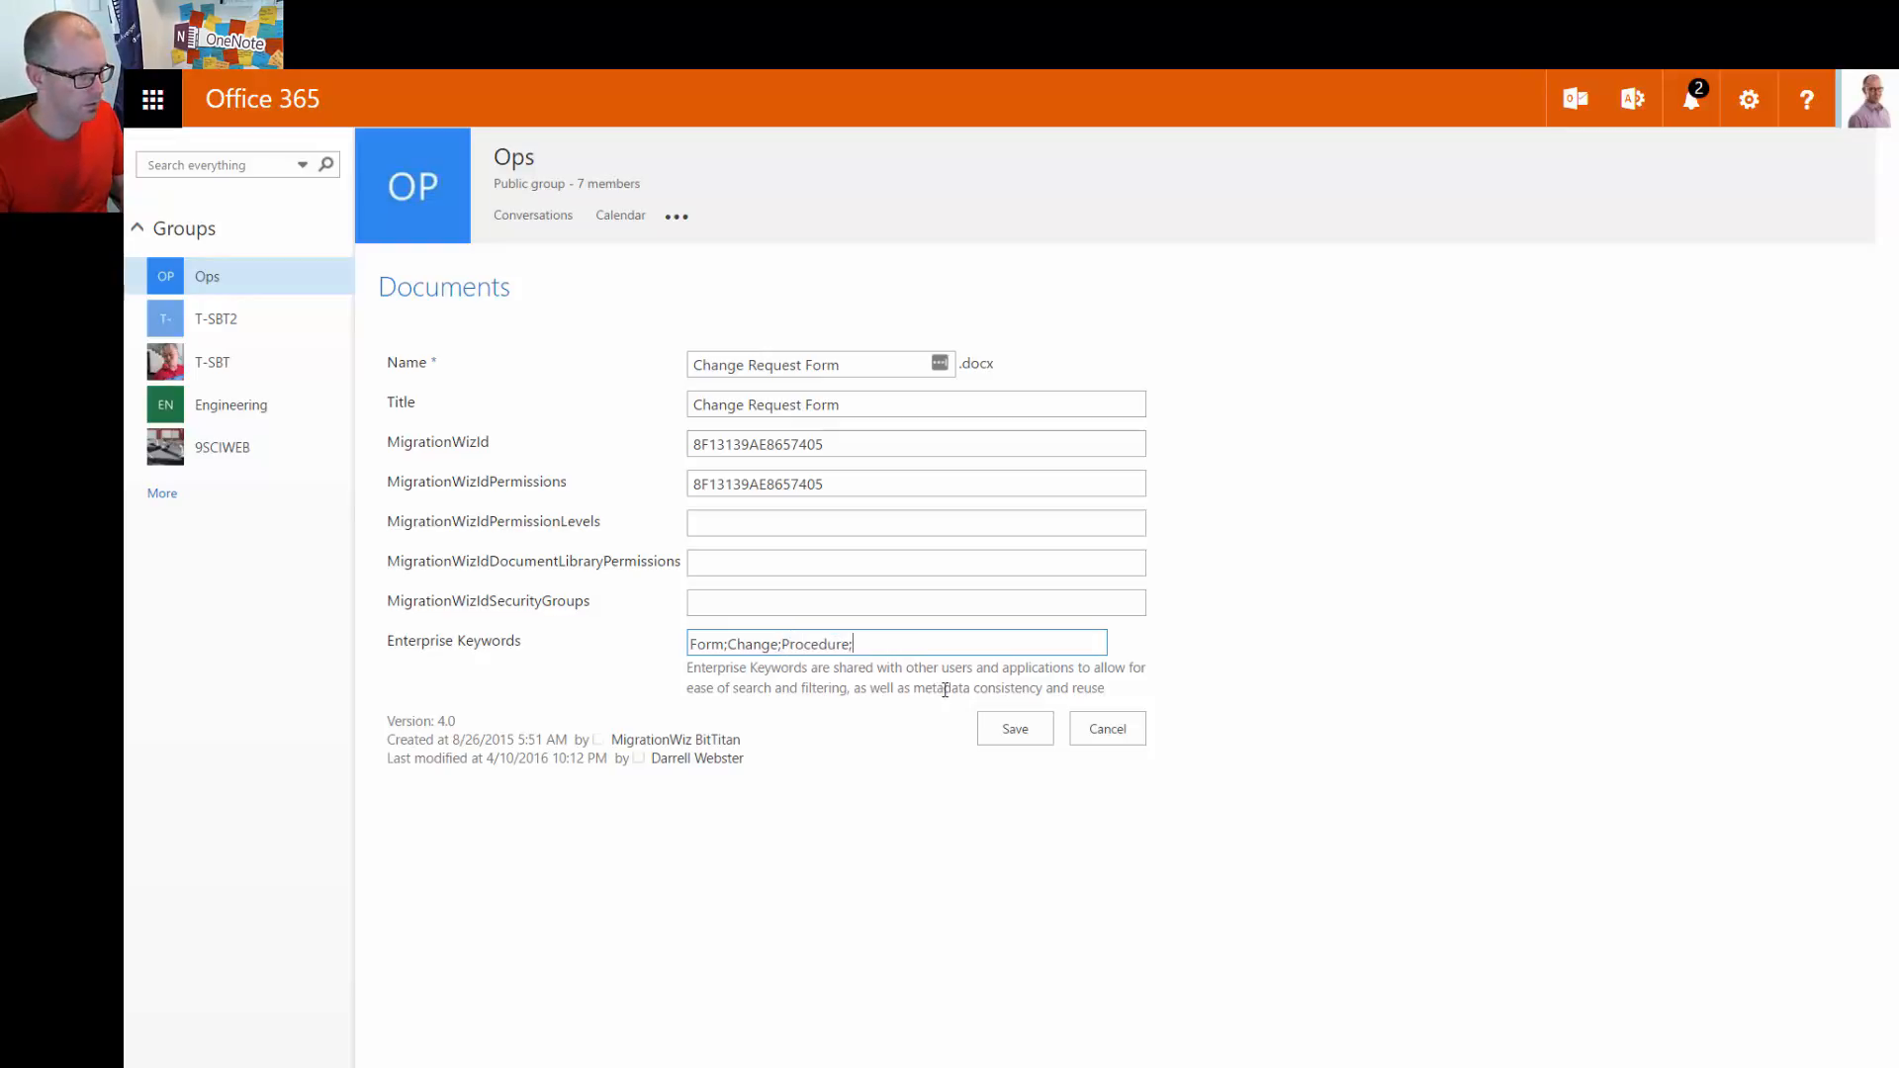
{"action": "left_click", "coordinate": [1009, 737]}
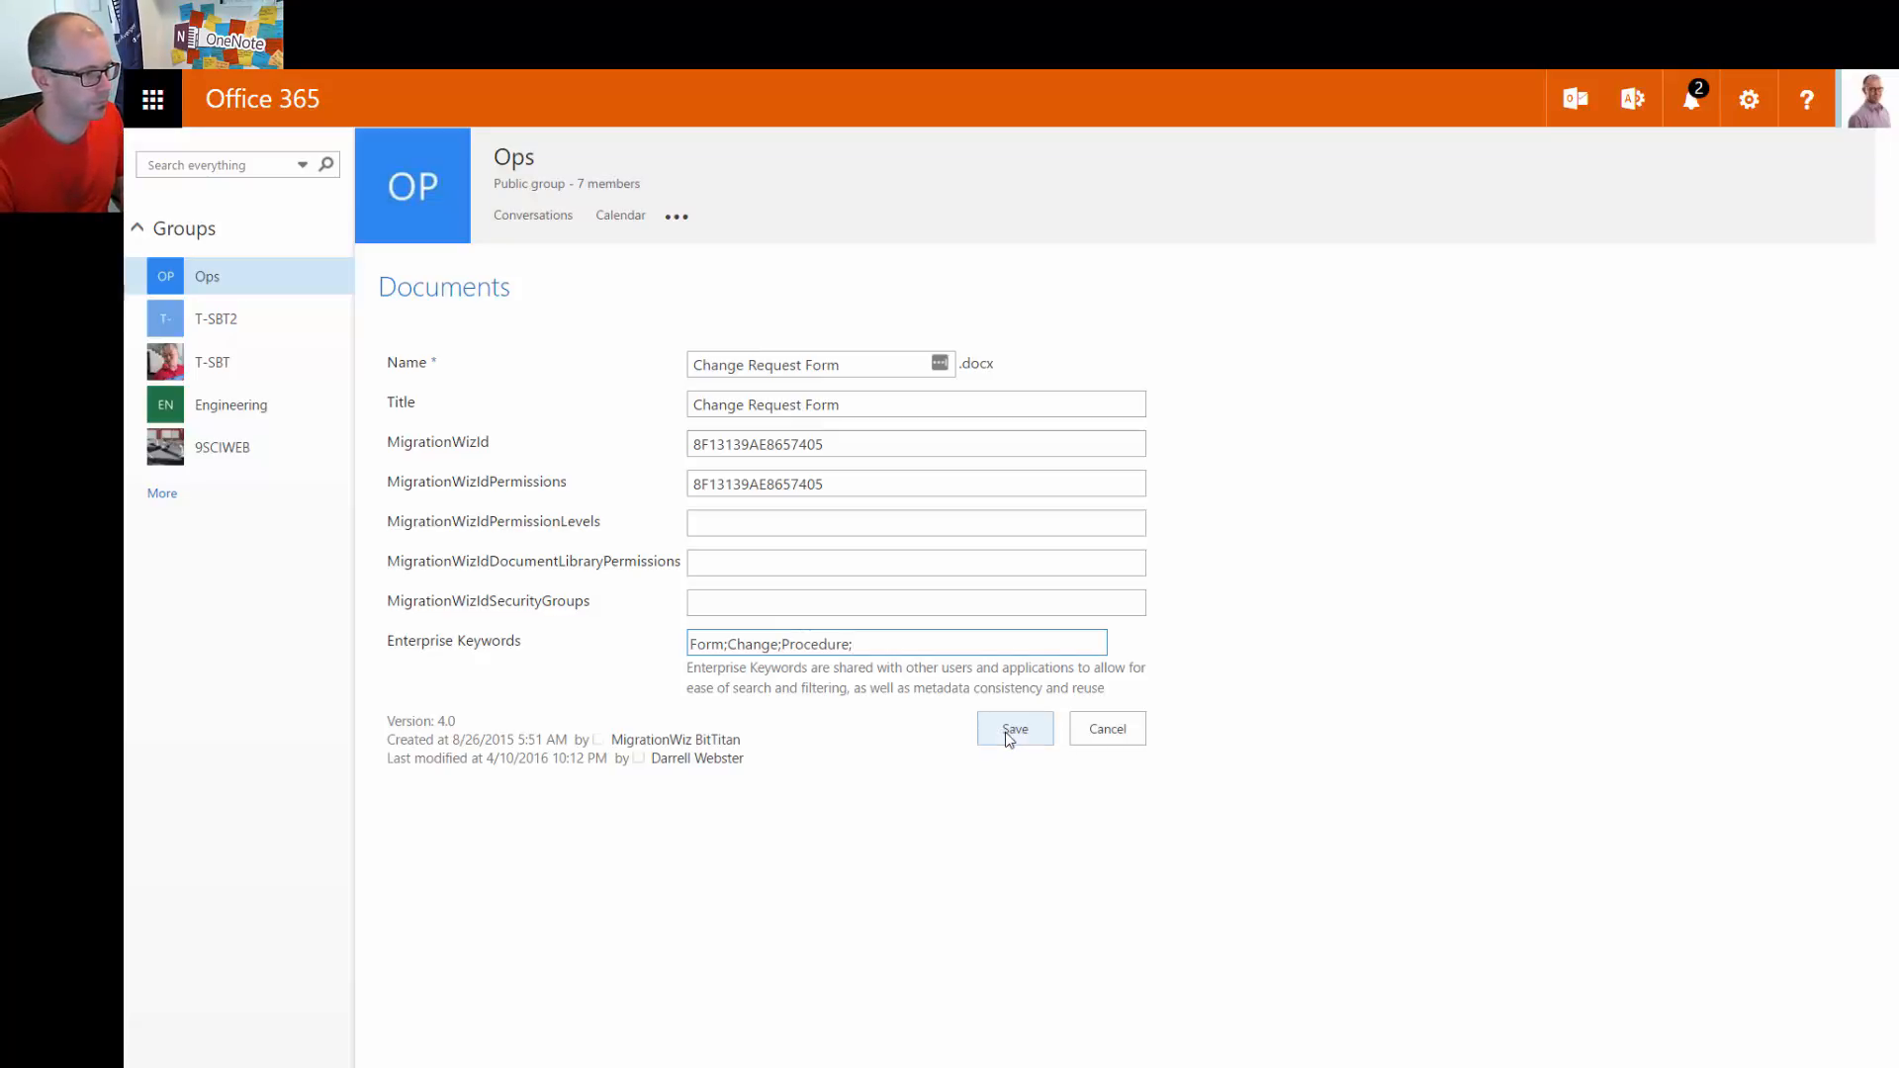
{"action": "left_click", "coordinate": [1009, 736]}
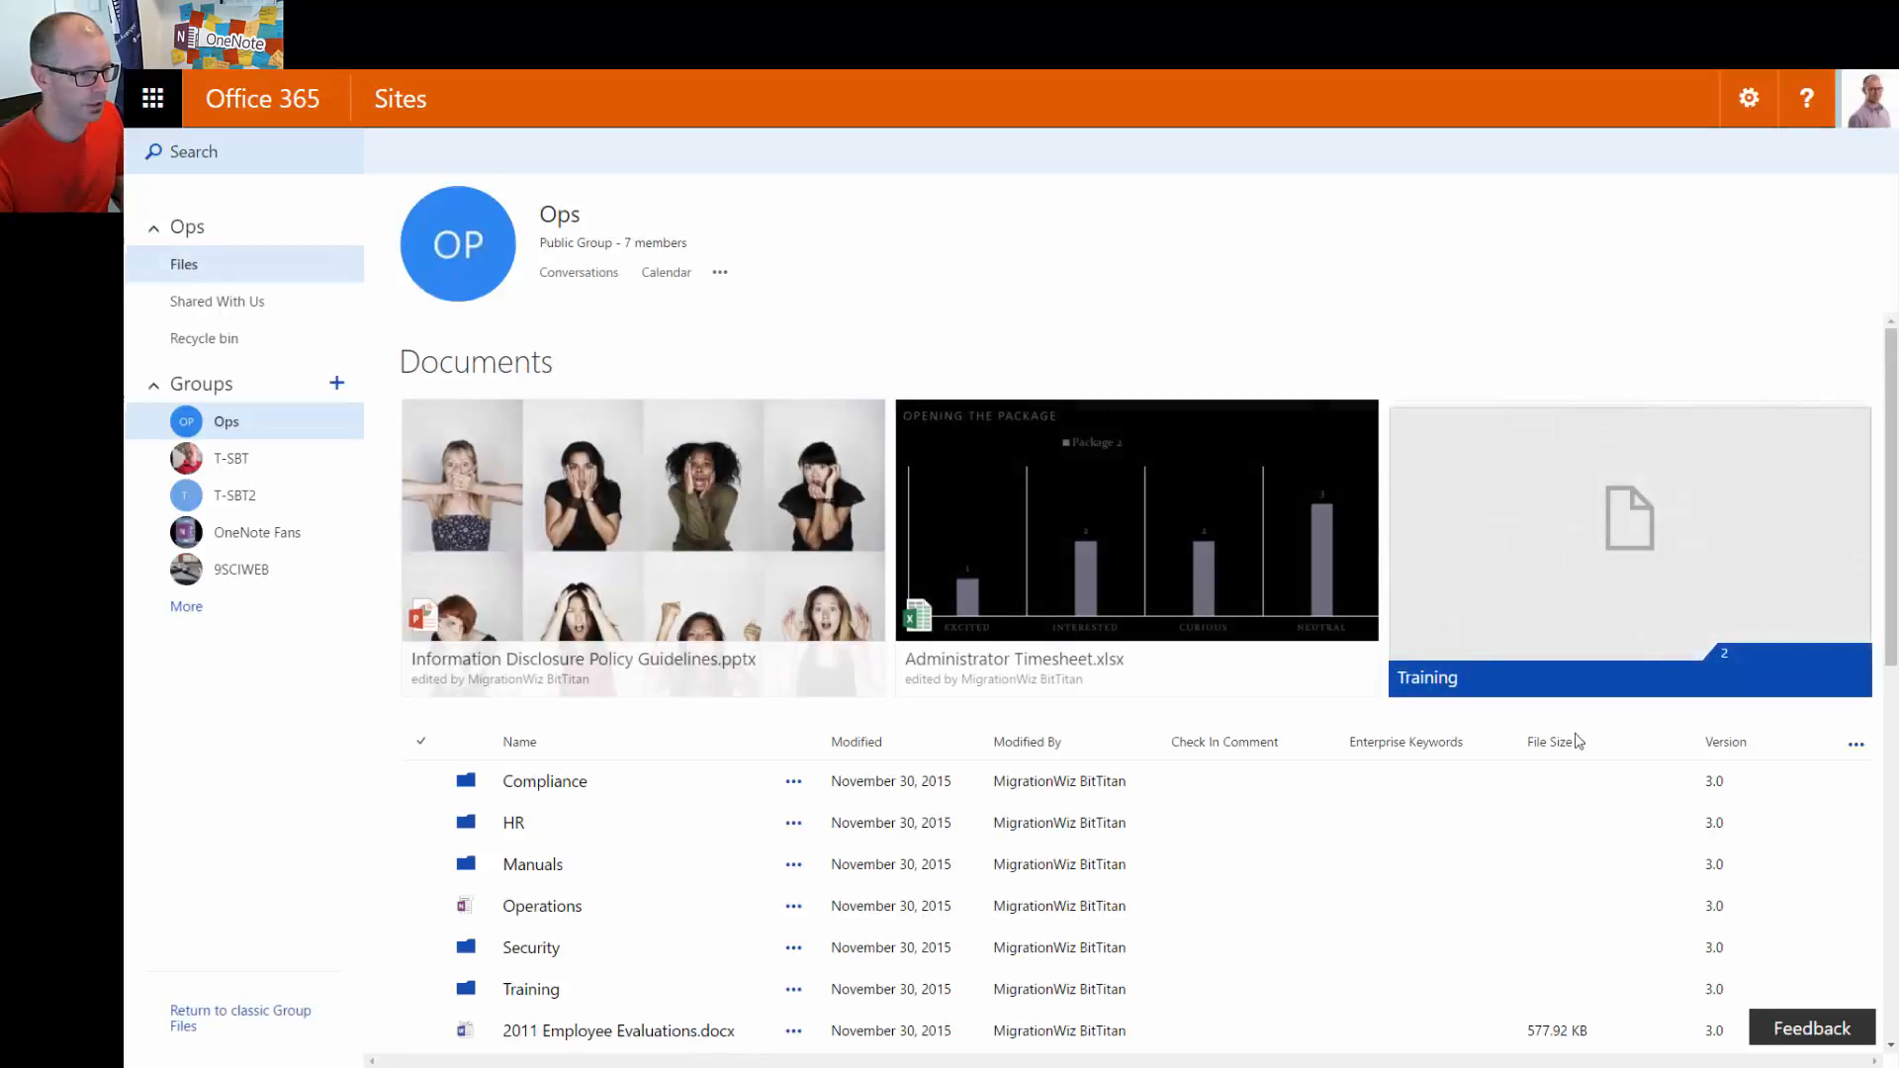
{"action": "scroll", "coordinate": [1473, 772], "scroll_direction": "down", "scroll_amount": 2}
{"action": "scroll", "coordinate": [1478, 769], "scroll_direction": "down", "scroll_amount": 5}
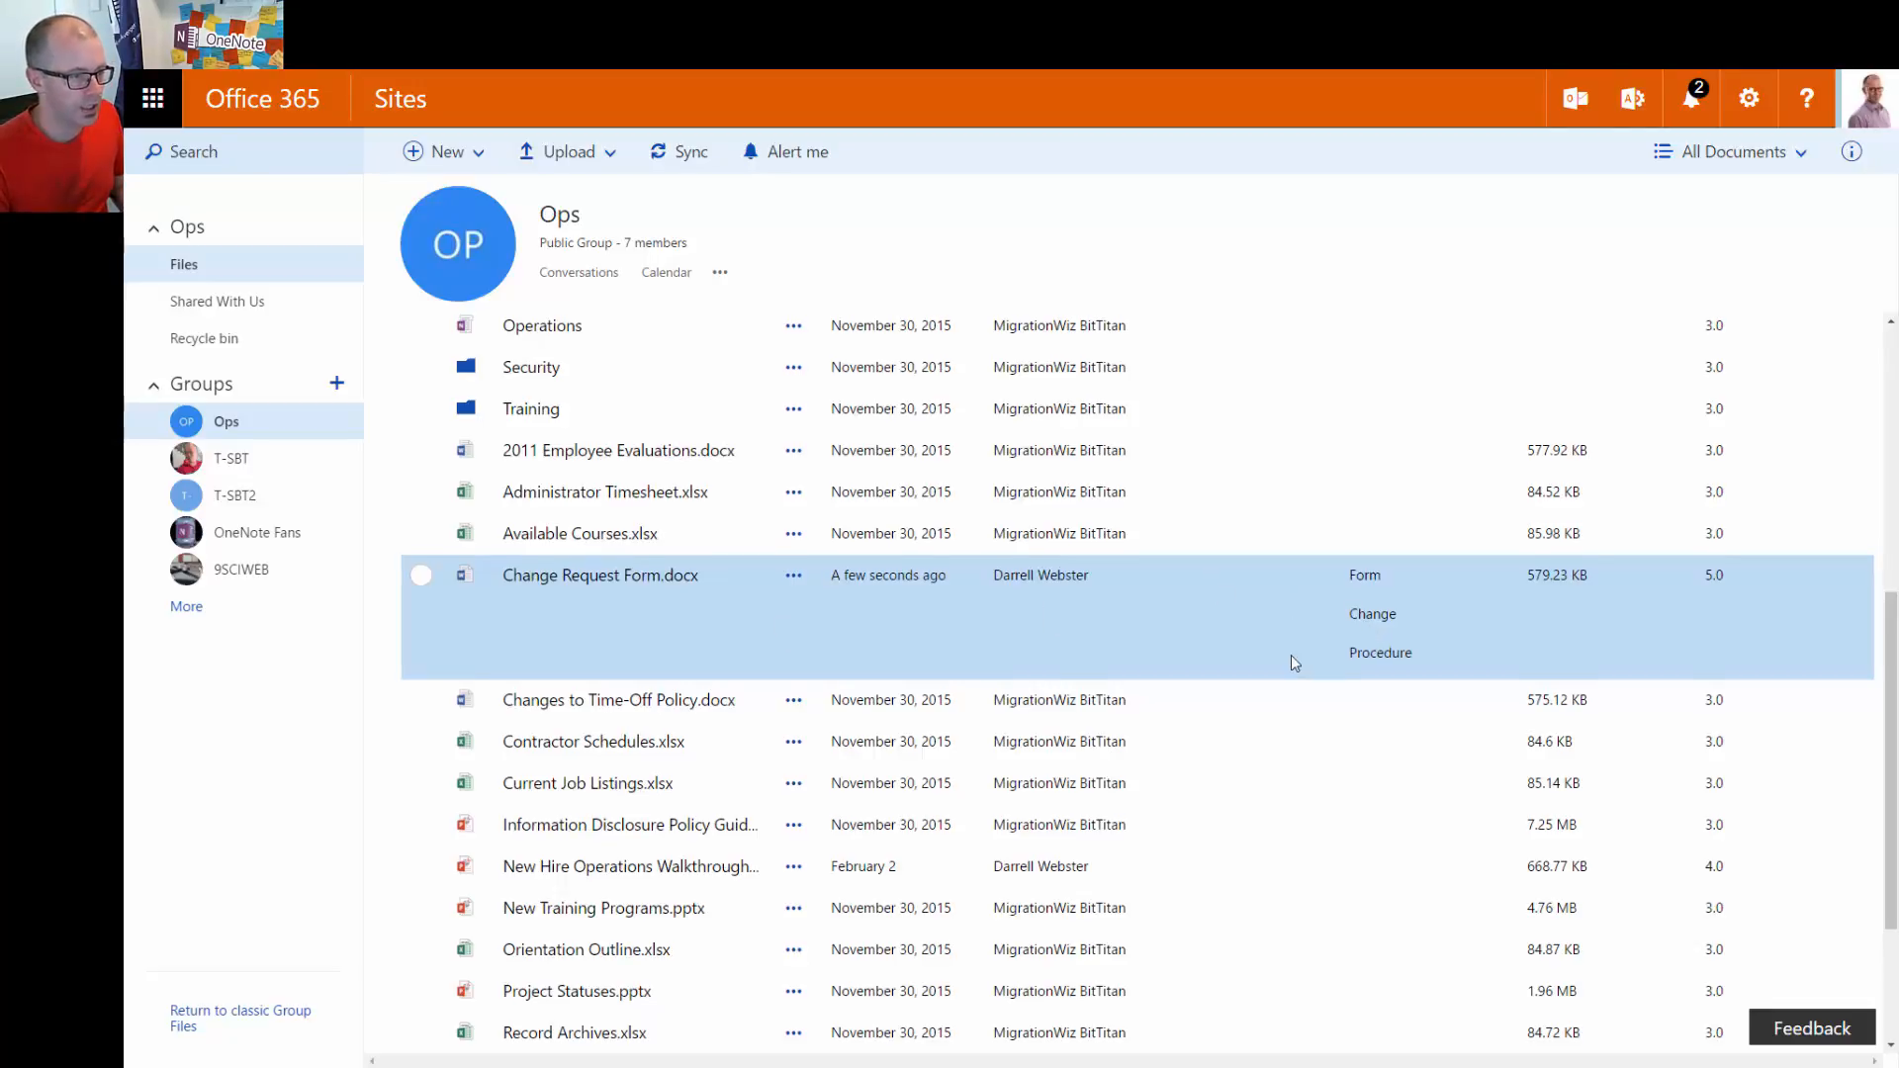
{"action": "scroll", "coordinate": [1291, 658], "scroll_direction": "up", "scroll_amount": 2}
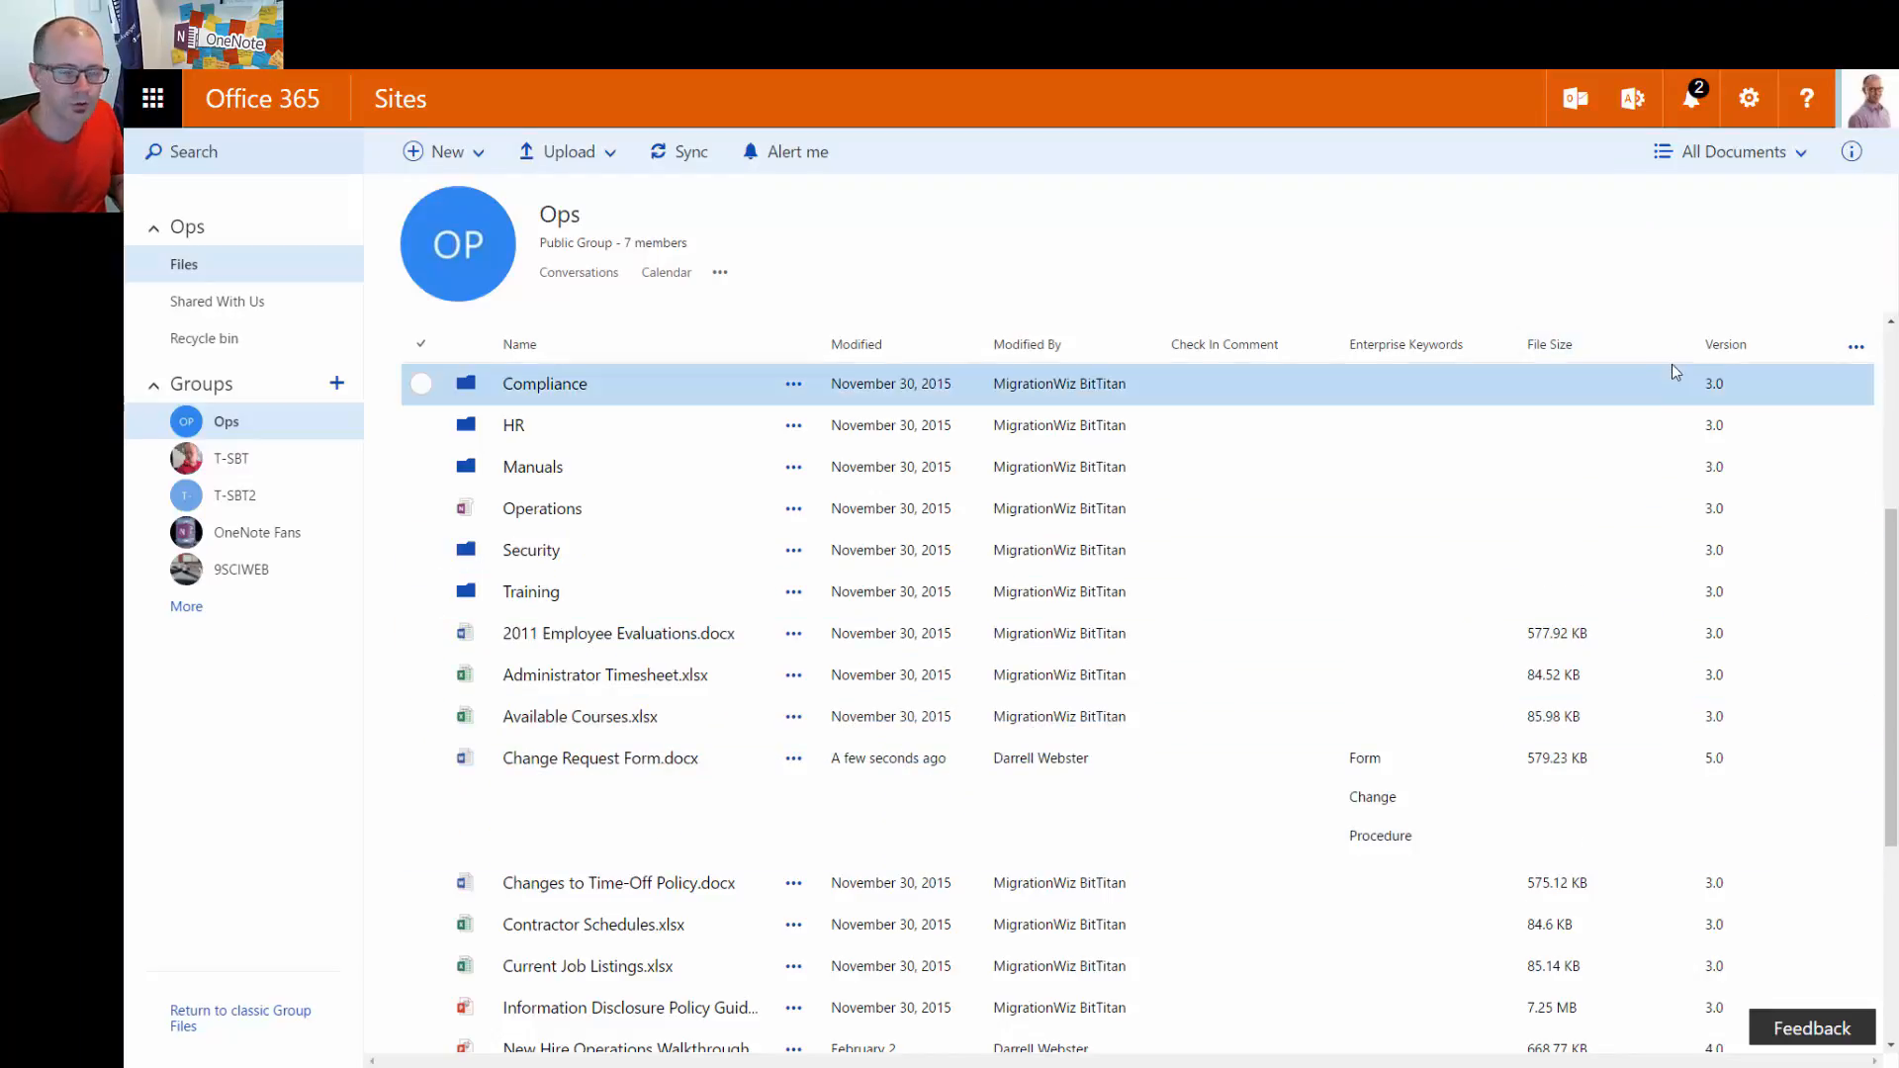
From the All Documents views list, start a new custom view for the Documents library
{"action": "left_click", "coordinate": [1792, 162]}
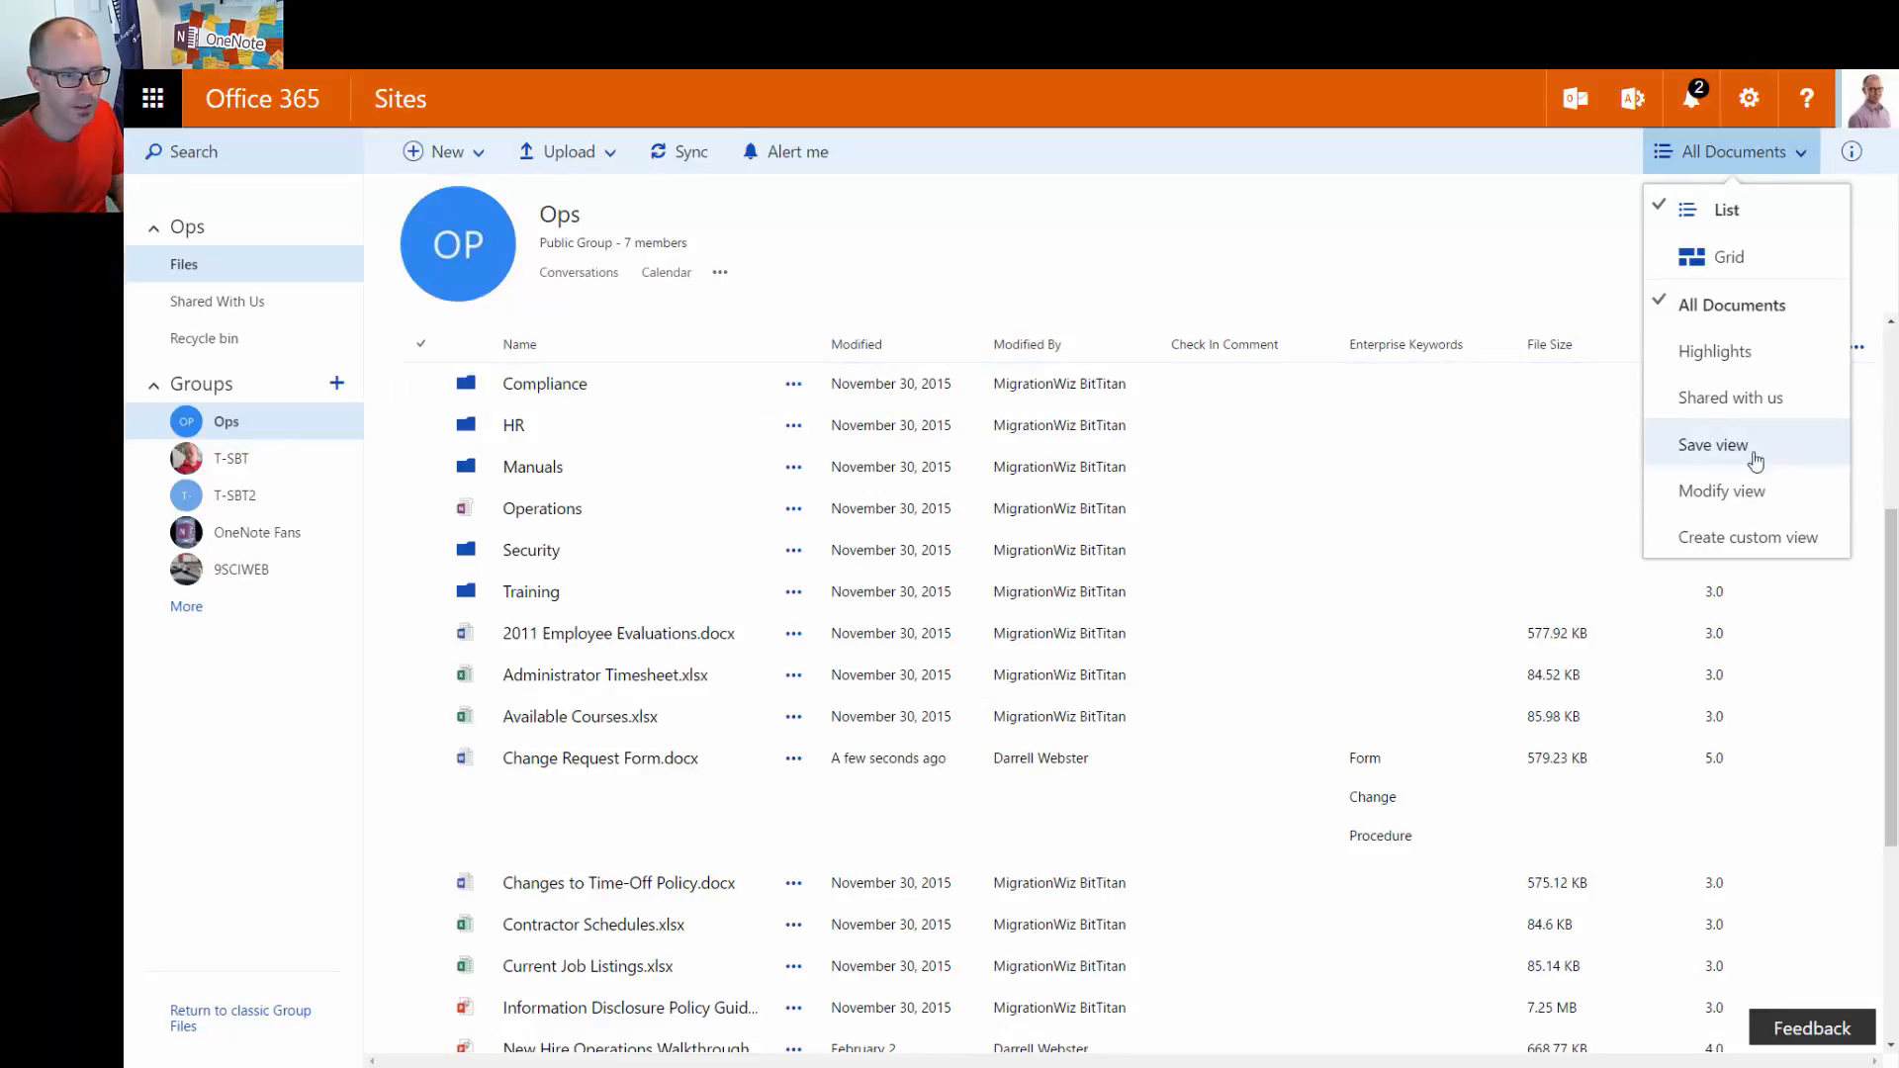
{"action": "left_click", "coordinate": [1748, 549]}
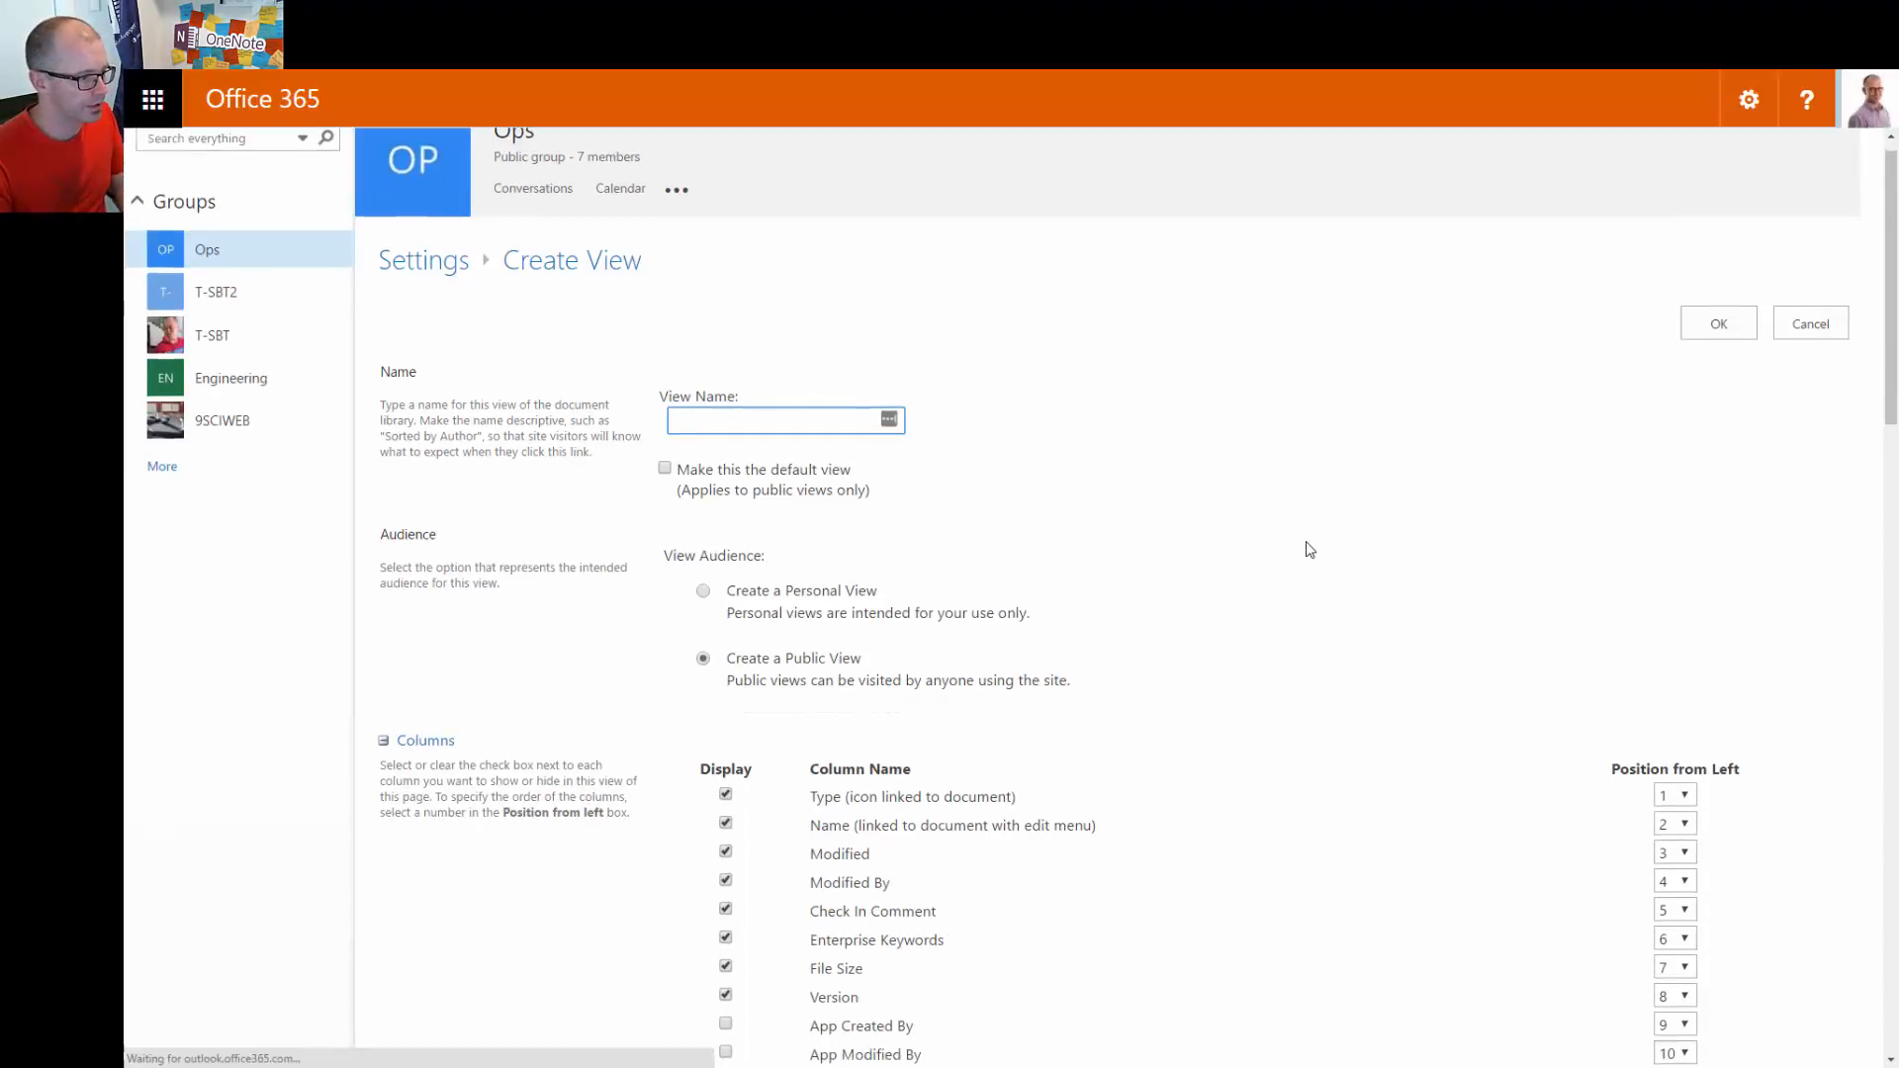
Name the view 'My Documents' and uncheck the Version column
{"action": "scroll", "coordinate": [1297, 555], "scroll_direction": "down", "scroll_amount": 2}
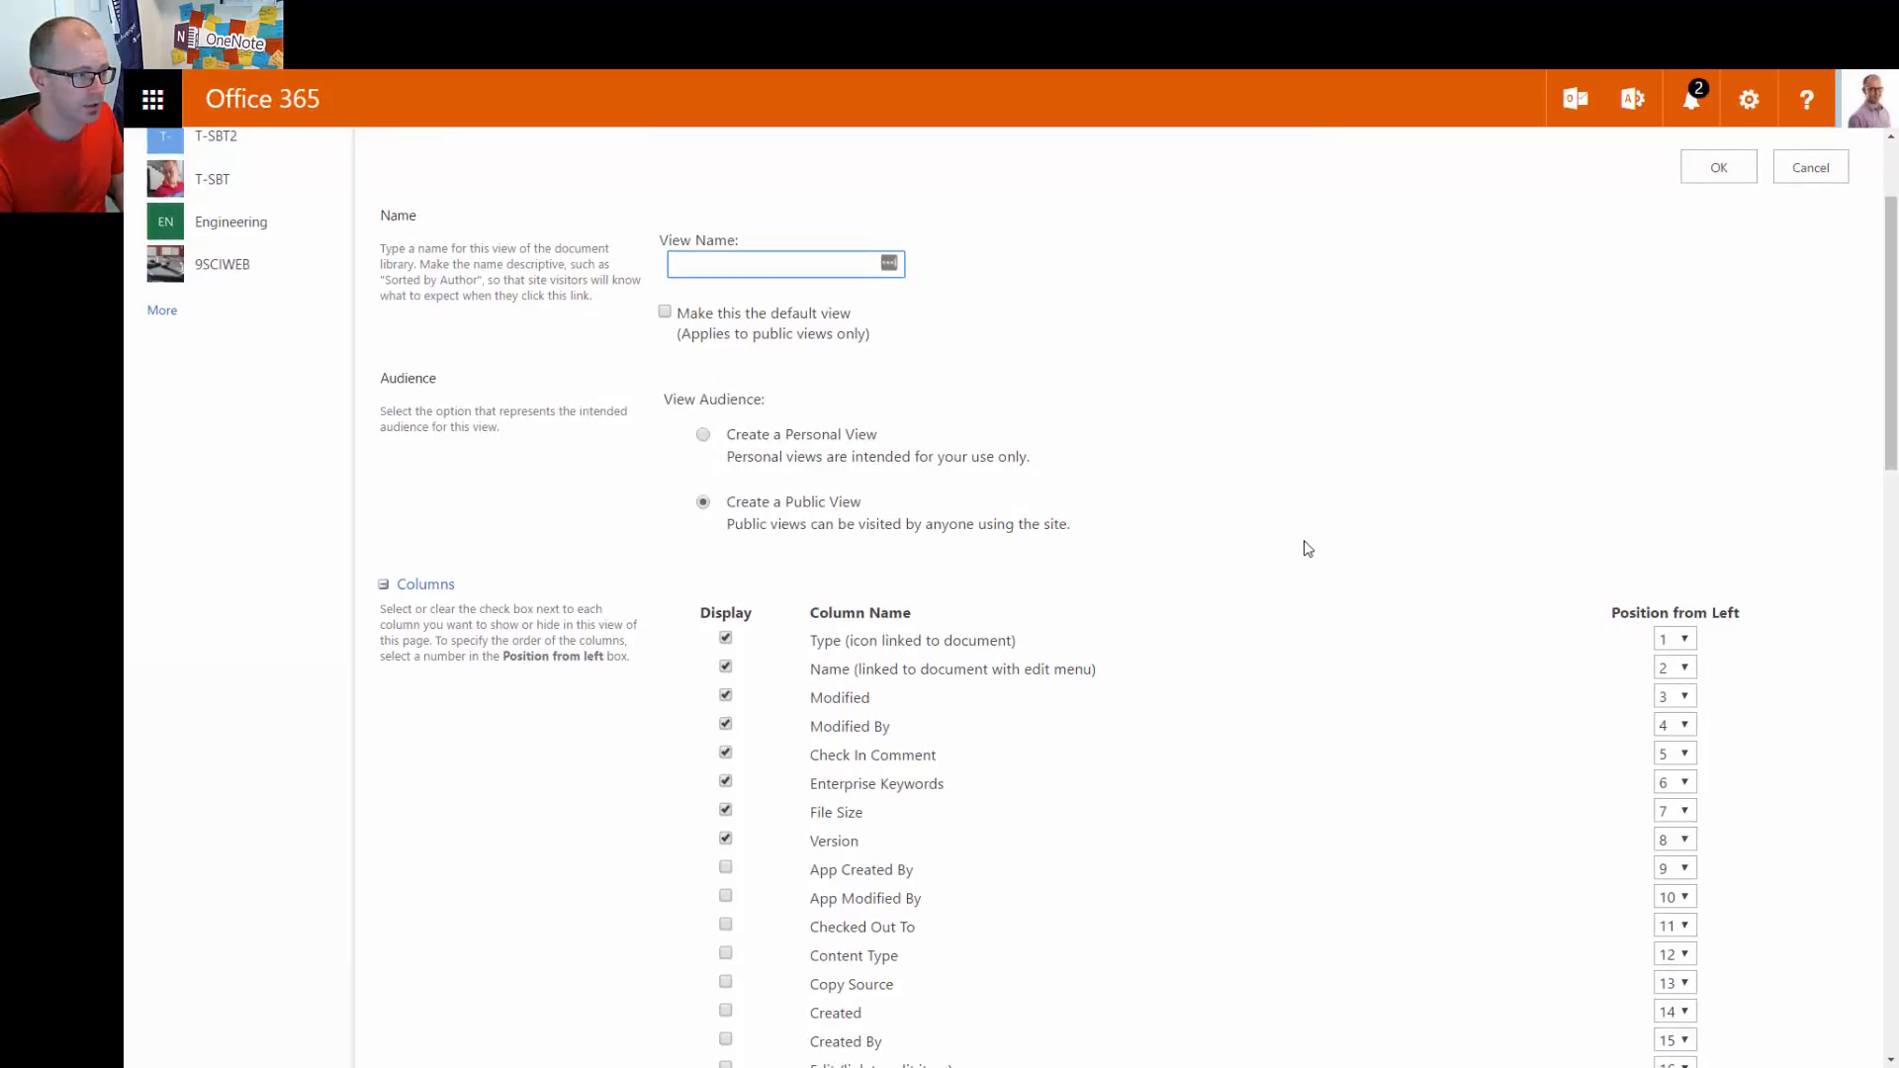
{"action": "scroll", "coordinate": [1308, 549], "scroll_direction": "up", "scroll_amount": 2}
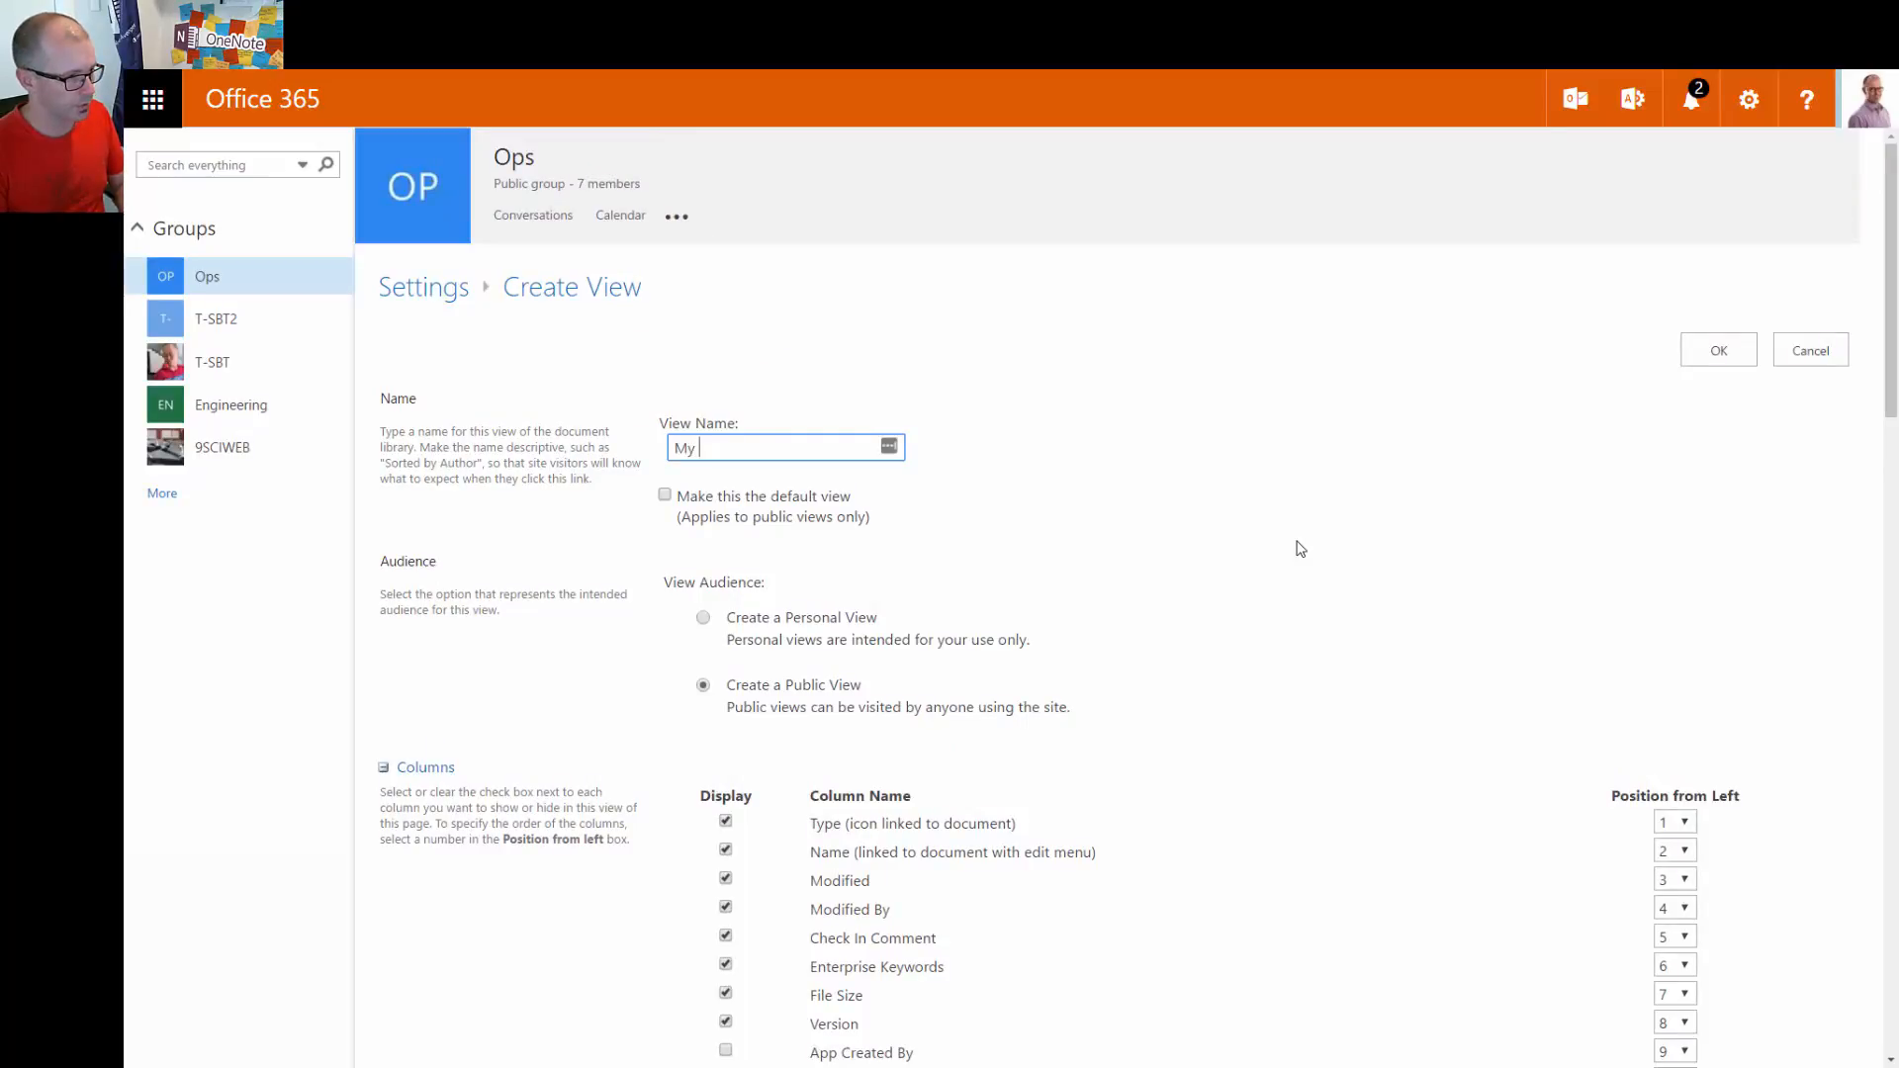
{"action": "type", "text": "Documents"}
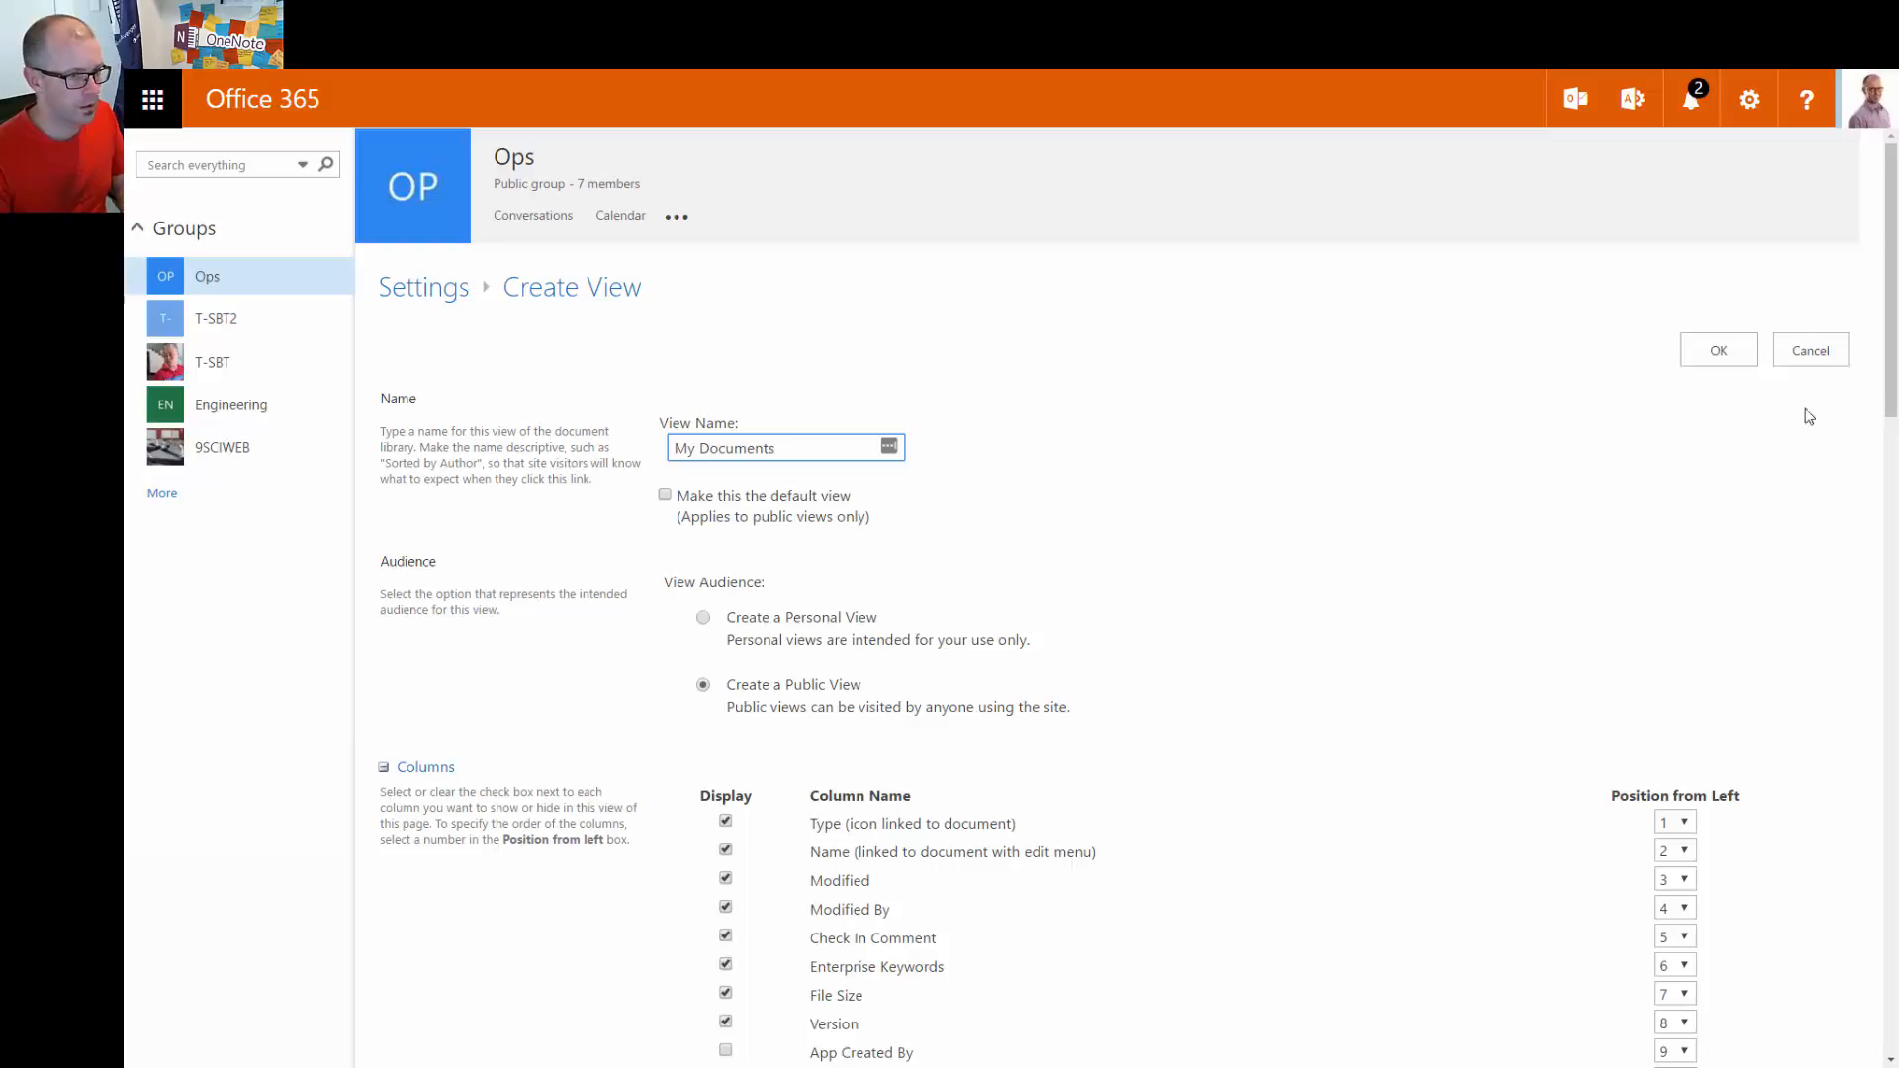
{"action": "scroll", "coordinate": [1438, 467], "scroll_direction": "down", "scroll_amount": 4}
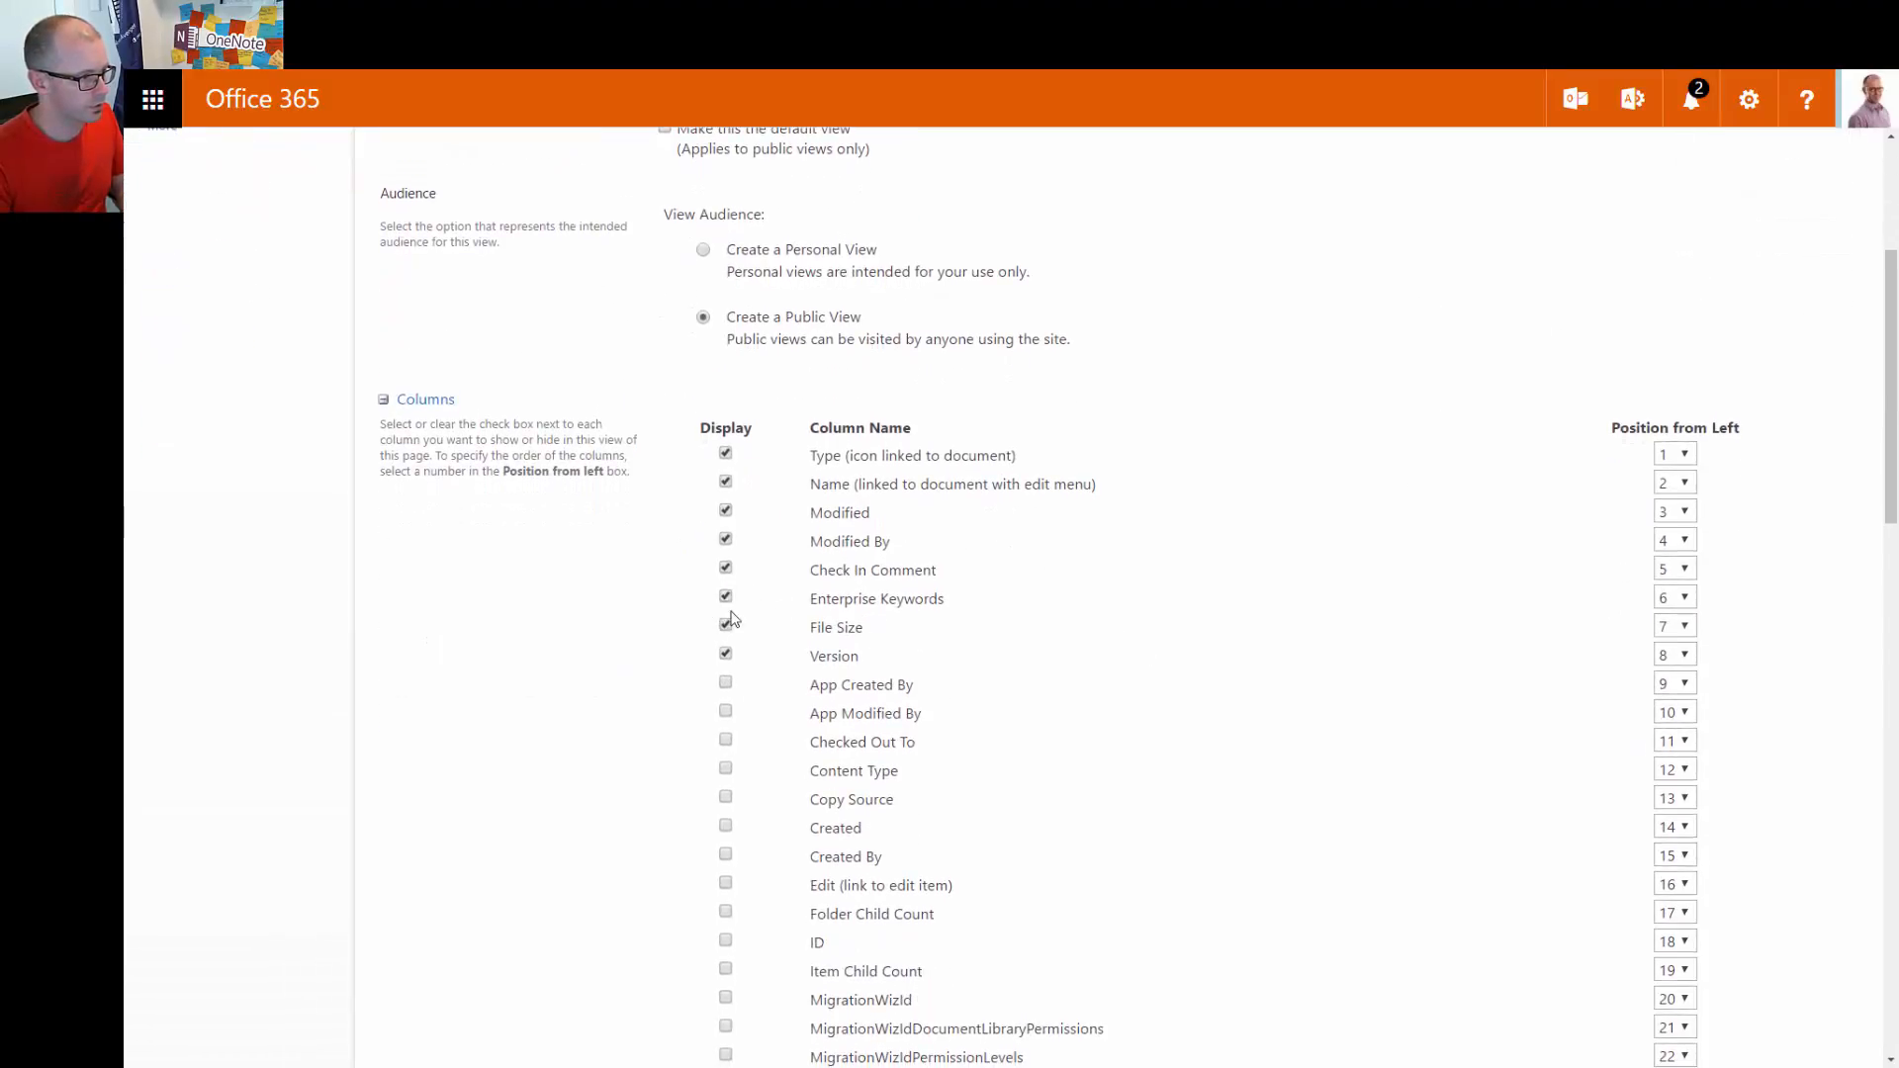
{"action": "left_click", "coordinate": [726, 653]}
Open the First sort by the column dropdown in the Sort section
{"action": "scroll", "coordinate": [1325, 762], "scroll_direction": "down", "scroll_amount": 10}
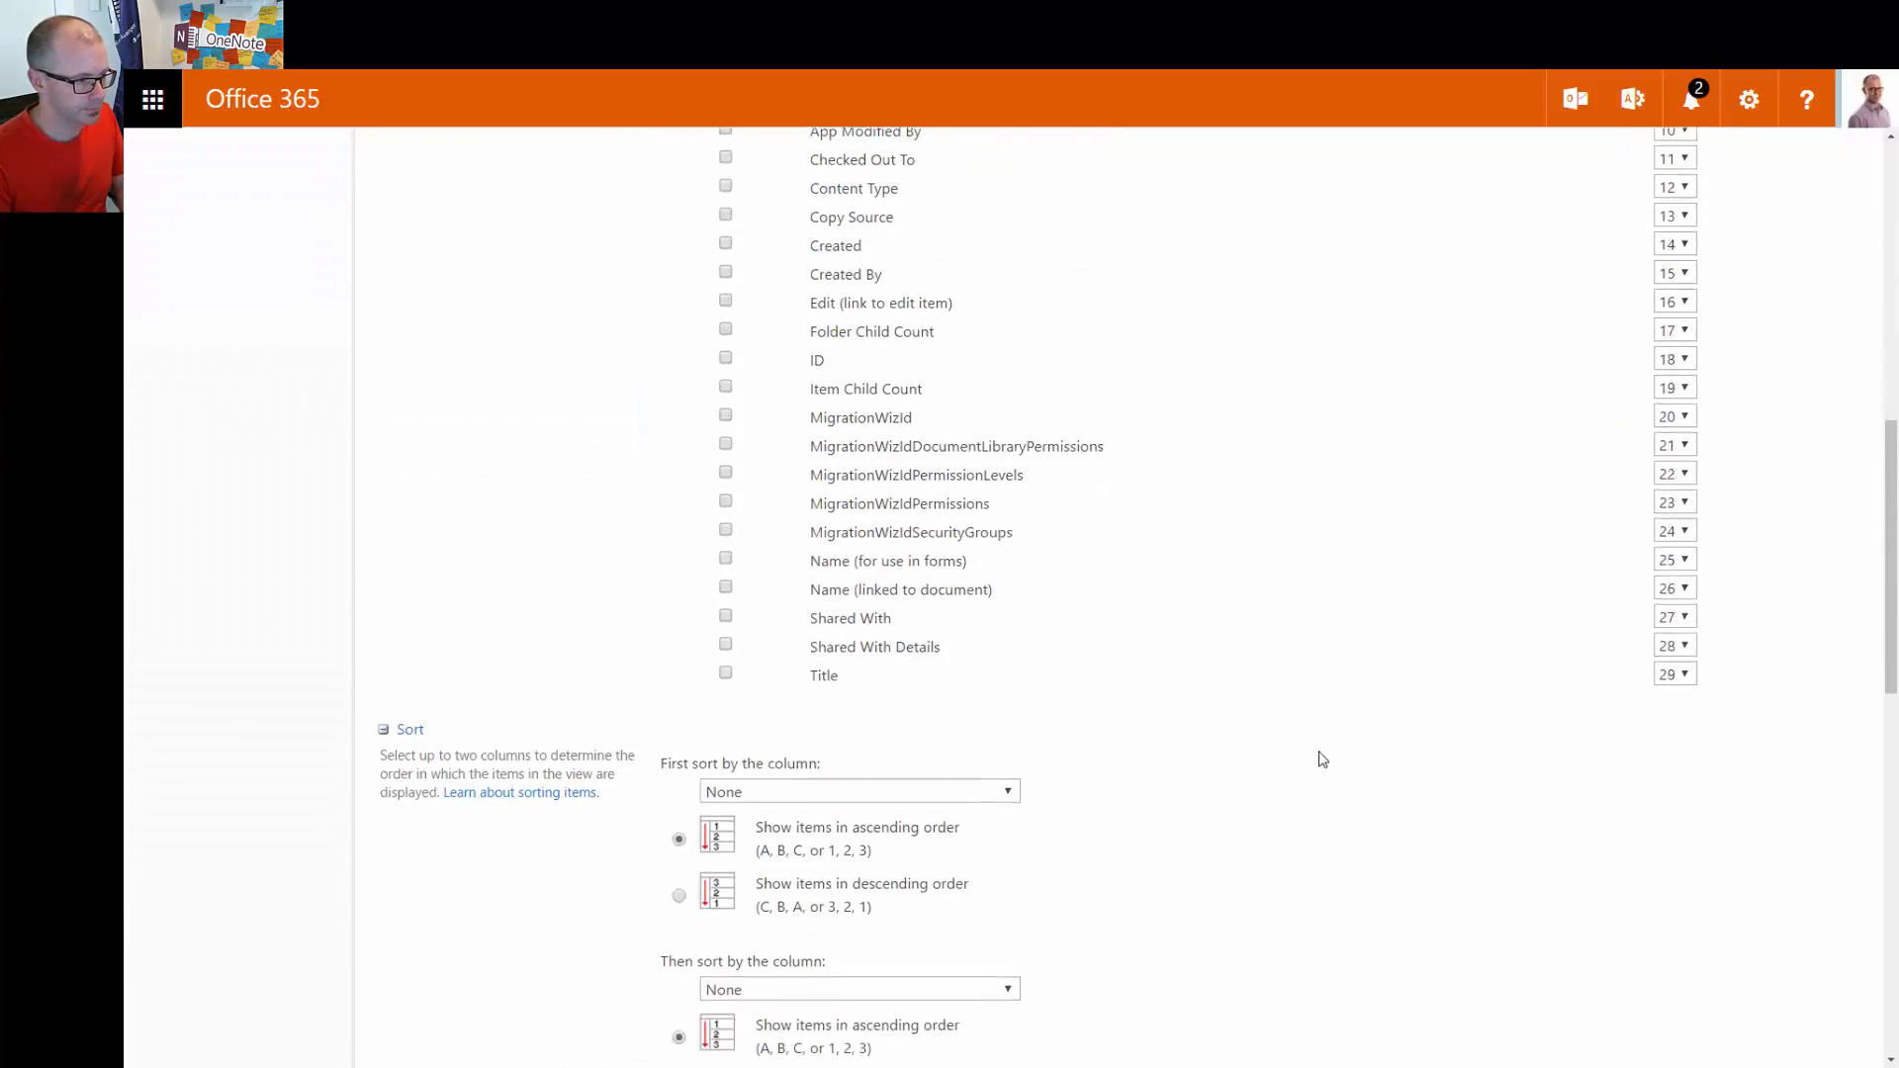
{"action": "scroll", "coordinate": [1325, 737], "scroll_direction": "down", "scroll_amount": 3}
{"action": "scroll", "coordinate": [1328, 725], "scroll_direction": "up", "scroll_amount": 2}
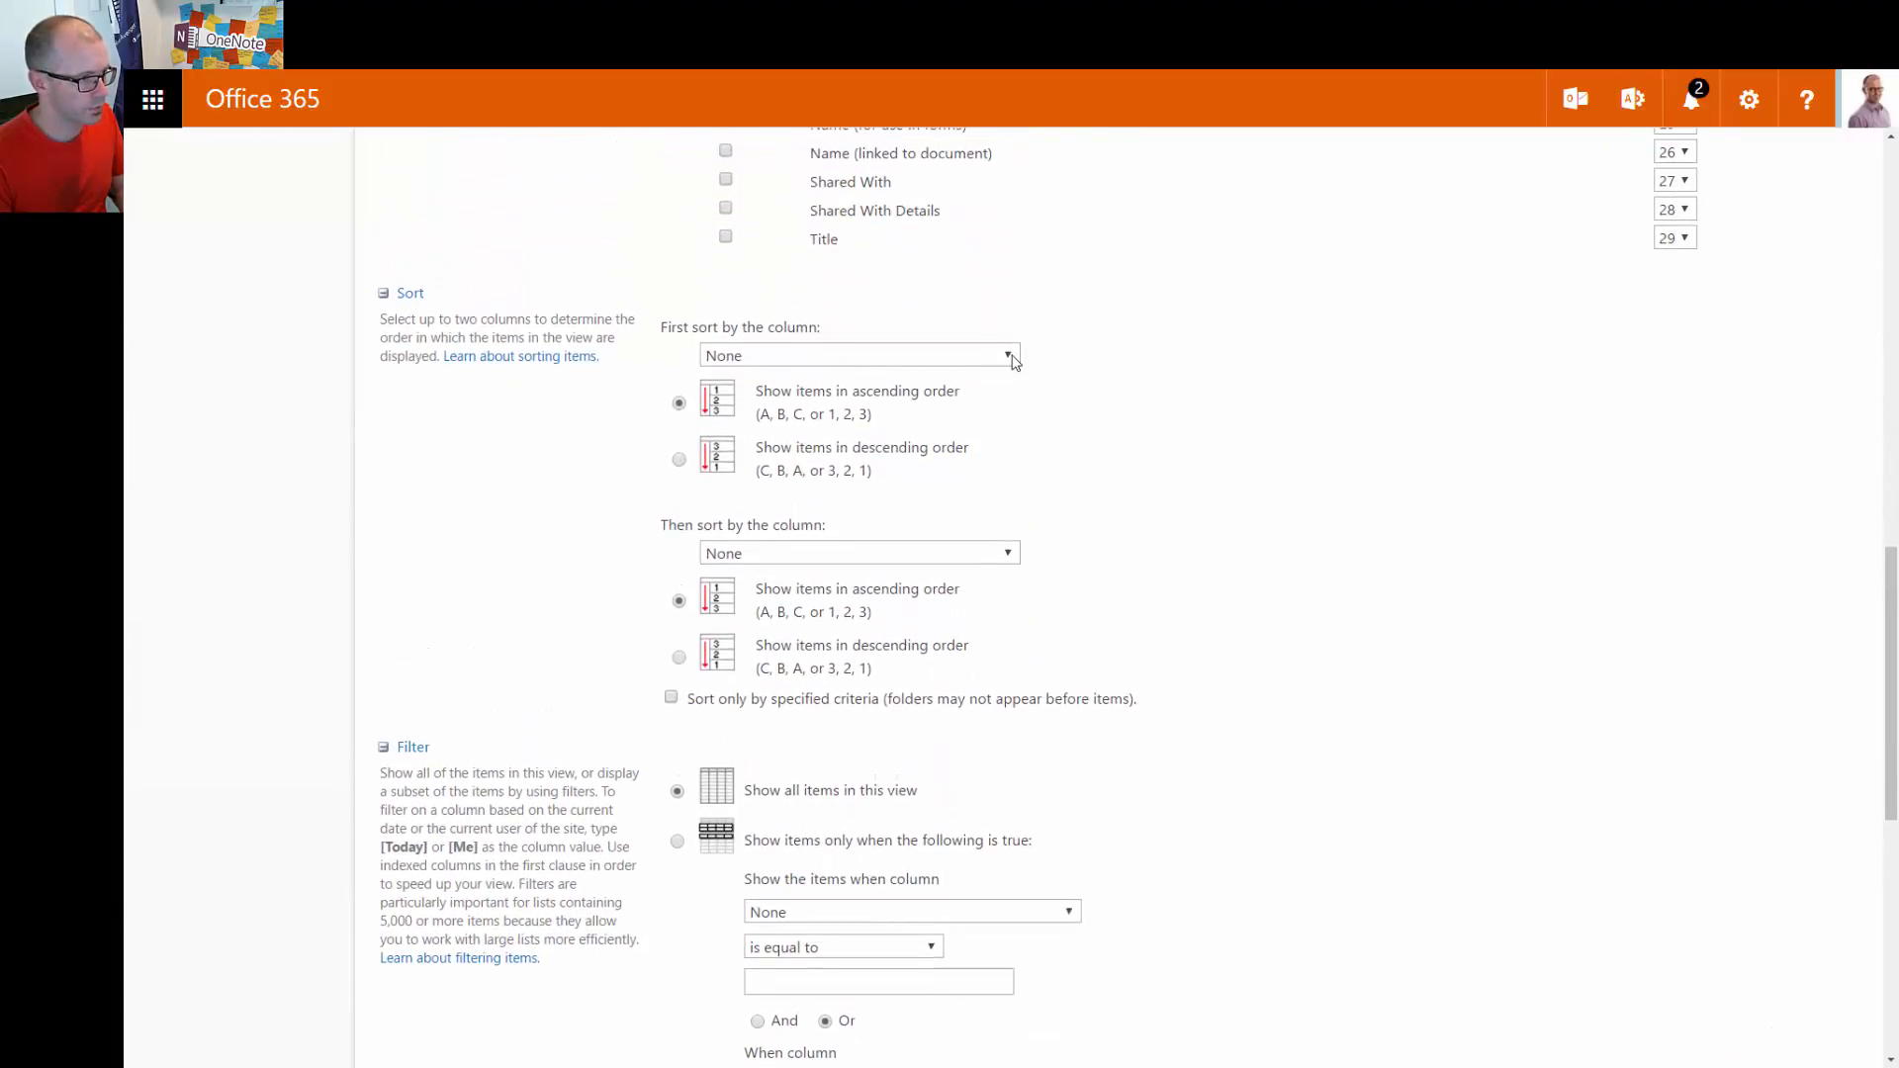
{"action": "left_click", "coordinate": [1010, 359]}
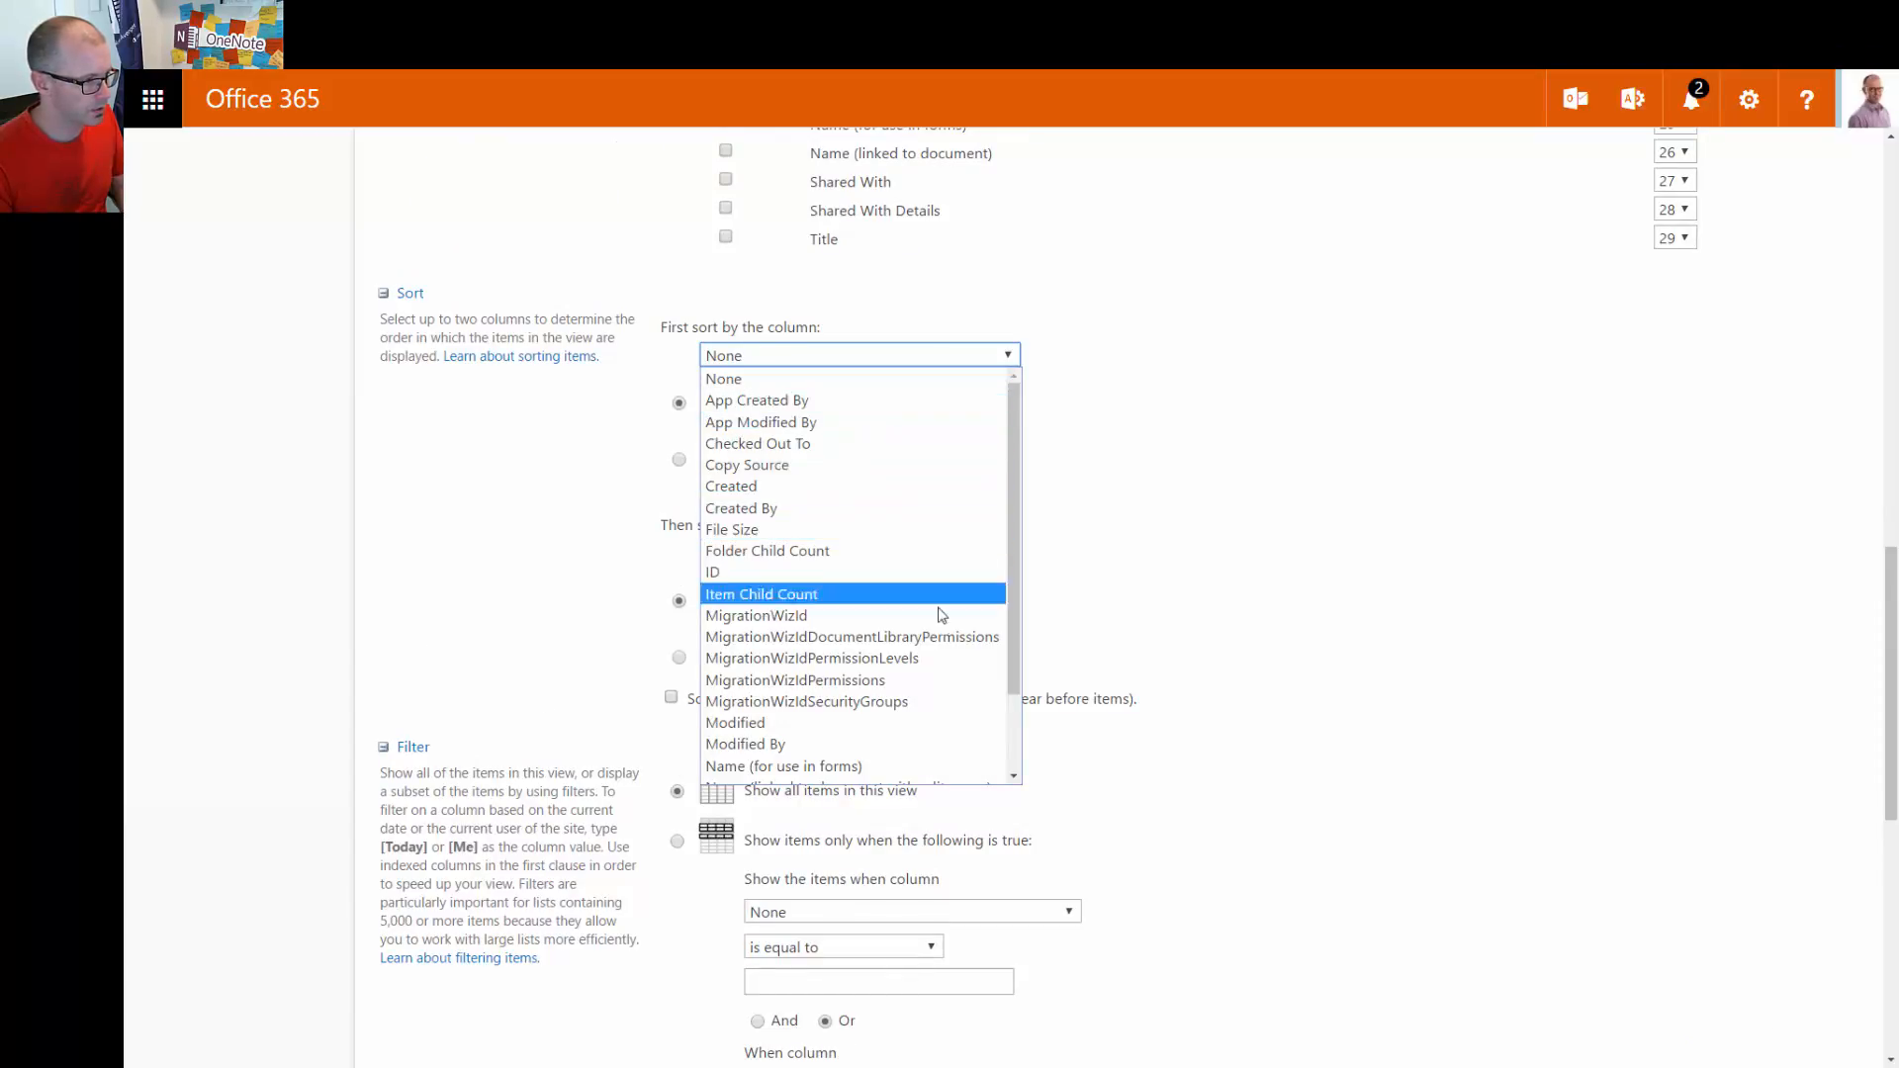
Sort the view by Modified, most recently modified first
{"action": "scroll", "coordinate": [869, 628], "scroll_direction": "down", "scroll_amount": 1}
{"action": "left_click", "coordinate": [848, 630]}
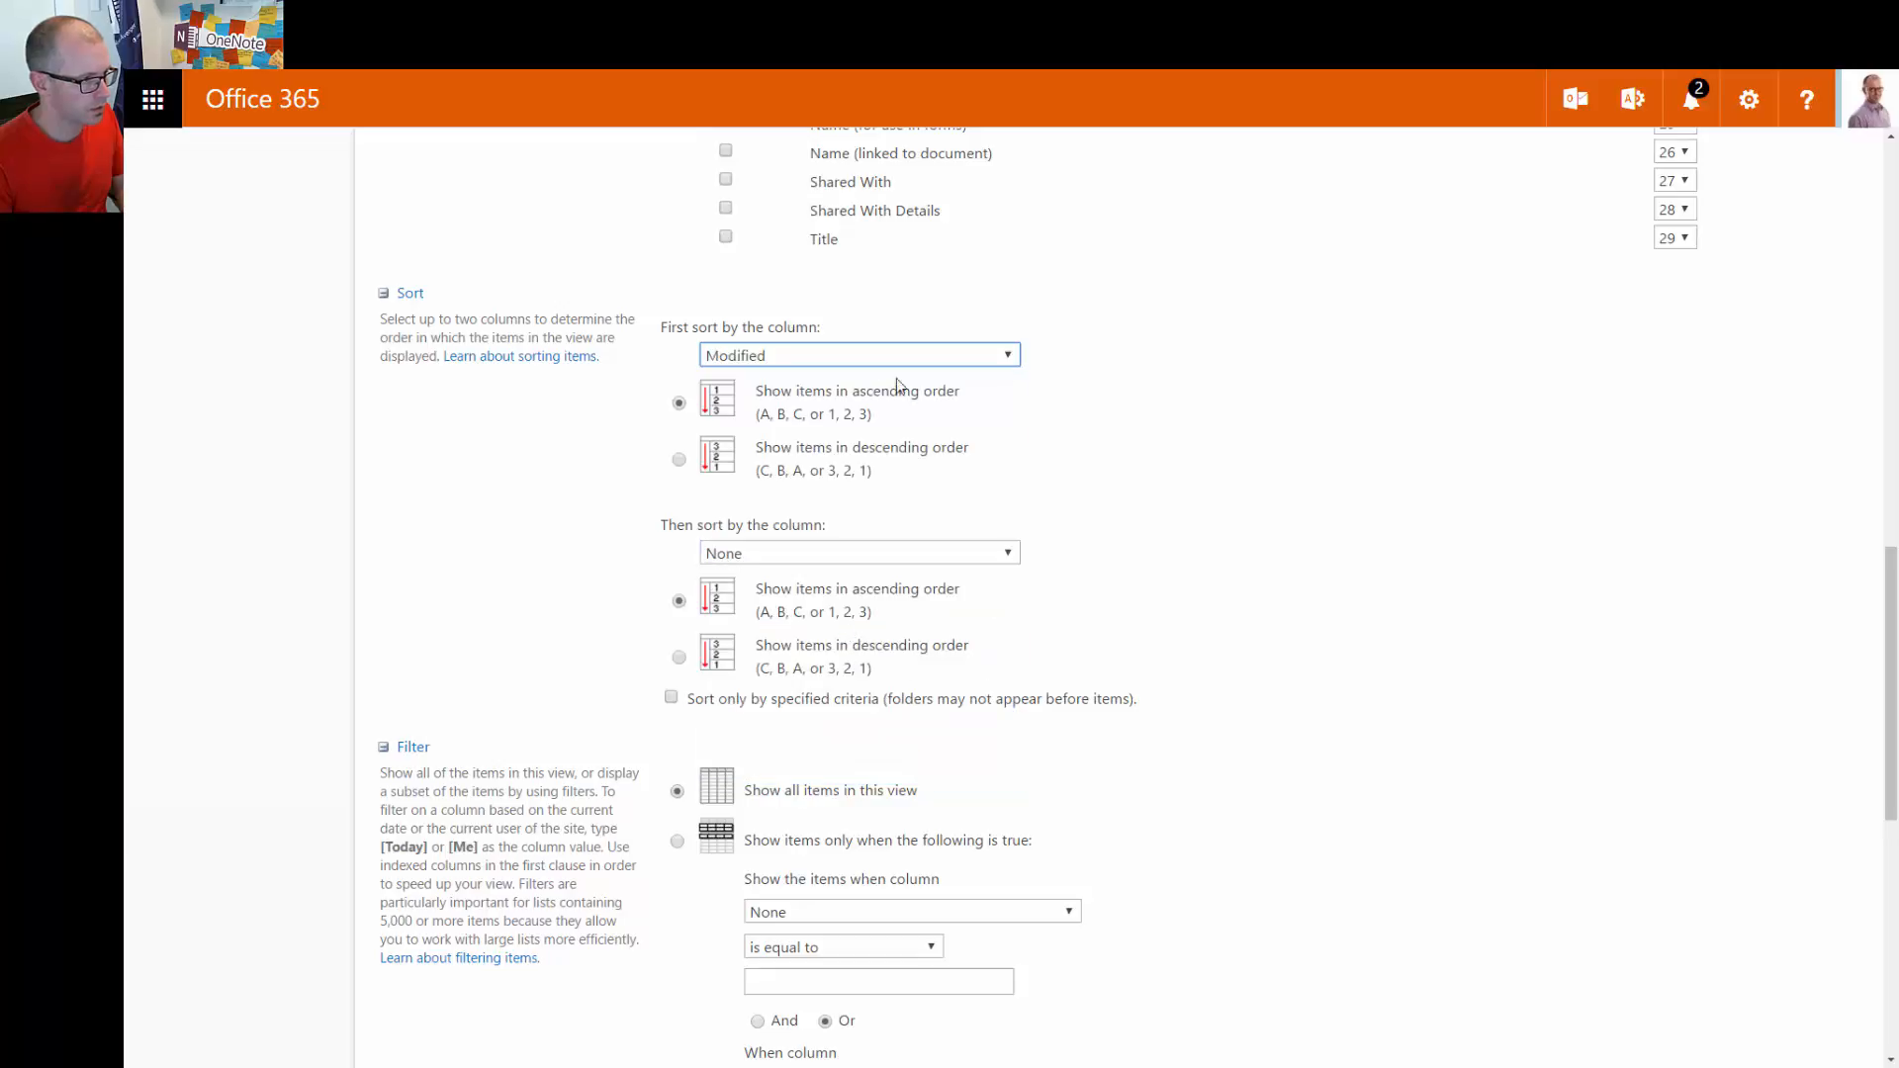
{"action": "left_click", "coordinate": [682, 460]}
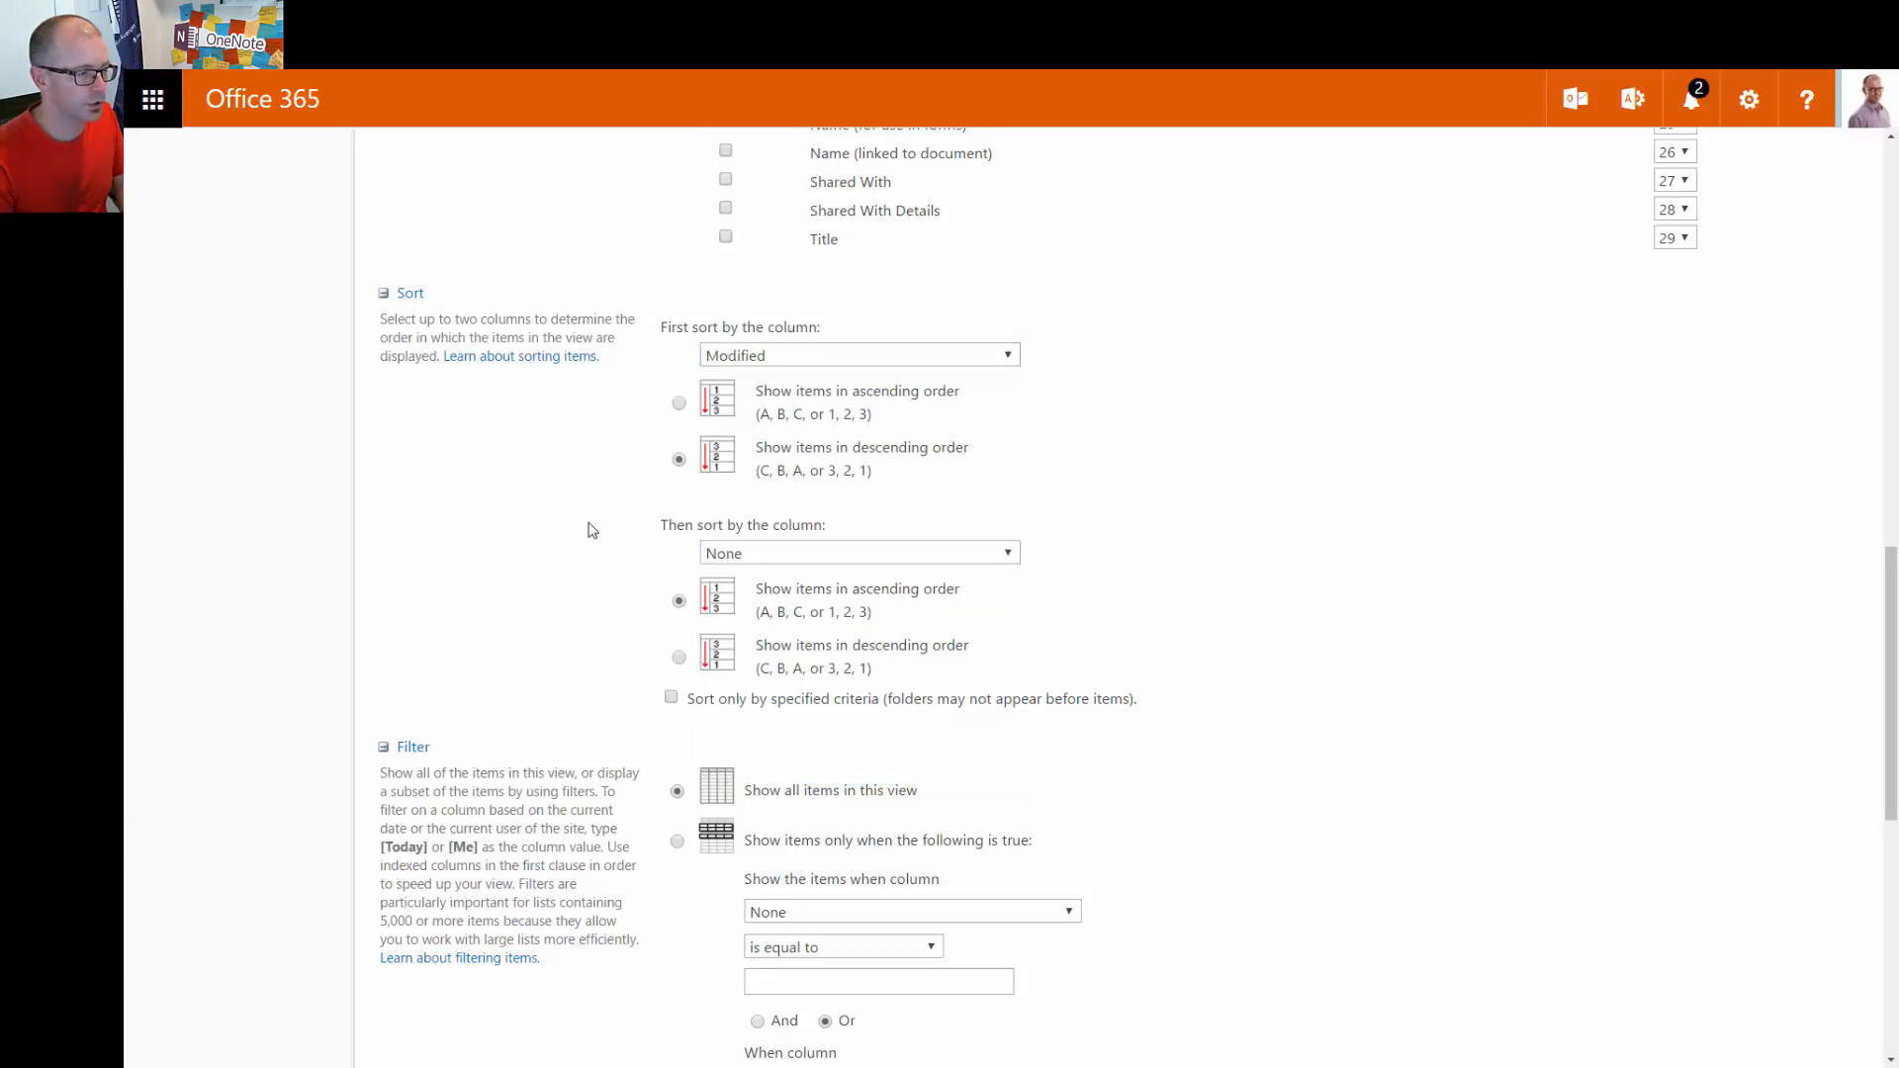
{"action": "scroll", "coordinate": [707, 784], "scroll_direction": "down", "scroll_amount": 1}
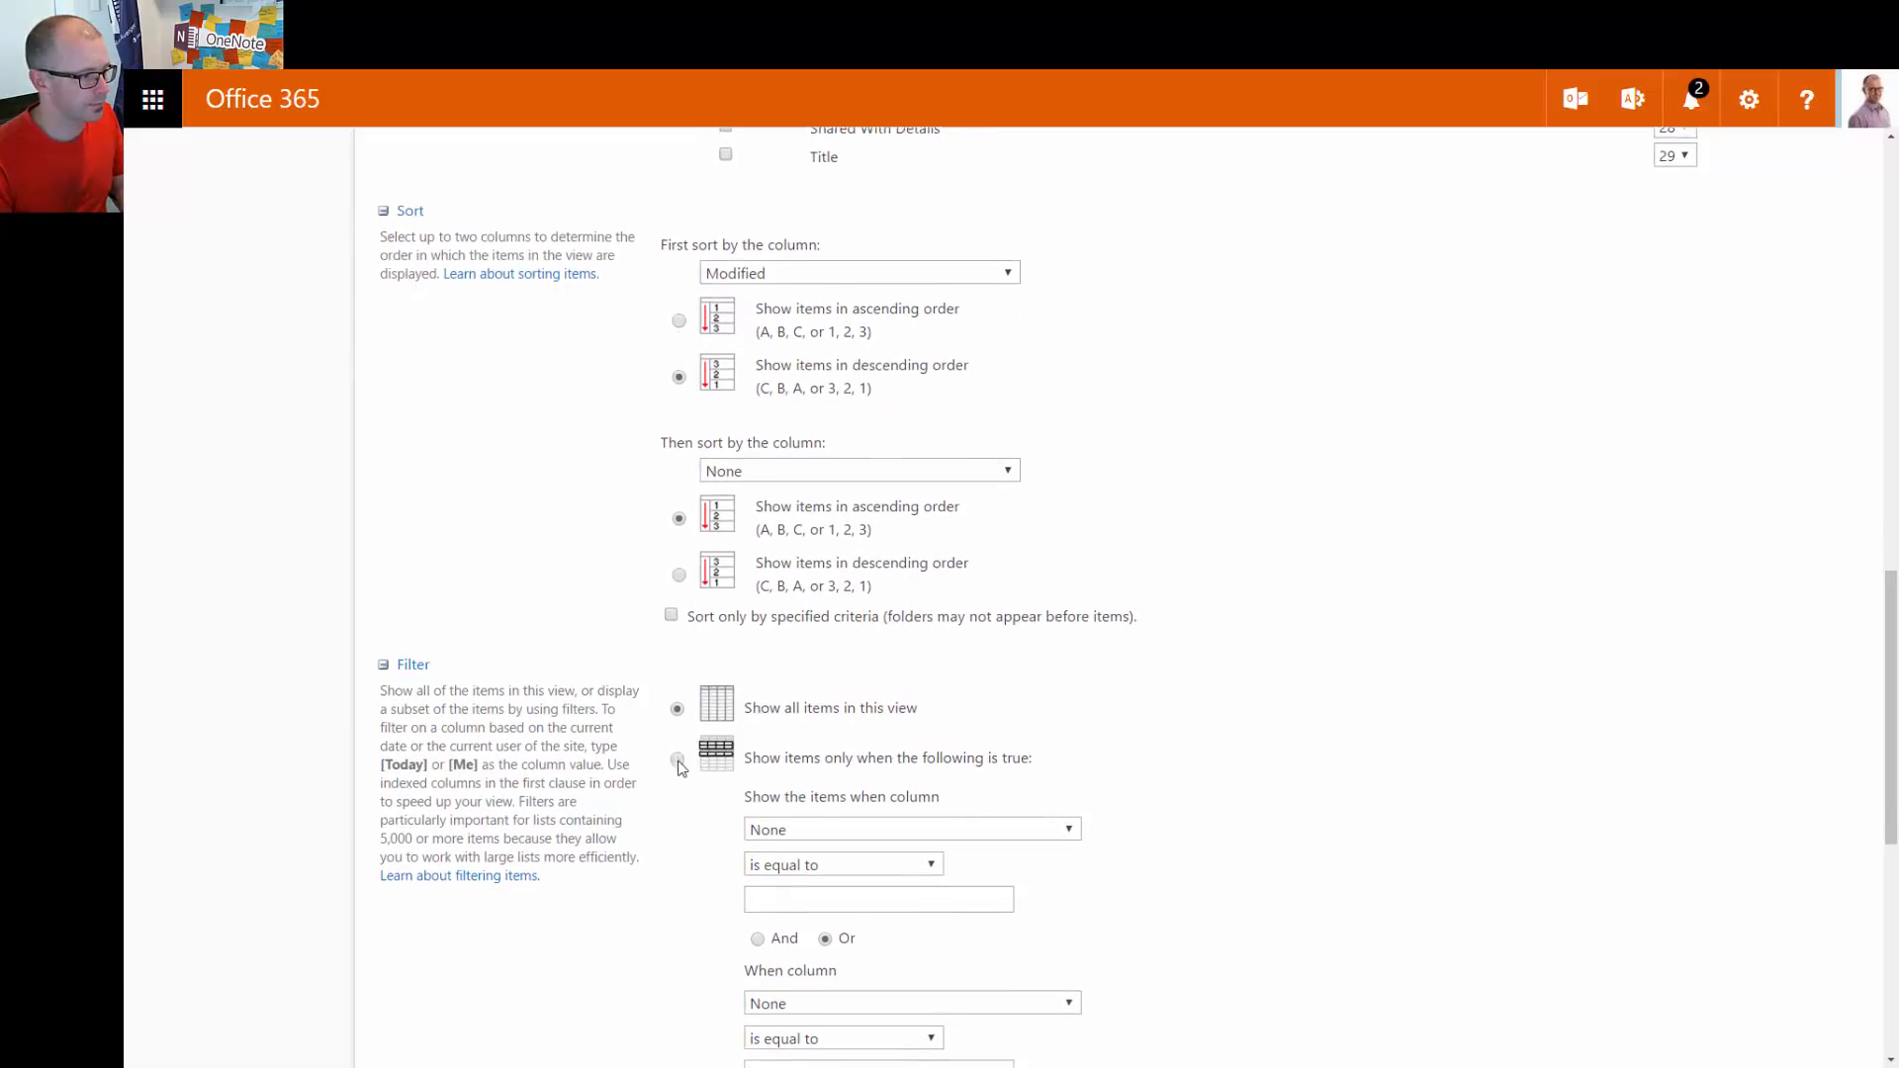
Turn on filtering and choose Modified By as the filter column
{"action": "left_click", "coordinate": [678, 750]}
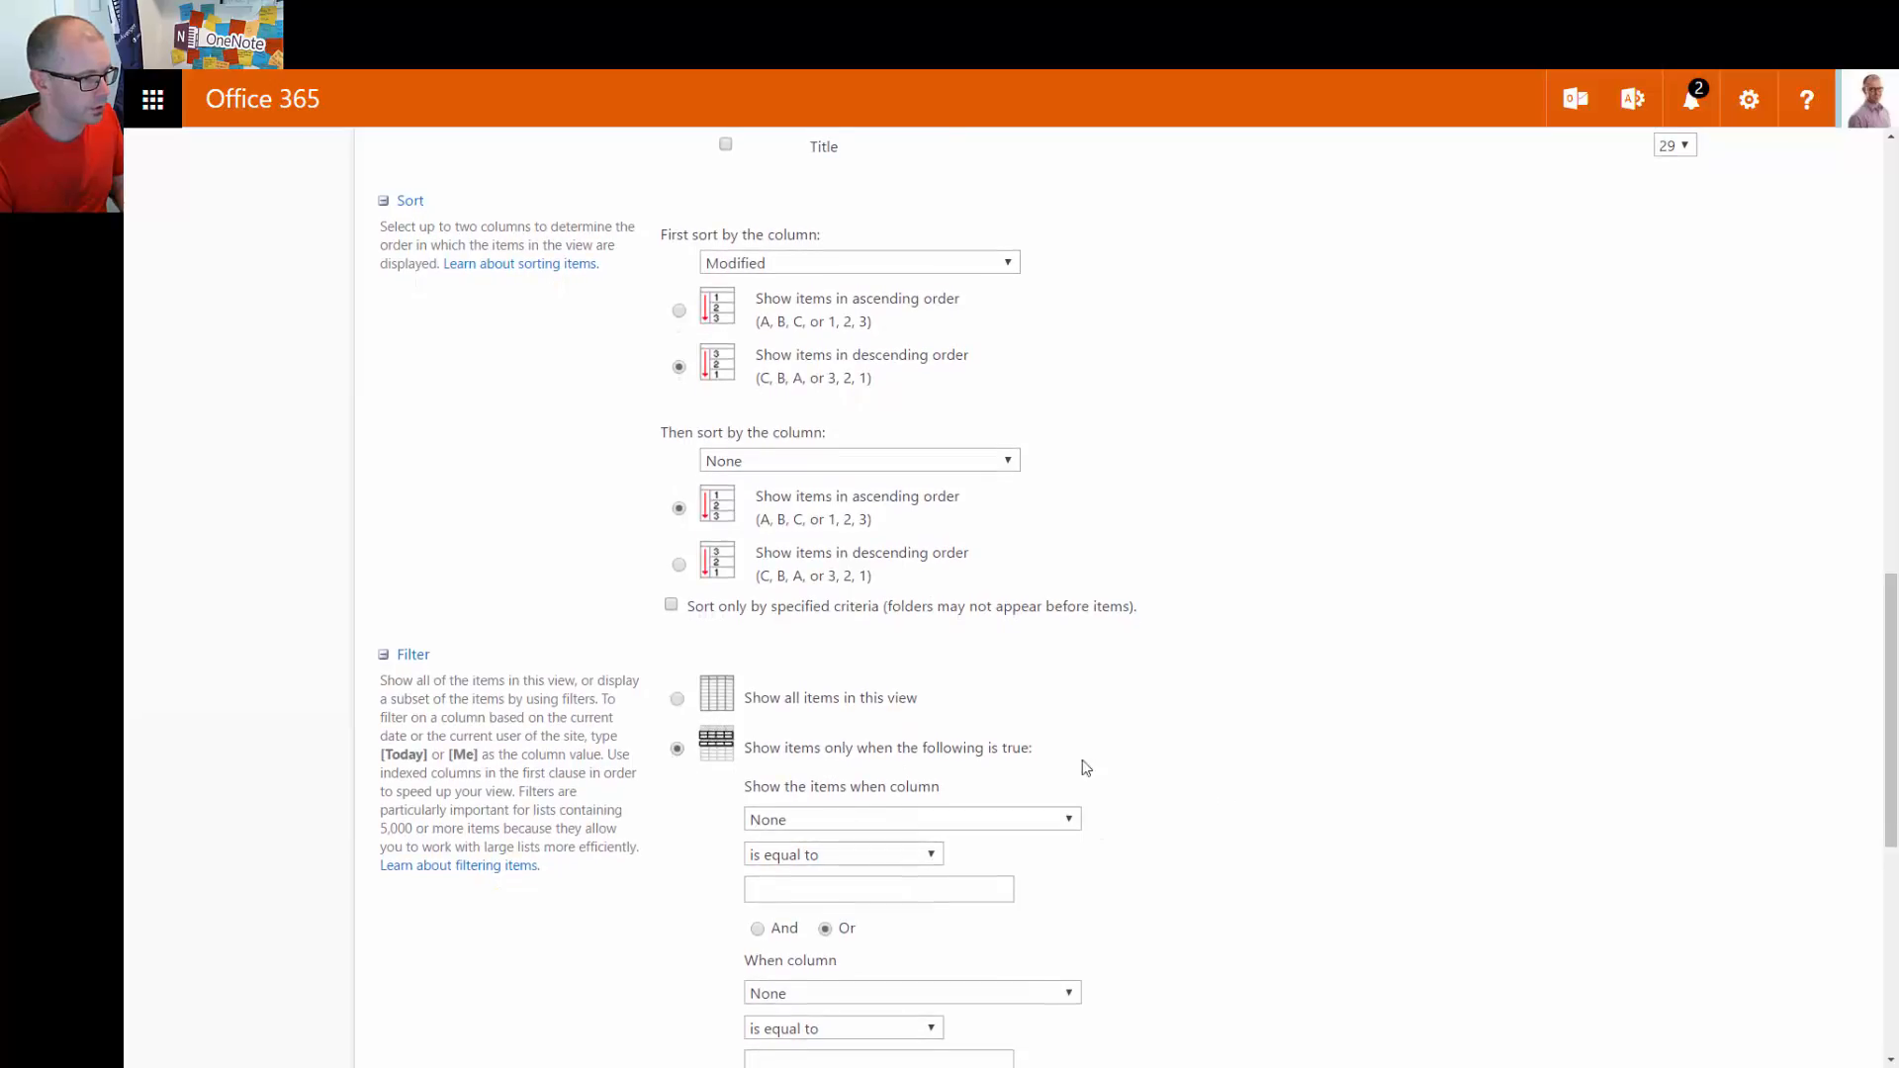
{"action": "scroll", "coordinate": [1078, 776], "scroll_direction": "down", "scroll_amount": 1}
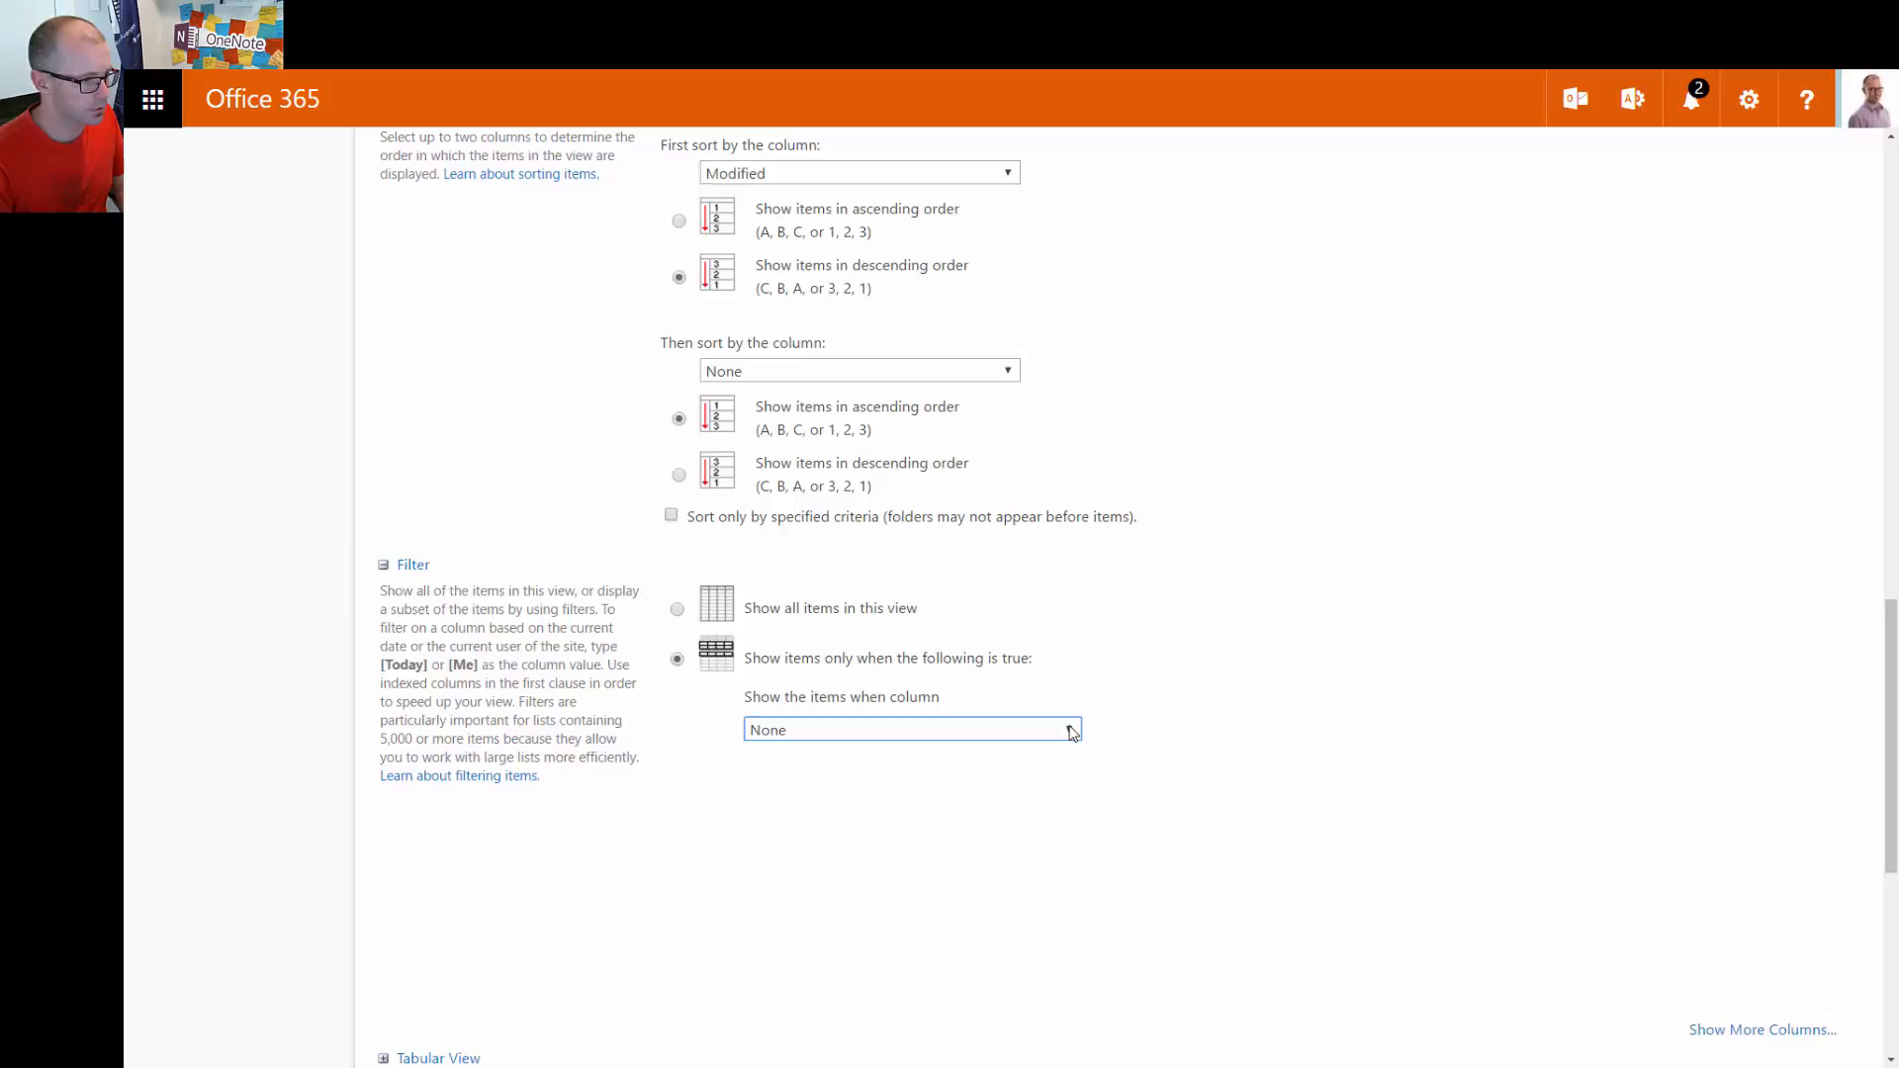
{"action": "left_click", "coordinate": [1072, 730]}
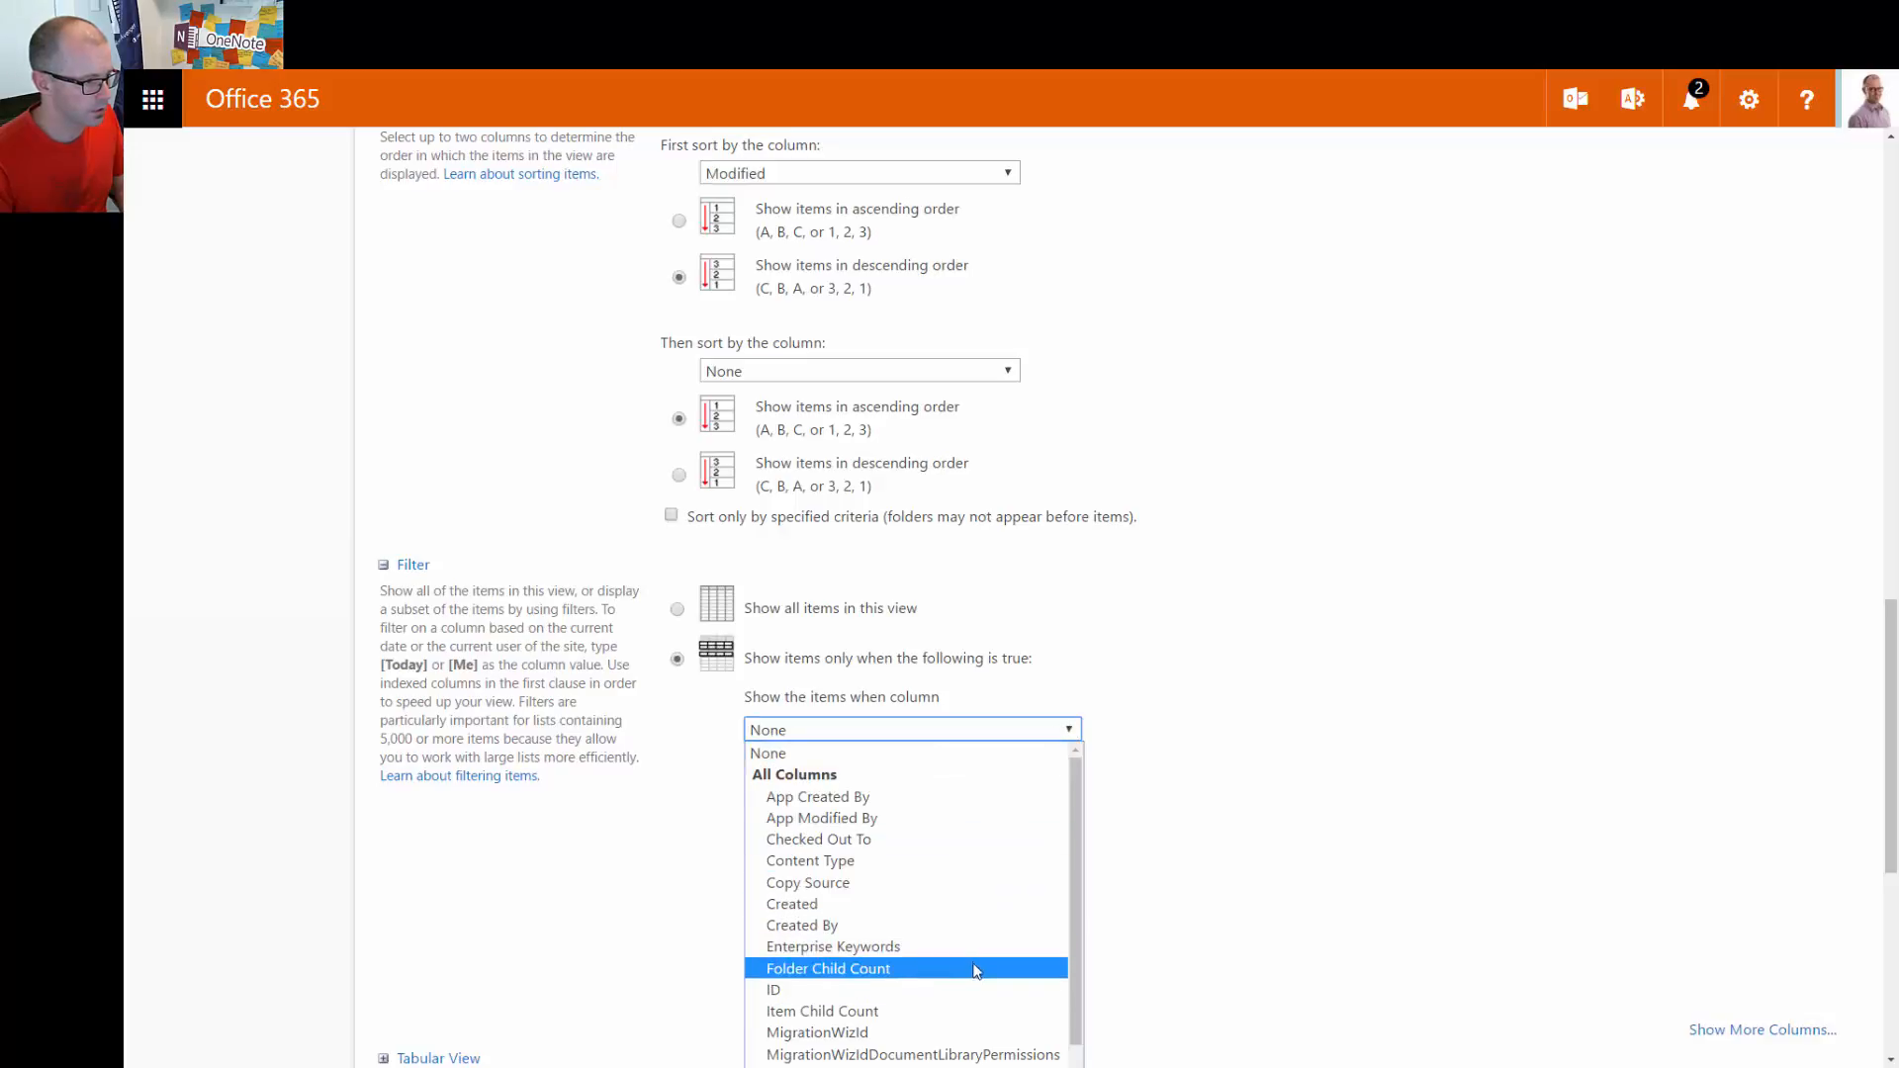
{"action": "scroll", "coordinate": [939, 905], "scroll_direction": "down", "scroll_amount": 2}
{"action": "scroll", "coordinate": [933, 898], "scroll_direction": "up", "scroll_amount": 2}
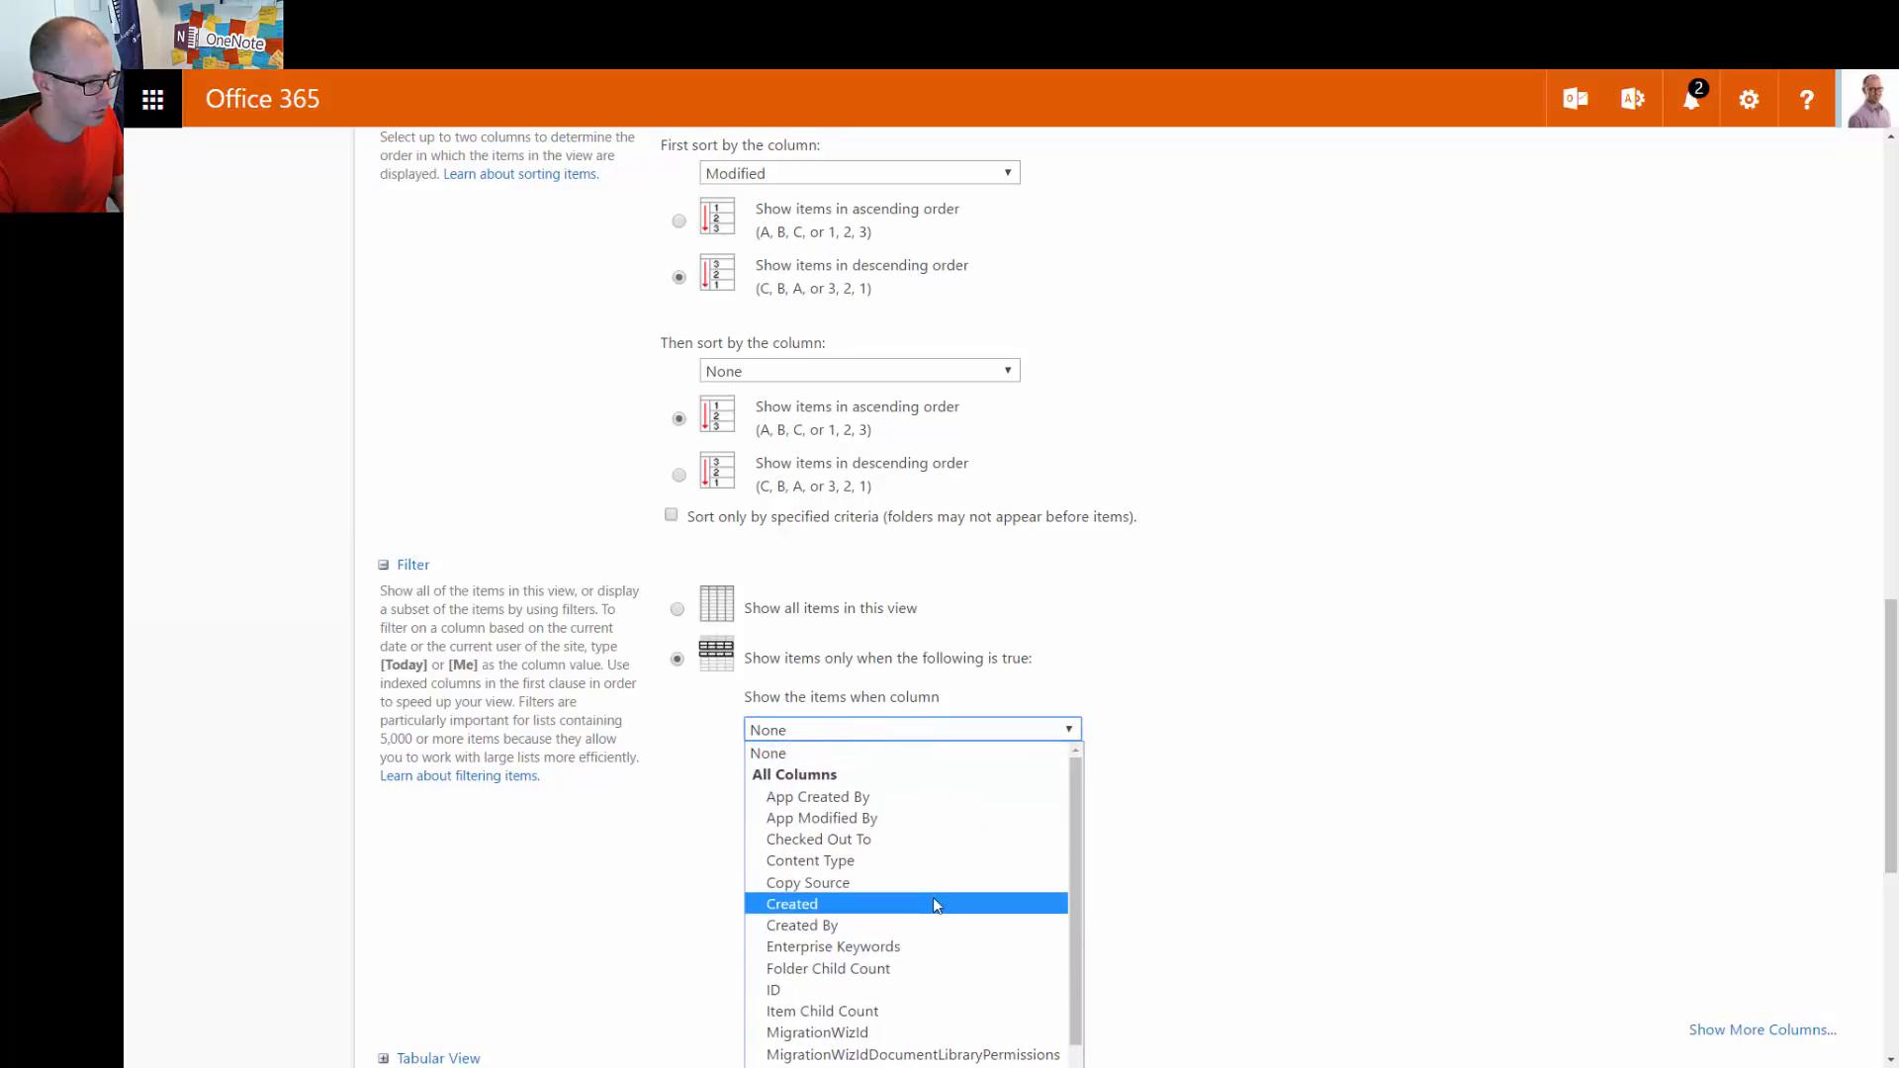
{"action": "scroll", "coordinate": [934, 910], "scroll_direction": "down", "scroll_amount": 2}
{"action": "left_click", "coordinate": [866, 1019]}
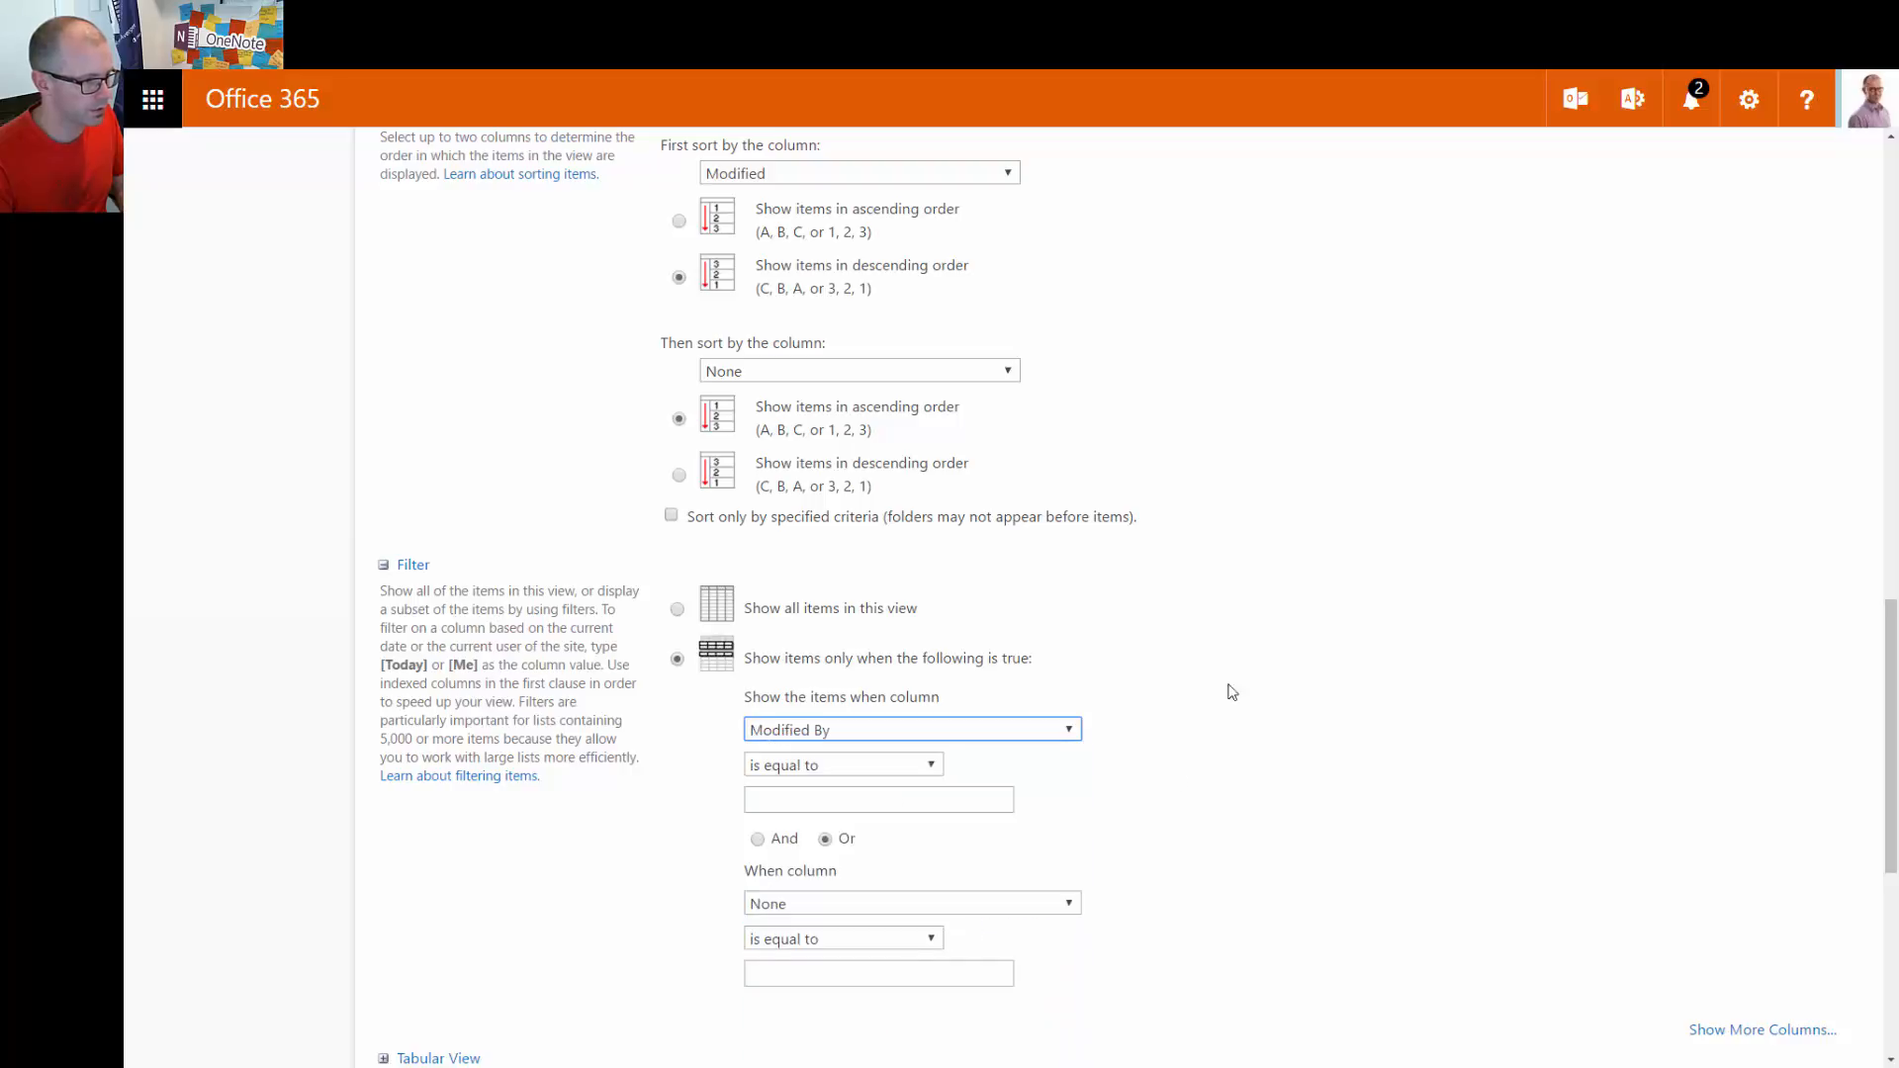
Set the filter value to [me] and save the view
{"action": "left_click", "coordinate": [868, 799]}
{"action": "type", "text": "[me"}
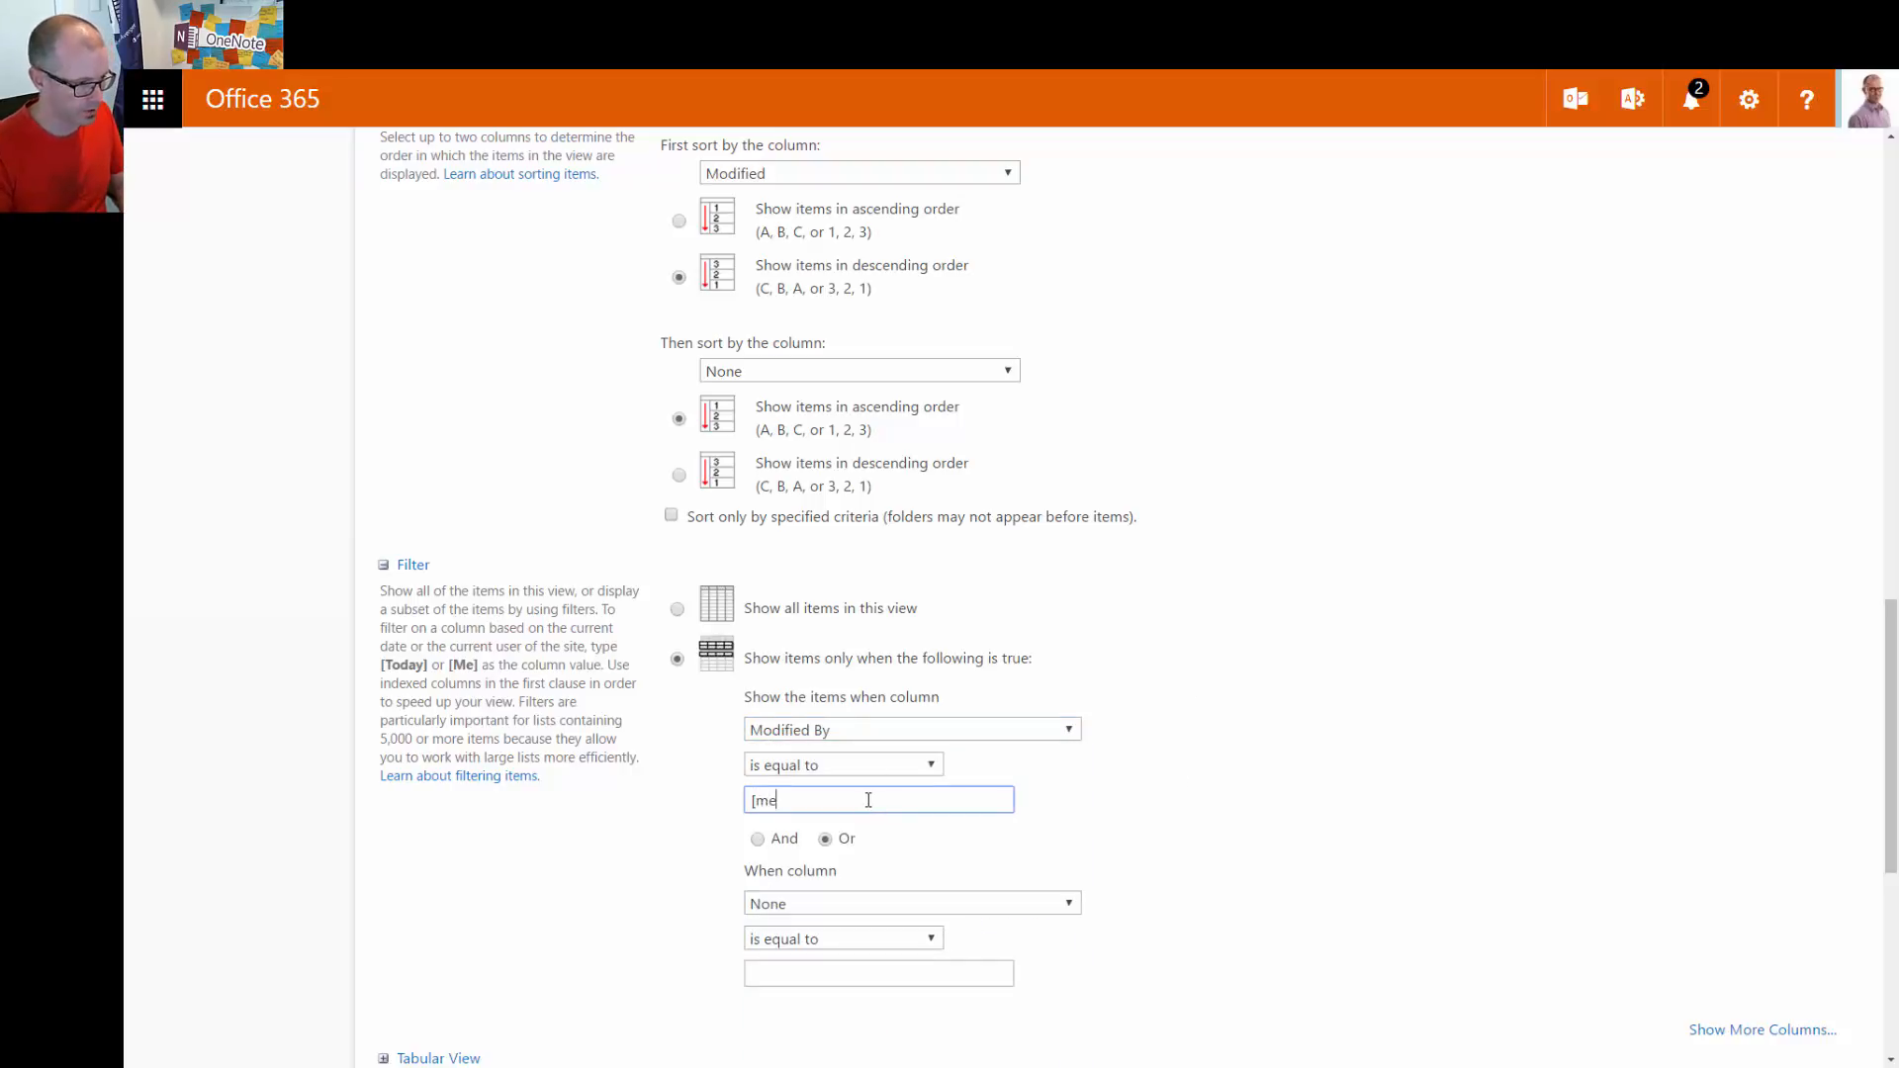
{"action": "left_click", "coordinate": [1236, 623]}
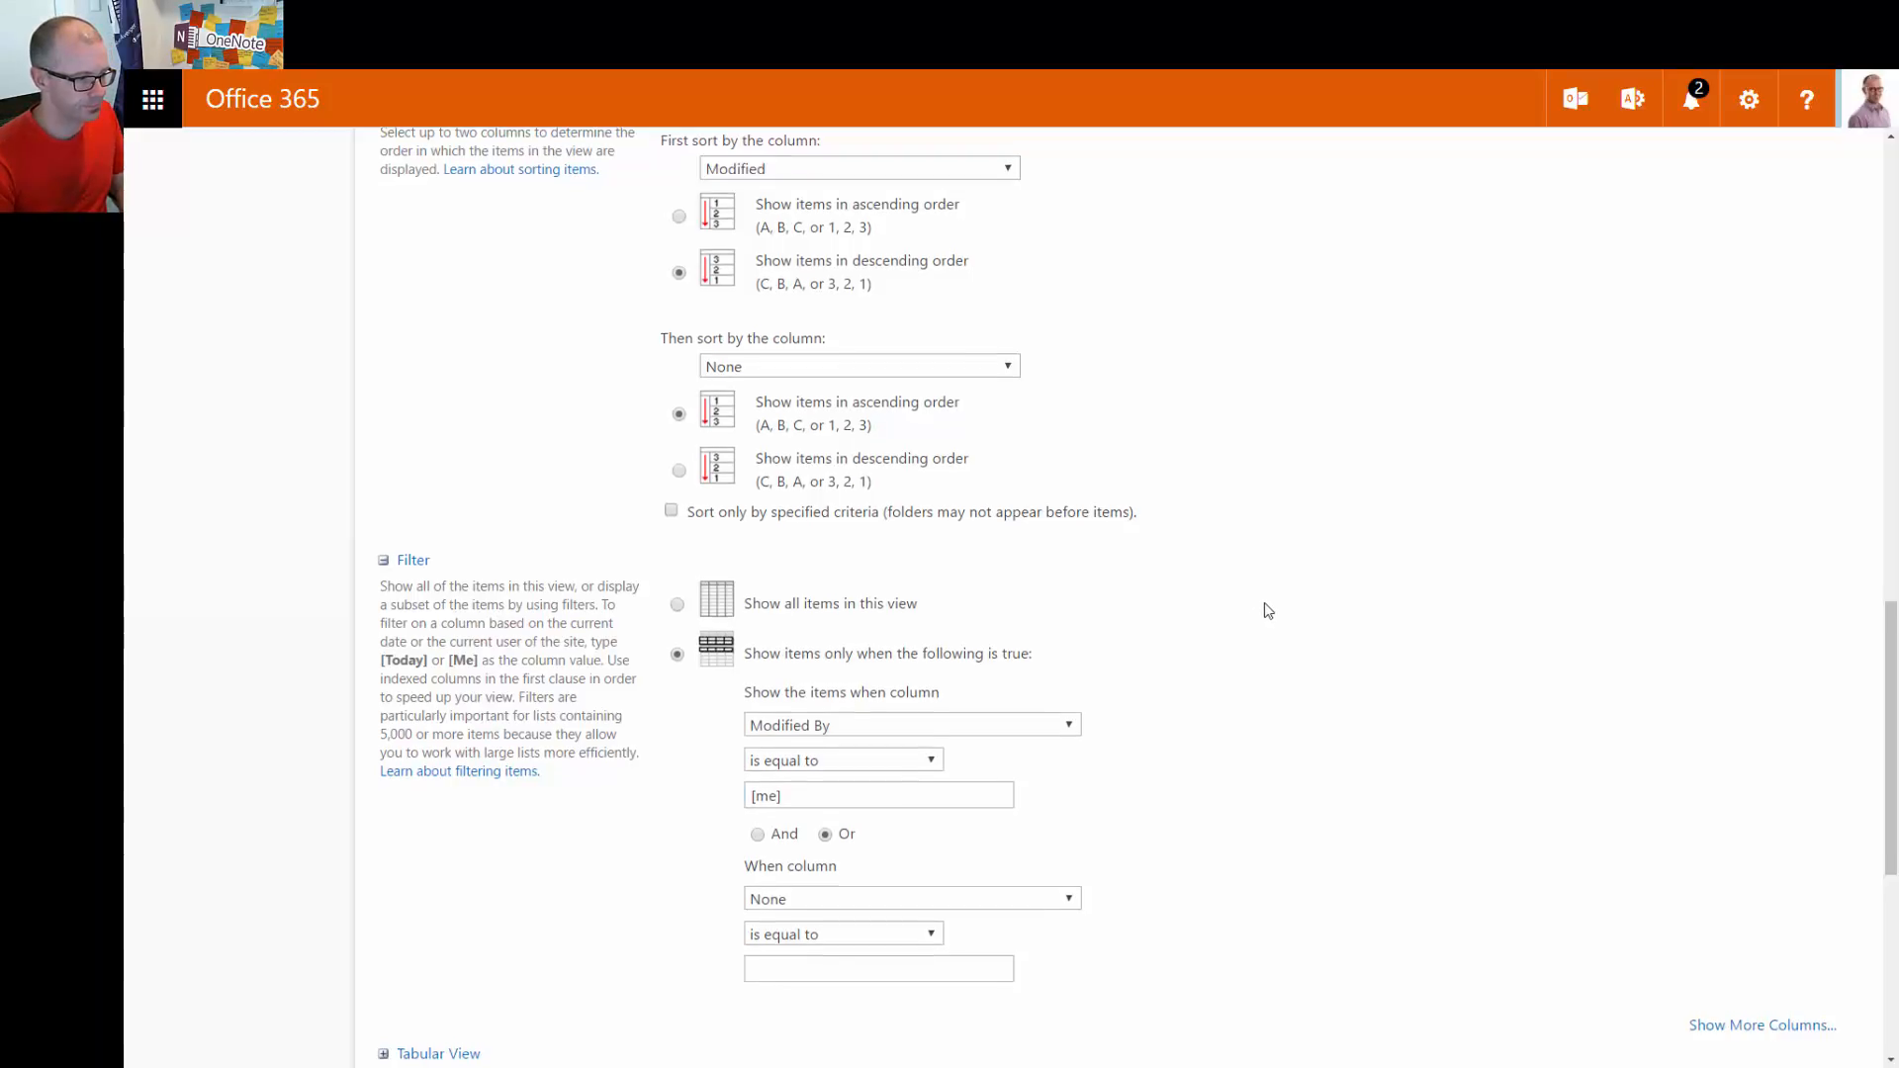
{"action": "scroll", "coordinate": [1286, 613], "scroll_direction": "down", "scroll_amount": 5}
{"action": "scroll", "coordinate": [1382, 597], "scroll_direction": "down", "scroll_amount": 2}
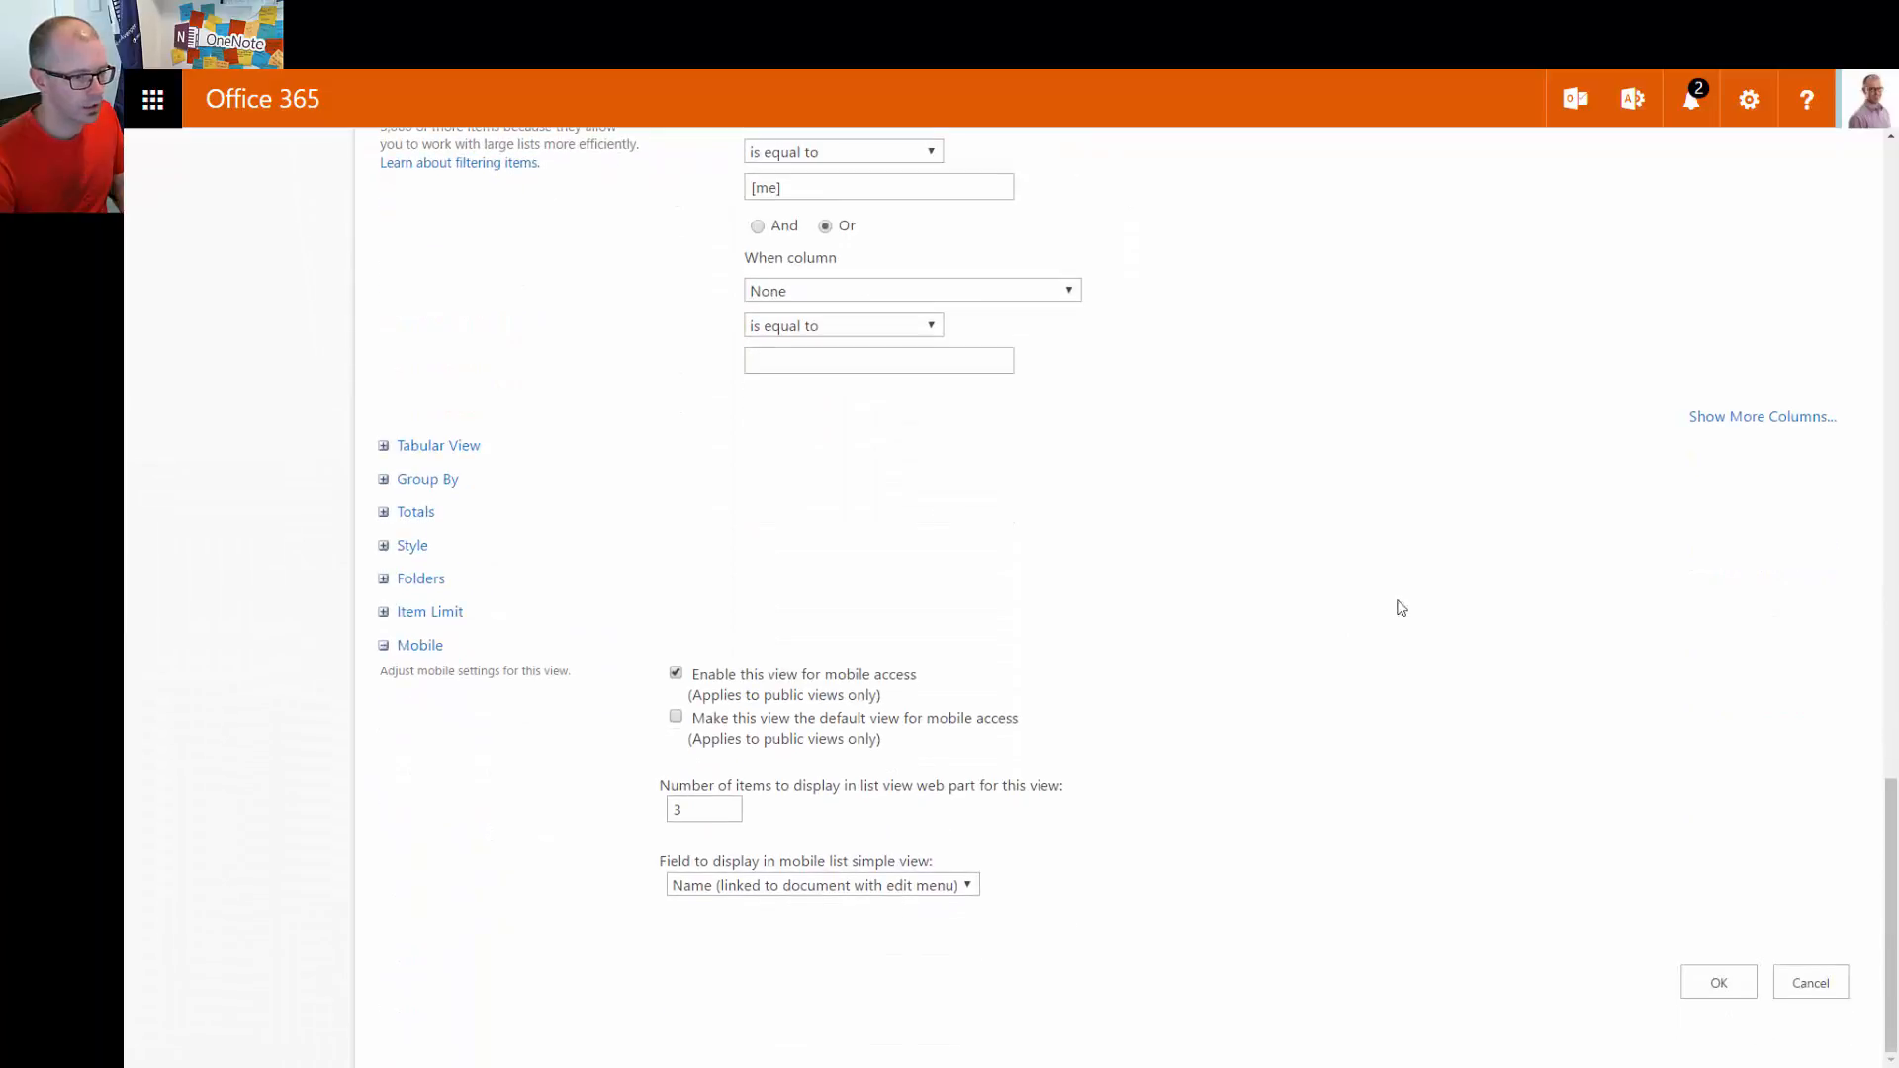
{"action": "left_click", "coordinate": [1717, 984]}
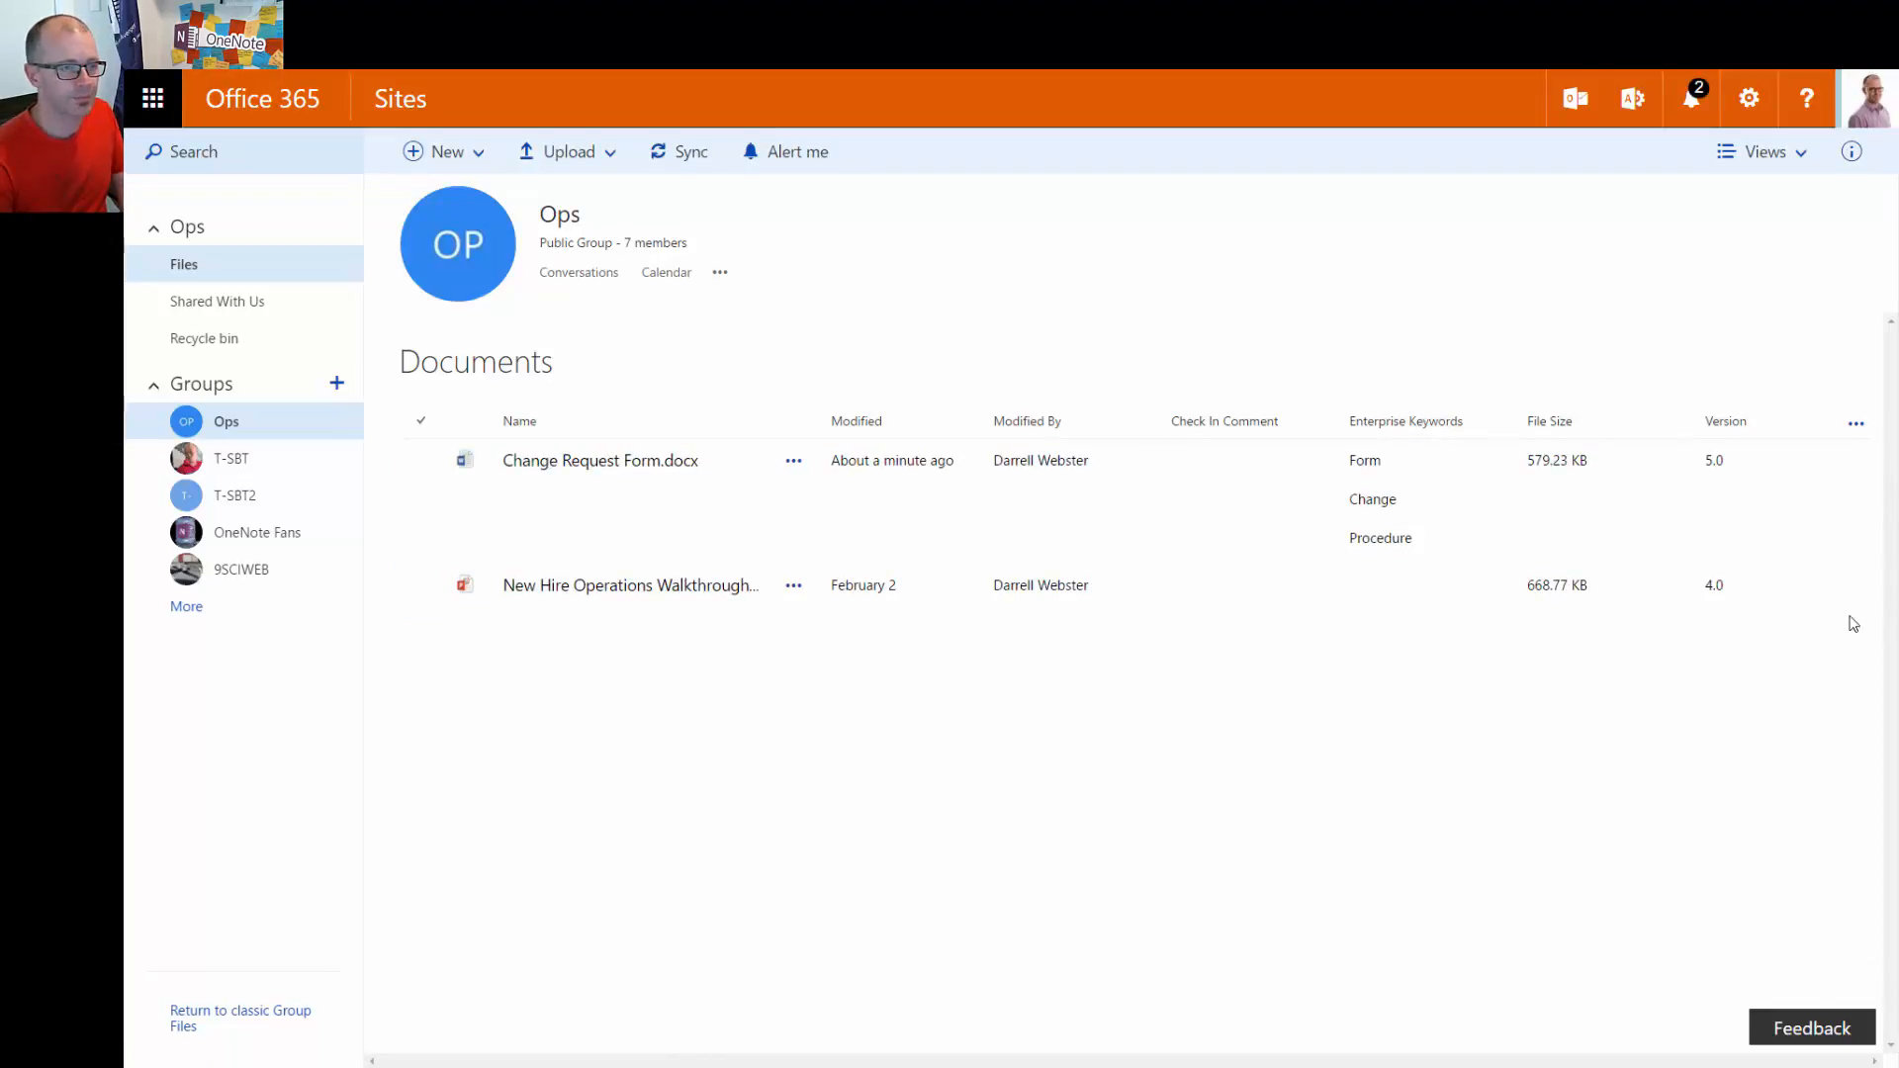
Switch the library to My Documents, showing only Change Request Form.docx and New Hire Operations Walkthrough
{"action": "left_click", "coordinate": [1776, 151]}
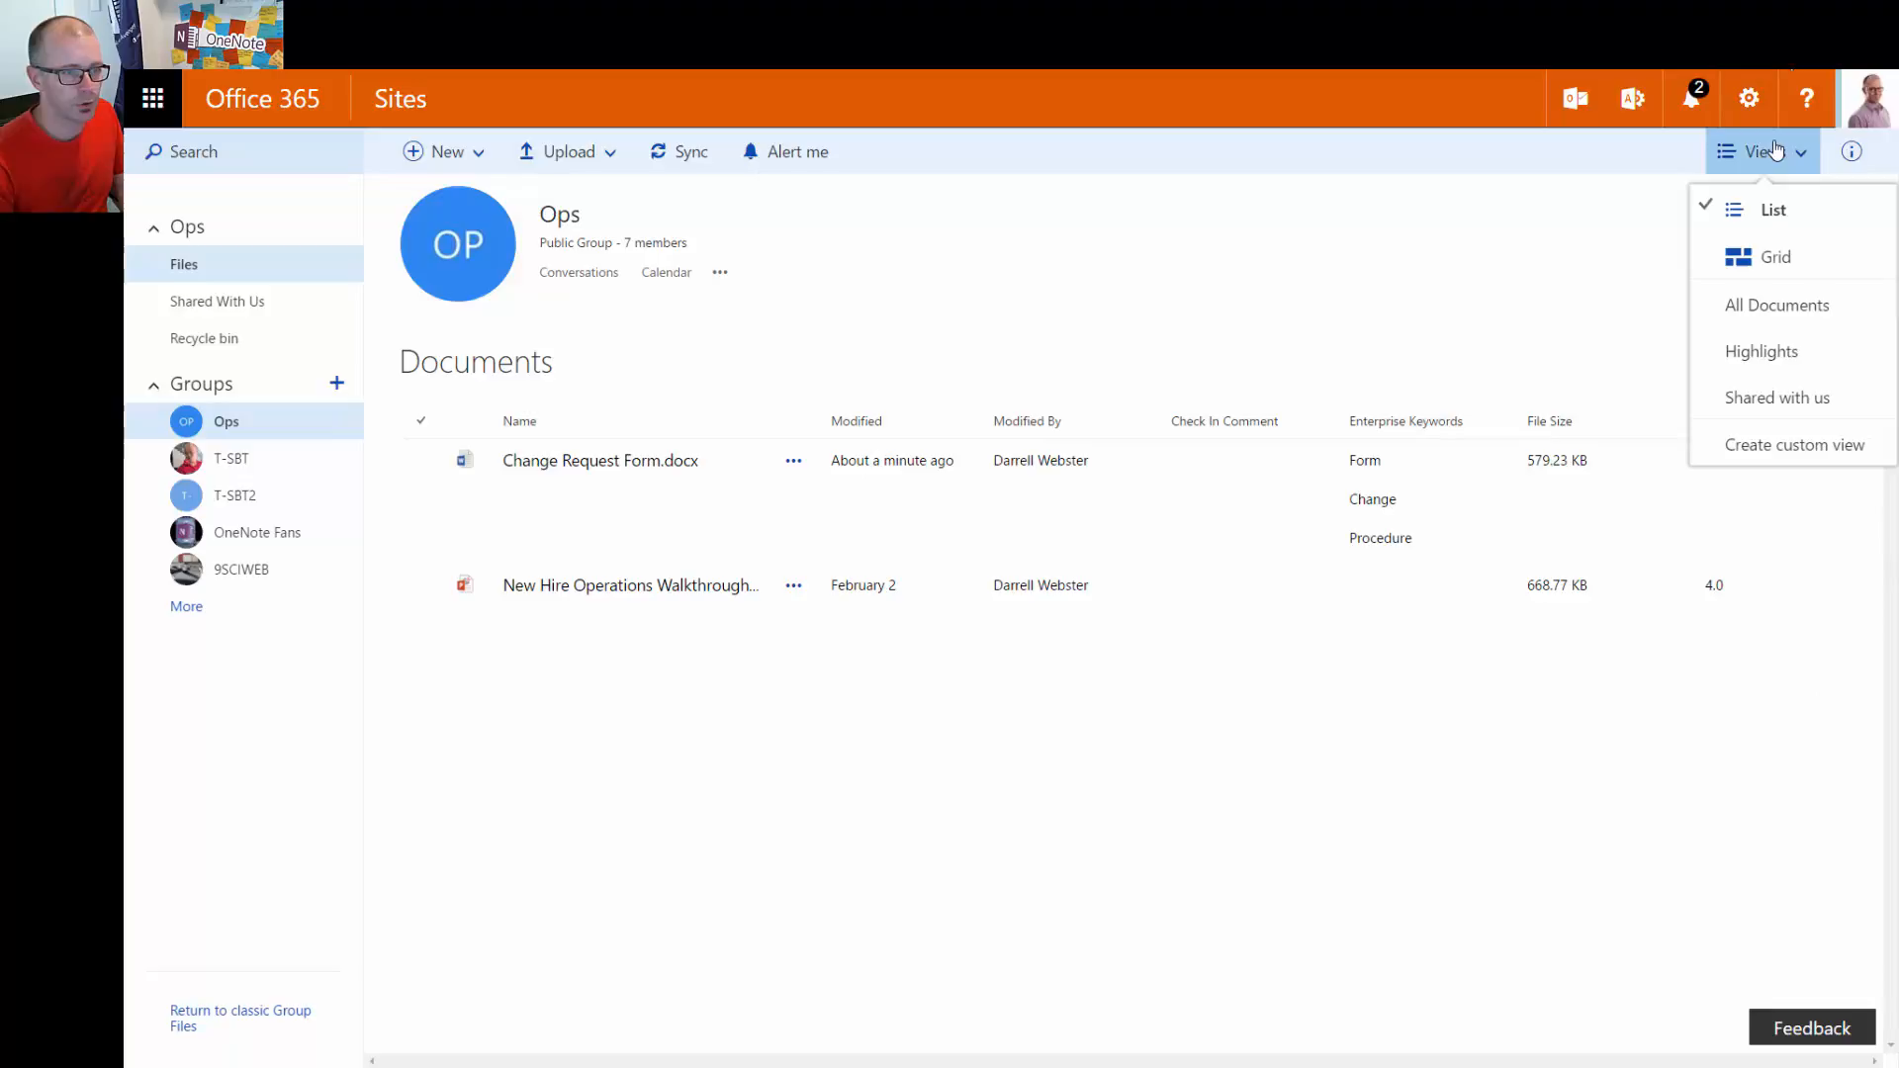
{"action": "left_click", "coordinate": [1741, 376]}
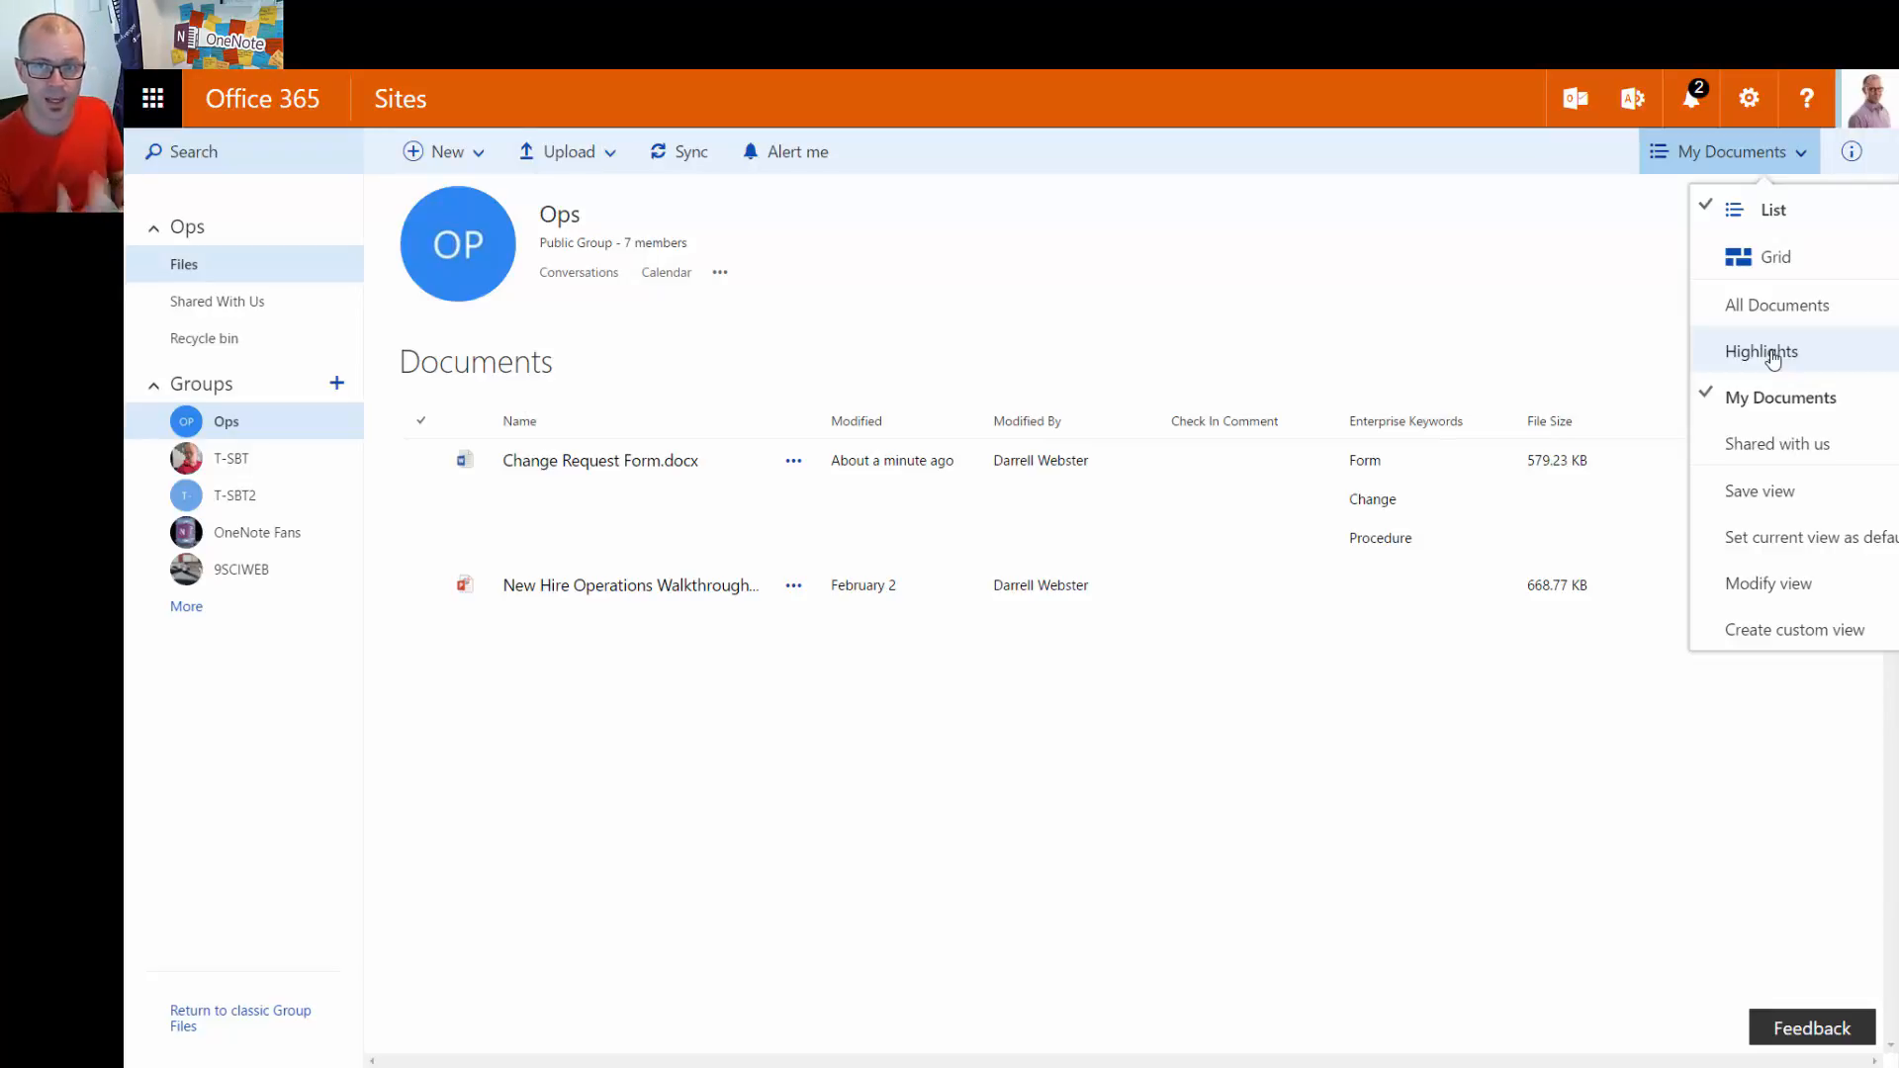
{"action": "left_click", "coordinate": [1327, 277]}
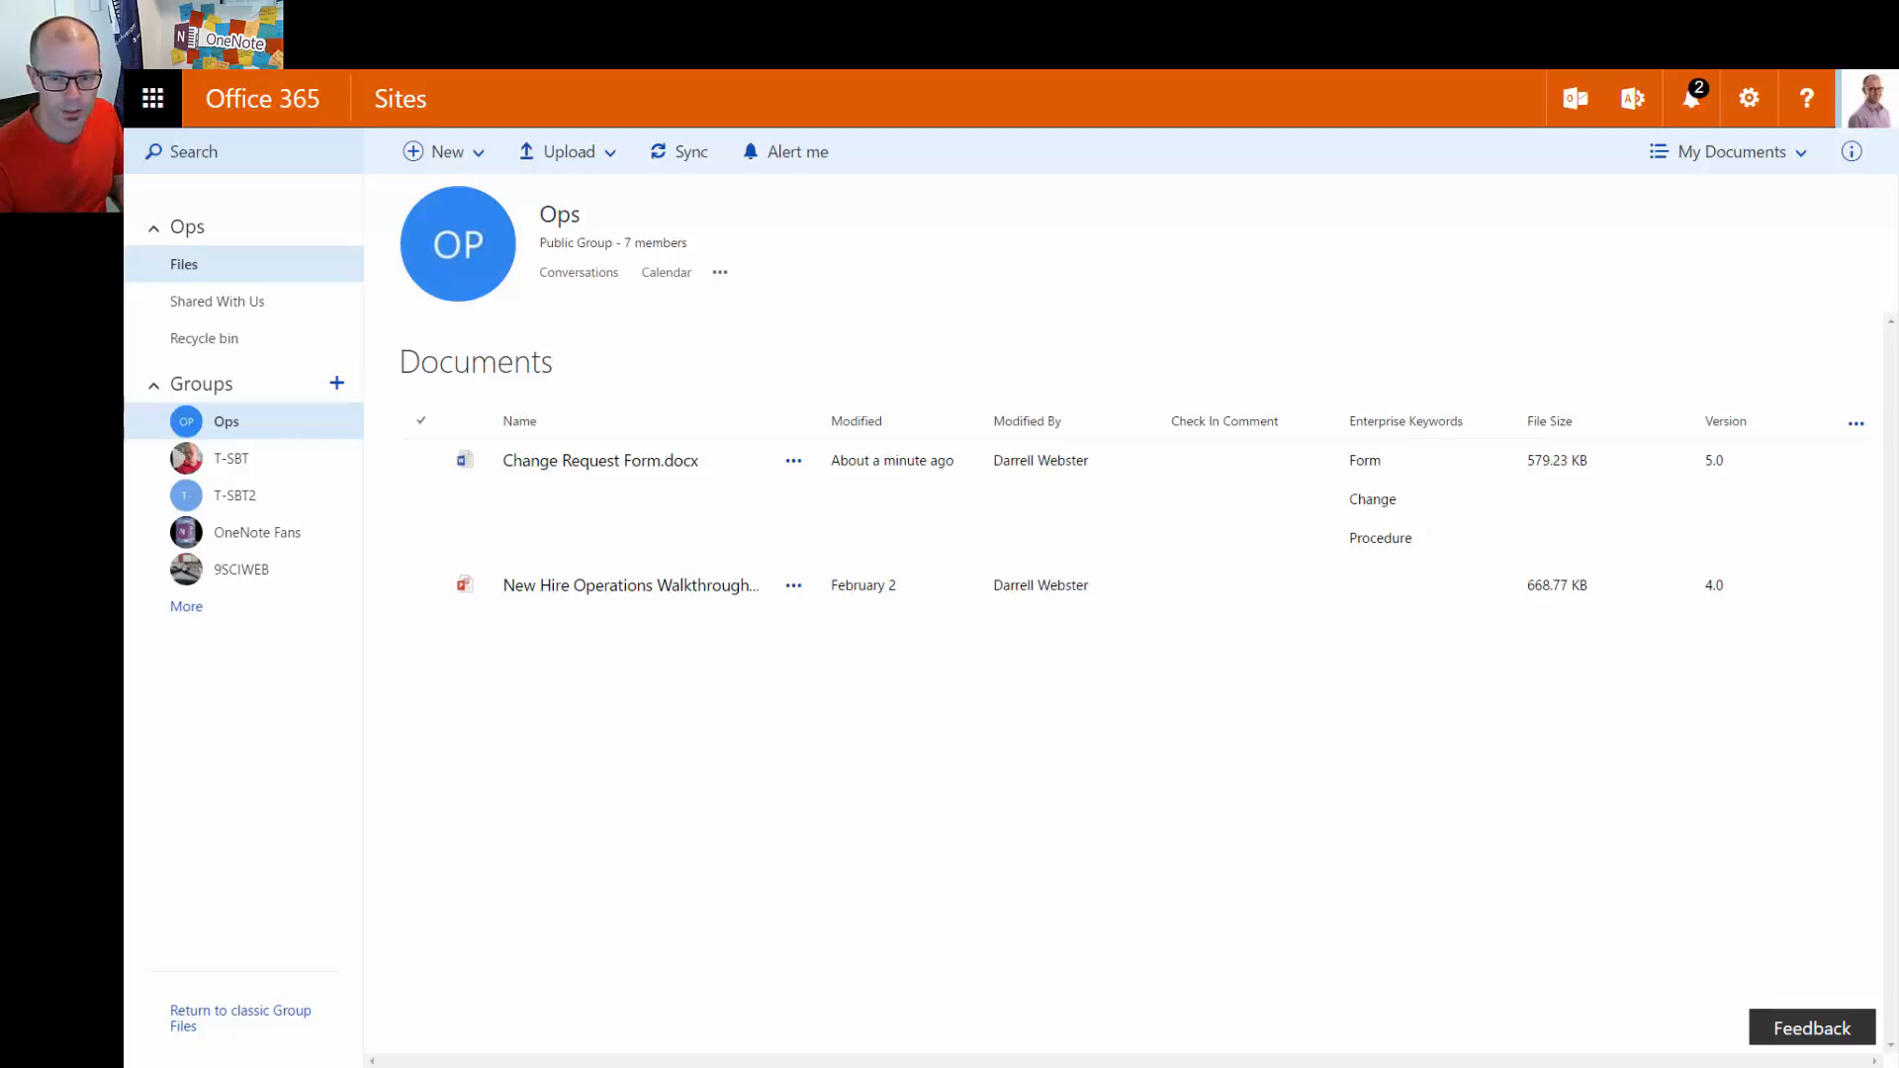
{"action": "left_click", "coordinate": [1743, 160]}
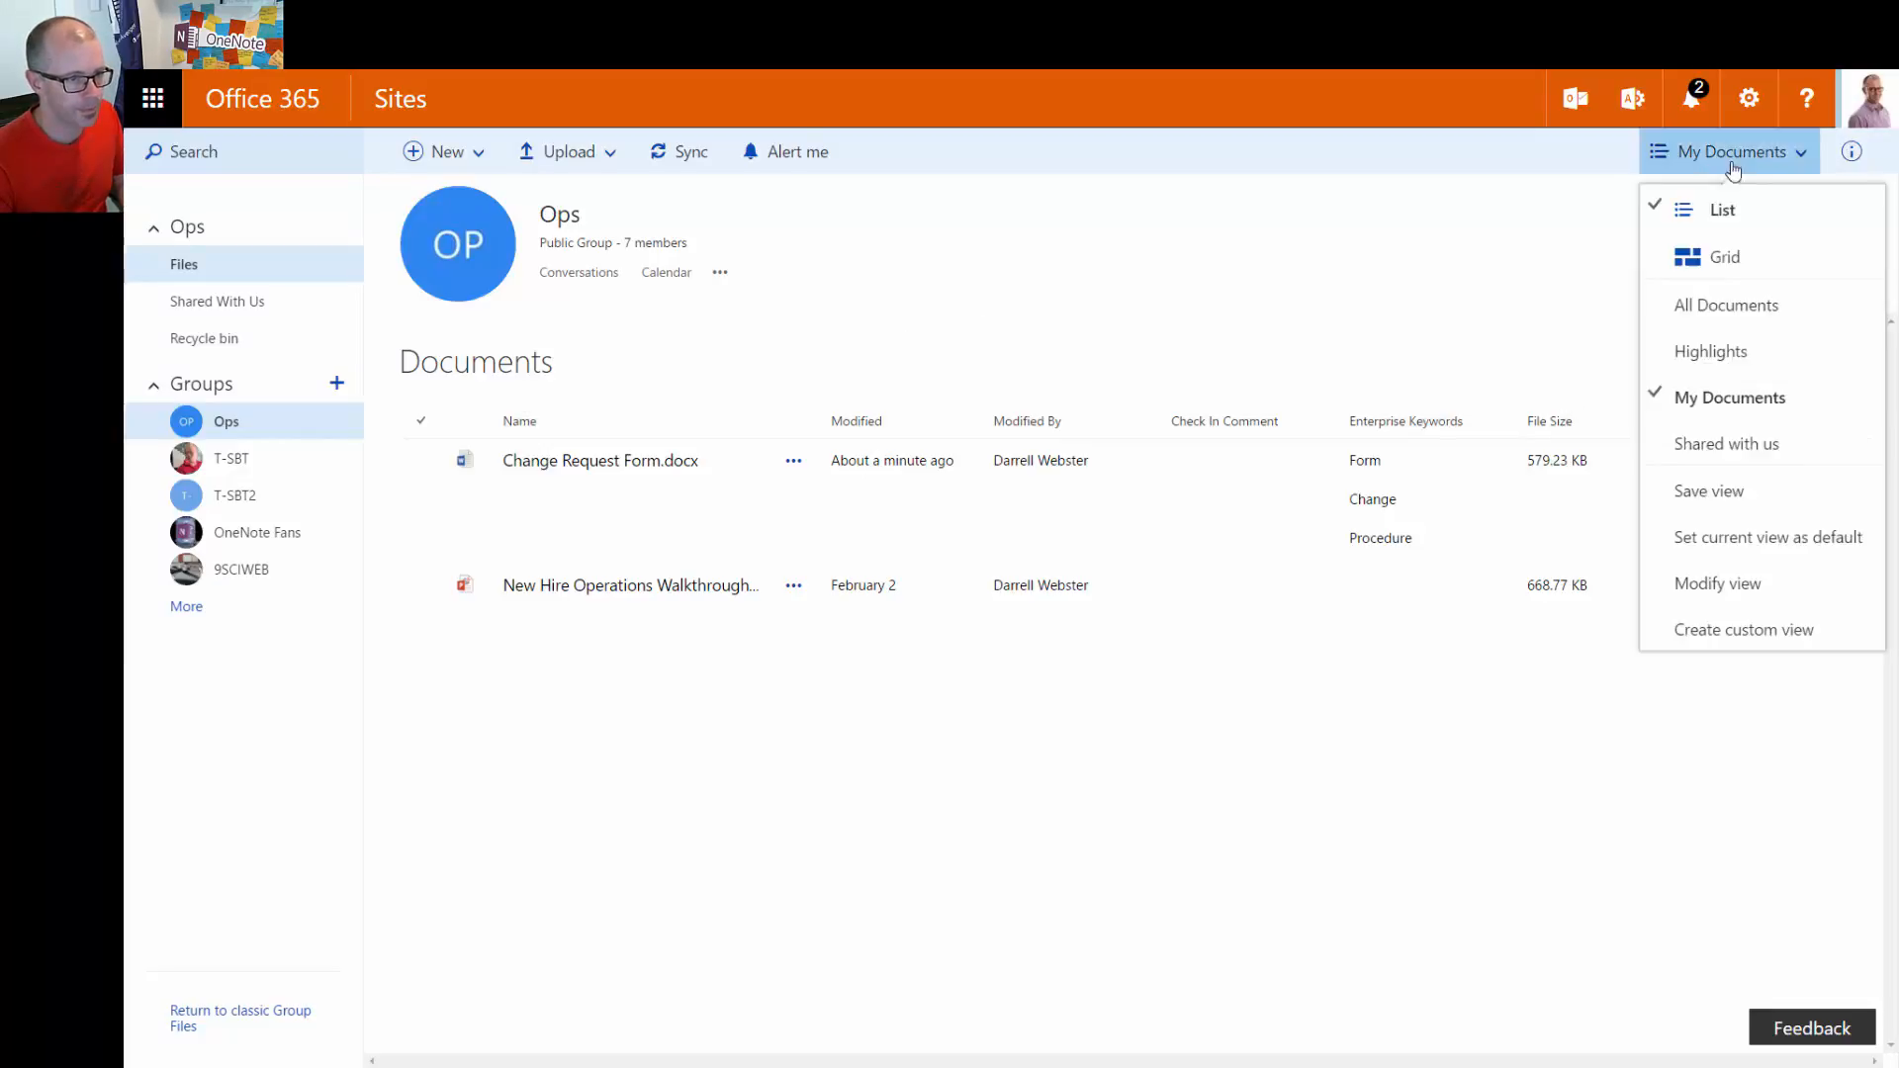
Return to All Documents and start an alert for new items added only
{"action": "left_click", "coordinate": [1726, 307]}
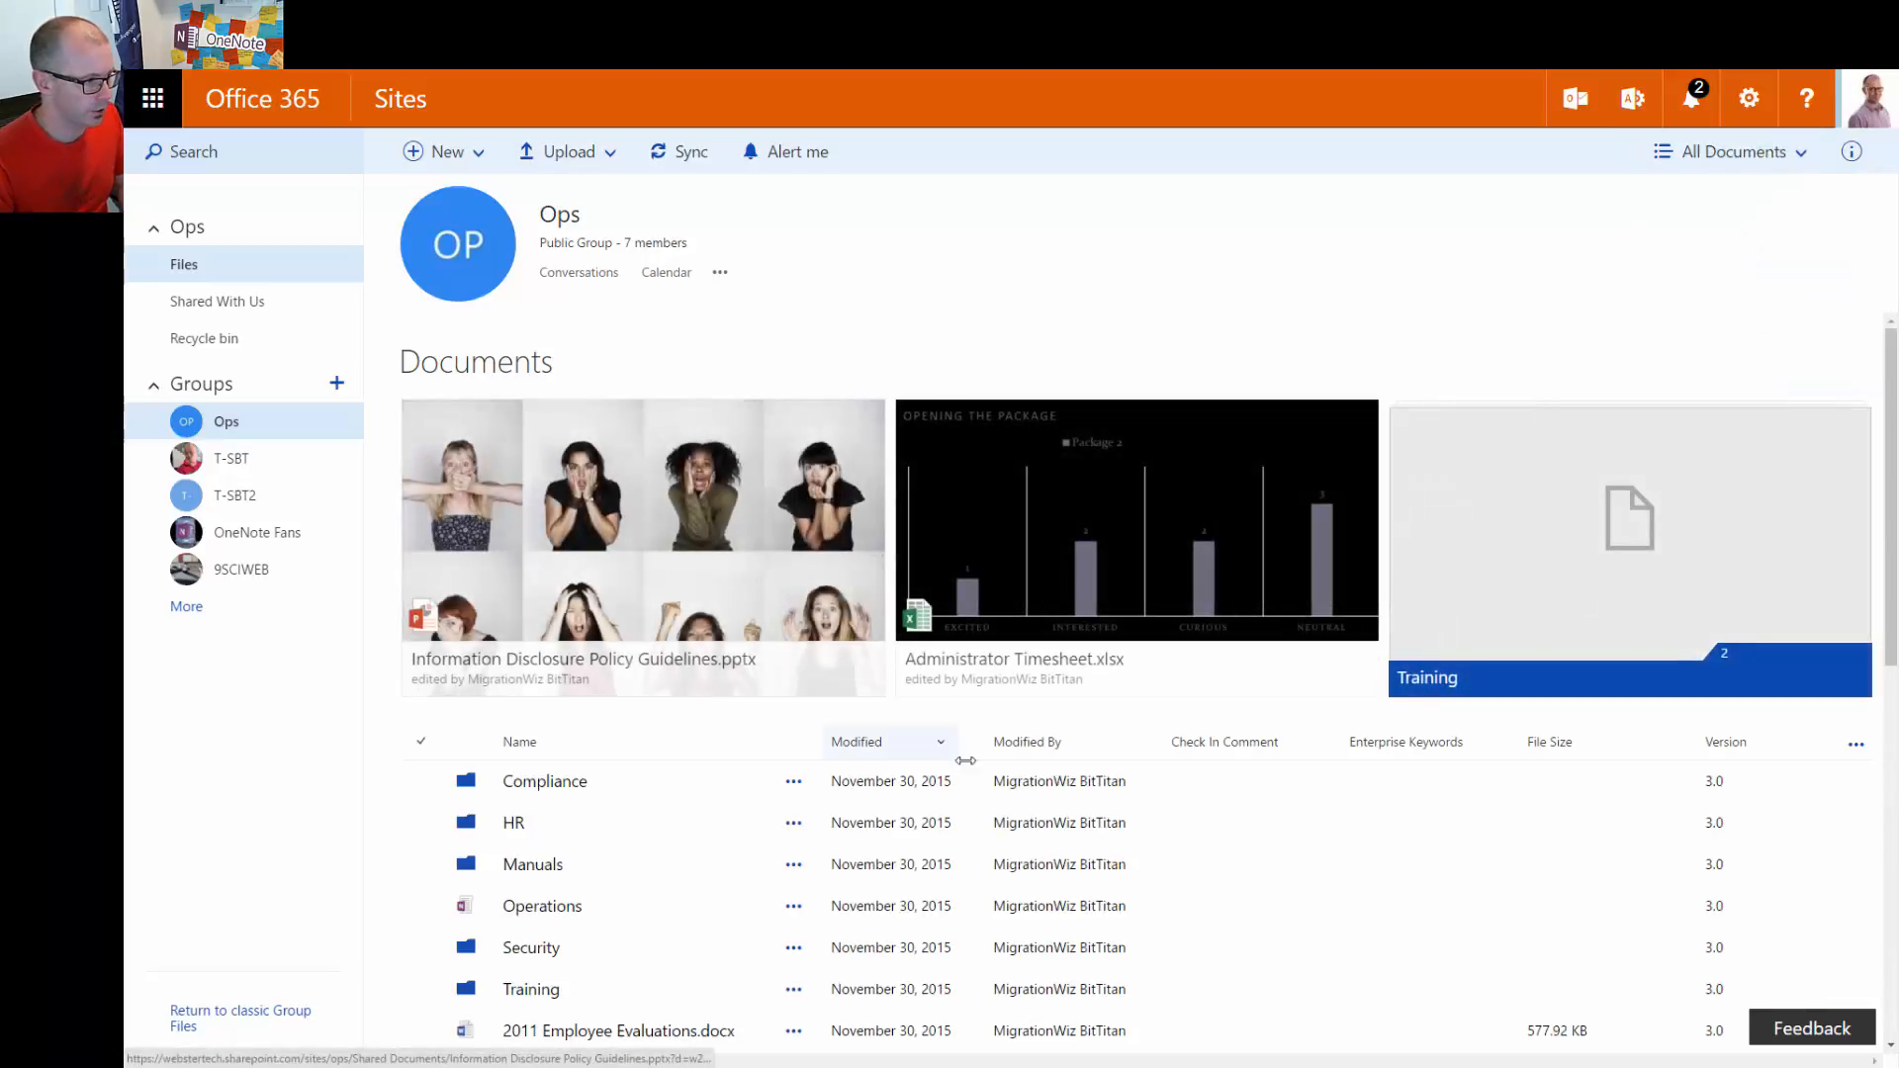
{"action": "scroll", "coordinate": [1204, 782], "scroll_direction": "down", "scroll_amount": 5}
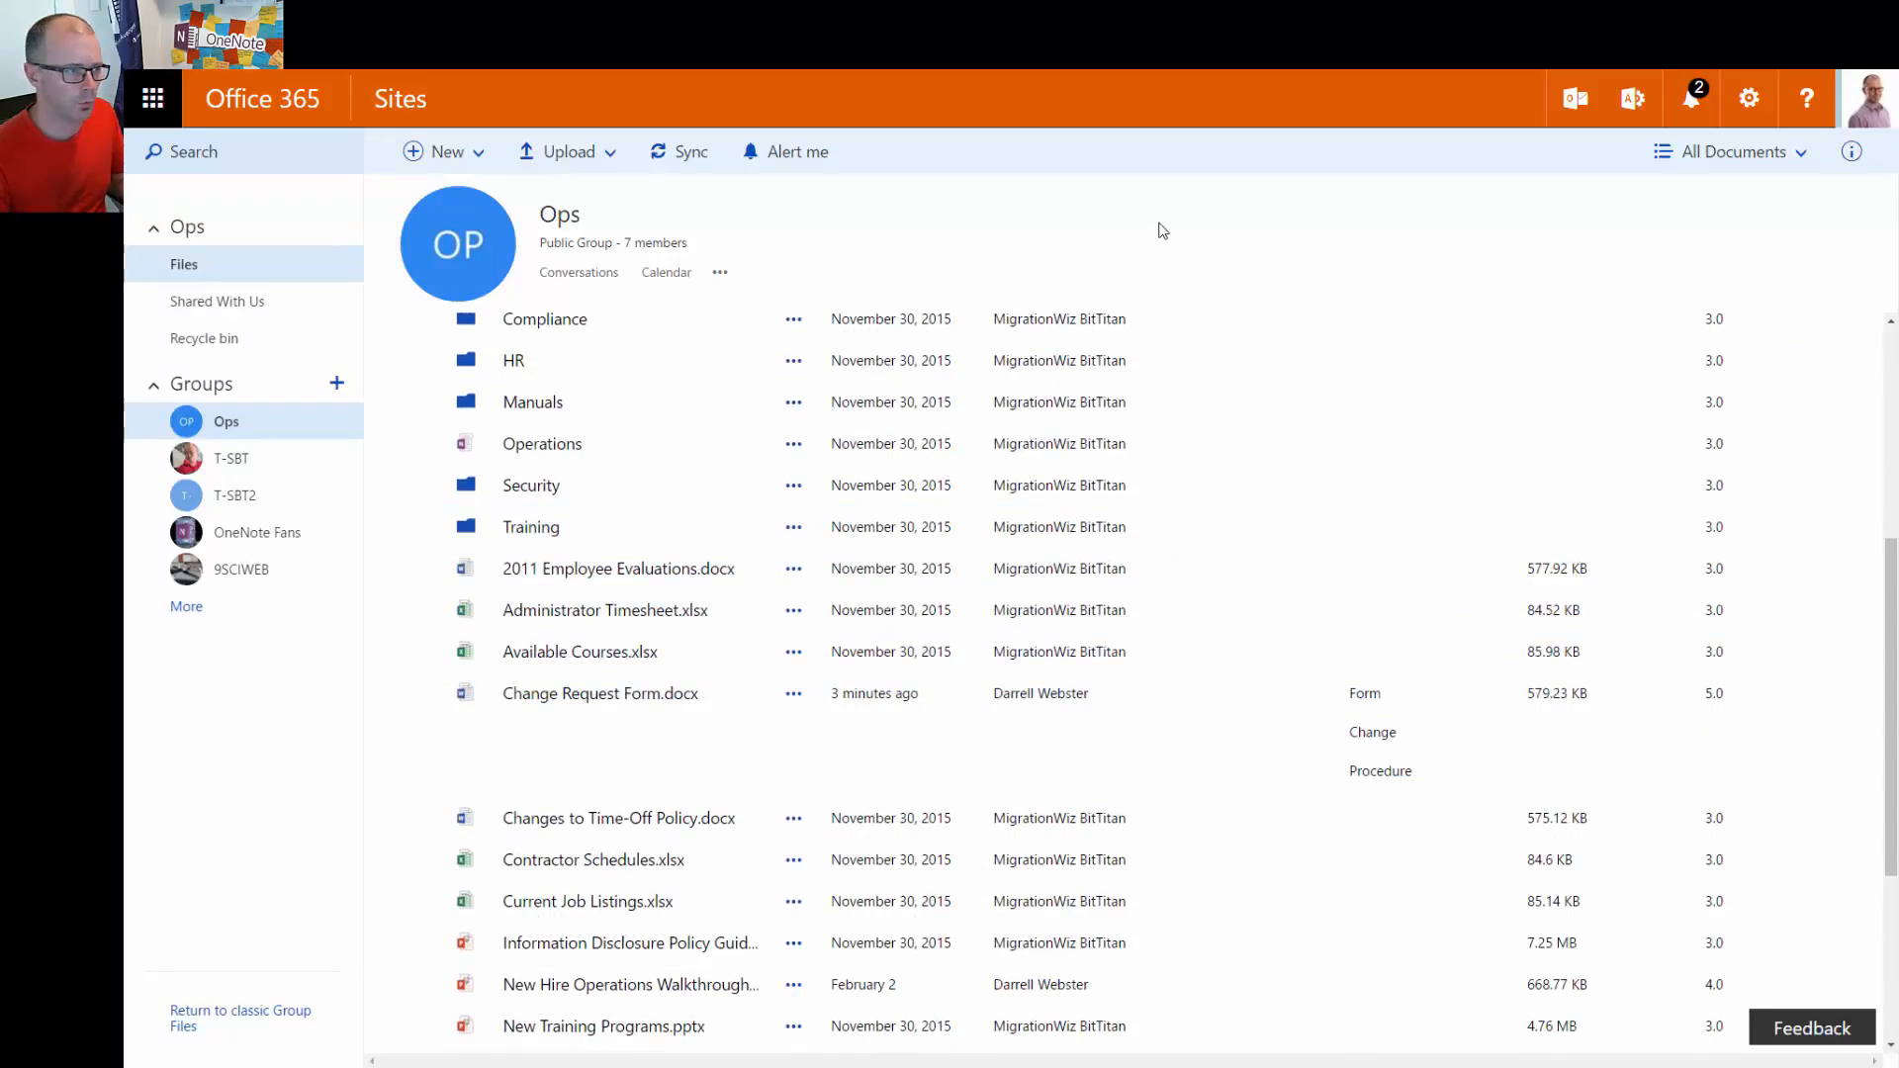
{"action": "left_click", "coordinate": [796, 158]}
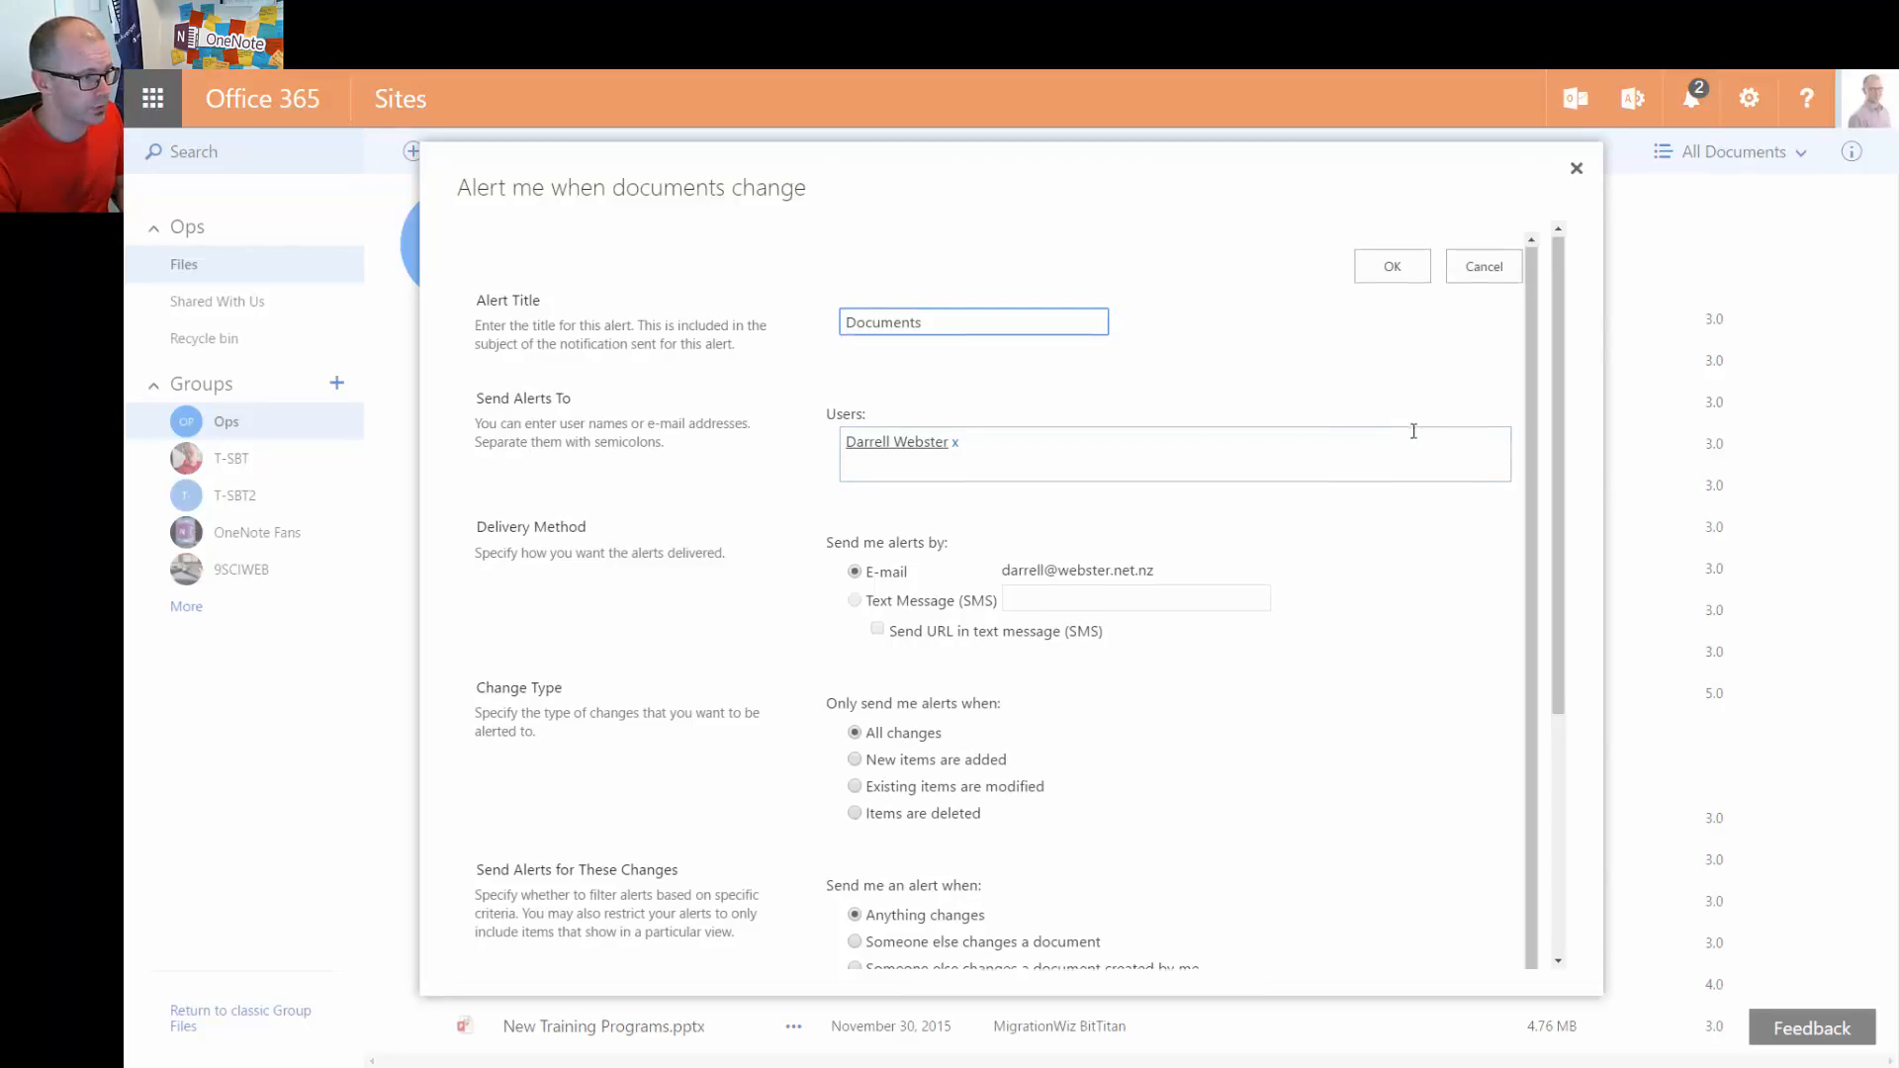
{"action": "scroll", "coordinate": [1405, 432], "scroll_direction": "down", "scroll_amount": 1}
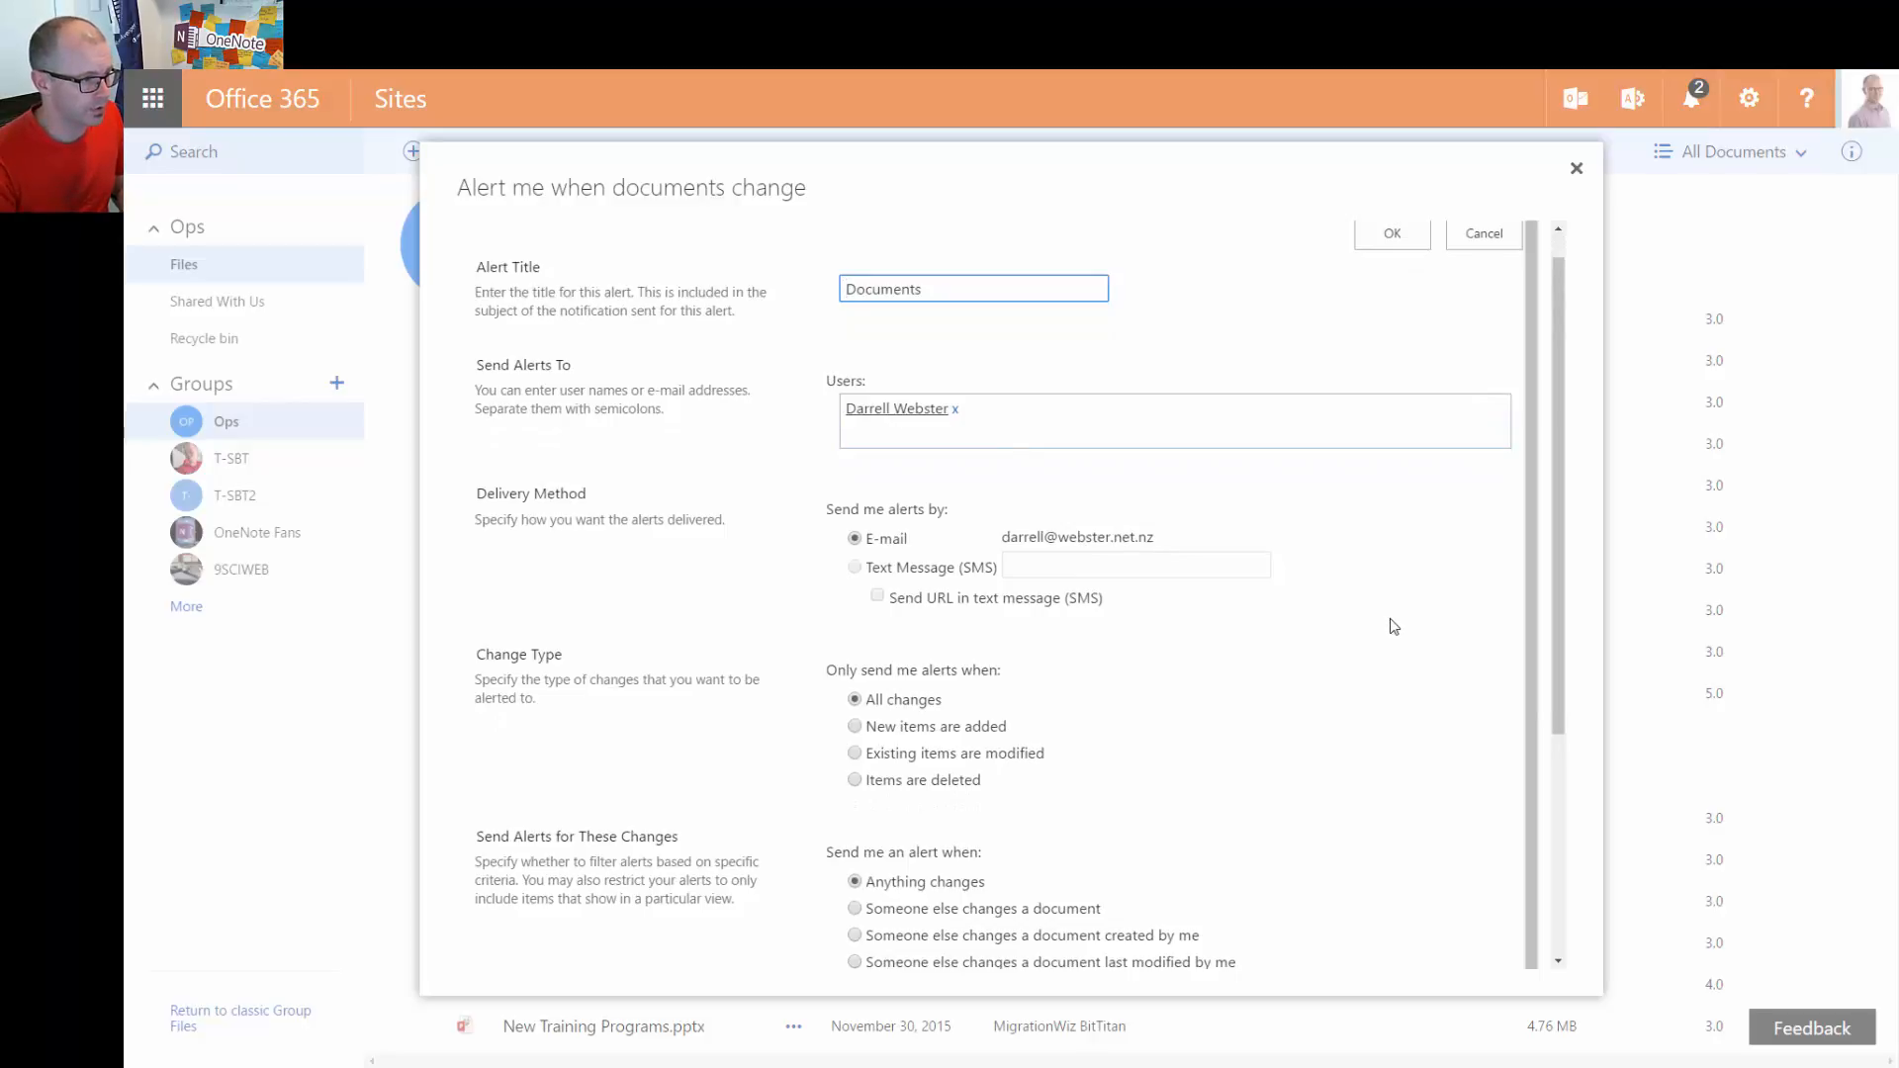
{"action": "scroll", "coordinate": [1394, 626], "scroll_direction": "down", "scroll_amount": 2}
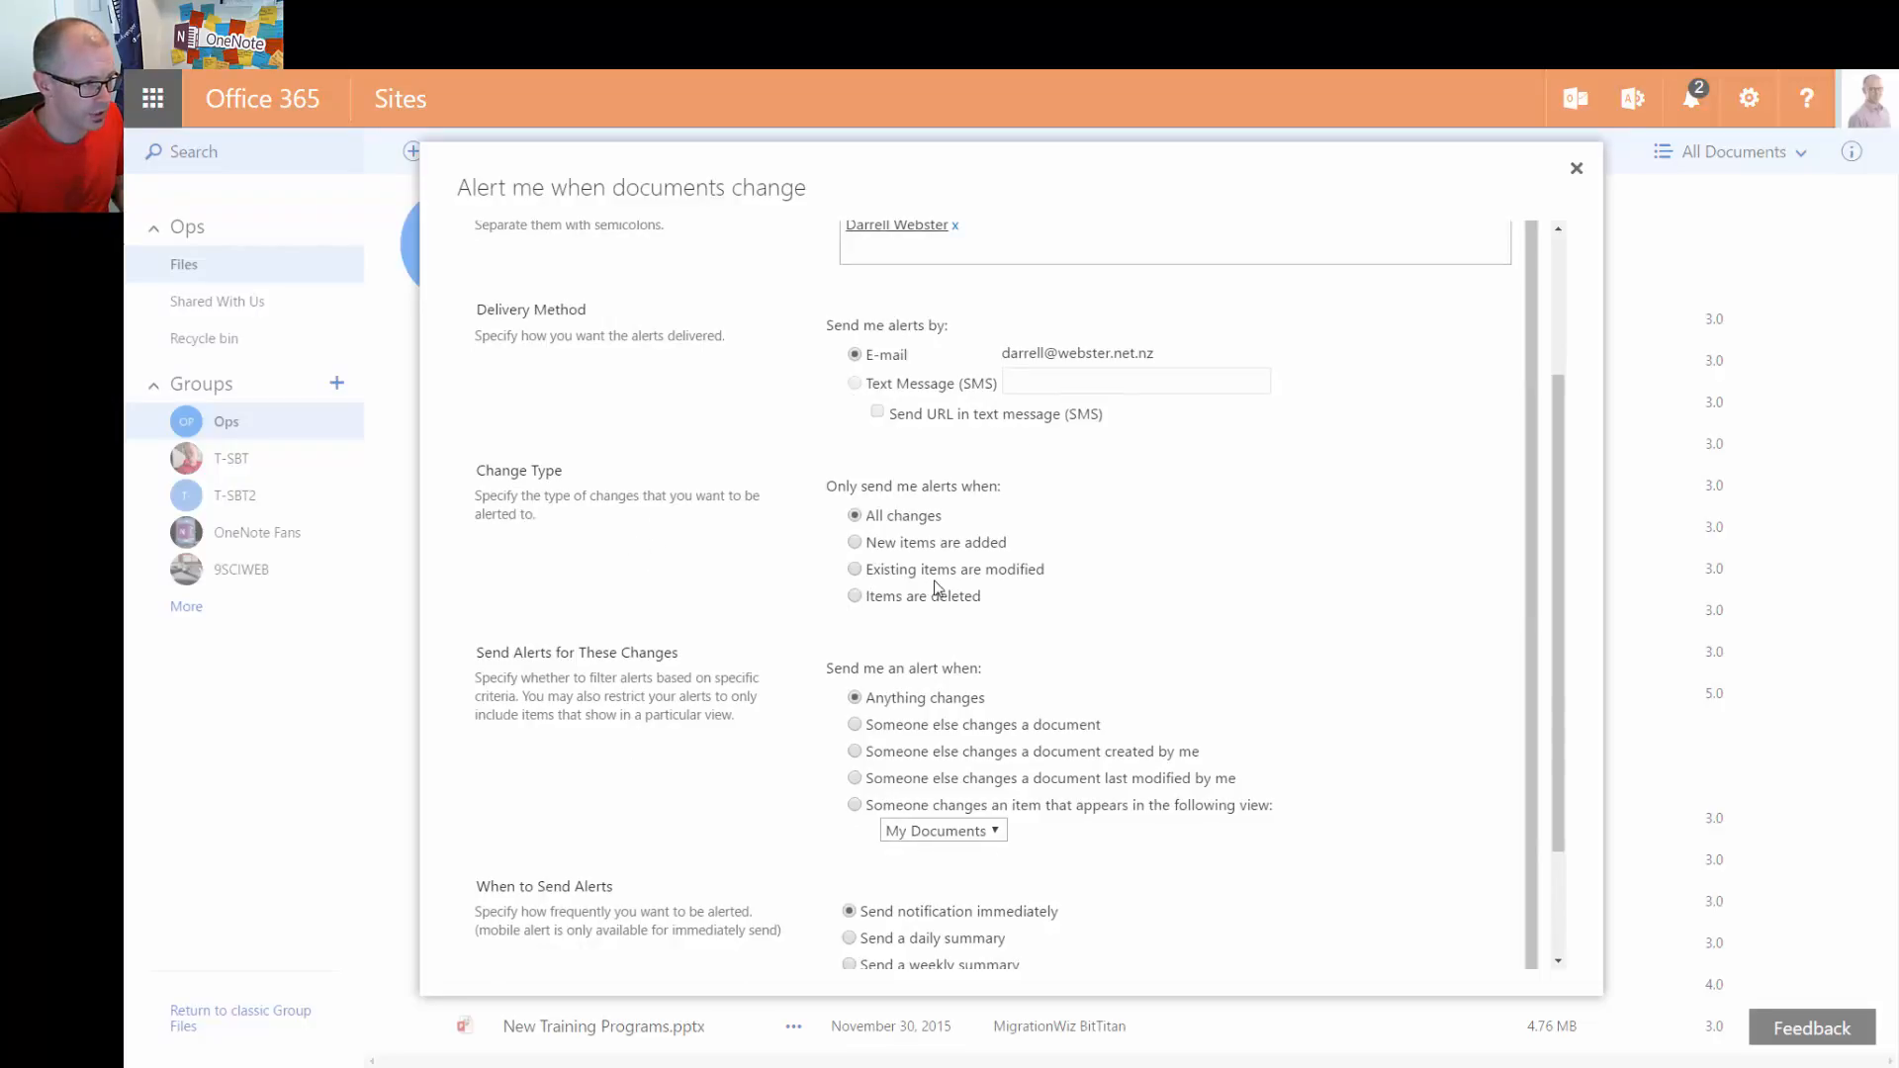
{"action": "left_click", "coordinate": [855, 542]}
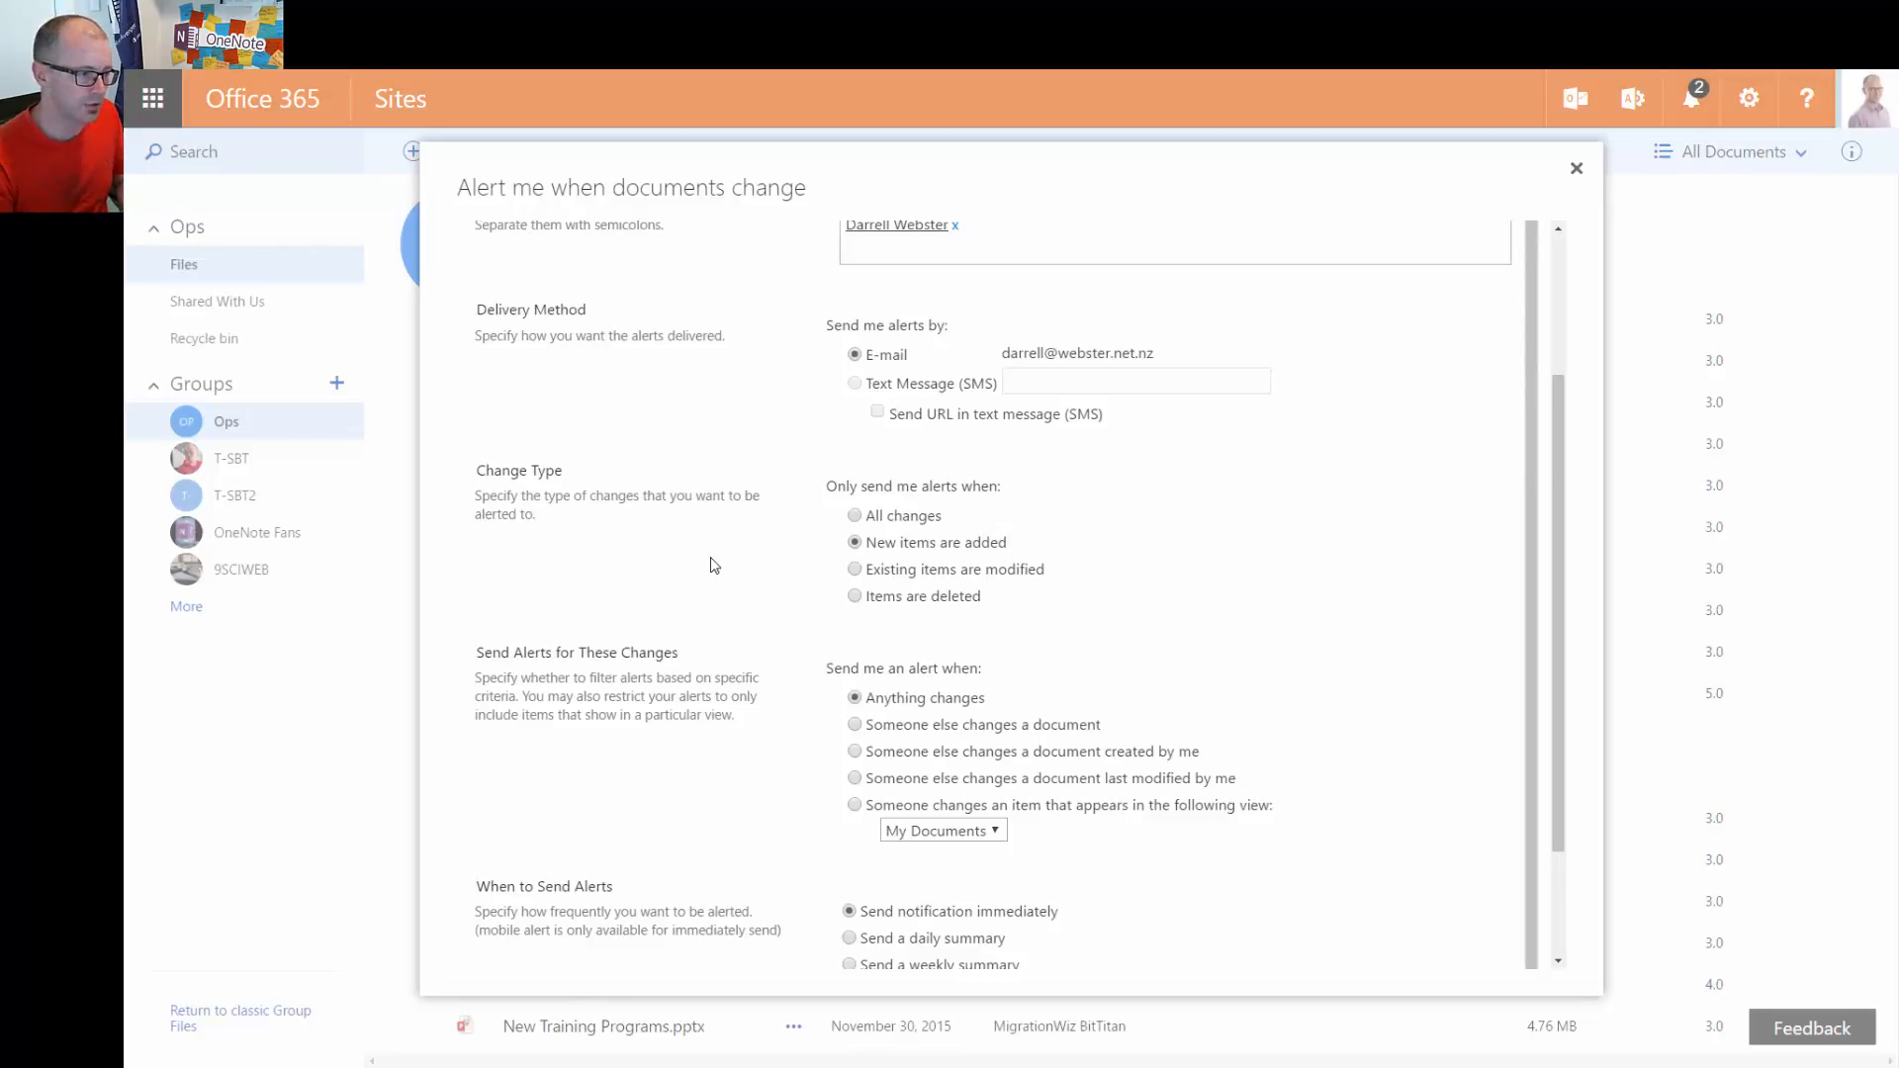
Send the alert as a daily summary at 6:00 AM and create it
{"action": "scroll", "coordinate": [715, 559], "scroll_direction": "down", "scroll_amount": 3}
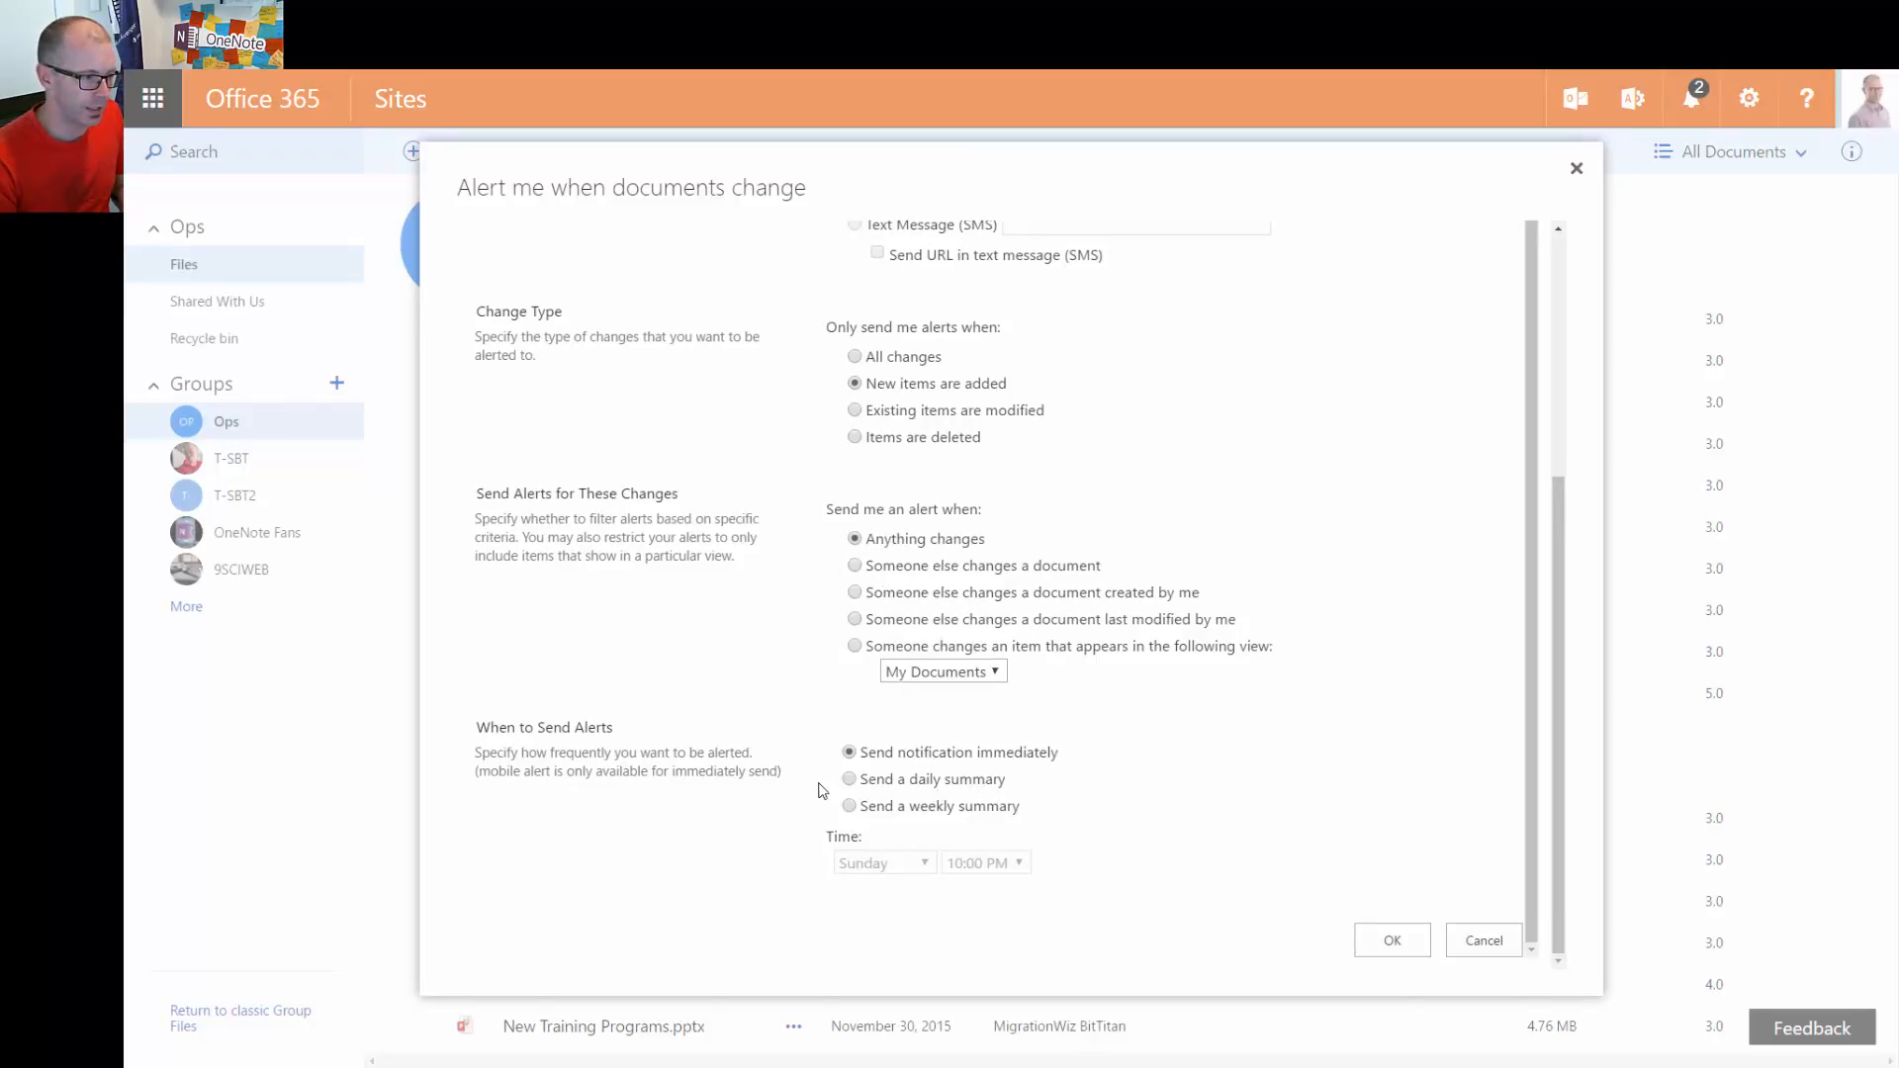
{"action": "left_click", "coordinate": [850, 780]}
{"action": "left_click", "coordinate": [1020, 864]}
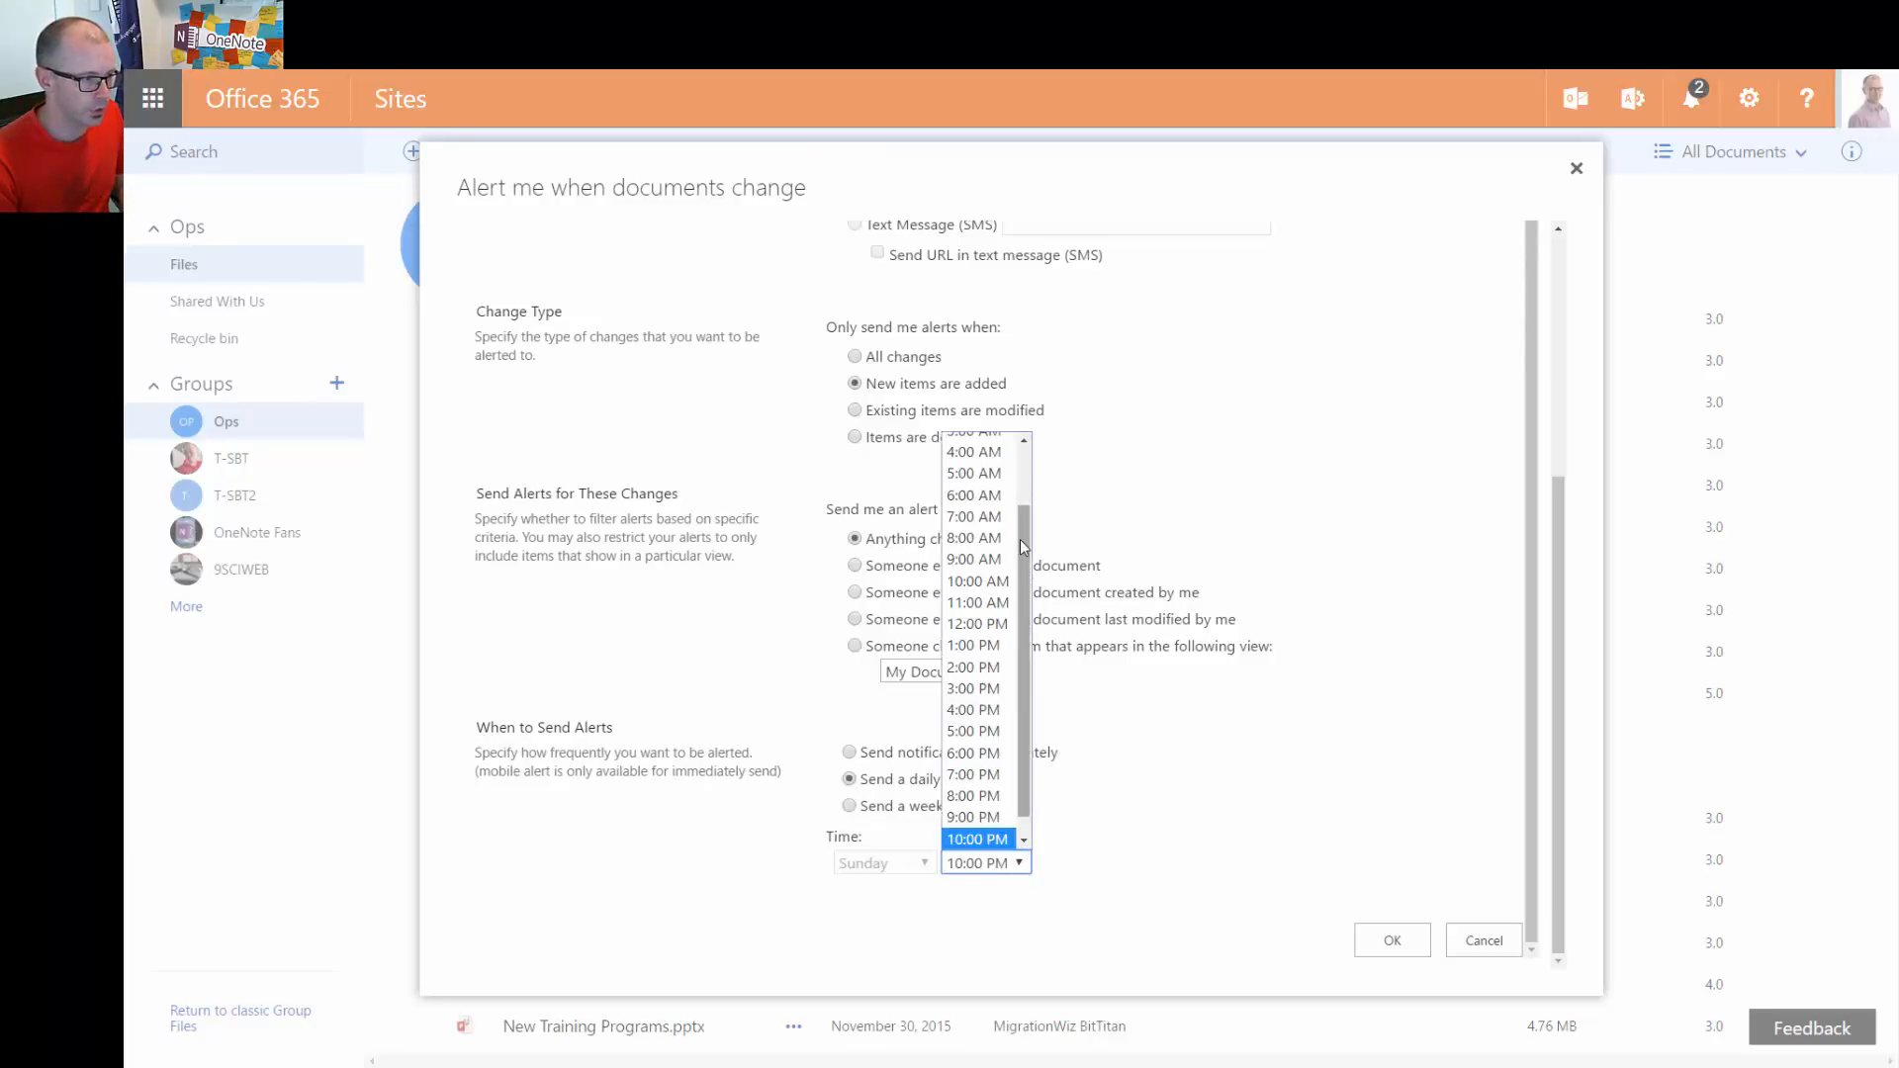
{"action": "left_click_drag", "start_coordinate": [1024, 538], "coordinate": [1029, 507]}
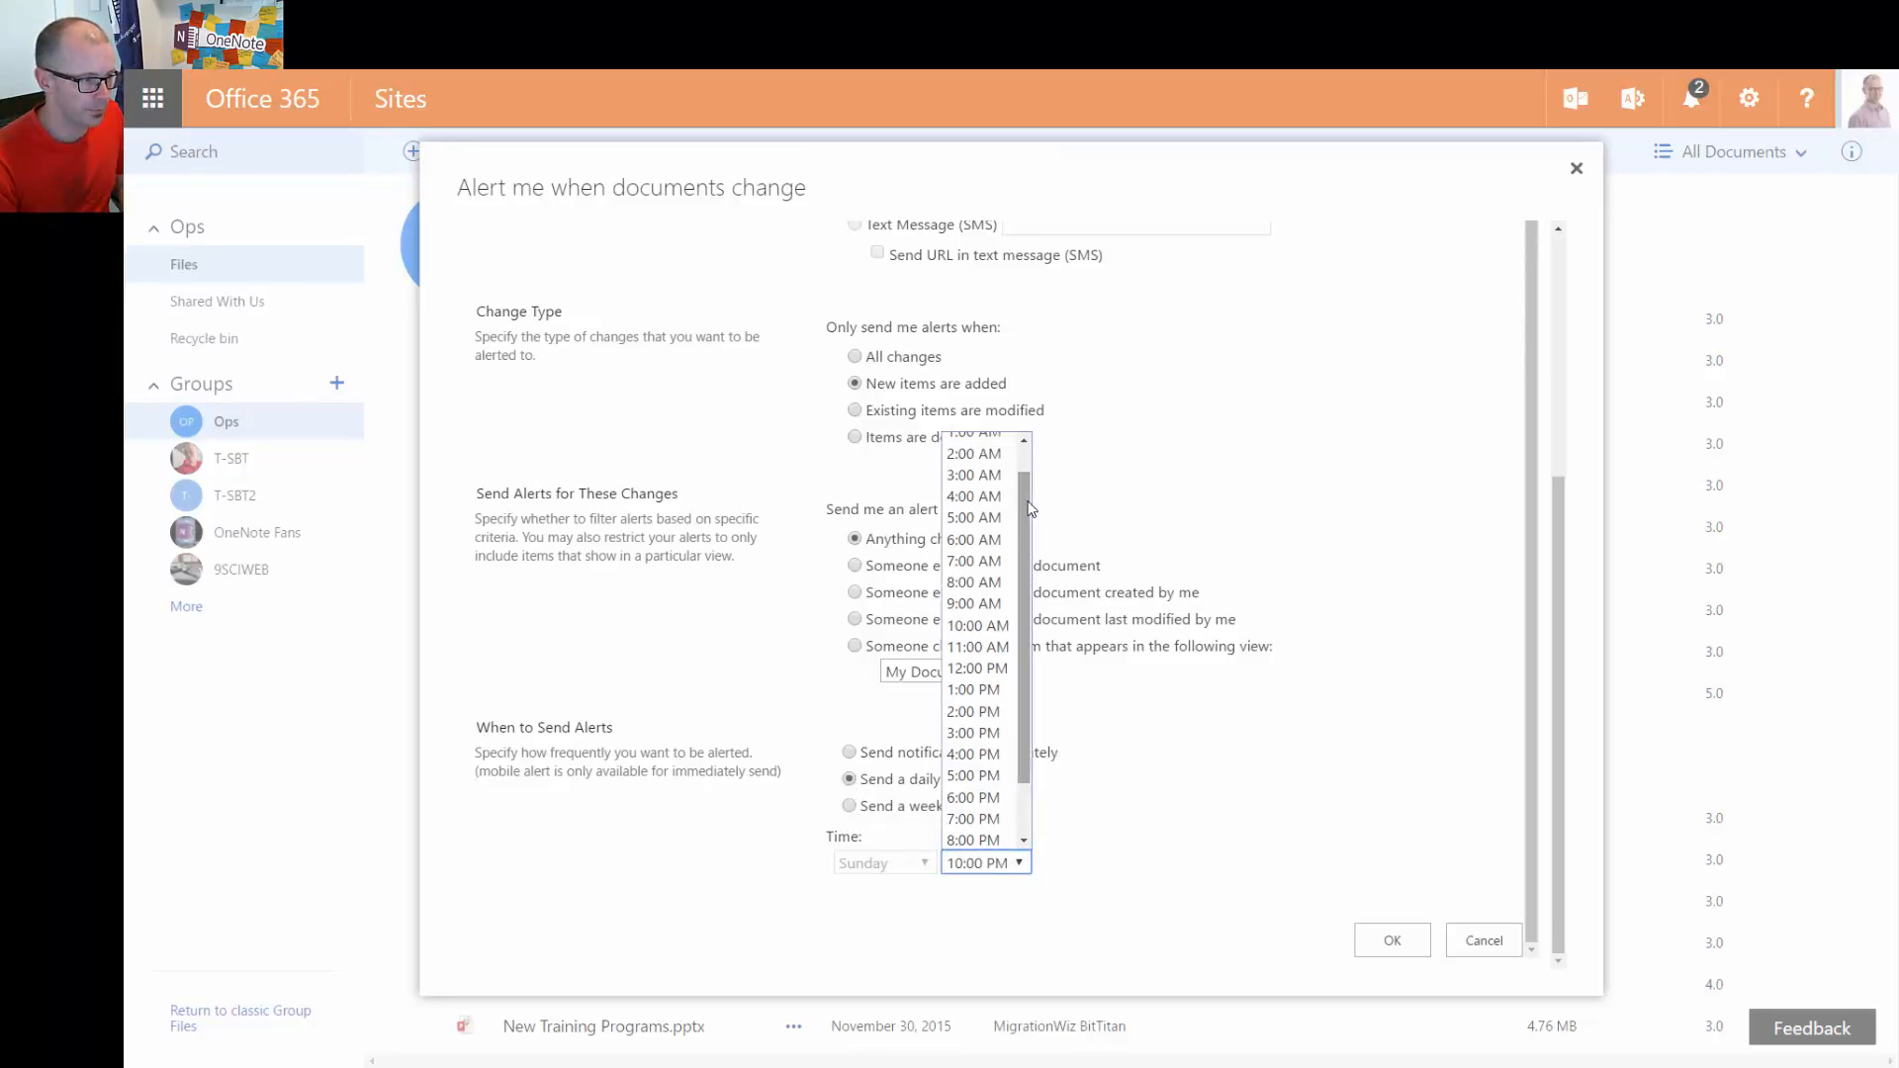
{"action": "left_click", "coordinate": [991, 550]}
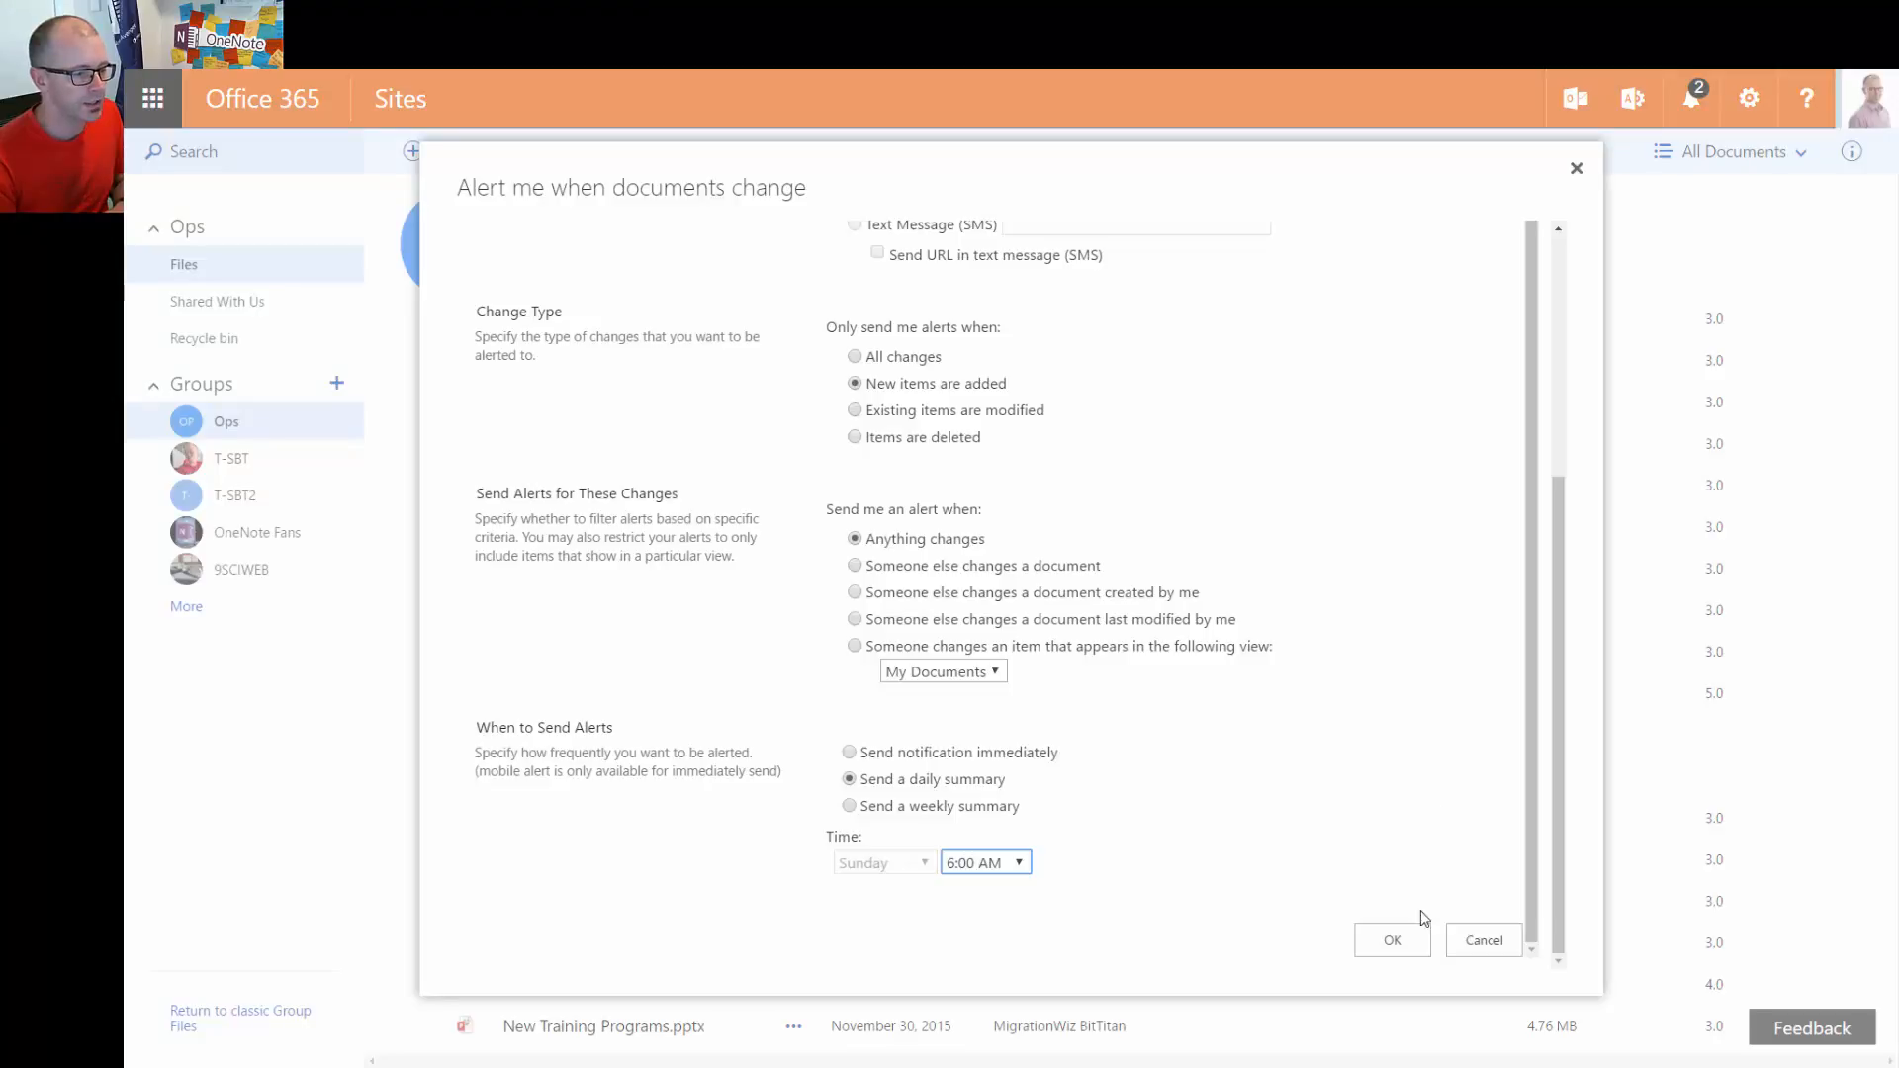
{"action": "left_click", "coordinate": [1392, 943]}
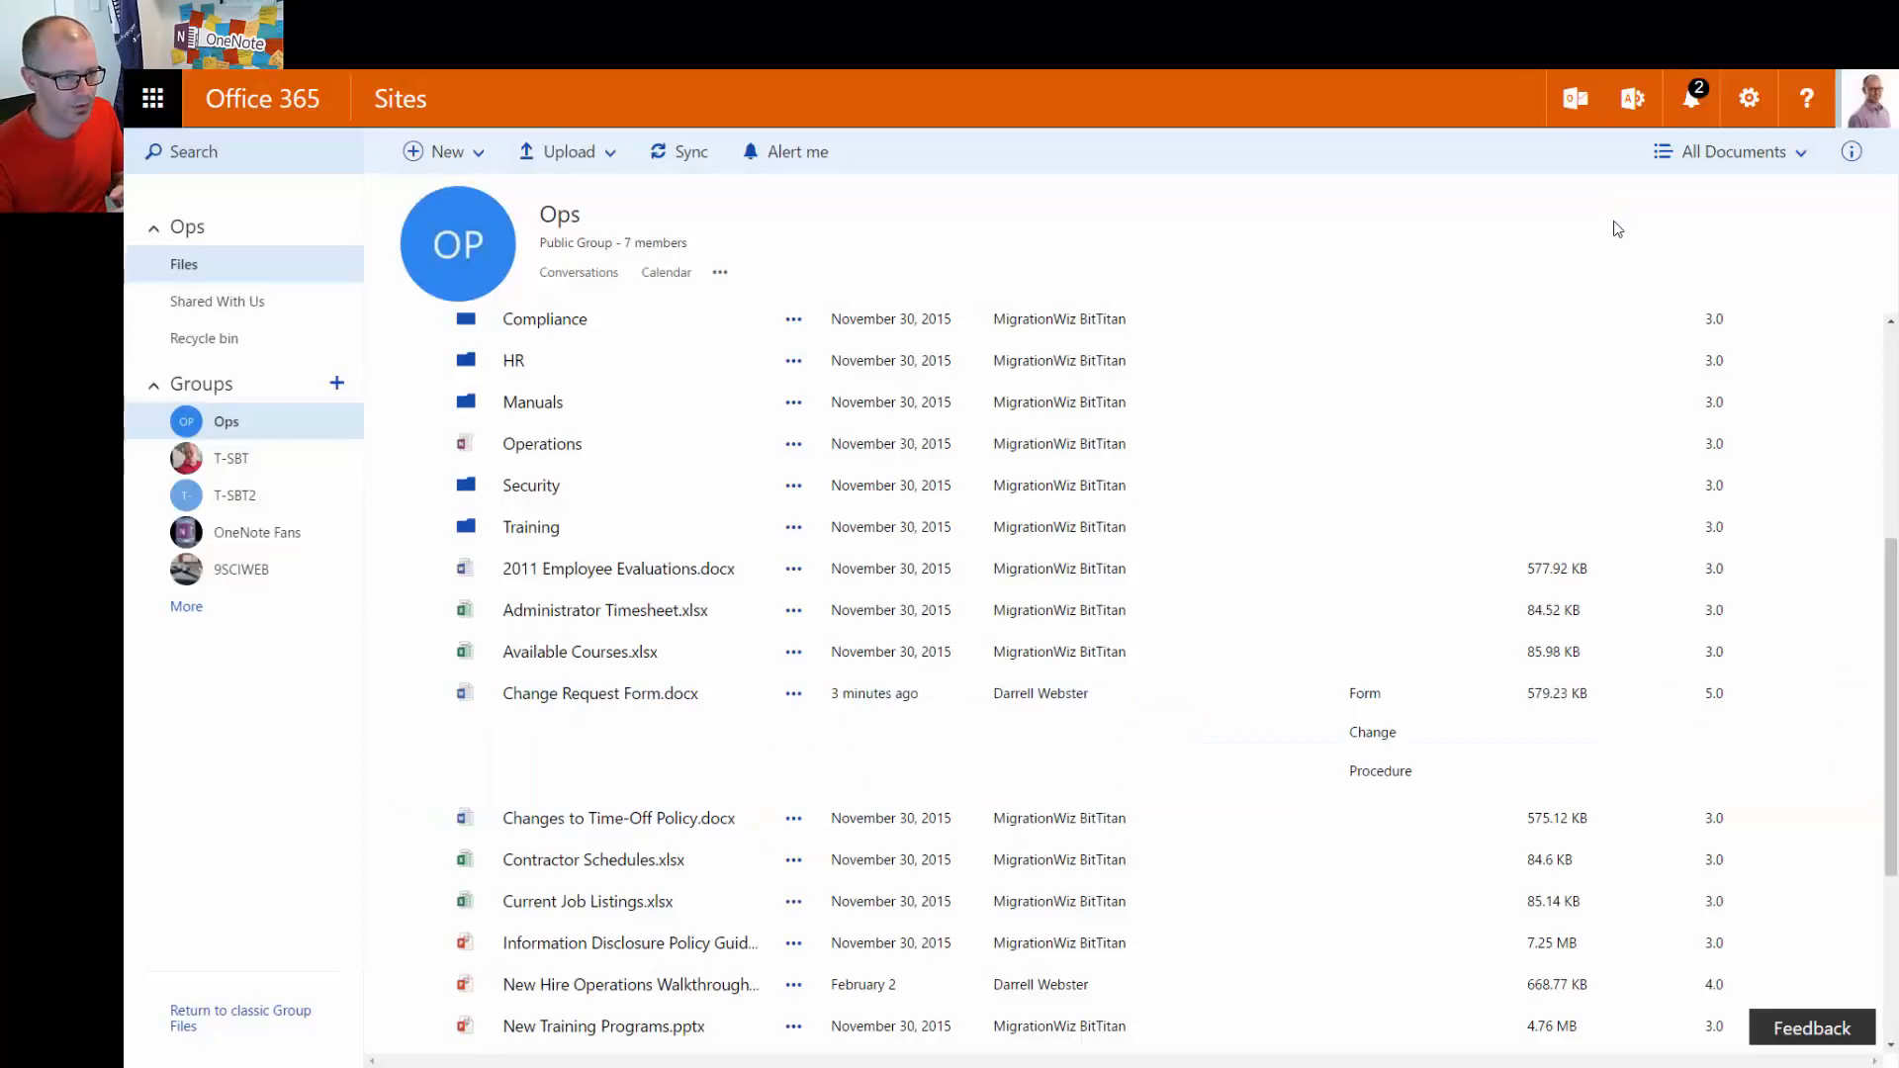
Open the Documents library's Advanced settings via Library settings
{"action": "left_click", "coordinate": [1749, 99]}
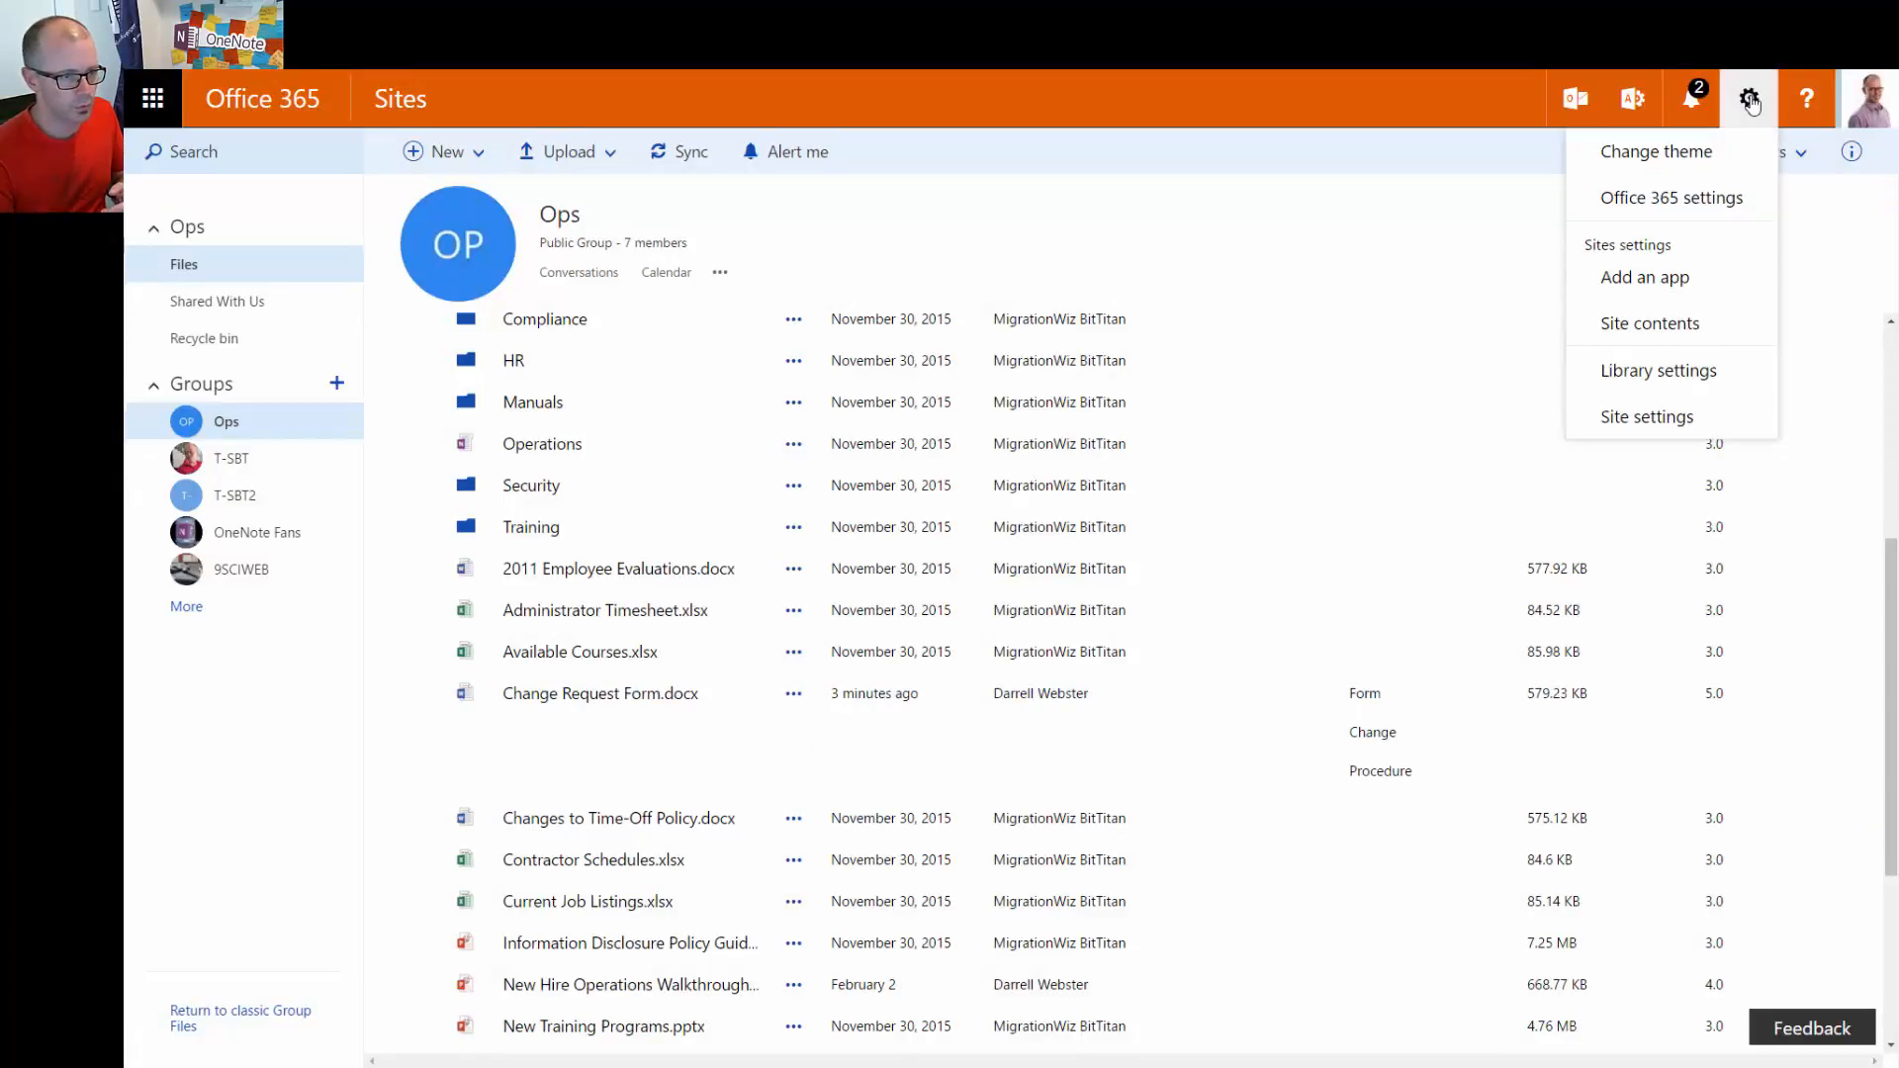
{"action": "left_click", "coordinate": [1685, 377]}
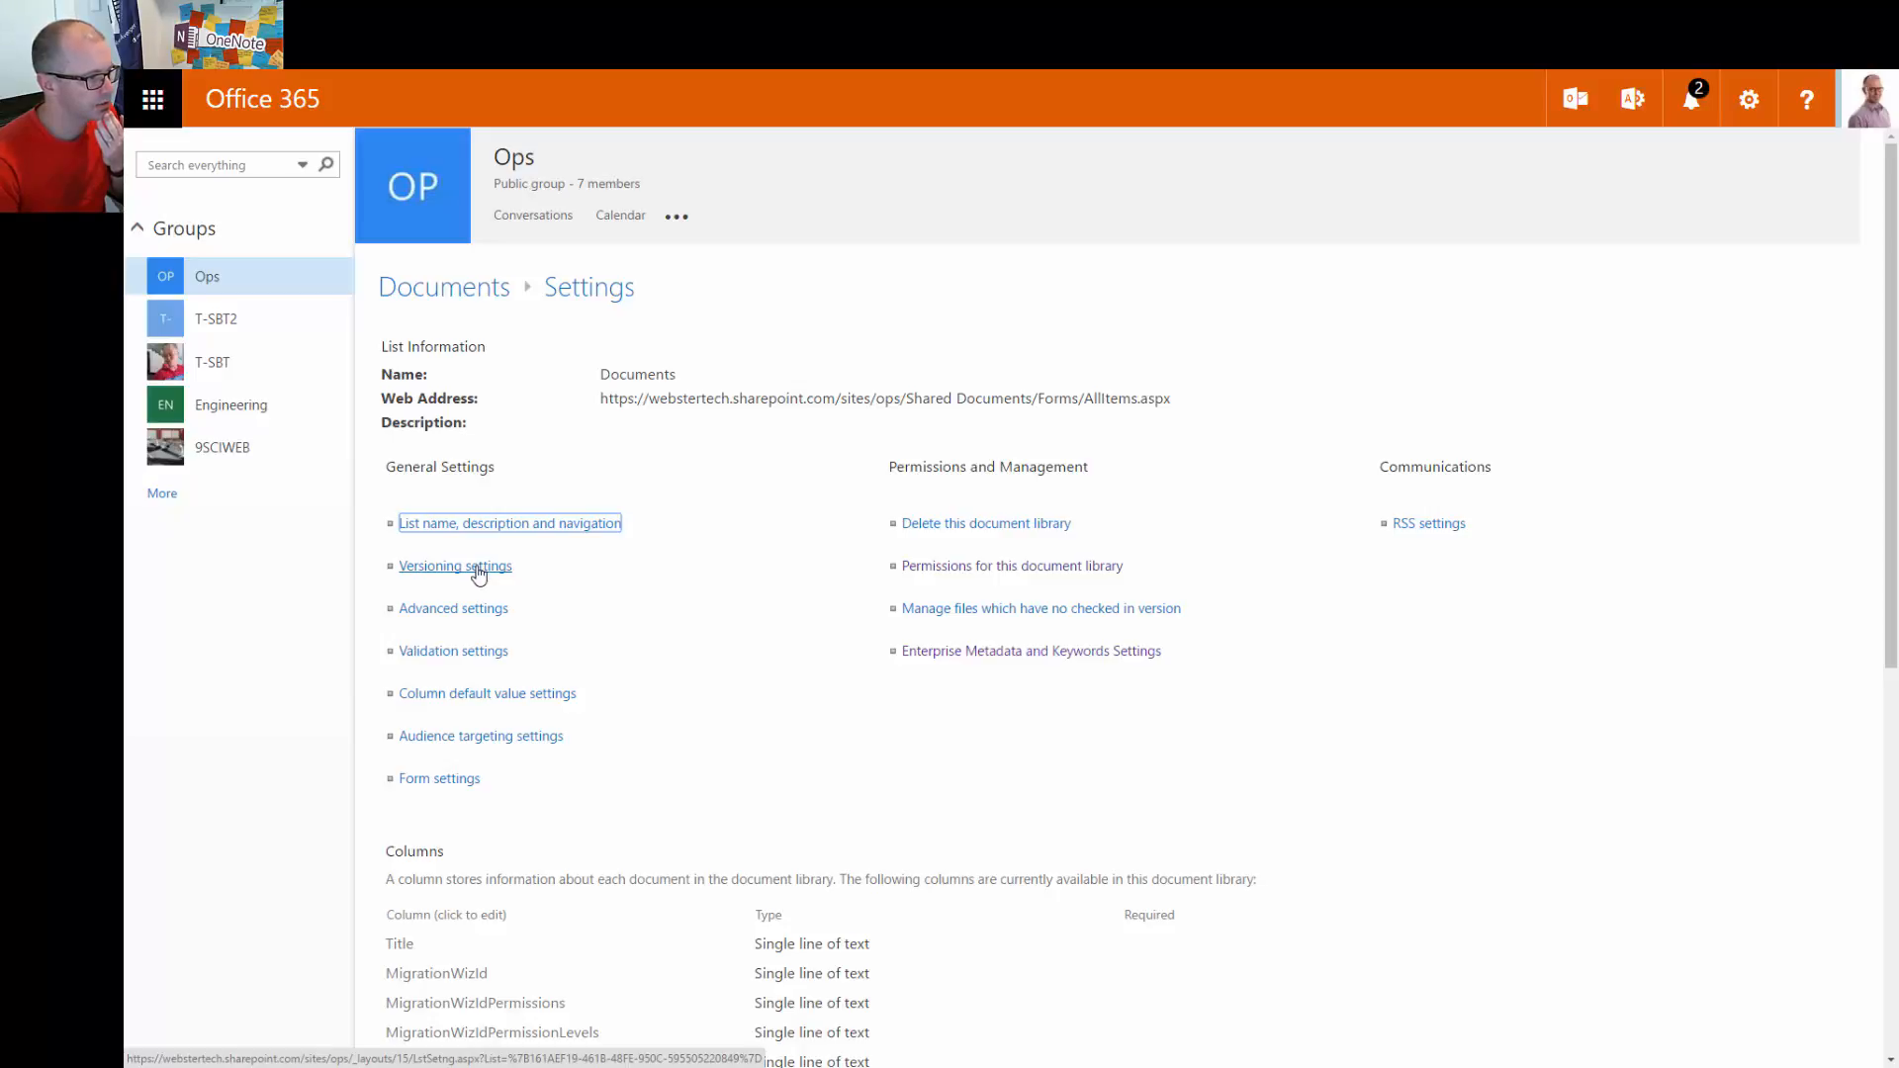
{"action": "left_click", "coordinate": [477, 613]}
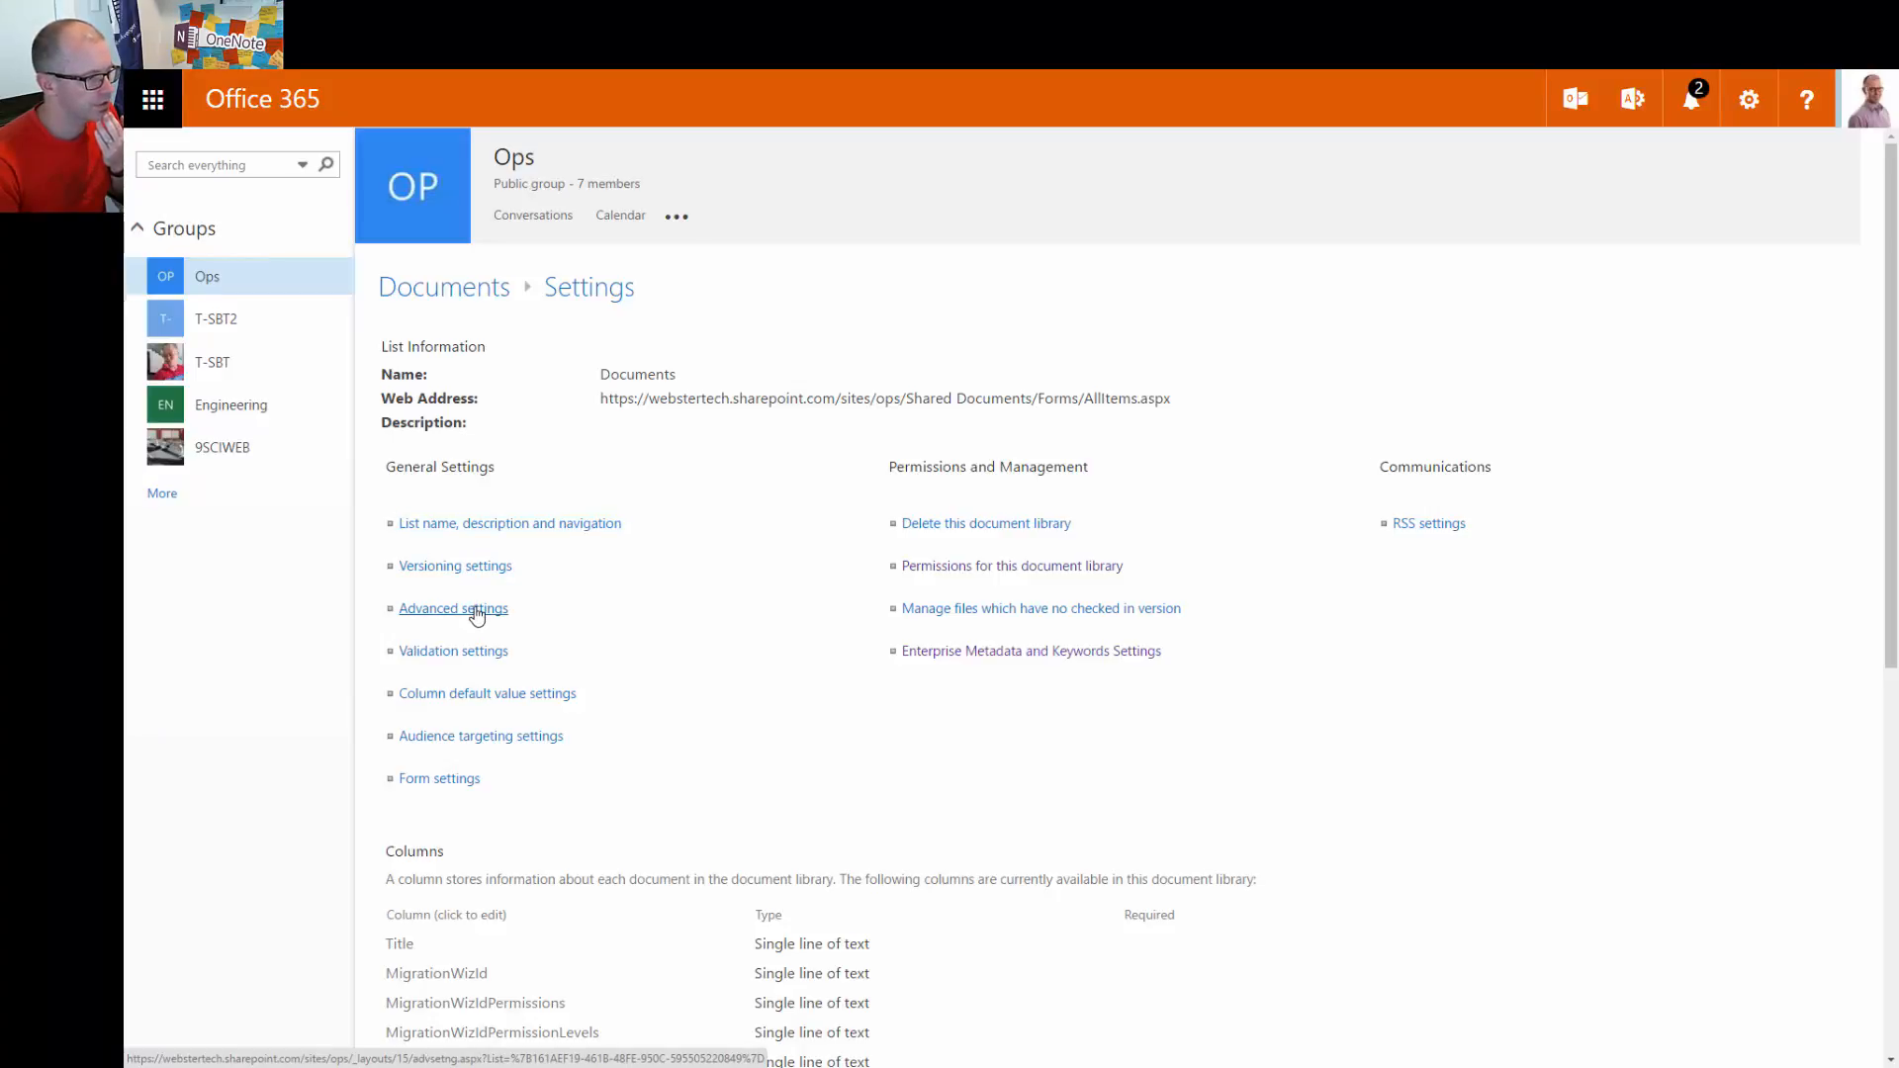
{"action": "left_click", "coordinate": [476, 613]}
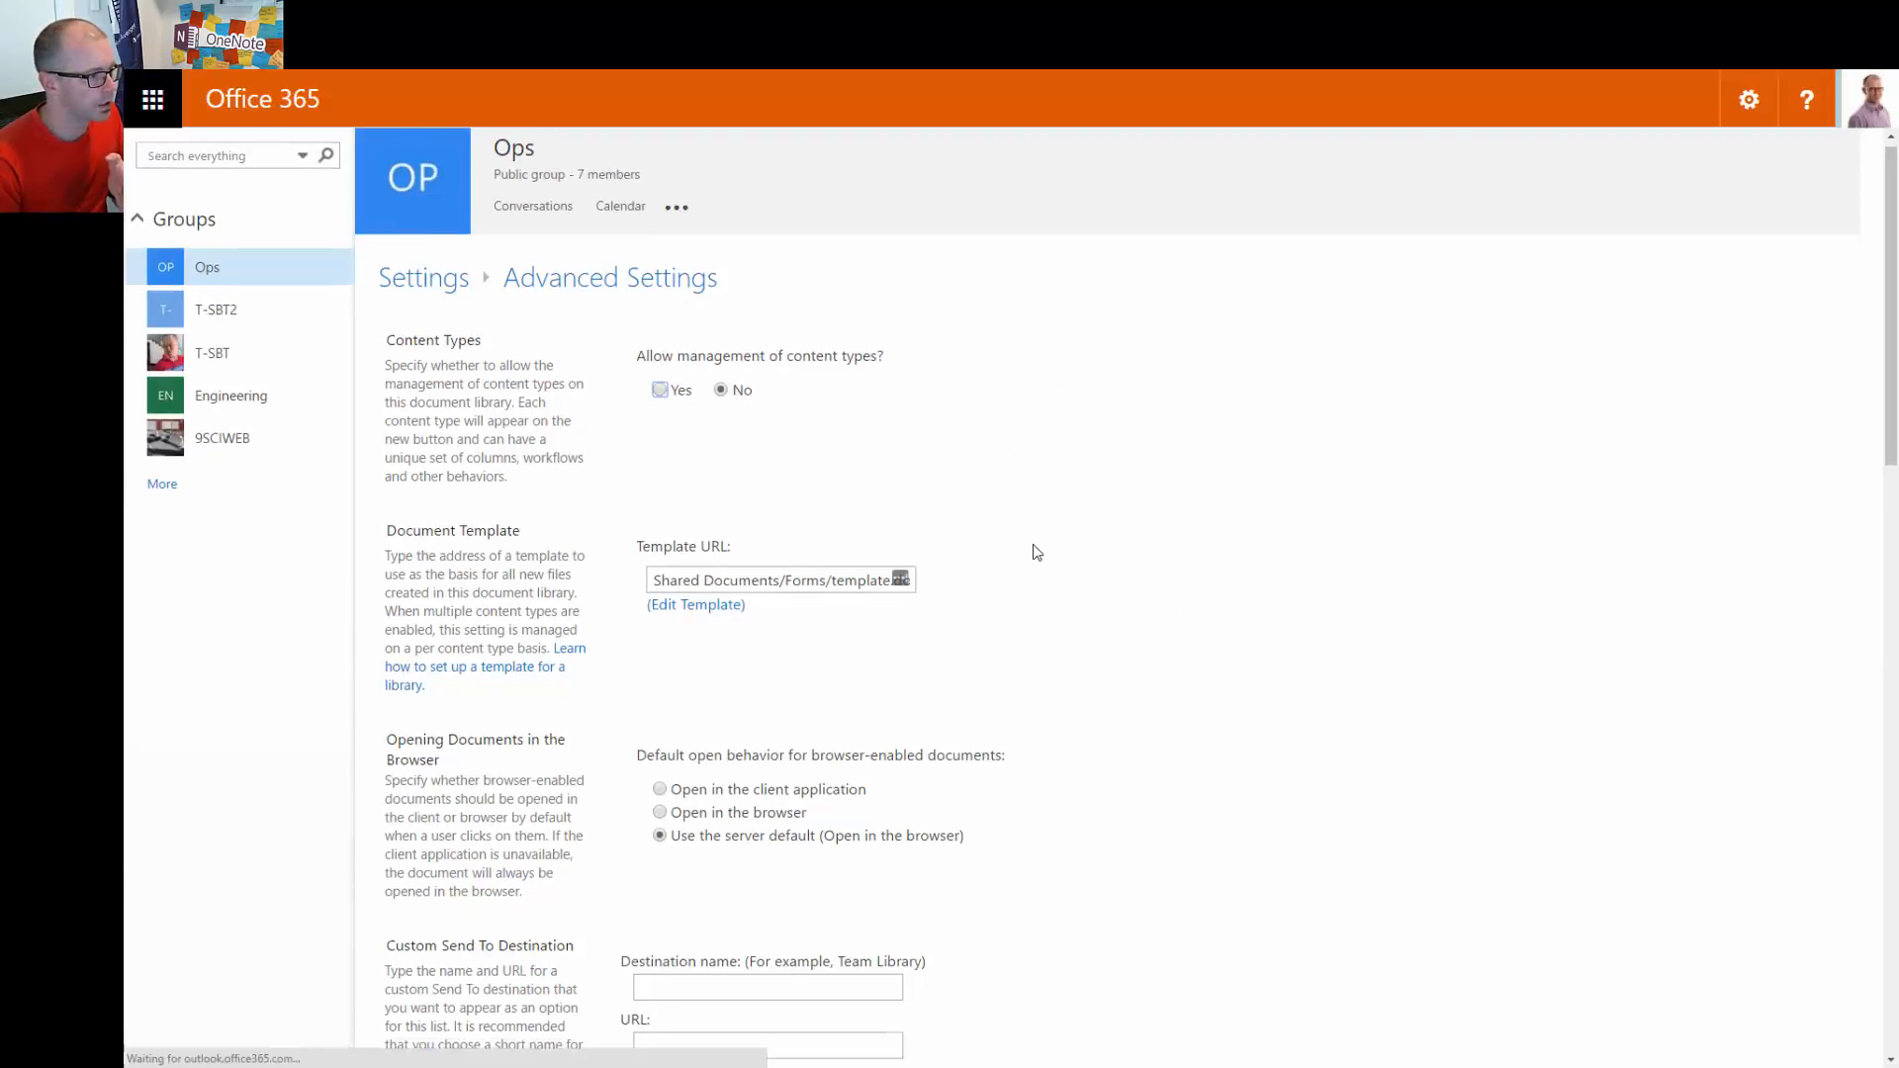
Look through the advanced settings, go back, and open Versioning settings
{"action": "scroll", "coordinate": [1037, 552], "scroll_direction": "down", "scroll_amount": 4}
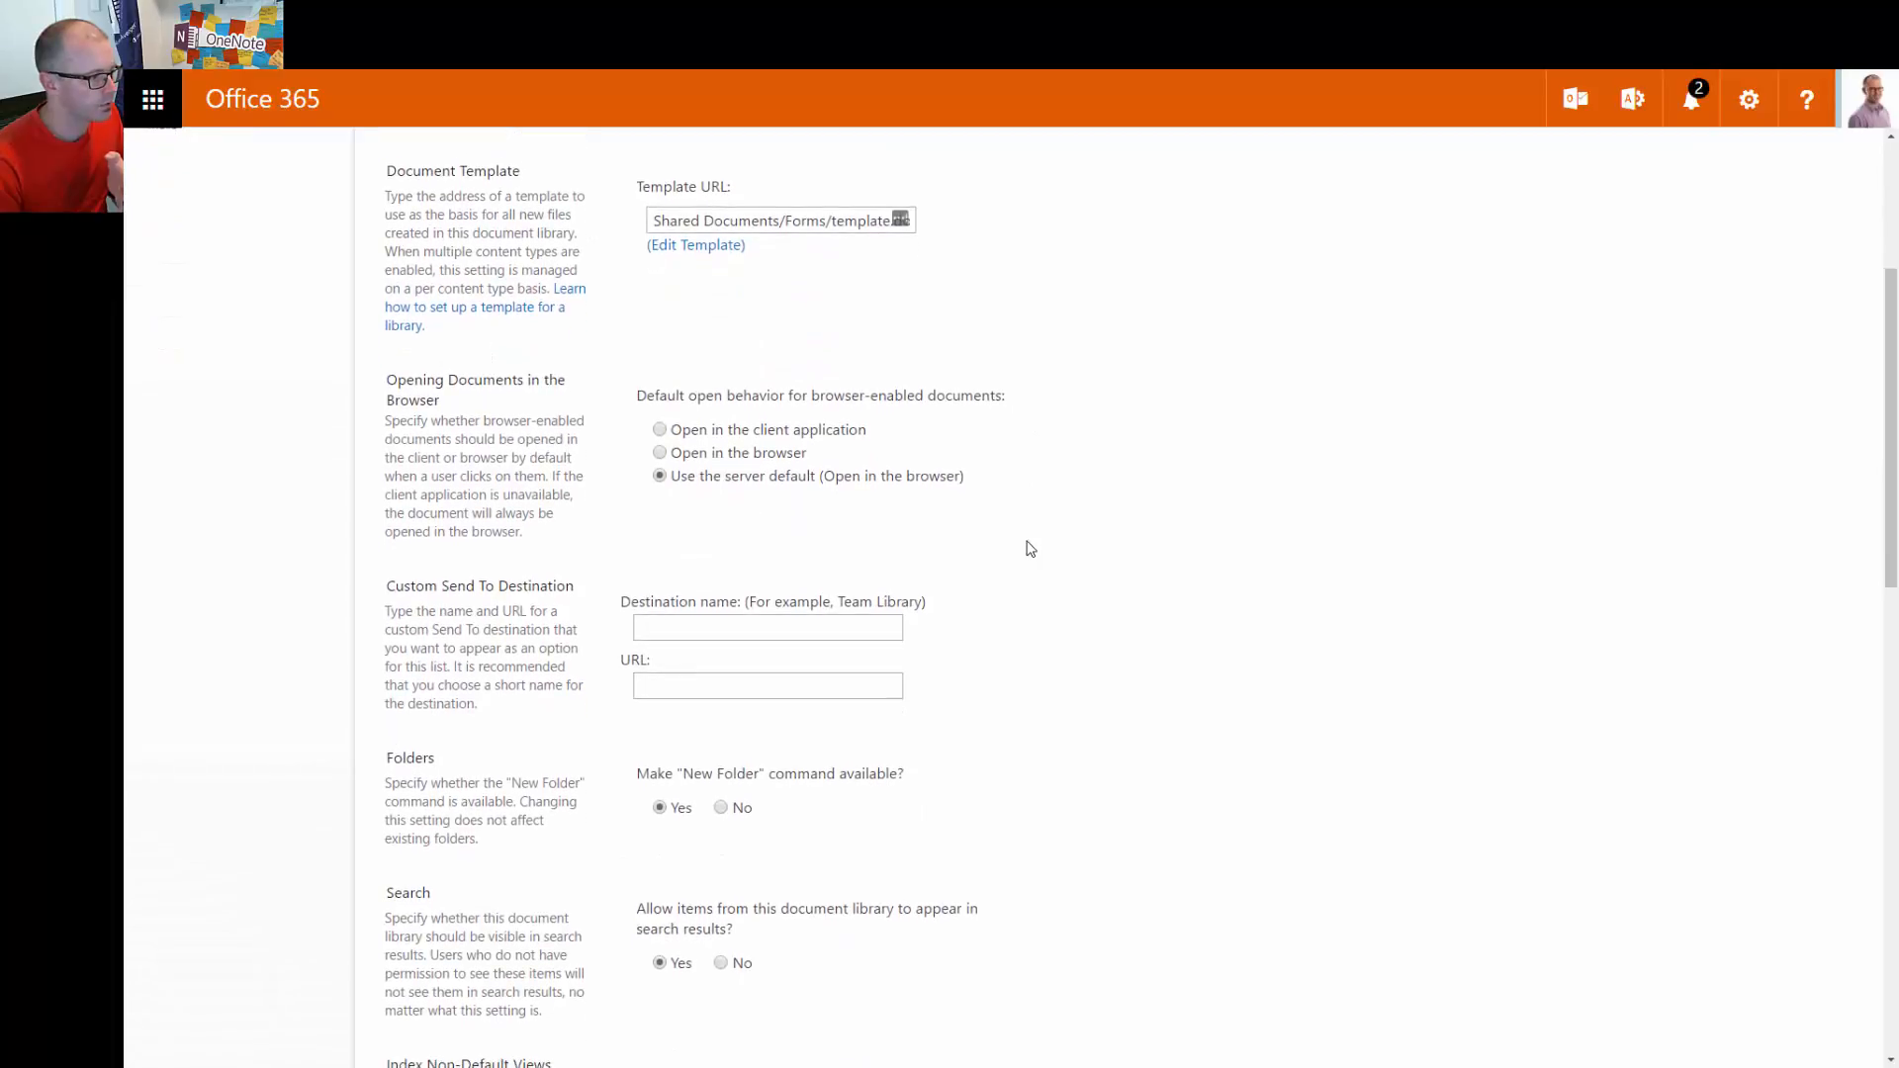
{"action": "scroll", "coordinate": [1031, 549], "scroll_direction": "down", "scroll_amount": 2}
{"action": "scroll", "coordinate": [1025, 547], "scroll_direction": "up", "scroll_amount": 3}
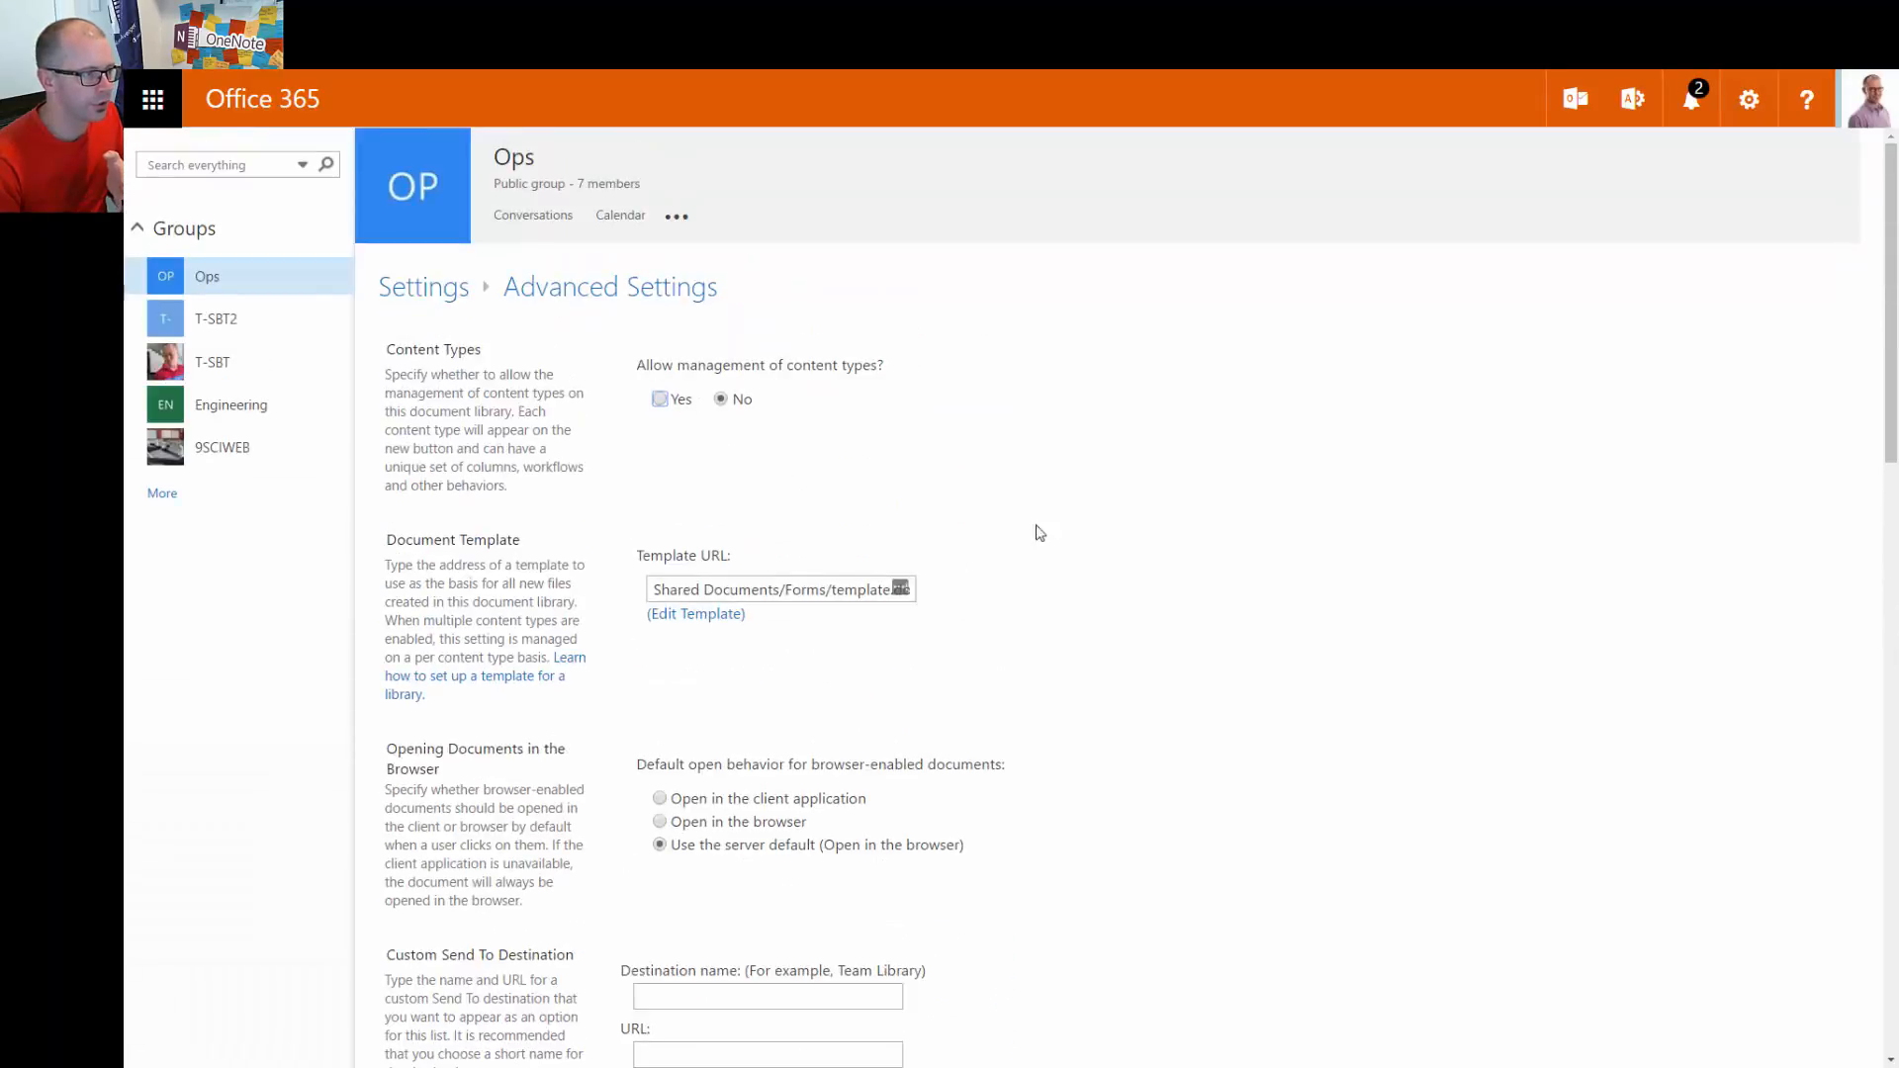
{"action": "key", "text": "alt+Left"}
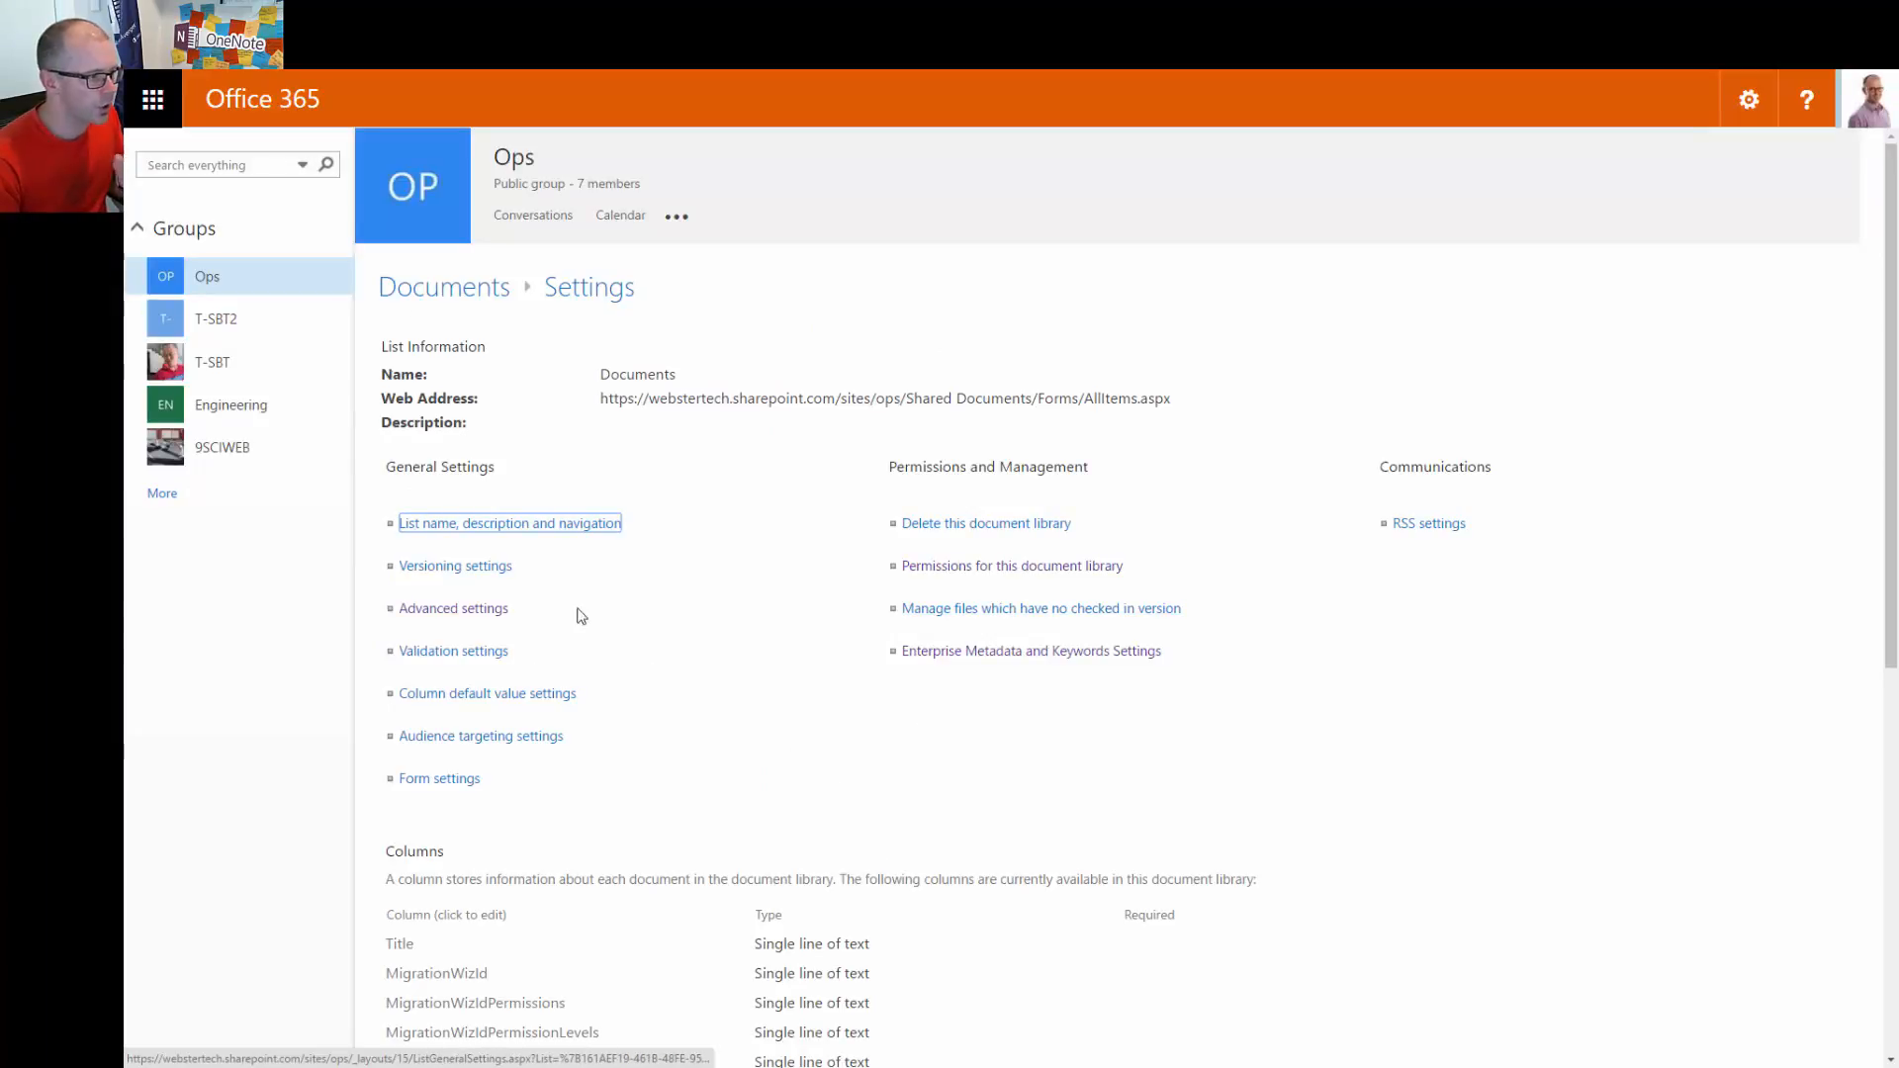
{"action": "left_click", "coordinate": [488, 572]}
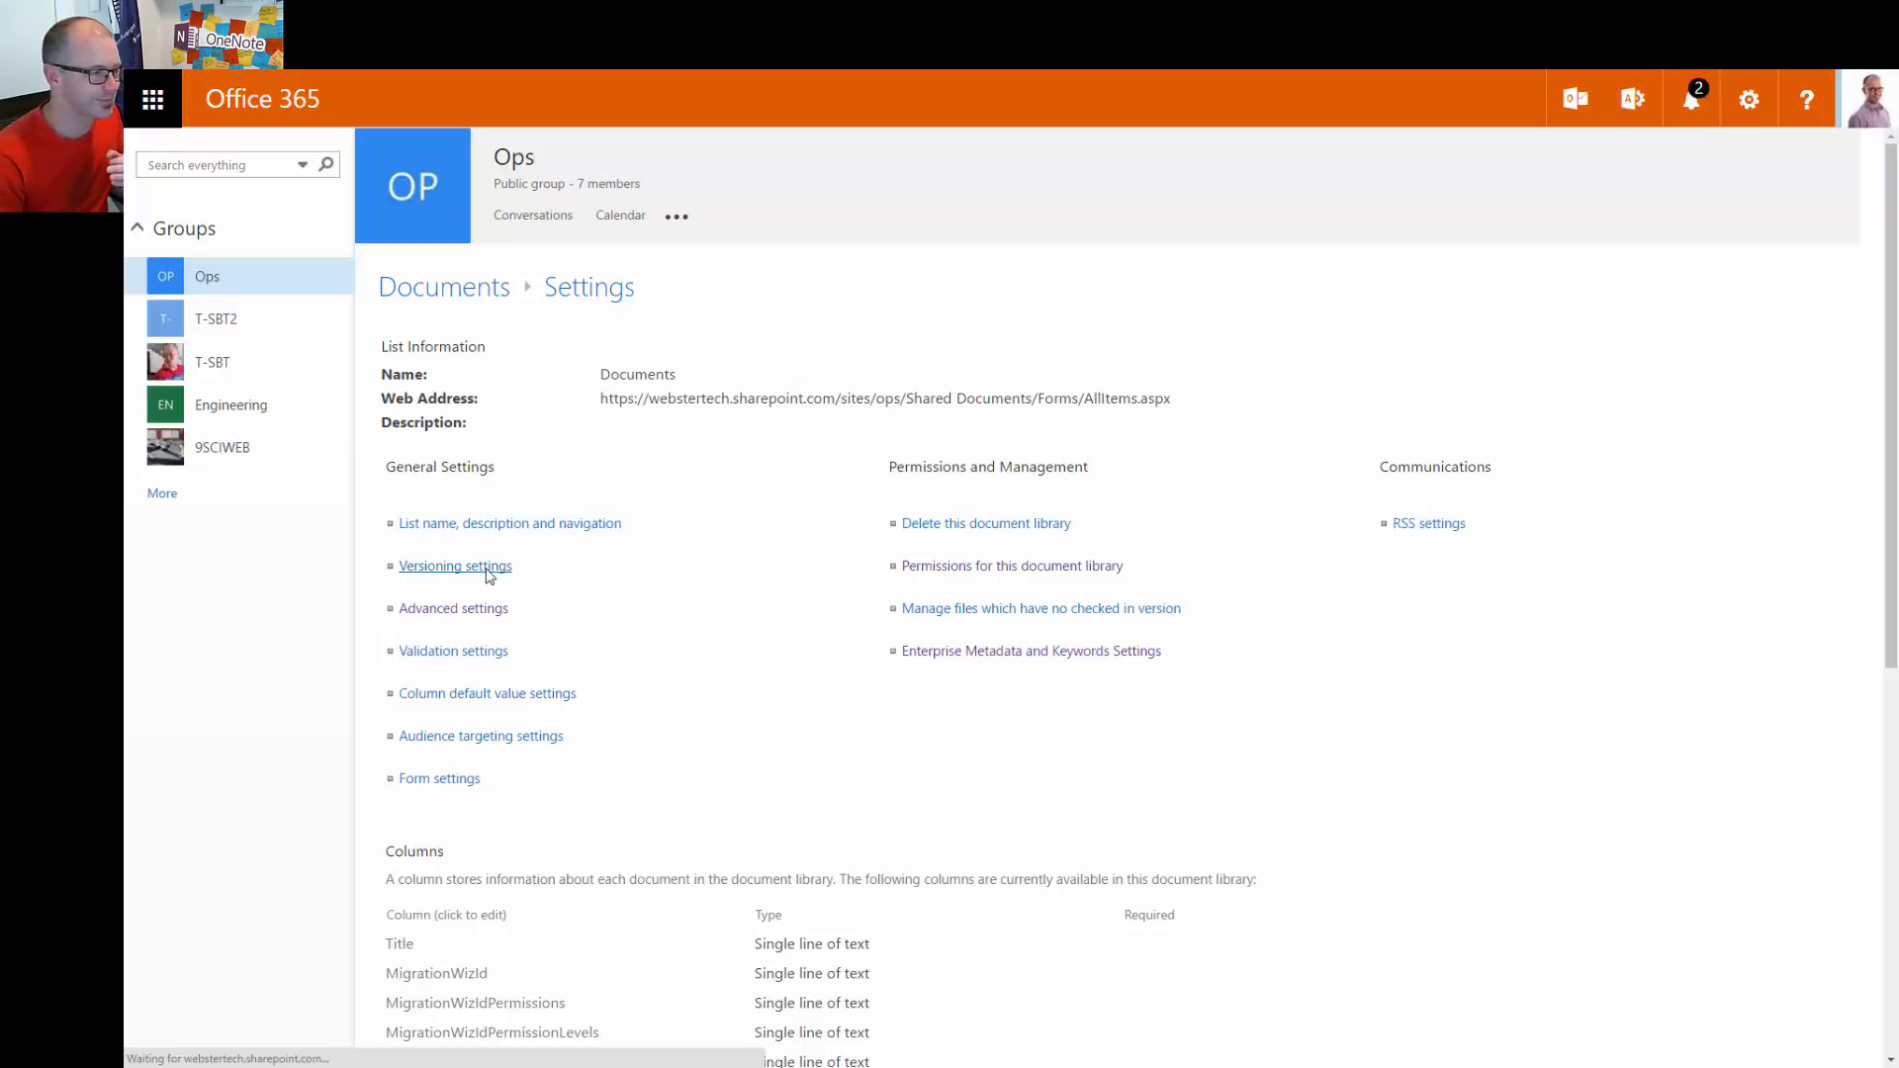
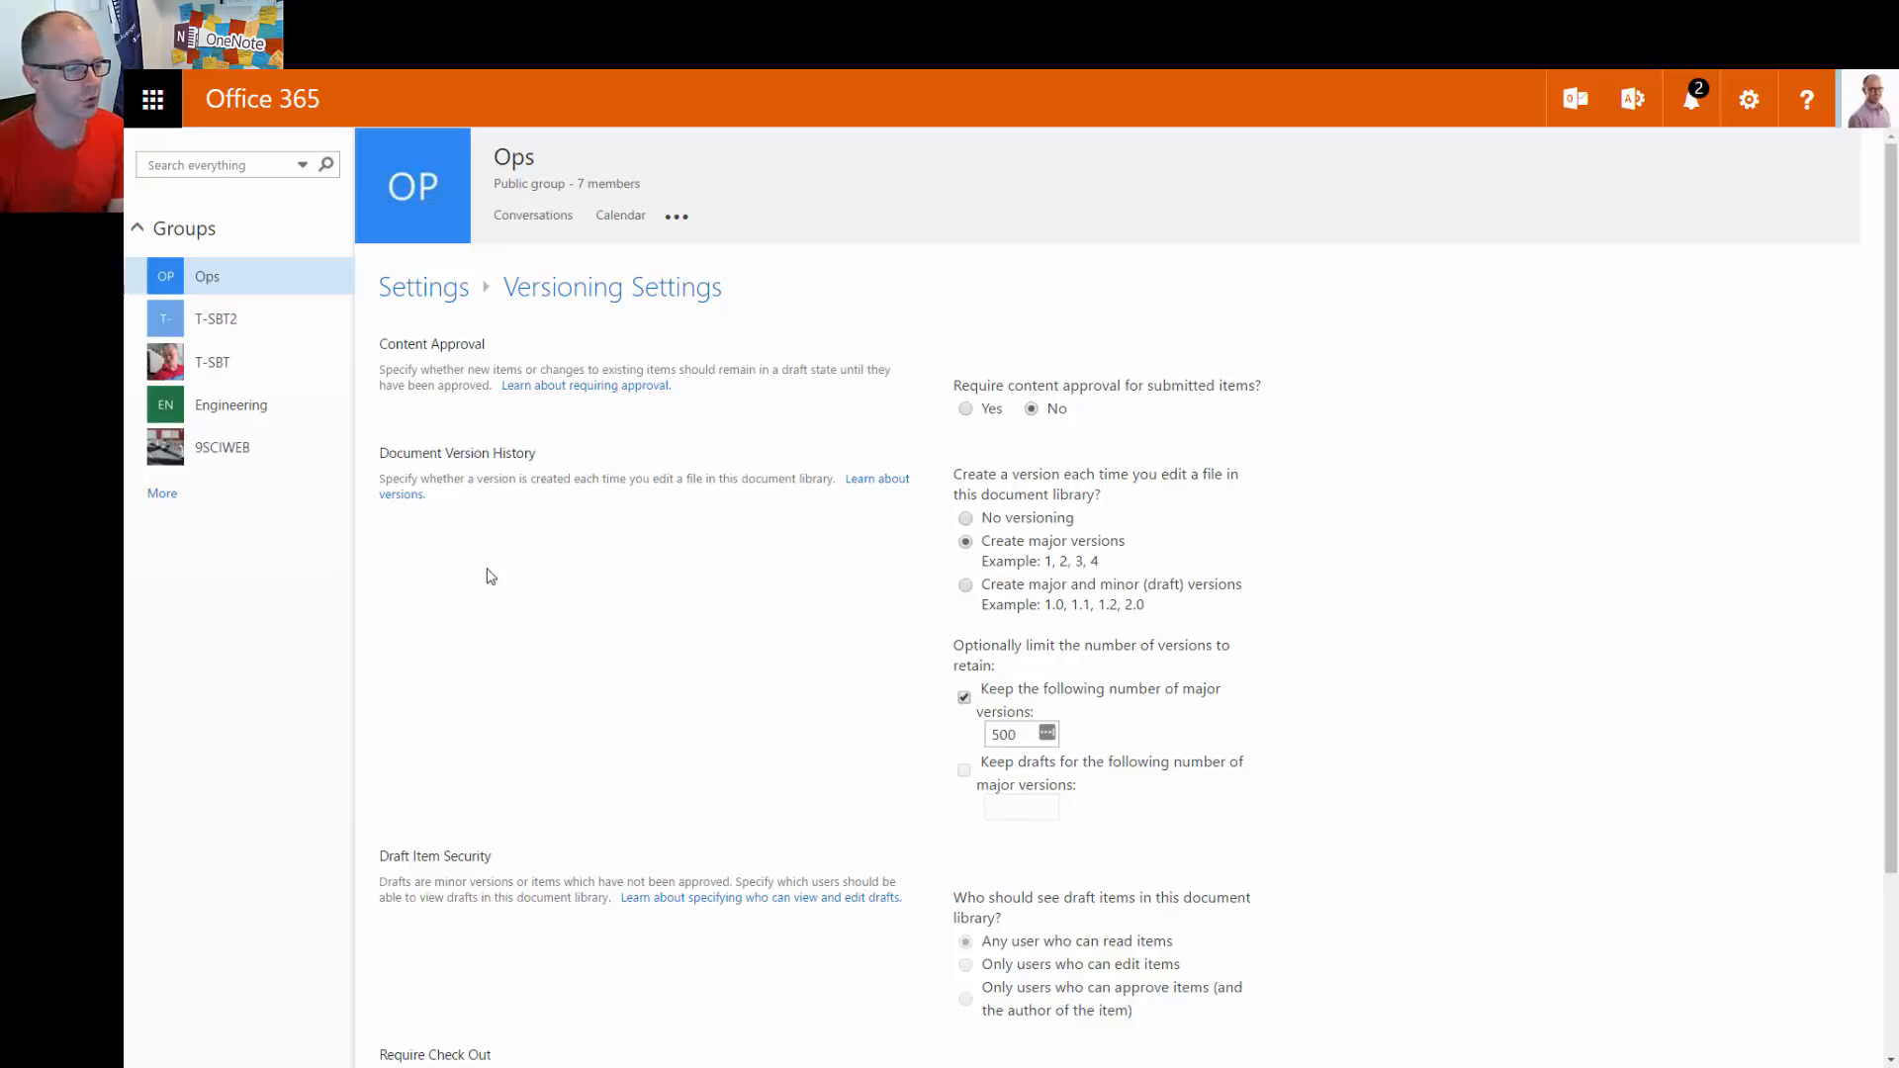
Set content approval to Yes and choose major and minor (draft) versions, then review the remaining options
{"action": "left_click", "coordinate": [965, 410]}
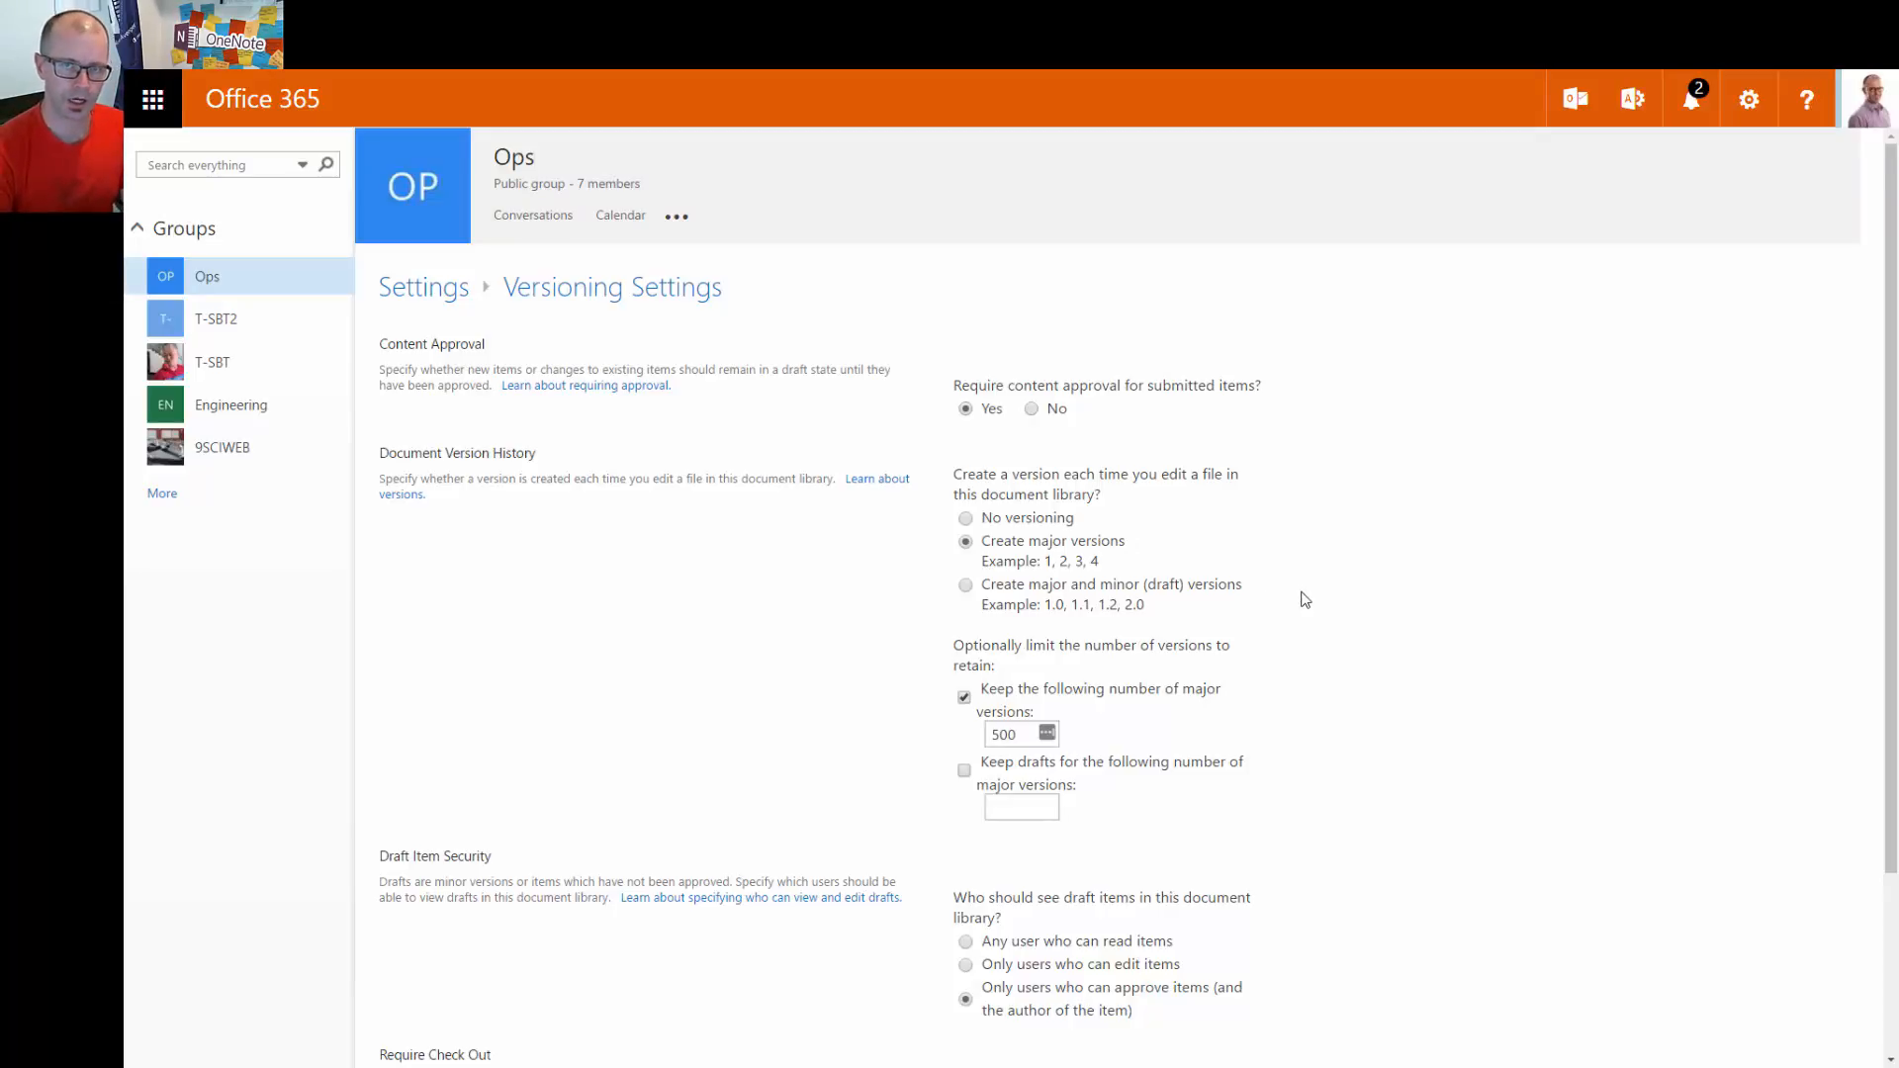
{"action": "left_click", "coordinate": [966, 586]}
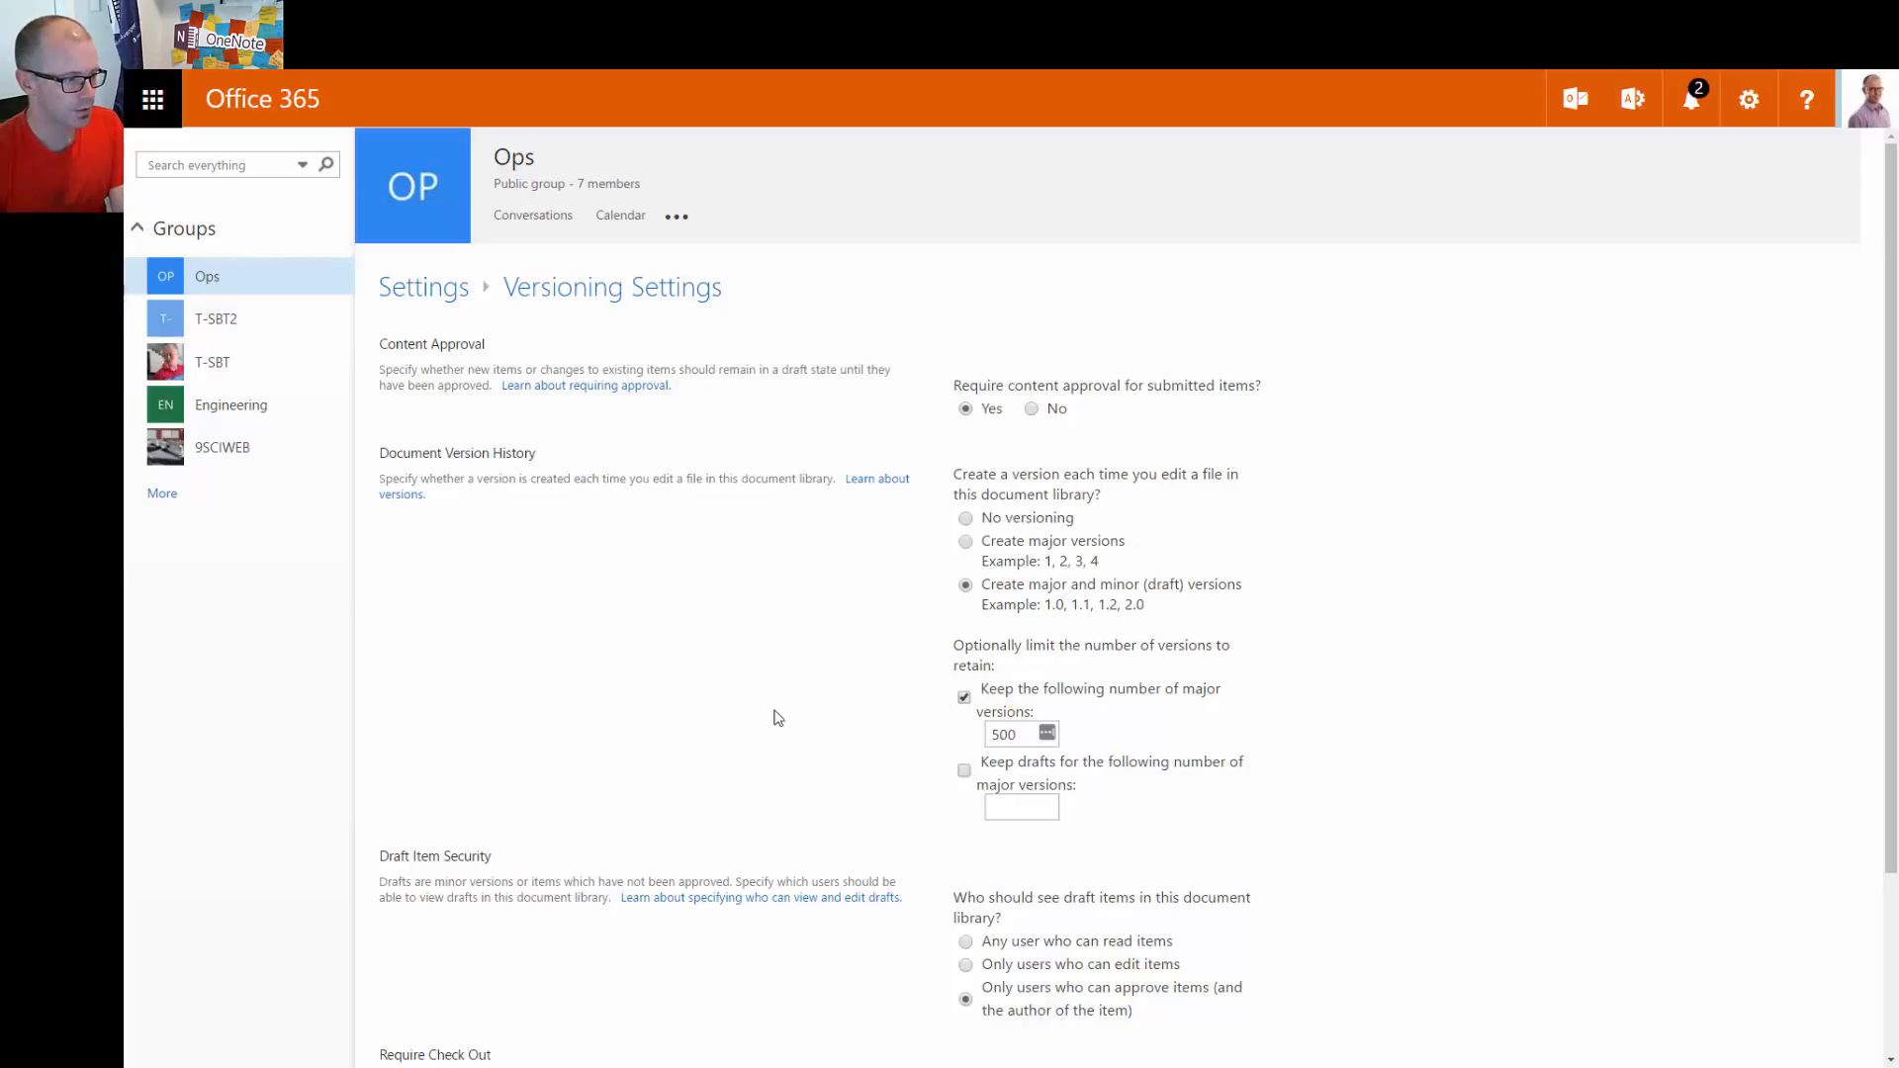
{"action": "scroll", "coordinate": [778, 705], "scroll_direction": "down", "scroll_amount": 1}
{"action": "scroll", "coordinate": [777, 682], "scroll_direction": "down", "scroll_amount": 2}
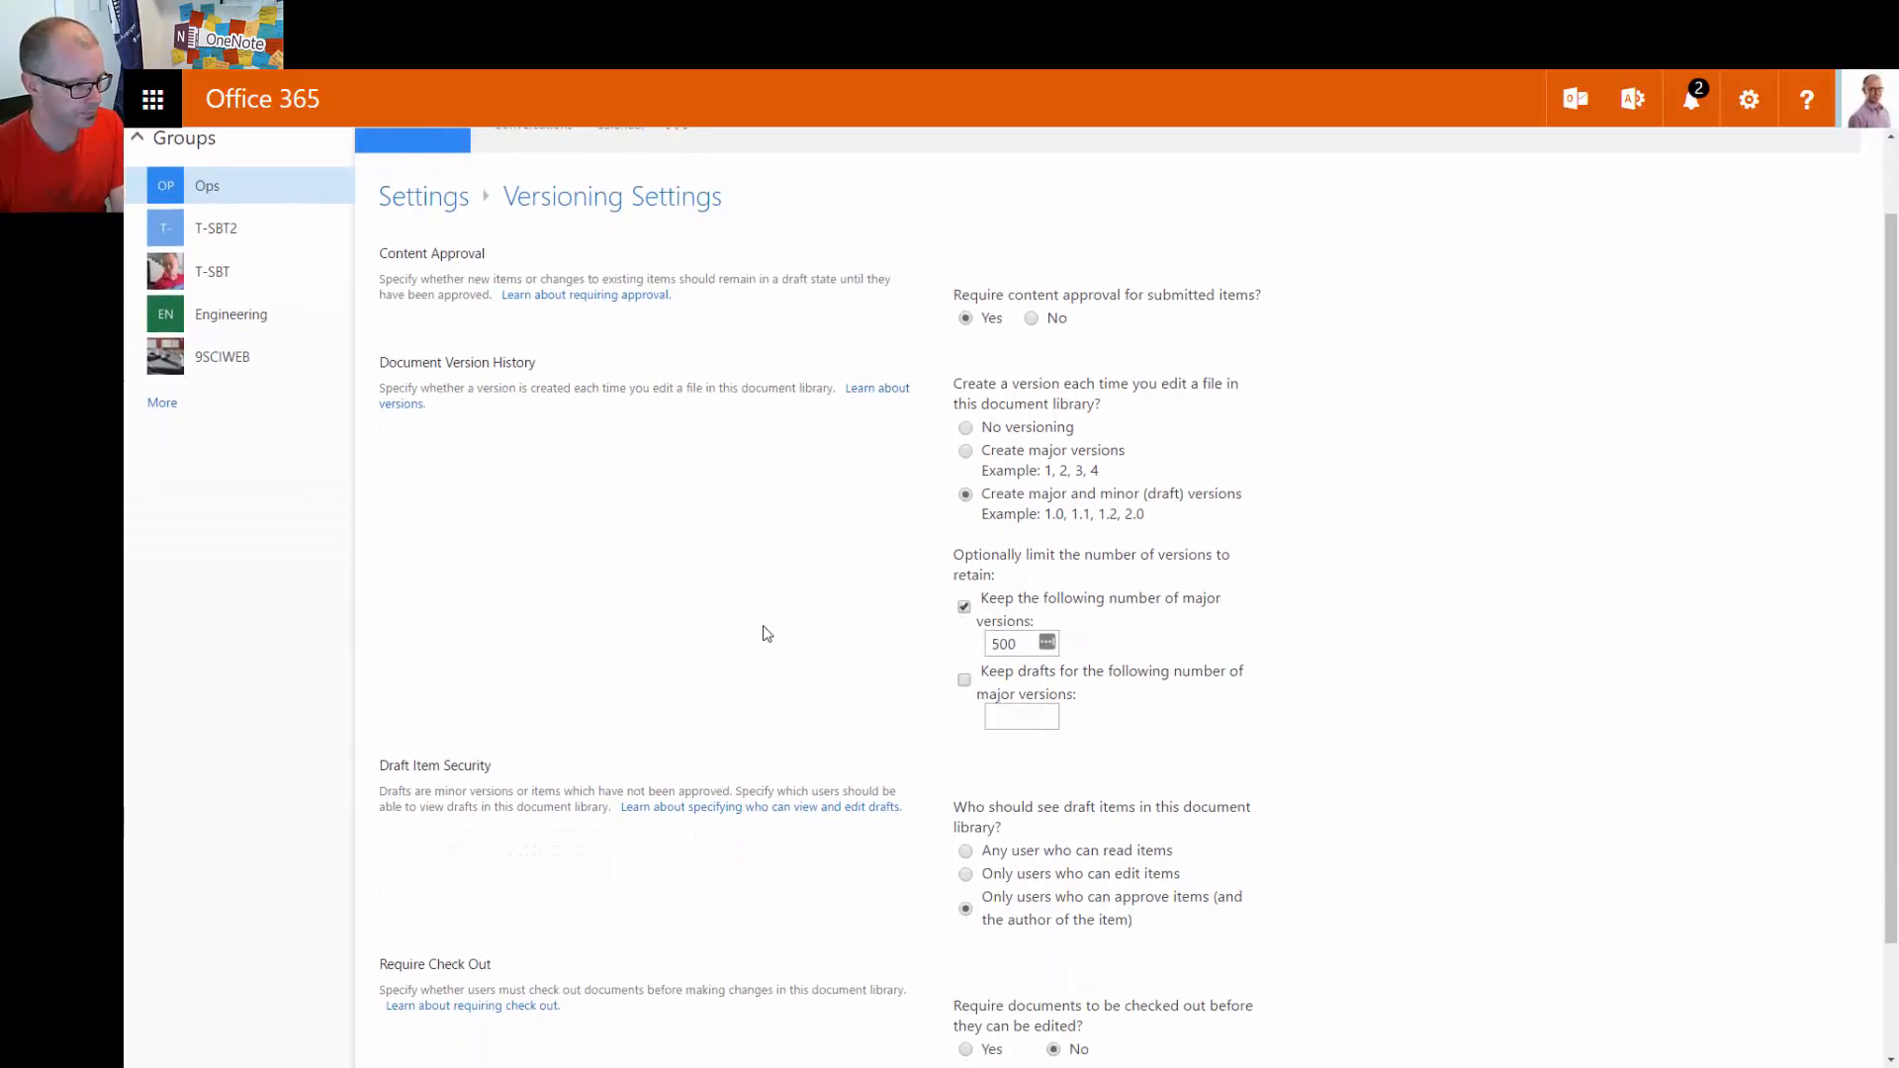
{"action": "scroll", "coordinate": [950, 807], "scroll_direction": "down", "scroll_amount": 1}
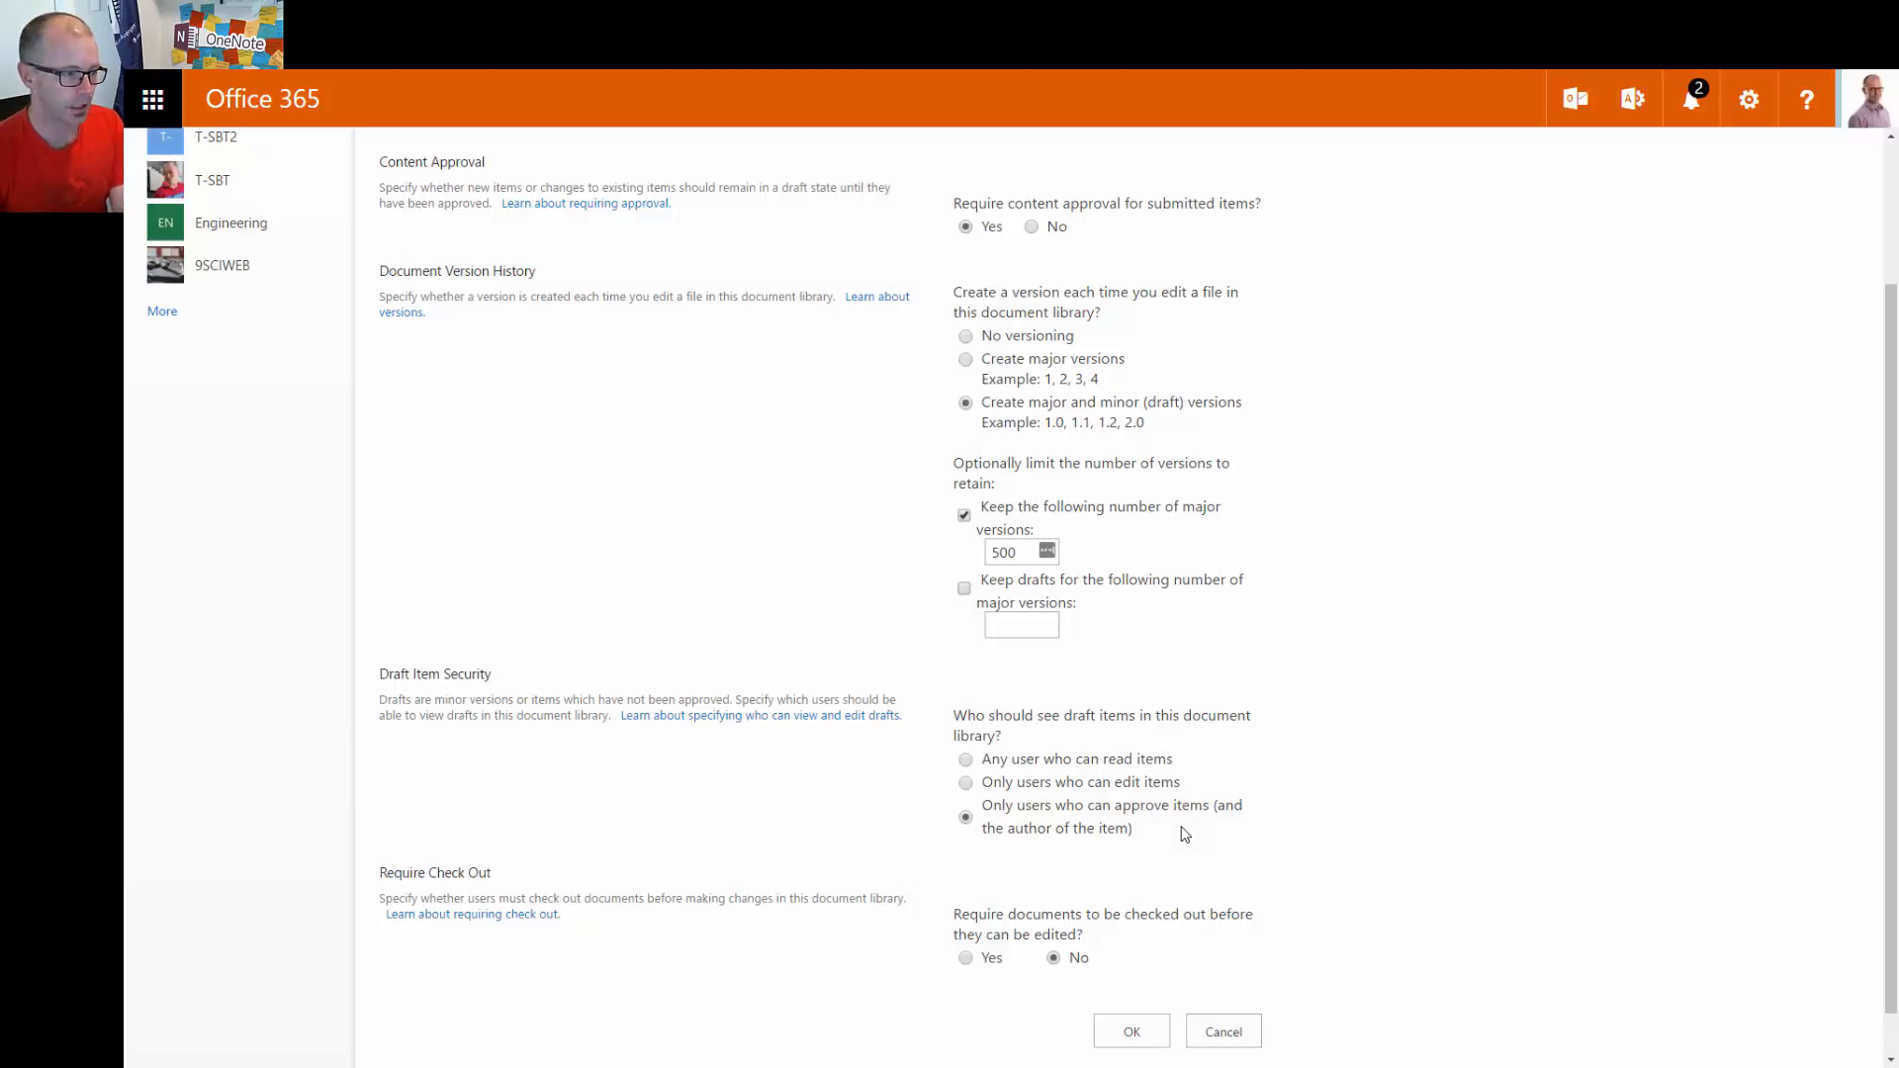
{"action": "scroll", "coordinate": [1464, 849], "scroll_direction": "down", "scroll_amount": 1}
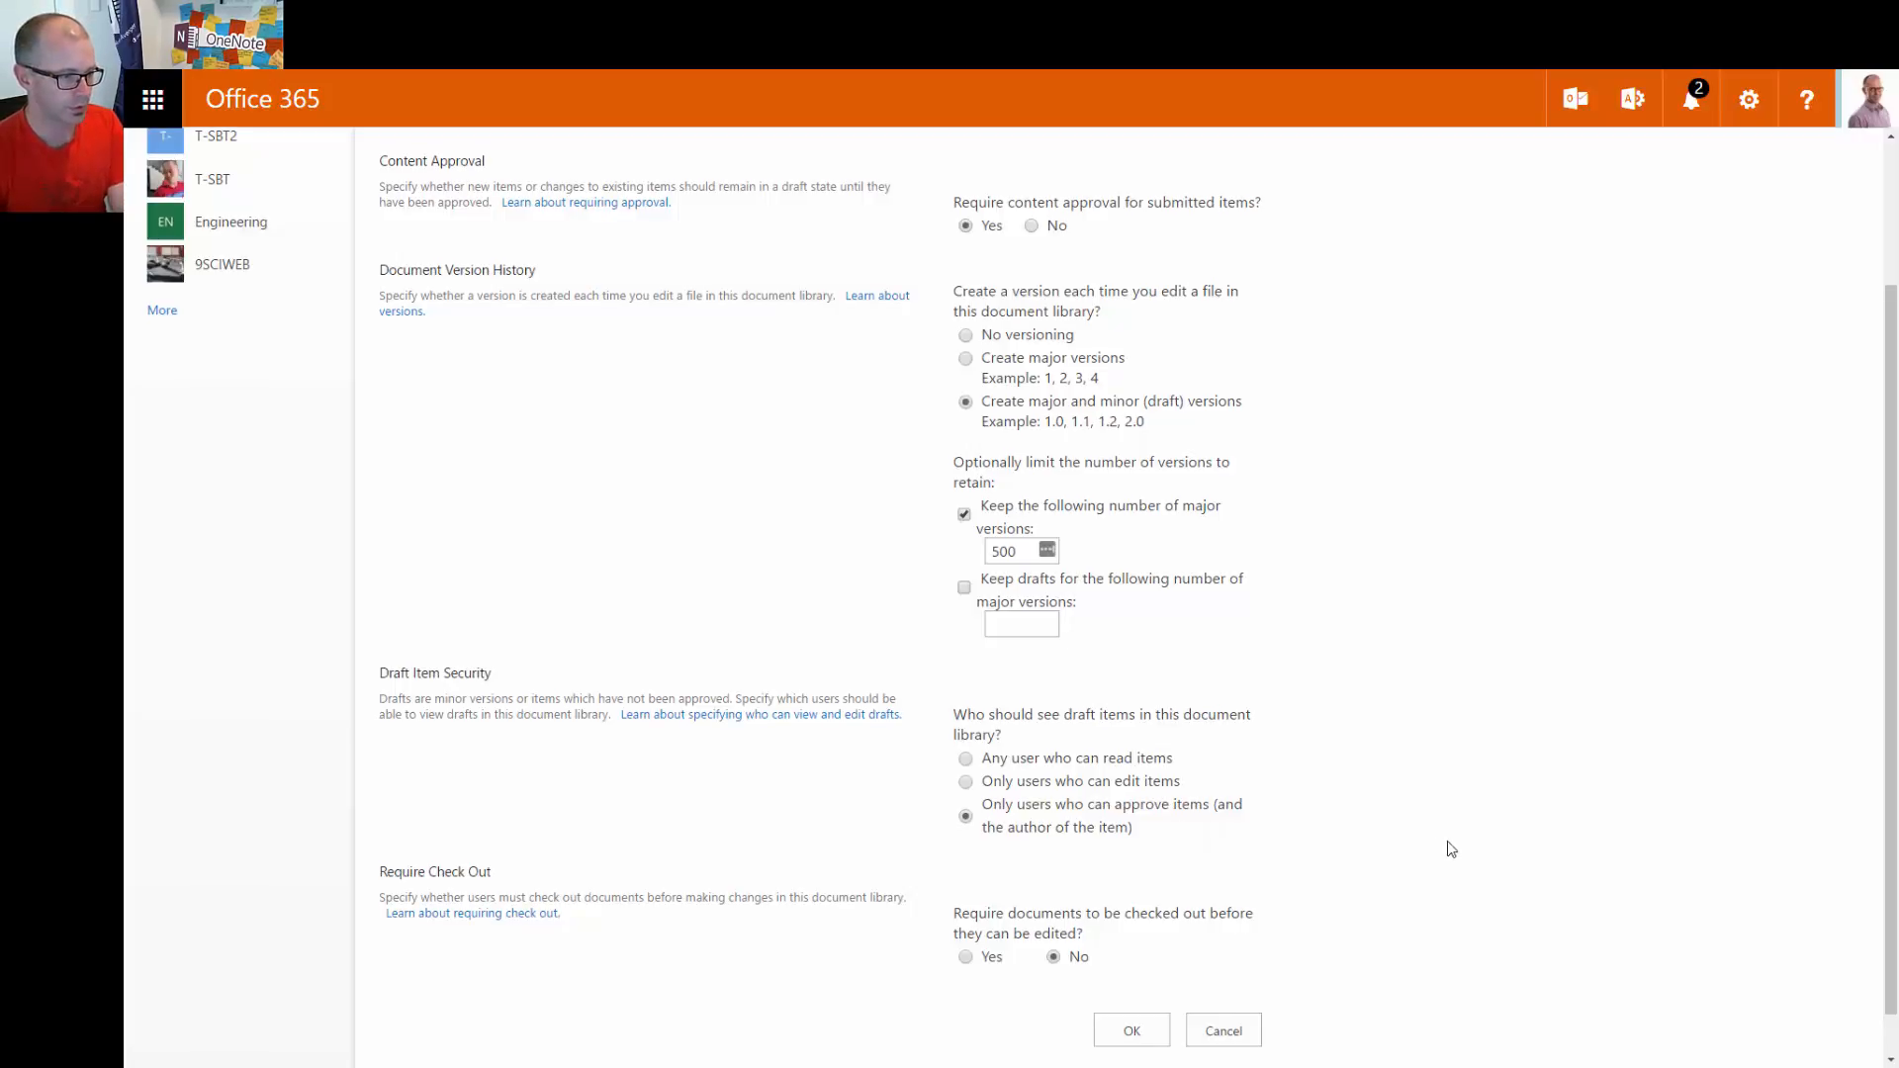
Save the versioning settings and return to the Documents library
{"action": "left_click", "coordinate": [1138, 986]}
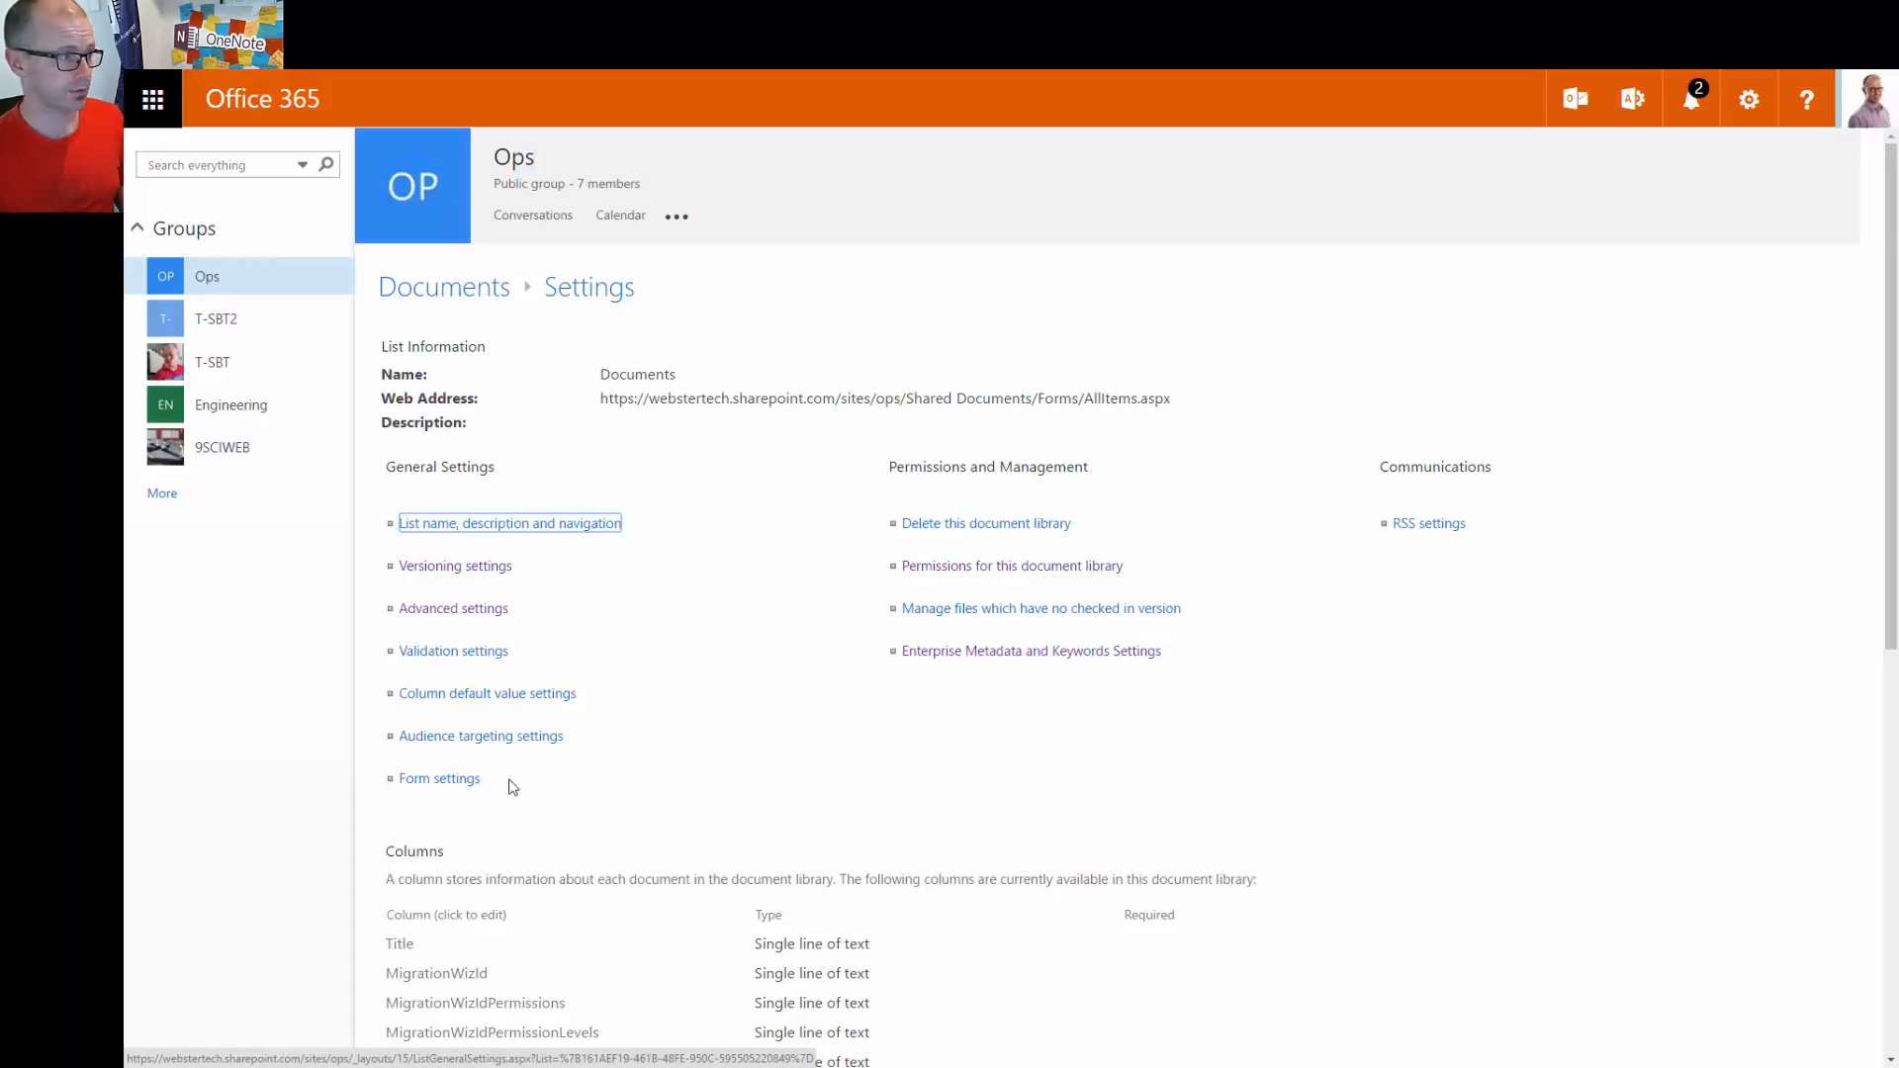
{"action": "left_click", "coordinate": [419, 292]}
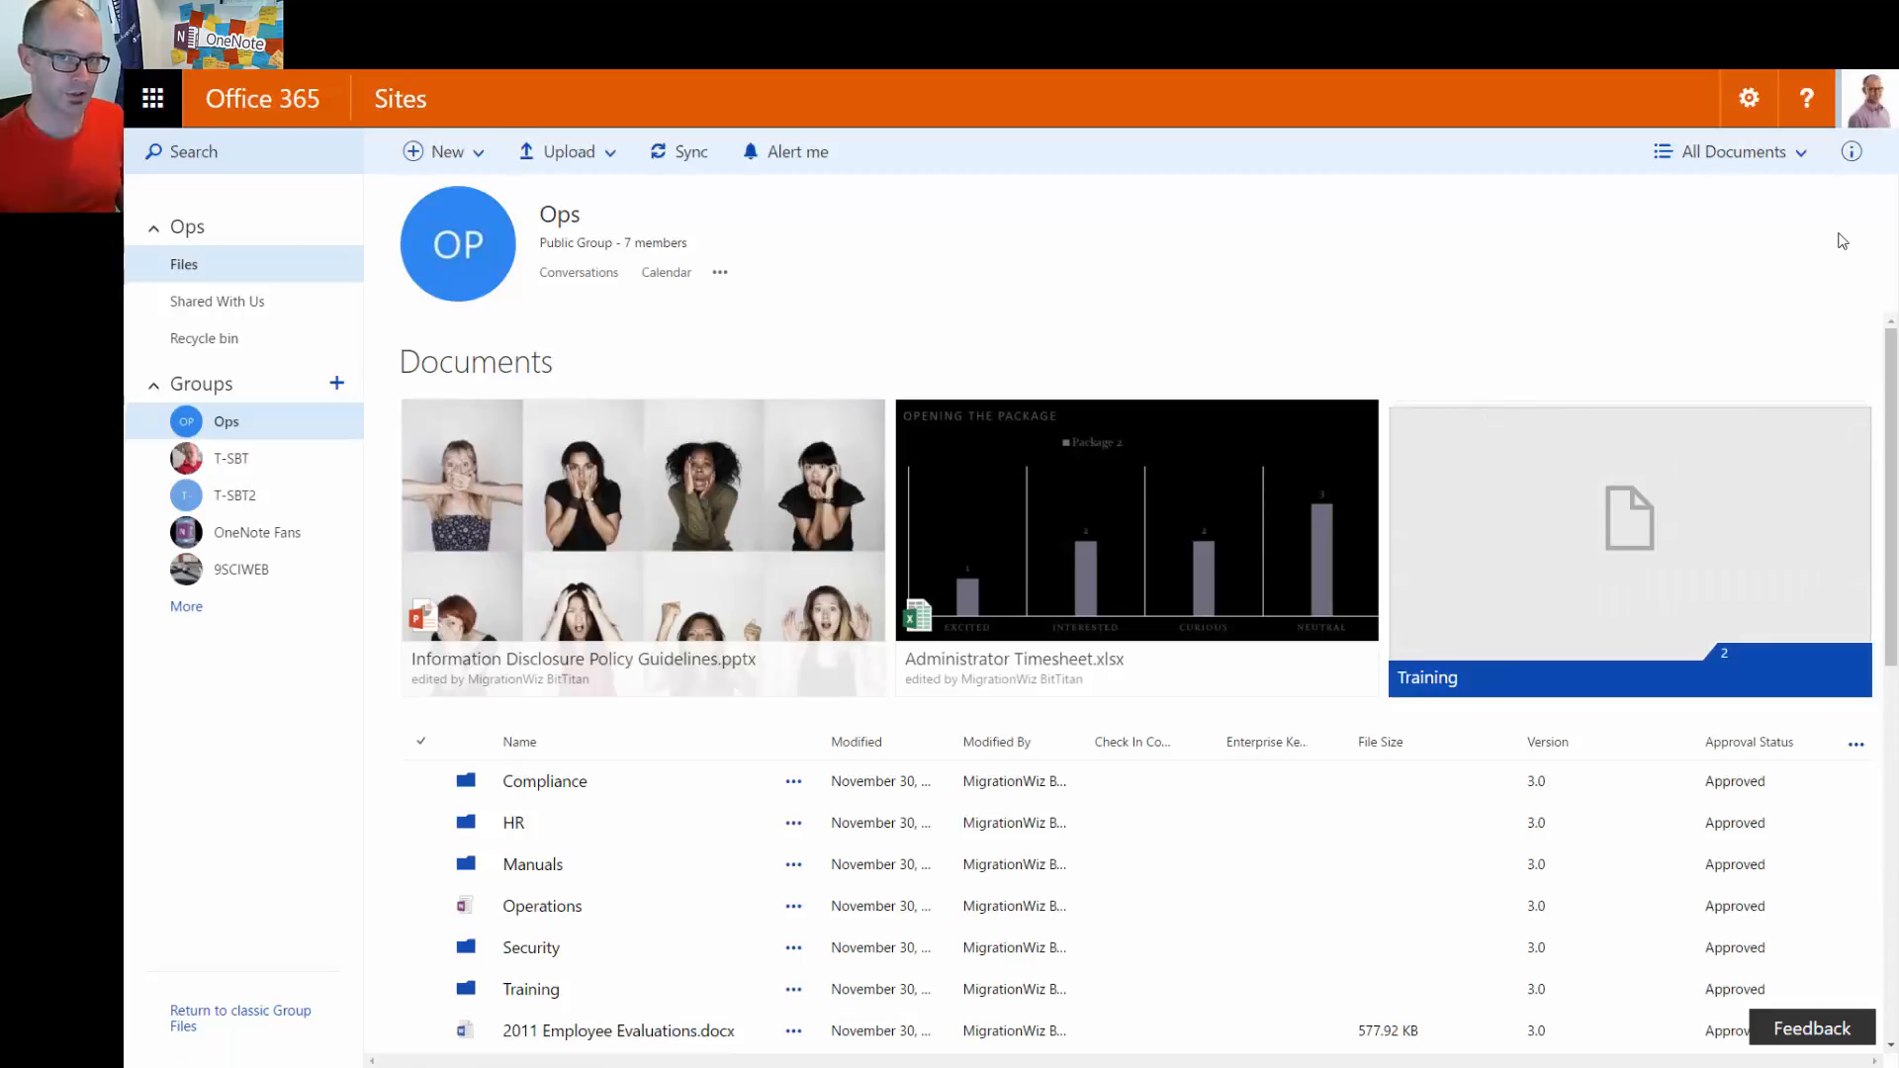
{"action": "left_click", "coordinate": [1744, 158]}
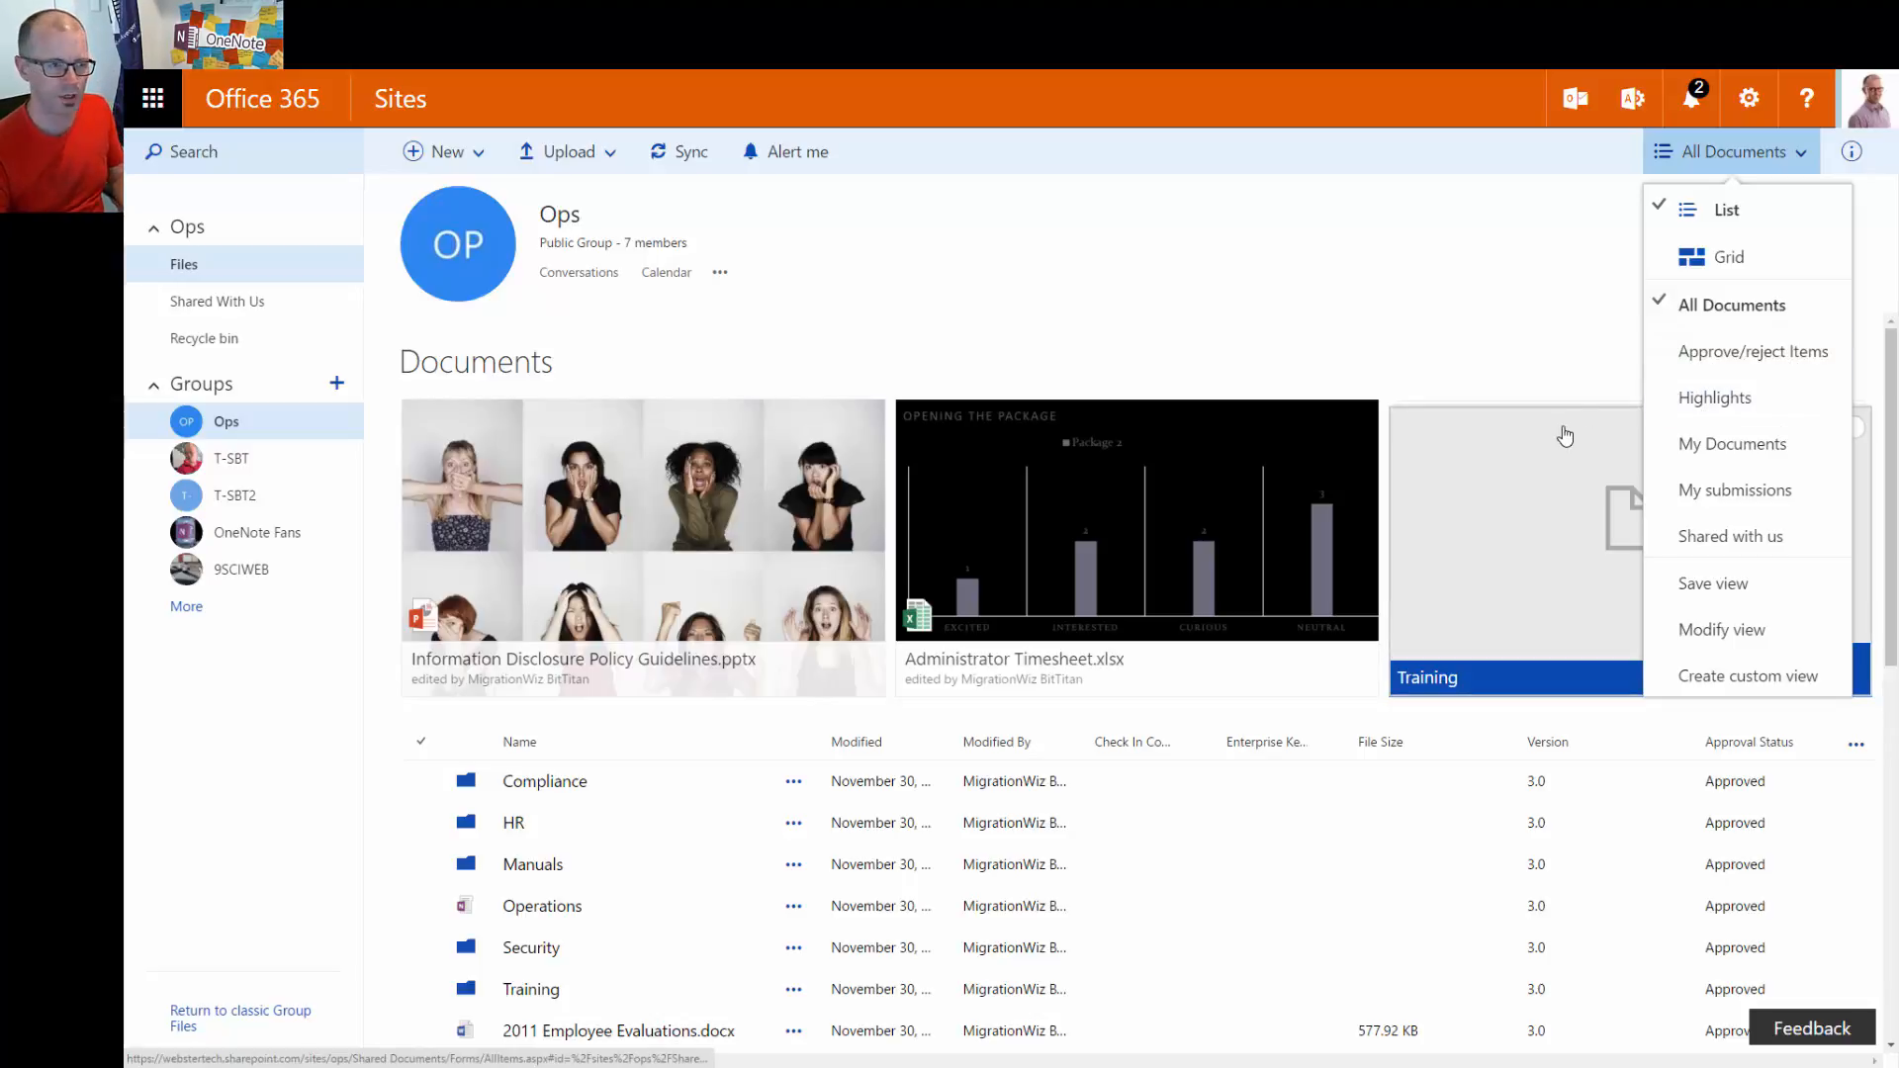
{"action": "left_click", "coordinate": [1419, 277]}
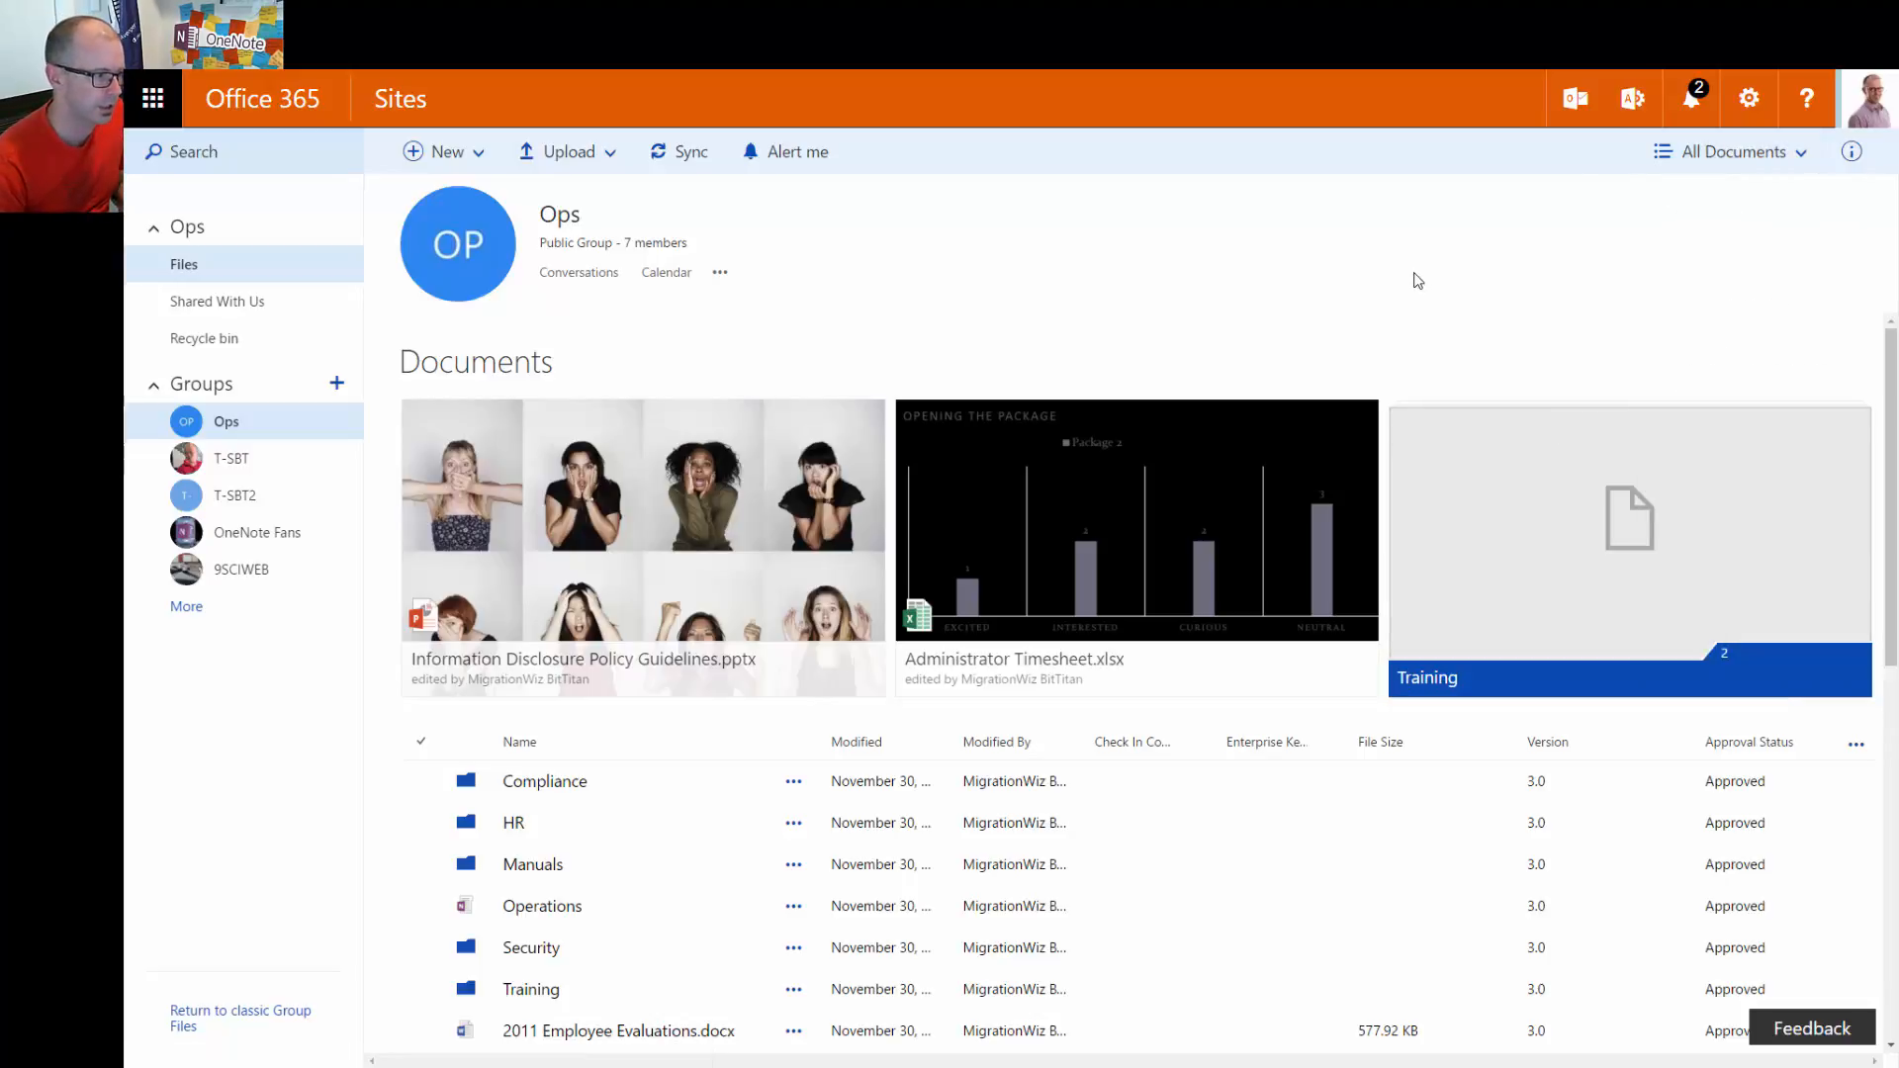
{"action": "scroll", "coordinate": [991, 813], "scroll_direction": "down", "scroll_amount": 1}
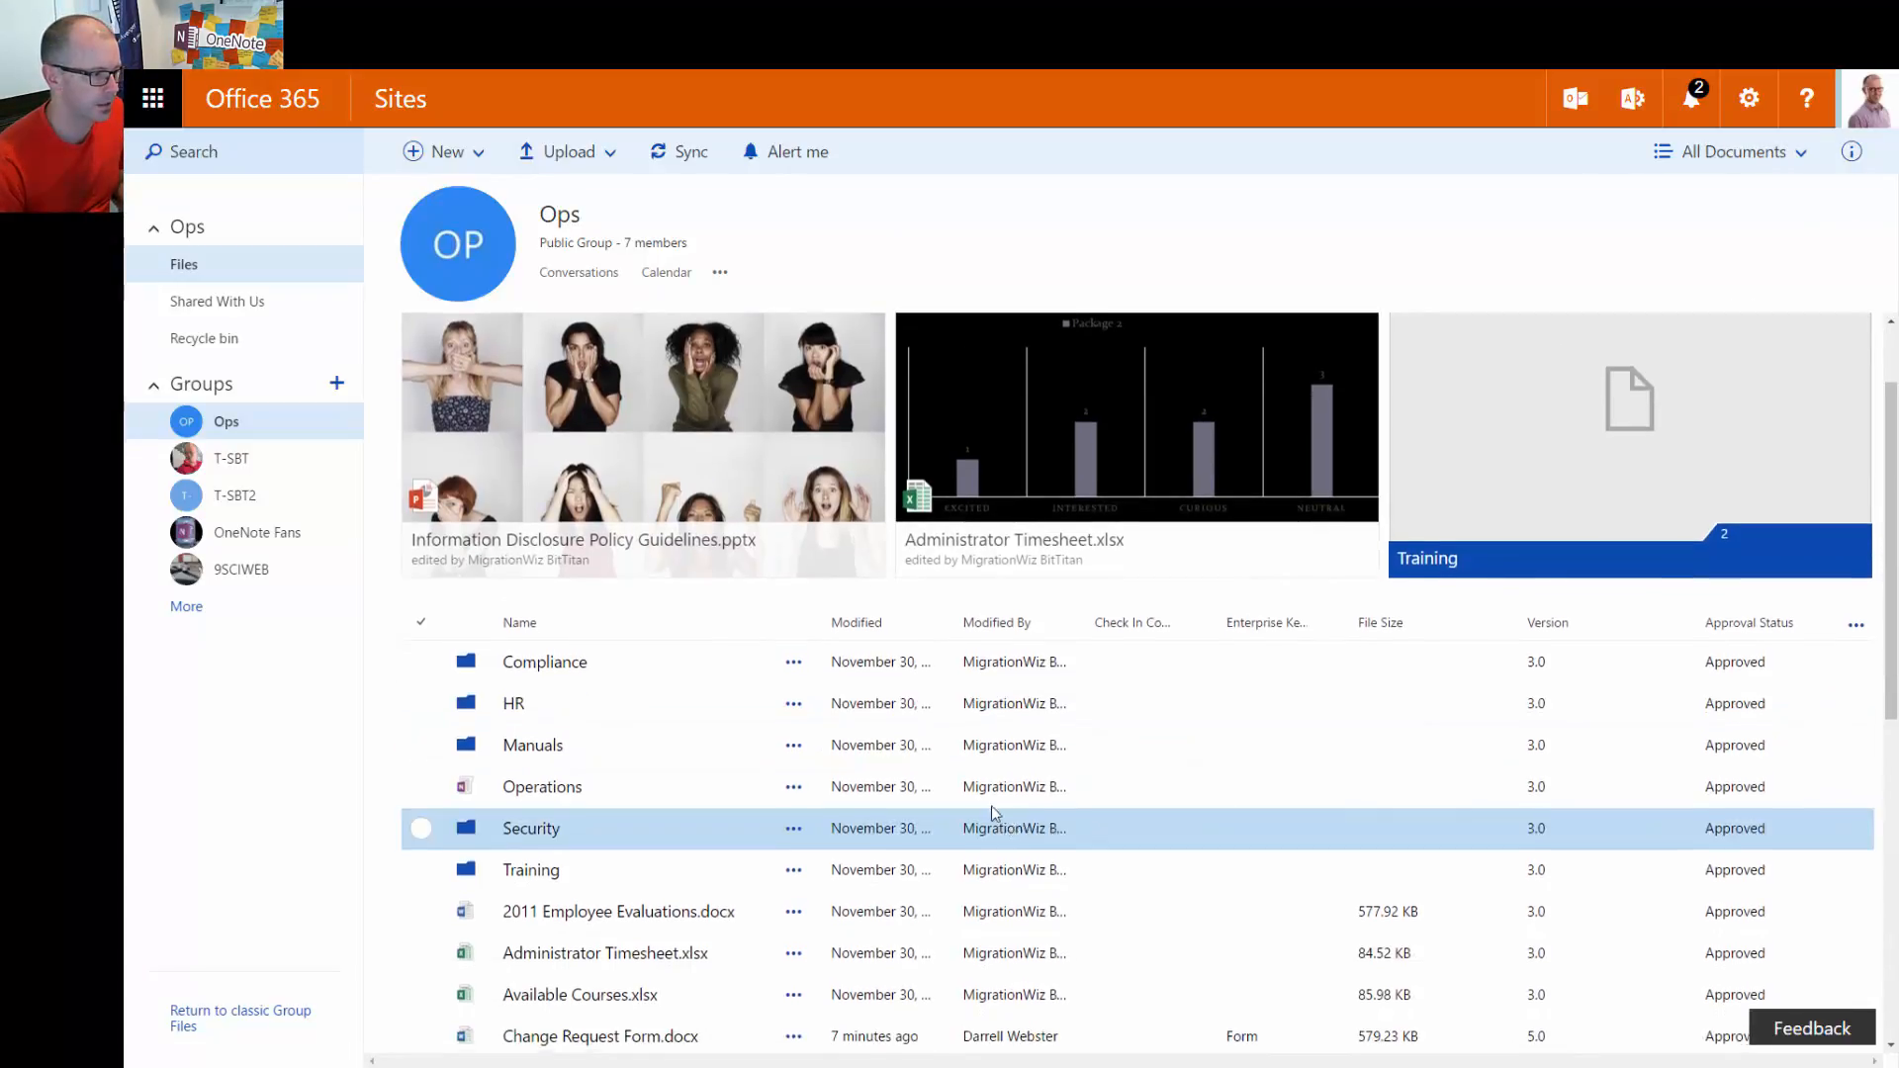
Open 2011 Employee Evaluations.docx and switch it to editing in Word Online
{"action": "left_click", "coordinate": [422, 902]}
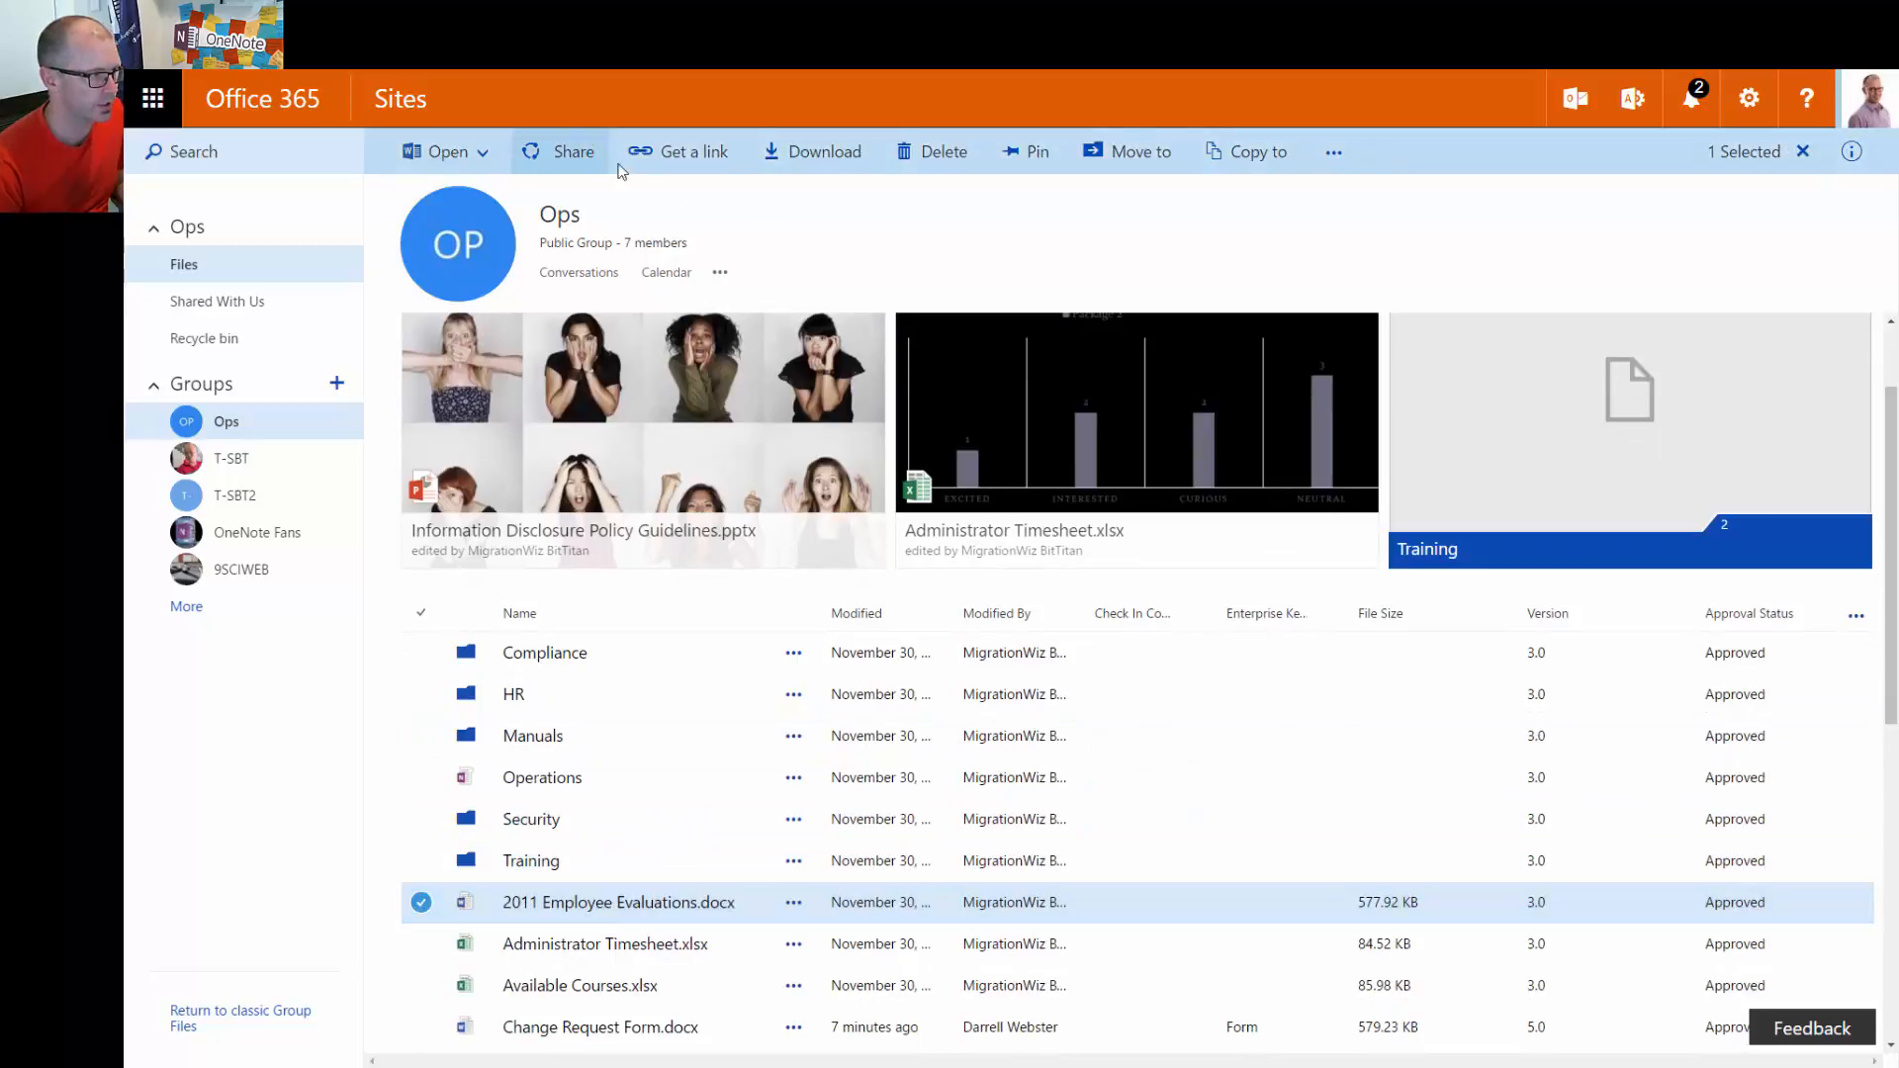
{"action": "left_click", "coordinate": [599, 912]}
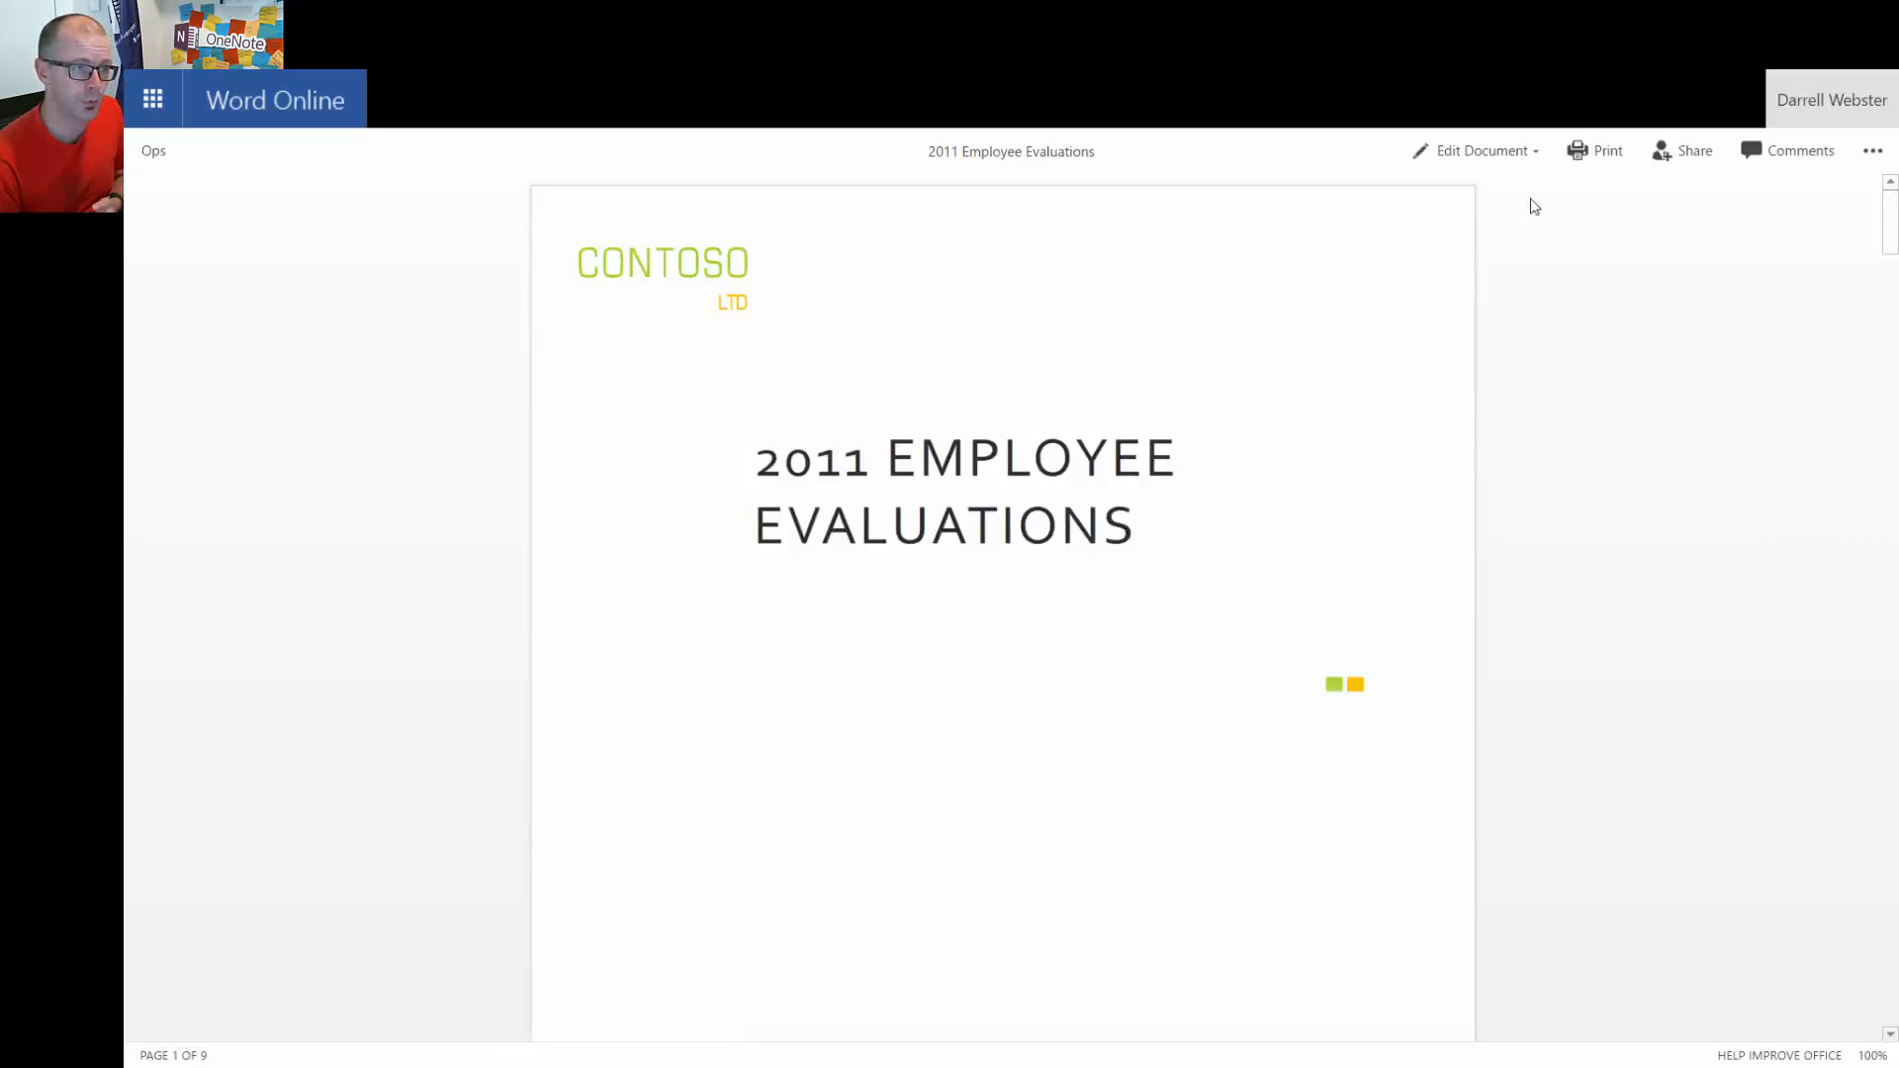
{"action": "left_click", "coordinate": [1510, 150]}
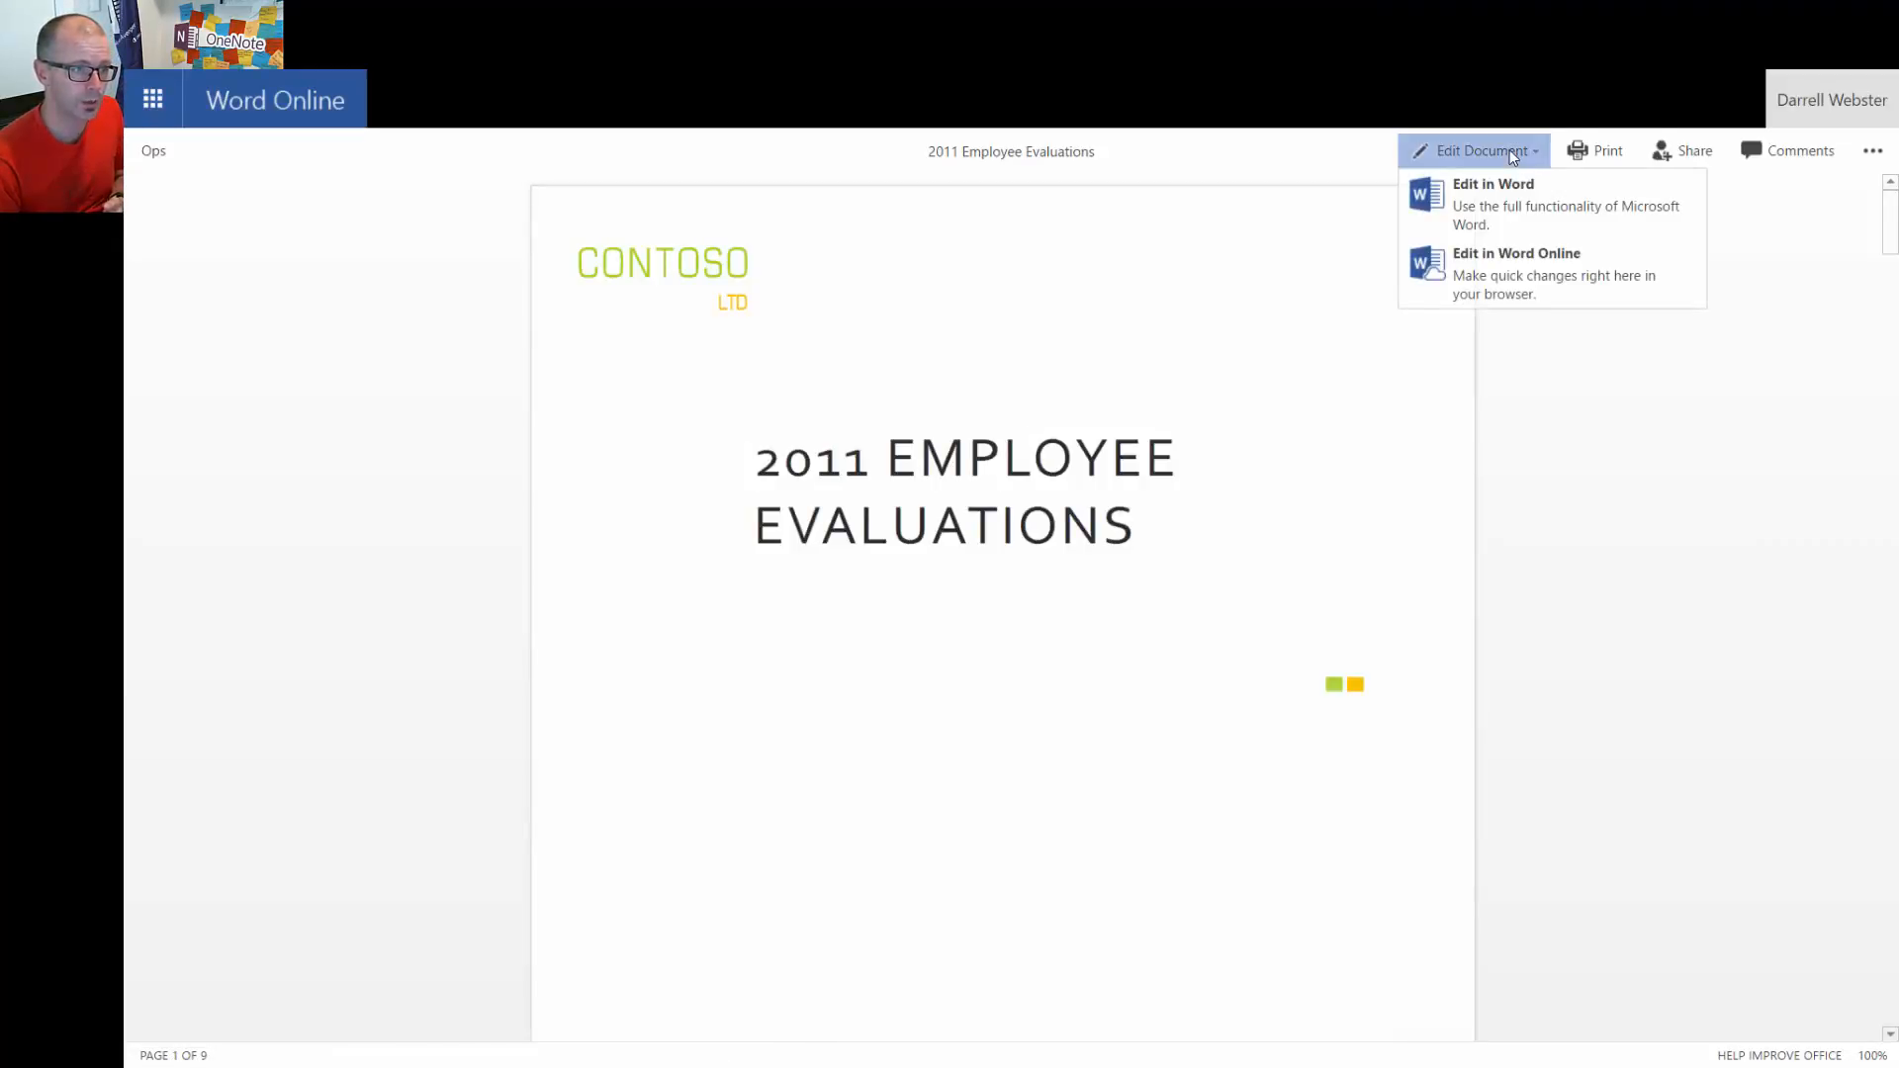
{"action": "left_click", "coordinate": [1513, 267]}
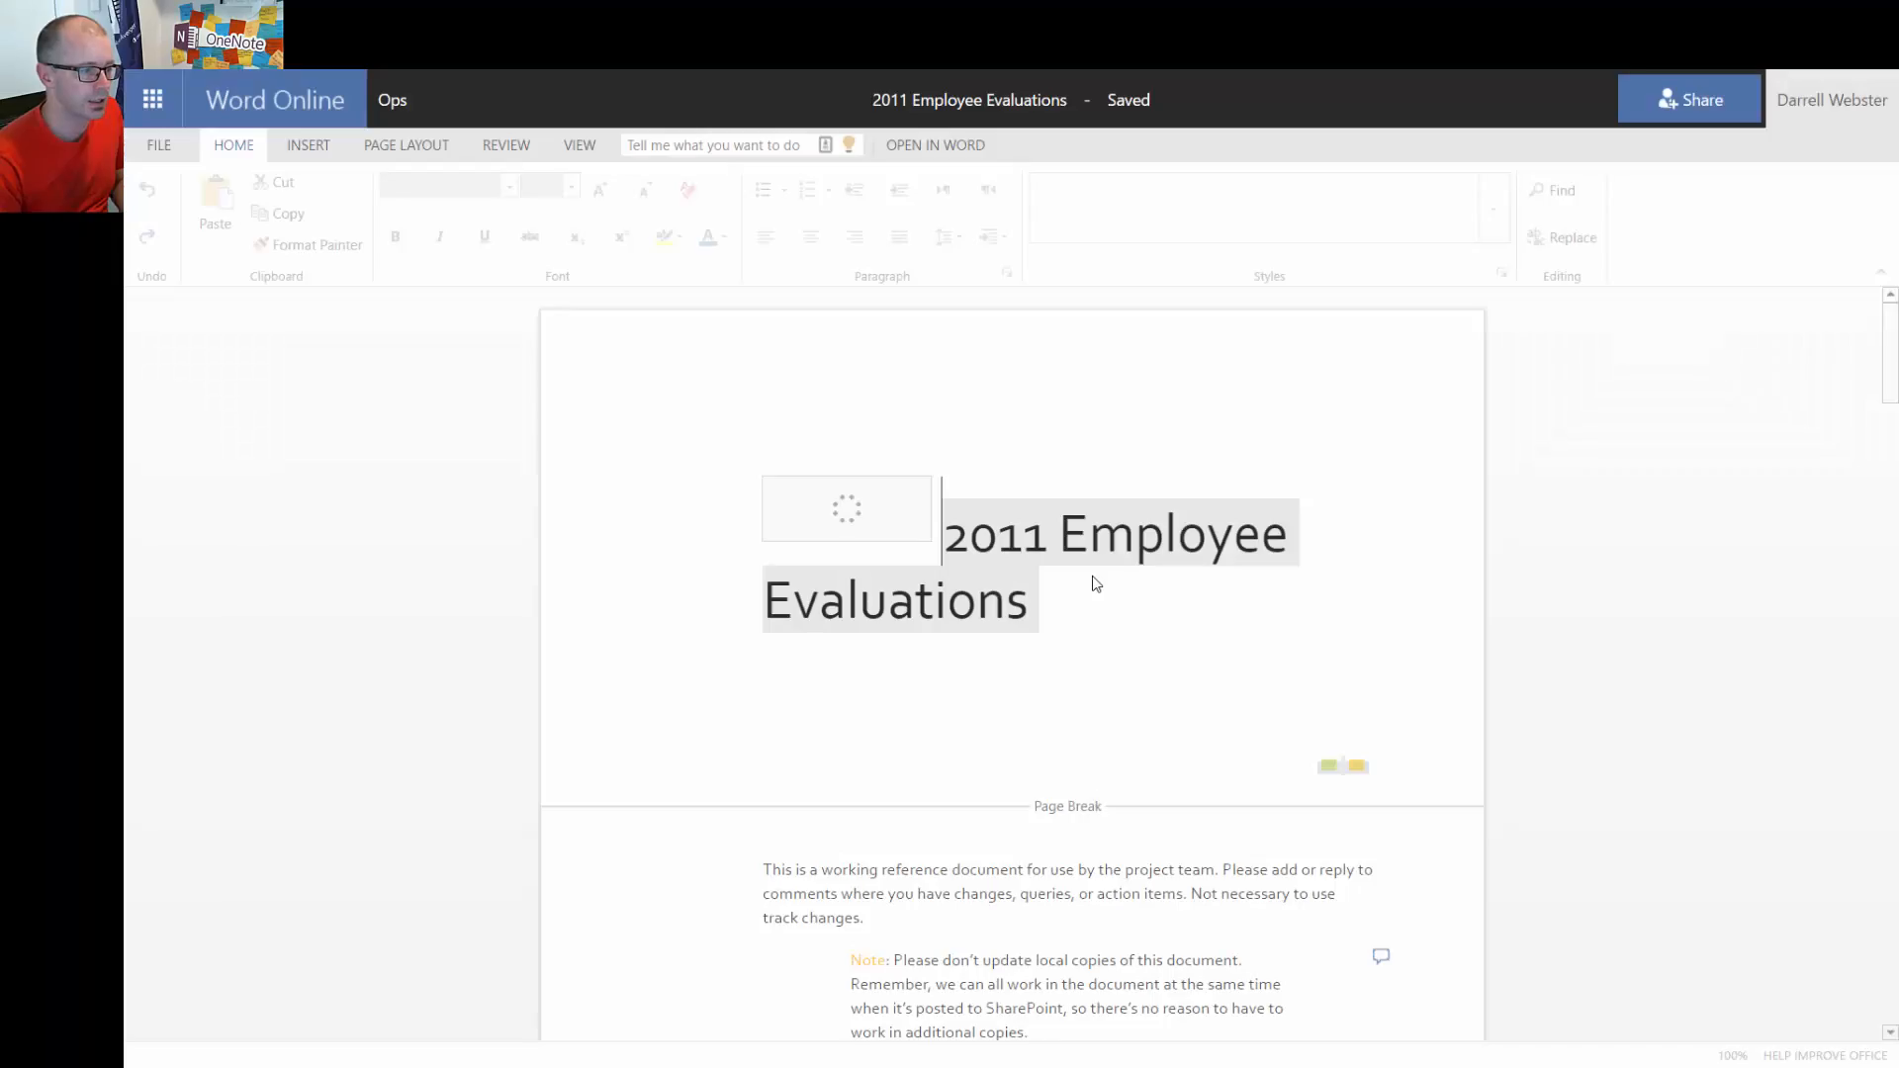
Place the insertion point after the track changes text, then return to the Ops library
{"action": "left_click", "coordinate": [1357, 902]}
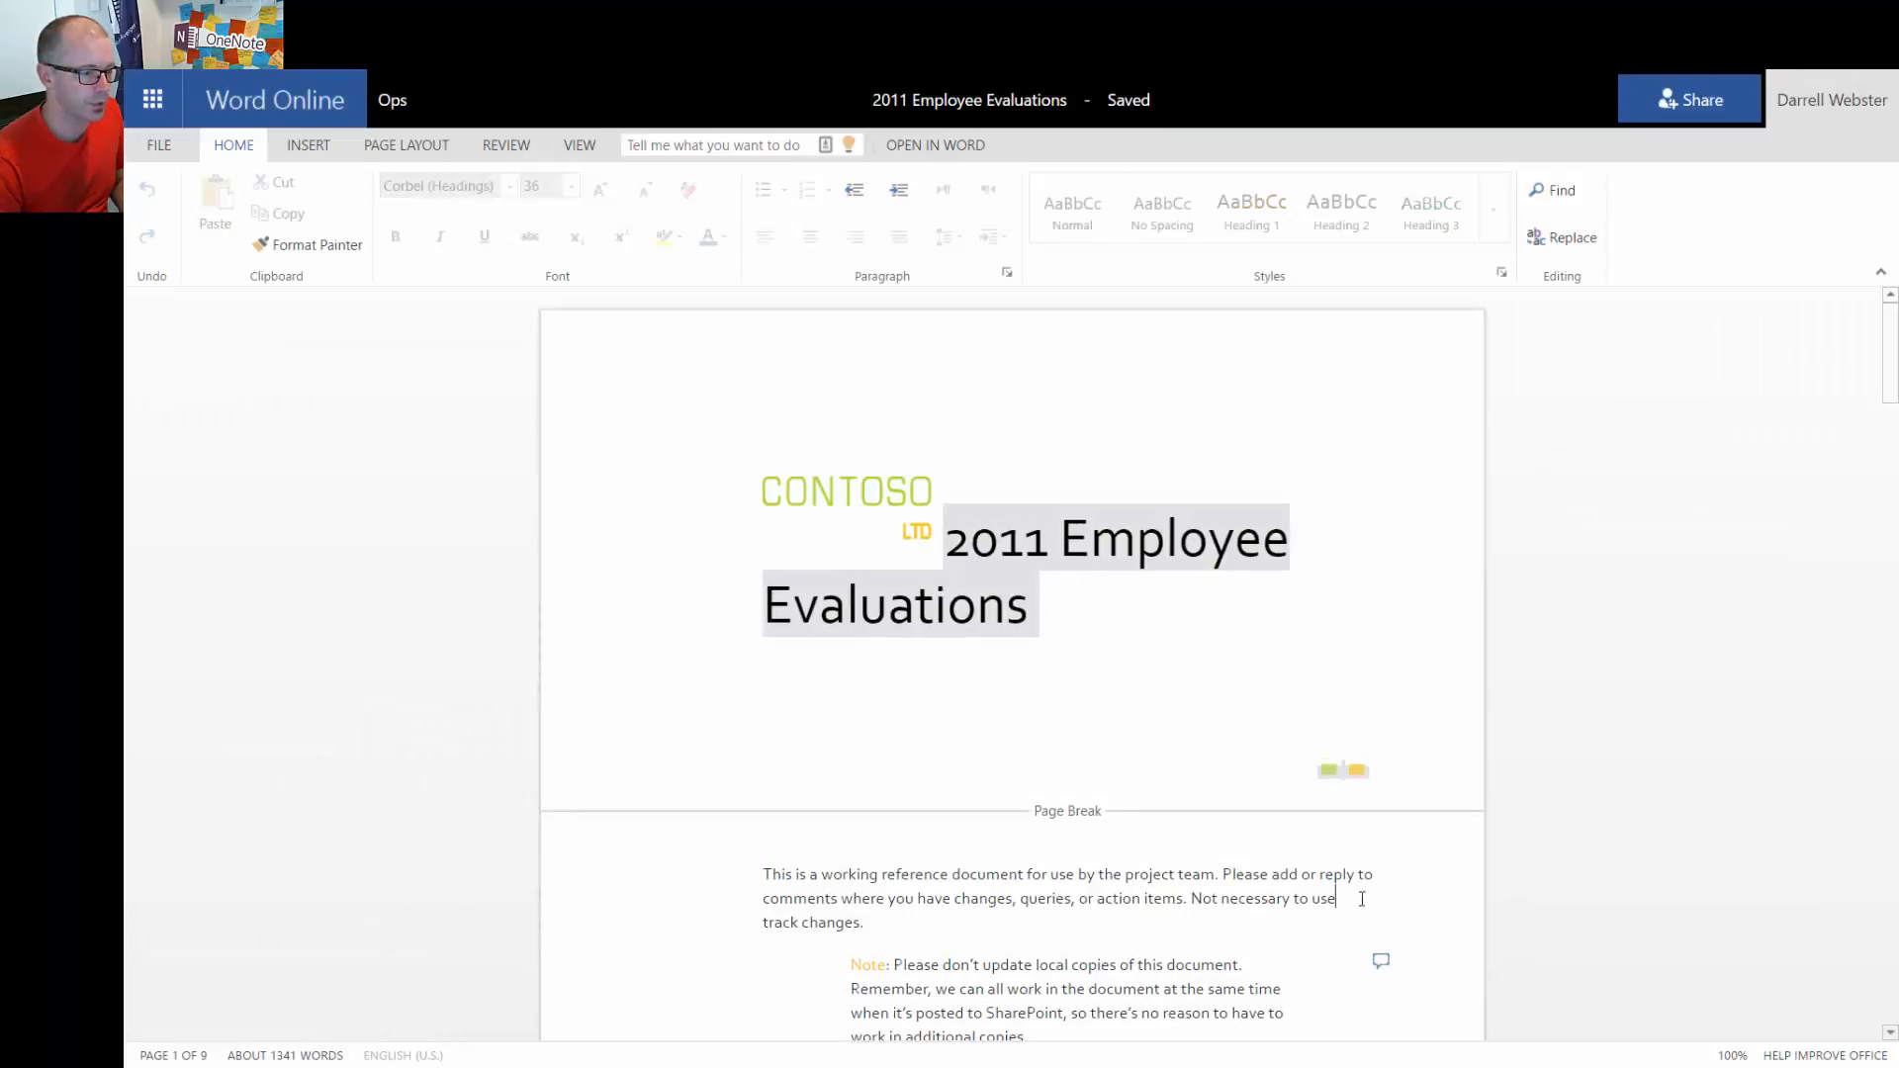
{"action": "left_click", "coordinate": [898, 923]}
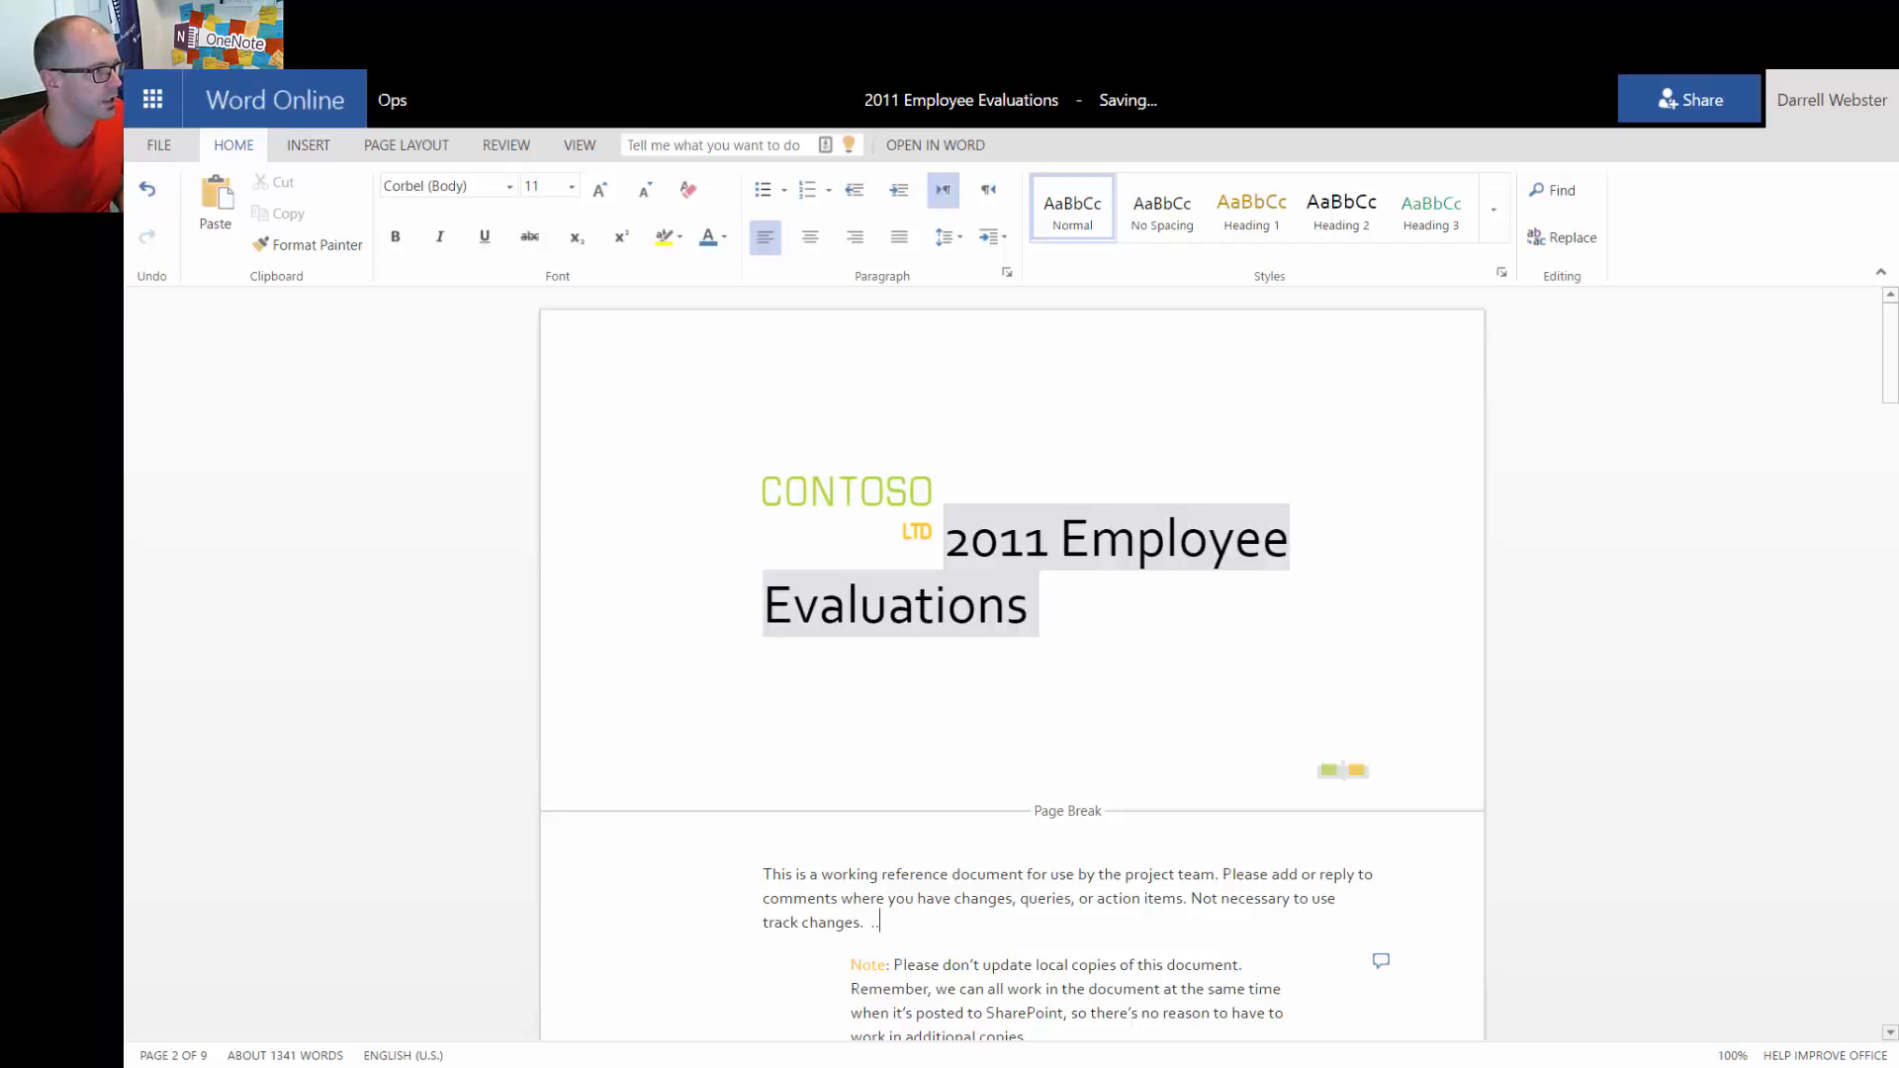
{"action": "left_click", "coordinate": [394, 103]}
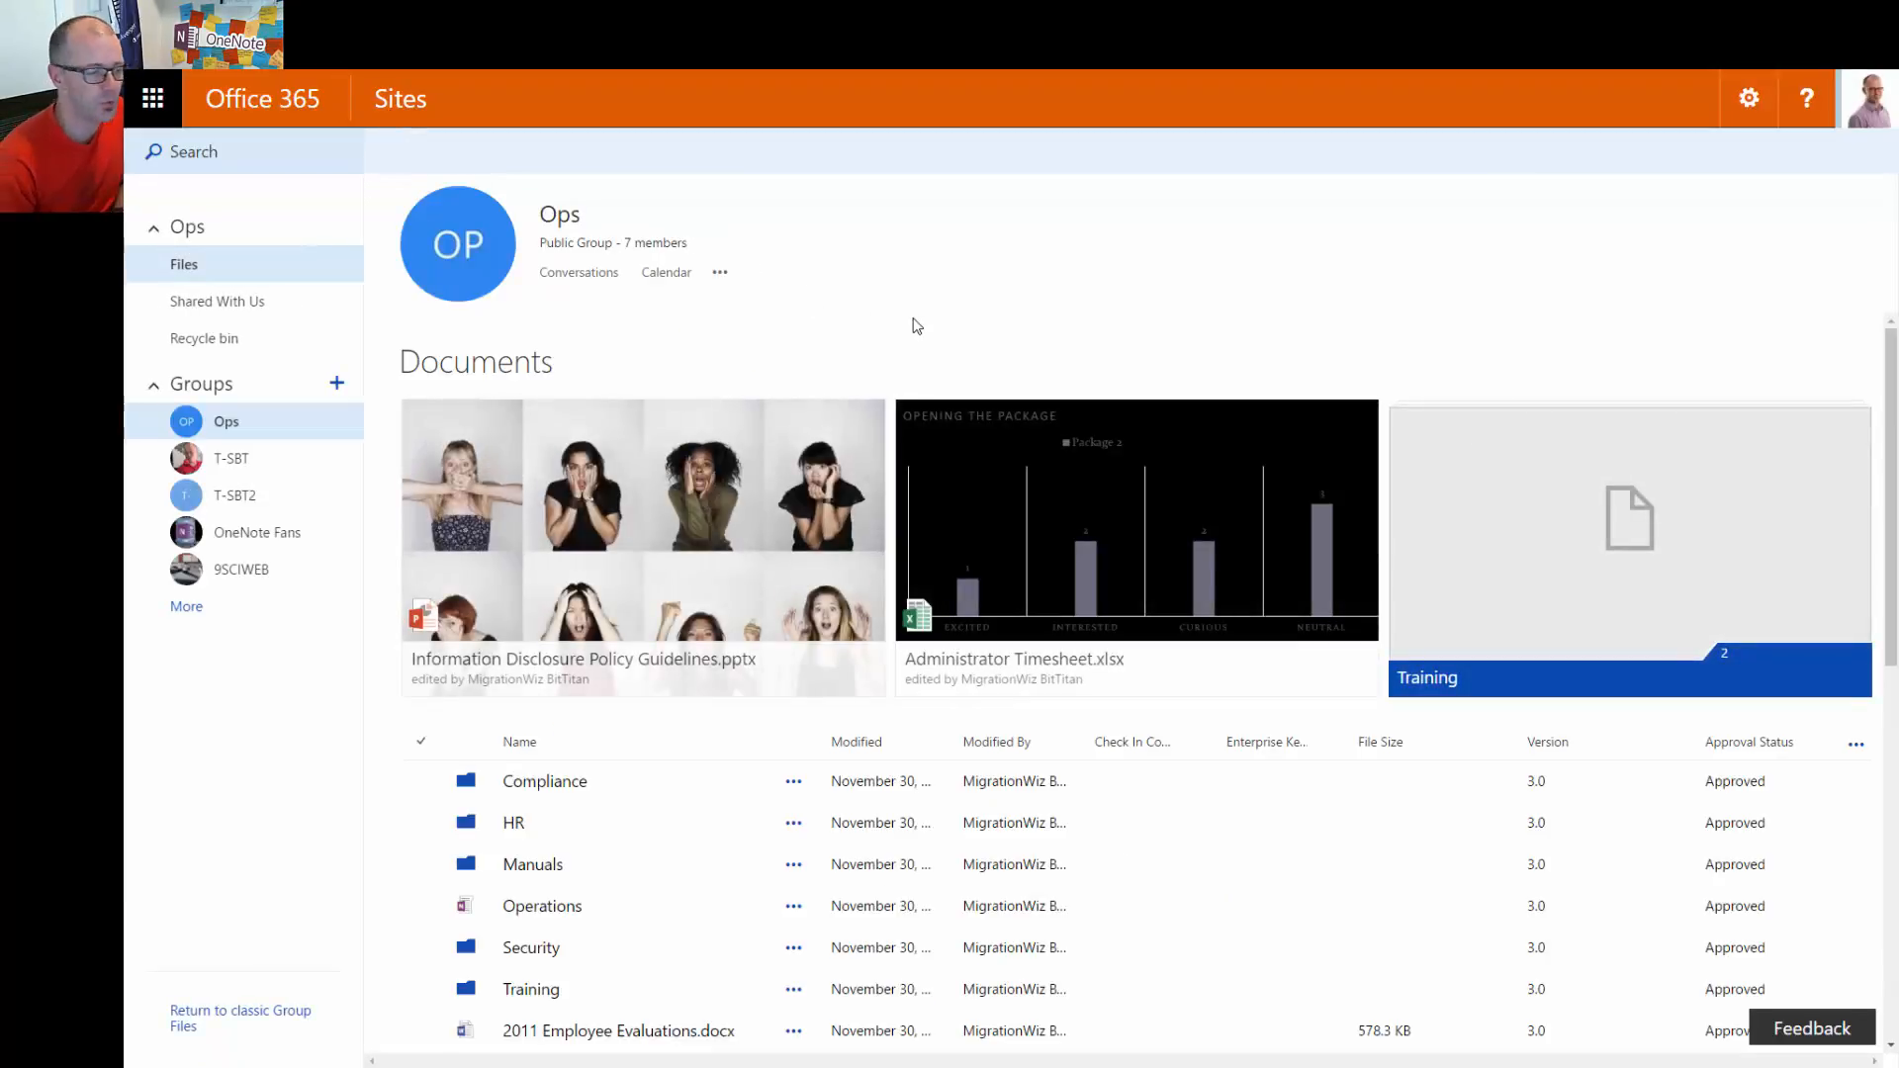
{"action": "scroll", "coordinate": [924, 322], "scroll_direction": "down", "scroll_amount": 2}
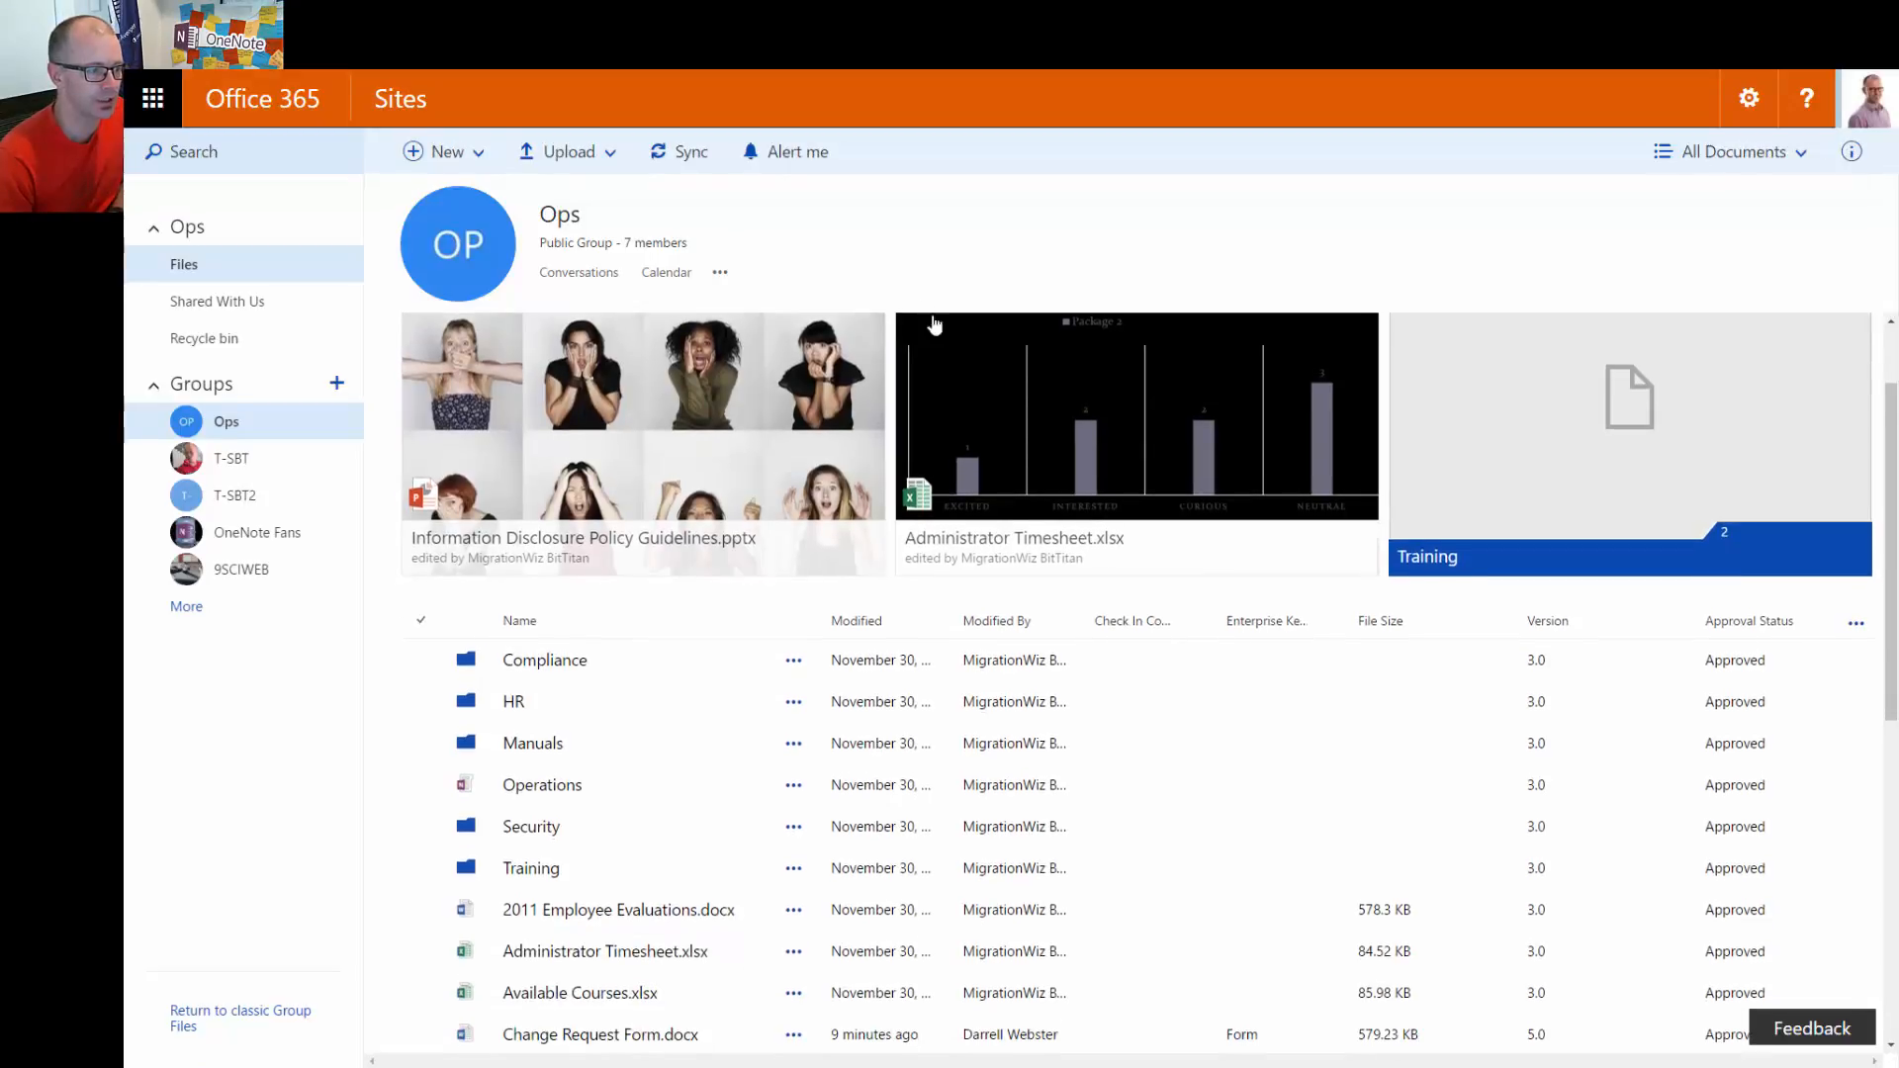
{"action": "scroll", "coordinate": [1137, 712], "scroll_direction": "down", "scroll_amount": 1}
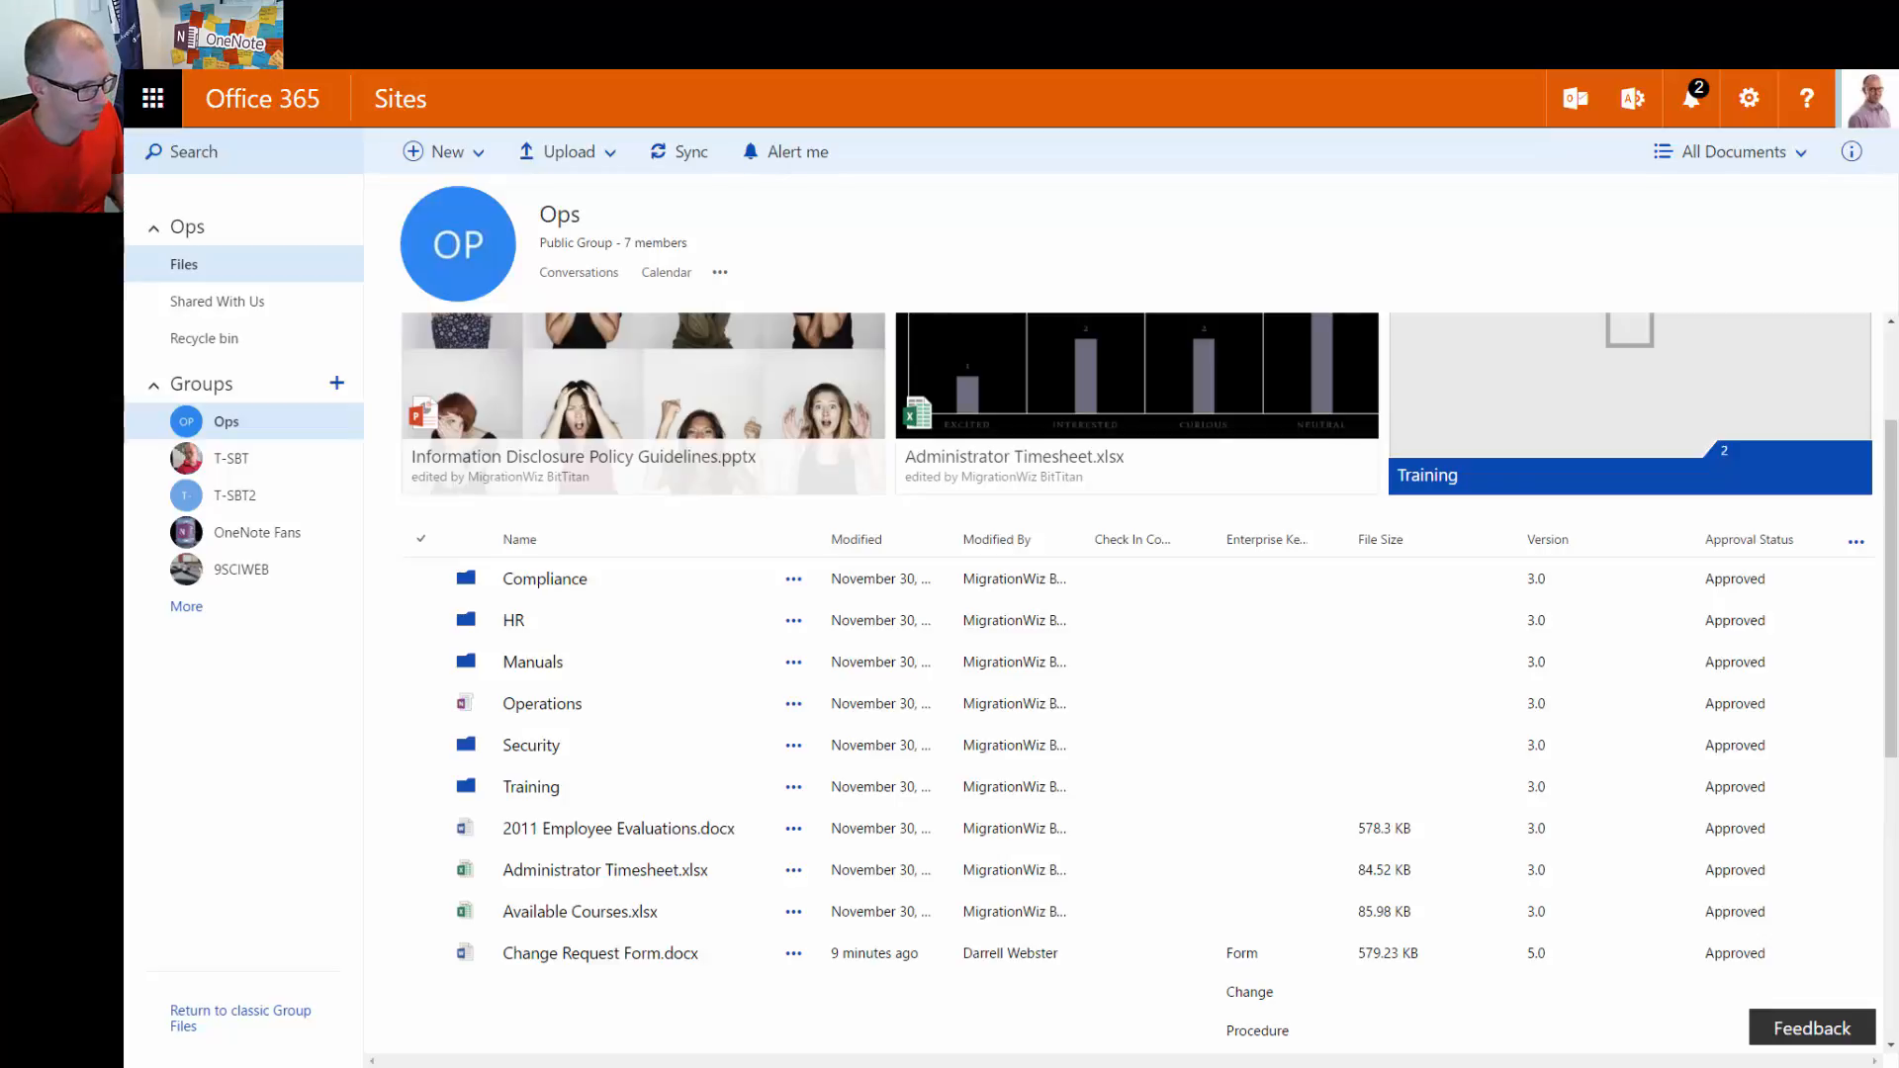
{"action": "left_click_drag", "start_coordinate": [443, 1009], "coordinate": [1206, 706]}
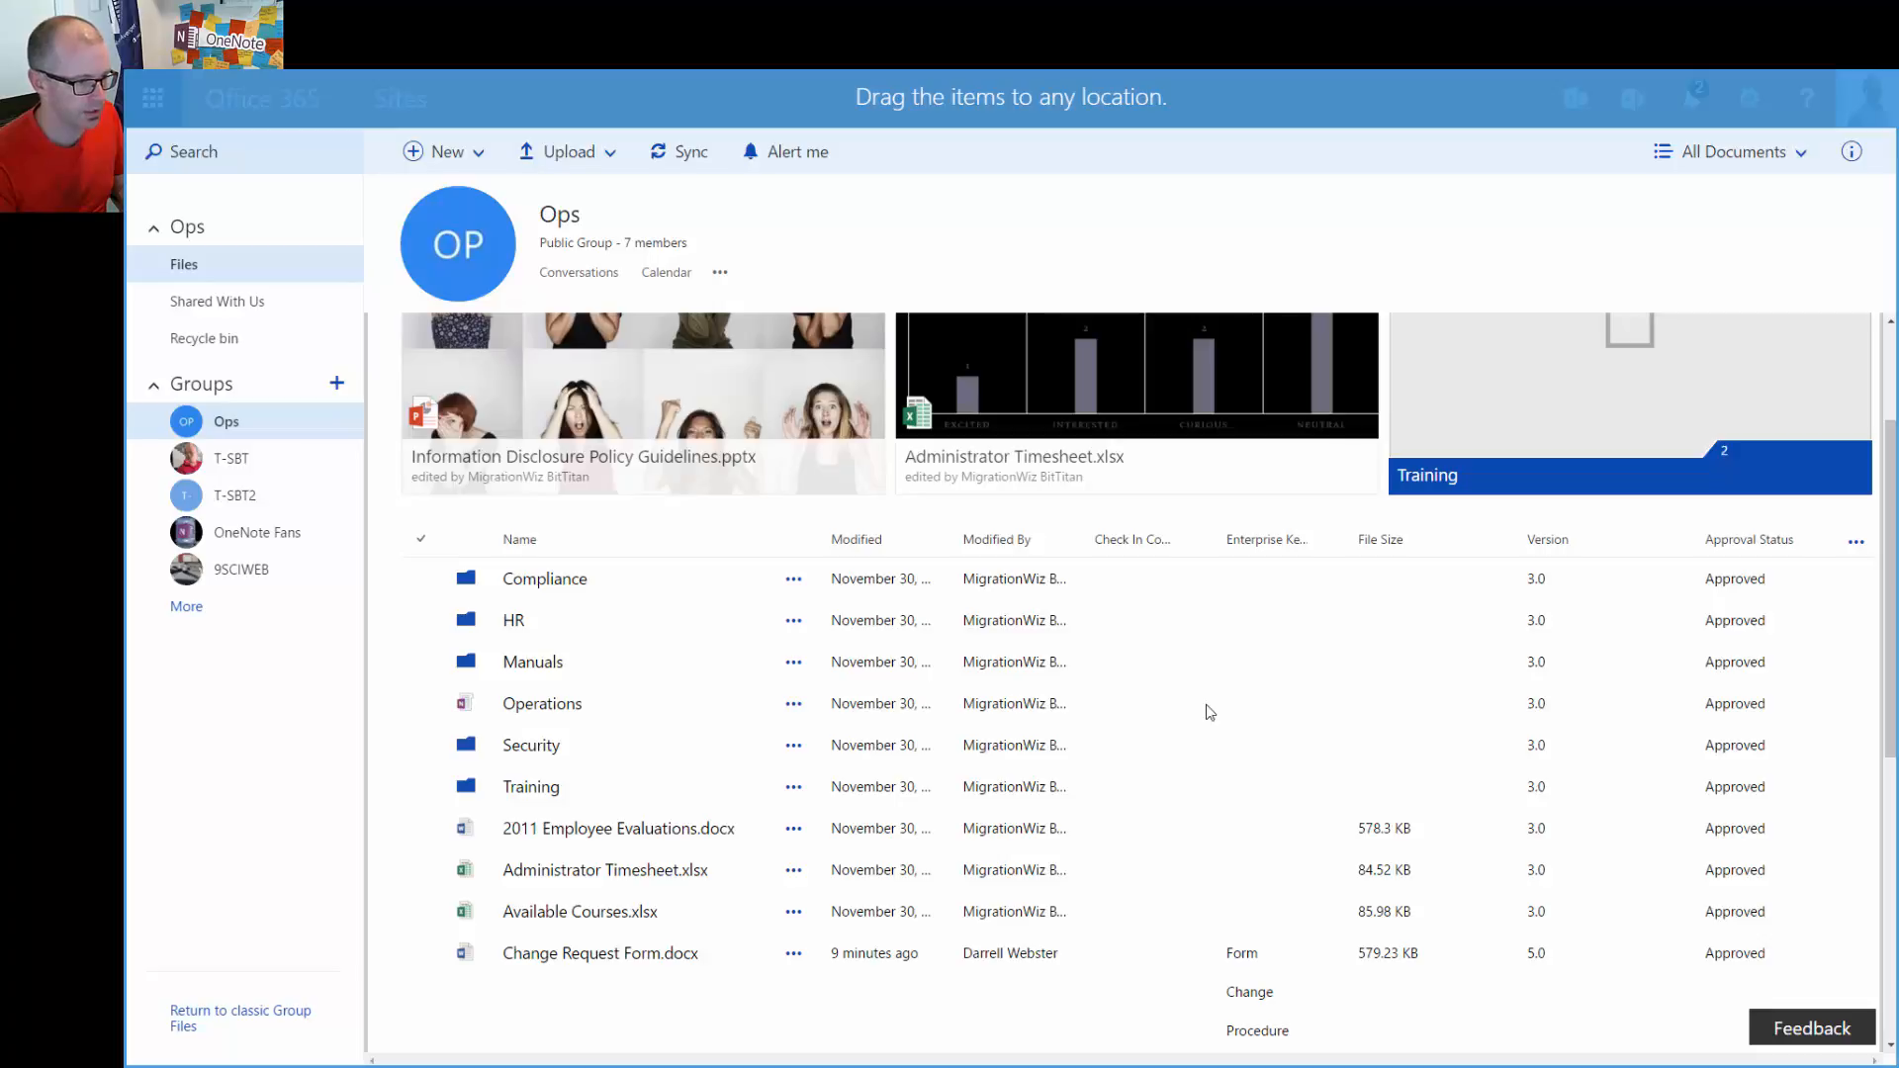
{"action": "scroll", "coordinate": [1213, 732], "scroll_direction": "up", "scroll_amount": 2}
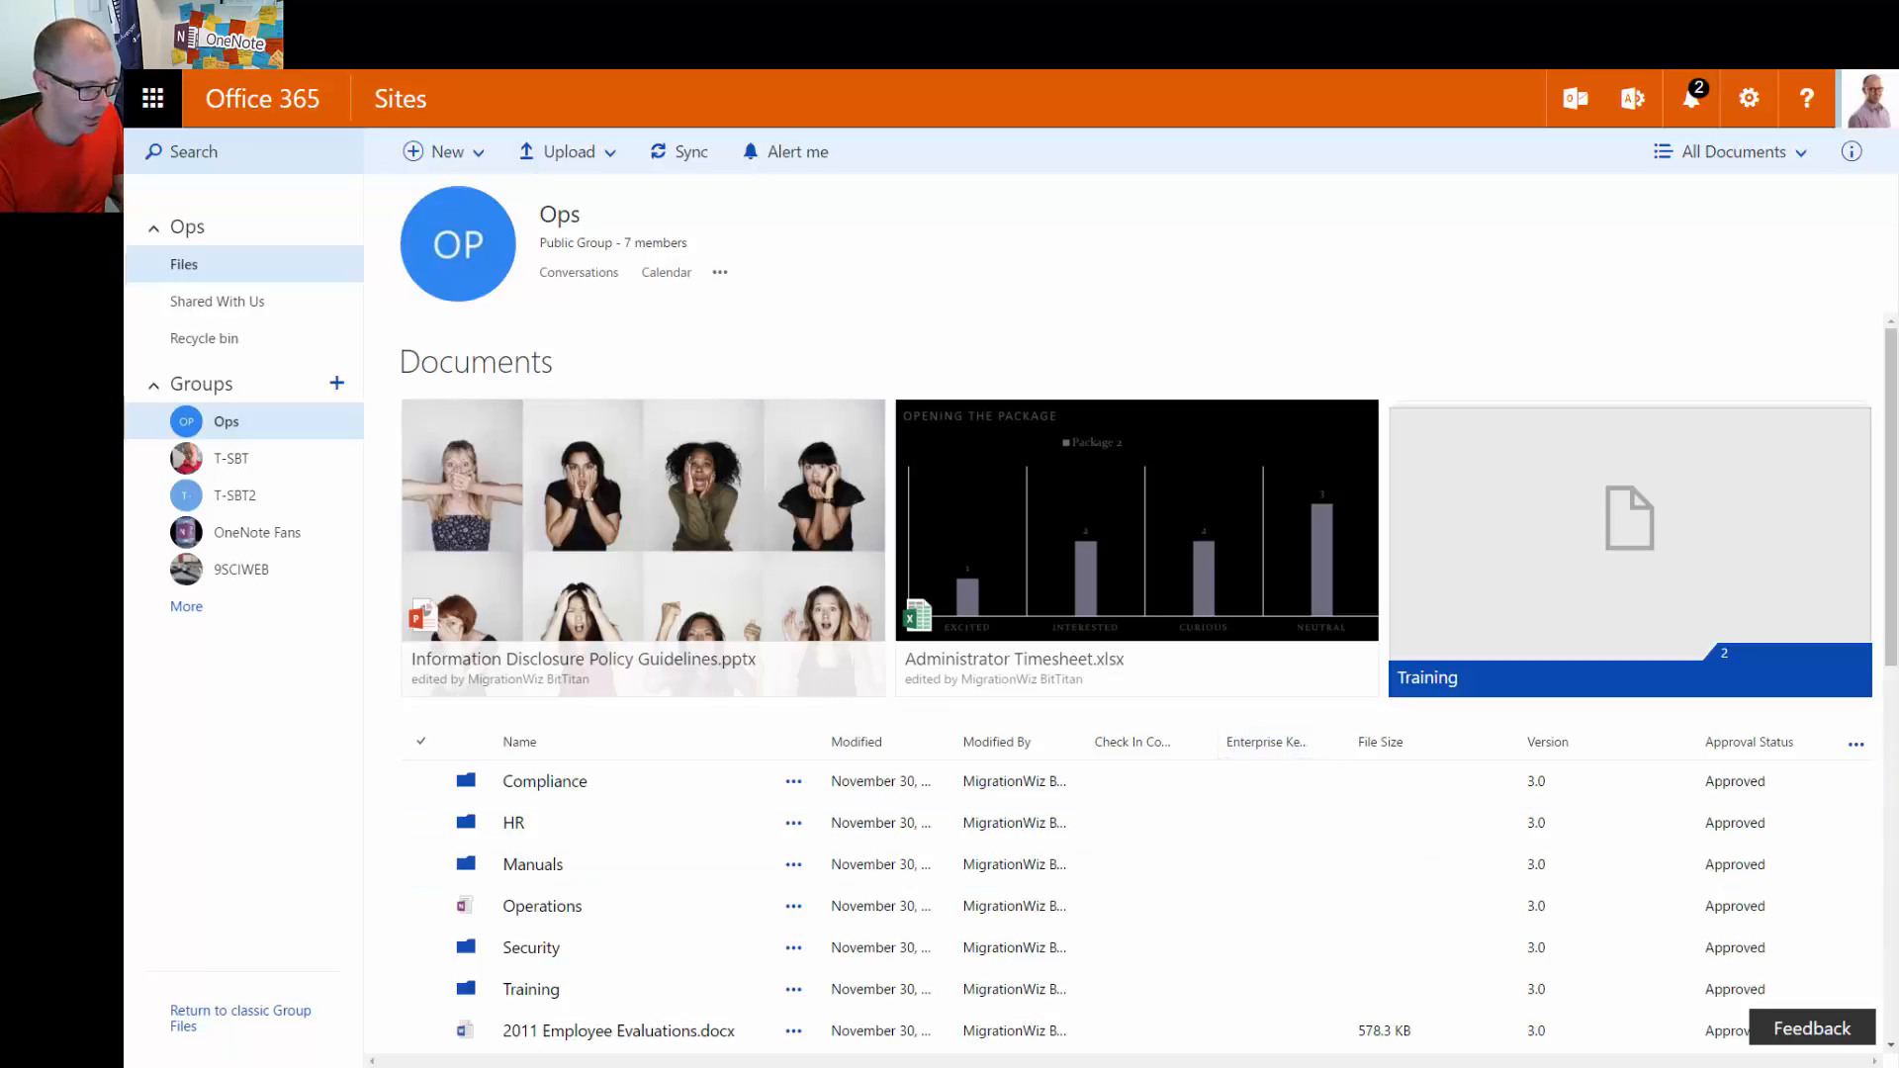
Upload webster.dotx by dragging it in, locate its Version 0.1 Draft row, then select and deselect it
{"action": "left_click_drag", "start_coordinate": [914, 1067], "coordinate": [627, 1029]}
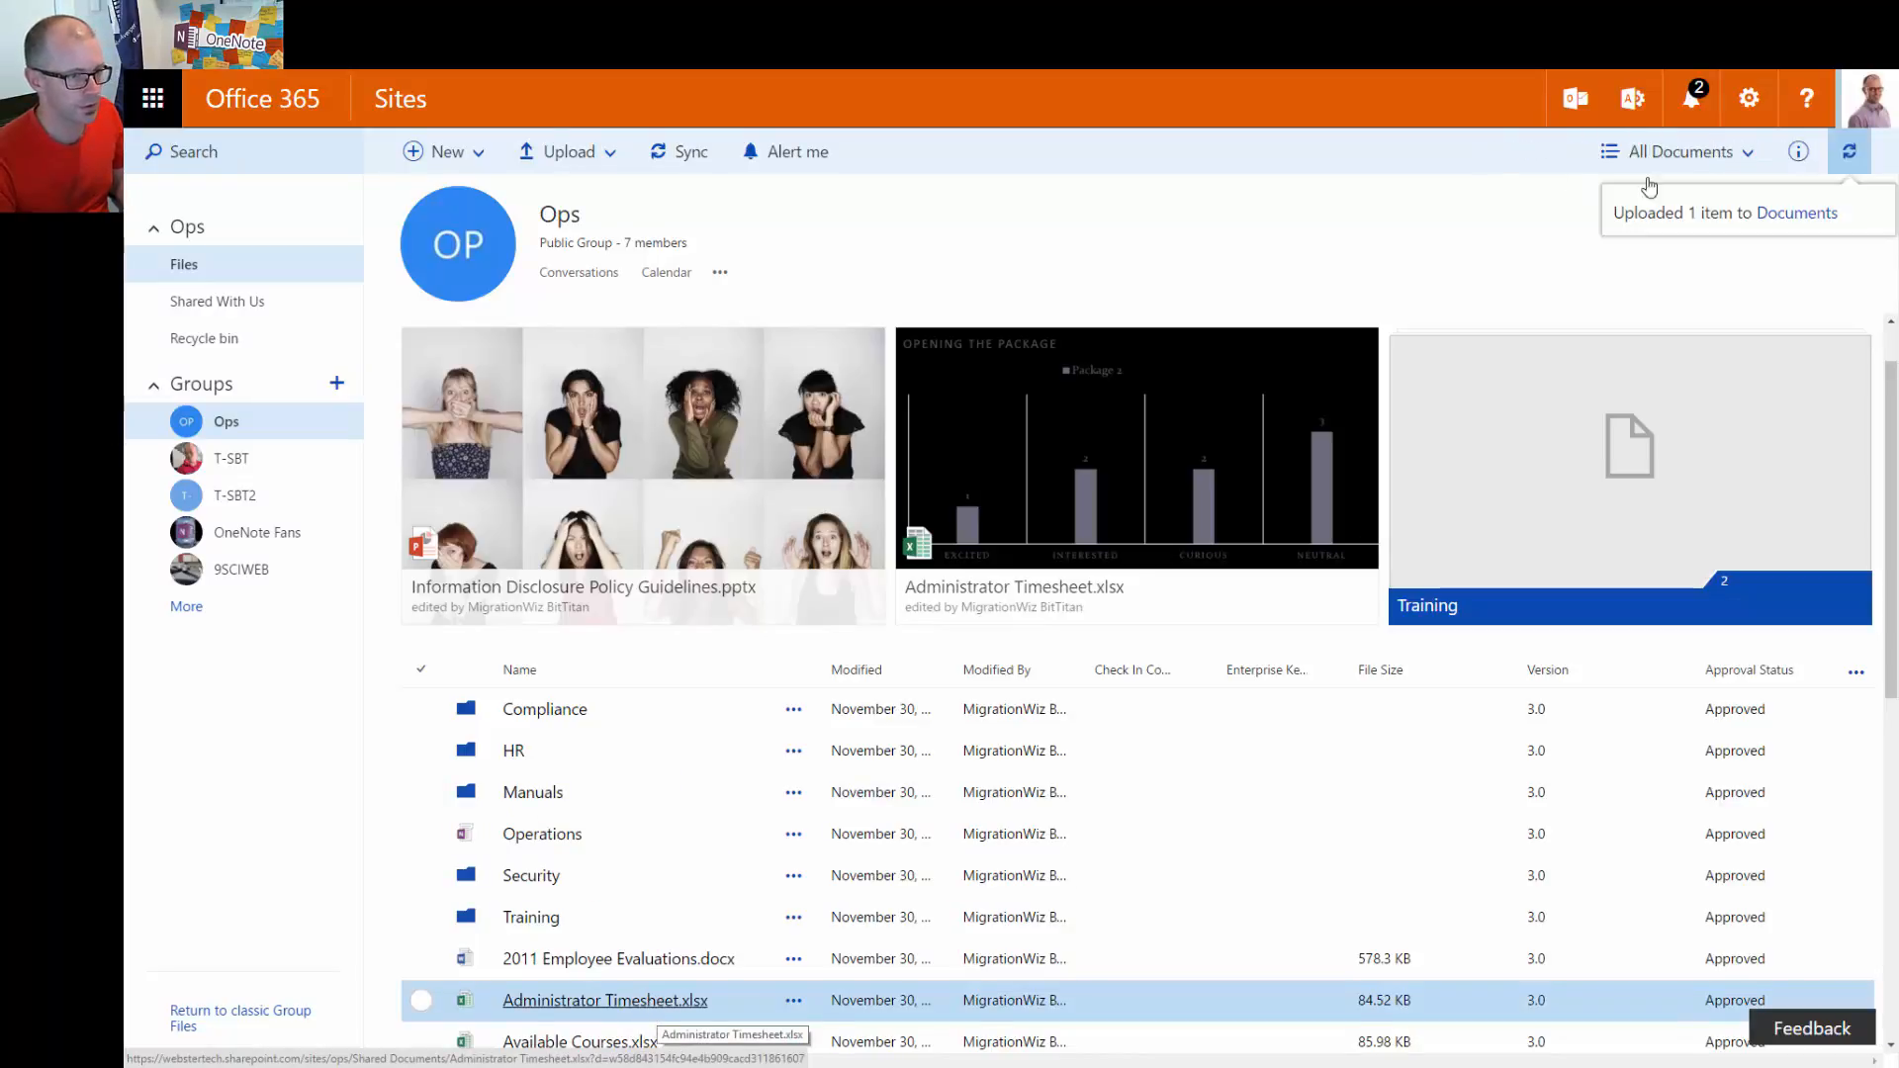
{"action": "scroll", "coordinate": [1207, 853], "scroll_direction": "down", "scroll_amount": 8}
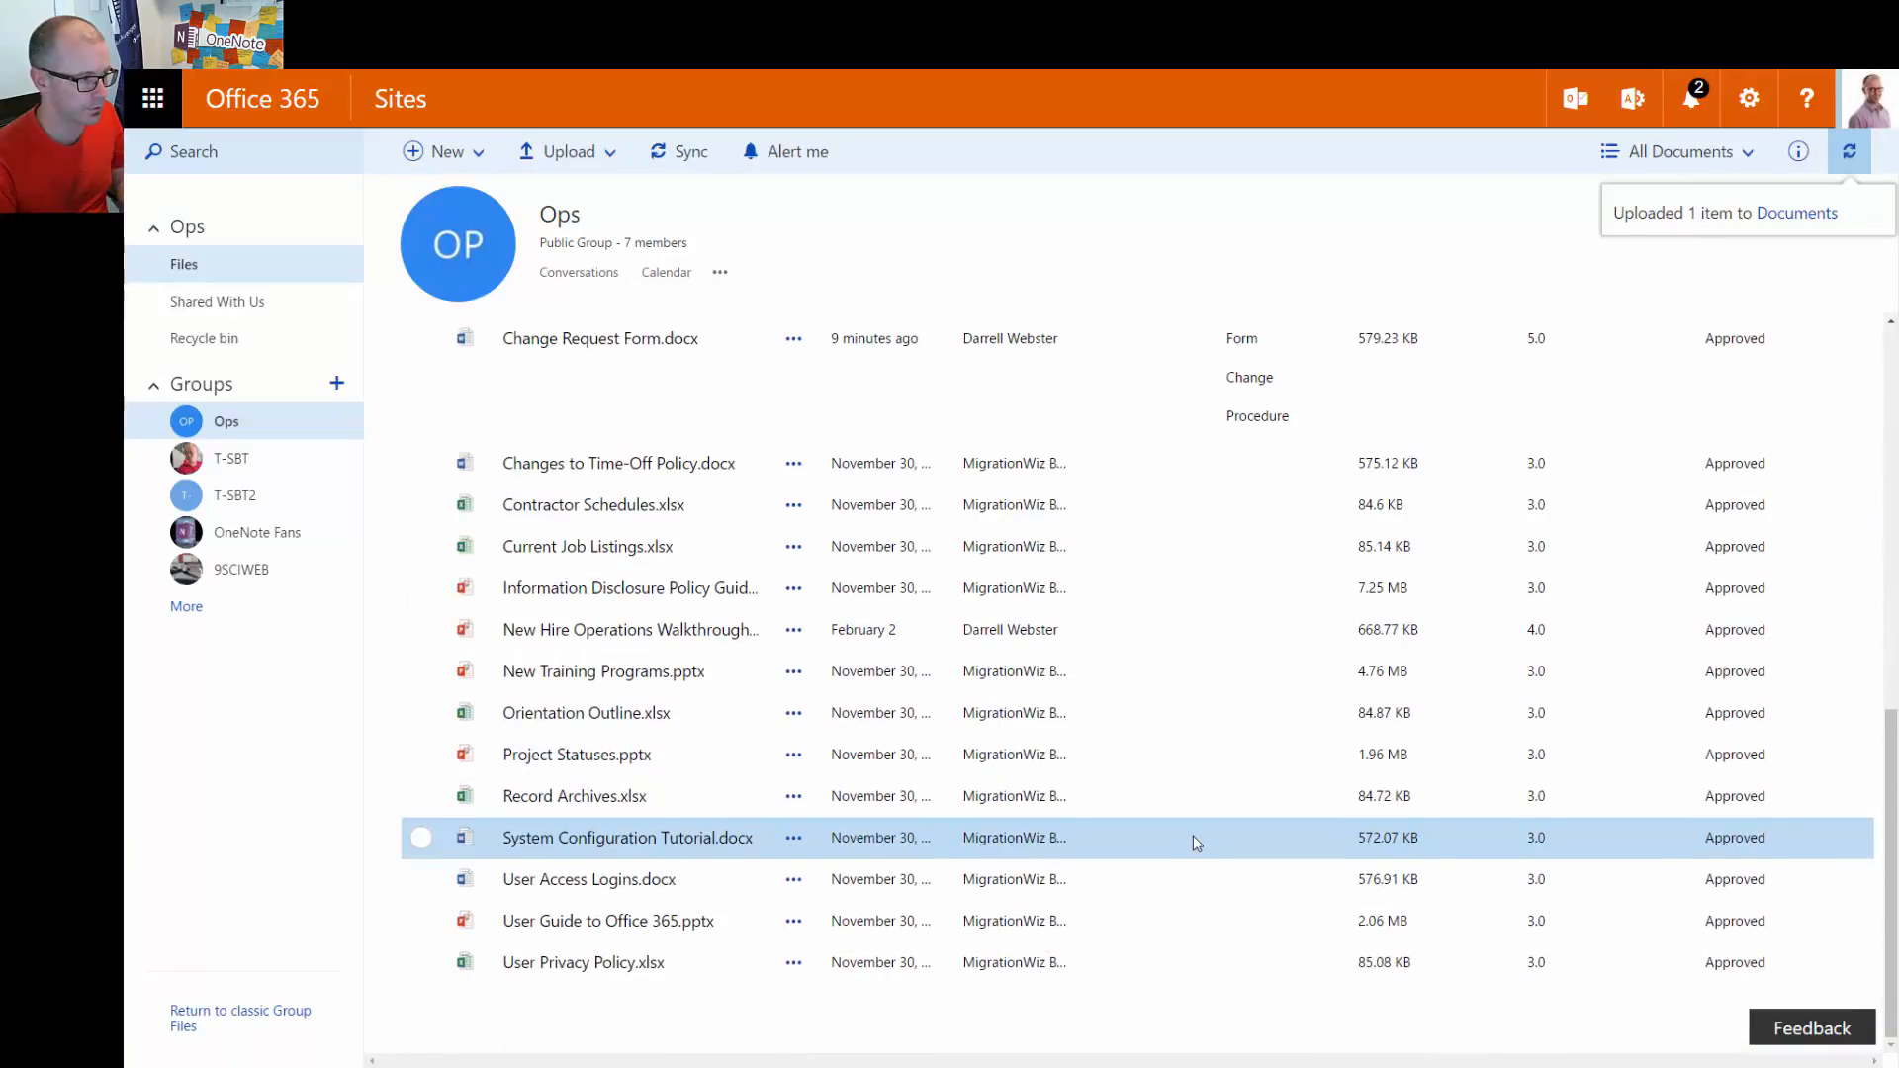
{"action": "scroll", "coordinate": [1195, 835], "scroll_direction": "up", "scroll_amount": 2}
{"action": "scroll", "coordinate": [1193, 835], "scroll_direction": "down", "scroll_amount": 1}
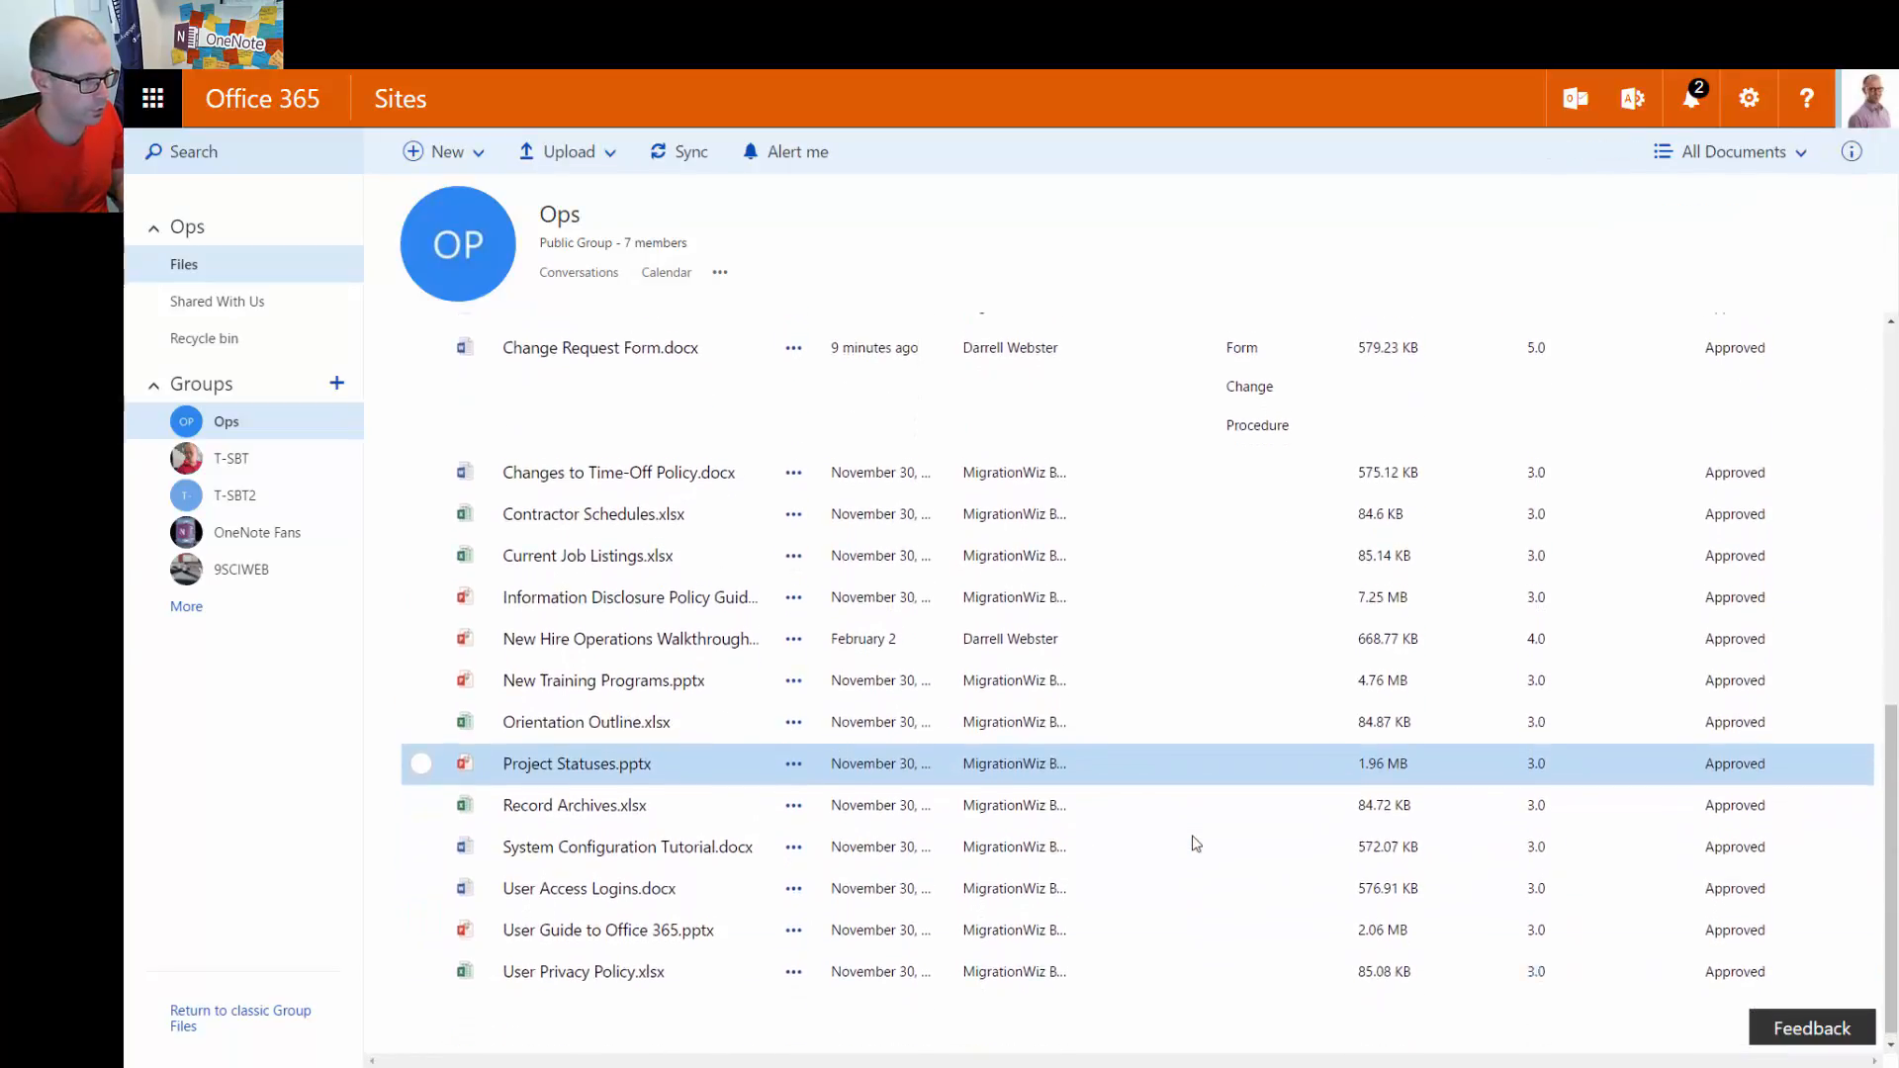
{"action": "scroll", "coordinate": [1192, 839], "scroll_direction": "up", "scroll_amount": 10}
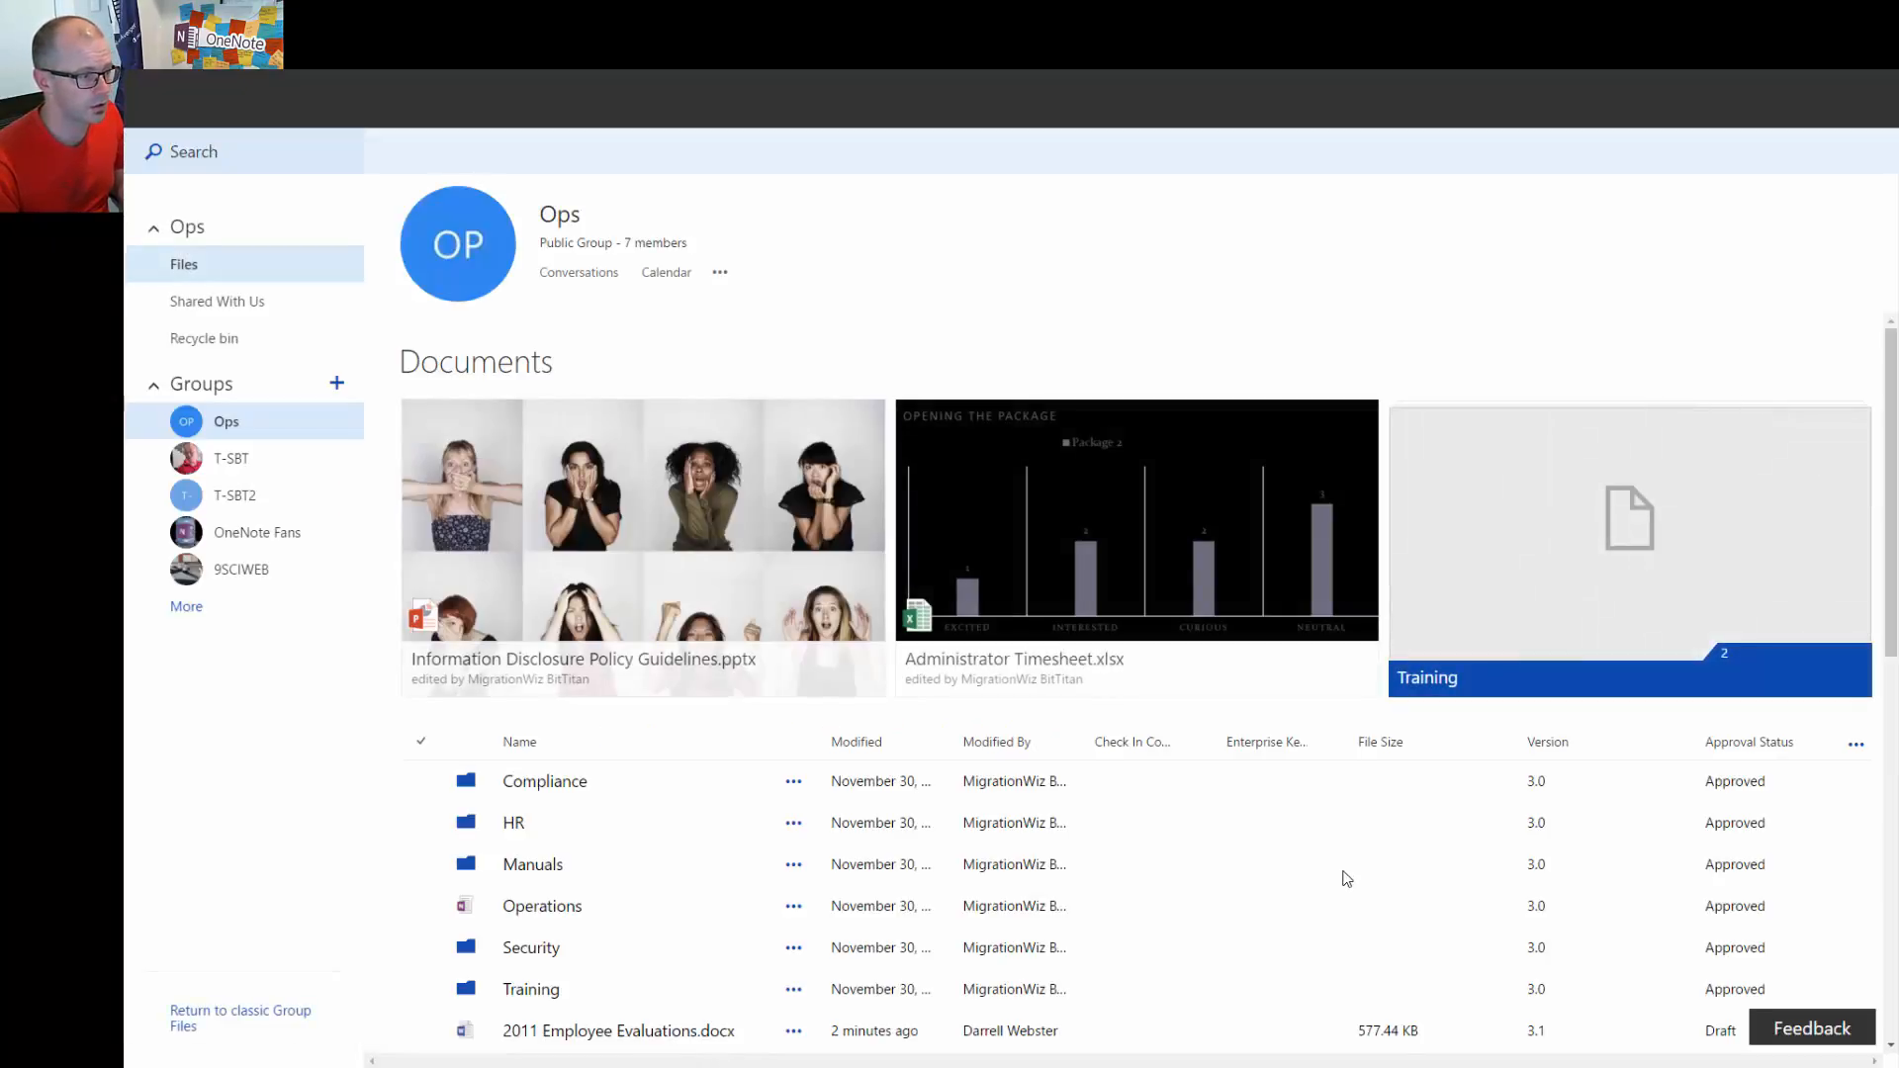
{"action": "scroll", "coordinate": [1276, 870], "scroll_direction": "down", "scroll_amount": 3}
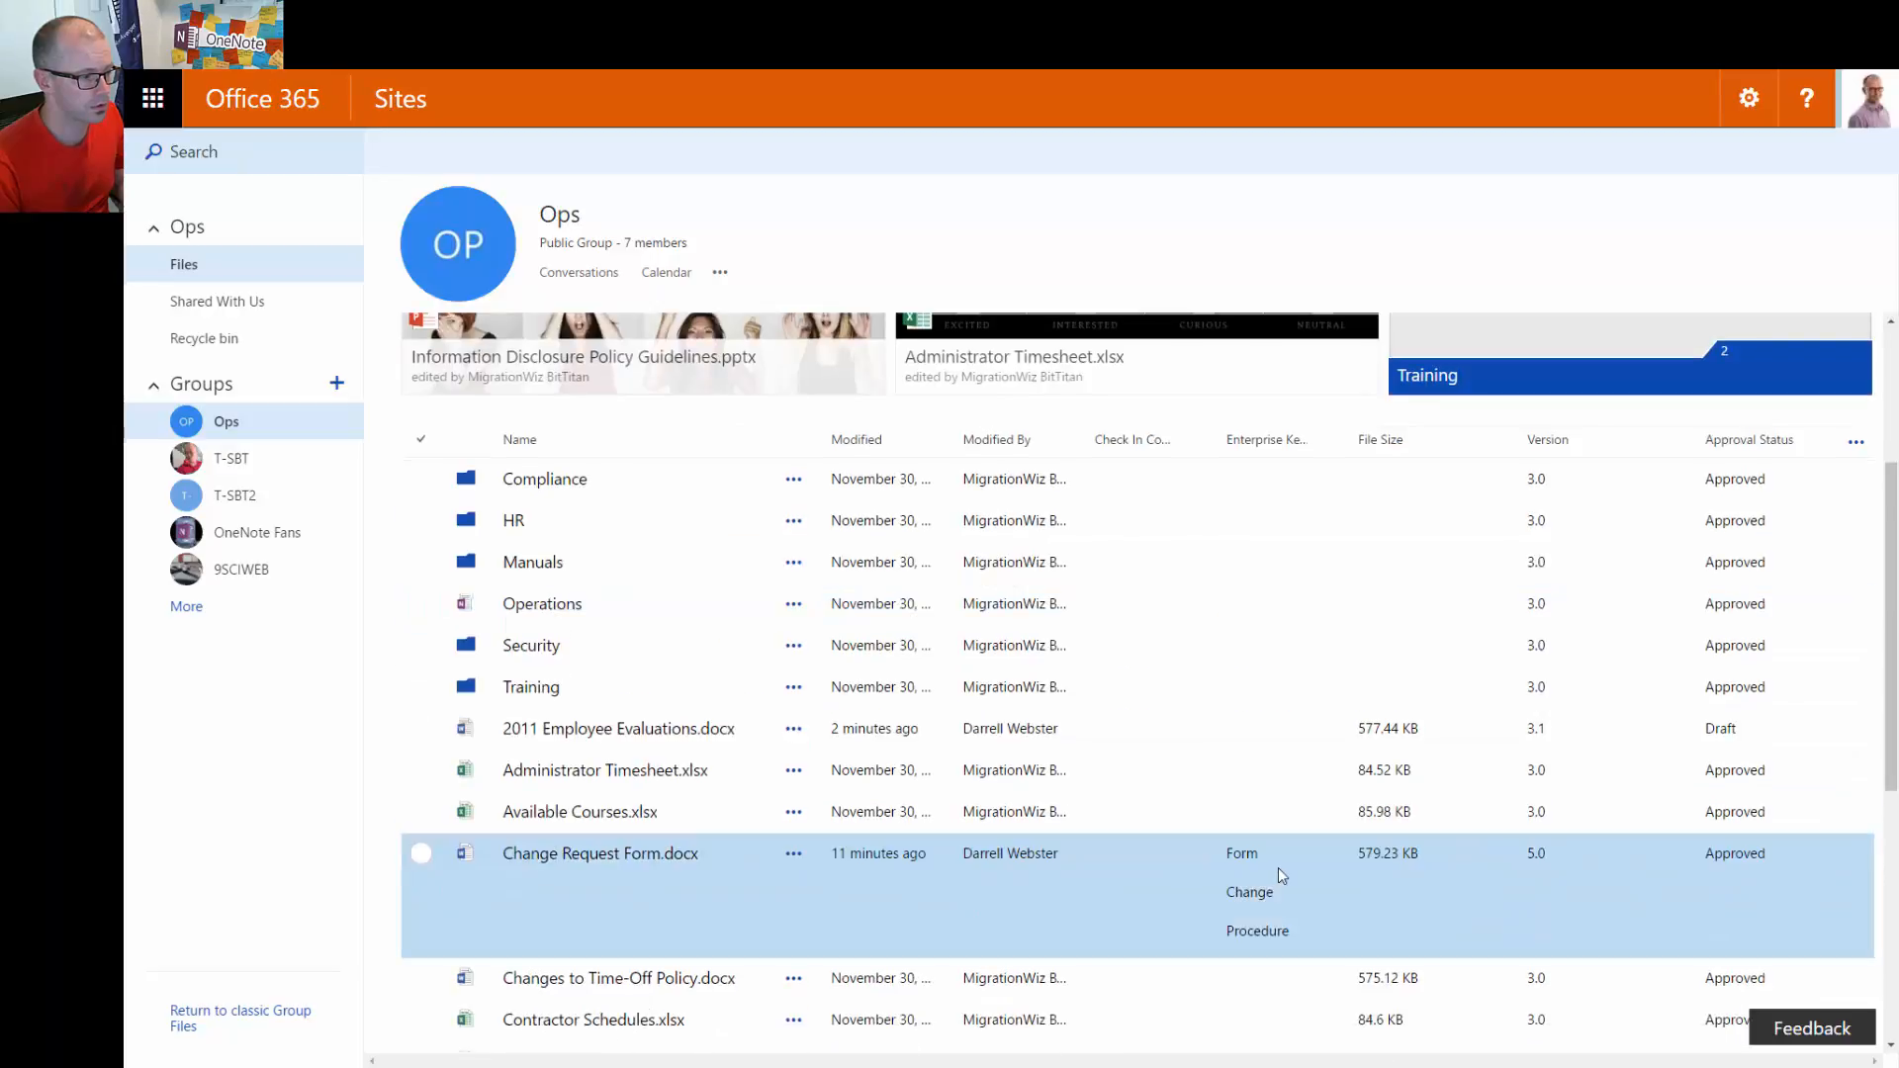
{"action": "scroll", "coordinate": [1279, 868], "scroll_direction": "down", "scroll_amount": 5}
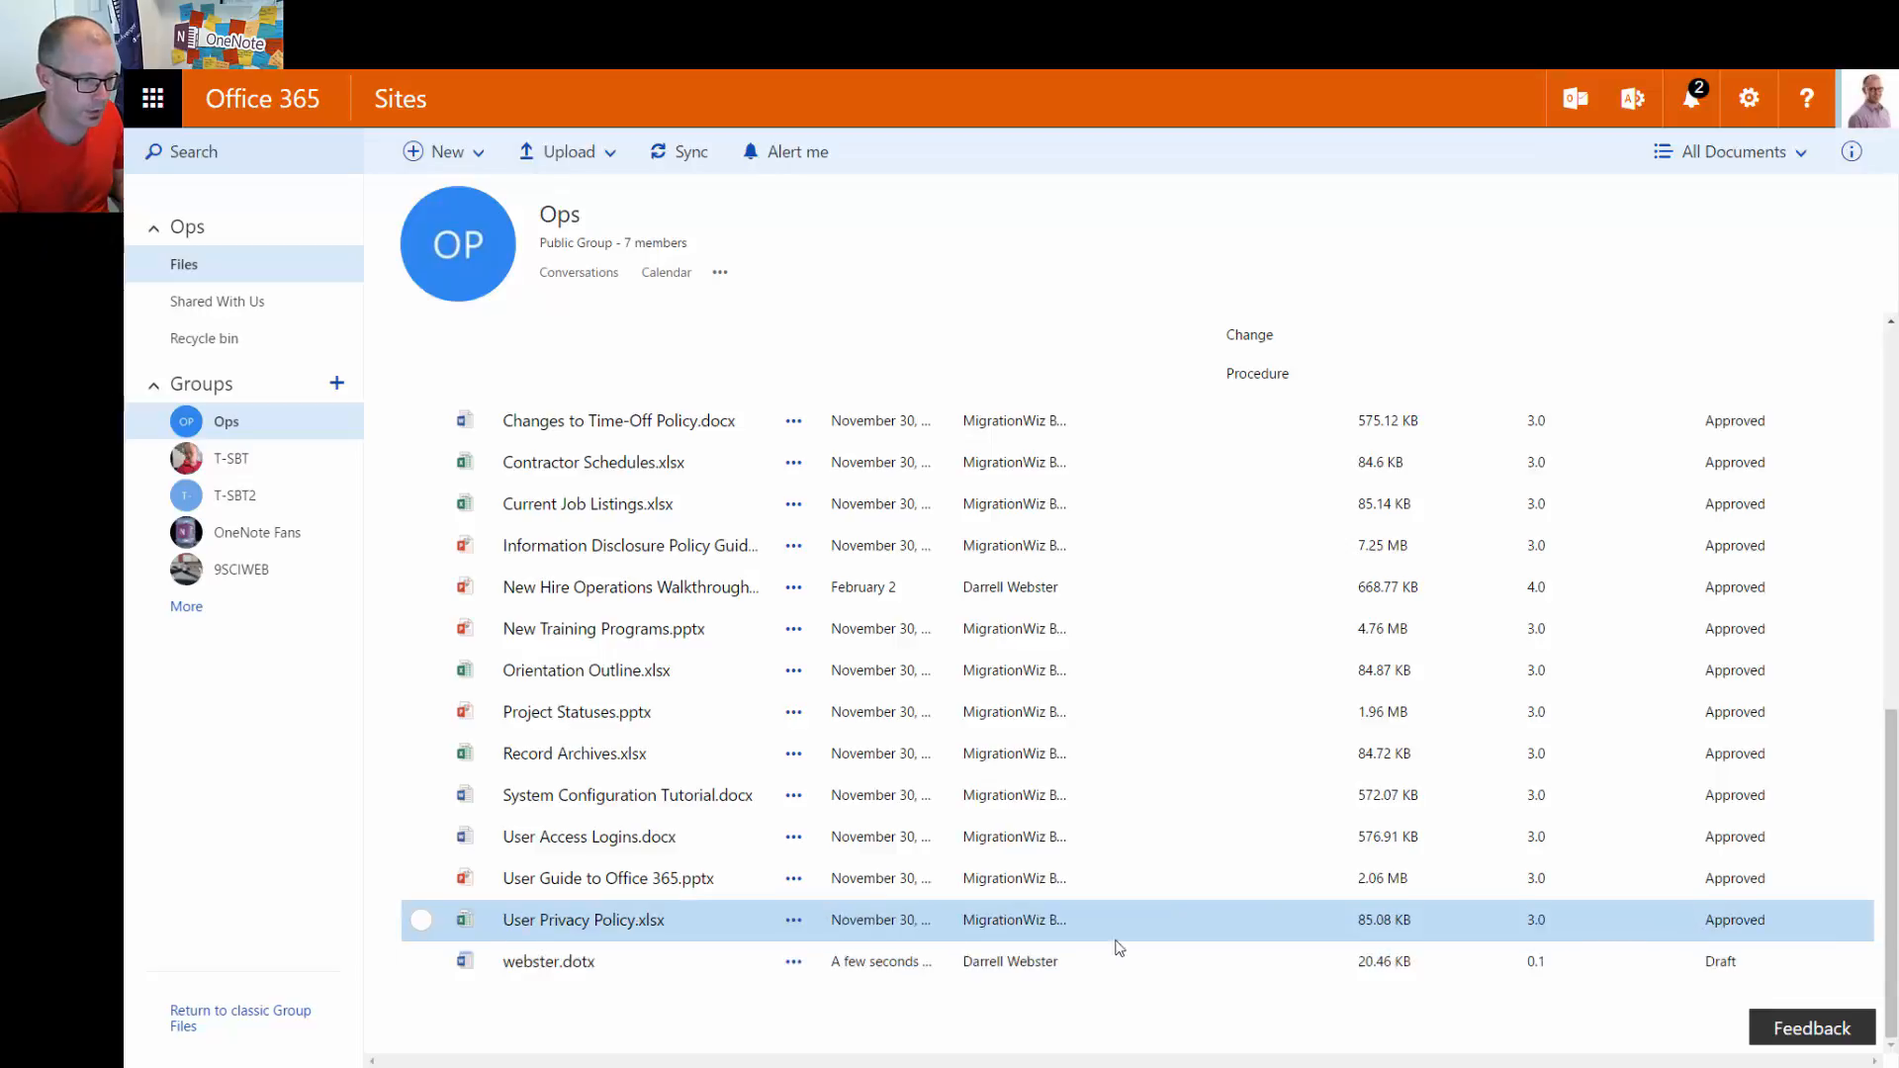
{"action": "left_click", "coordinate": [419, 963]}
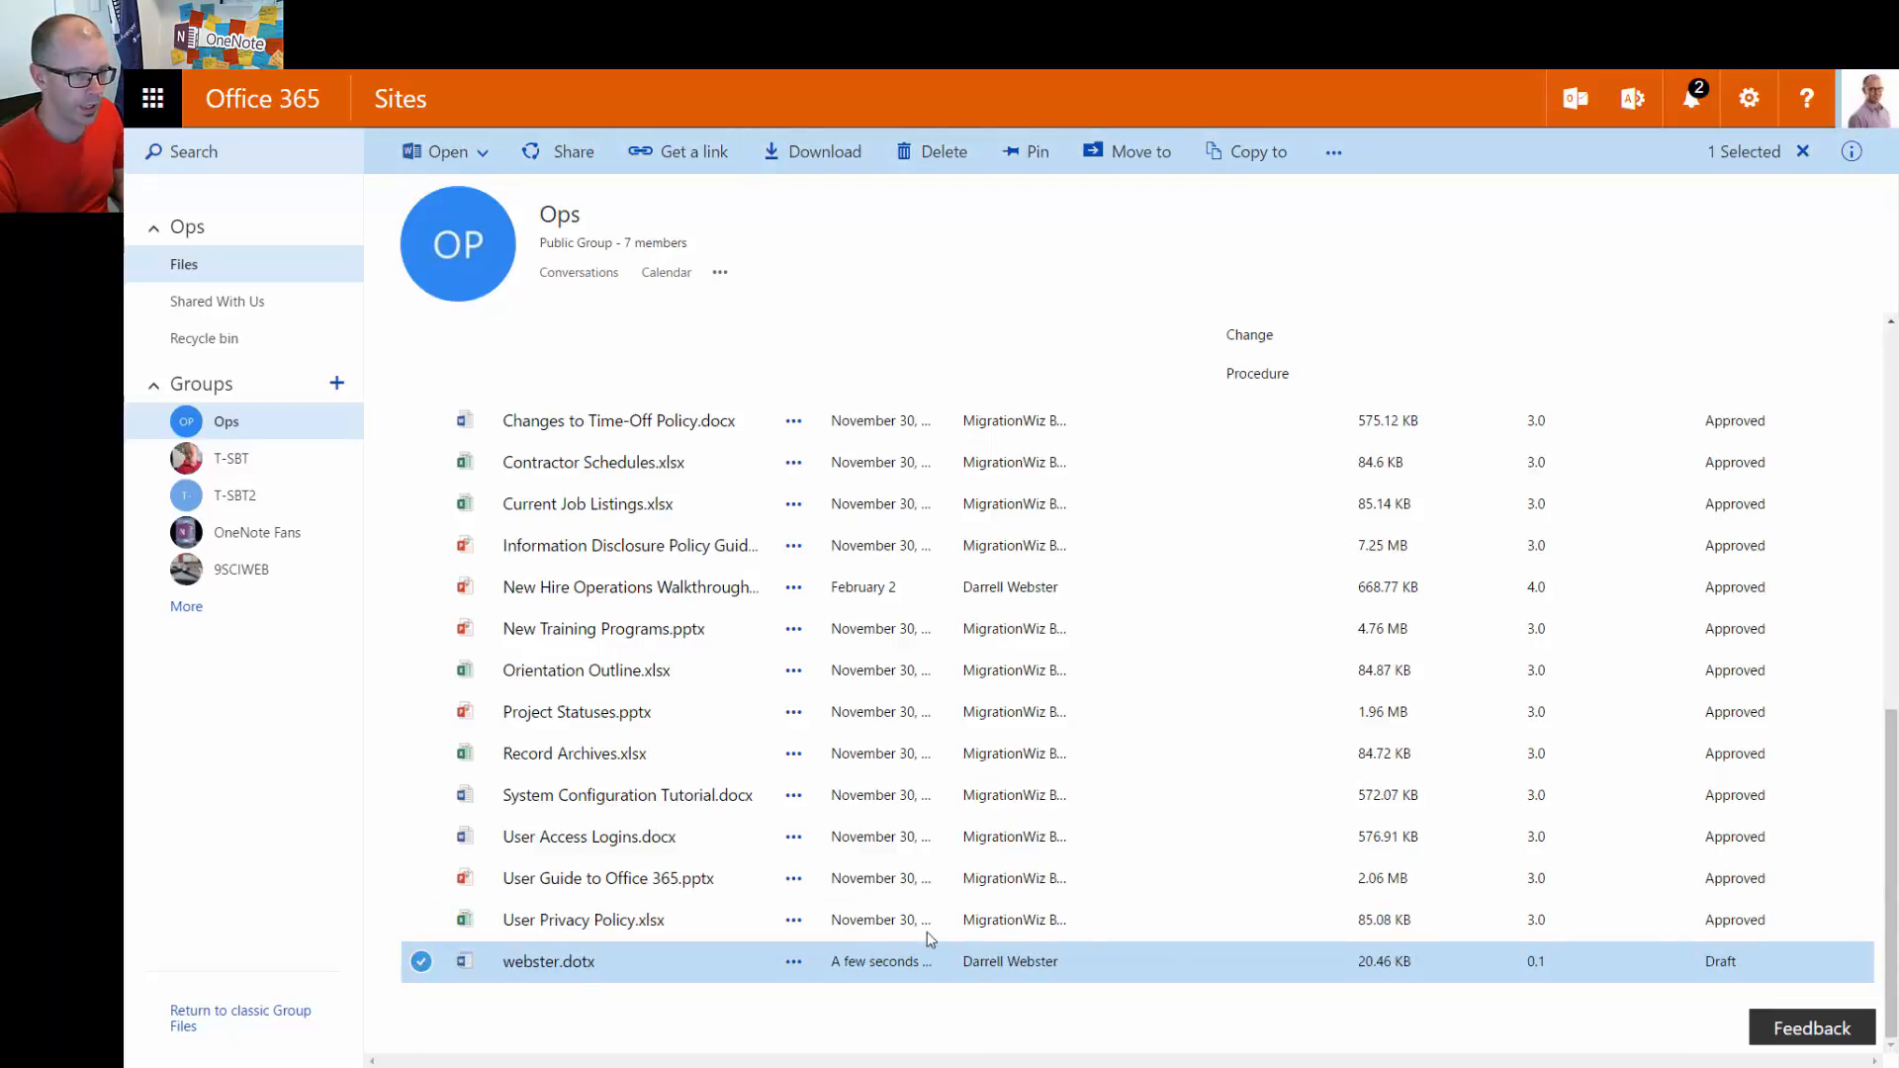
{"action": "left_click", "coordinate": [1802, 154]}
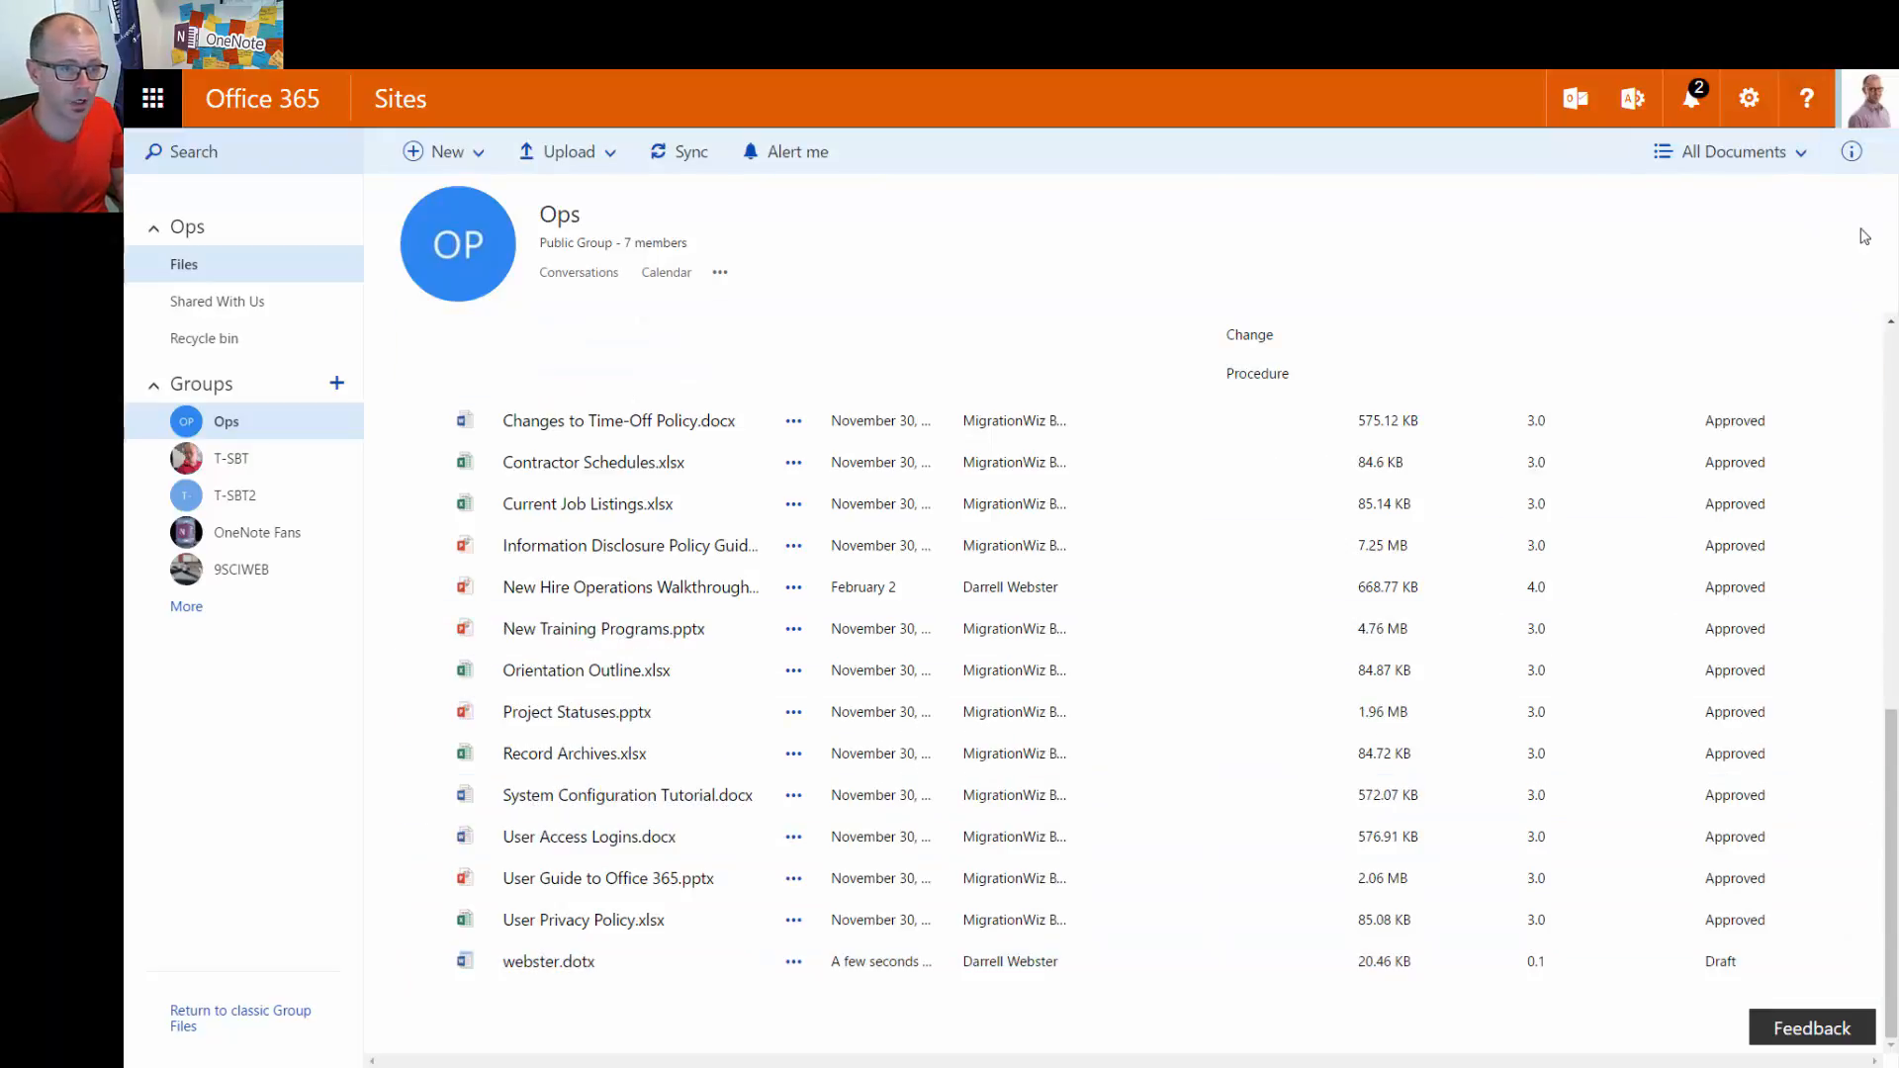
Switch the library view from All Documents to Approve/reject Items
{"action": "left_click", "coordinate": [1771, 156]}
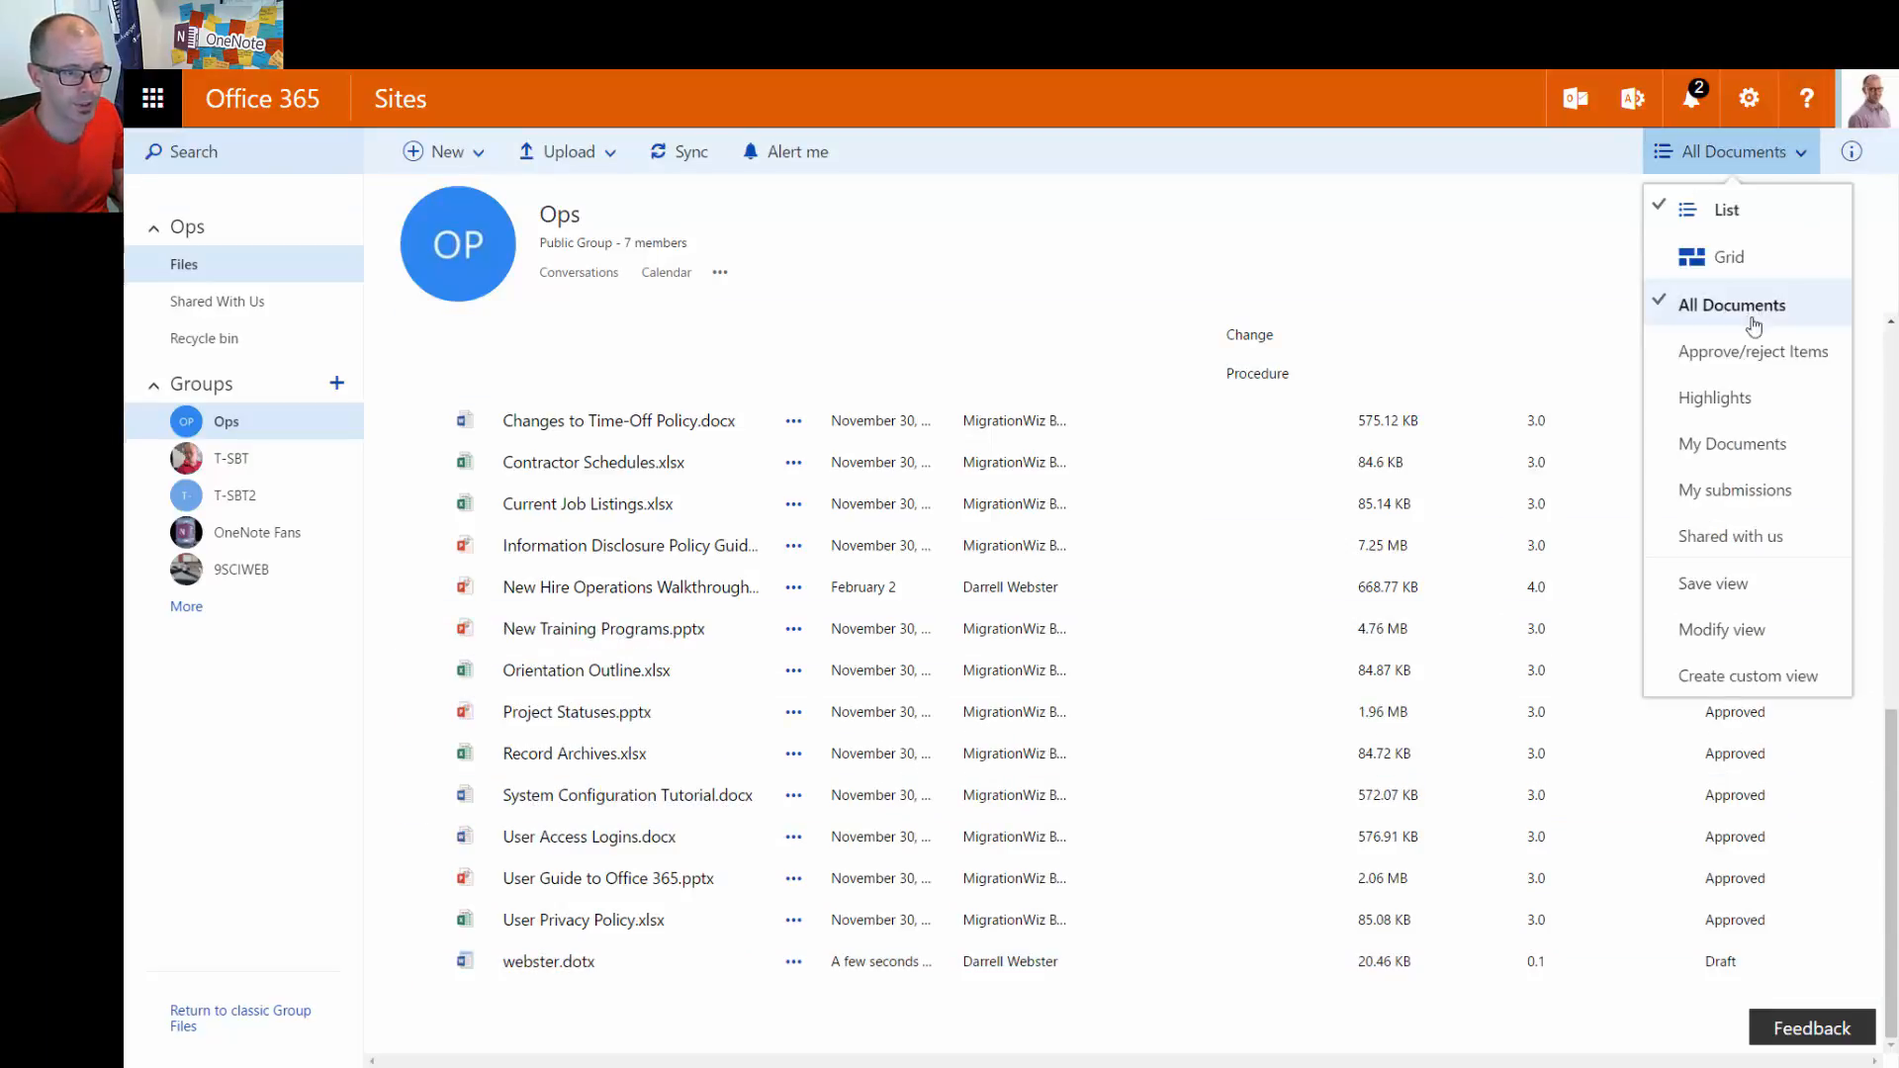
{"action": "left_click", "coordinate": [1756, 354]}
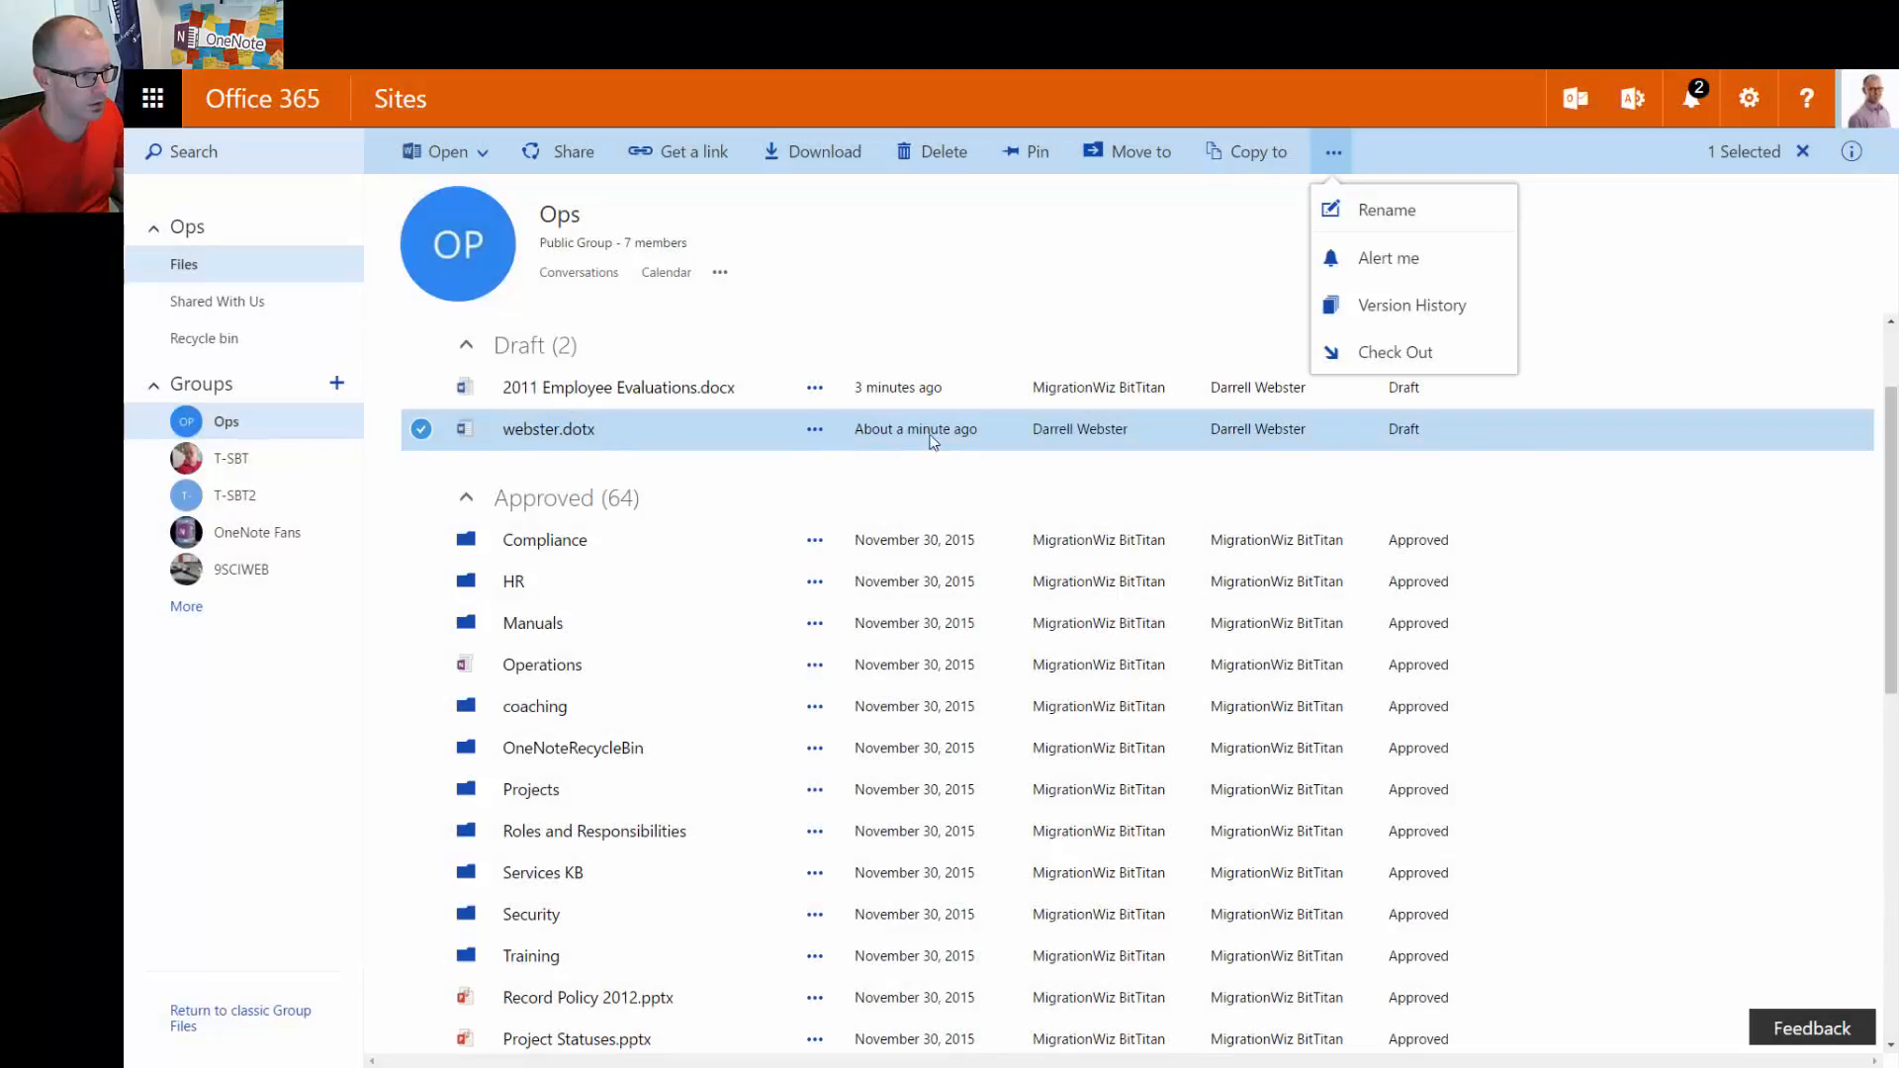
Publish webster.dotx with the comment 'Good version' and refresh to see it under Pending
{"action": "left_click", "coordinate": [814, 428]}
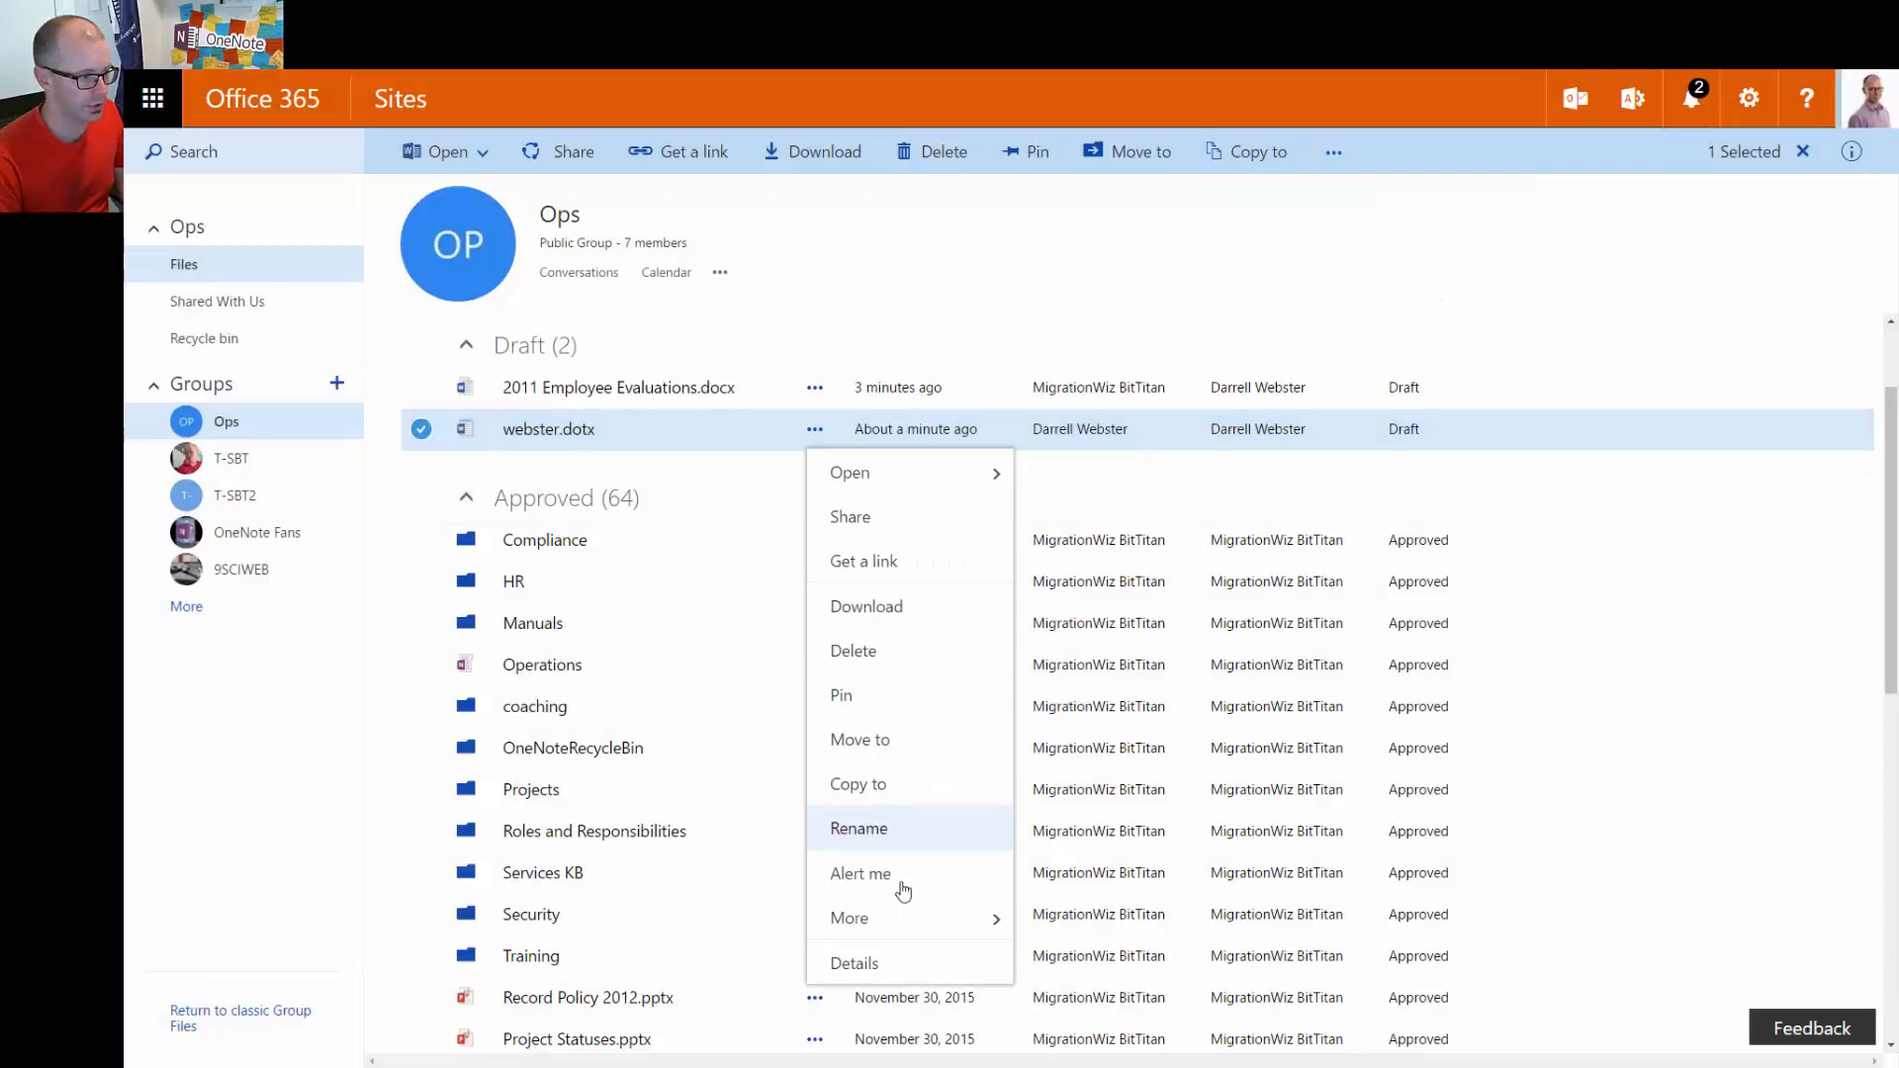
{"action": "mouse_move", "coordinate": [905, 918]}
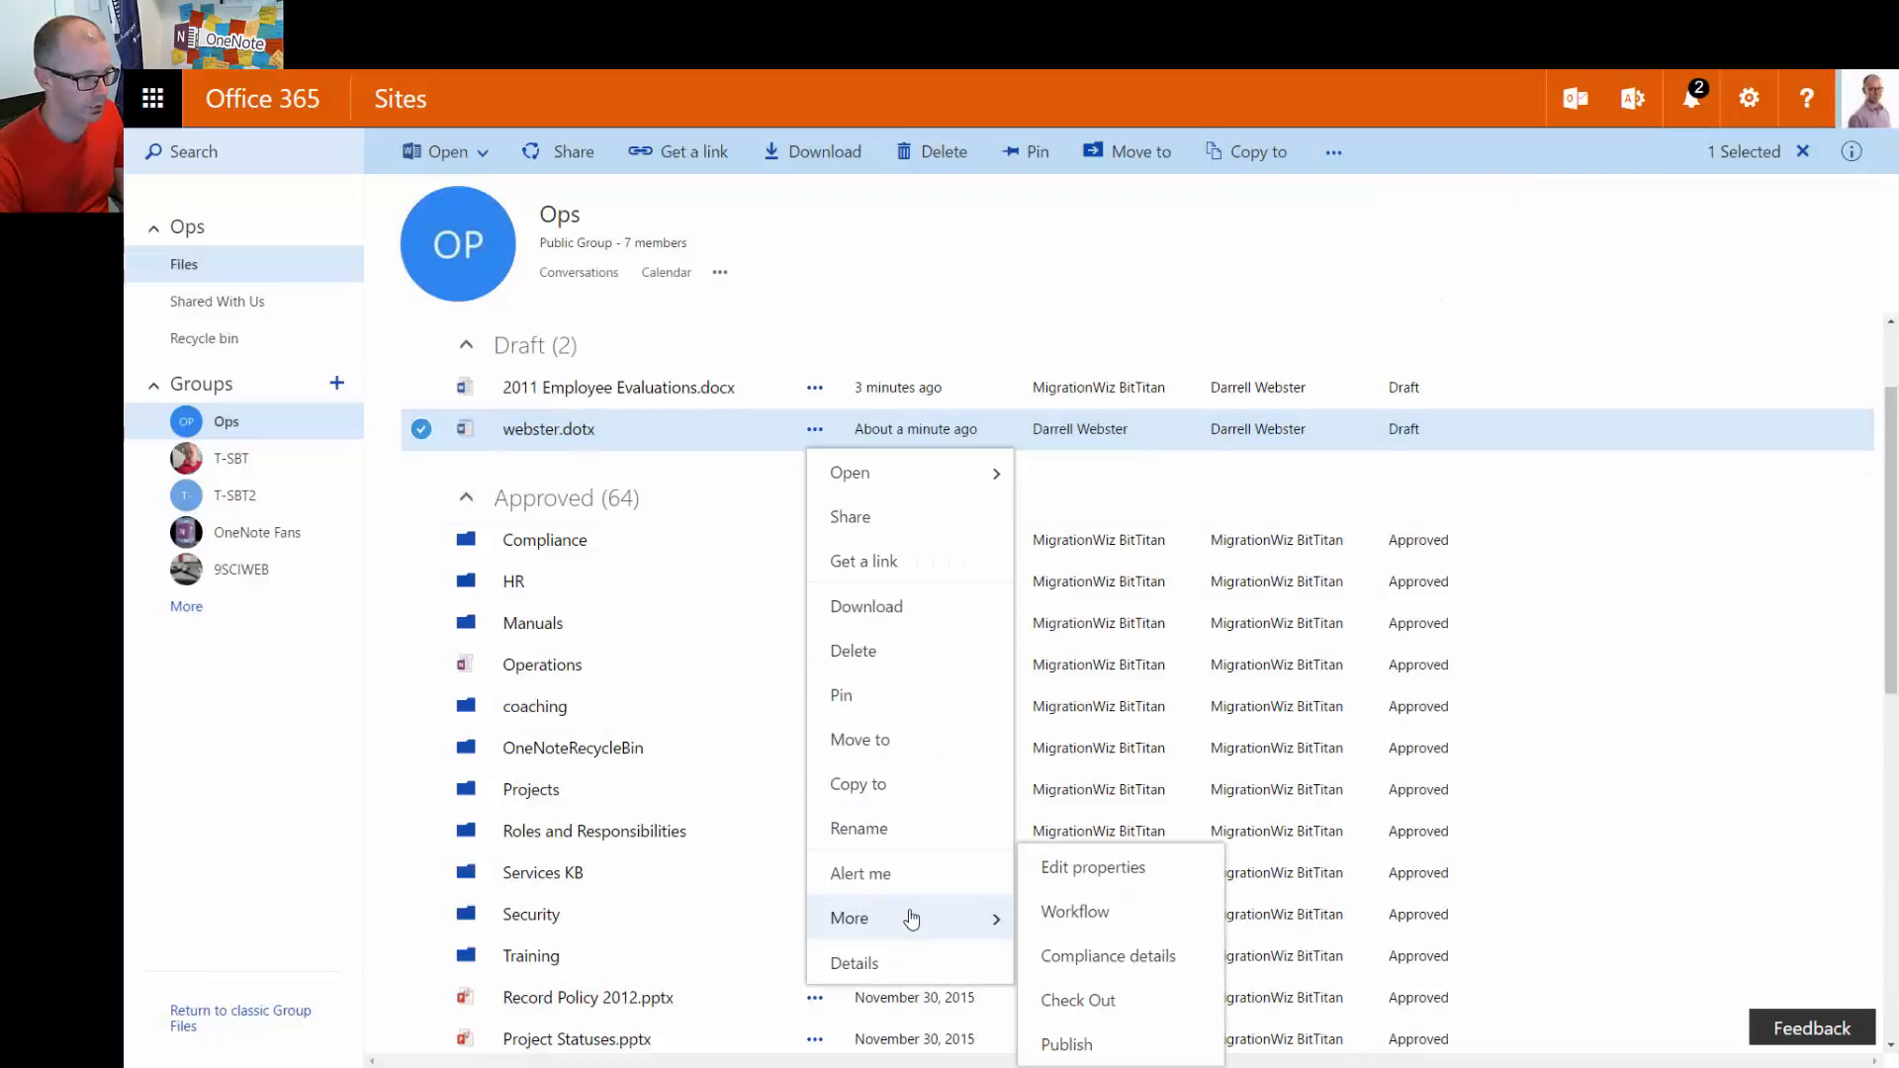
{"action": "left_click", "coordinate": [1094, 1047]}
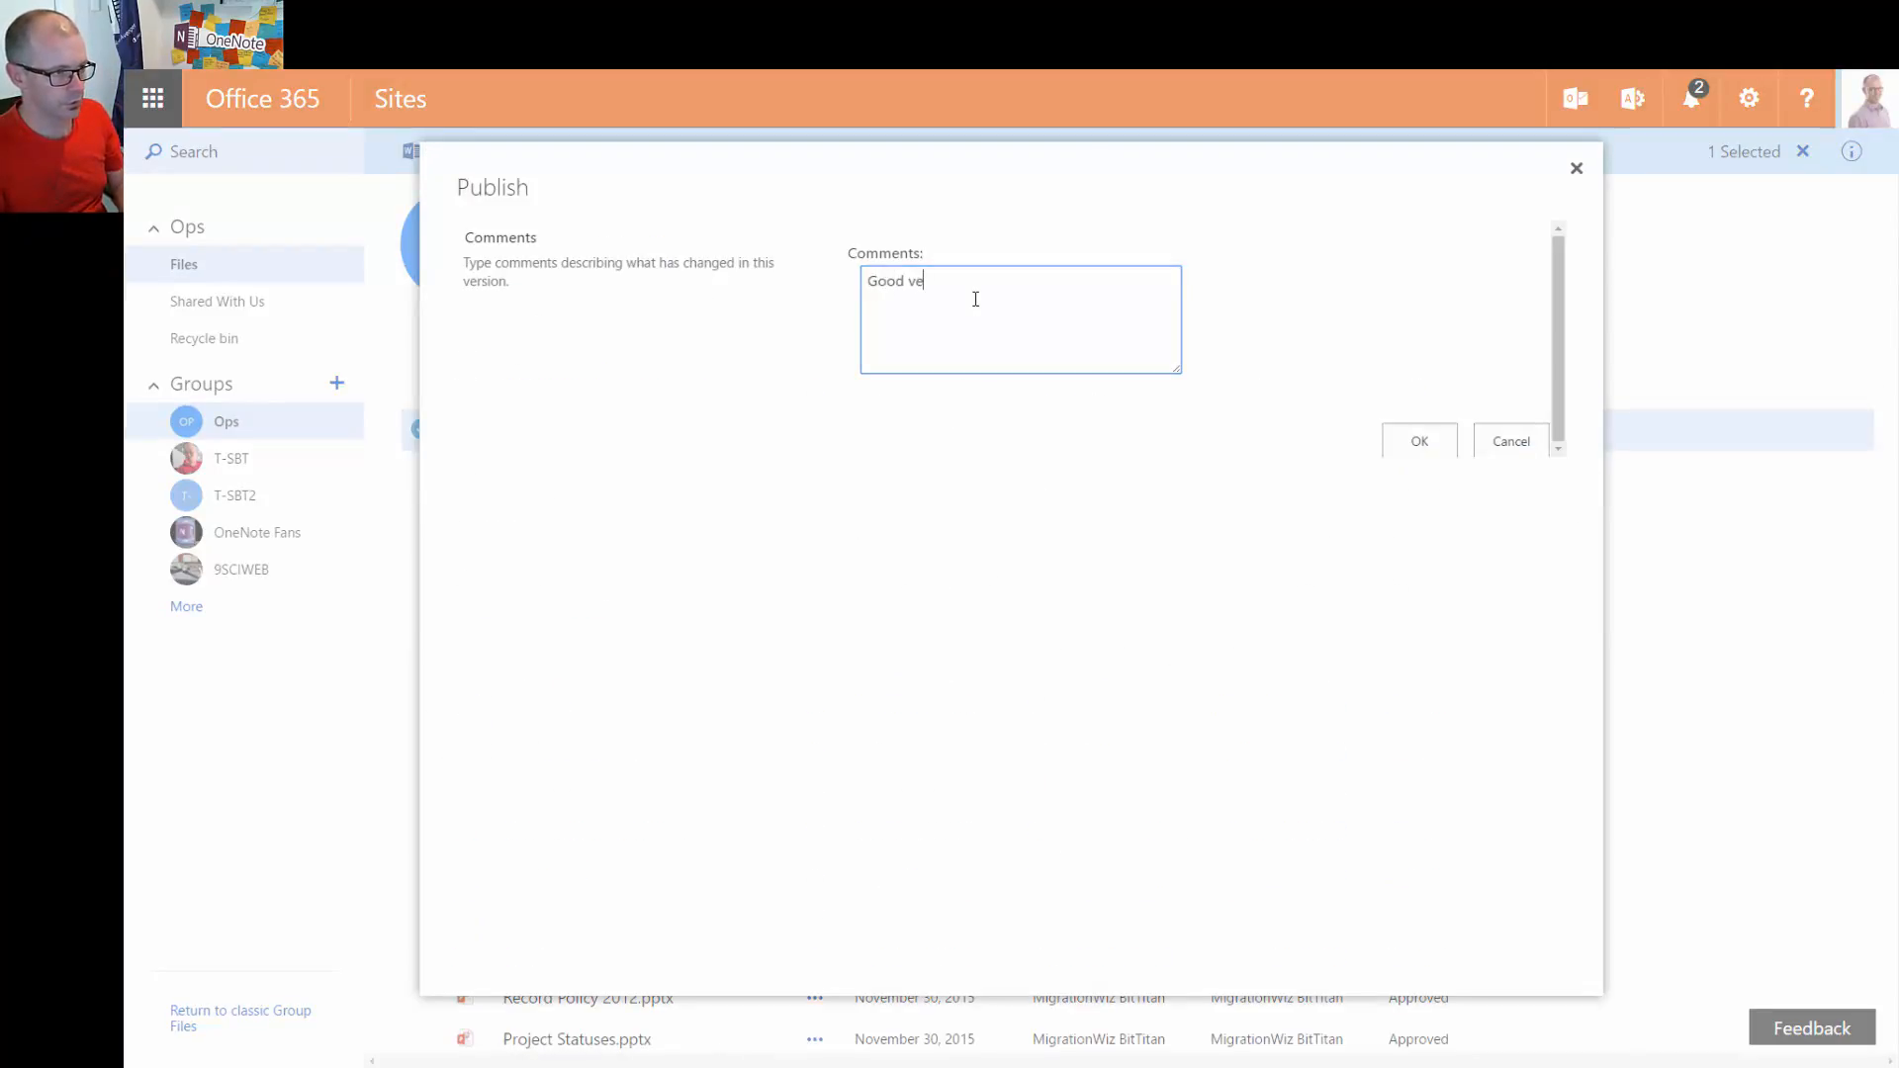
{"action": "type", "text": "rsion"}
{"action": "left_click", "coordinate": [1419, 445]}
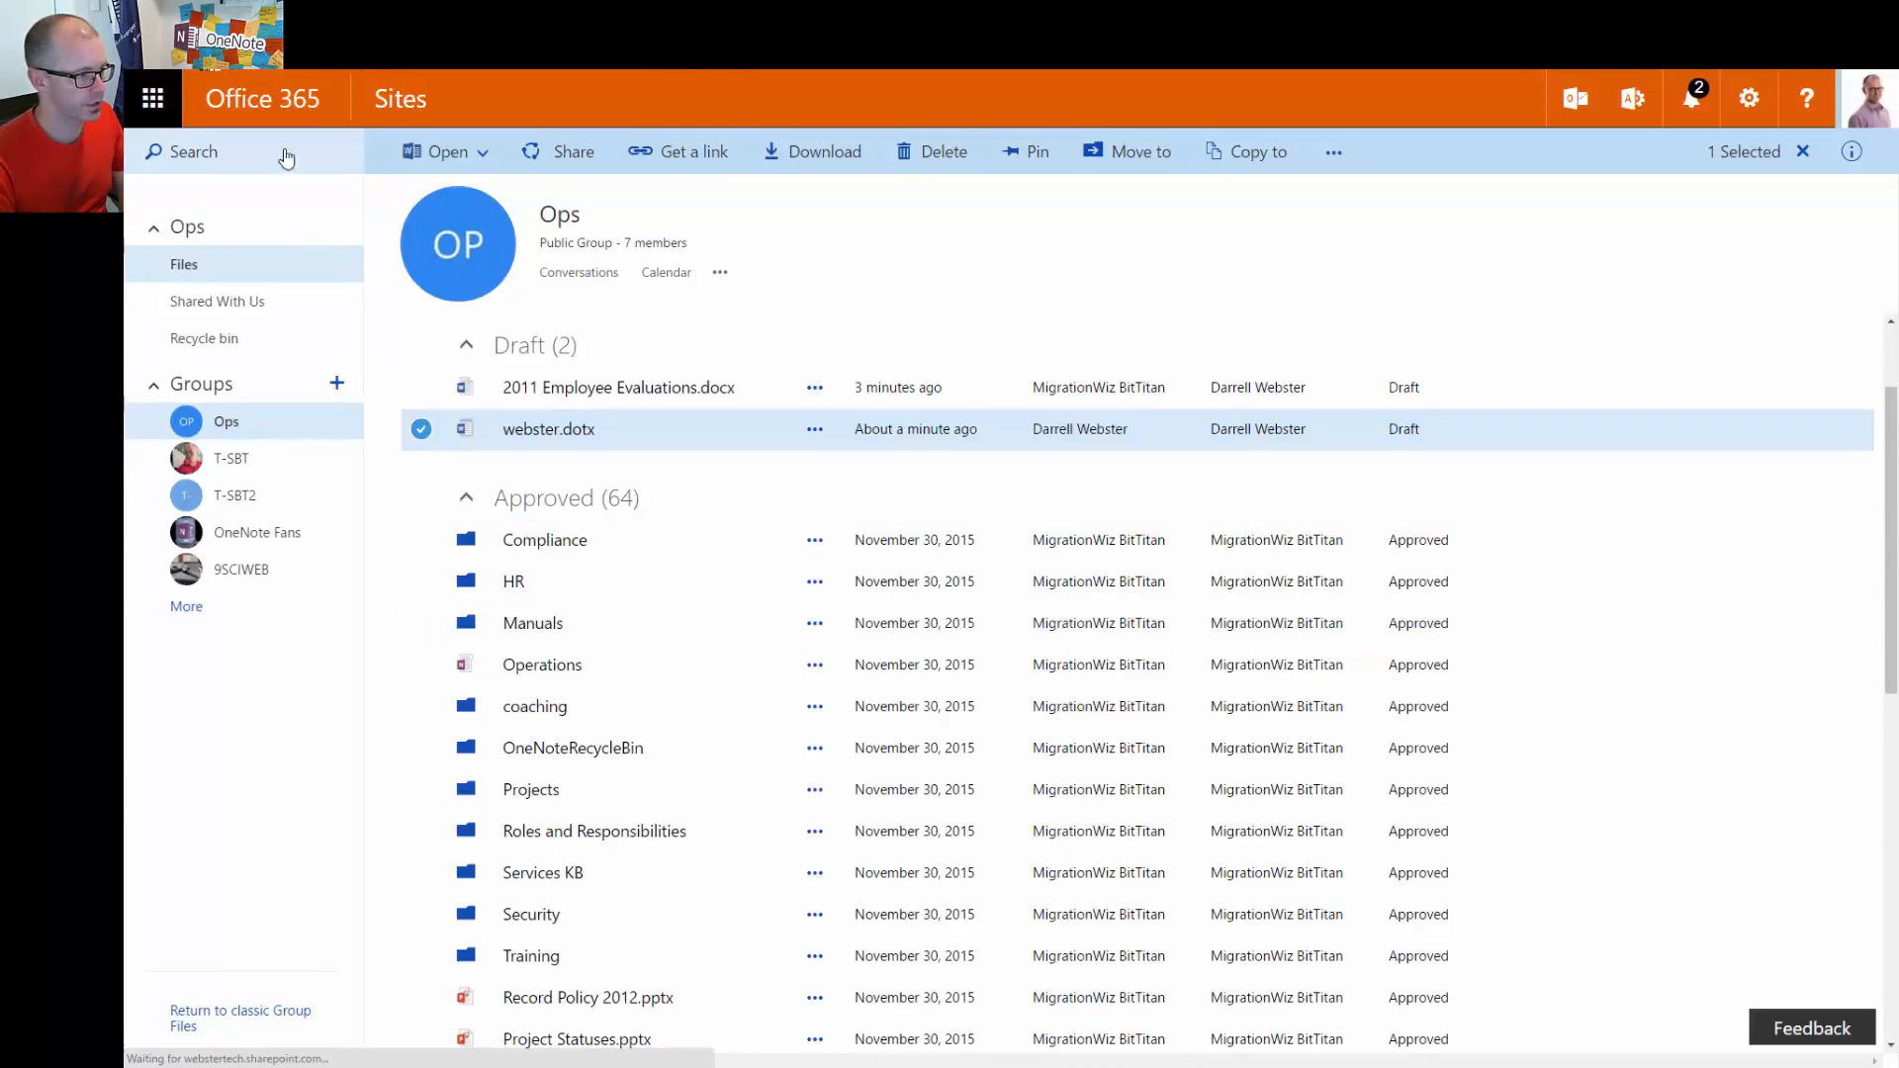
{"action": "left_click", "coordinate": [1112, 720]}
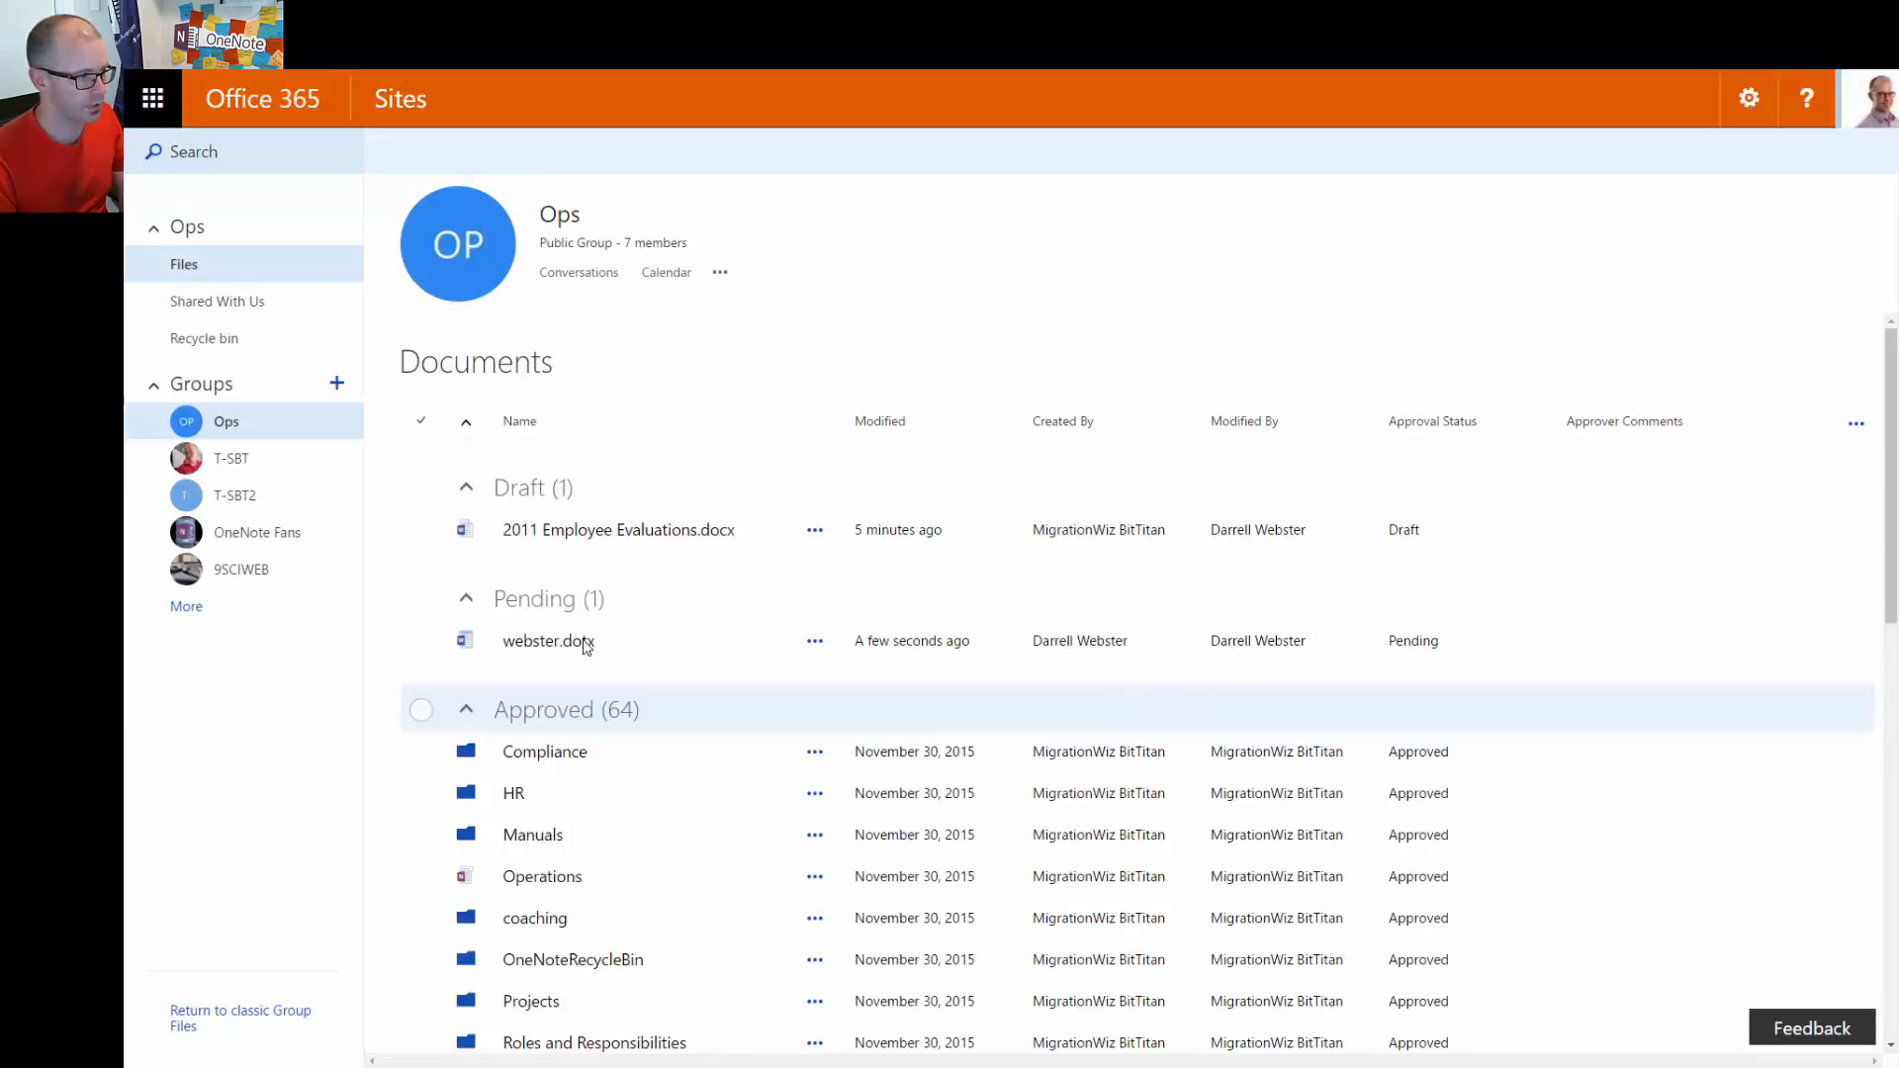
{"action": "left_click", "coordinate": [422, 641]}
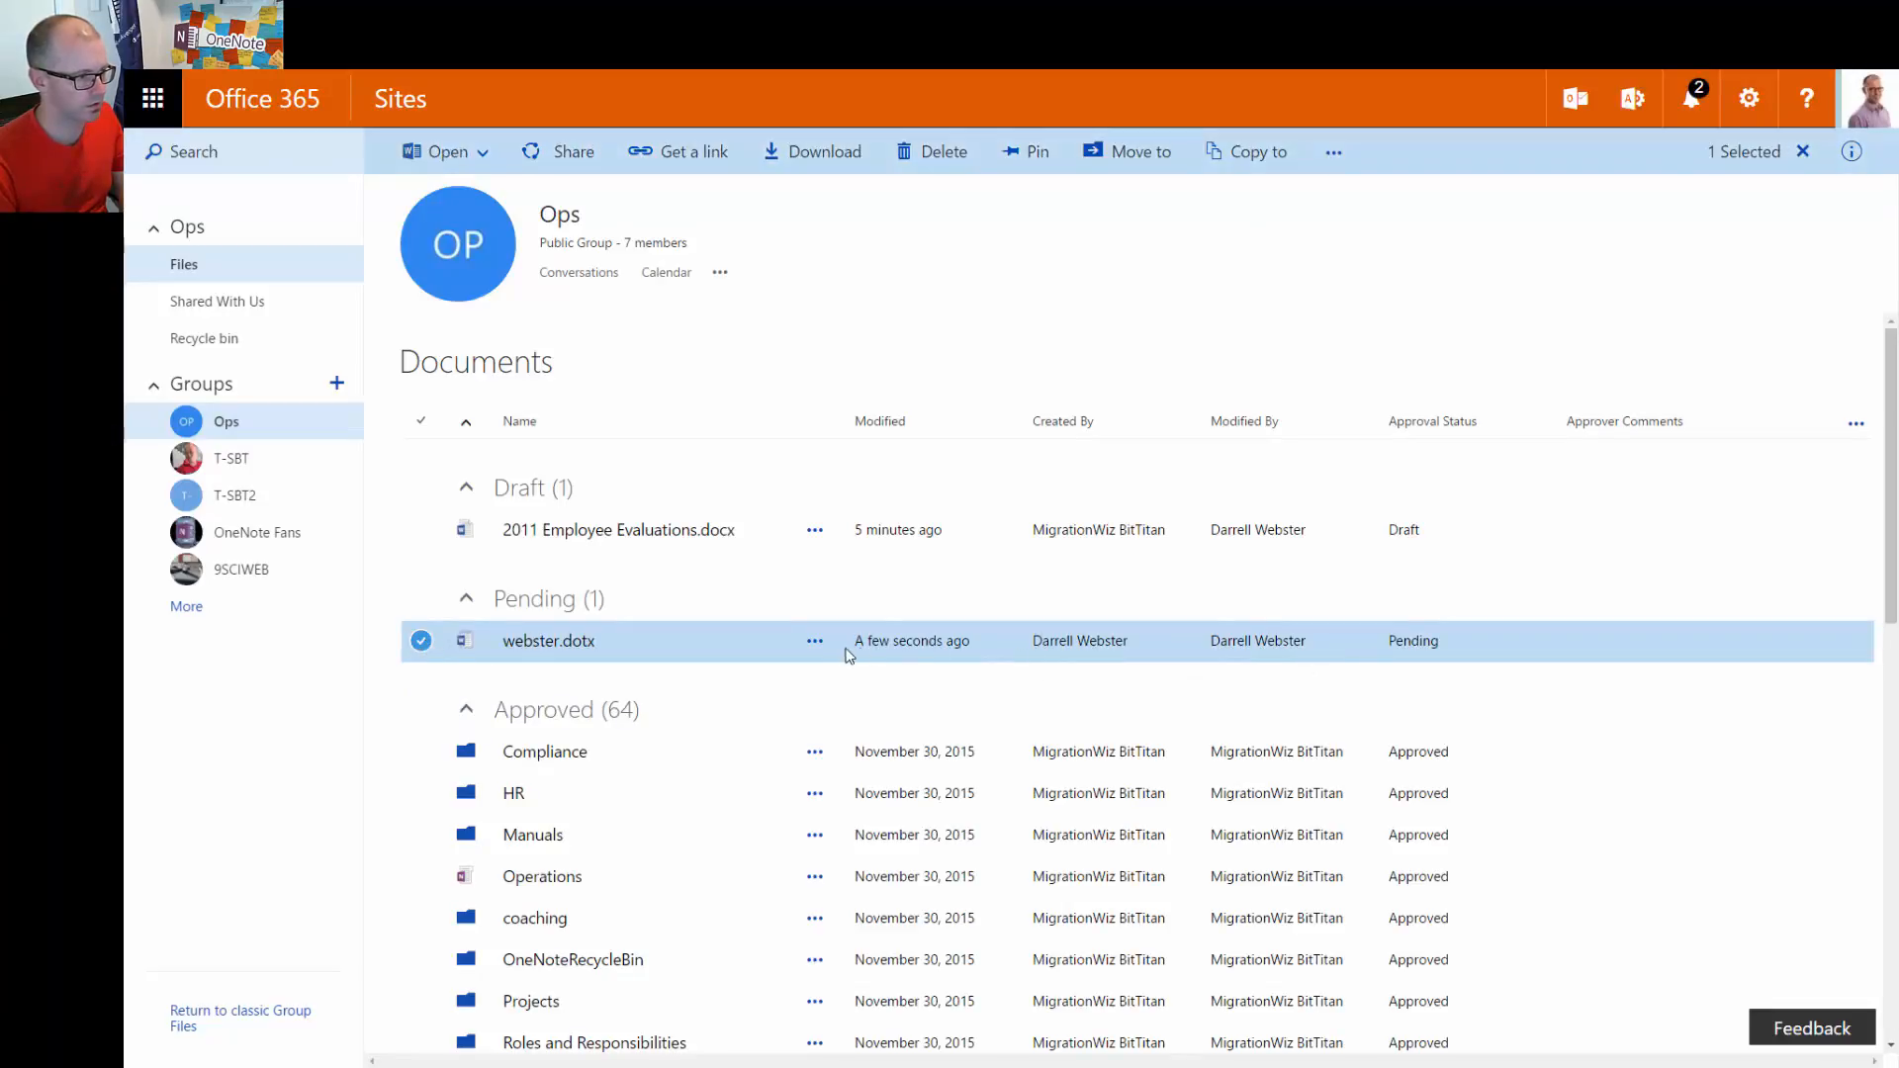
{"action": "left_click", "coordinate": [815, 641]}
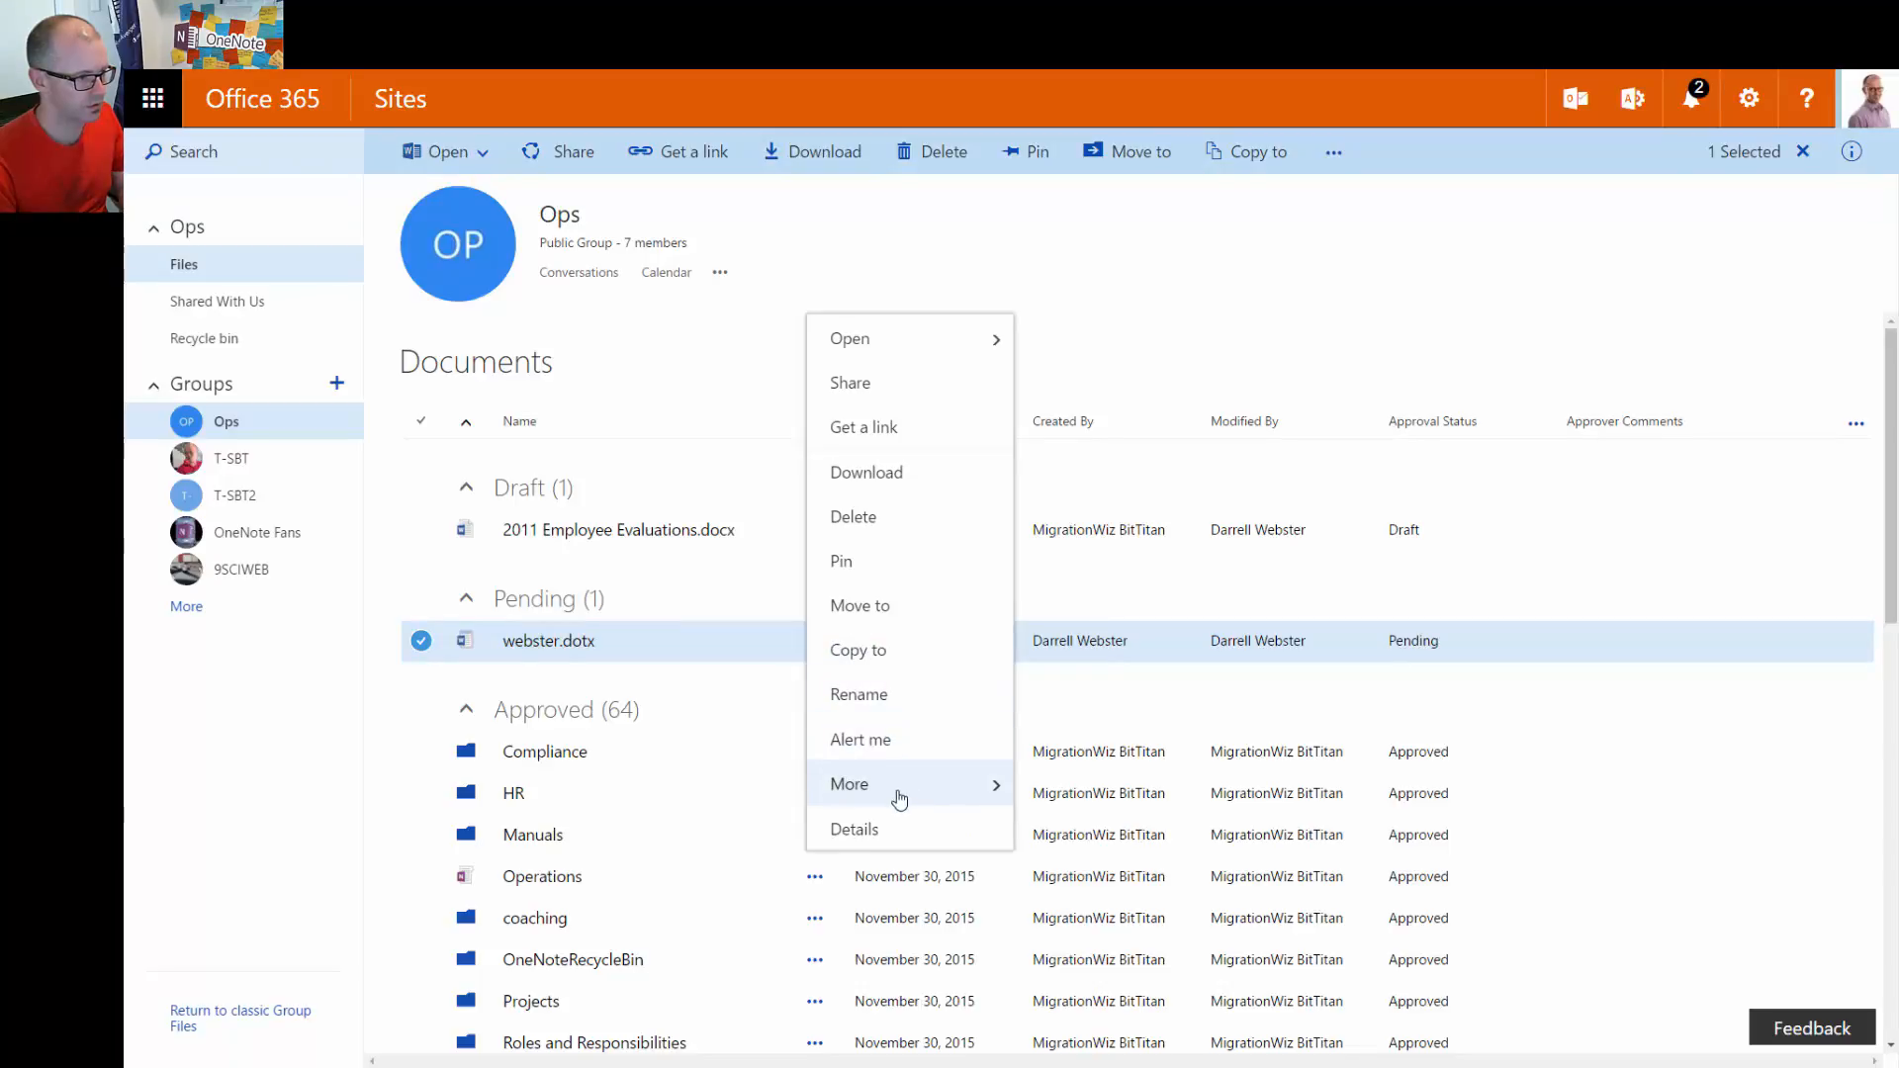
{"action": "mouse_move", "coordinate": [899, 798]}
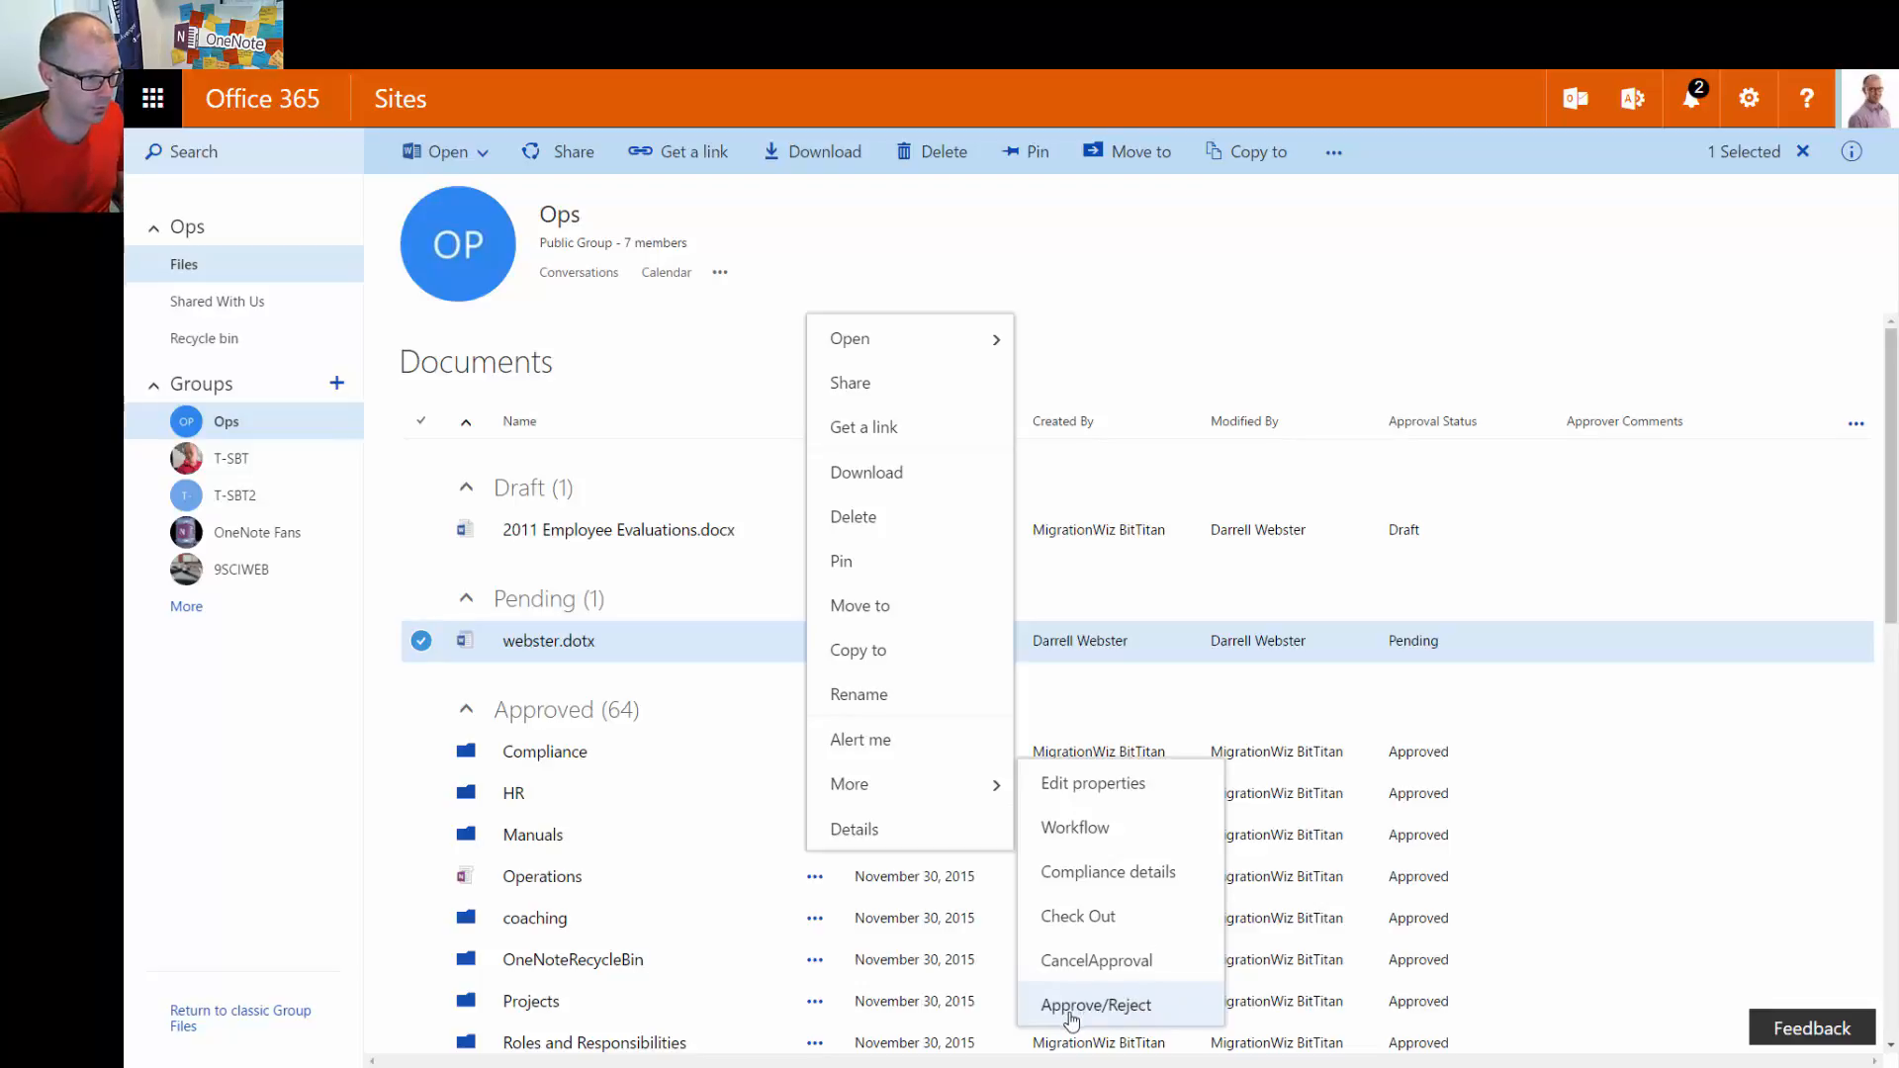
{"action": "left_click", "coordinate": [1072, 1011]}
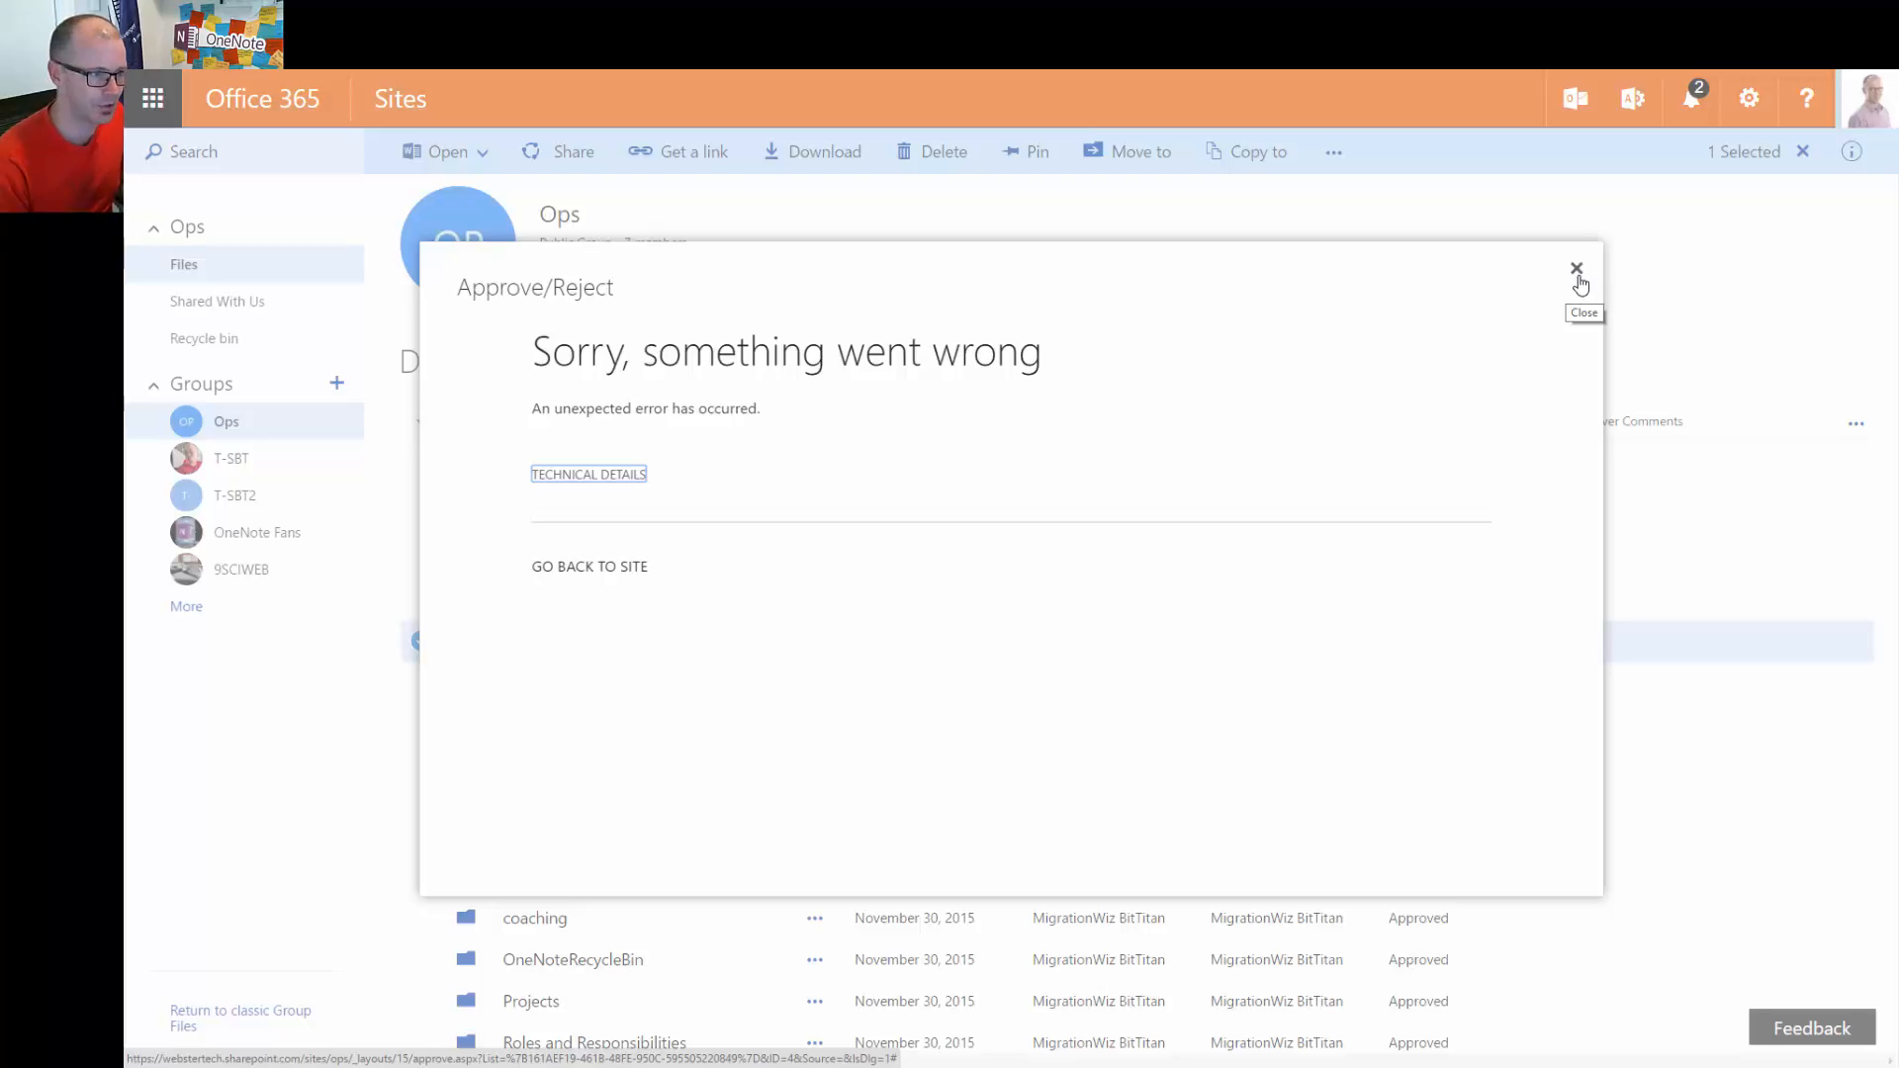
{"action": "left_click", "coordinate": [1577, 275]}
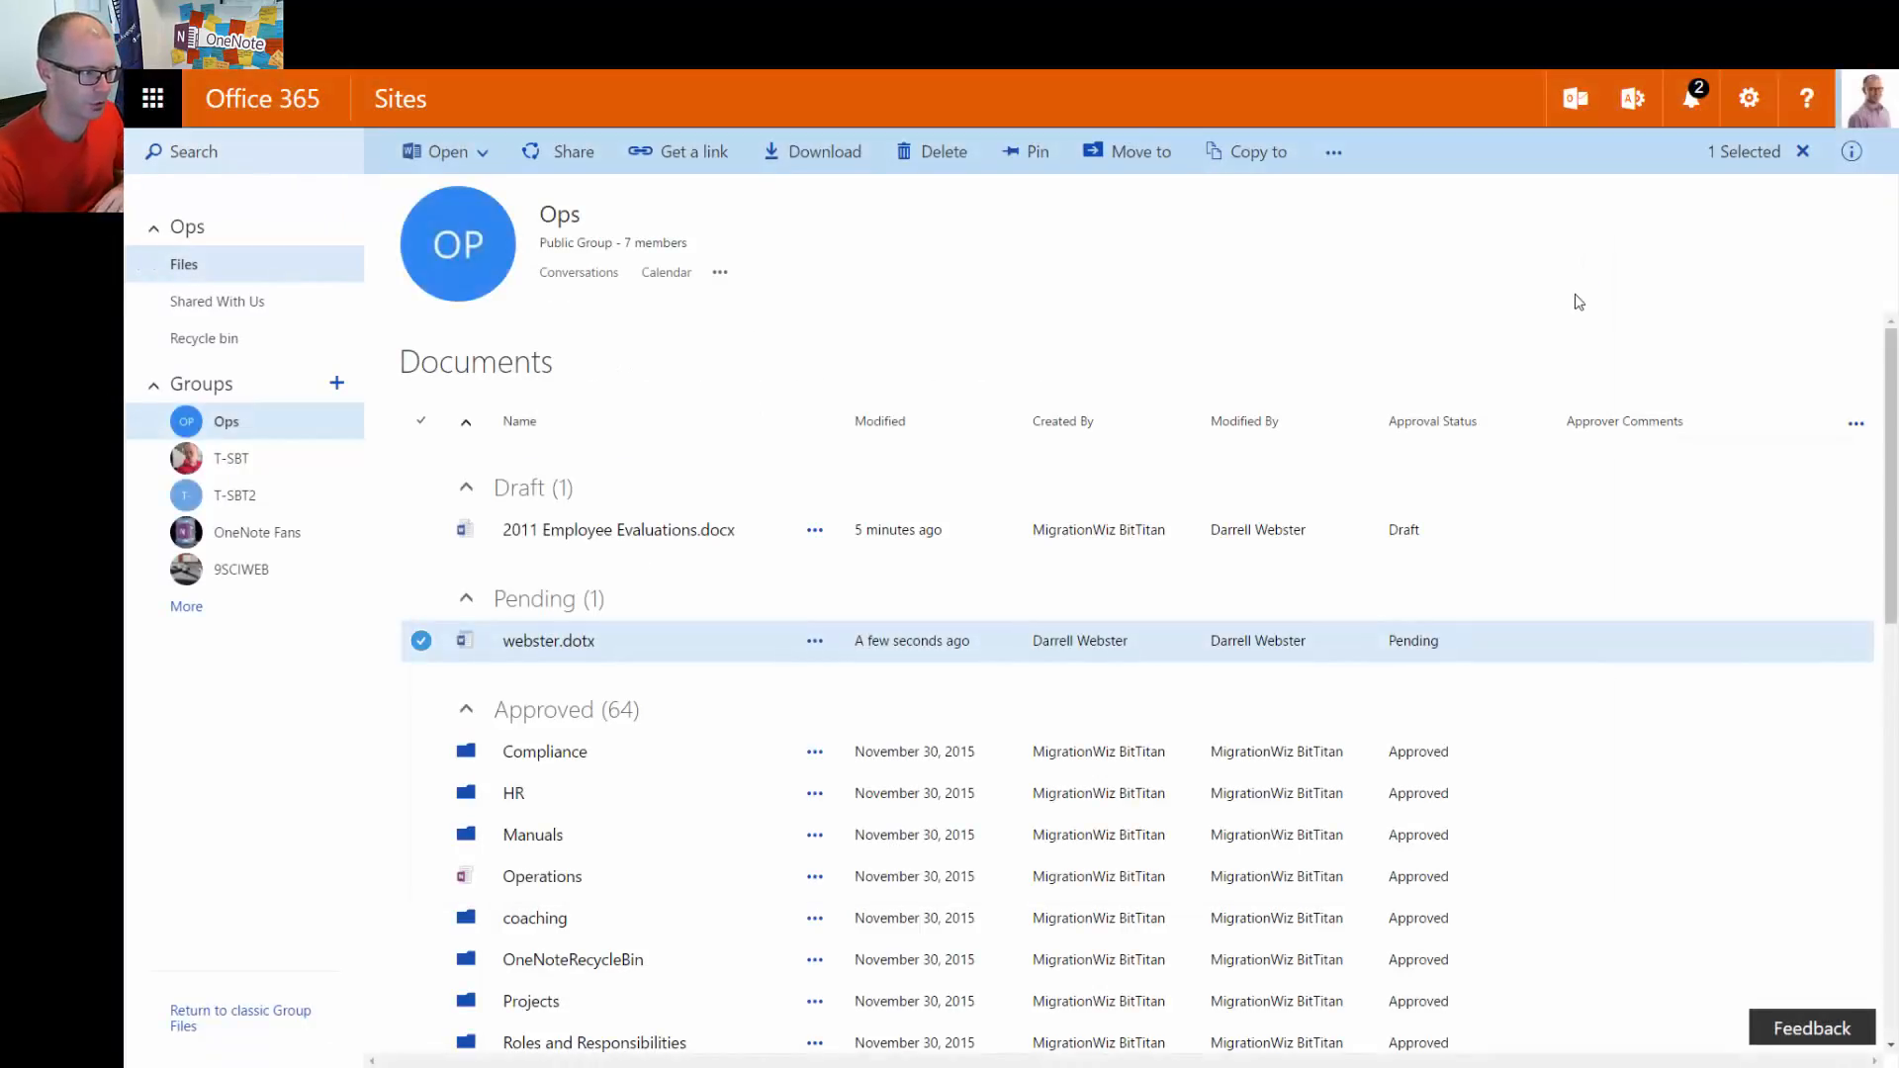
{"action": "scroll", "coordinate": [1591, 645], "scroll_direction": "down", "scroll_amount": 2}
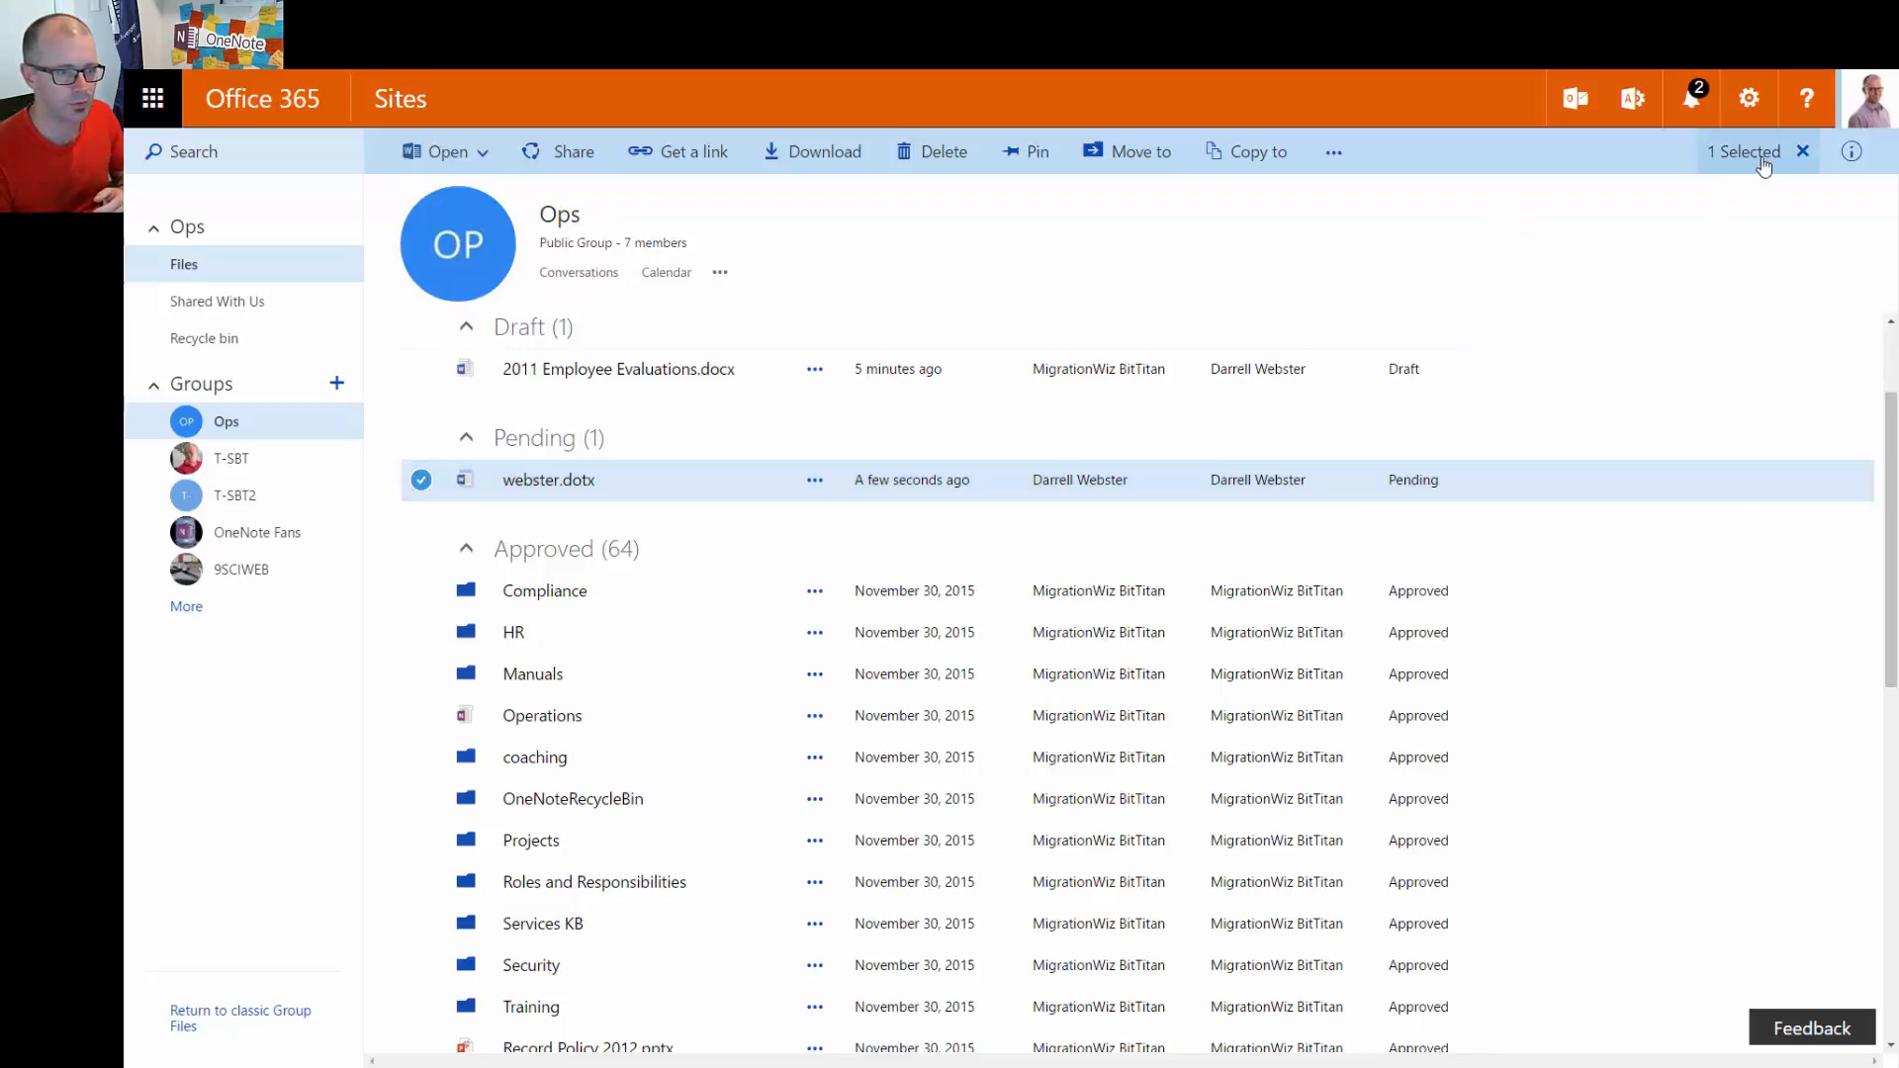
Clear the file selection and reach Advanced settings through the gear menu's Library settings
{"action": "left_click", "coordinate": [1803, 151]}
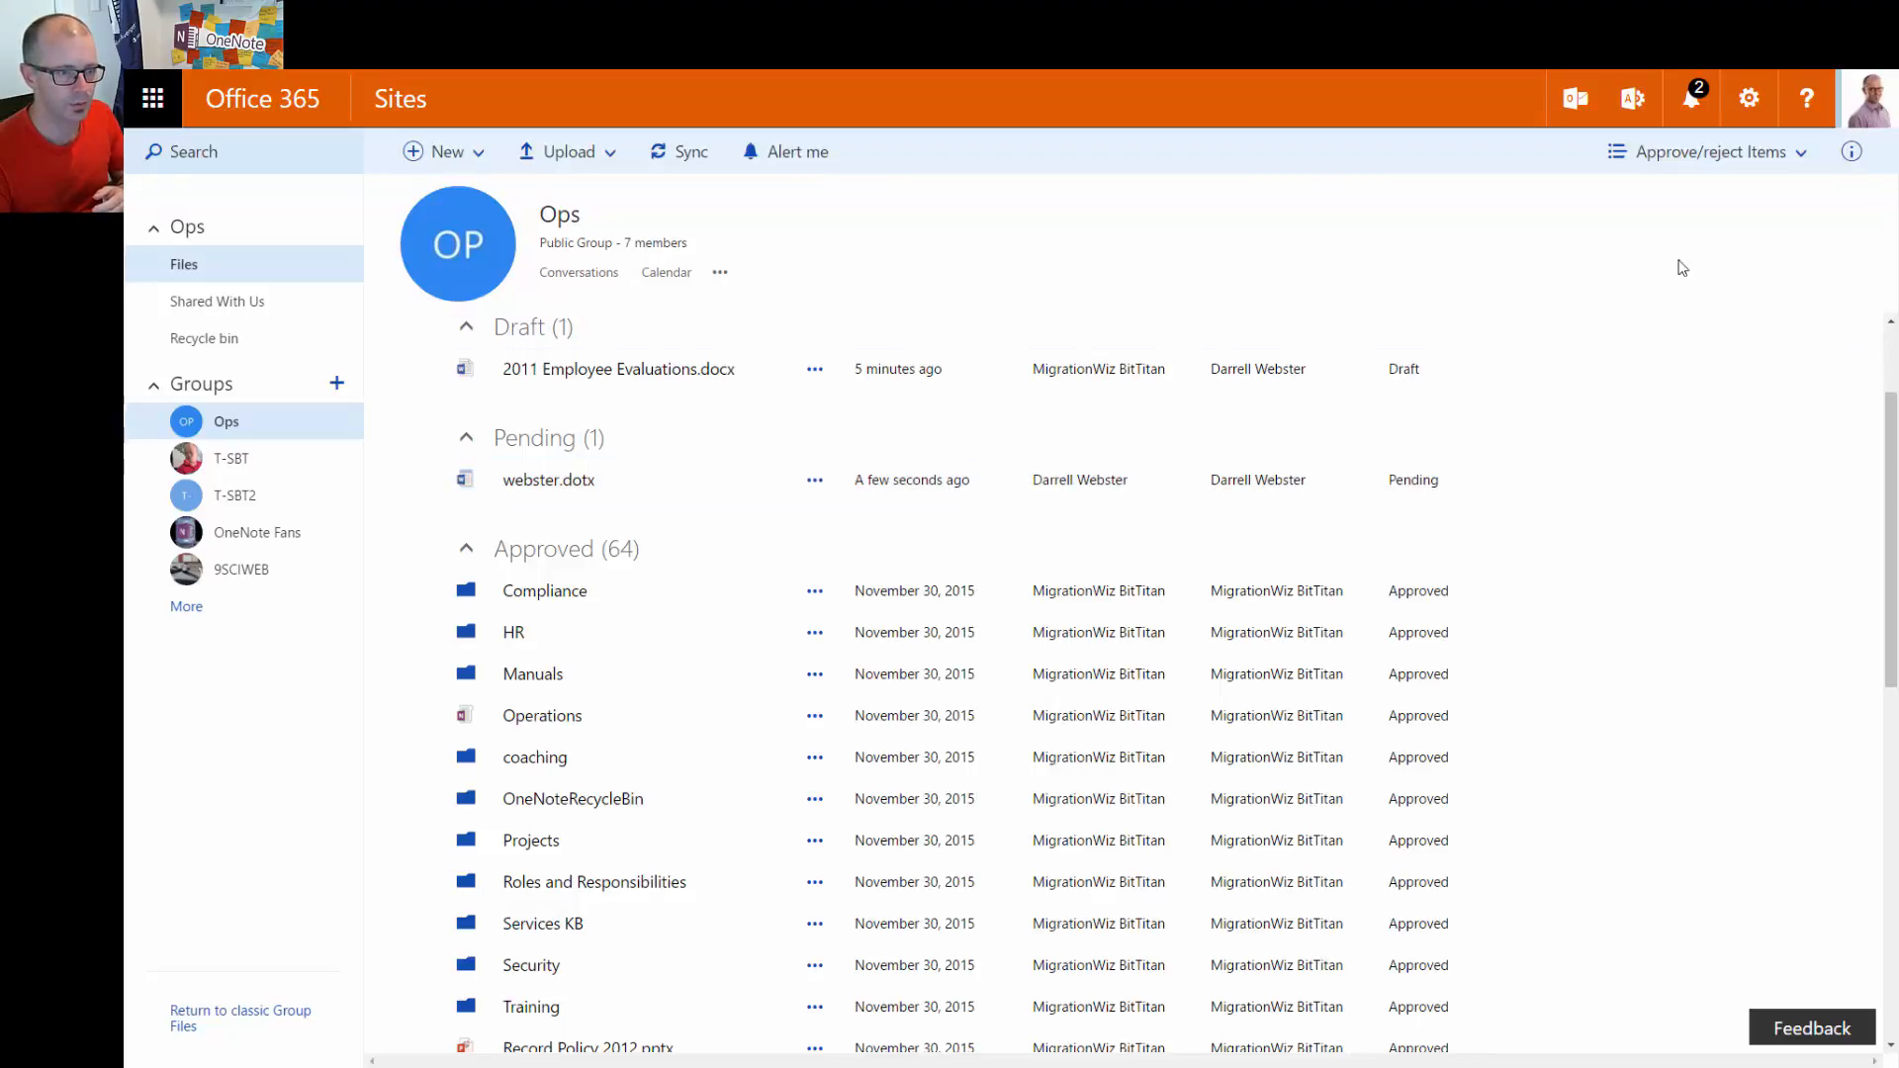
{"action": "left_click", "coordinate": [1781, 152]}
{"action": "left_click", "coordinate": [1748, 102]}
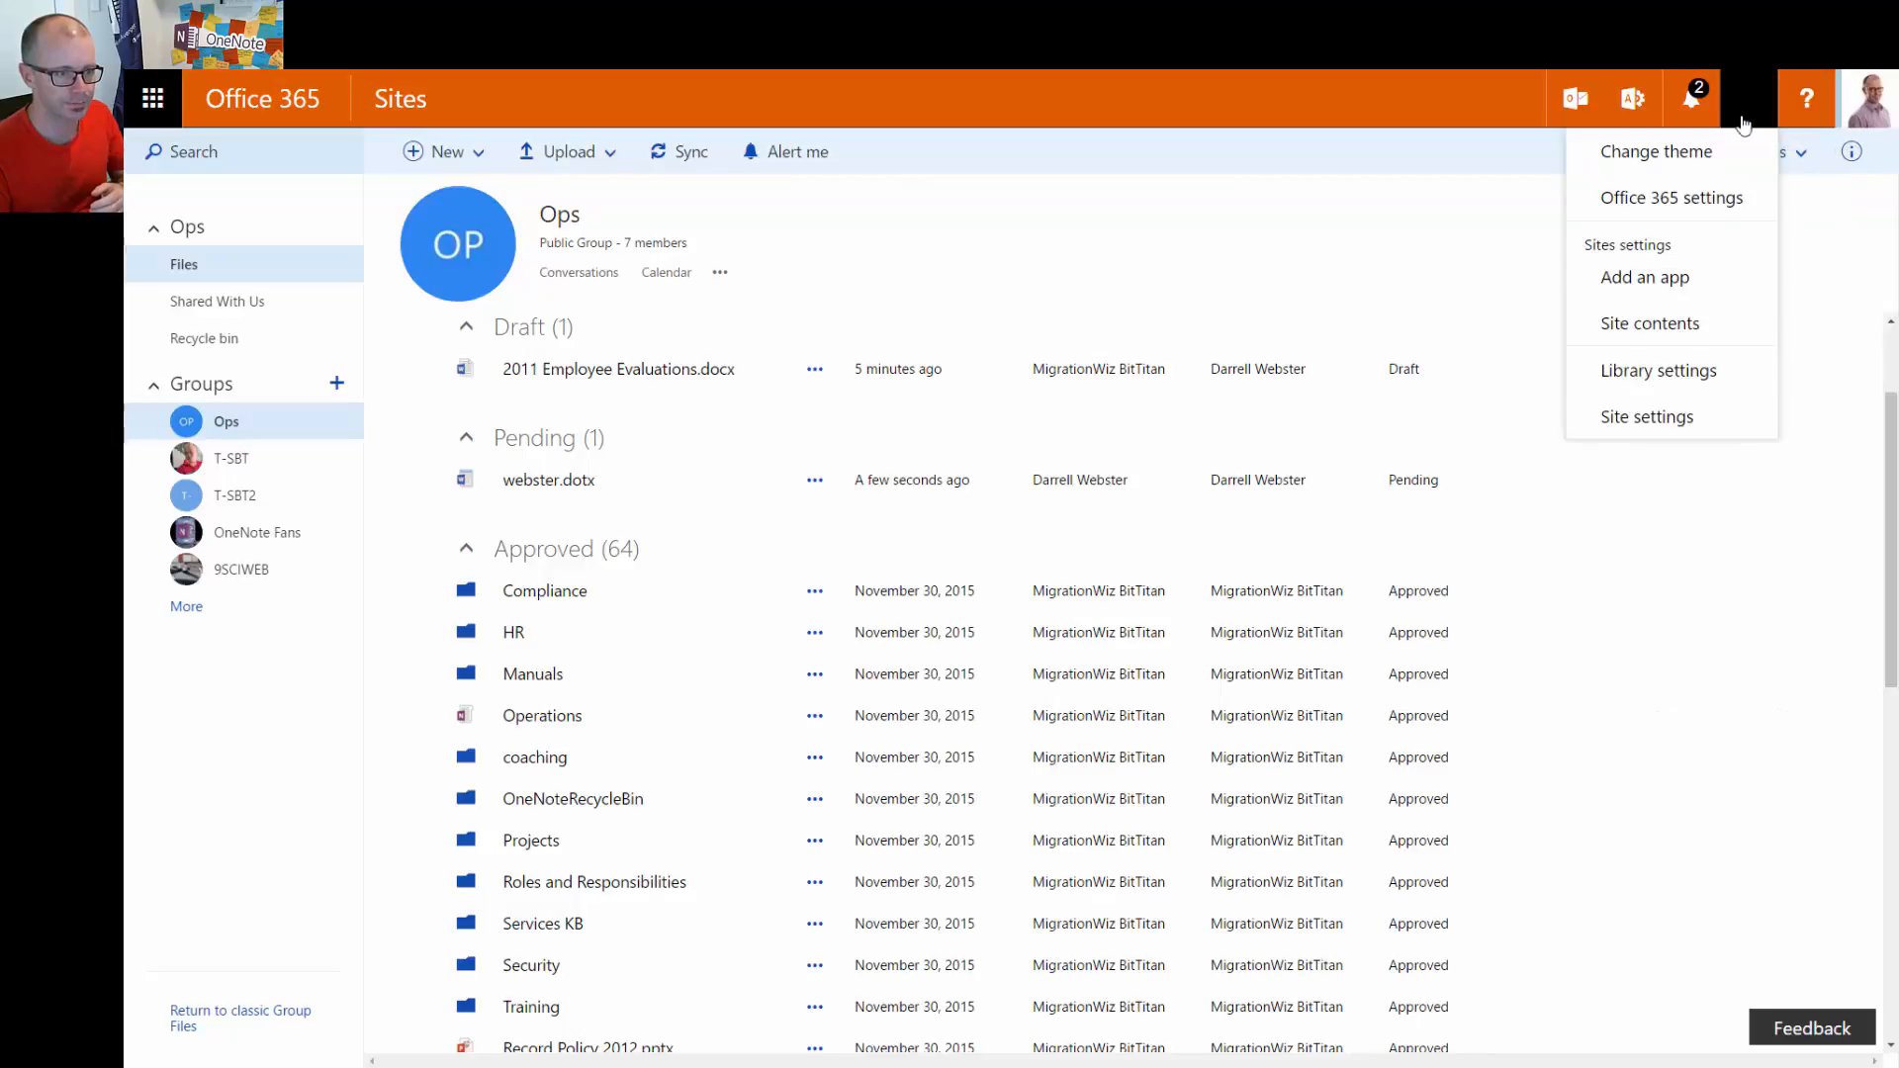
{"action": "left_click", "coordinate": [1646, 372]}
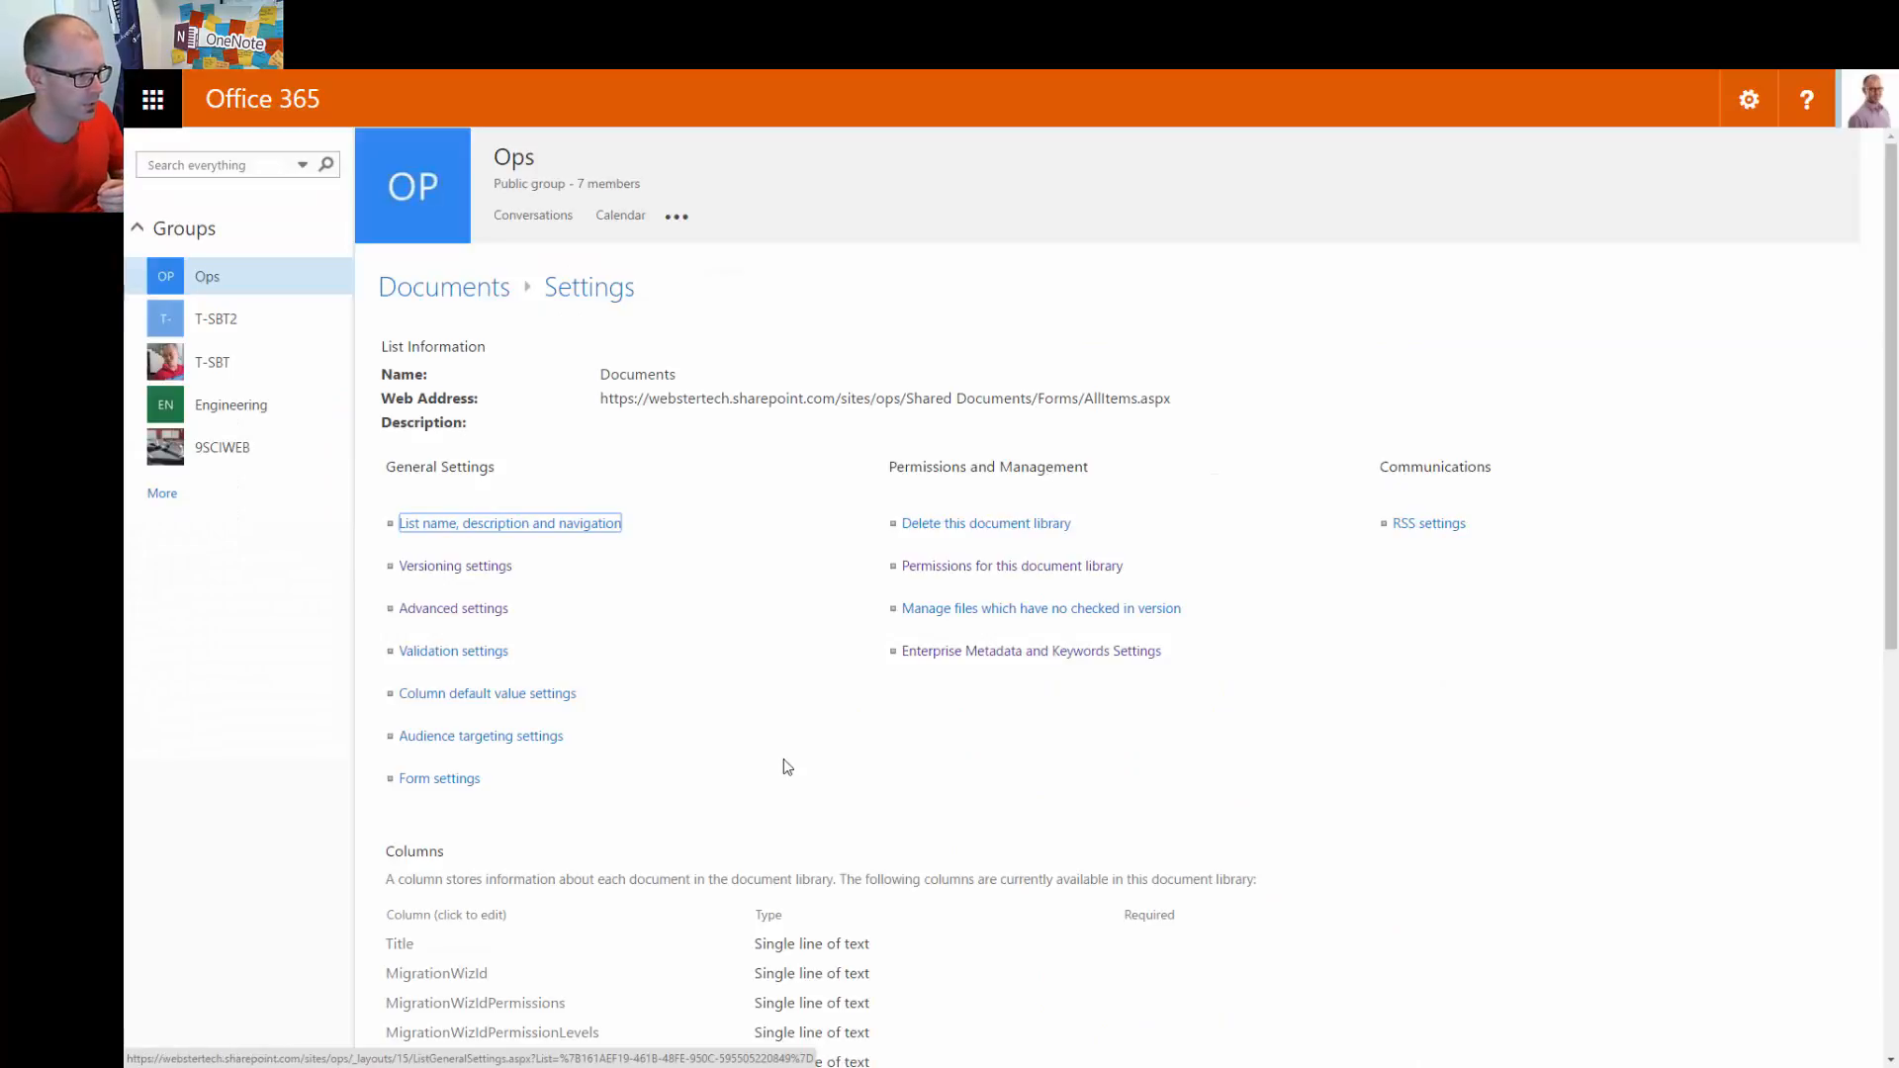
{"action": "scroll", "coordinate": [564, 712], "scroll_direction": "down", "scroll_amount": 1}
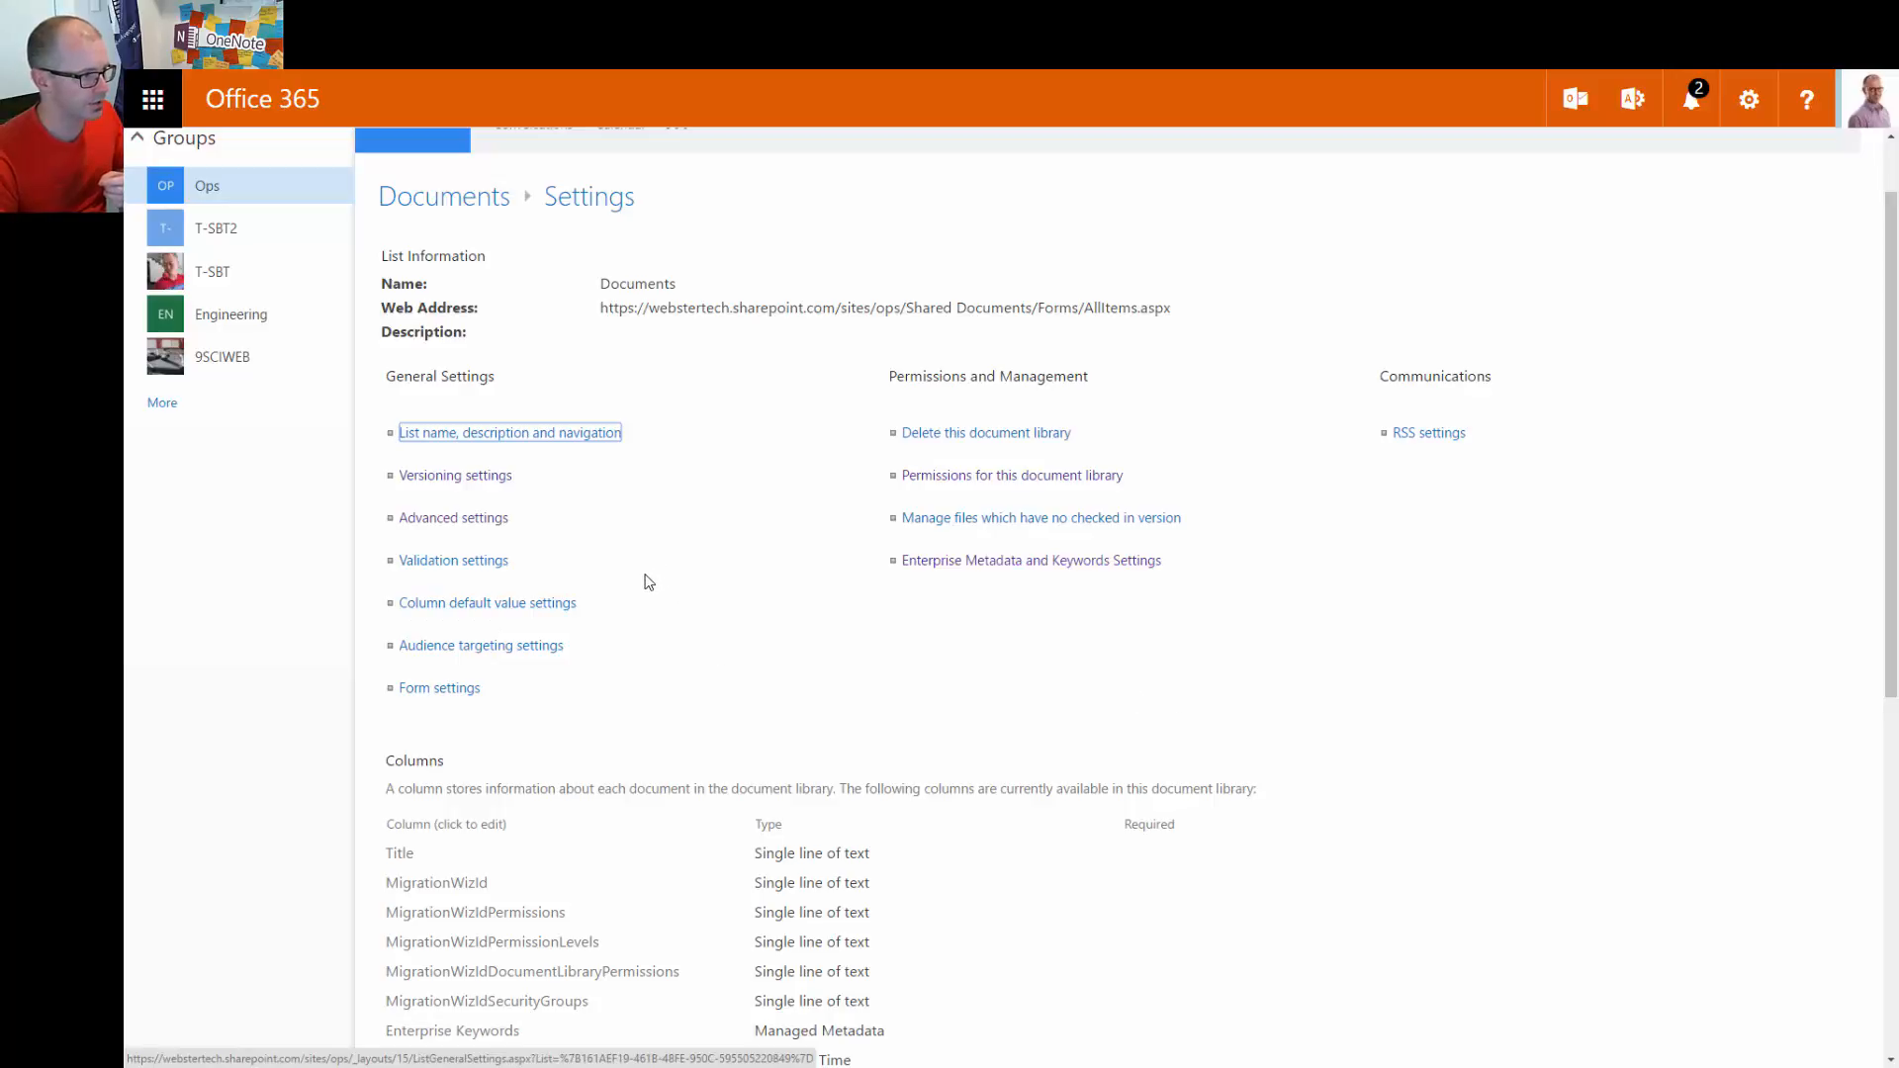
{"action": "left_click", "coordinate": [428, 530]}
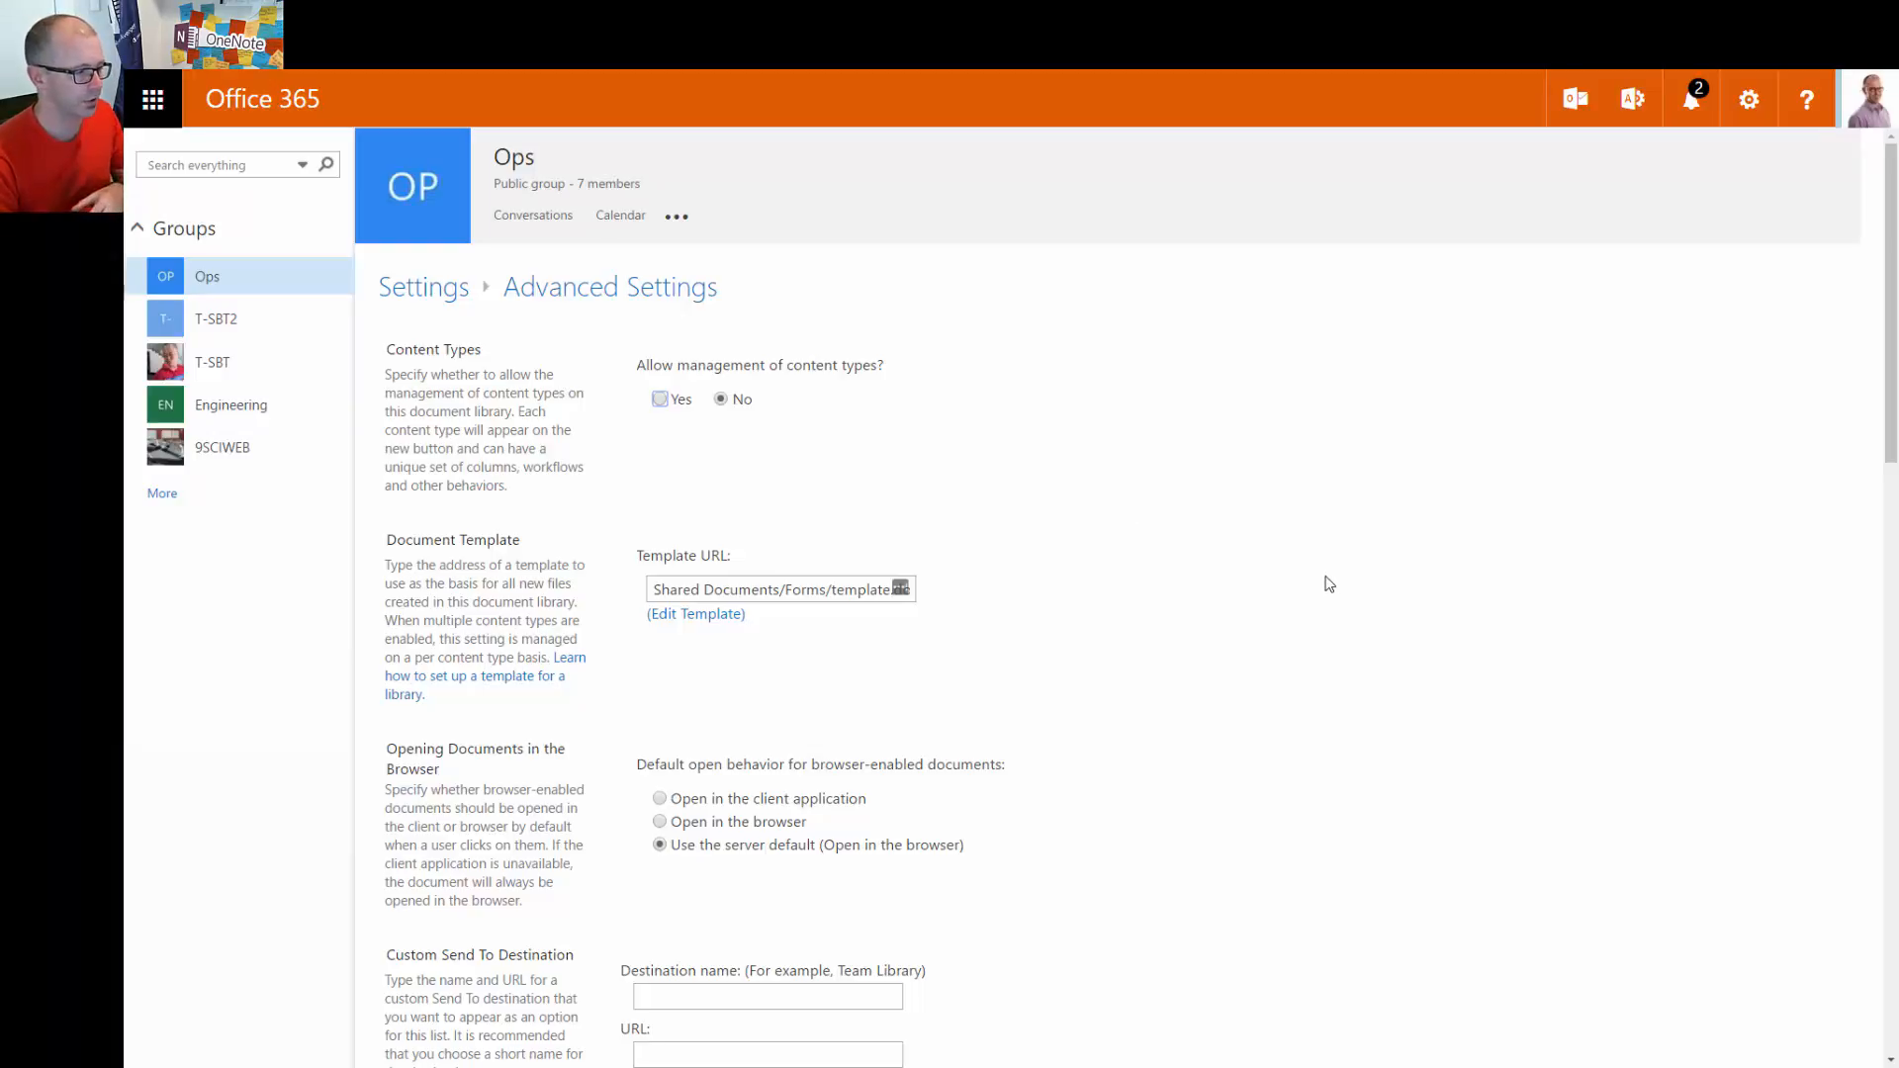
Scroll through every advanced setting to the bottom and cancel without saving changes
{"action": "scroll", "coordinate": [1328, 583], "scroll_direction": "down", "scroll_amount": 1}
{"action": "scroll", "coordinate": [1329, 578], "scroll_direction": "down", "scroll_amount": 2}
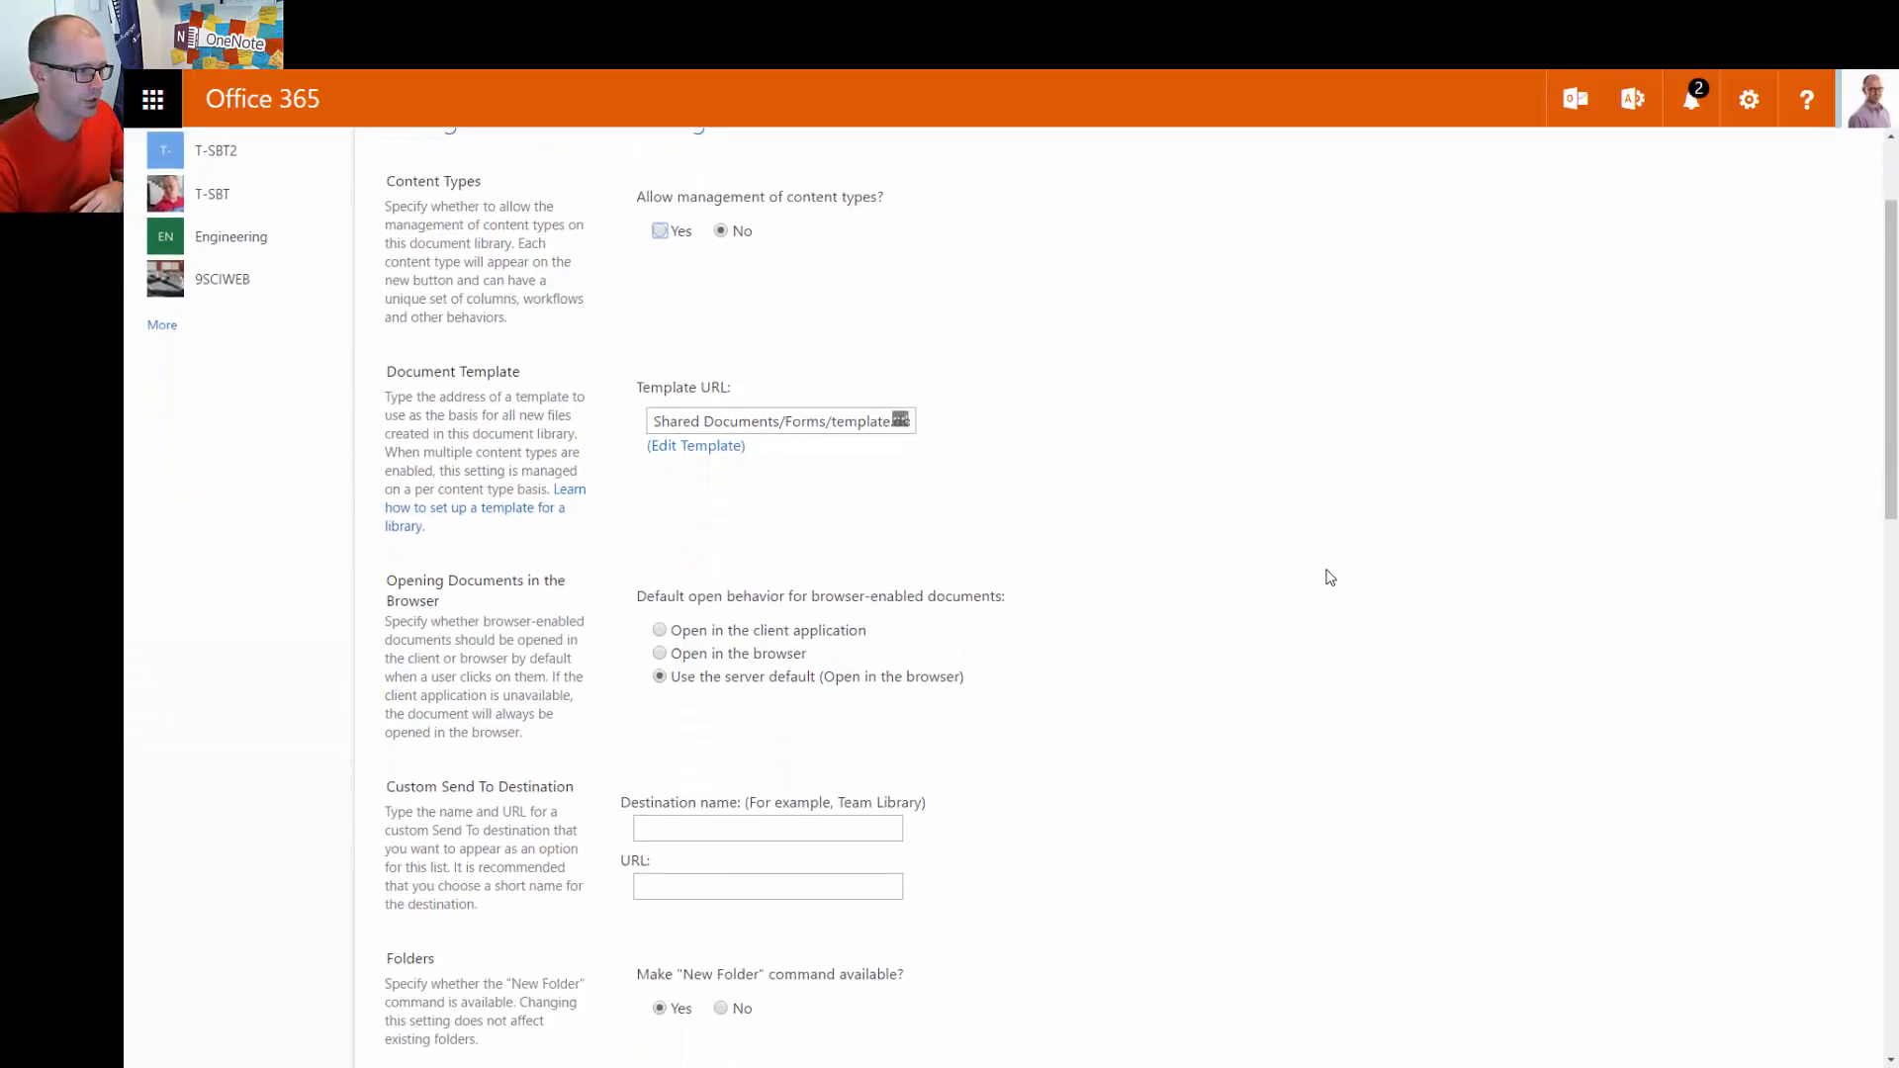
{"action": "scroll", "coordinate": [1330, 579], "scroll_direction": "down", "scroll_amount": 1}
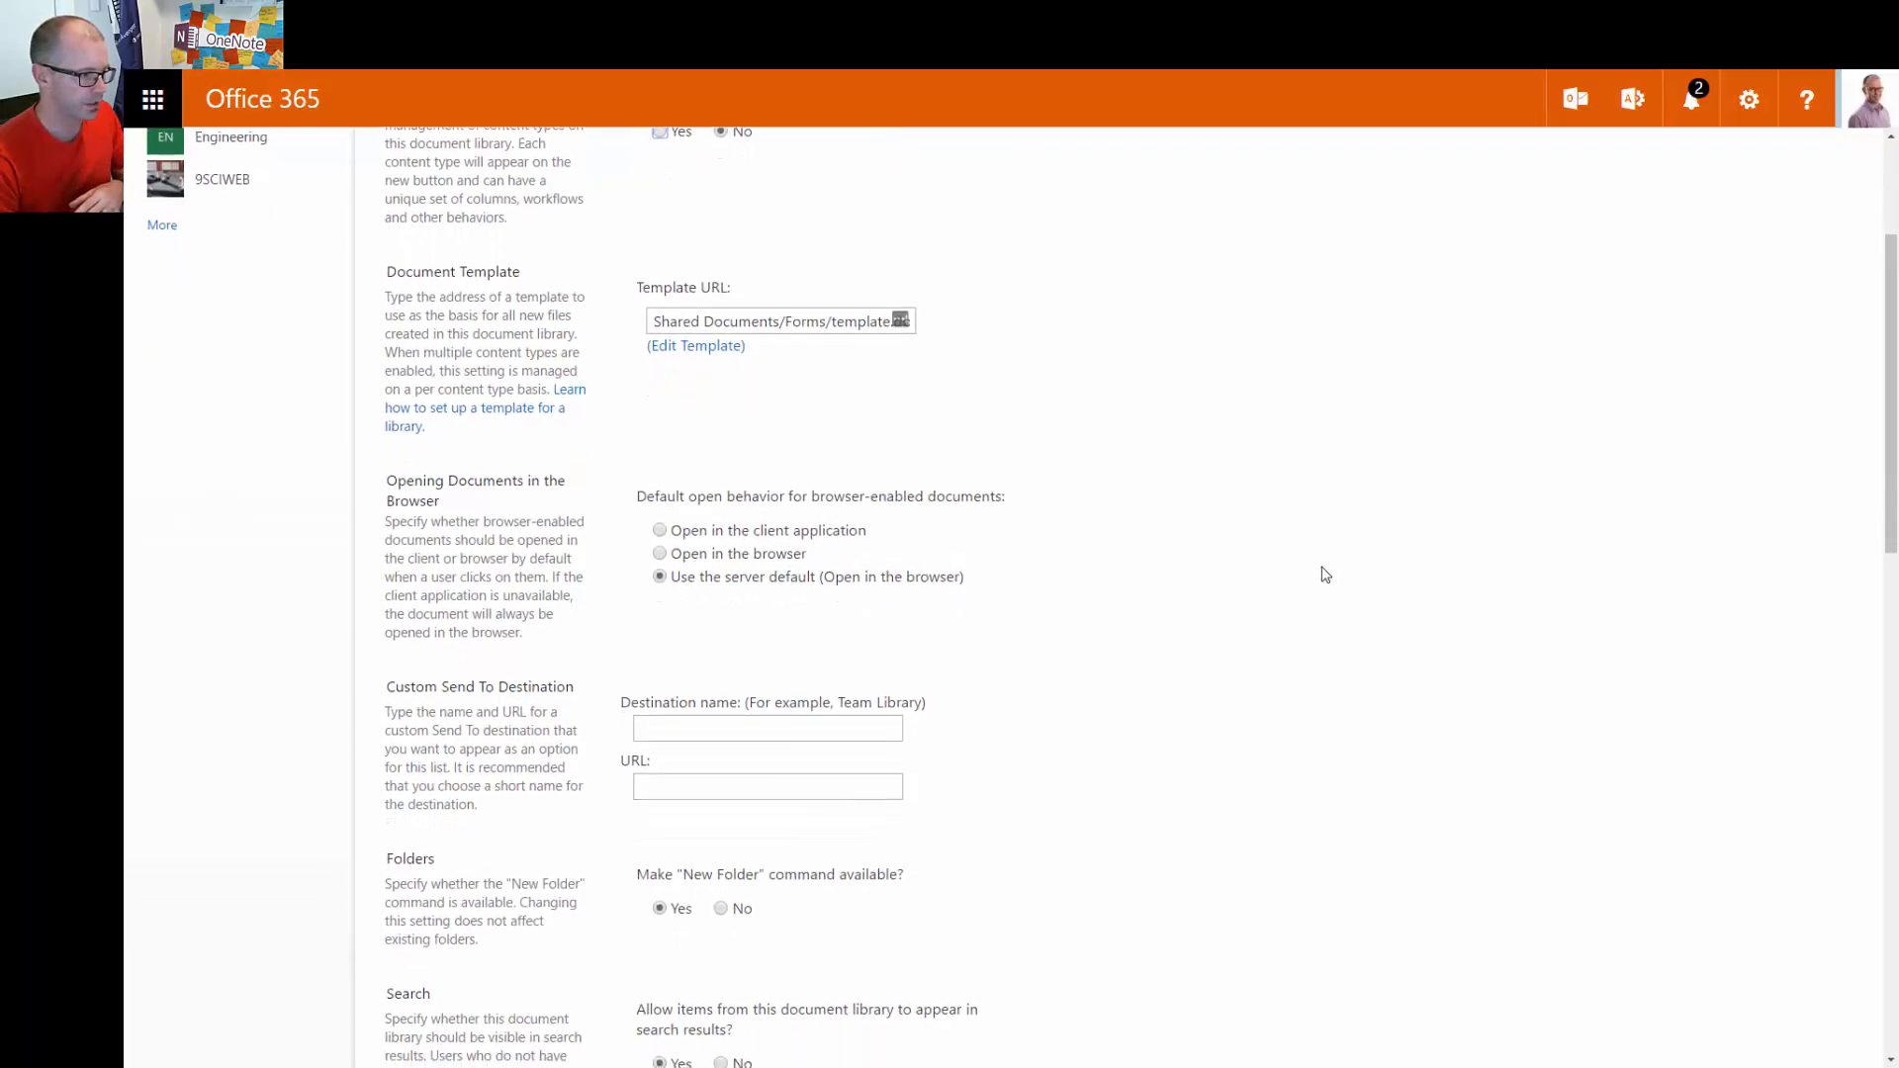
{"action": "scroll", "coordinate": [1324, 573], "scroll_direction": "down", "scroll_amount": 1}
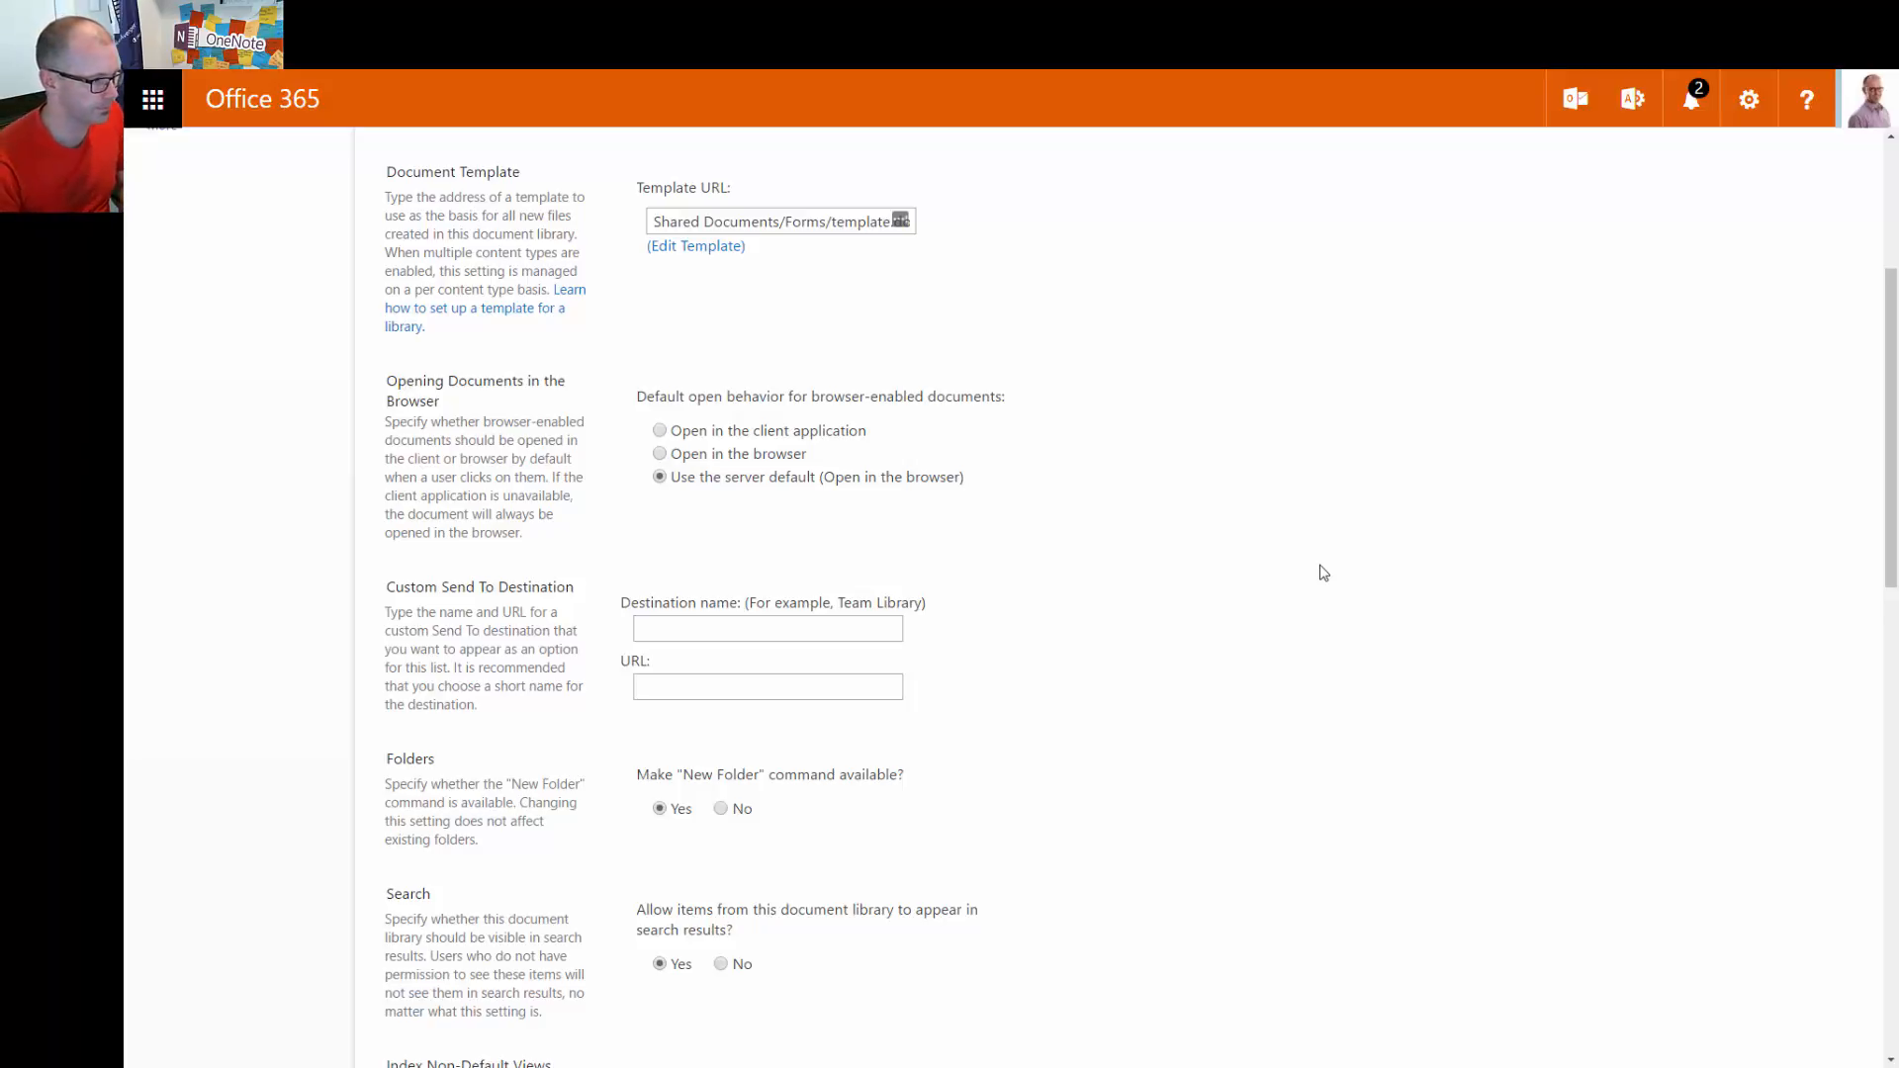
{"action": "scroll", "coordinate": [1286, 570], "scroll_direction": "down", "scroll_amount": 2}
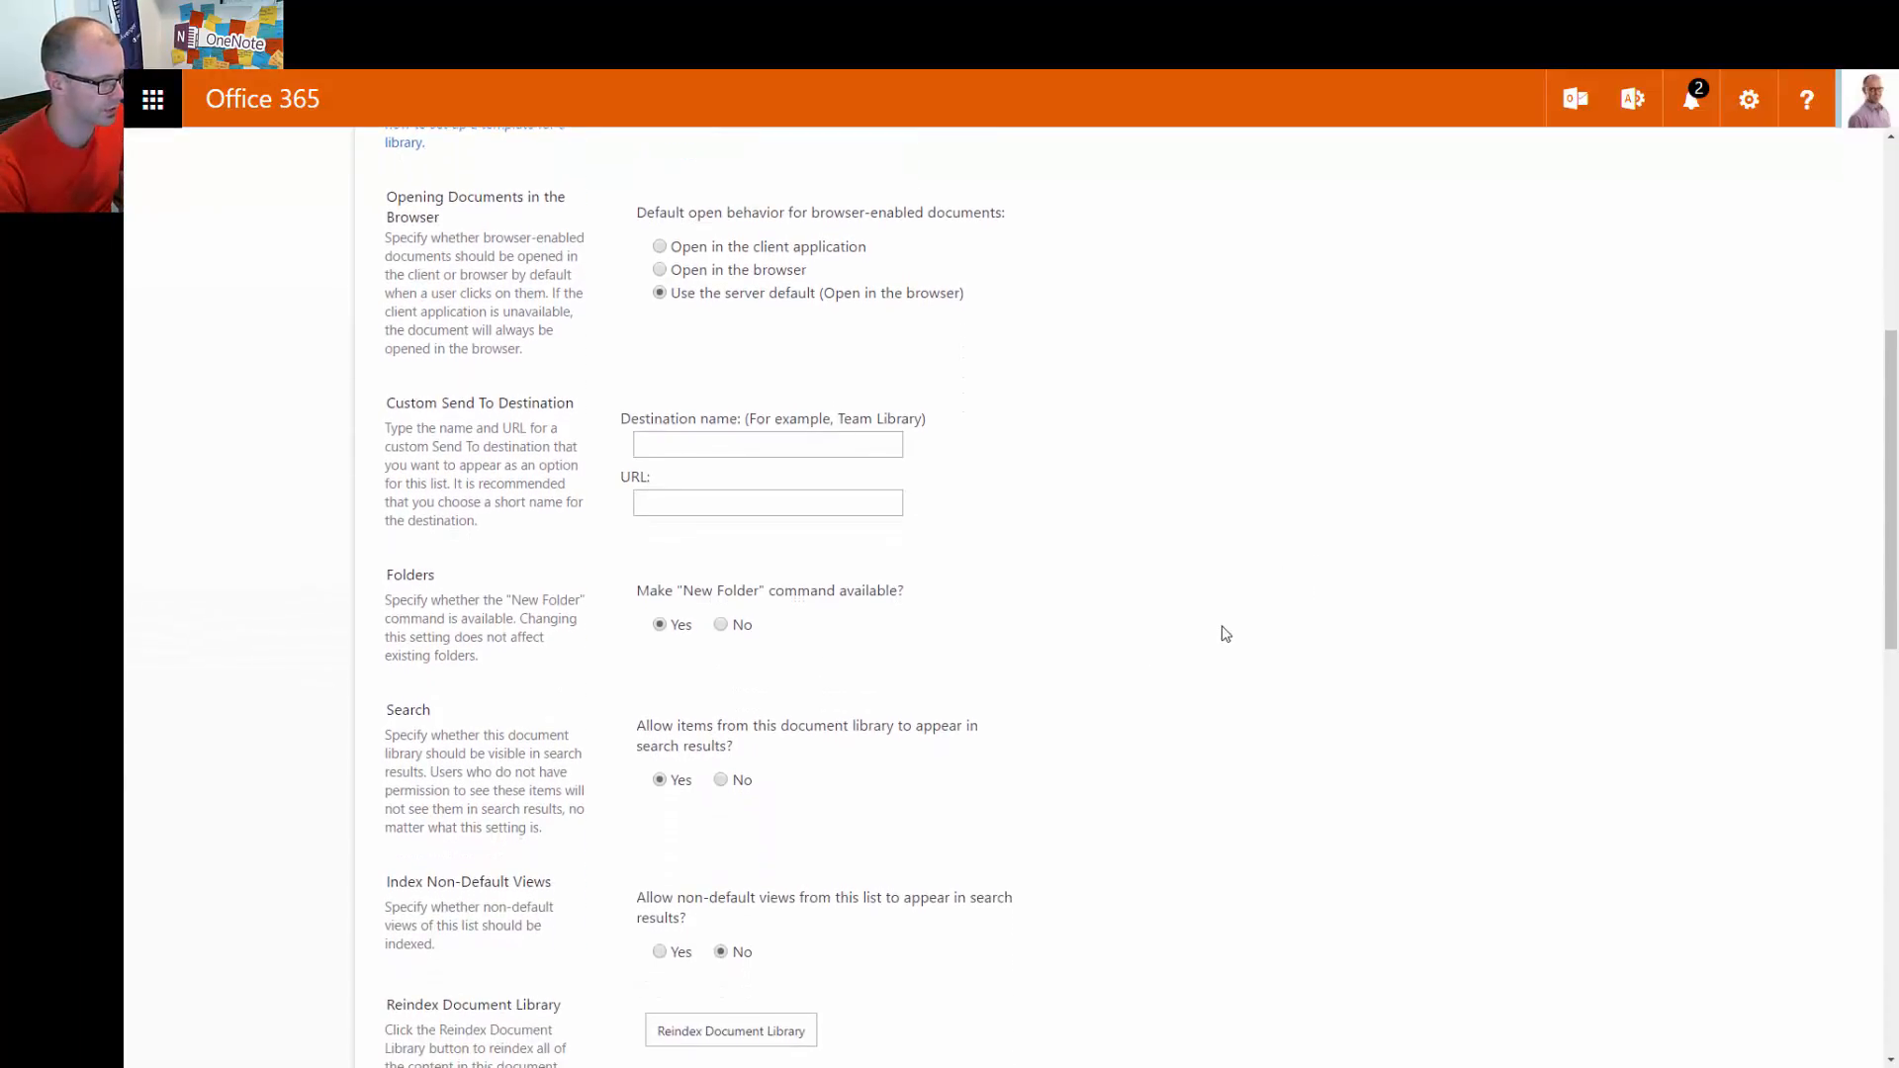
{"action": "scroll", "coordinate": [1226, 627], "scroll_direction": "down", "scroll_amount": 2}
{"action": "scroll", "coordinate": [1232, 627], "scroll_direction": "down", "scroll_amount": 3}
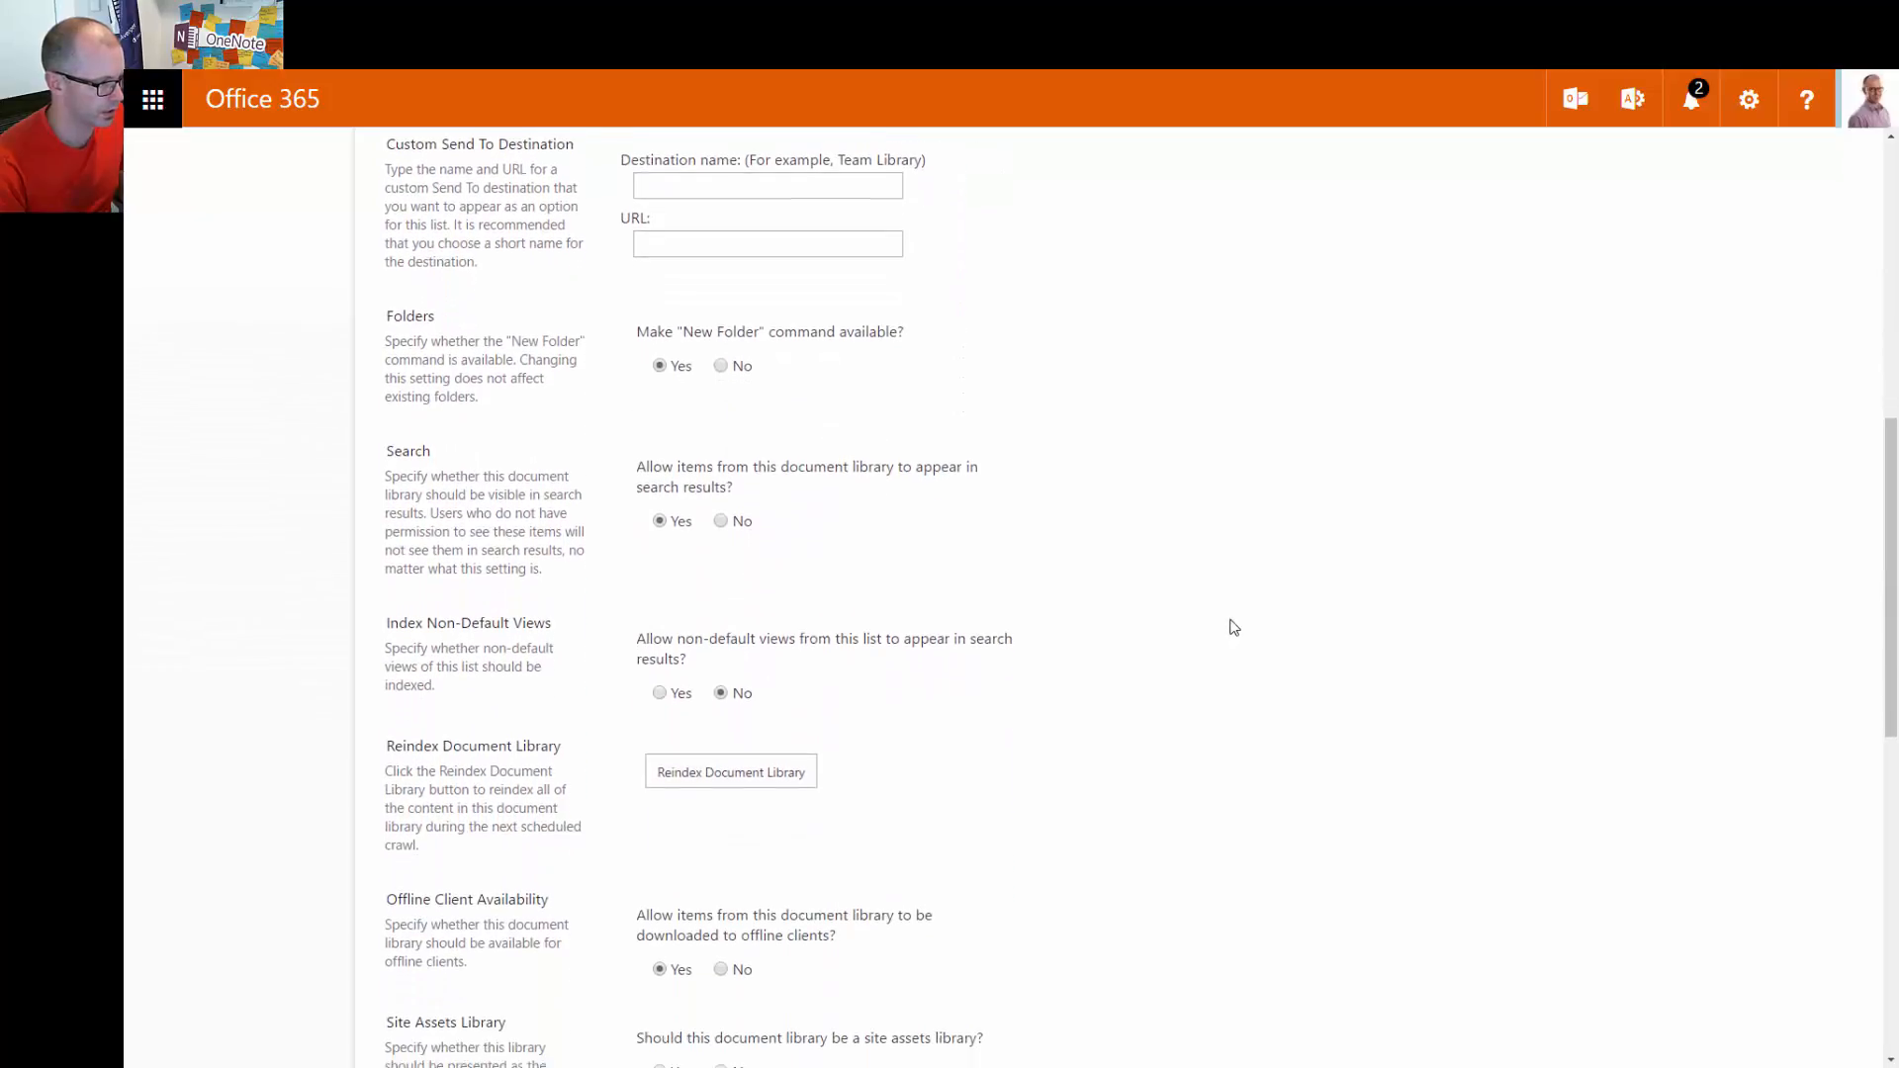
{"action": "scroll", "coordinate": [1235, 631], "scroll_direction": "down", "scroll_amount": 2}
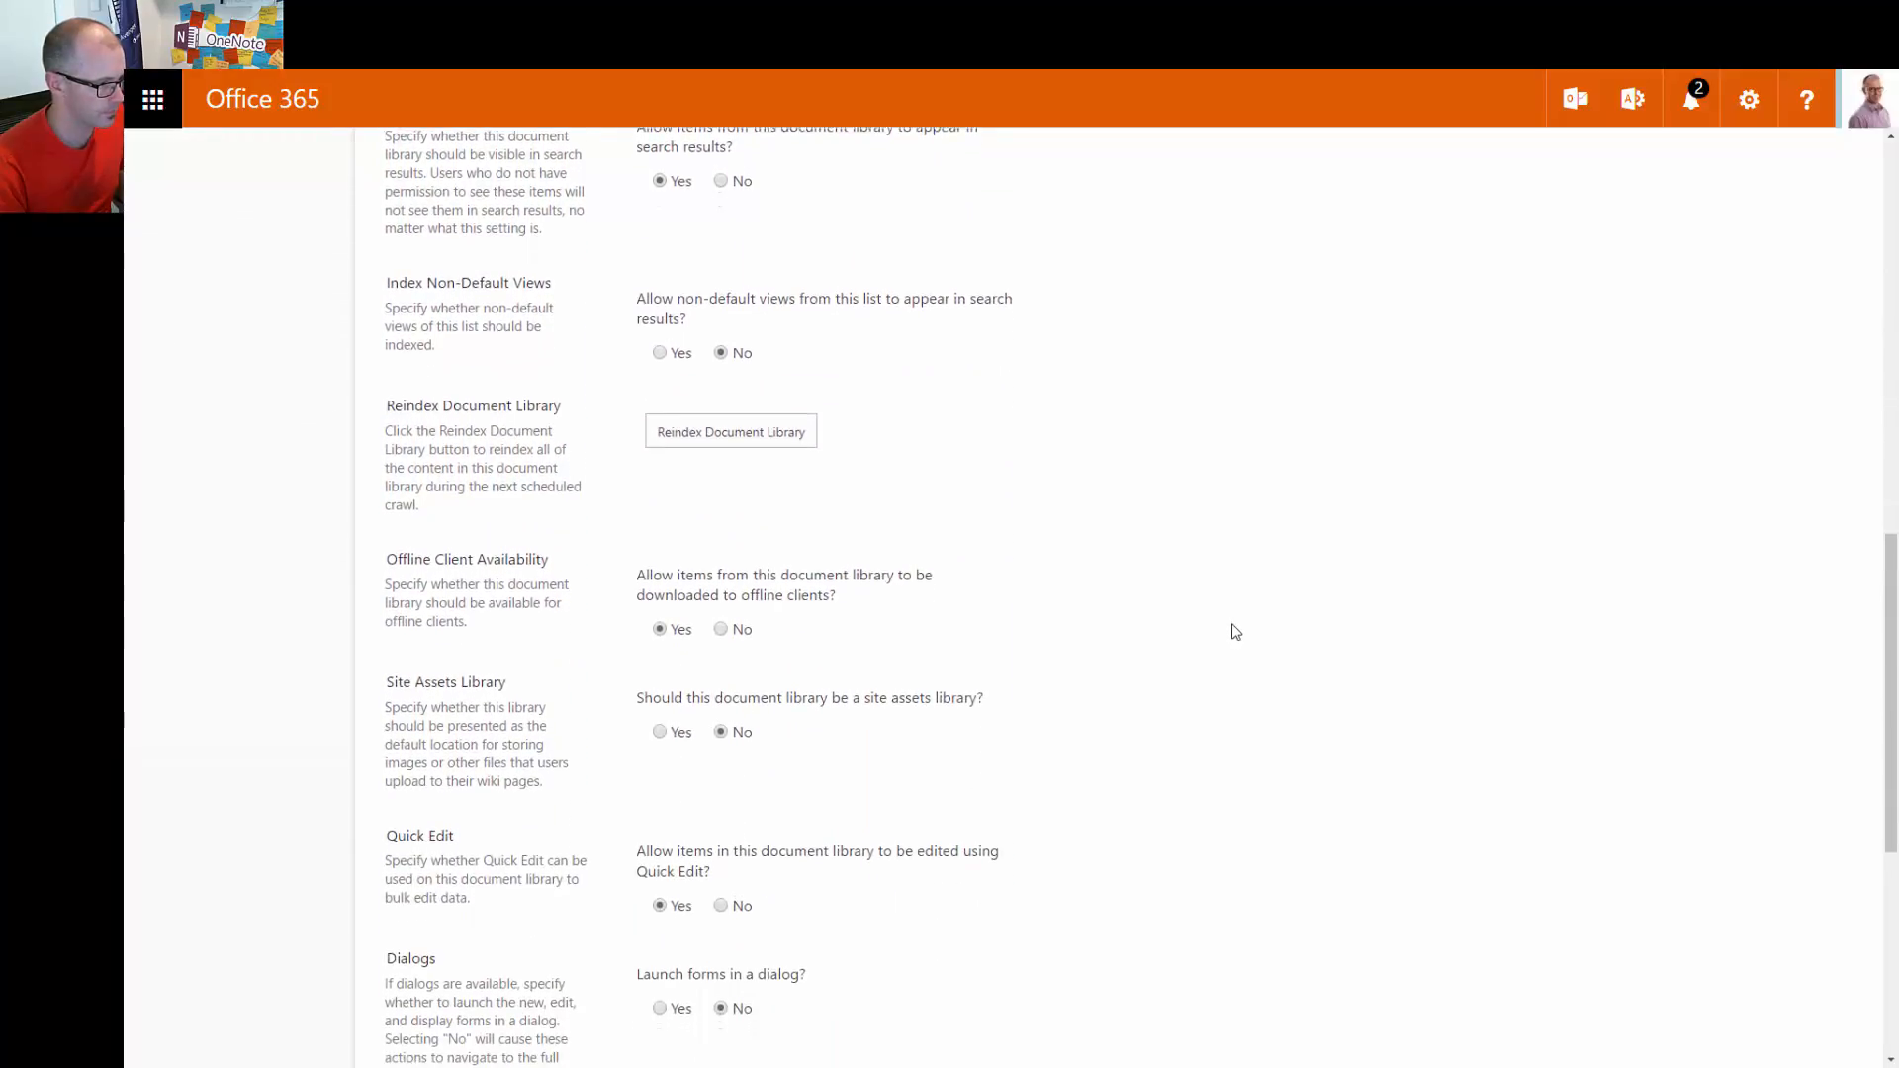
{"action": "scroll", "coordinate": [1235, 633], "scroll_direction": "down", "scroll_amount": 2}
{"action": "scroll", "coordinate": [1236, 633], "scroll_direction": "down", "scroll_amount": 1}
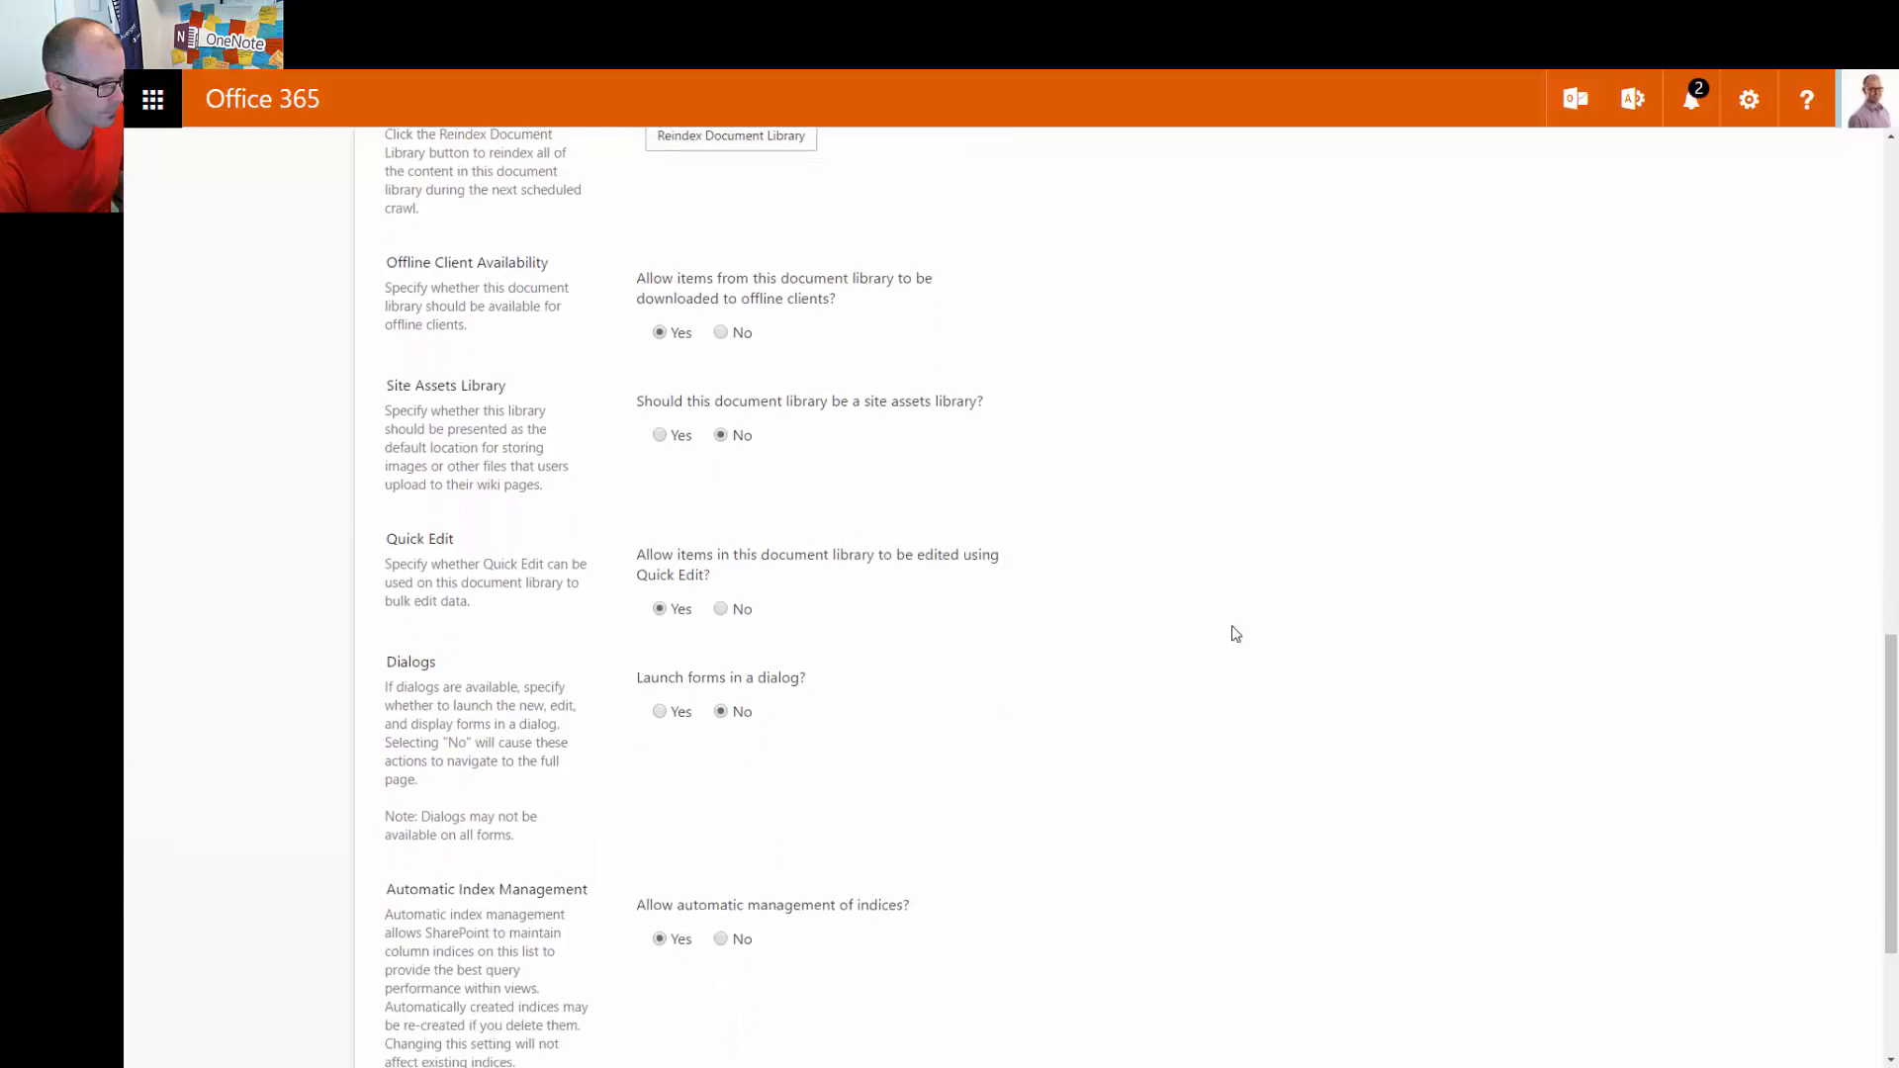
{"action": "scroll", "coordinate": [1236, 633], "scroll_direction": "down", "scroll_amount": 3}
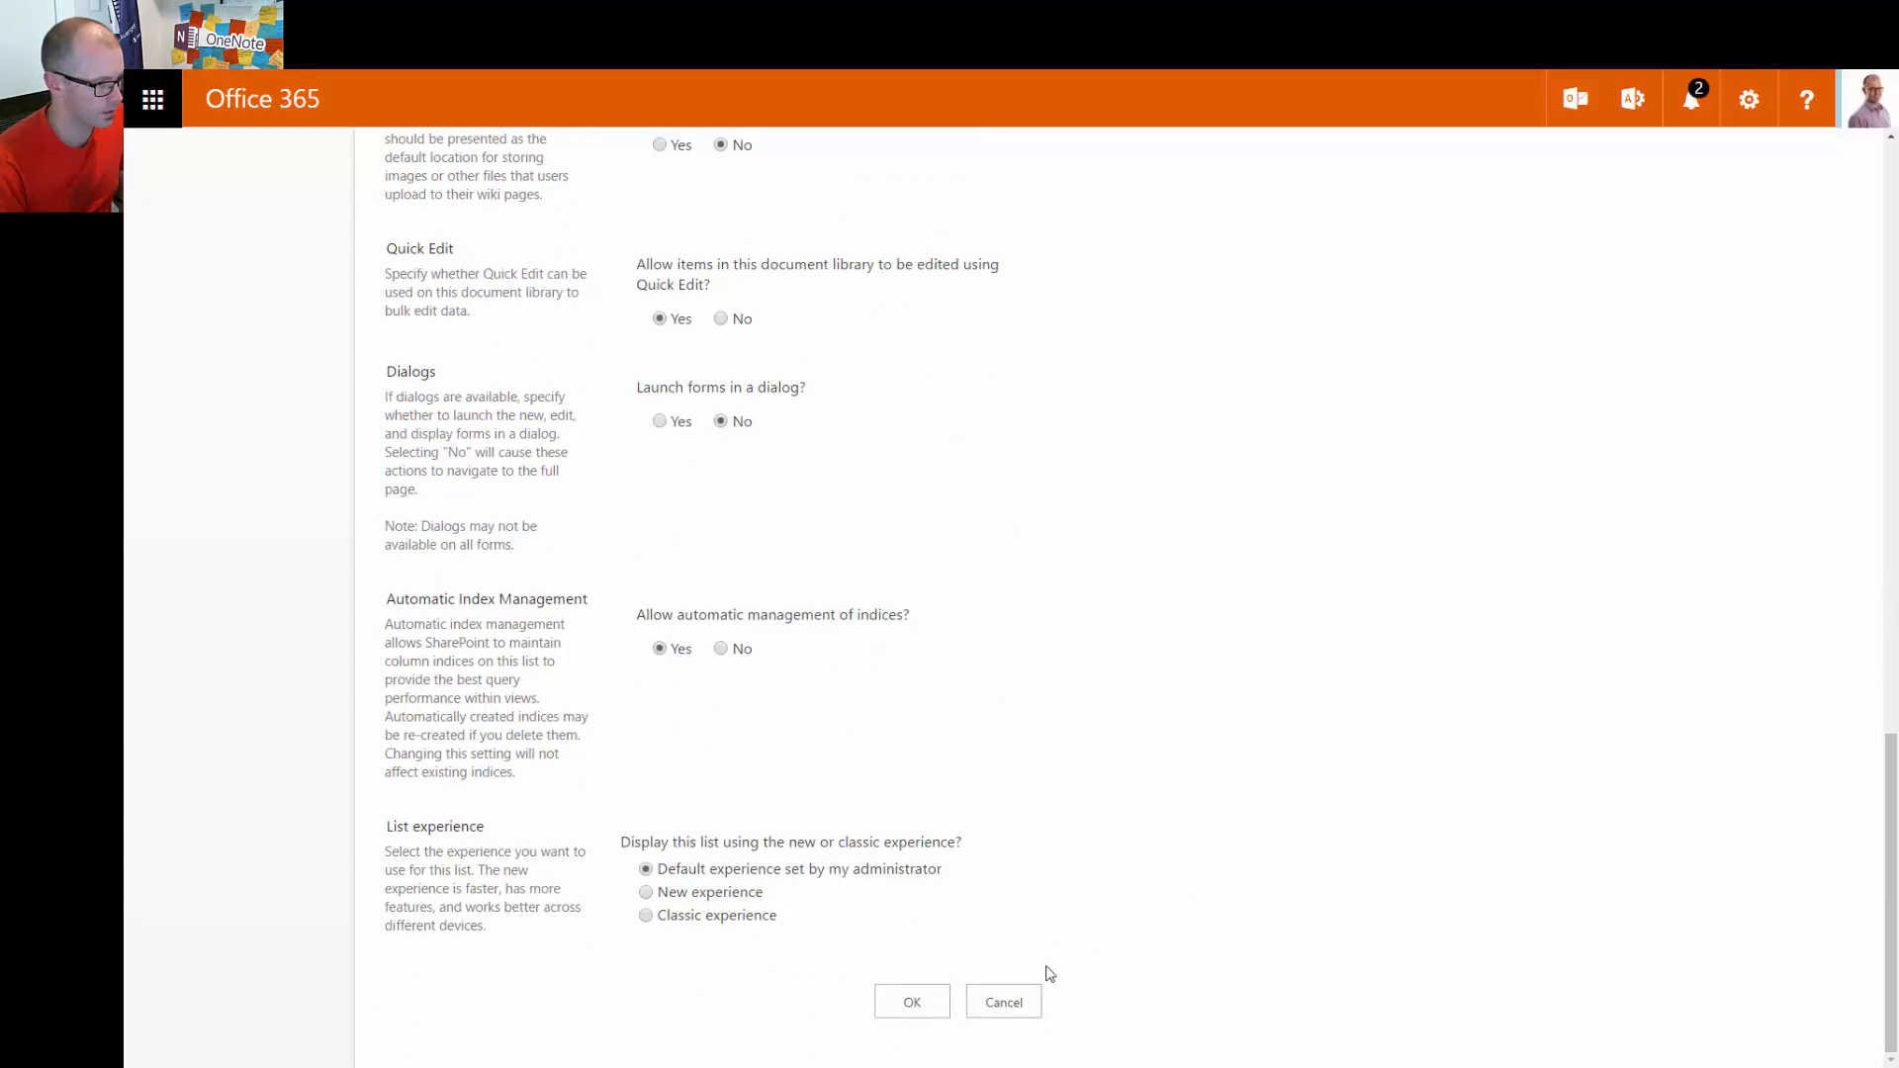
{"action": "left_click", "coordinate": [1004, 1002]}
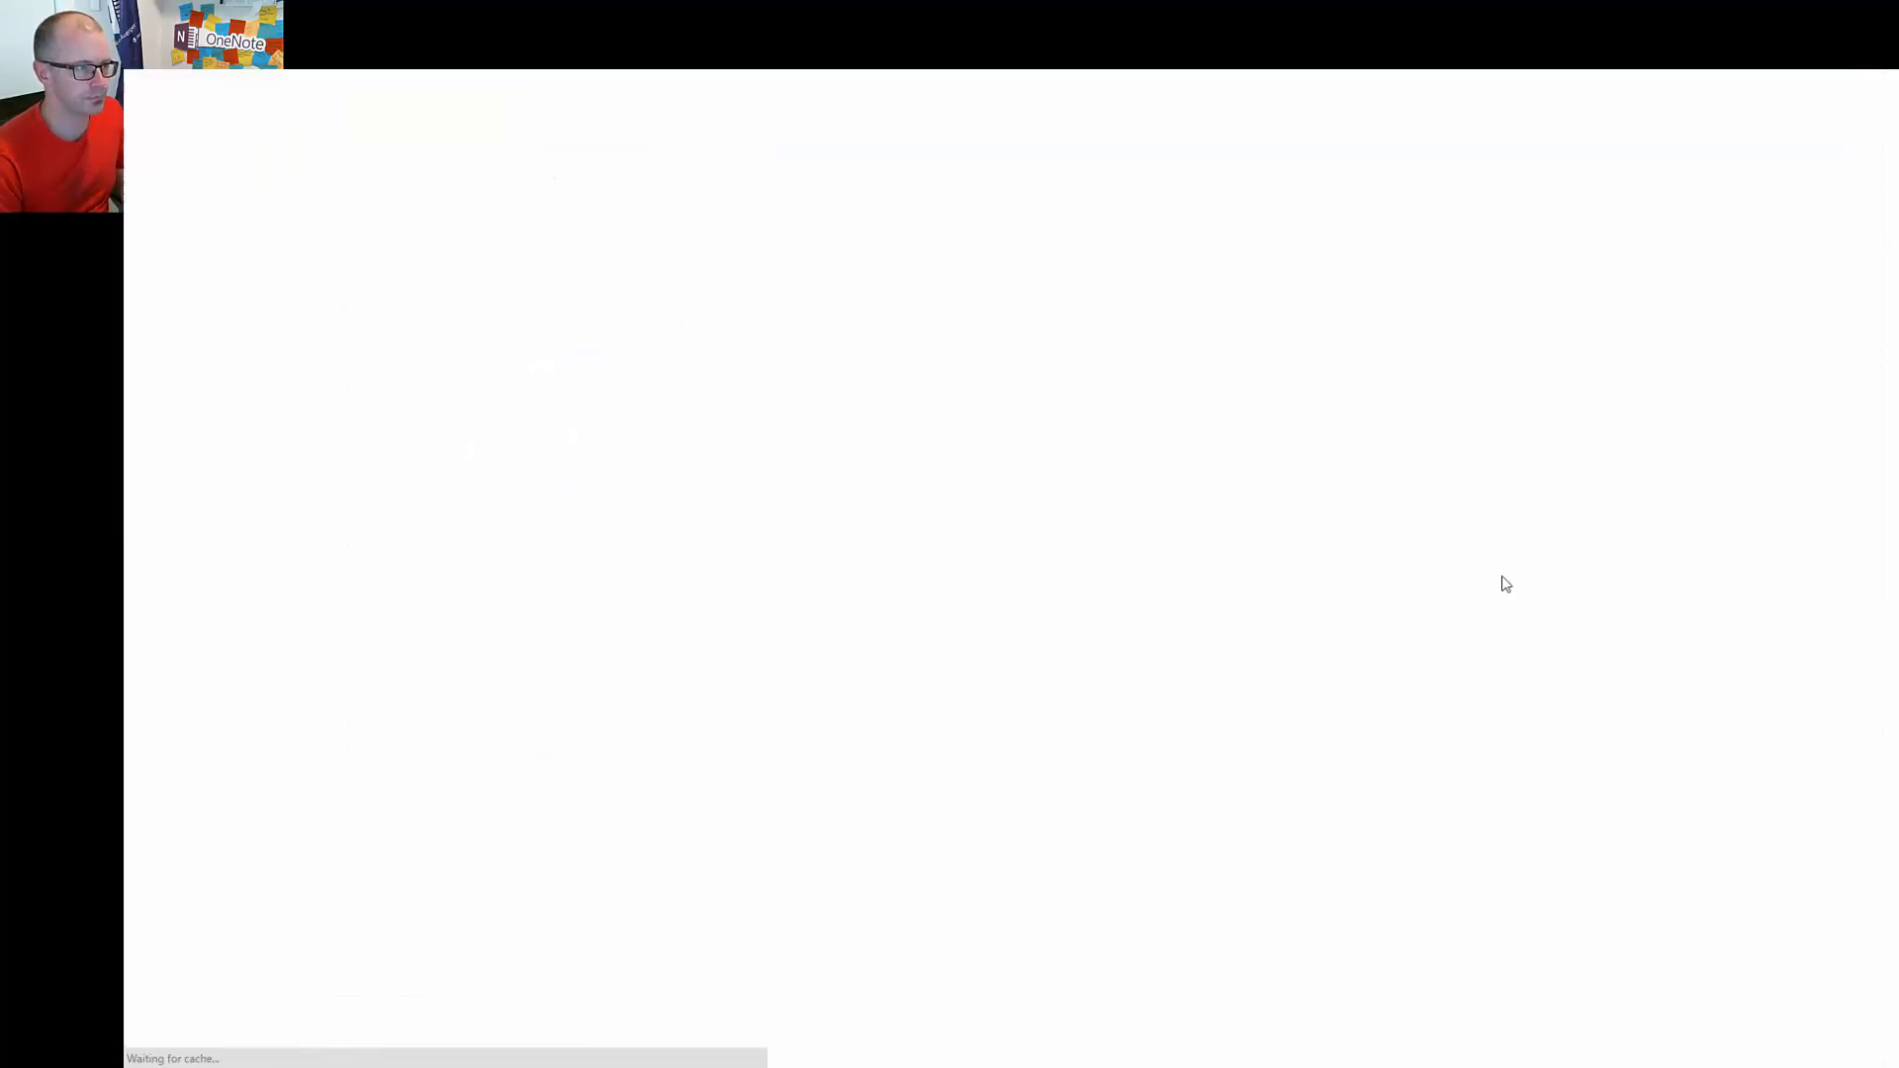